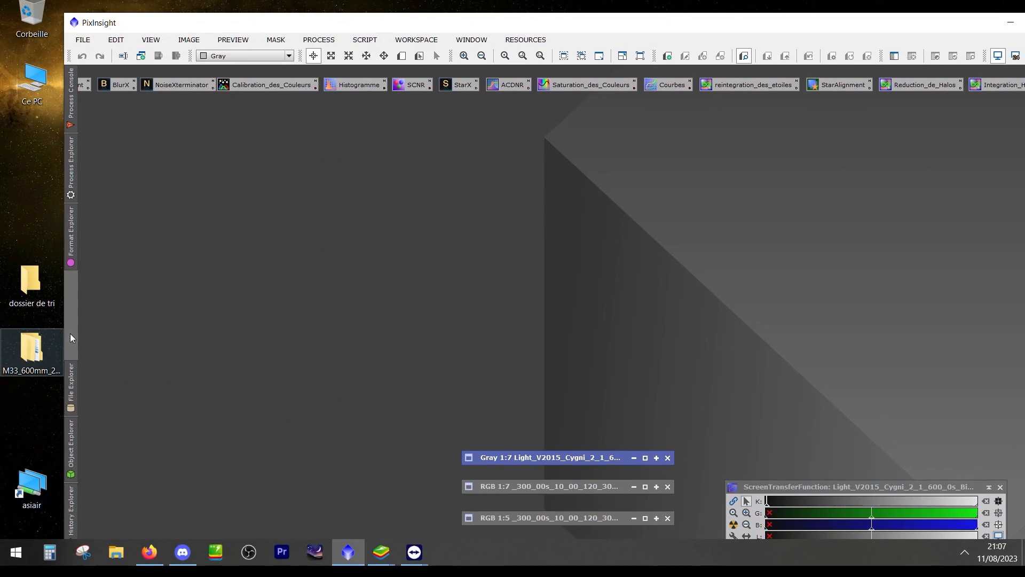
Maximize the PixInsight window and open the SubframeSelector process
left_click_drag(357, 22, 366, 16)
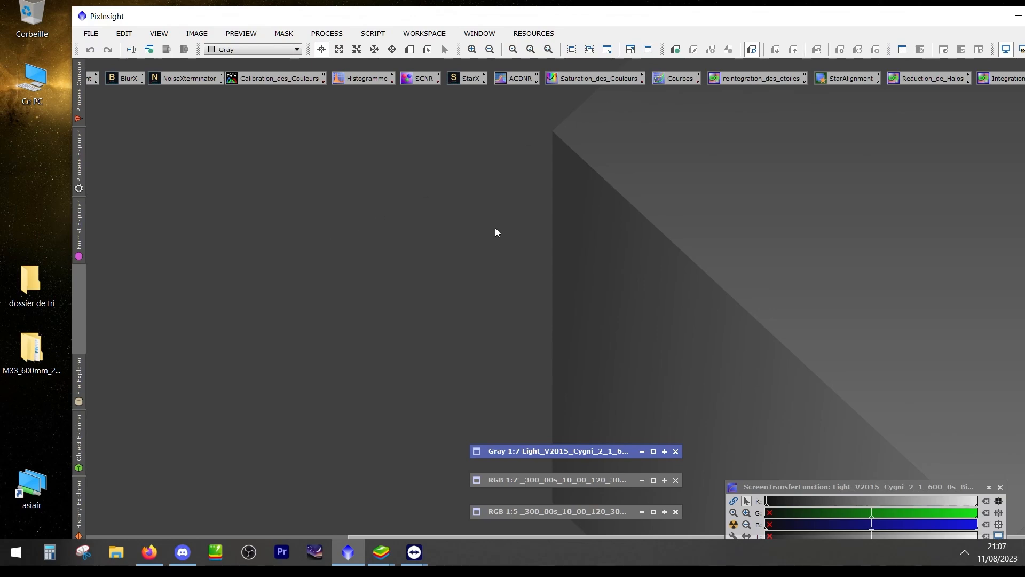
double_click(479, 18)
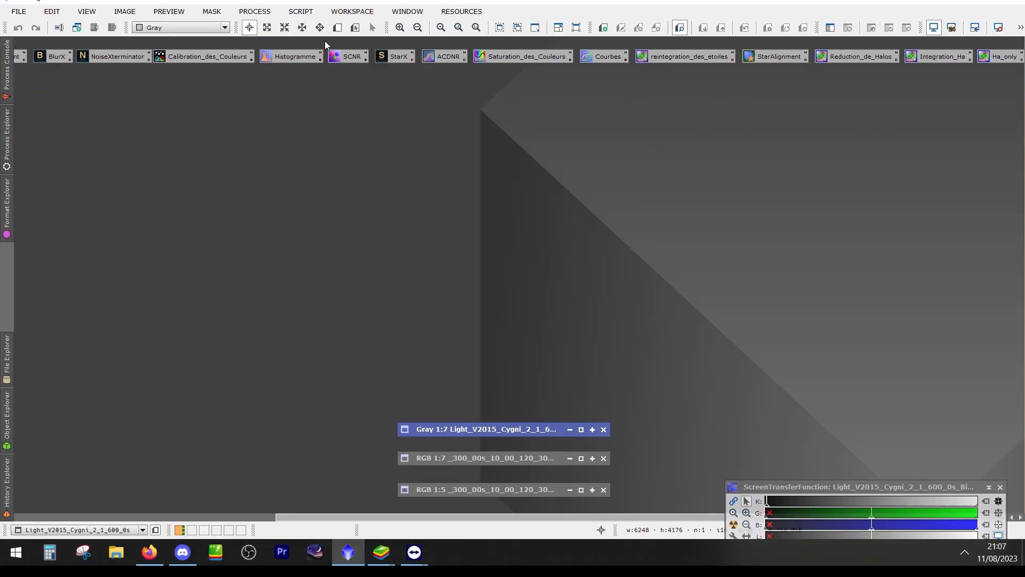
left_click(255, 11)
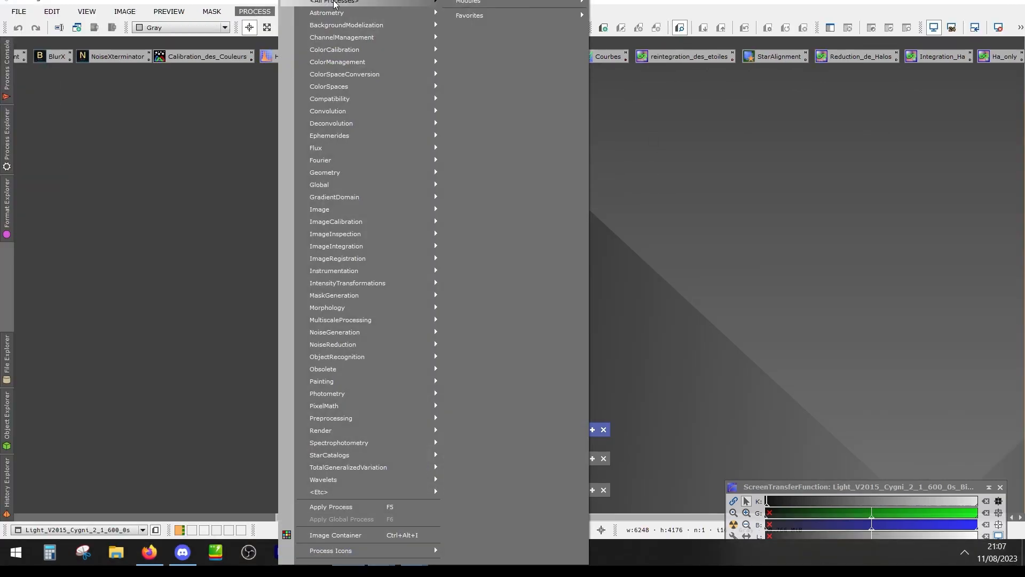
mouse_move(336, 3)
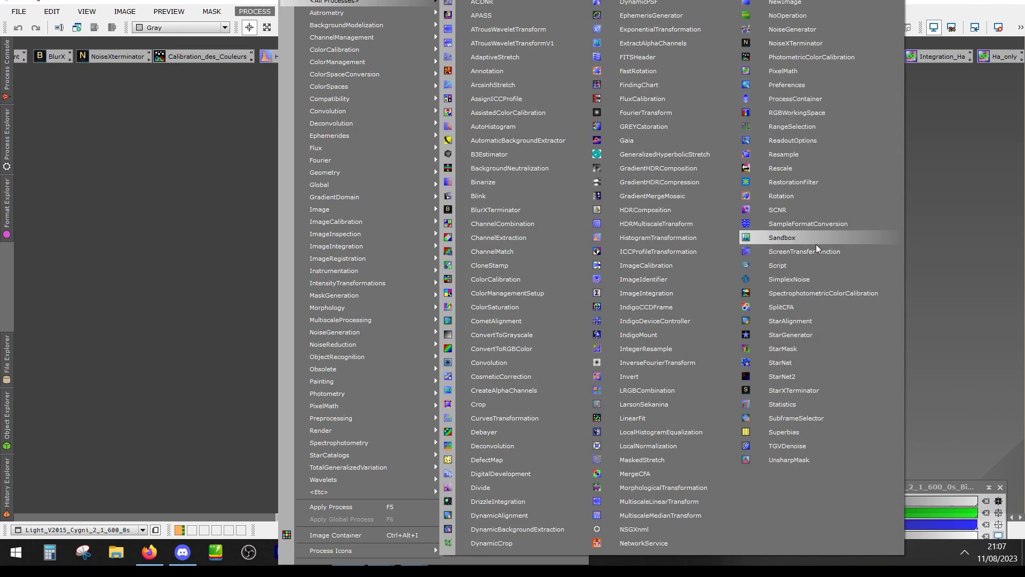
left_click(816, 416)
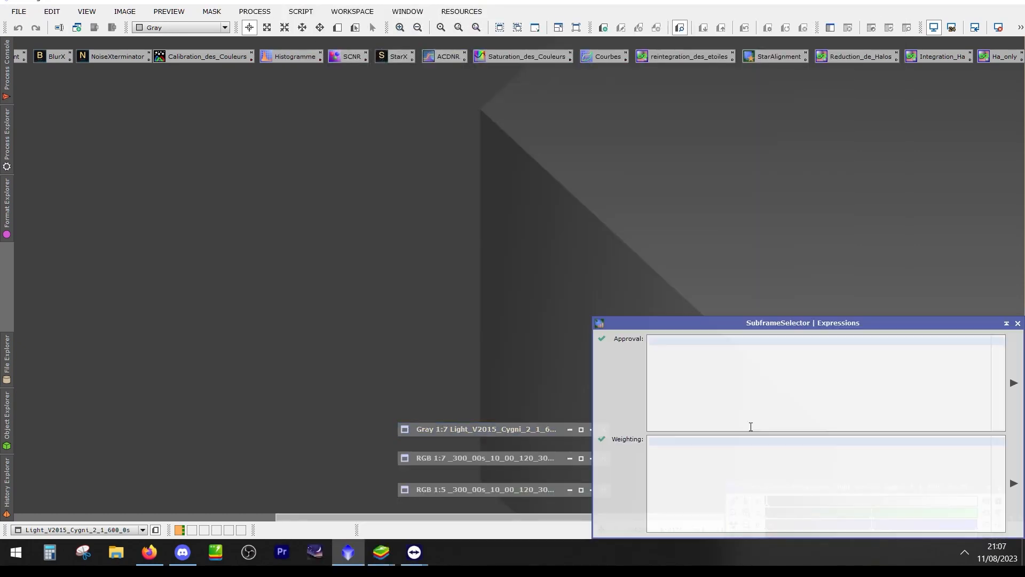
Shrink the SubframeSelector Measurements window and spread the main, Expressions and Measurements windows apart across the workspace
left_click_drag(877, 87, 759, 105)
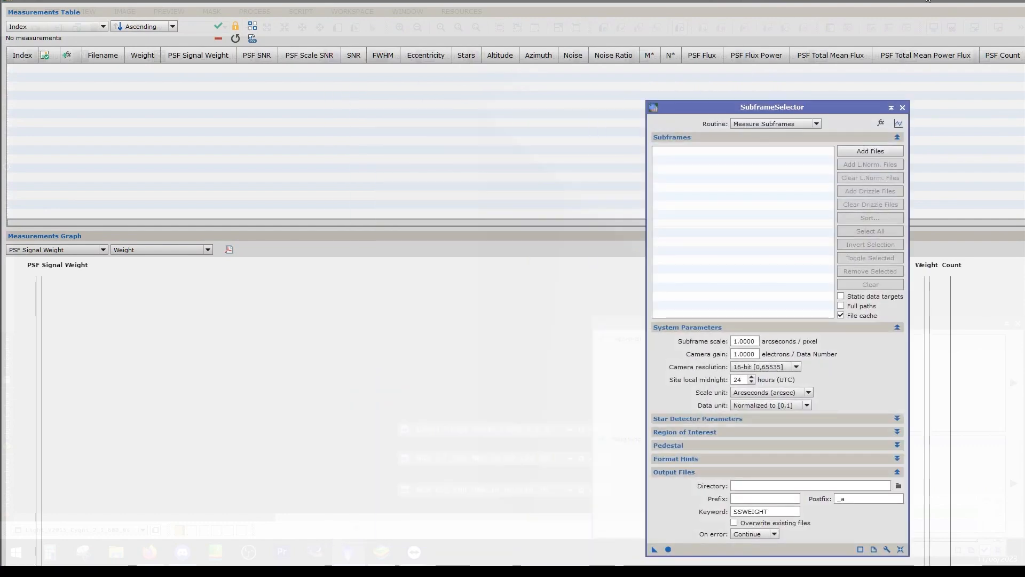
double_click(927, 1)
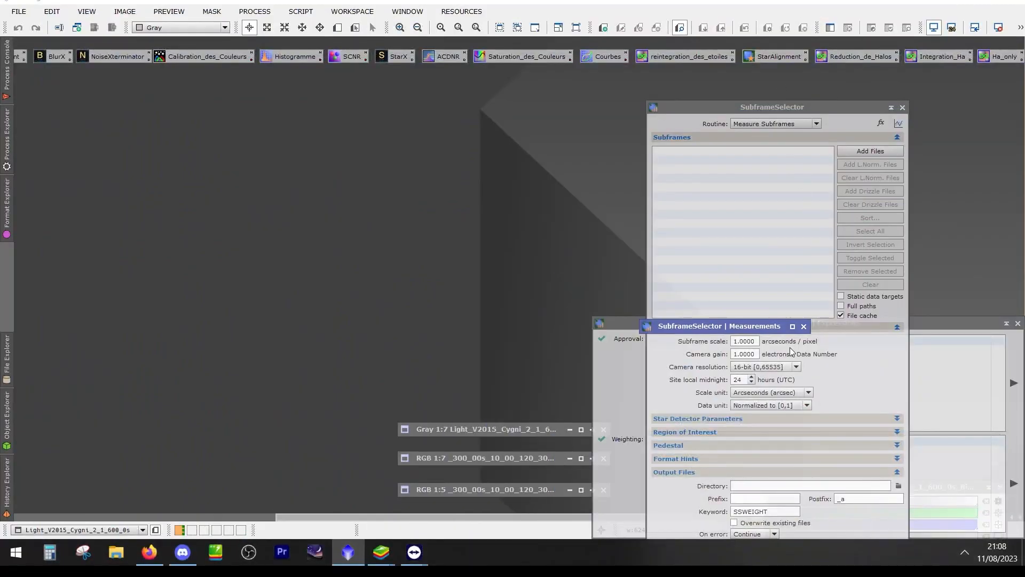
left_click_drag(930, 328, 550, 231)
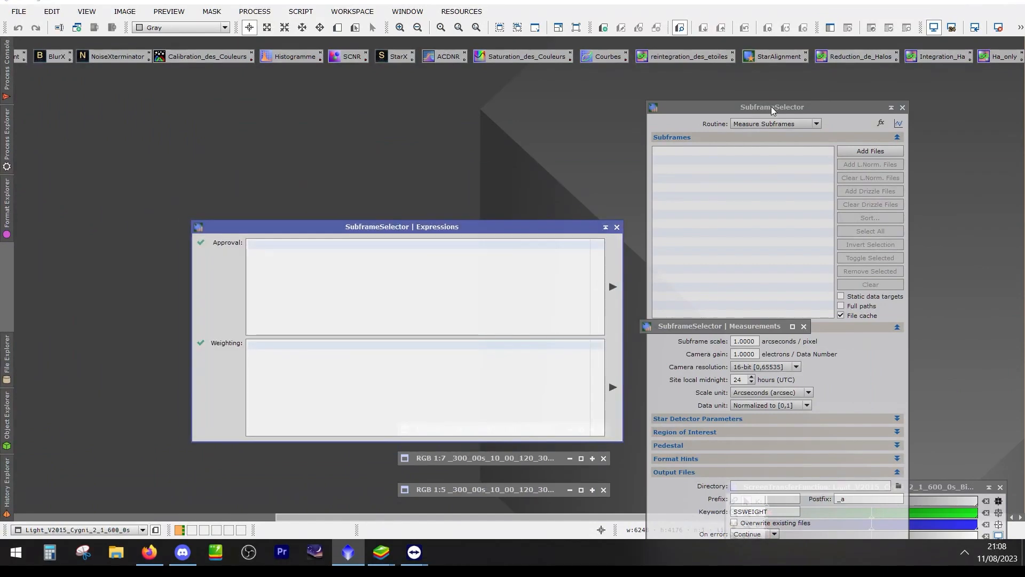
left_click(772, 109)
left_click_drag(772, 108, 851, 31)
left_click_drag(693, 328, 233, 146)
left_click_drag(861, 31, 879, 23)
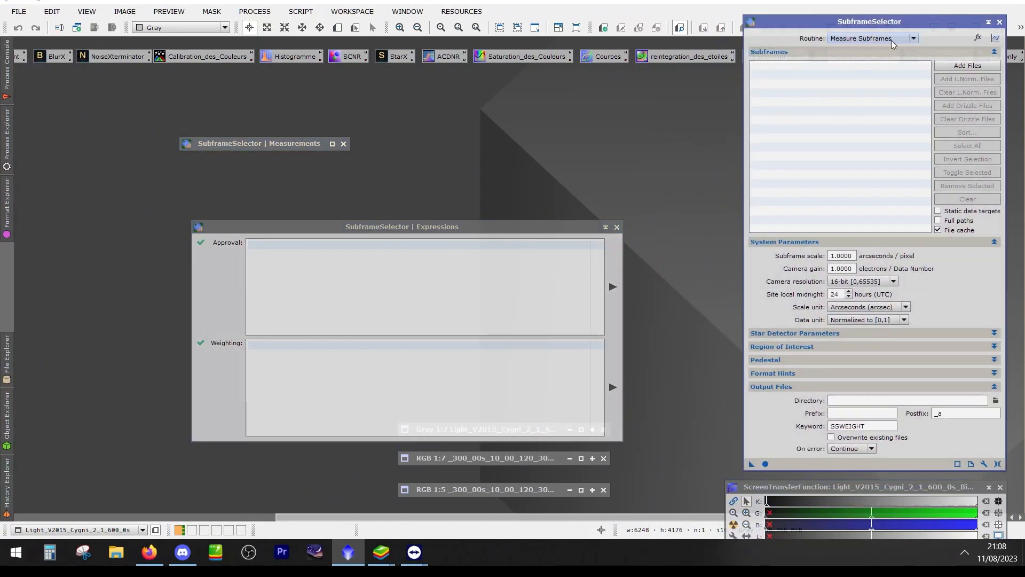
Choose the Measure Subframes routine and place the Expressions window next to the main SubframeSelector window
left_click(911, 36)
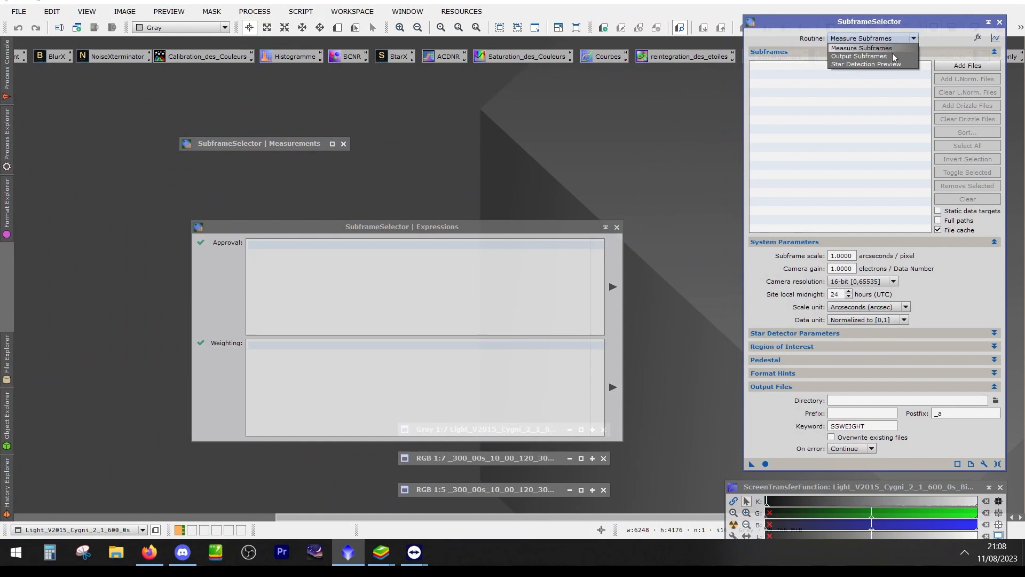
left_click(879, 48)
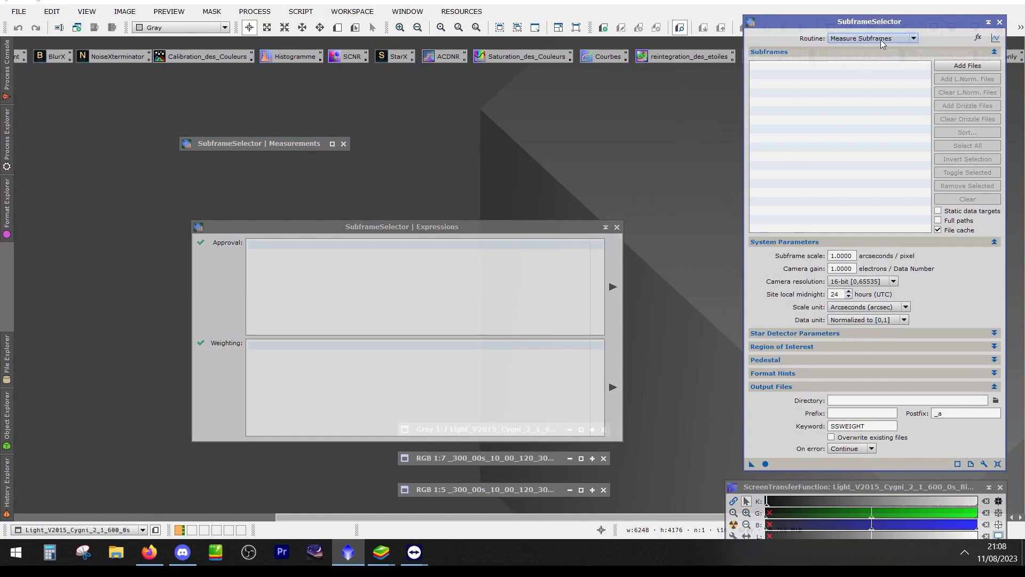
left_click_drag(347, 225, 472, 203)
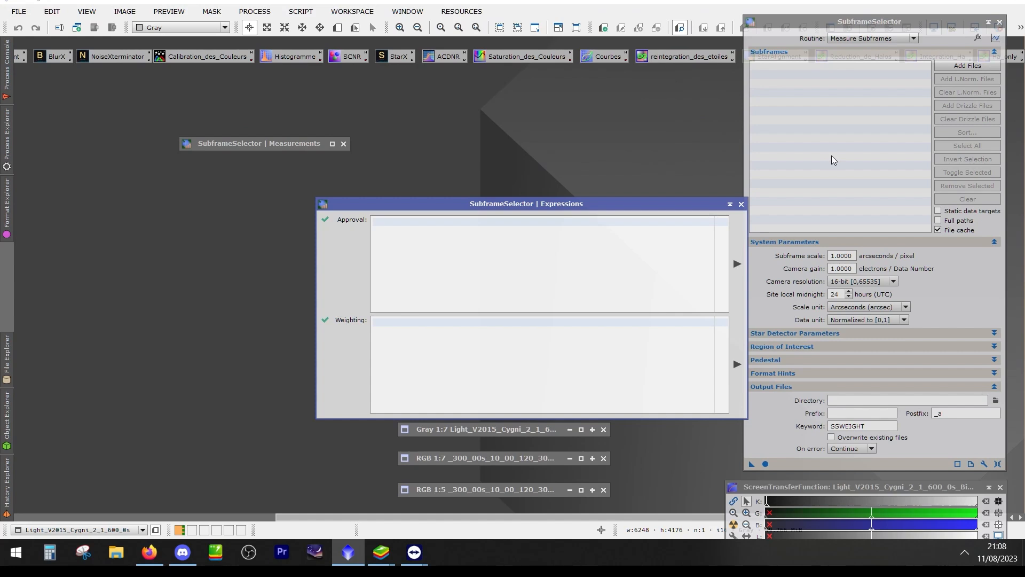
Uncover the desktop and open light frame 0076 from the Lights folder of M33_600mm_2600MCP in a maximized viewer
left_click_drag(215, 1, 353, 4)
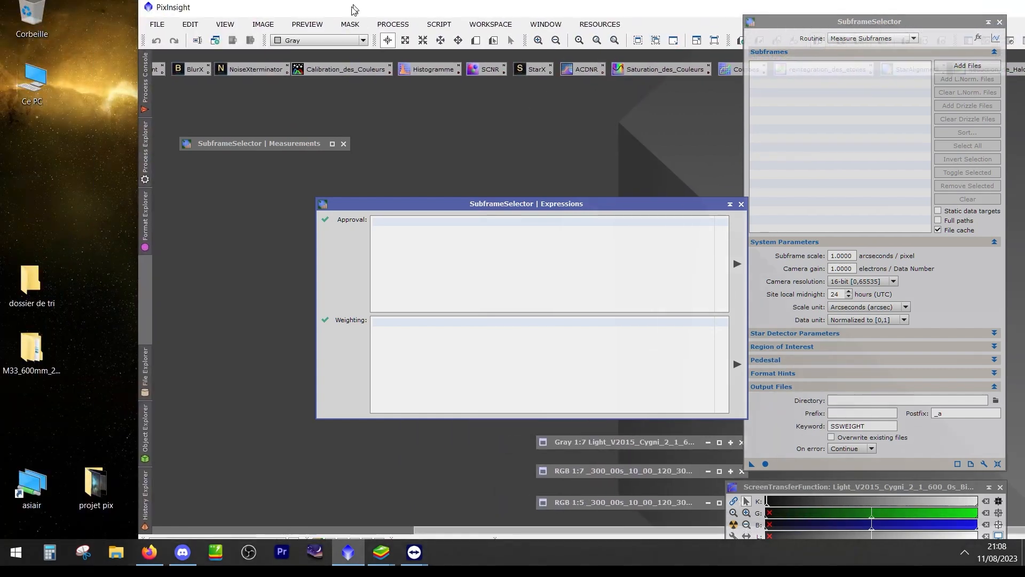
double_click(31, 372)
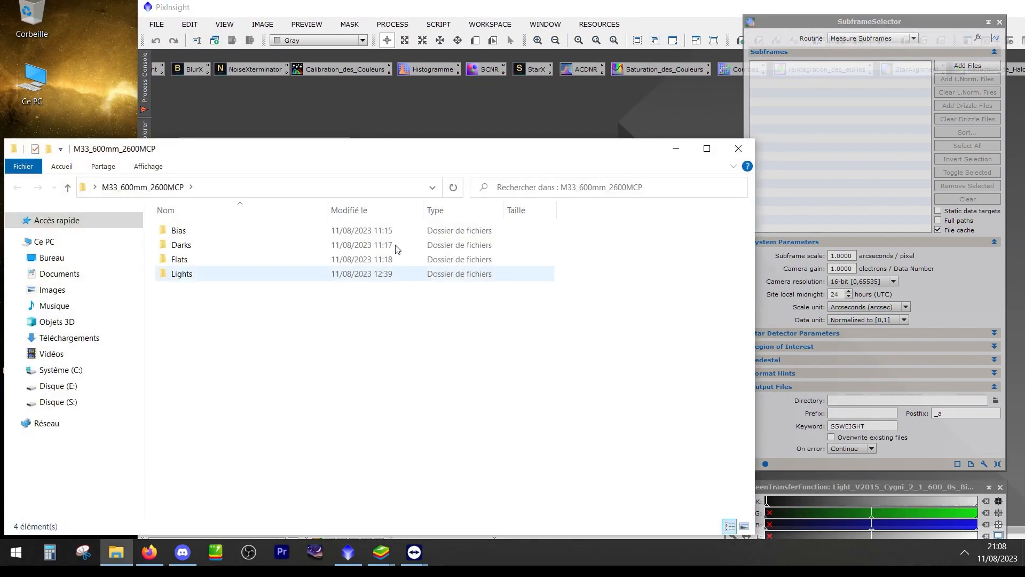
double_click(207, 275)
double_click(247, 247)
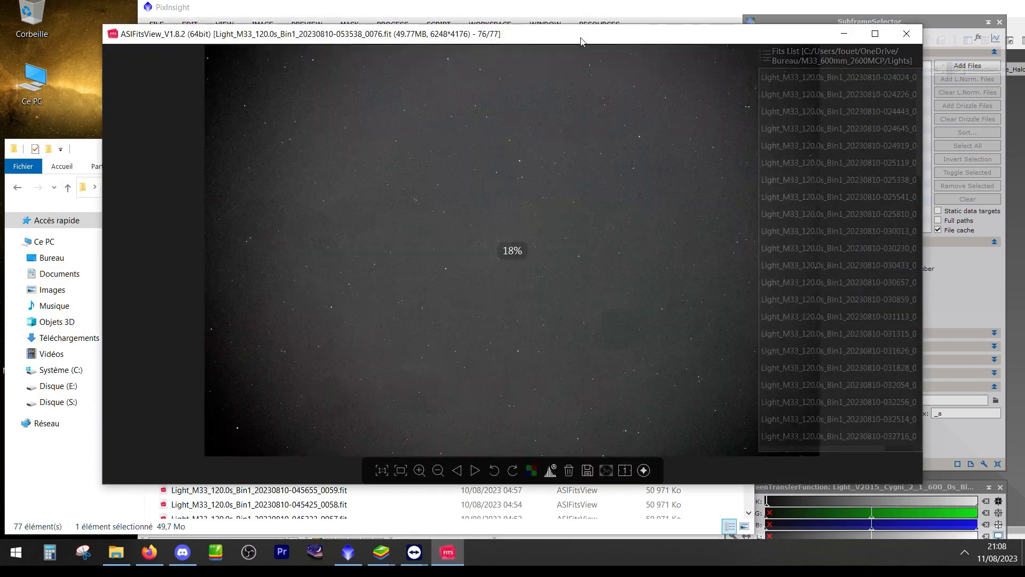
double_click(581, 37)
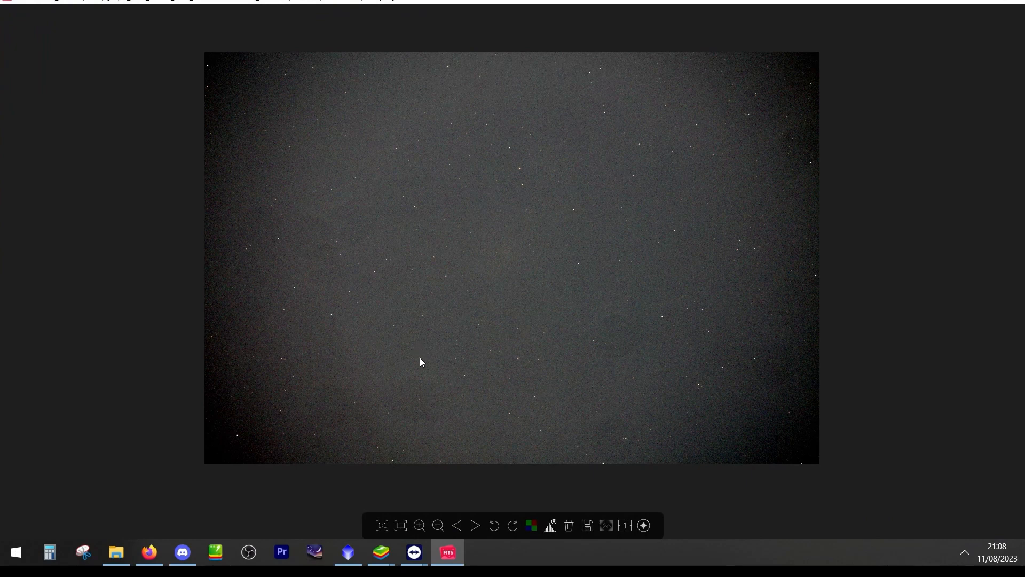
Examine frame 0076 and its following frame, then browse back through the preceding frames to compare sky background and galaxy visibility
scroll(538, 373, "up", 2)
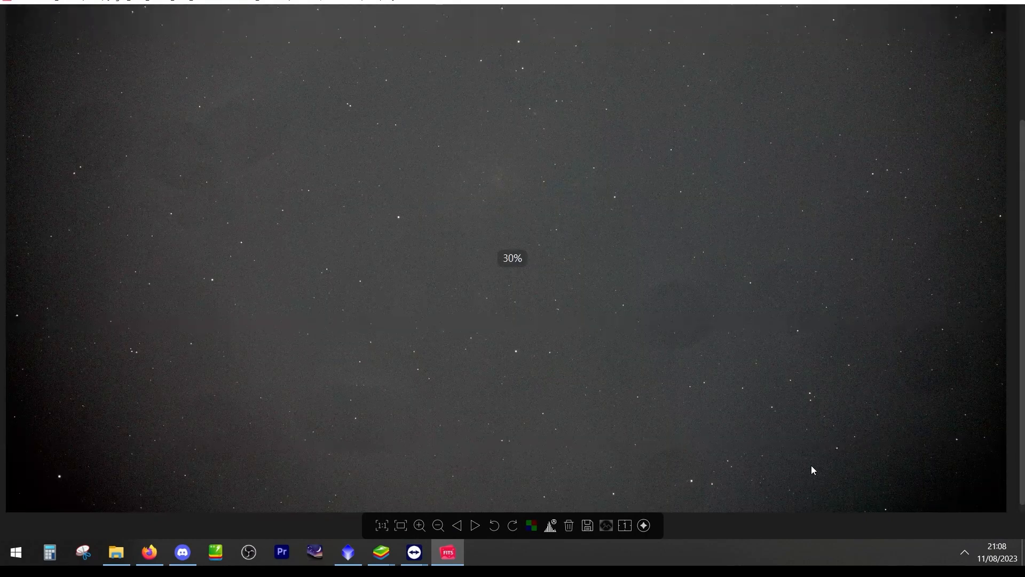
scroll(683, 320, "down", 1)
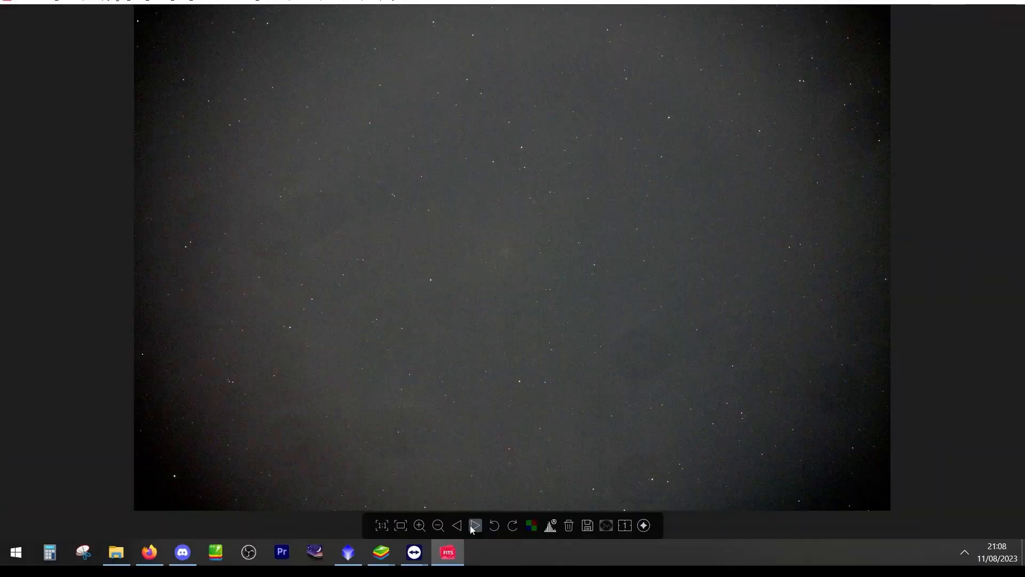
left_click(474, 528)
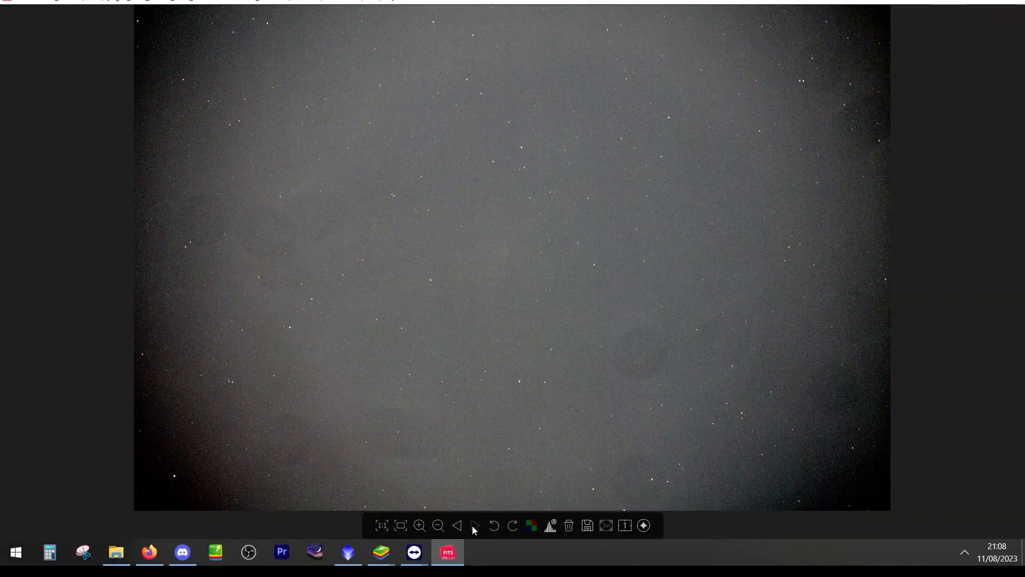
left_click(459, 528)
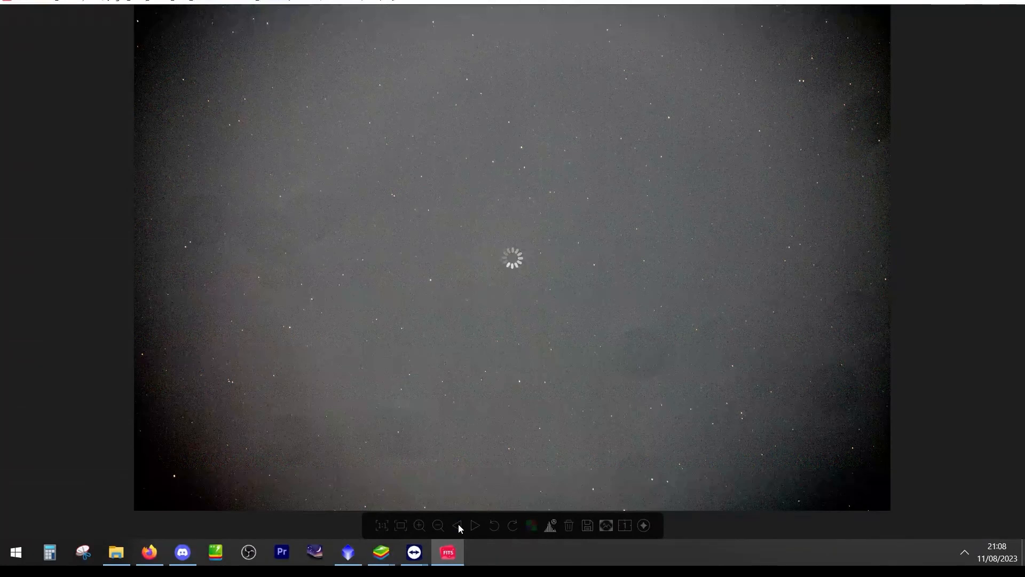
left_click(459, 528)
left_click(460, 528)
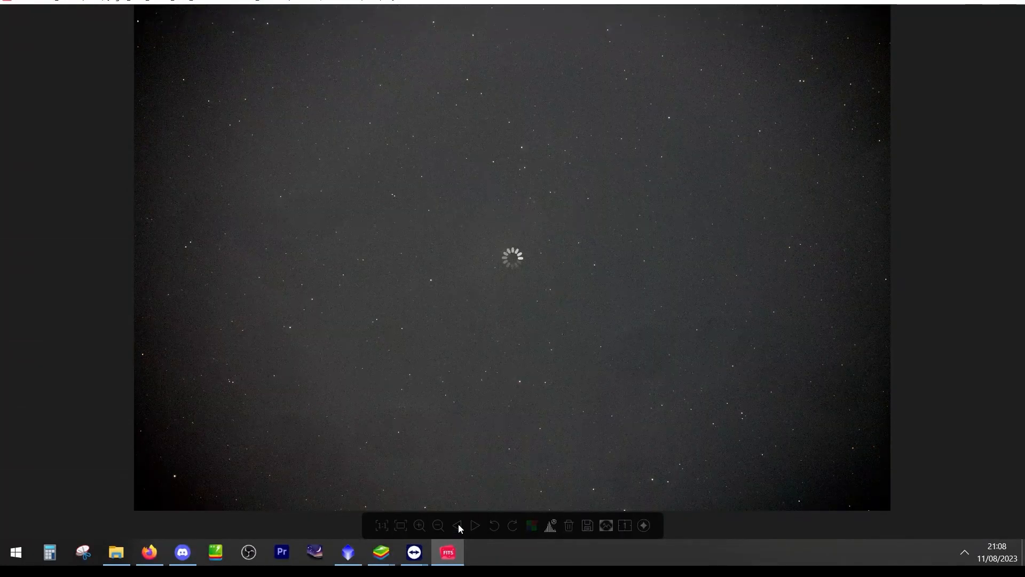
left_click(459, 528)
left_click(459, 528)
left_click(460, 528)
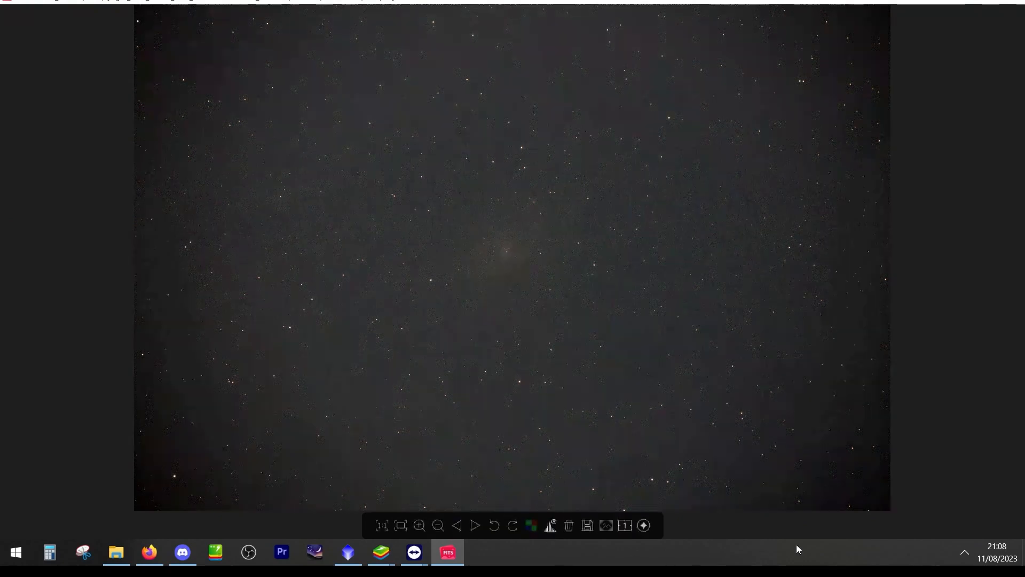
Compare light frames 0018, 0026, 0069 and 0054 from the file list for differences in quality
mouse_move(975, 181)
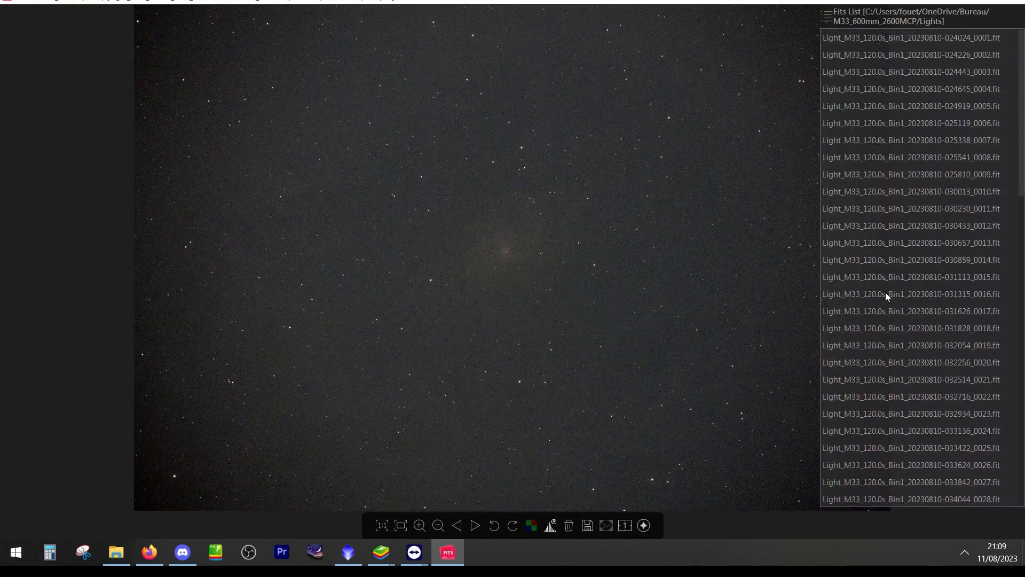
left_click(882, 328)
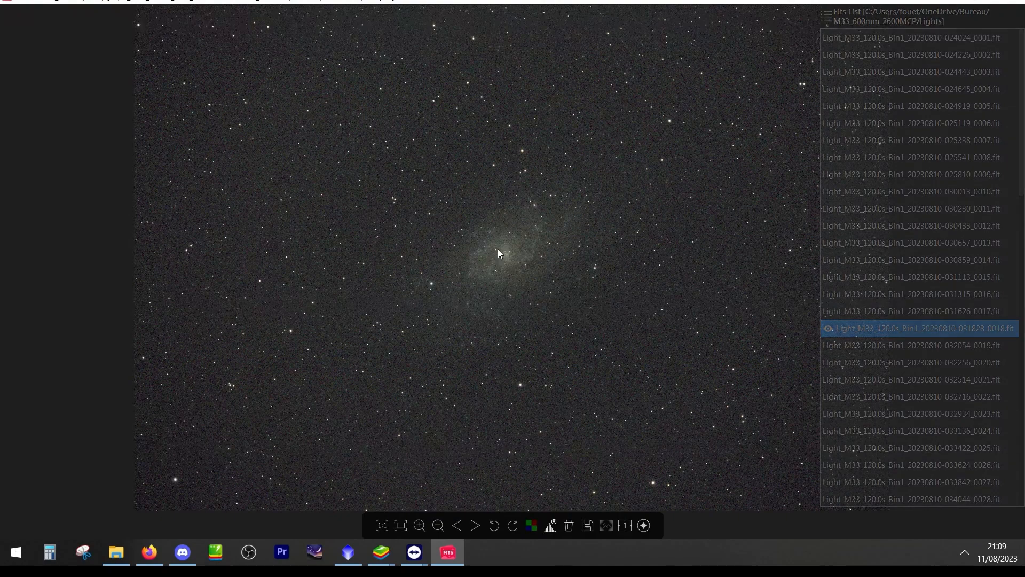
left_click(910, 465)
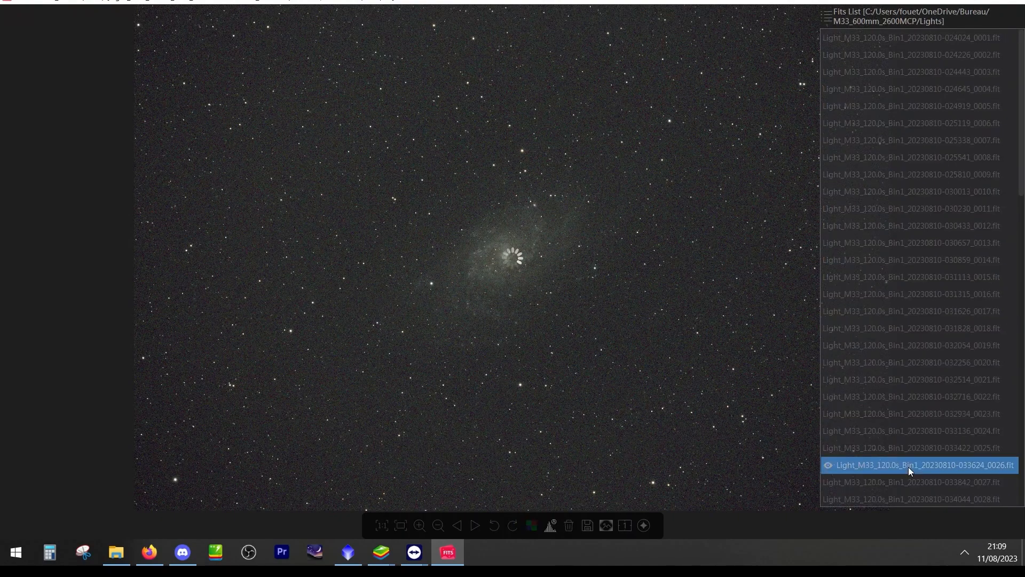
scroll(909, 466, "down", 15)
left_click(908, 453)
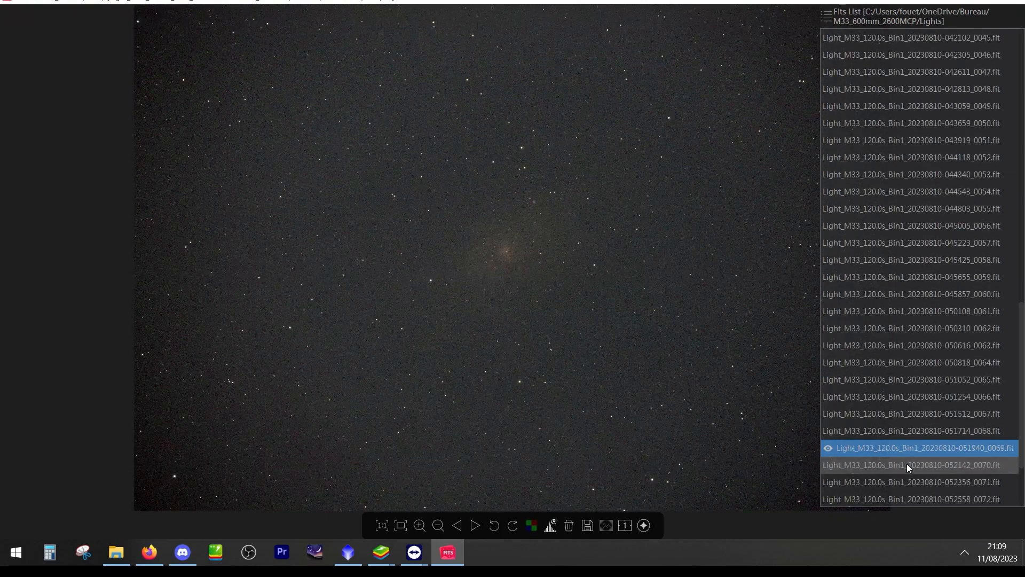
left_click(903, 194)
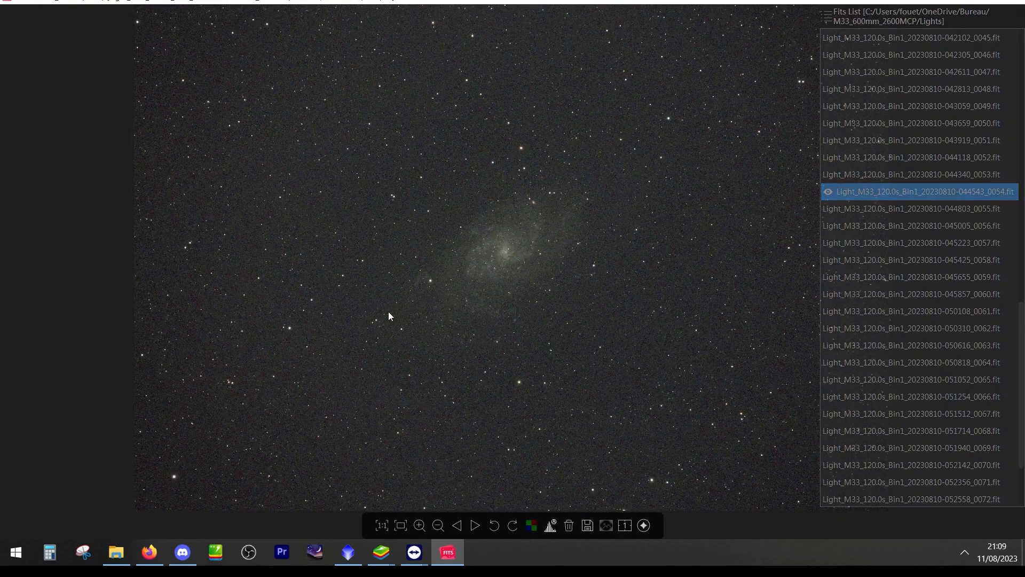
Magnify frame 0054 to 120% and inspect the star shapes beside the galaxy
scroll(261, 321, "up", 2)
scroll(265, 321, "up", 1)
left_click_drag(265, 322, 287, 335)
scroll(482, 297, "up", 2)
left_click_drag(482, 297, 553, 279)
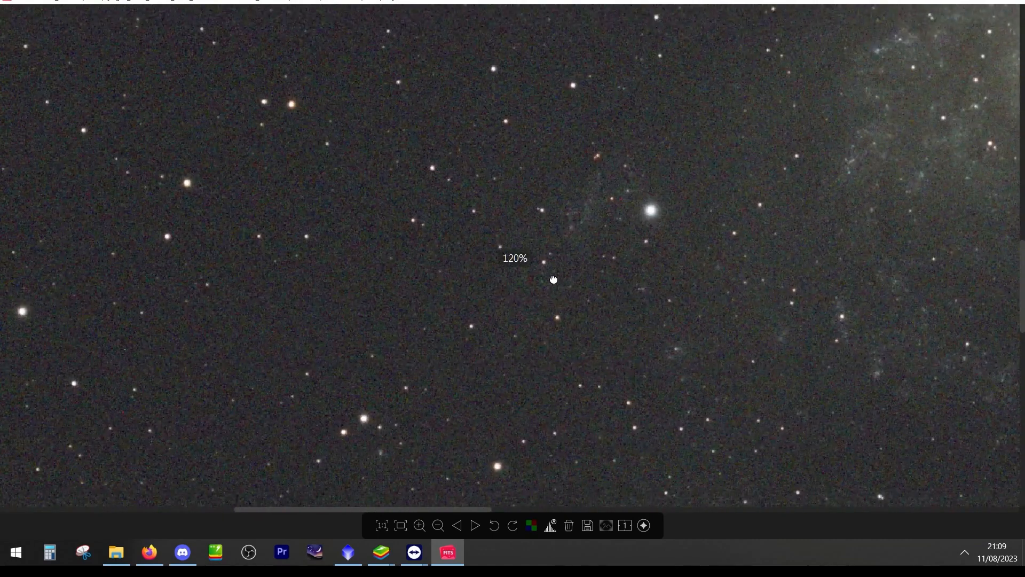
Inspect the star shapes in light frames 0056 and 0057 close up, then view the galaxy as a whole
mouse_move(887, 235)
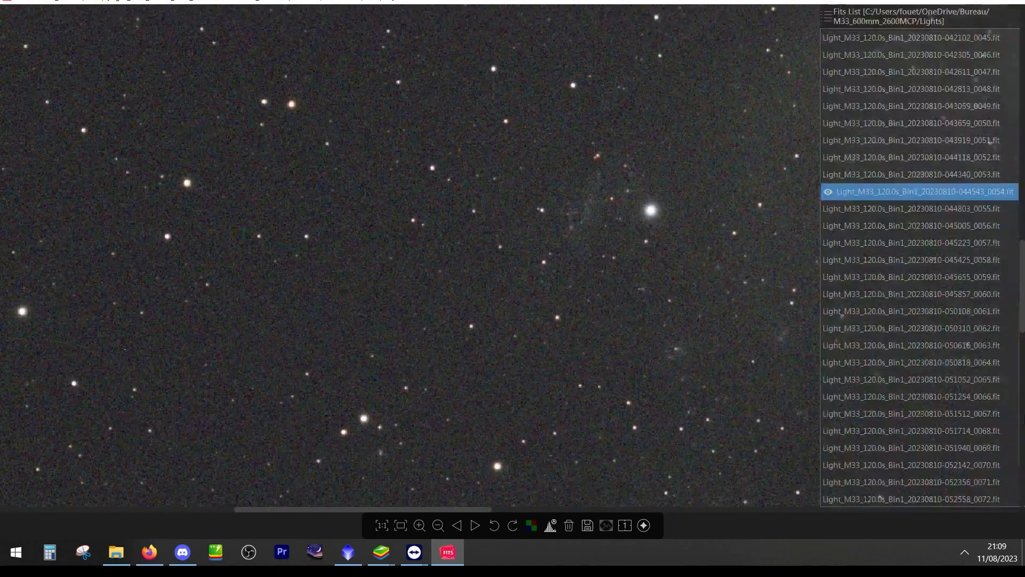
left_click(902, 226)
key("Down")
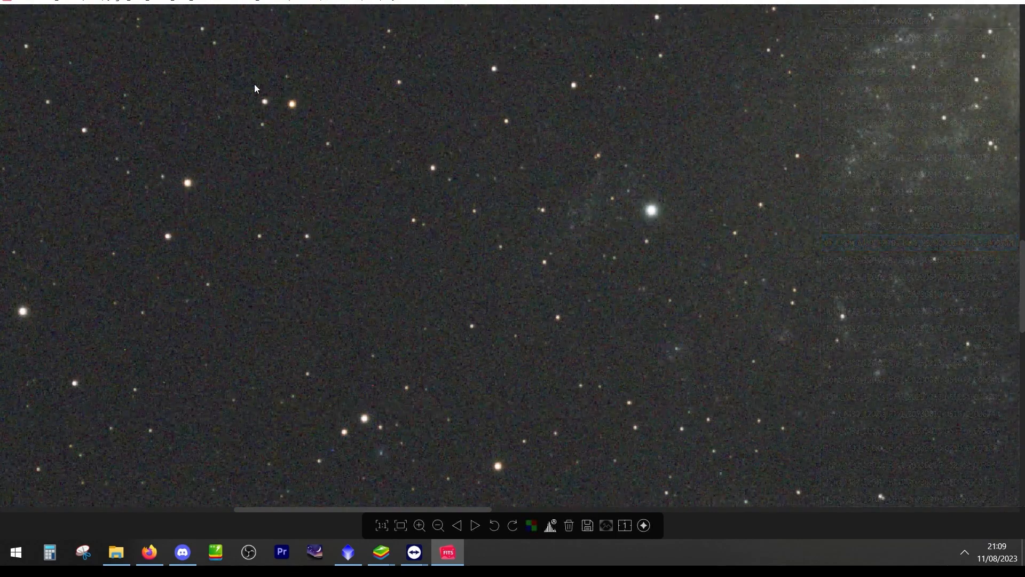
scroll(437, 307, "up", 1)
scroll(436, 308, "down", 5)
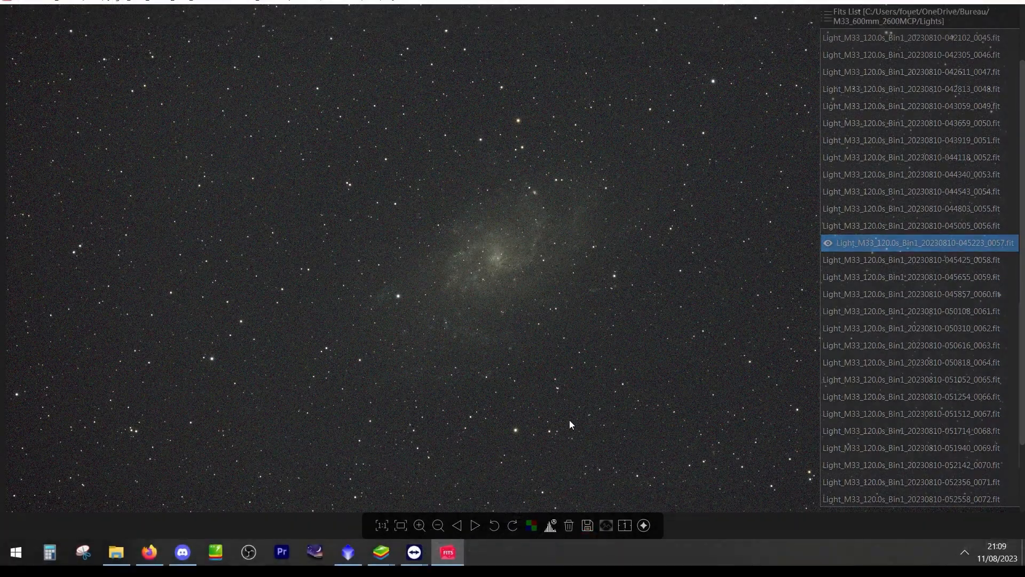
Close the image viewer and the Lights folder to return to the SubframeSelector window
left_click(1016, 1)
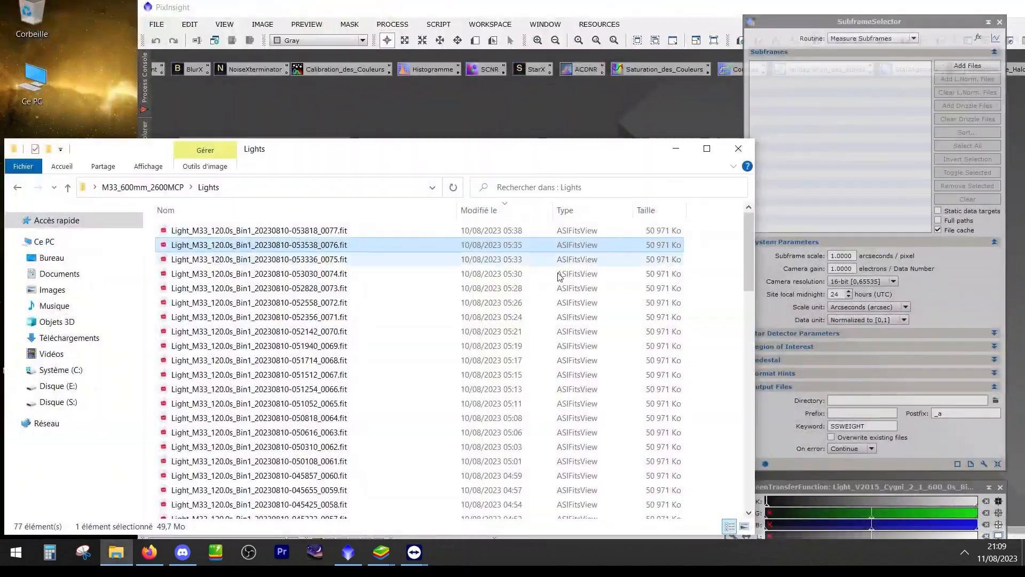
left_click(745, 147)
left_click_drag(914, 22, 919, 21)
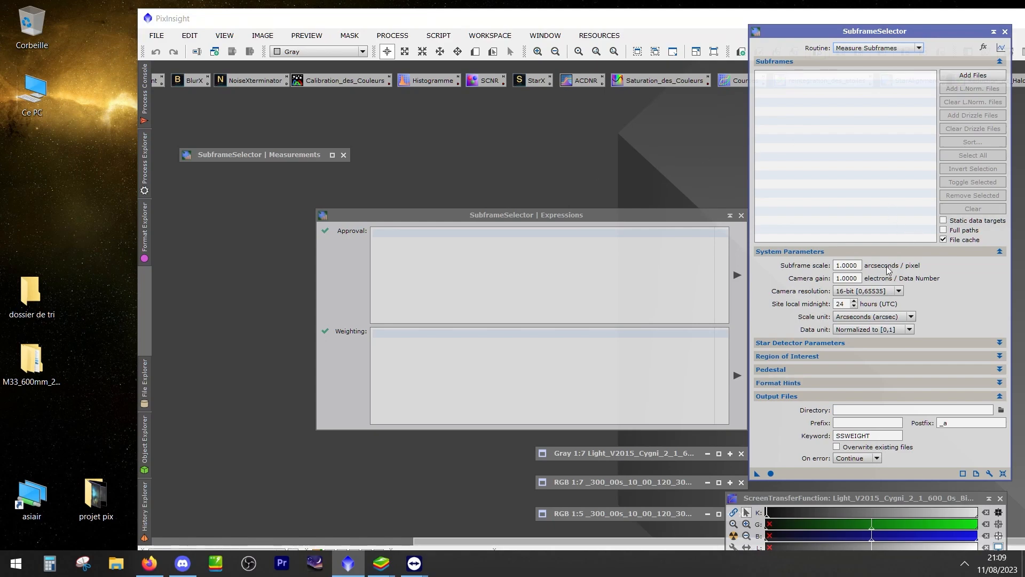
Switch to the Windows calculator, move it clear of the SubframeSelector settings, and multiply 206 by 3.76
left_click(50, 563)
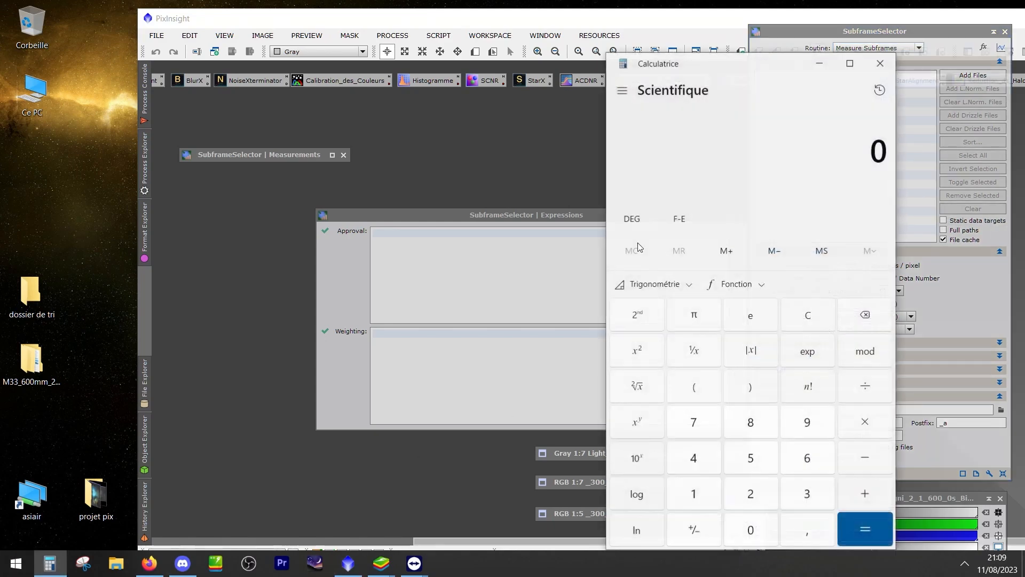
left_click(741, 499)
left_click(751, 531)
left_click(807, 459)
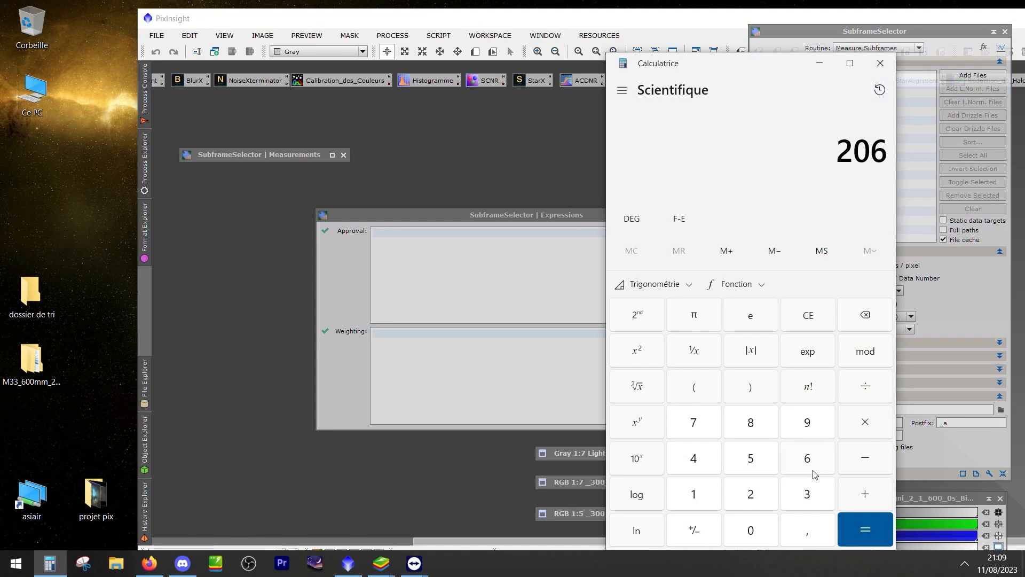
left_click(861, 430)
left_click_drag(767, 64, 397, 44)
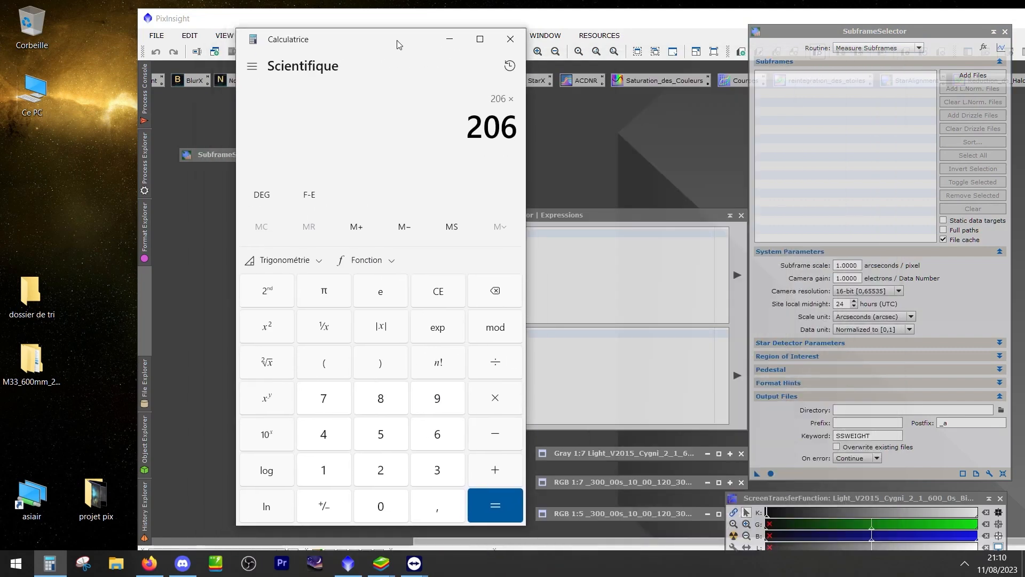
left_click(437, 468)
left_click(430, 492)
left_click(324, 398)
left_click(440, 466)
left_click(493, 292)
left_click(442, 436)
left_click(487, 515)
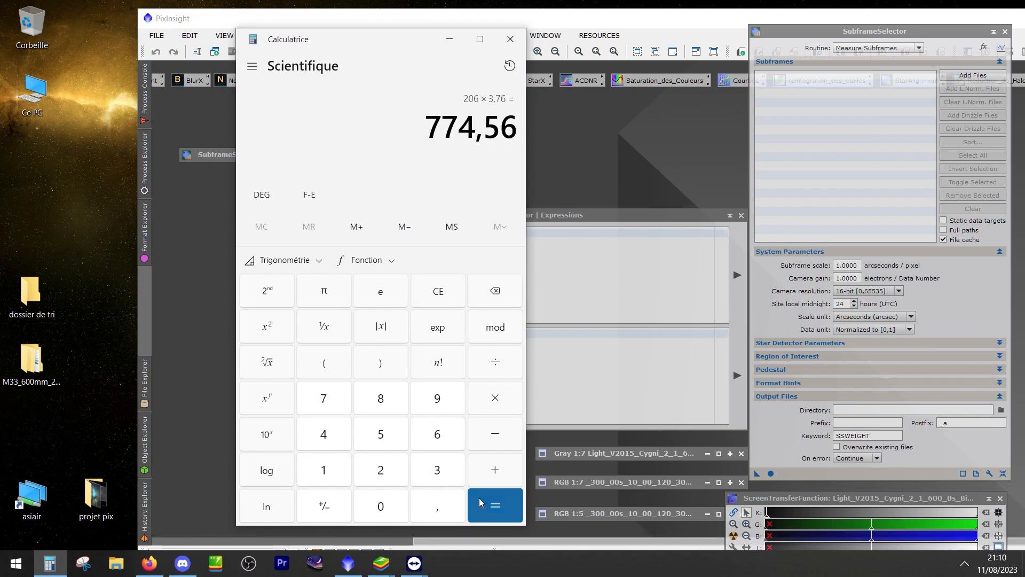
Divide the product by 510 to obtain the subframe scale, and close the calculator
left_click(501, 364)
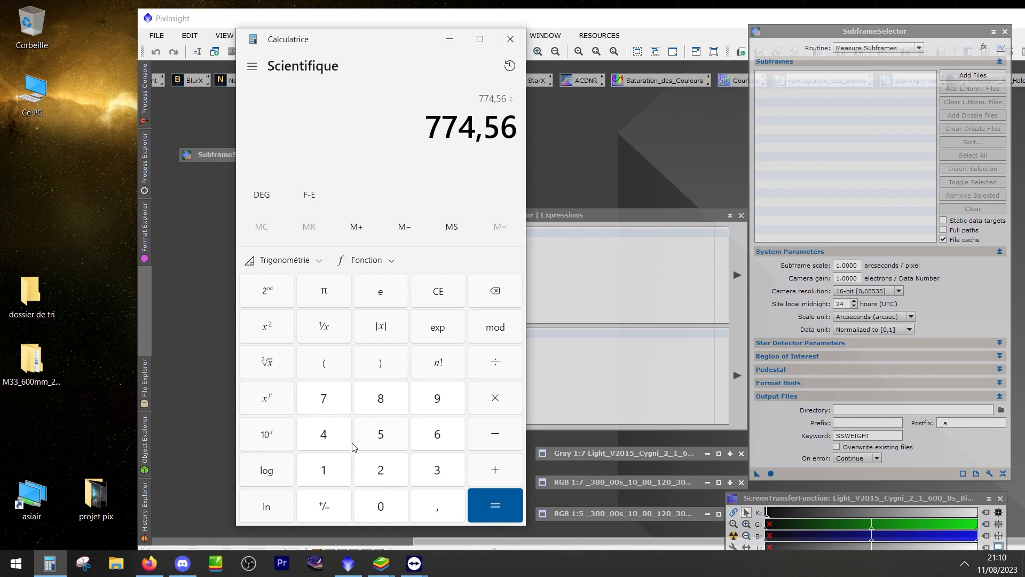
left_click(382, 438)
left_click(342, 470)
left_click(375, 507)
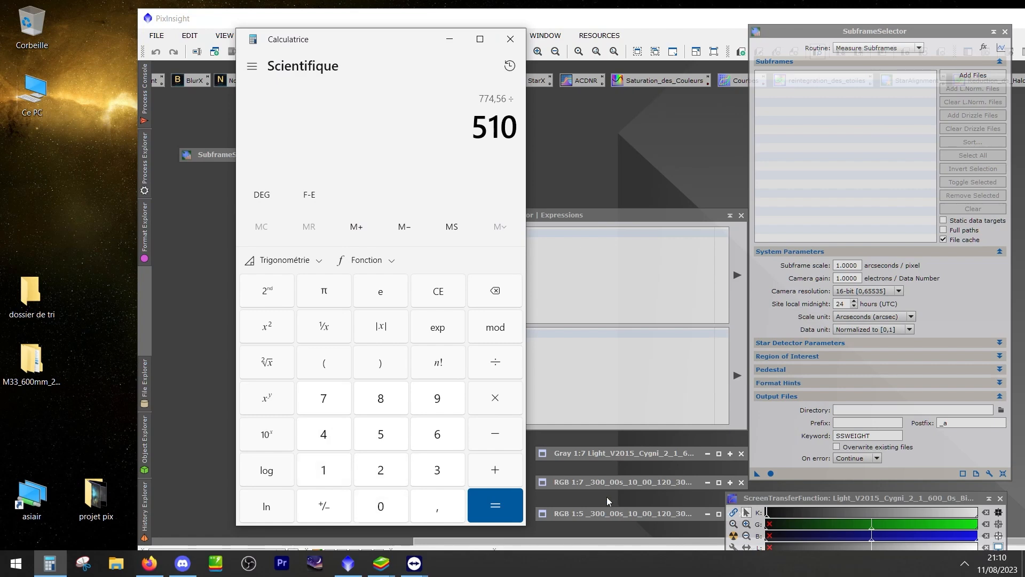
left_click(512, 510)
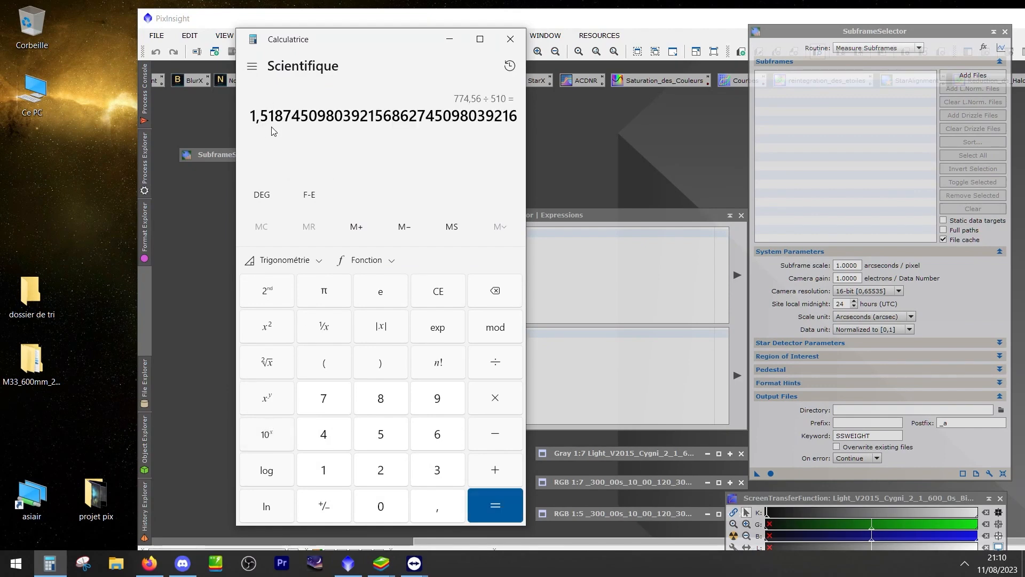
left_click(511, 39)
Set the subframe scale to 1.5200 arcseconds per pixel and keep the camera resolution at 16-bit [0,65535]
left_click_drag(842, 266, 889, 268)
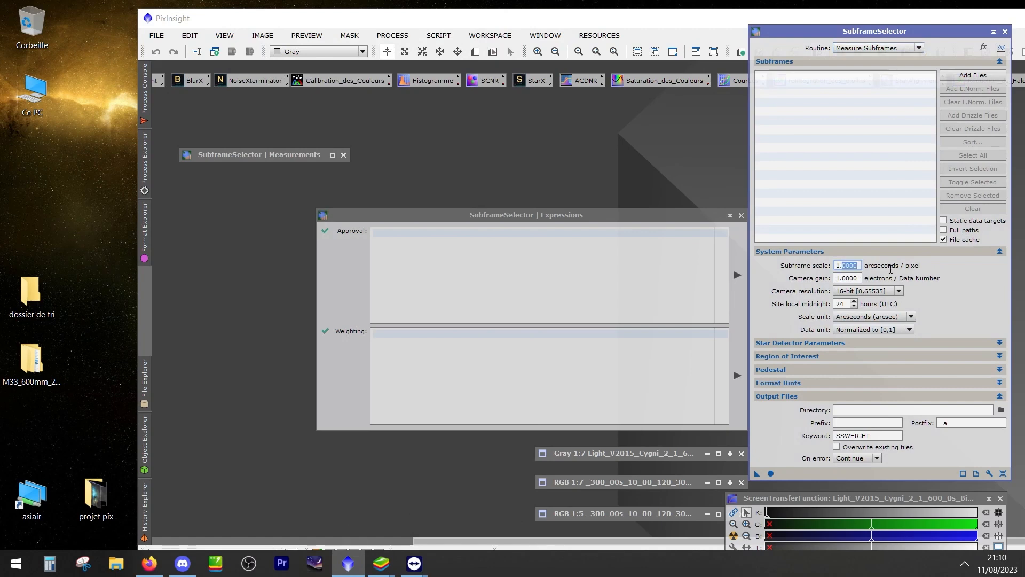
type("52")
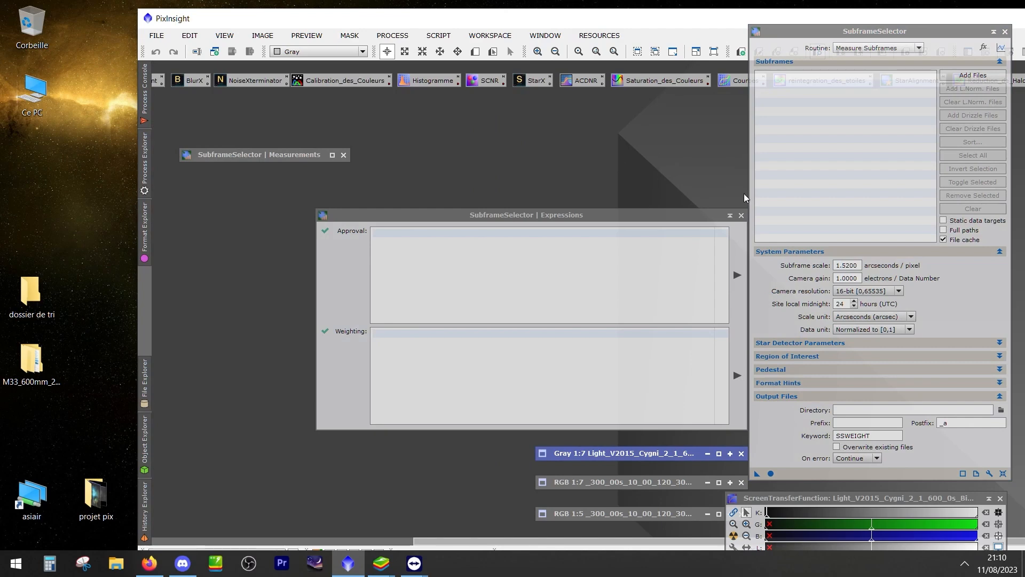
left_click(852, 293)
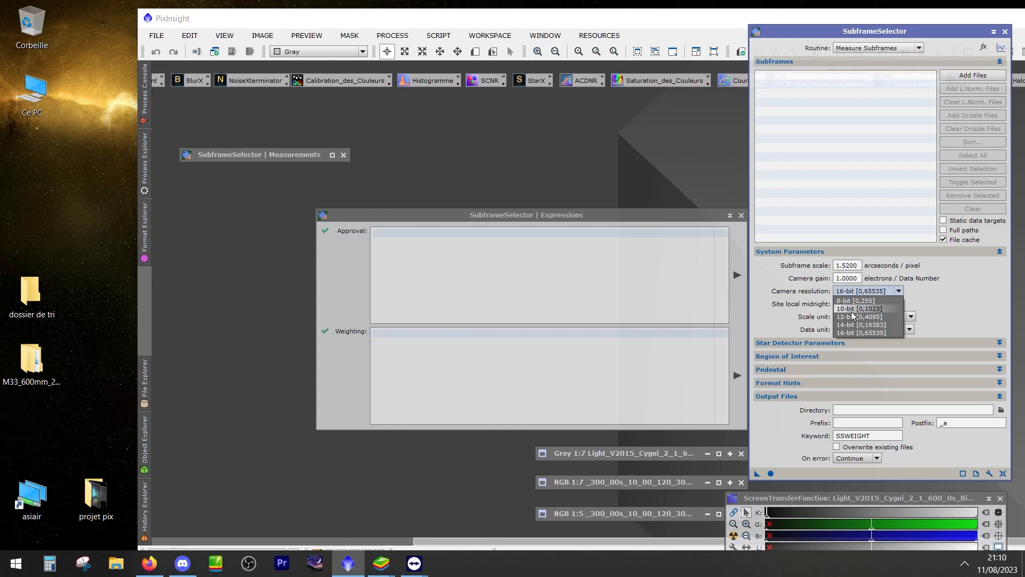
left_click(854, 332)
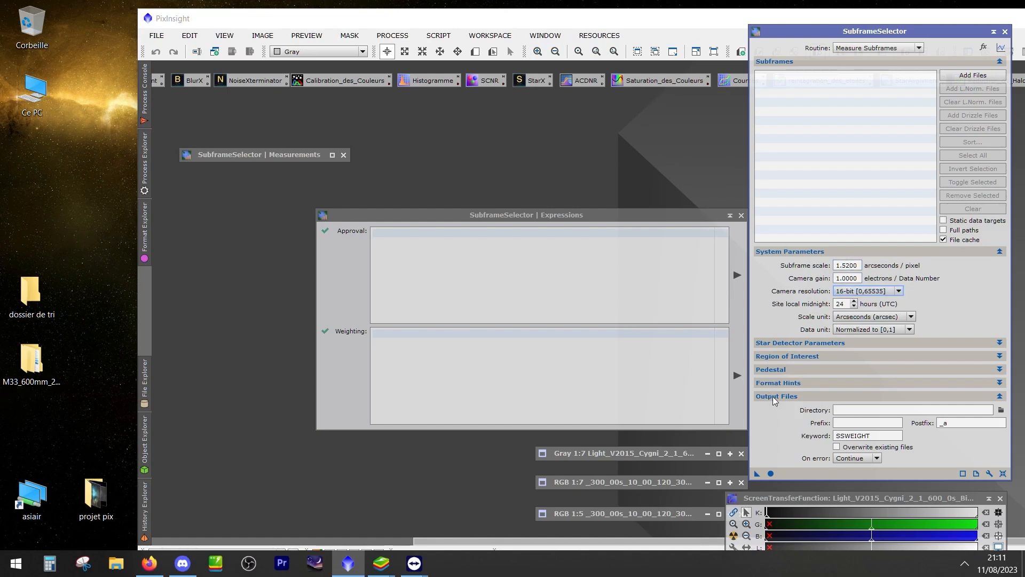
Set the output directory to the "dossier de tri" folder on the desktop
left_click(1001, 411)
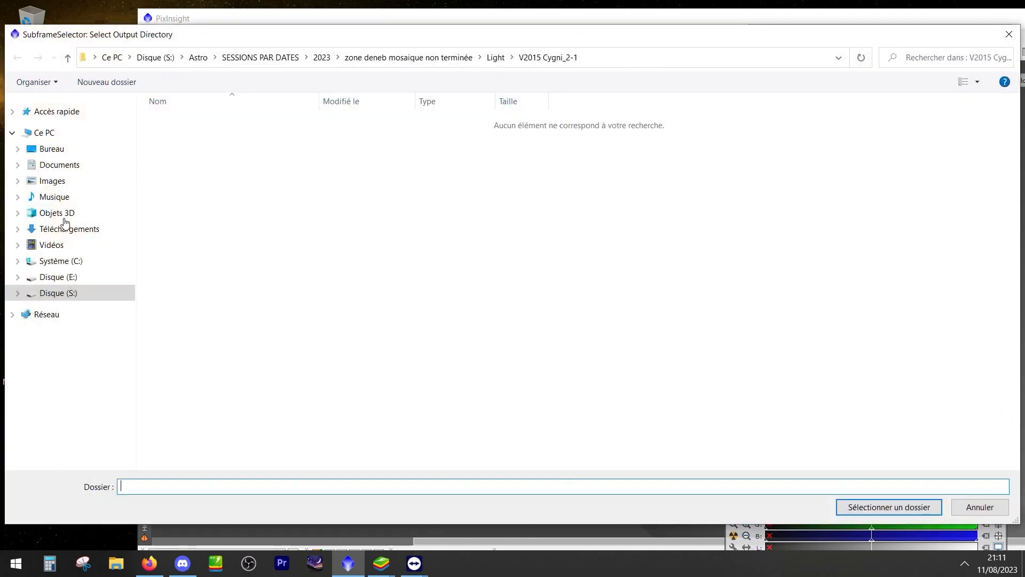
left_click(53, 150)
left_click(193, 104)
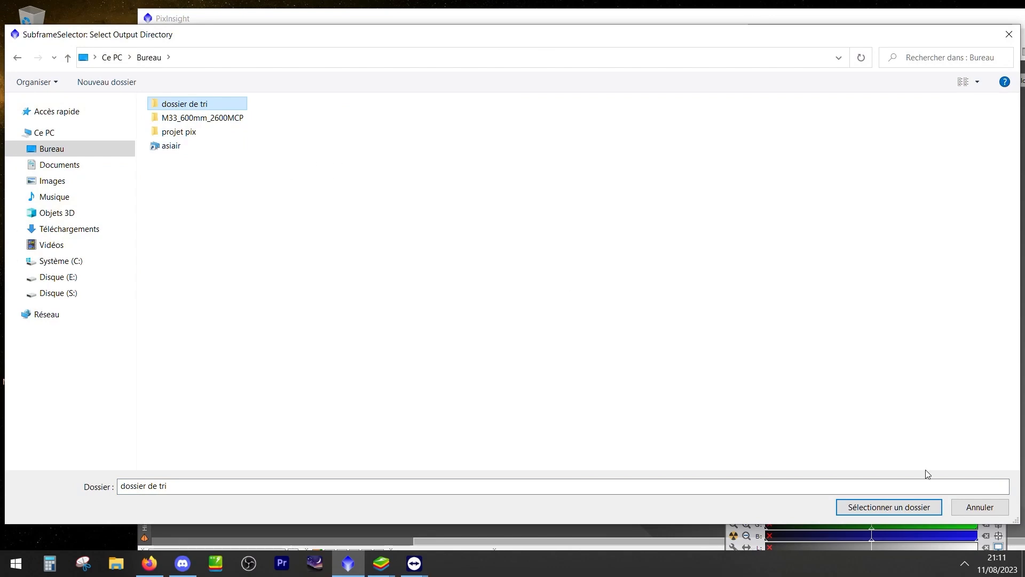
left_click(895, 508)
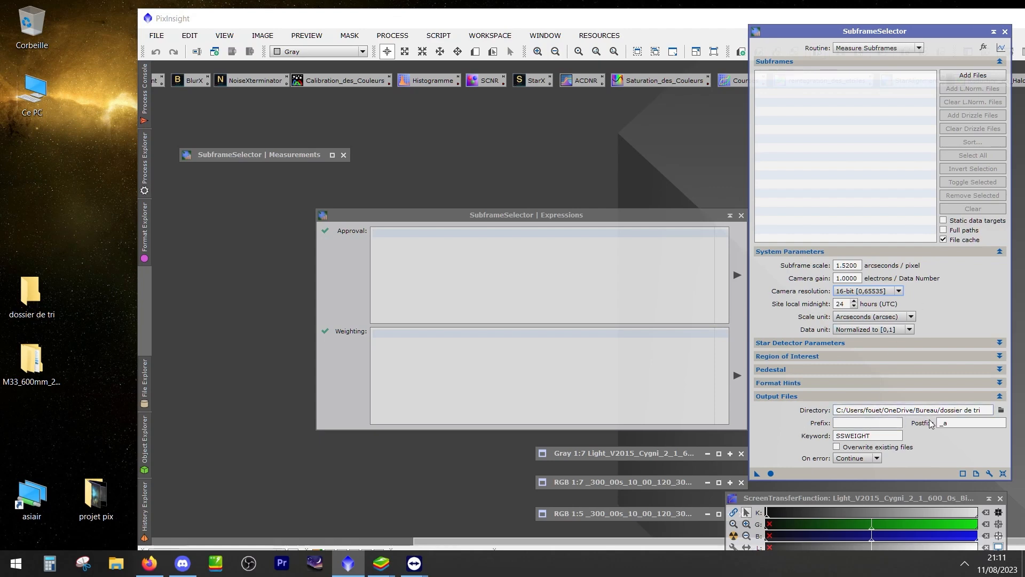
Add every light frame from the Lights folder of M33_600mm_2600MCP to the subframe list
left_click(982, 80)
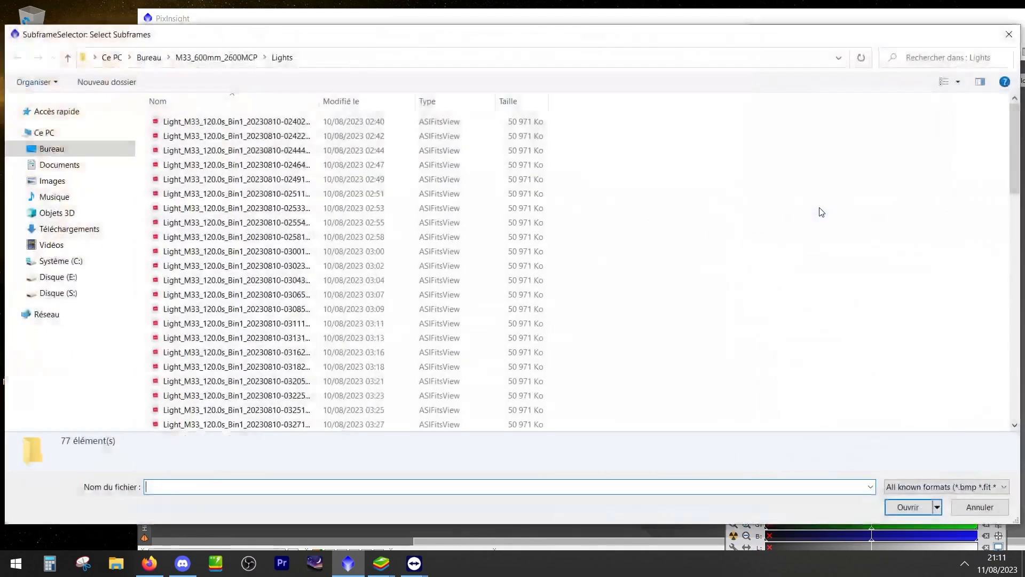
left_click(67, 57)
double_click(203, 169)
left_click(190, 179)
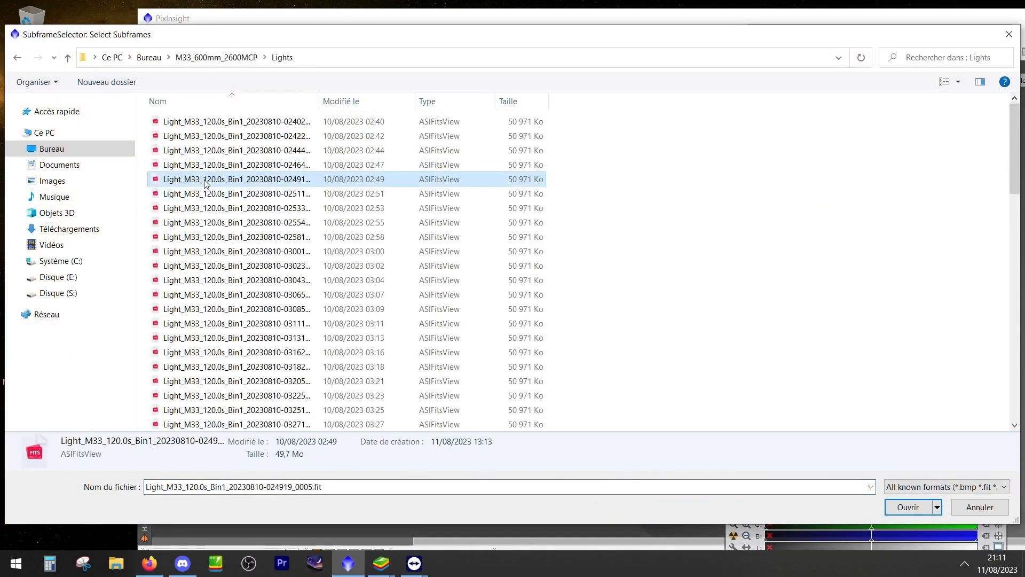
key("ctrl+a")
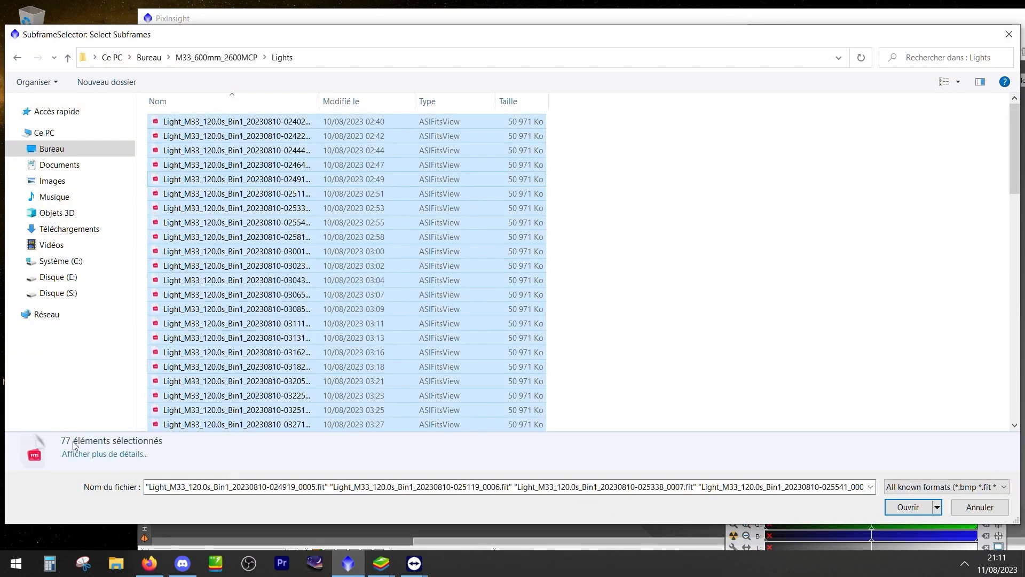
left_click(912, 510)
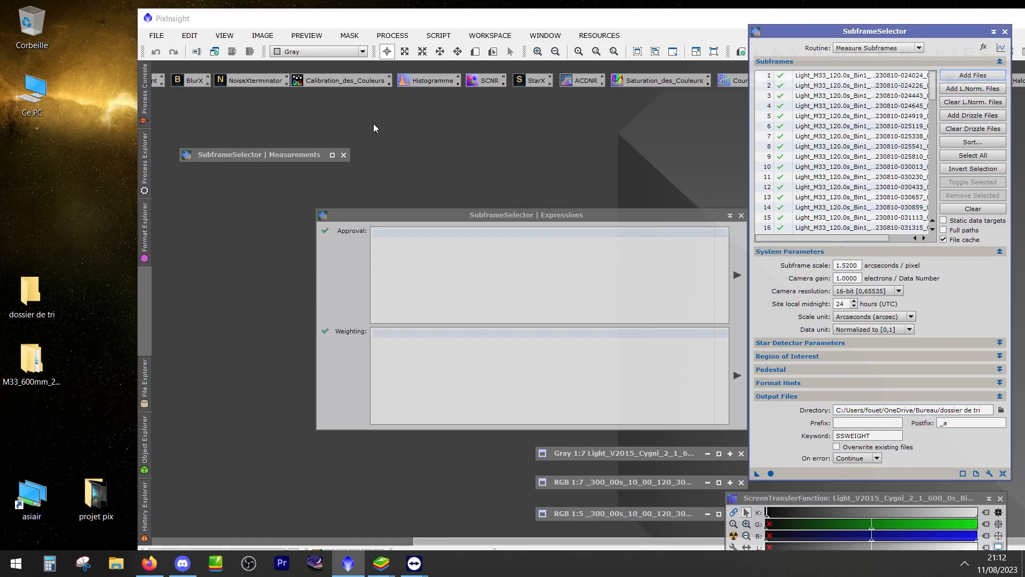
left_click(861, 49)
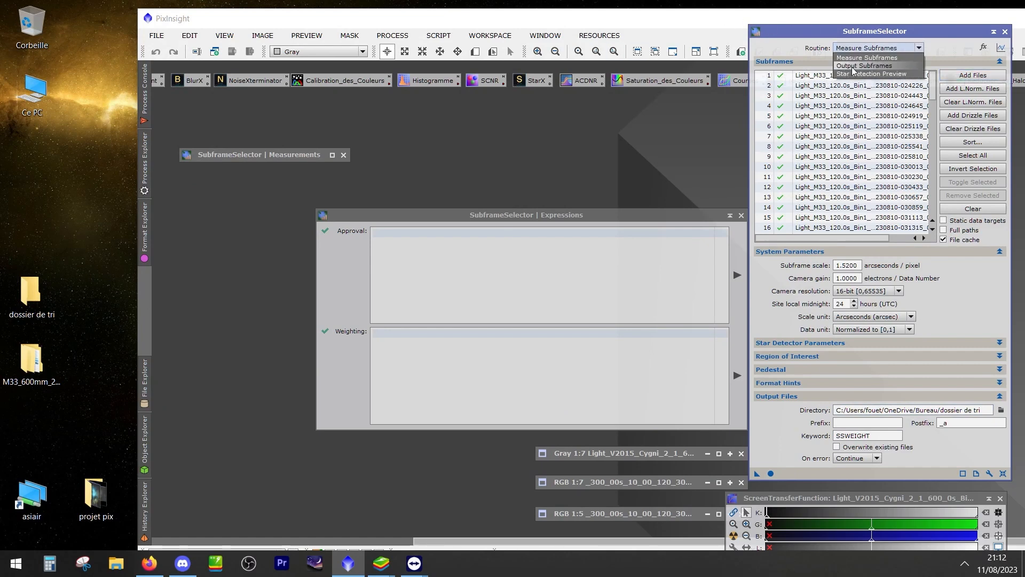
left_click(854, 65)
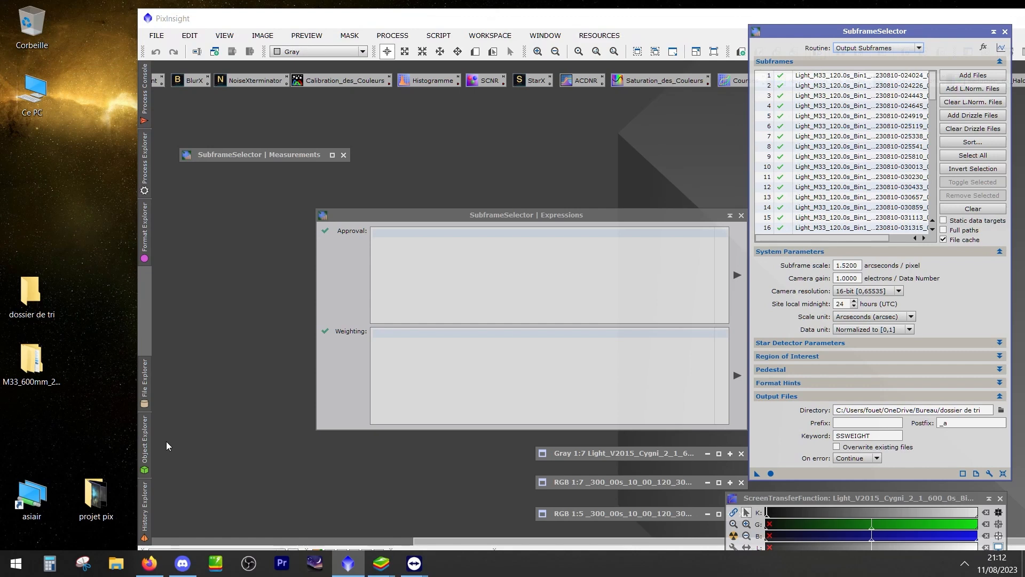
left_click(863, 50)
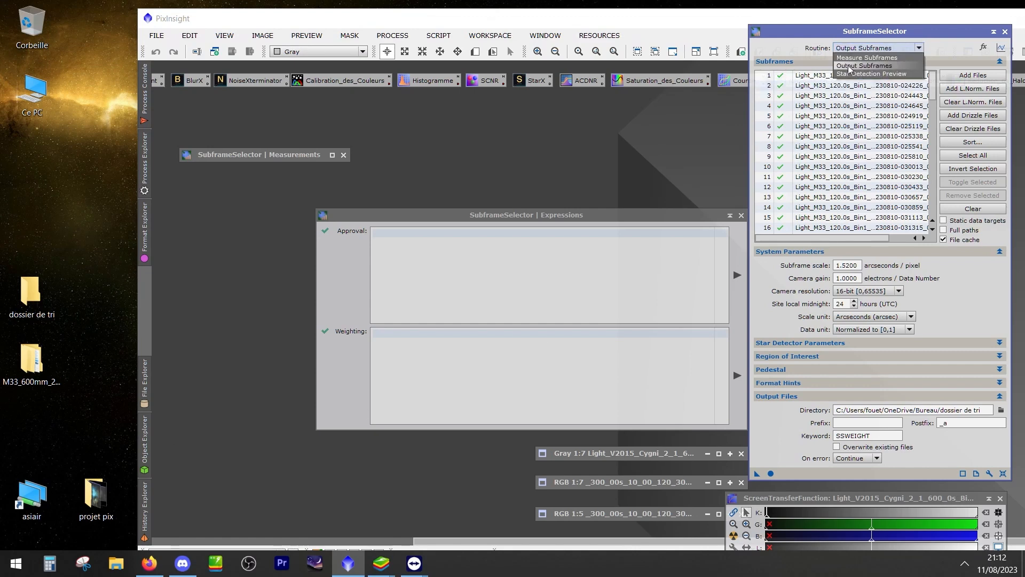
left_click(871, 57)
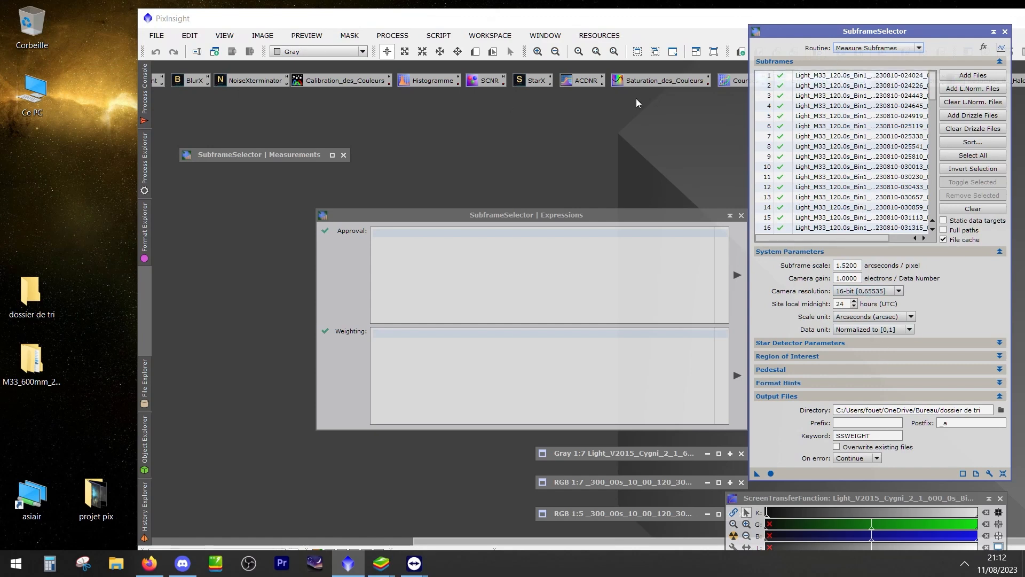
Look over the empty Measurements window's columns and graph area, and close the window
double_click(272, 156)
left_click_drag(543, 7, 575, 30)
left_click_drag(971, 33, 697, 110)
left_click_drag(931, 105, 622, 106)
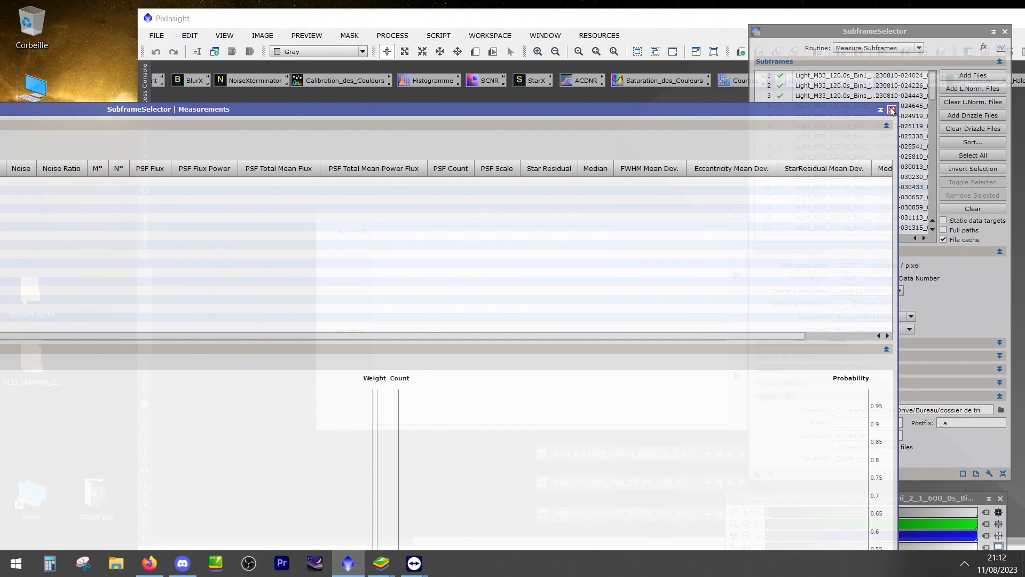
left_click(892, 109)
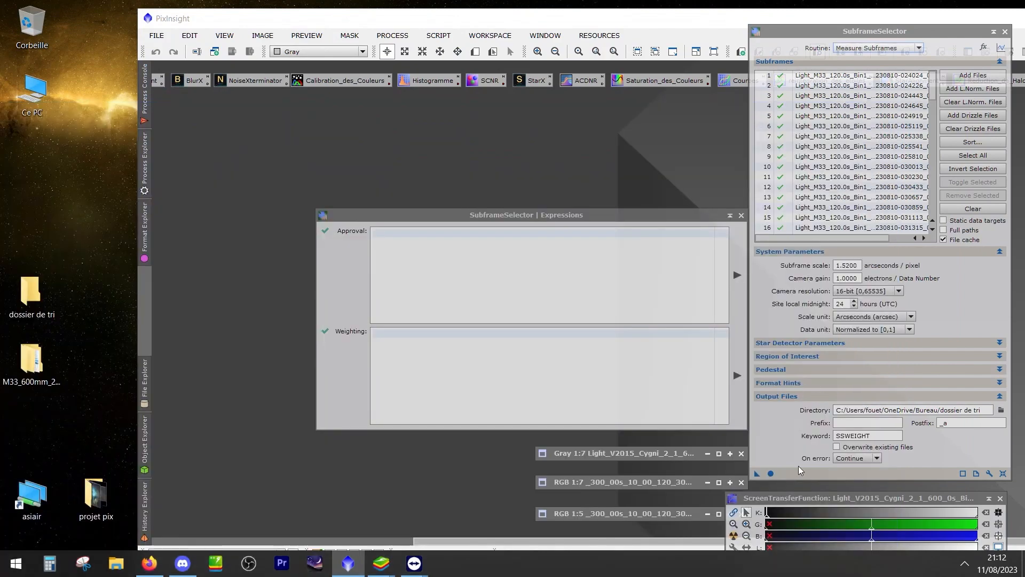
Run Measure Subframes on the loaded light frames and examine the PSF Signal Weight graph
left_click(771, 473)
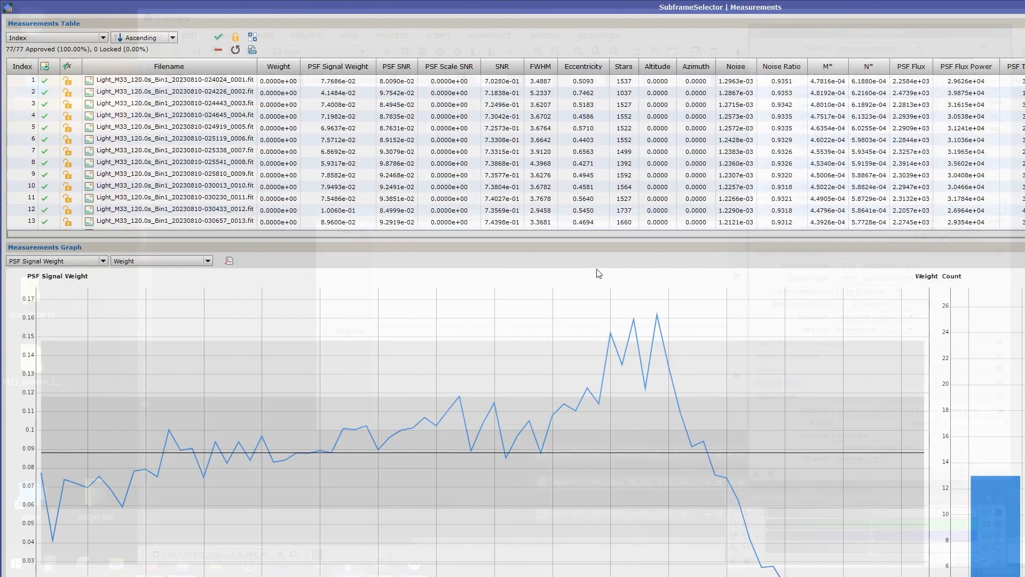
mouse_move(230, 323)
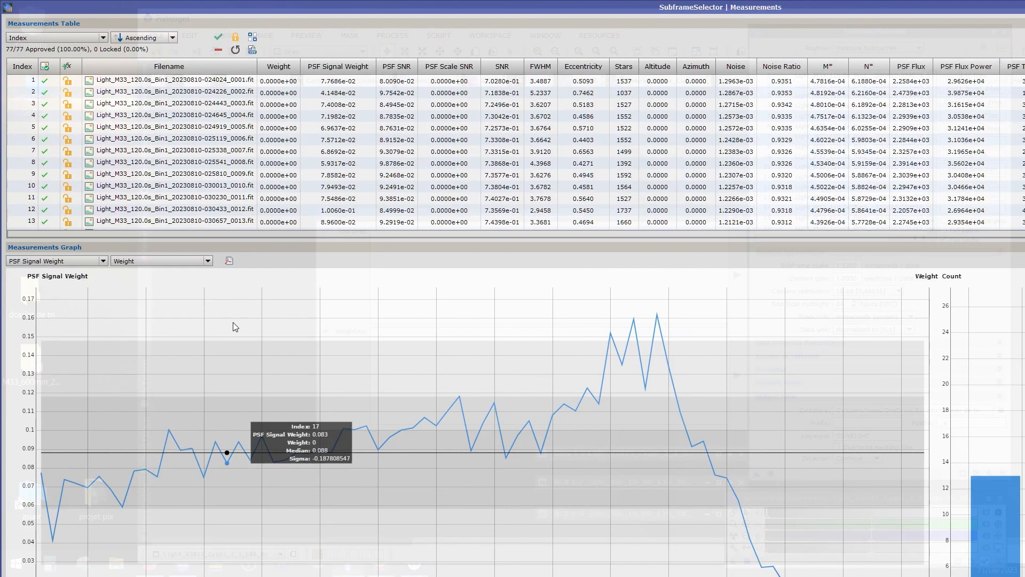
mouse_move(381, 370)
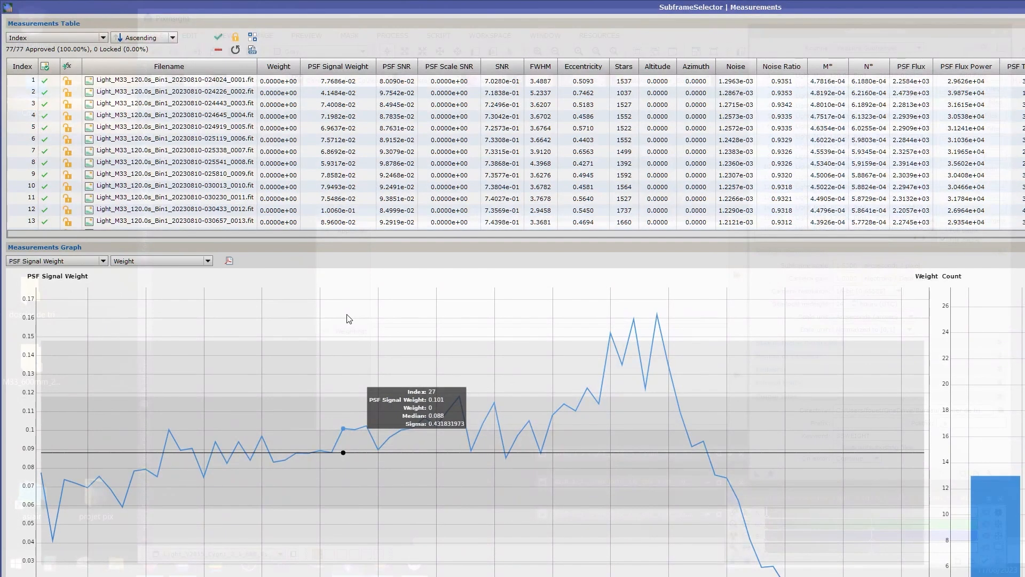
scroll(518, 362, "up", 1)
Maximize the PixInsight main window and expand the Measurements window again
left_click_drag(391, 4, 465, 7)
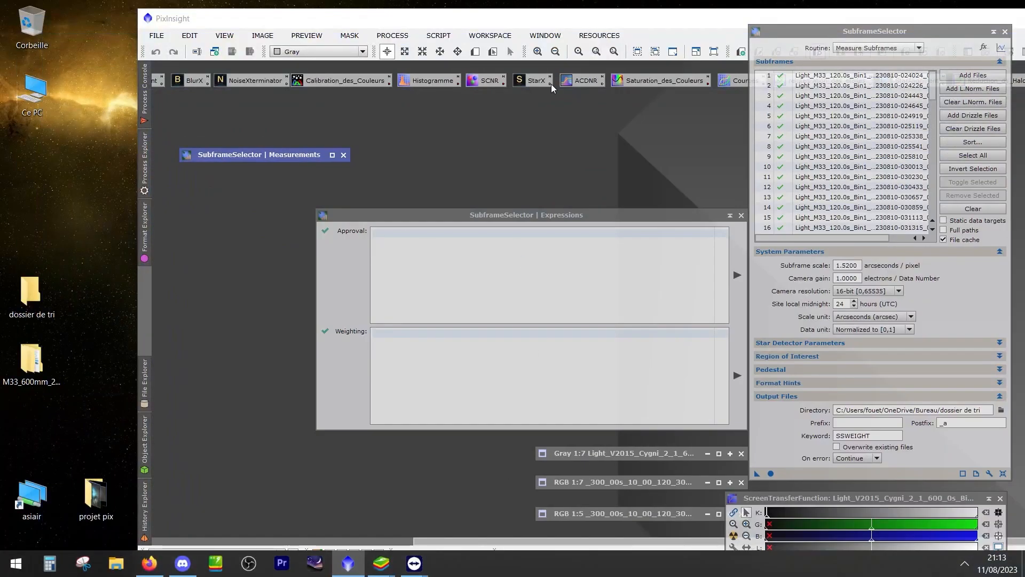
double_click(498, 16)
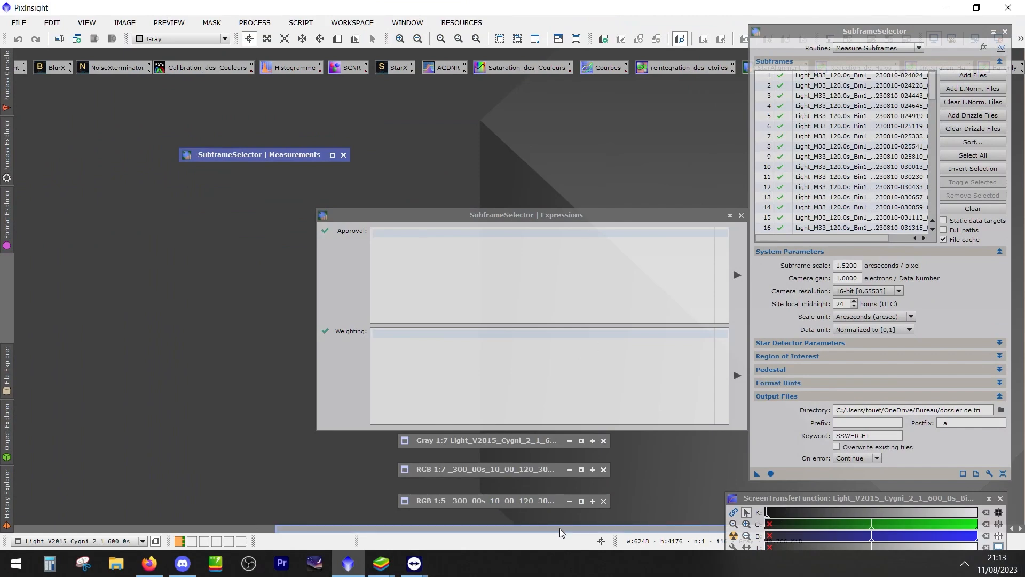
double_click(259, 156)
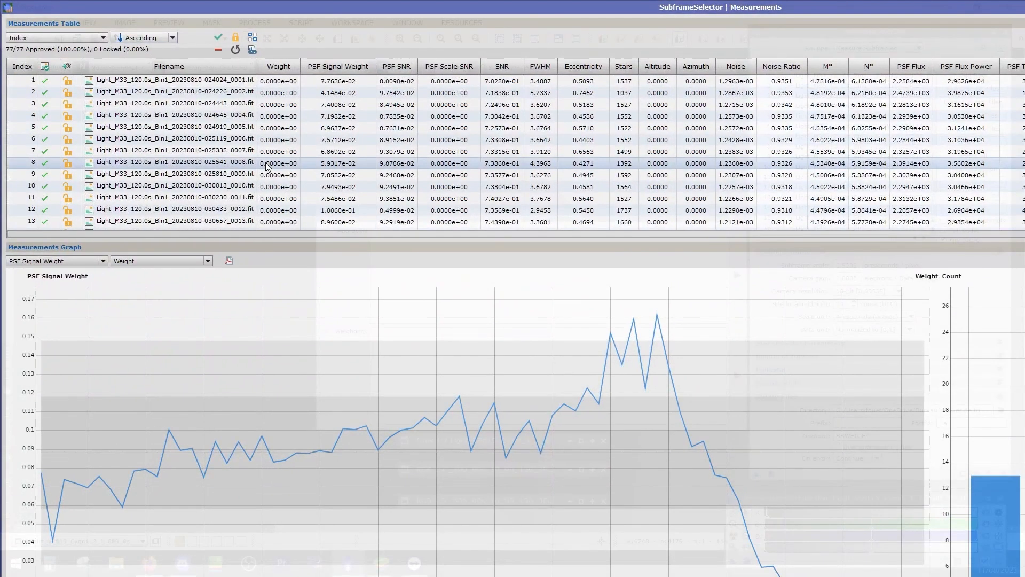
Reposition the Measurements window inside the workspace and resize its height so the table and the whole graph fit
mouse_move(377, 418)
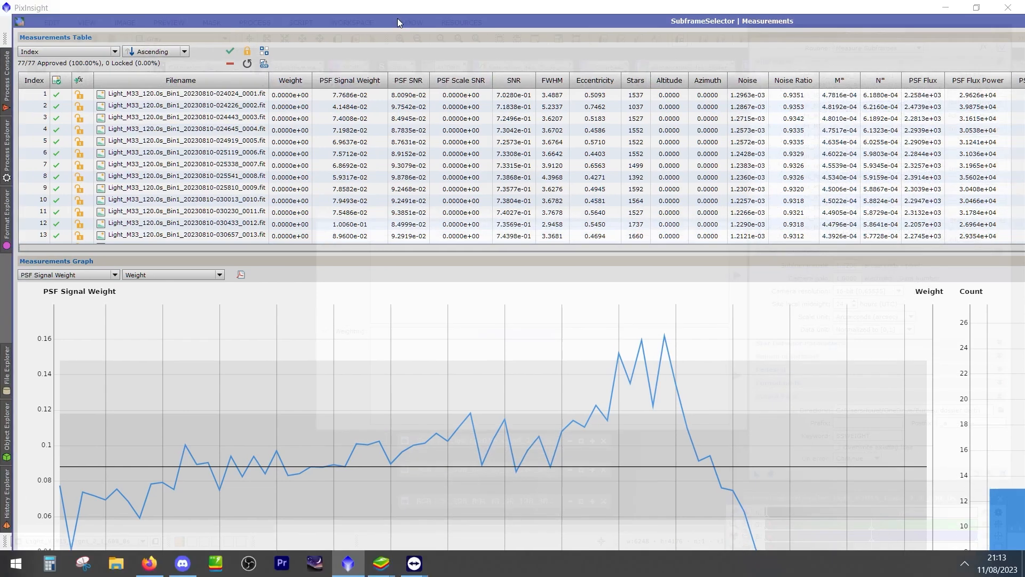
left_click_drag(397, 18, 438, 61)
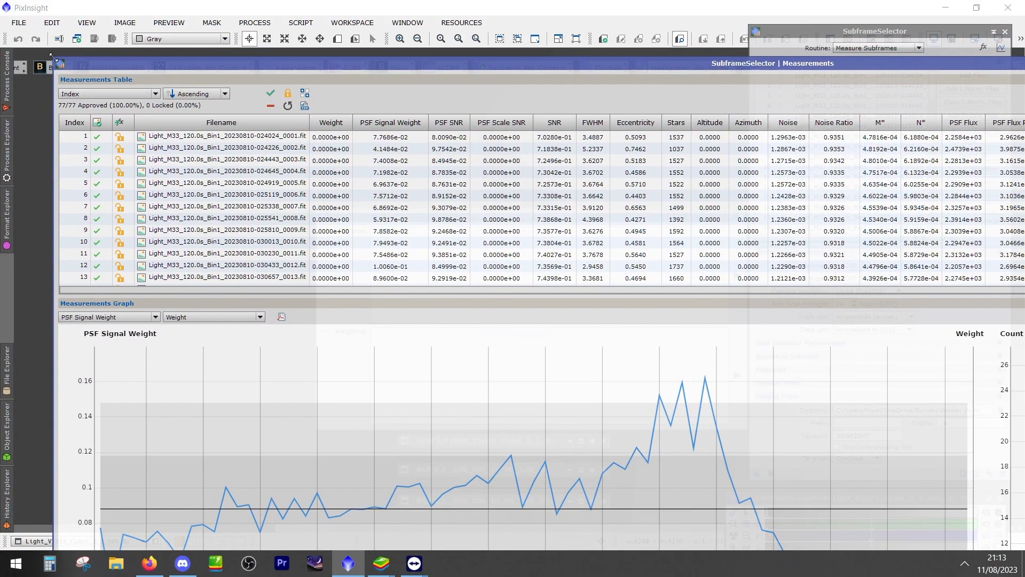
left_click_drag(140, 63, 87, 63)
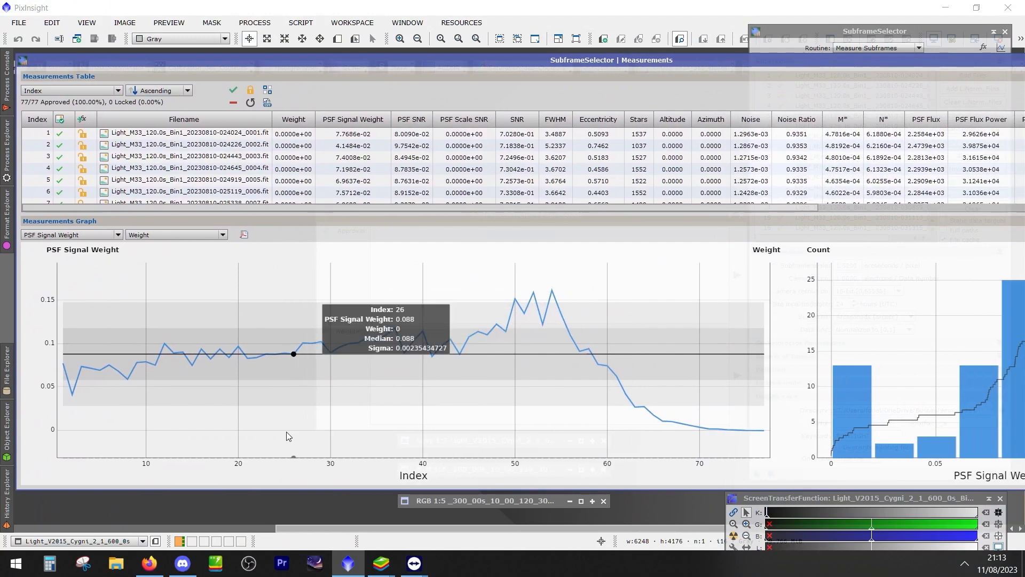
left_click_drag(231, 489, 232, 519)
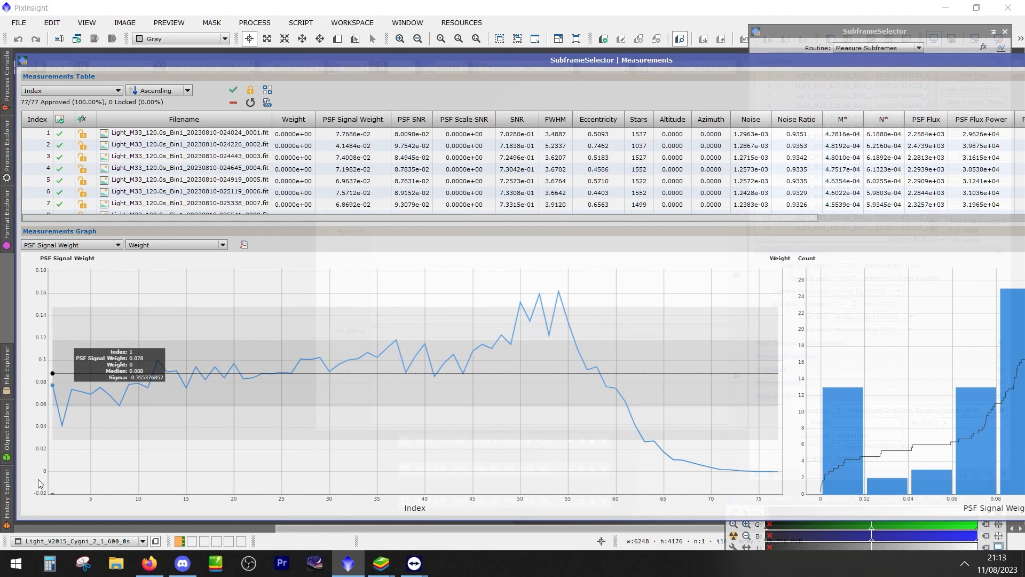
Plot Stars as the primary measurement in the Measurements graph and examine the star count curve across the frames
left_click(59, 246)
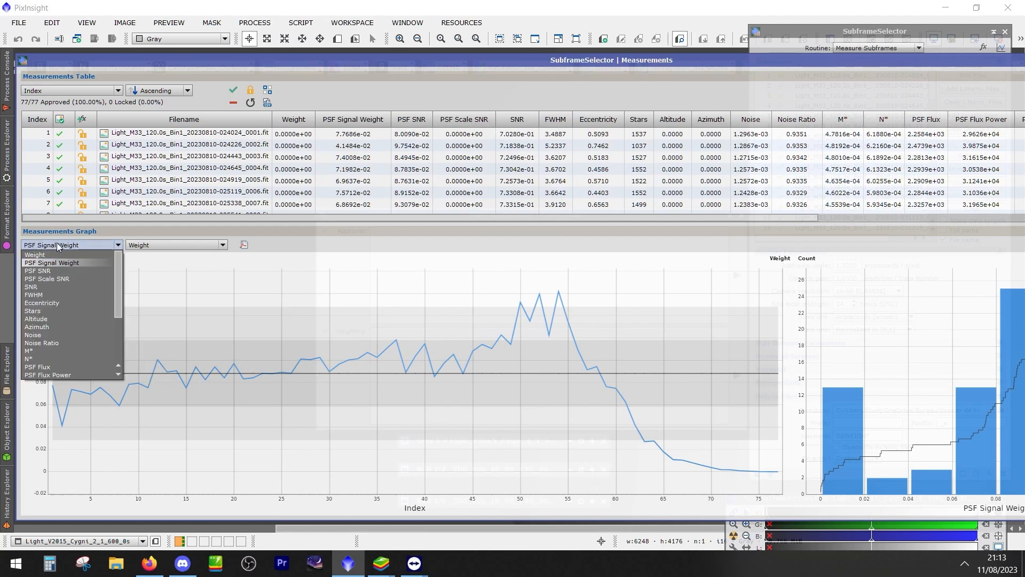
left_click(44, 310)
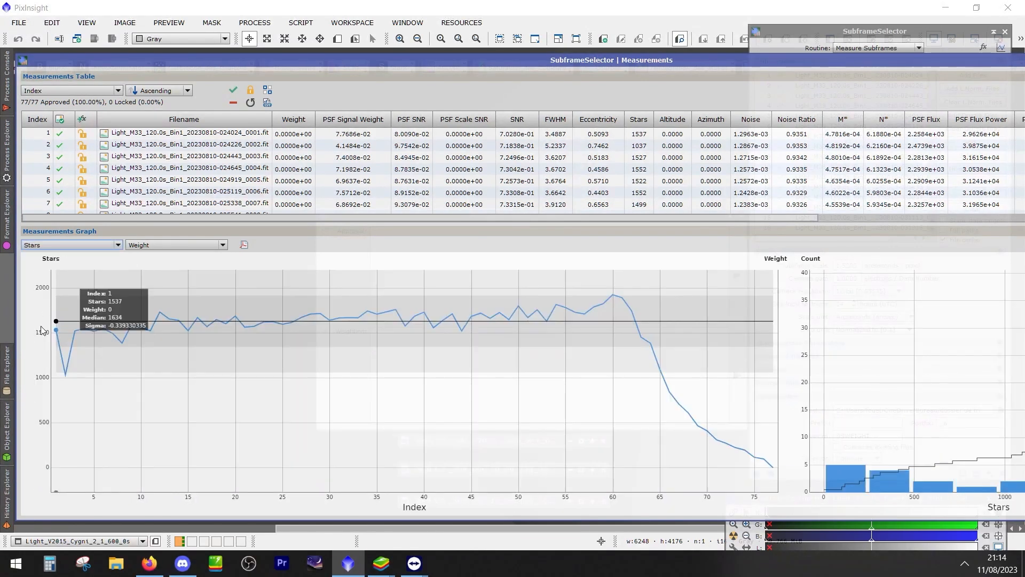
mouse_move(650, 357)
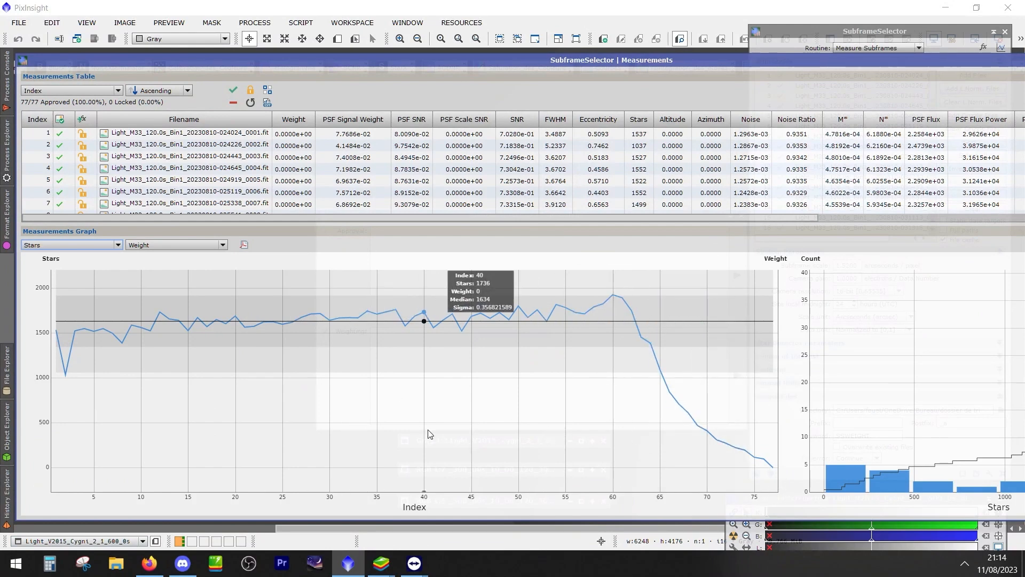
scroll(428, 430, "up", 2)
scroll(429, 434, "down", 2)
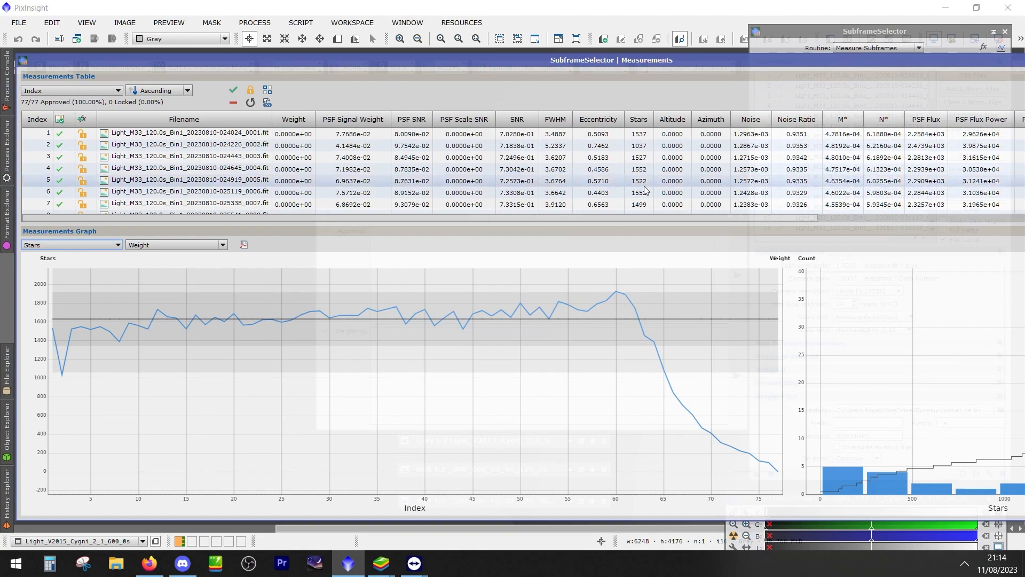
Uncover the desktop and look through the capture times of the M33 light frames in the M33_600mm_2600MCP Lights folder
left_click_drag(234, 9, 449, 24)
left_click_drag(188, 60, 375, 69)
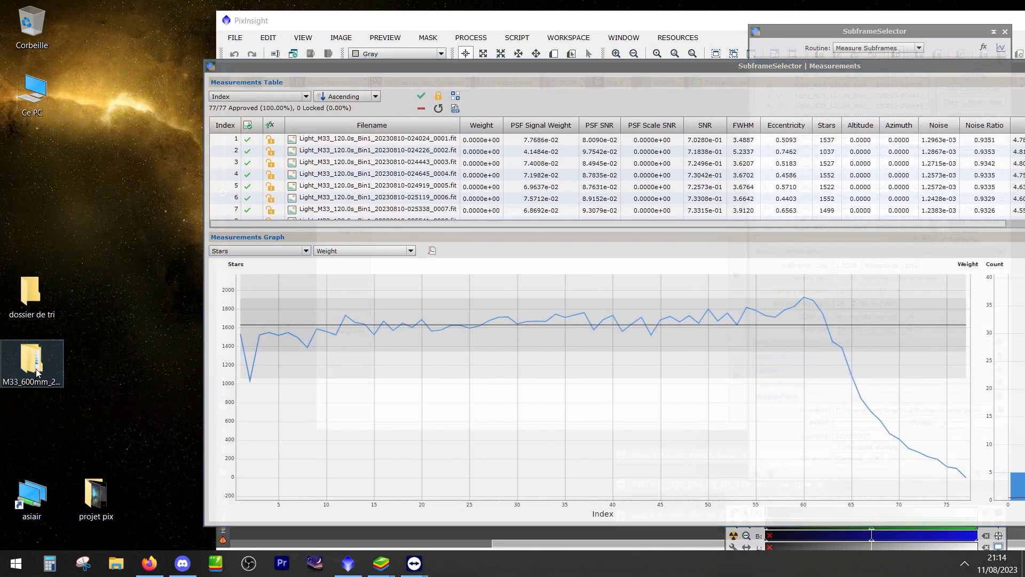
double_click(30, 363)
double_click(218, 287)
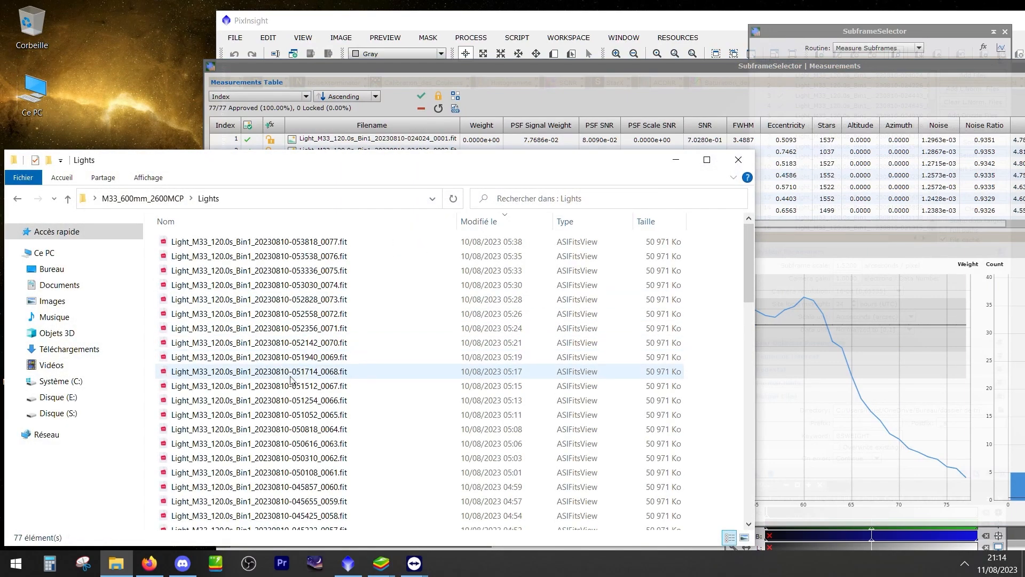
scroll(279, 389, "down", 18)
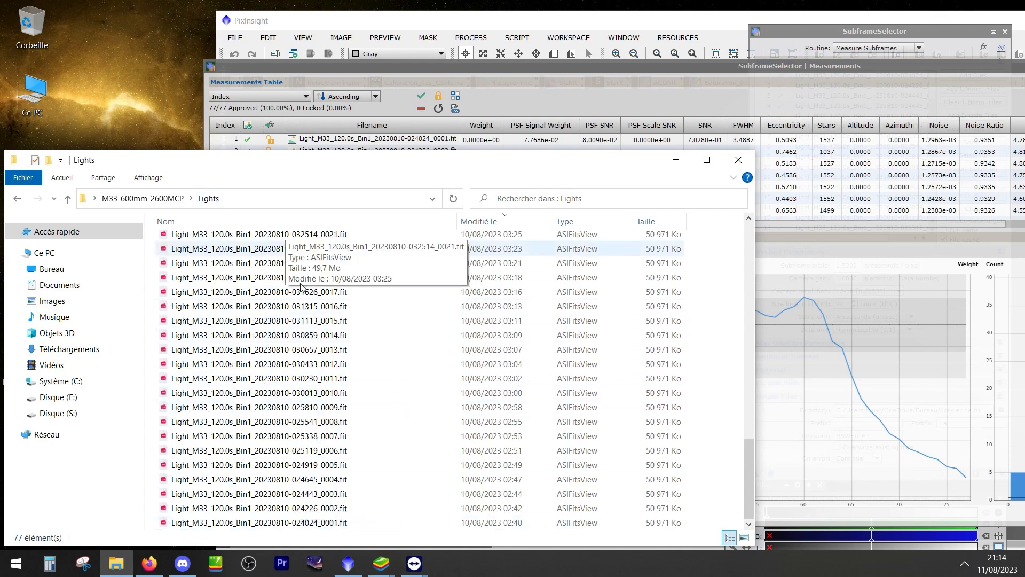
Check the capture times in Astro > SESSIONS PAR DATES > 2023 > Pacman > H > lights 3 eme soirée on Disque (S:), and close the file window
left_click(88, 415)
left_click(188, 262)
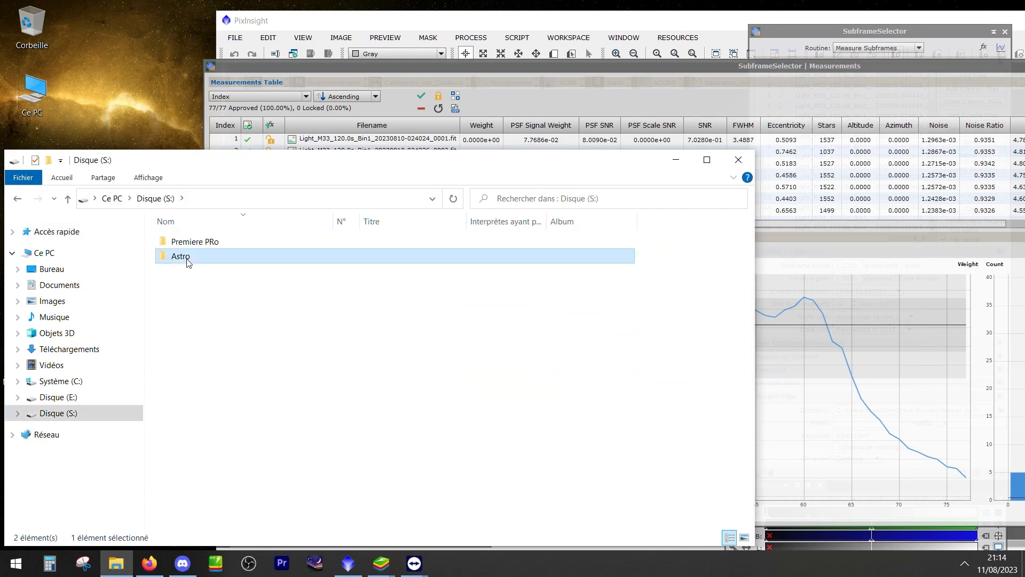
double_click(188, 257)
double_click(222, 284)
double_click(203, 270)
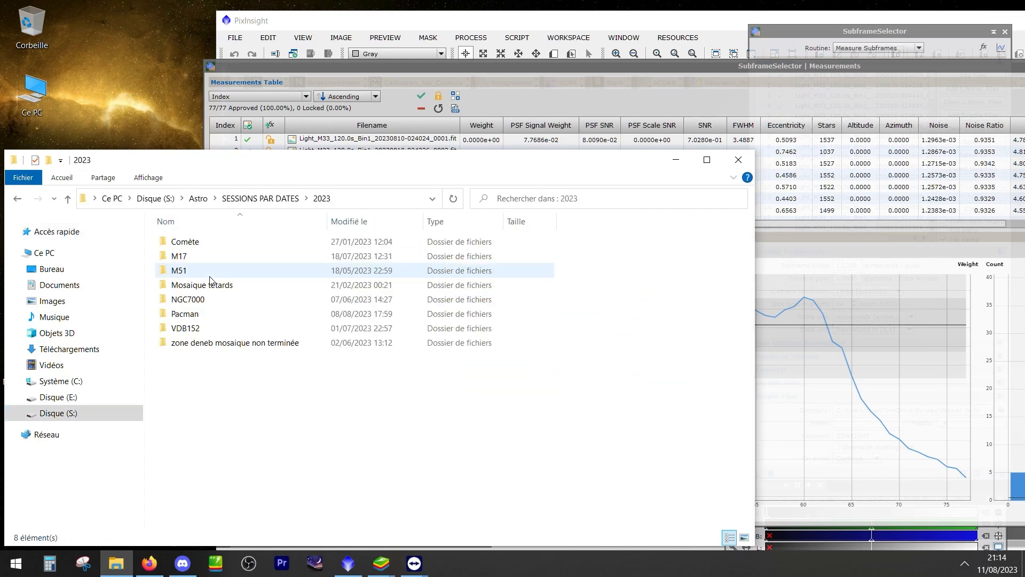
double_click(193, 315)
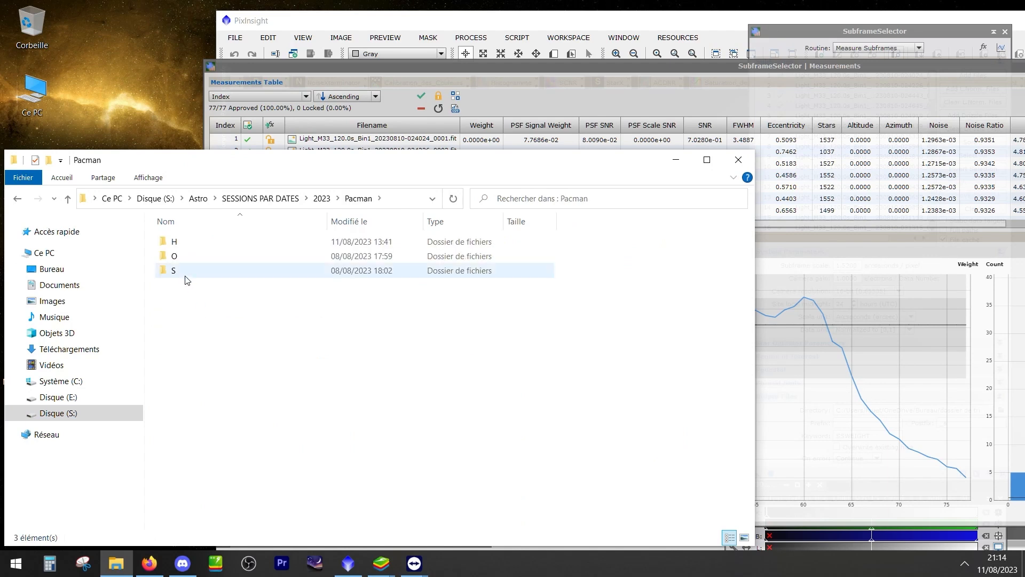
double_click(176, 241)
left_click(196, 315)
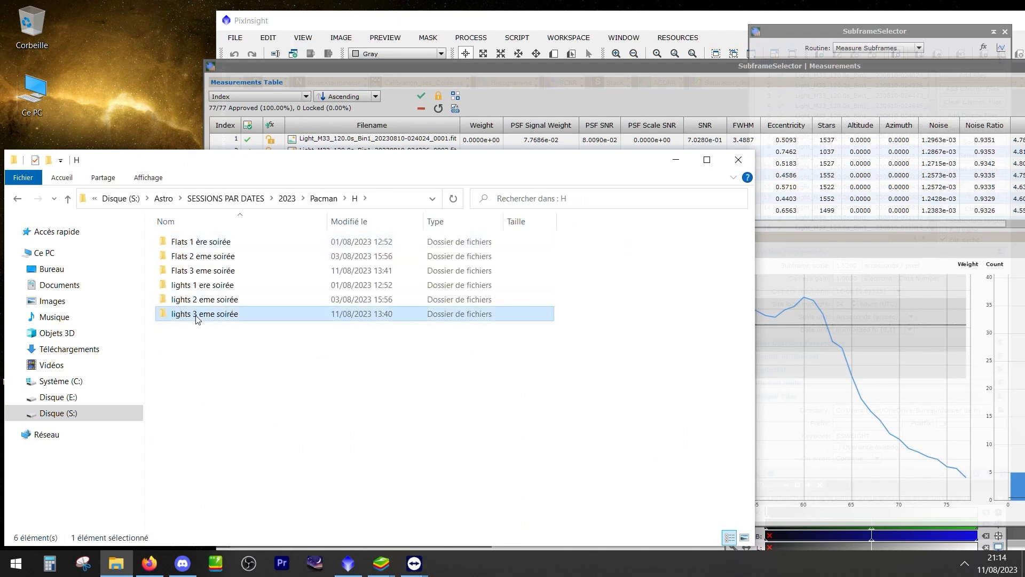
double_click(196, 315)
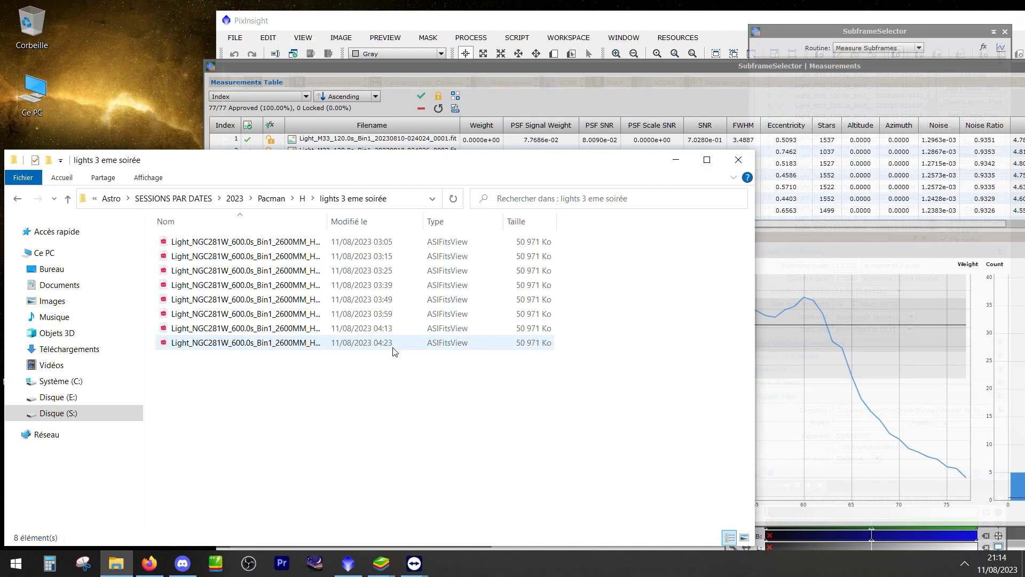
left_click(743, 161)
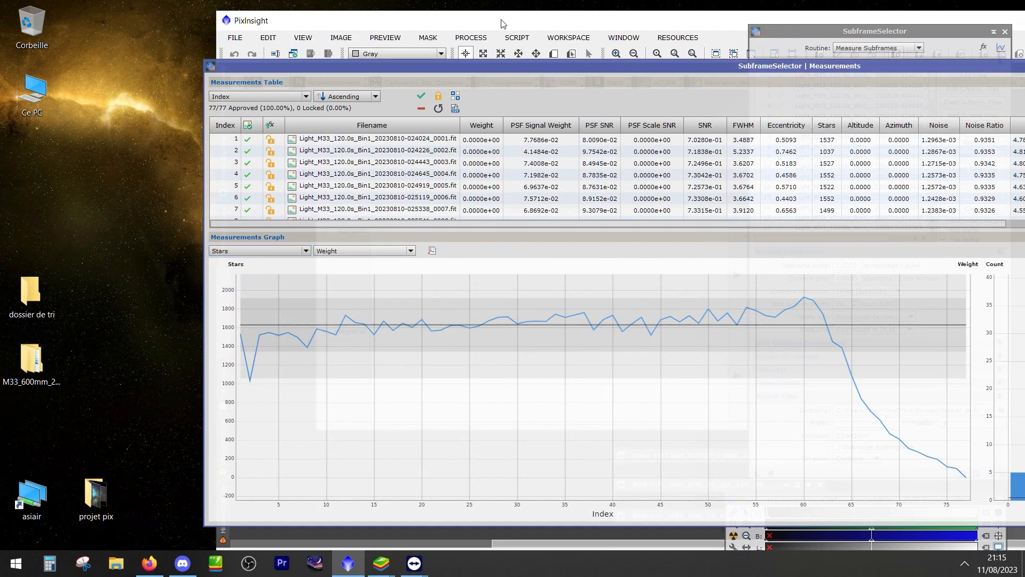
Maximize the PixInsight main window and realign the Measurements window within the workspace
double_click(502, 24)
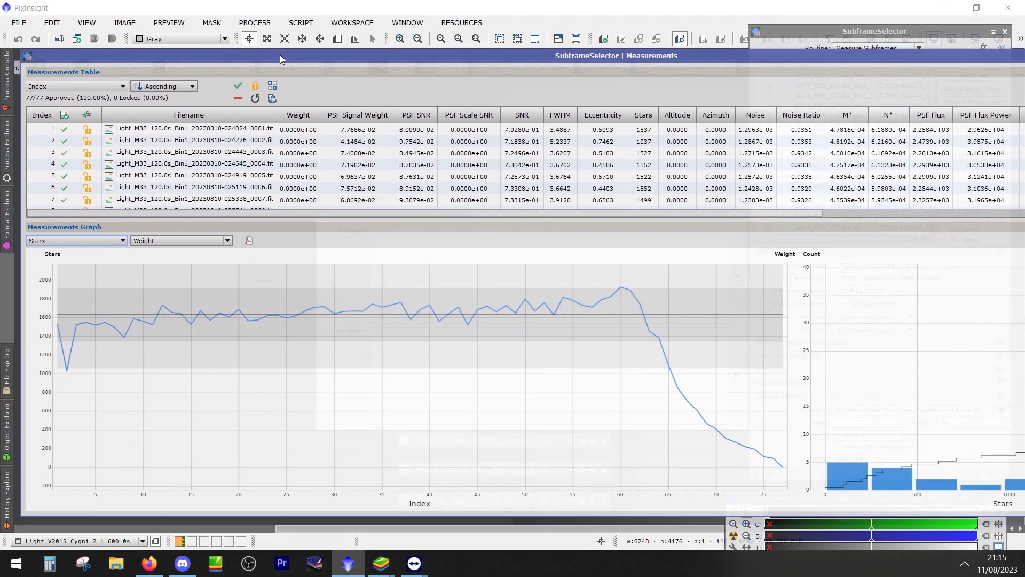
left_click_drag(280, 54, 273, 54)
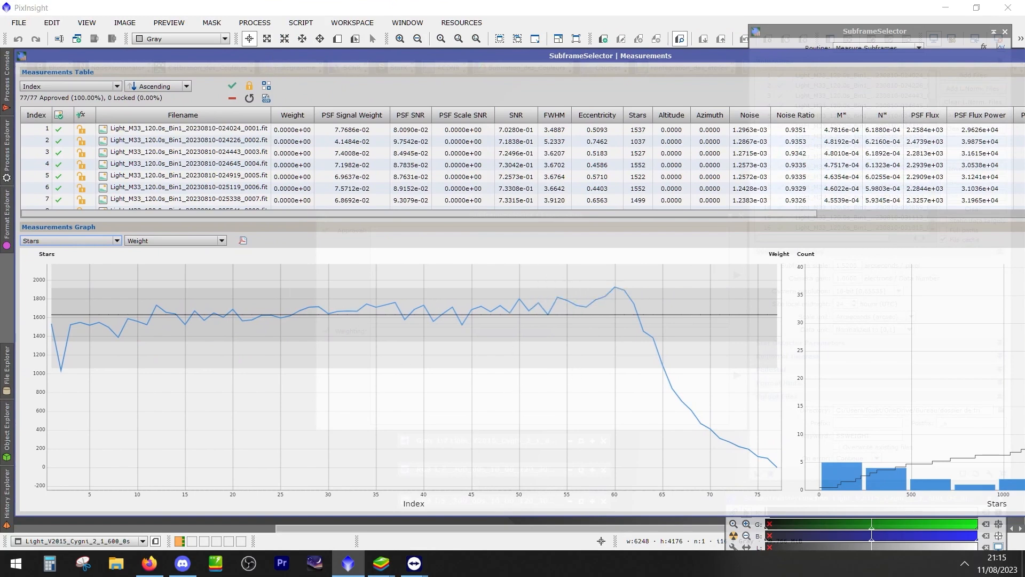
mouse_move(58, 319)
mouse_move(50, 282)
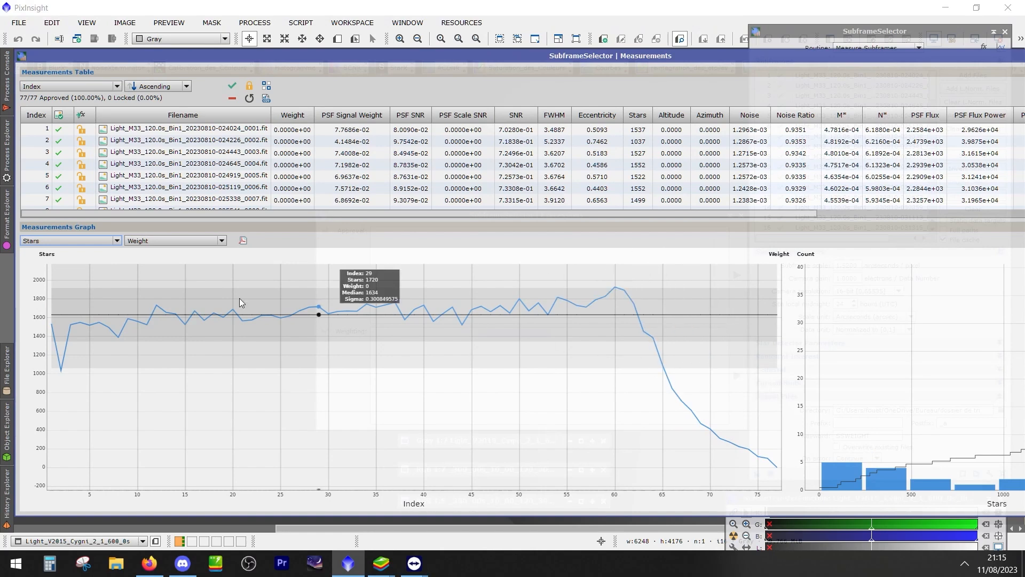
Examine the first frames on the Stars graph, keeping the Measurements Graph section expanded
left_click(117, 241)
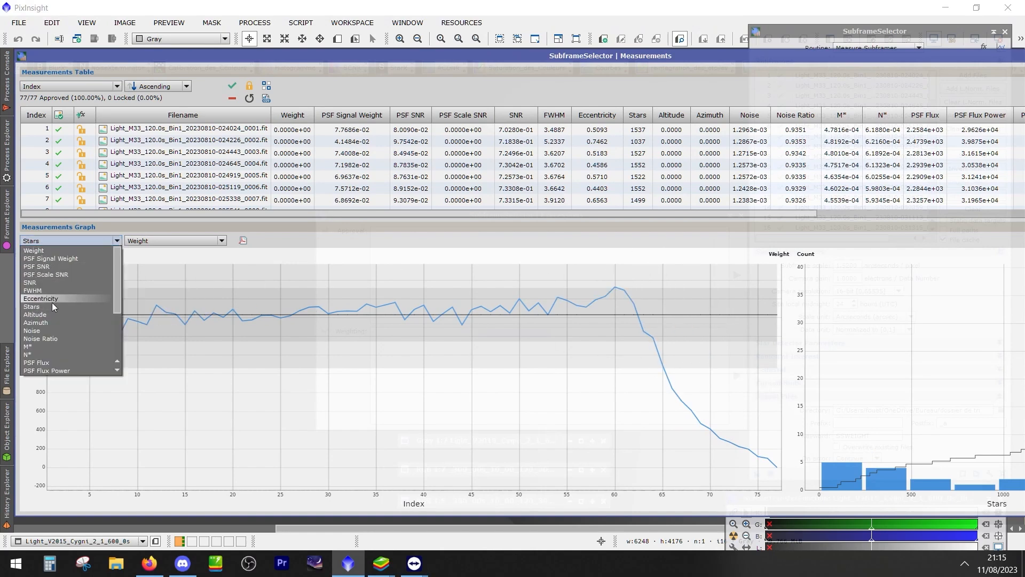
left_click(381, 229)
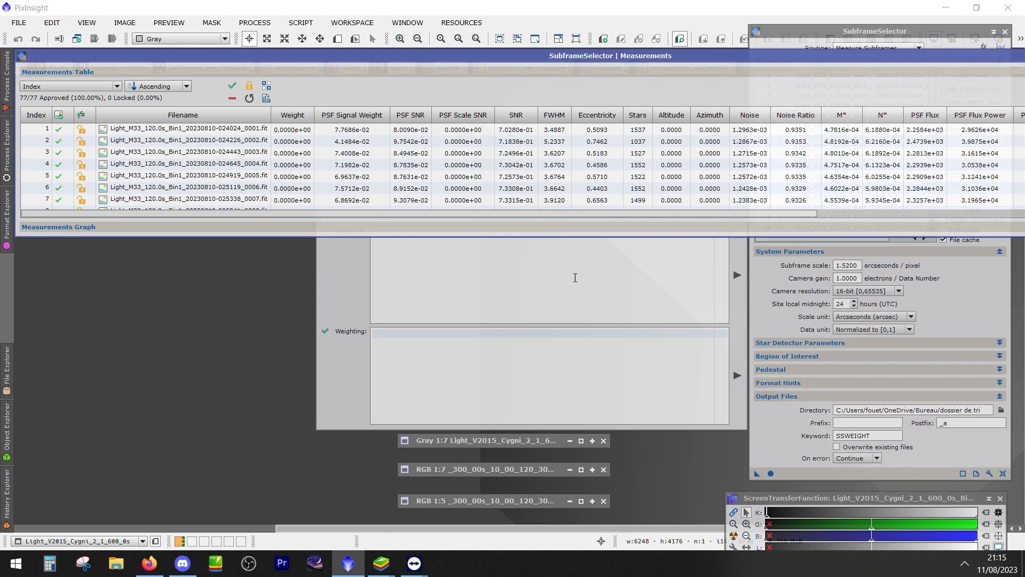
left_click(206, 224)
mouse_move(112, 330)
scroll(78, 365, "up", 2)
scroll(78, 364, "down", 4)
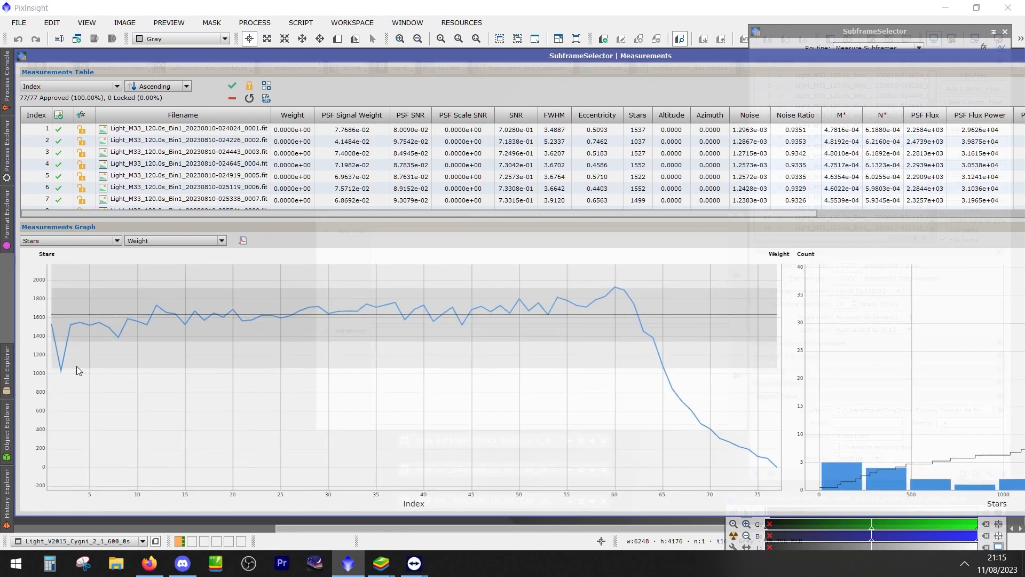
mouse_move(79, 378)
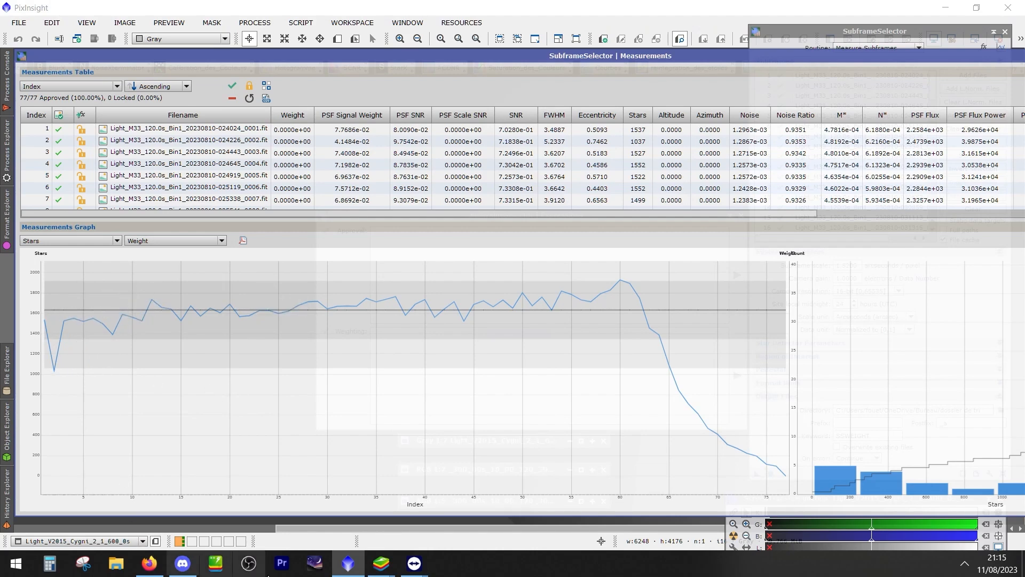
Switch the graph's primary measurement to FWHM and inspect the curve, including the peak at the second frame
left_click(66, 242)
left_click(49, 291)
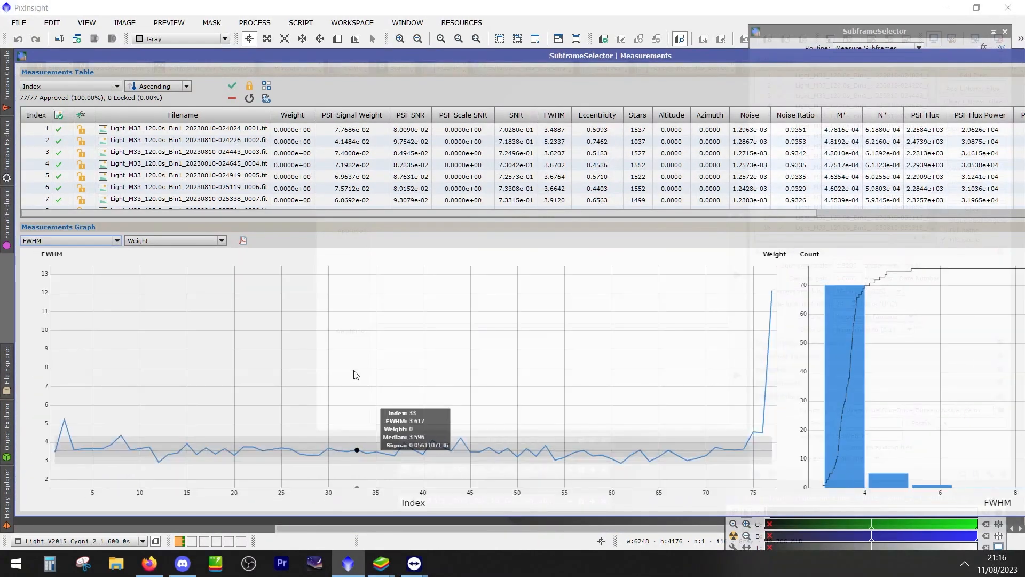
scroll(152, 504, "up", 6)
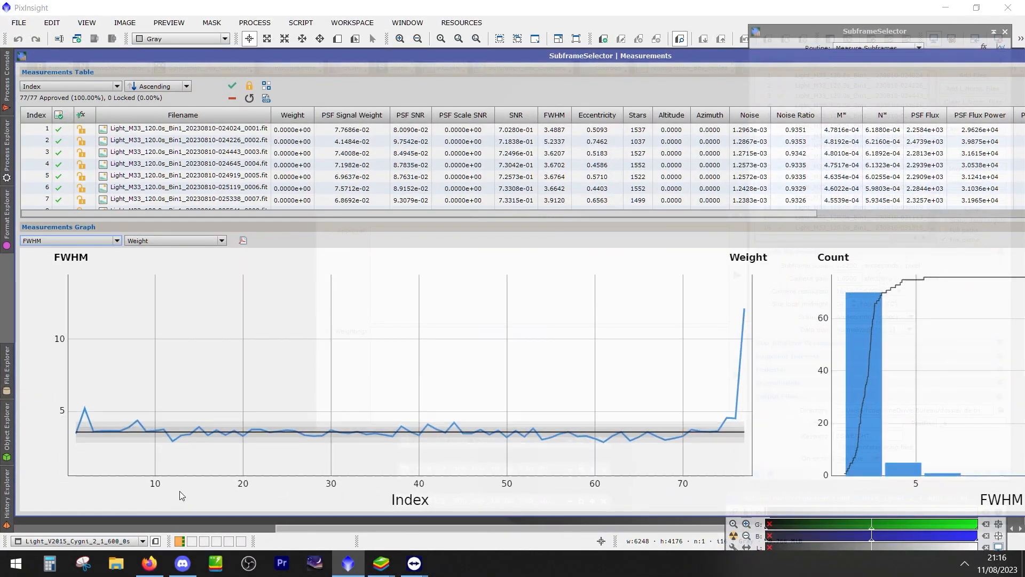
scroll(342, 428, "down", 6)
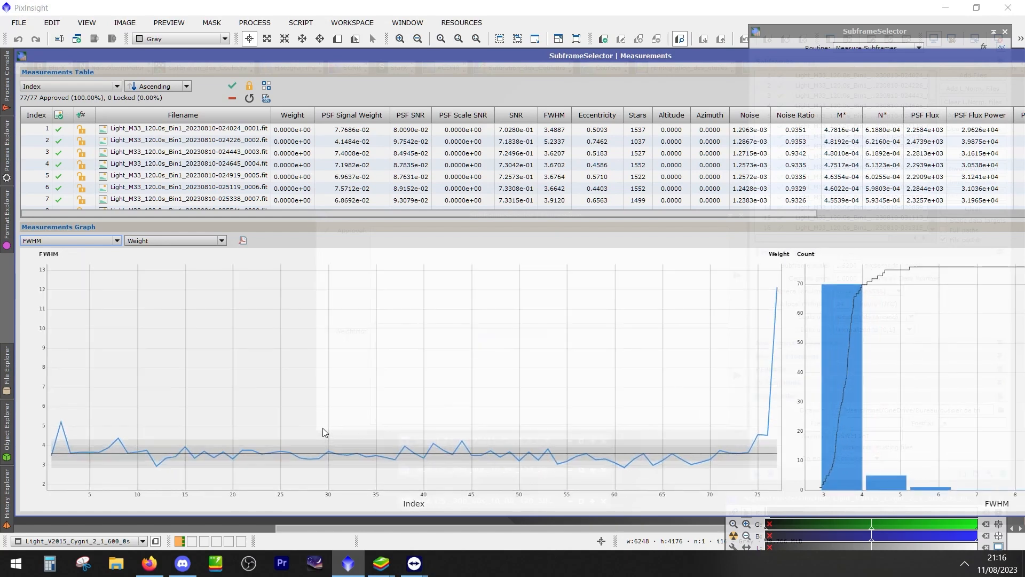
scroll(324, 428, "up", 3)
scroll(325, 427, "up", 1)
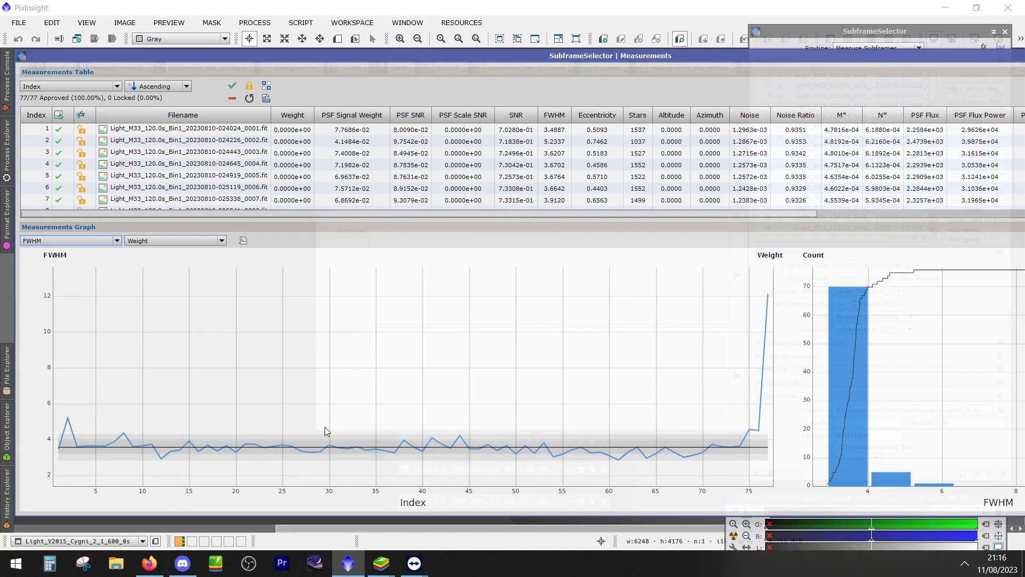
mouse_move(73, 446)
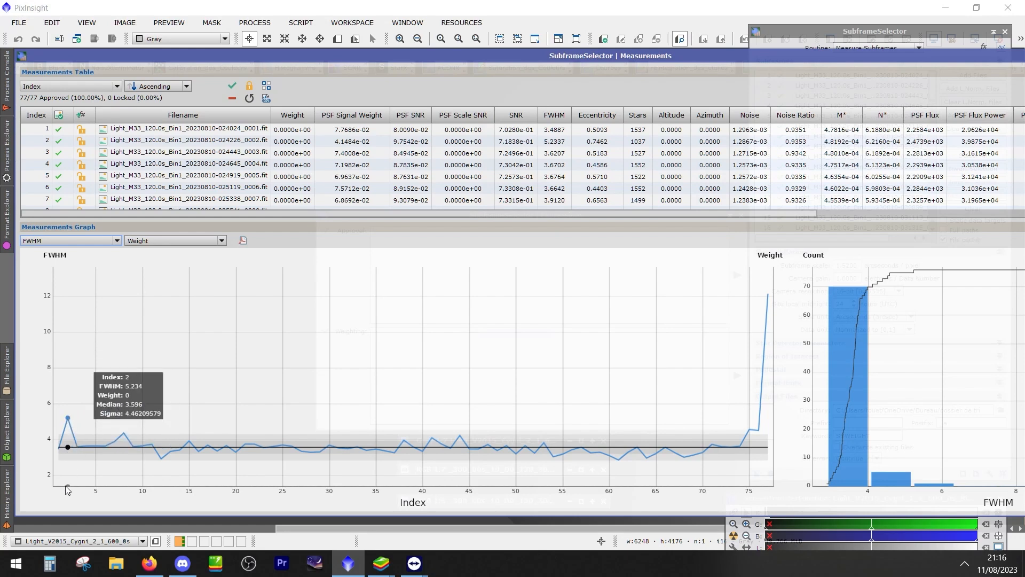
Overlay Stars as the graph's secondary measurement and compare it with FWHM at frame 2 and frames 75 to 77
left_click(192, 241)
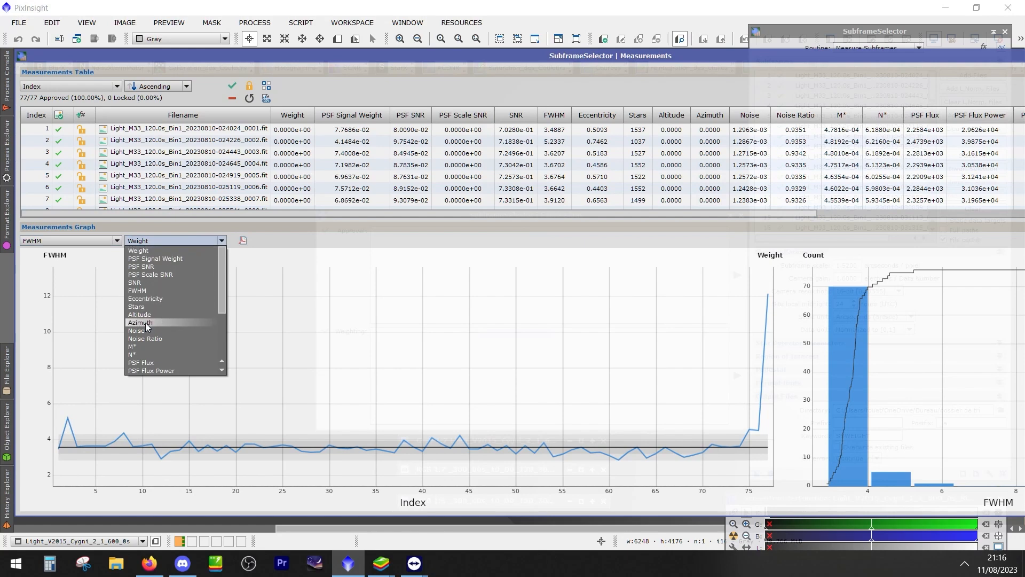
left_click(153, 307)
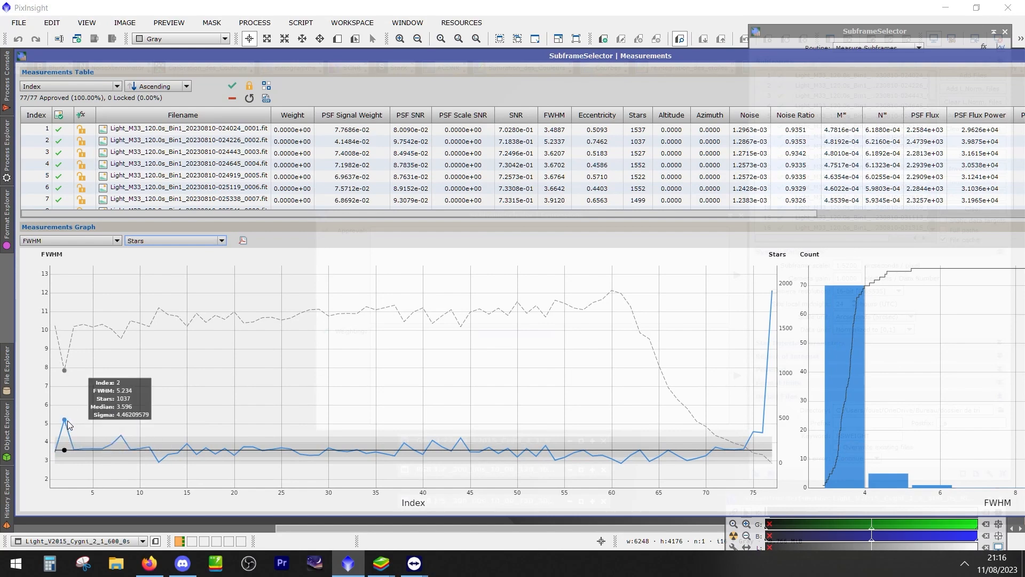
mouse_move(70, 429)
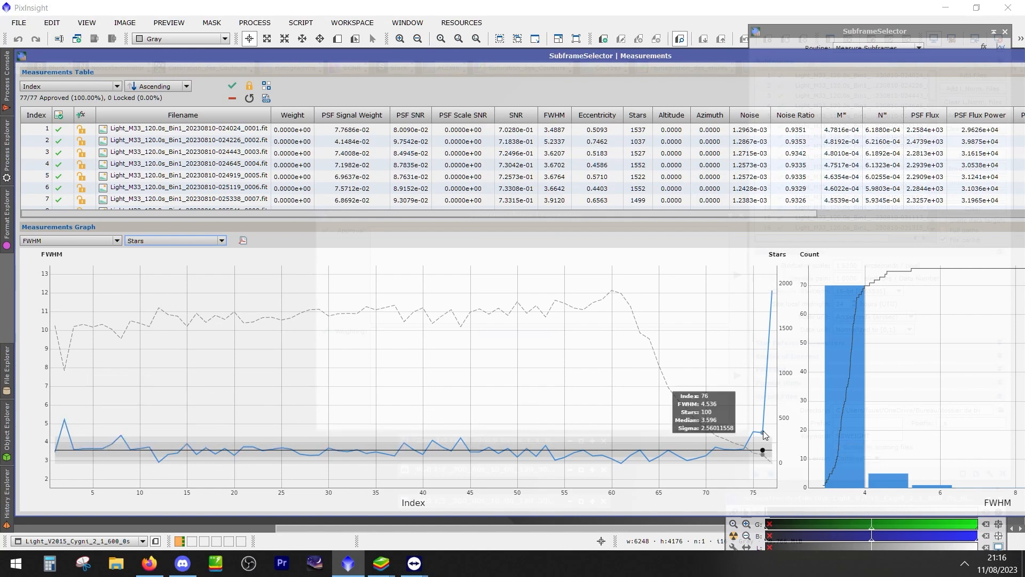
mouse_move(772, 294)
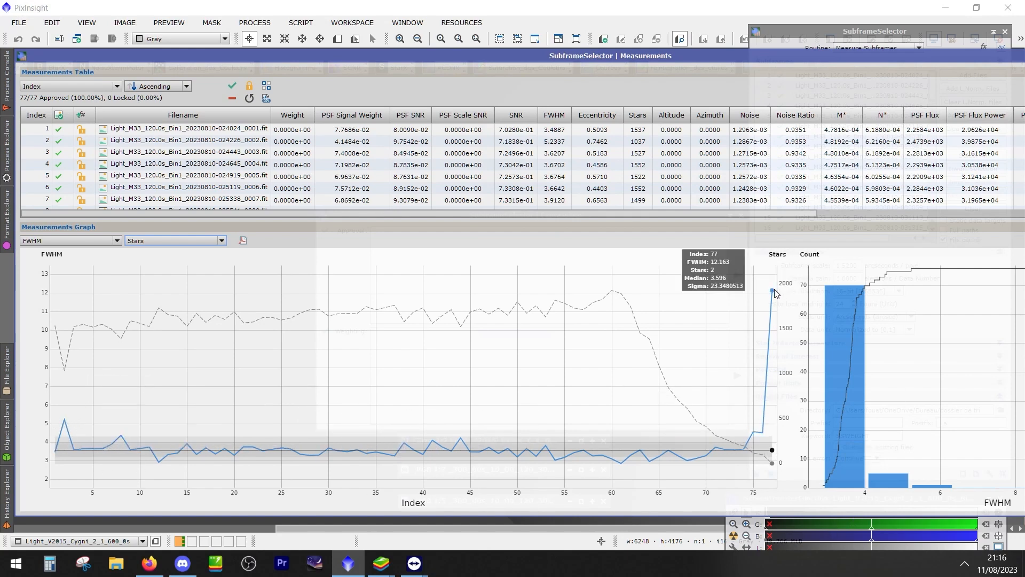
mouse_move(754, 441)
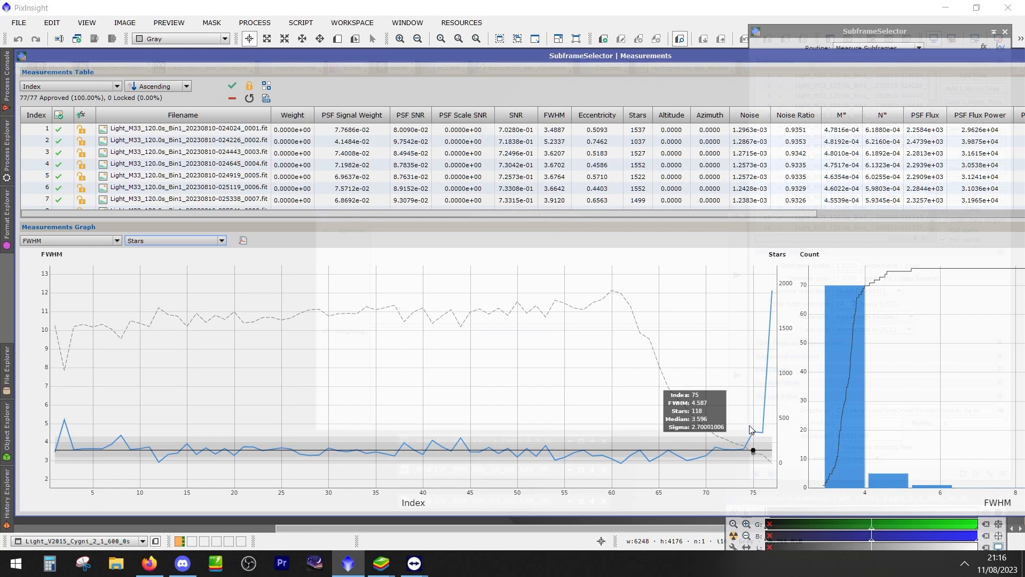
mouse_move(377, 414)
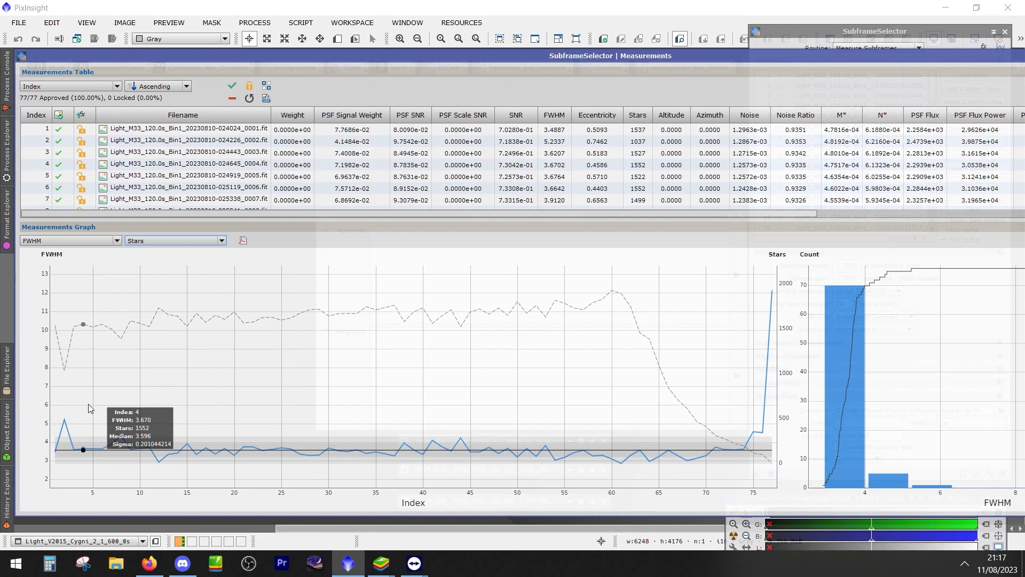
Arrange the Expressions window above the Measurements window so both are accessible, and view the help for the Approval expression
left_click_drag(612, 49, 587, 373)
left_click_drag(507, 215, 593, 101)
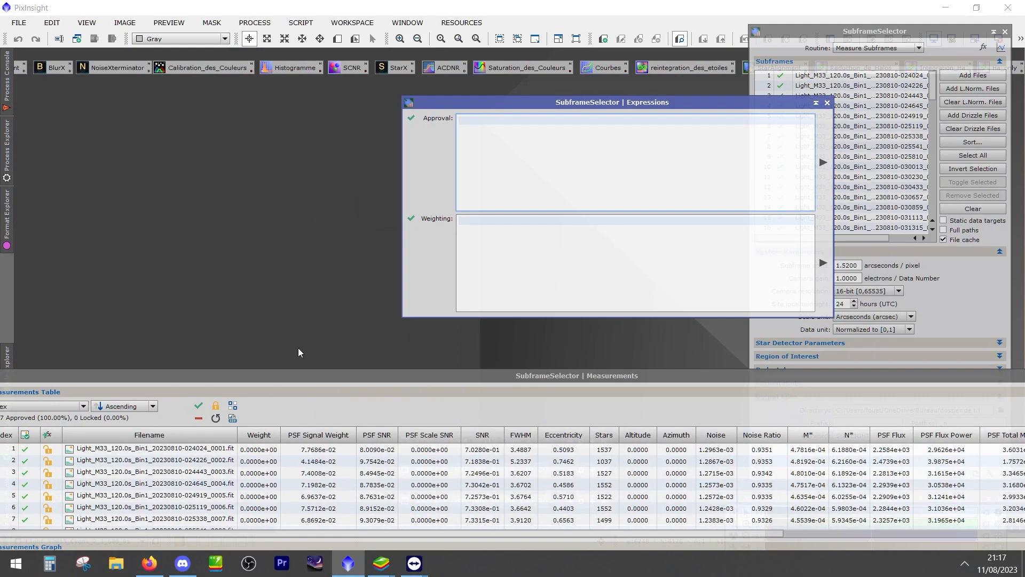
left_click_drag(283, 379, 349, 286)
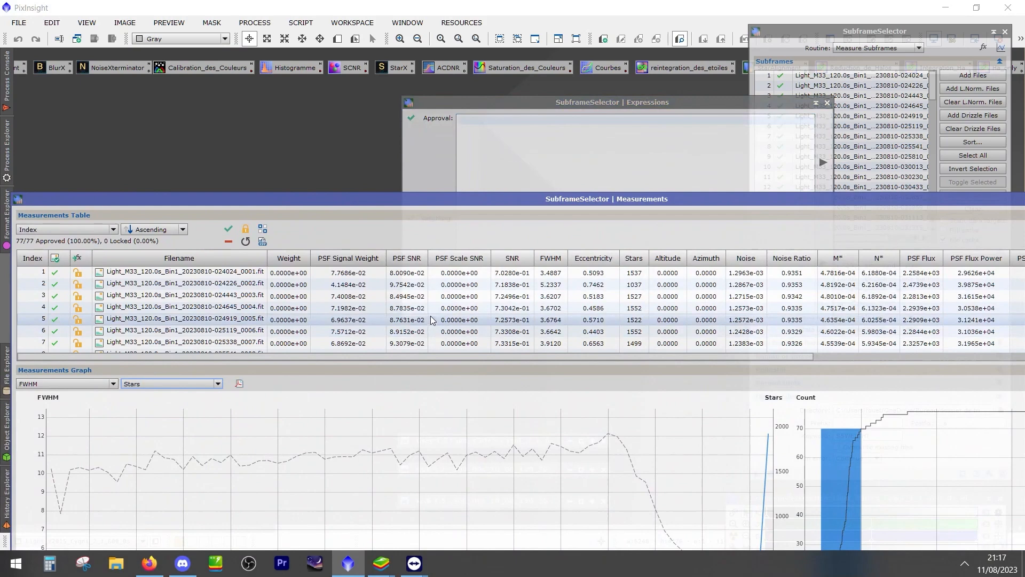
left_click(481, 125)
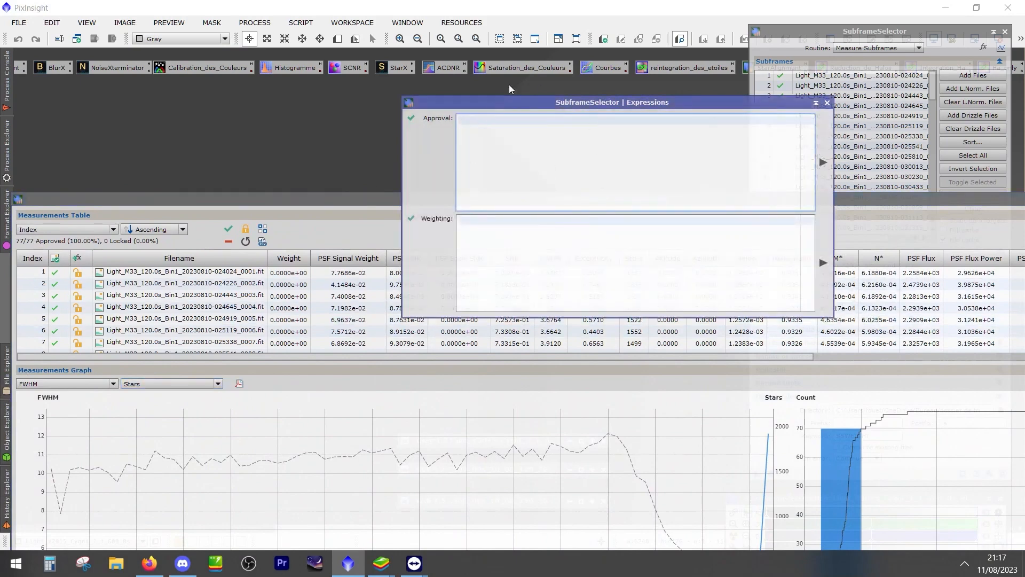
left_click_drag(487, 108, 607, 74)
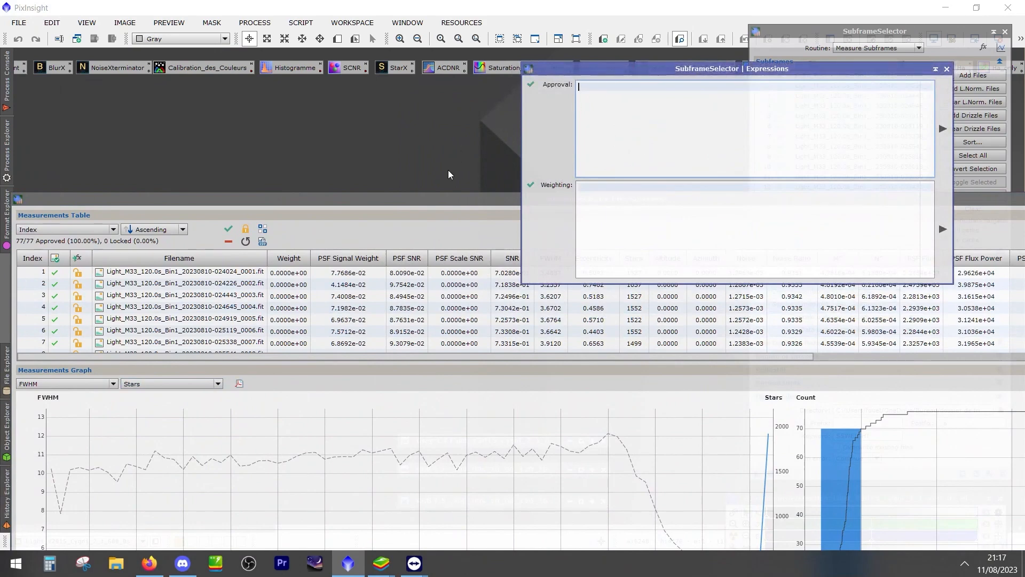
mouse_move(594, 135)
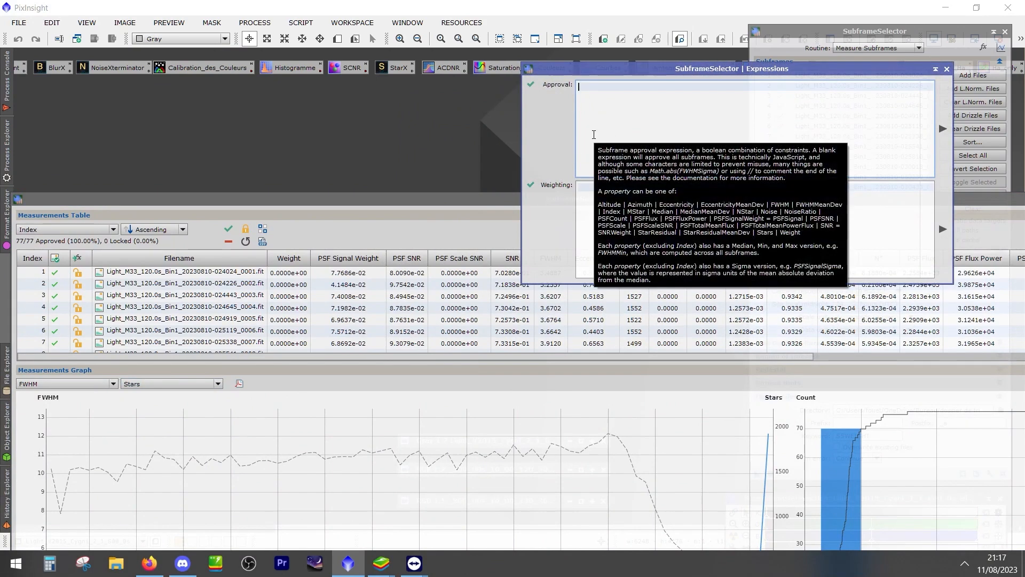
Enter the approval expression FWHM <4 to approve only frames with an FWHM below 4
type("FWHJ")
key("BackSpace")
key("BackSpace")
type("=")
type(">")
key("Delete")
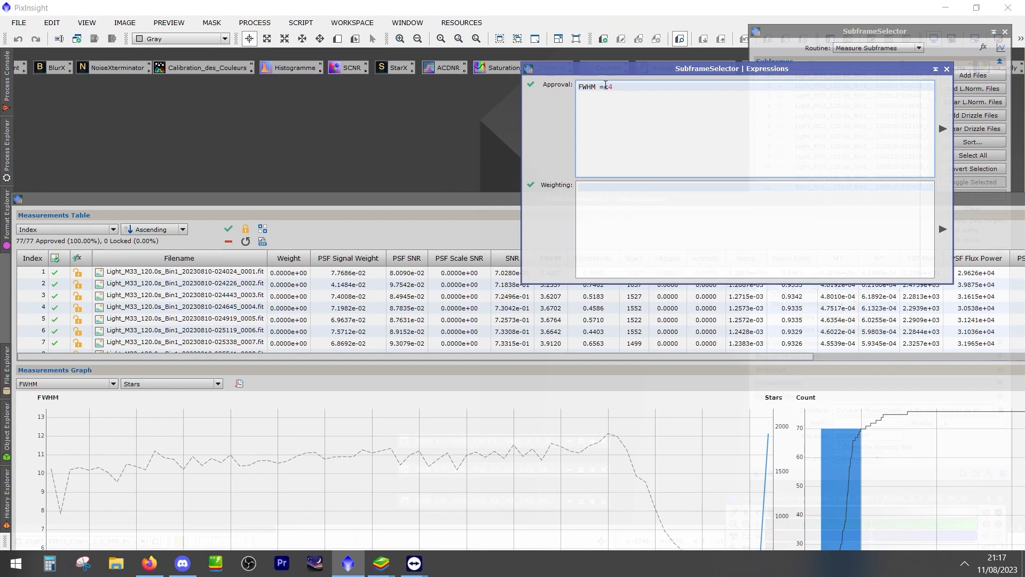
key("BackSpace")
key("Return")
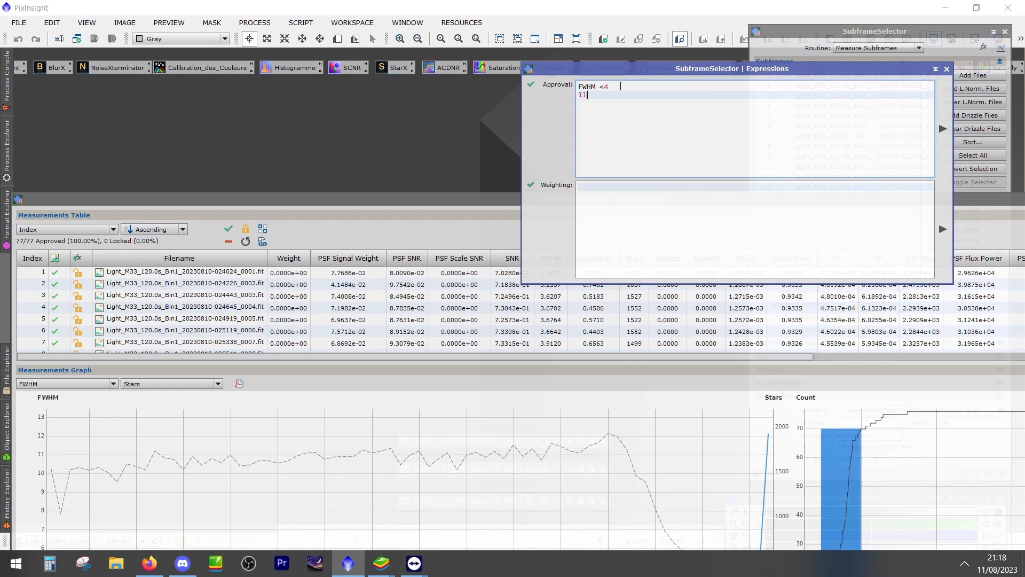
key("BackSpace")
key("BackSpace")
key("BackSpace")
key("BackSpace")
key("BackSpace")
key("BackSpace")
type("<4")
key("BackSpace")
key("BackSpace")
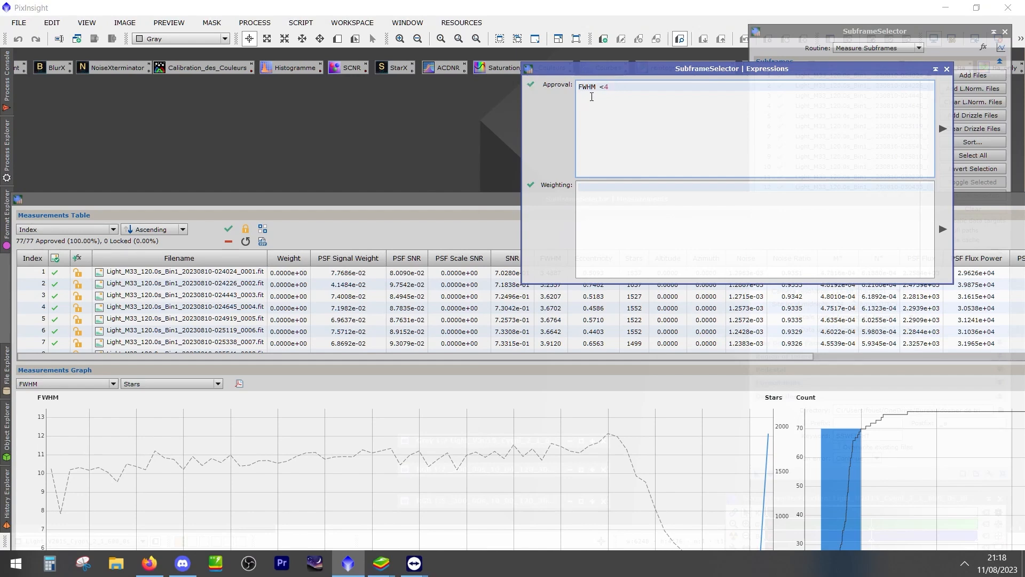
key("Return")
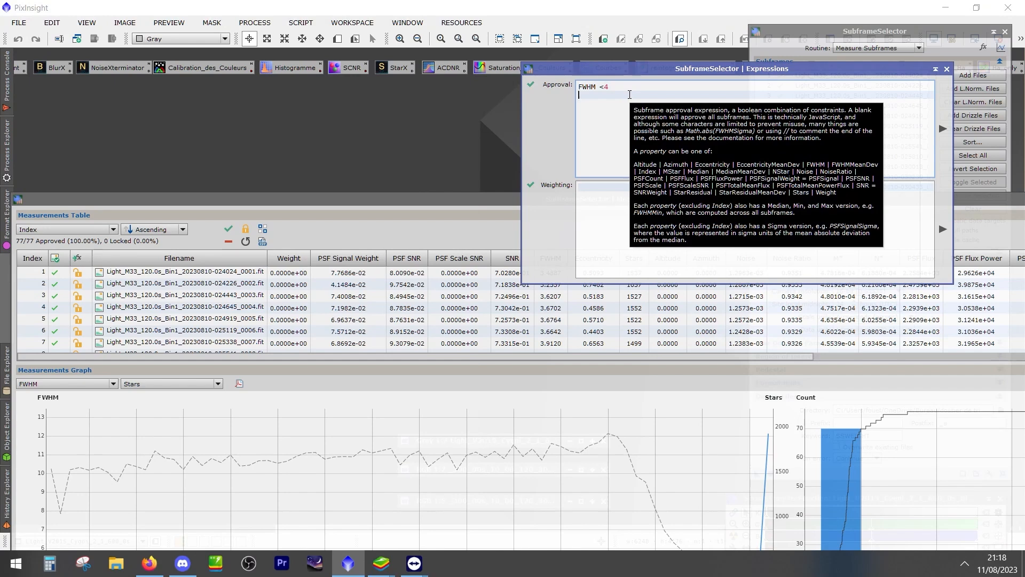
type("&&")
key("Return")
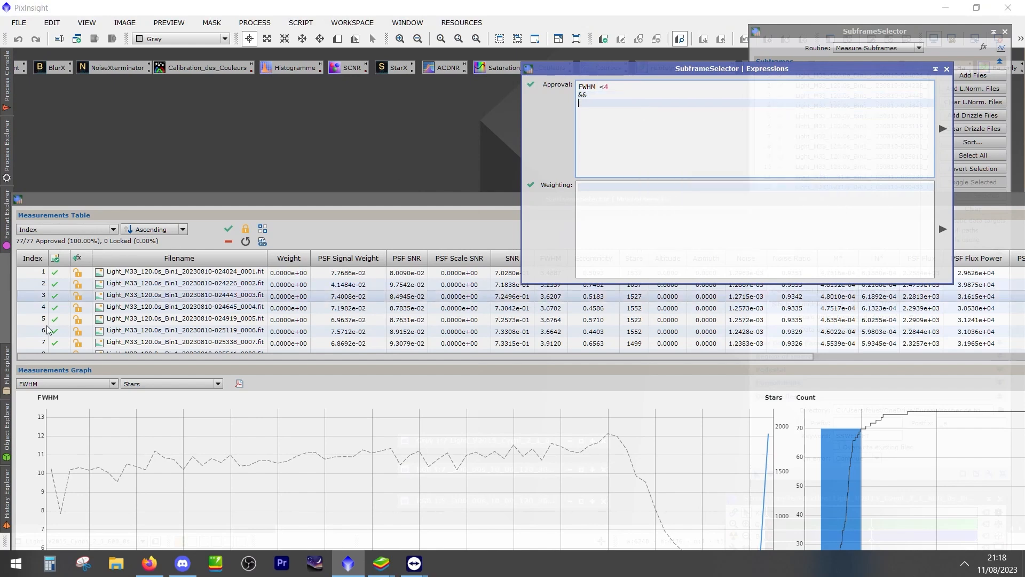
left_click(39, 386)
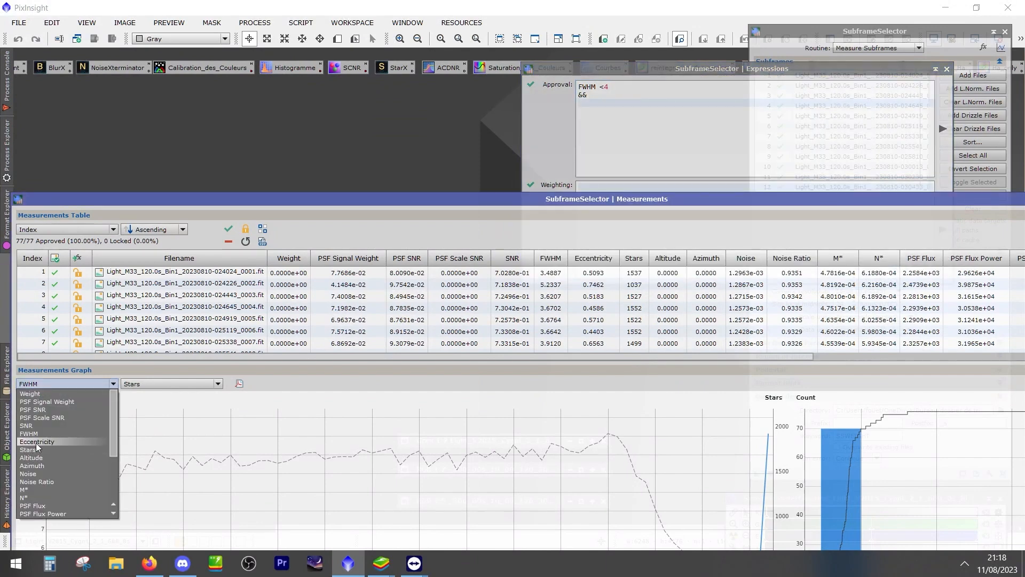
left_click(609, 101)
type("ecce")
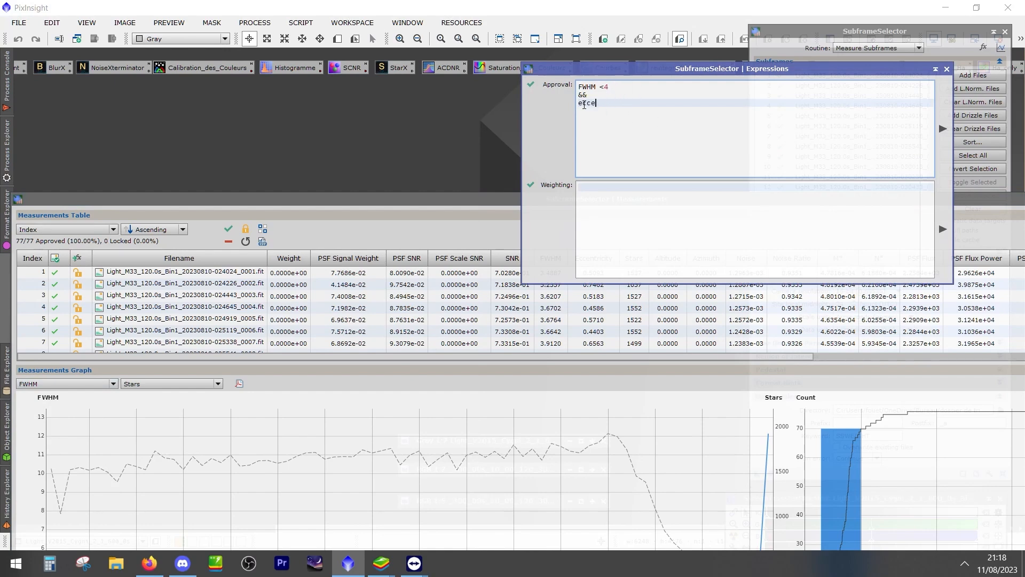
left_click_drag(596, 102, 580, 98)
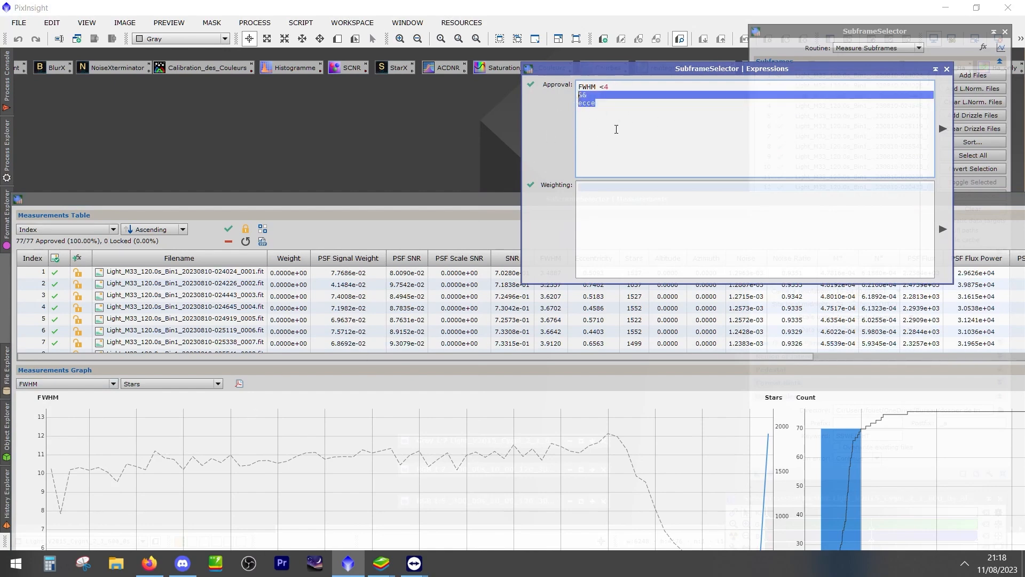
key("BackSpace")
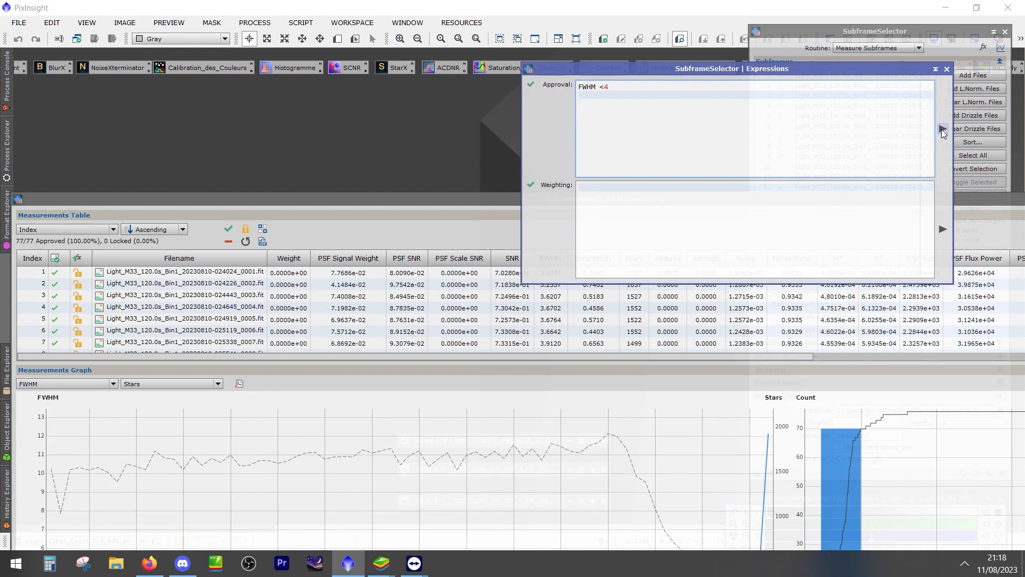
Apply the approval expression to the frames and overlay Eccentricity as the graph's secondary measurement against FWHM
left_click(942, 129)
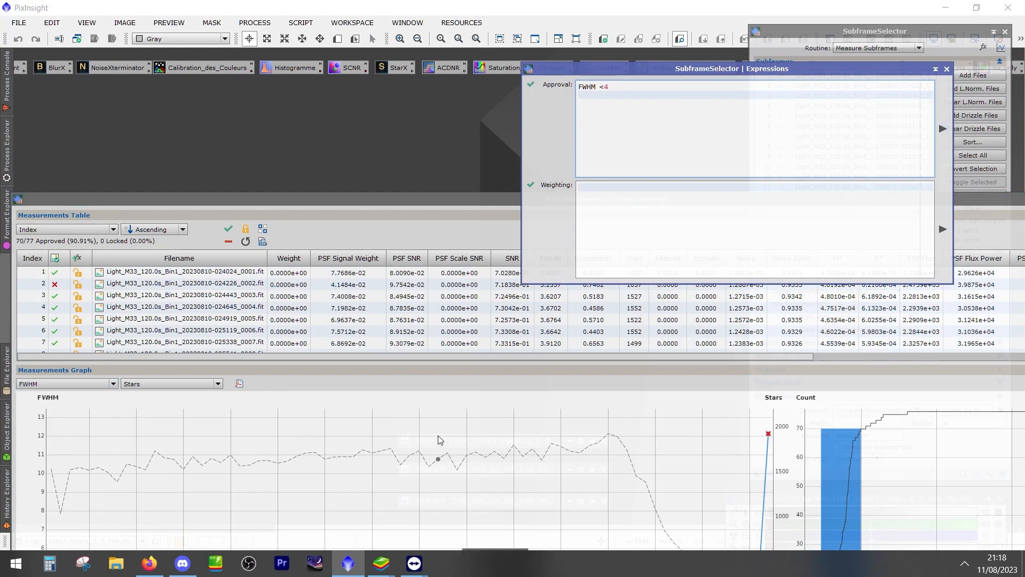
left_click(79, 384)
left_click(55, 432)
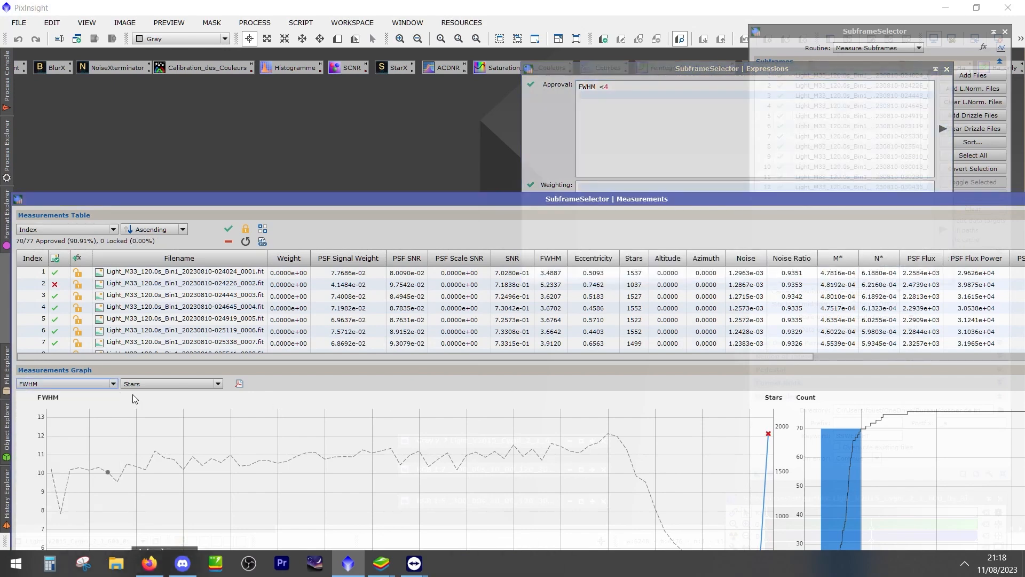
left_click(133, 384)
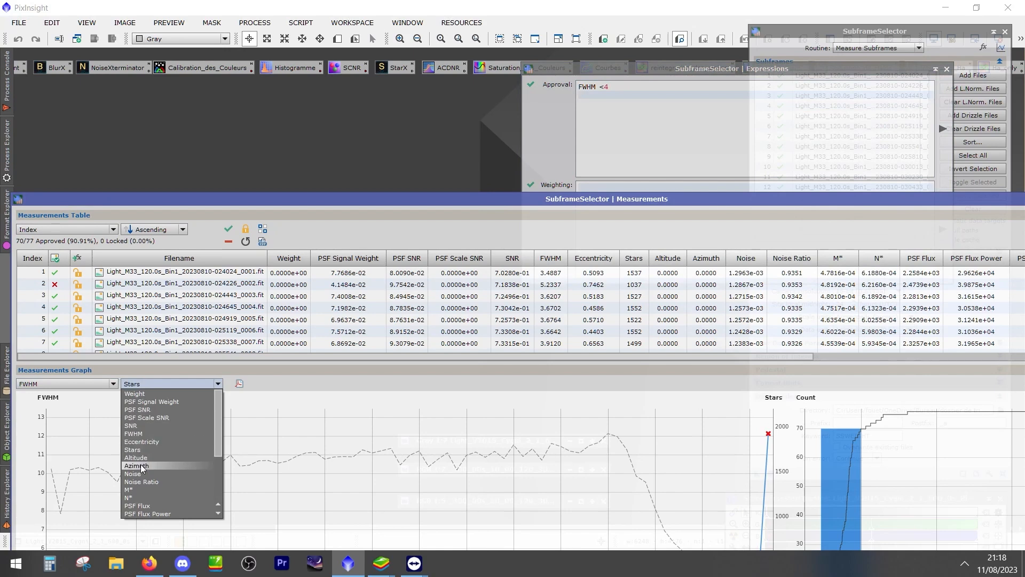
left_click(140, 433)
left_click_drag(440, 203, 437, 107)
left_click(166, 292)
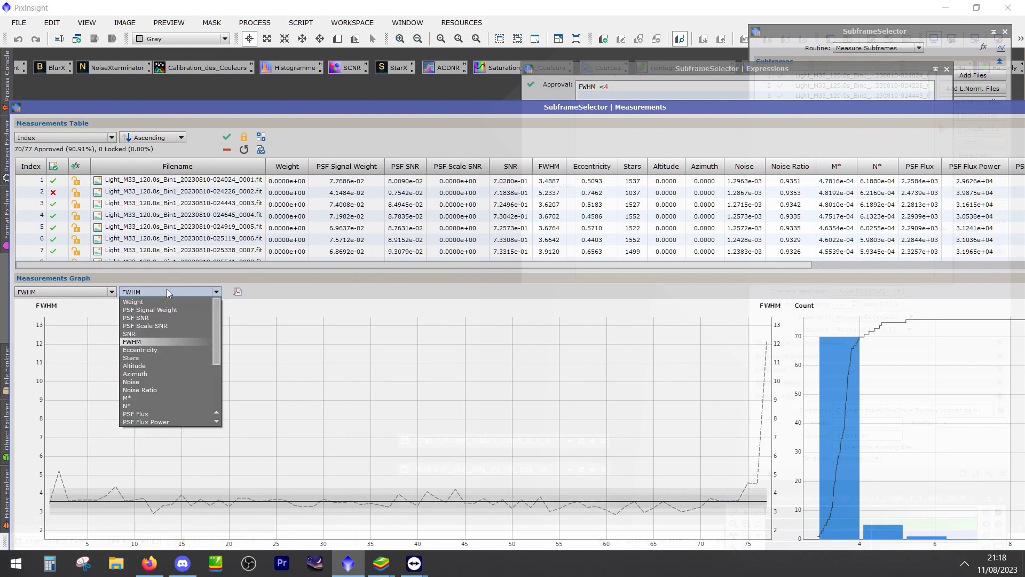
left_click(148, 353)
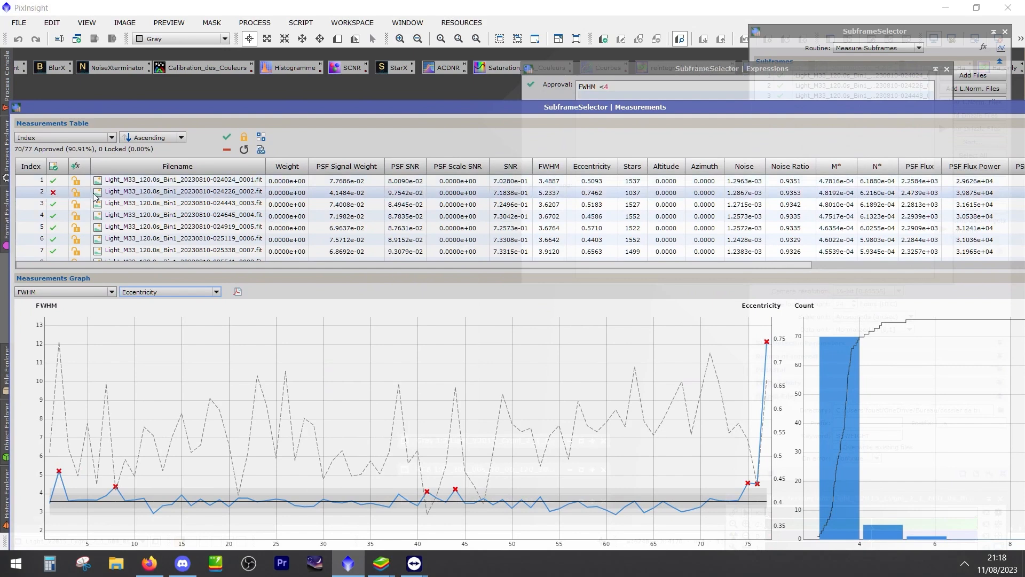
Reposition the Measurements window so it is fully visible and examine the table for frames rejected by the FWHM limit
left_click_drag(971, 106, 988, 107)
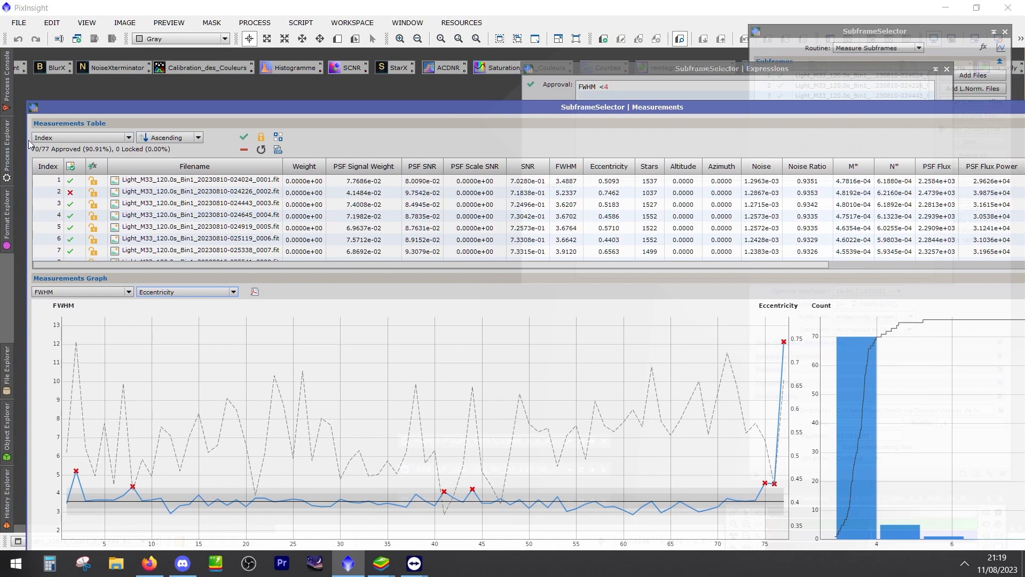
left_click_drag(25, 140, 311, 150)
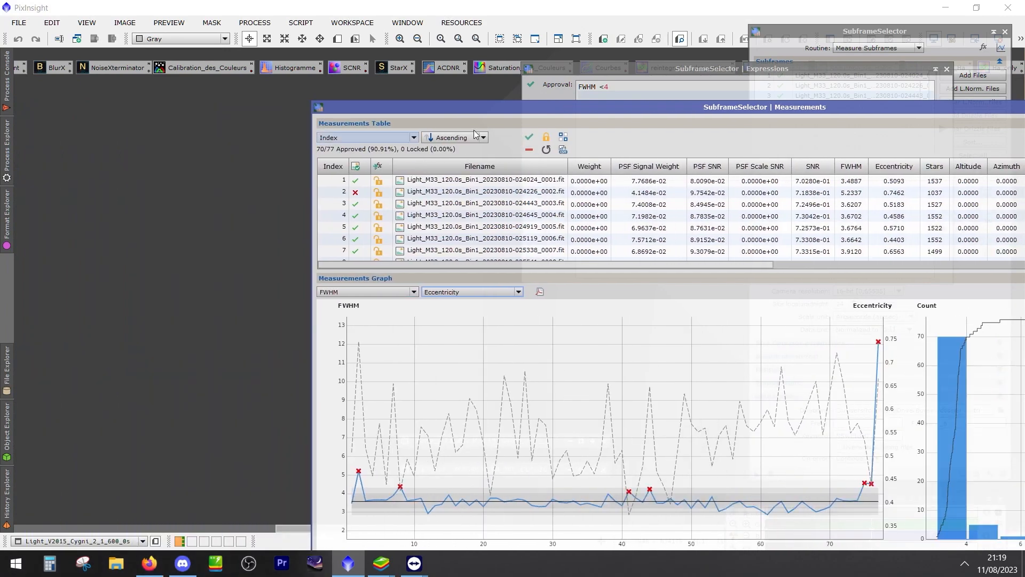
left_click_drag(632, 108, 415, 70)
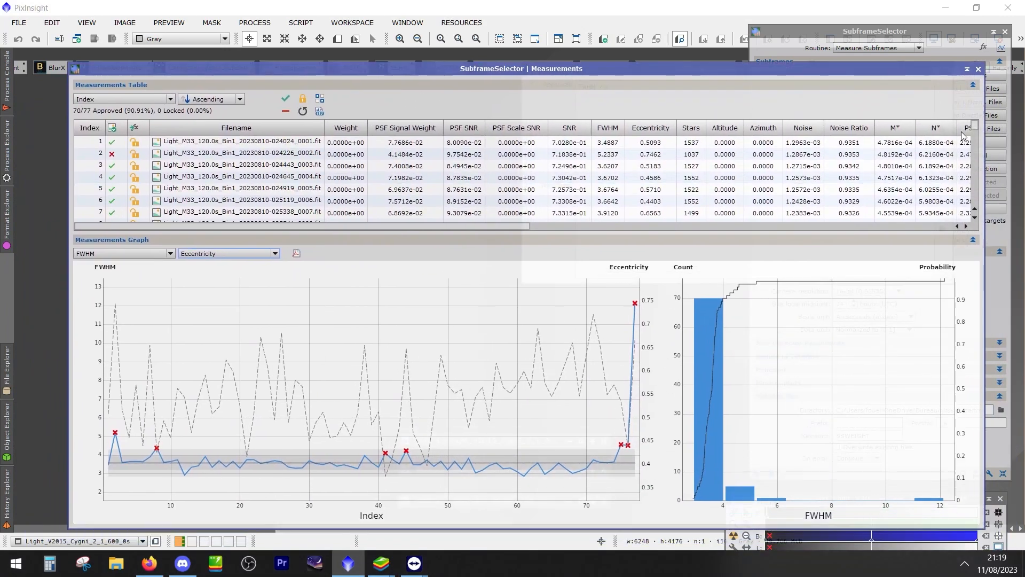
left_click_drag(976, 124, 976, 133)
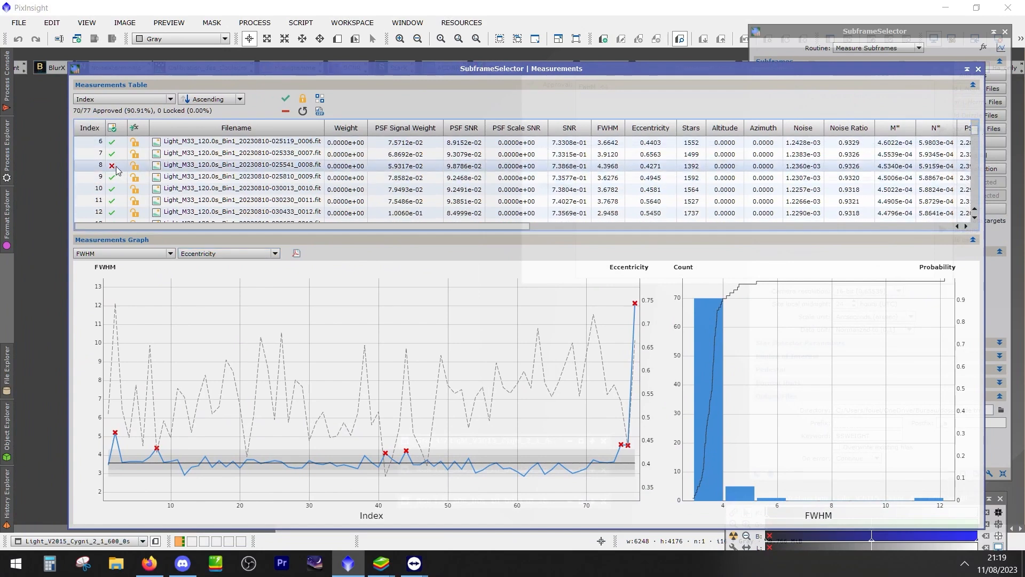
scroll(320, 182, "down", 5)
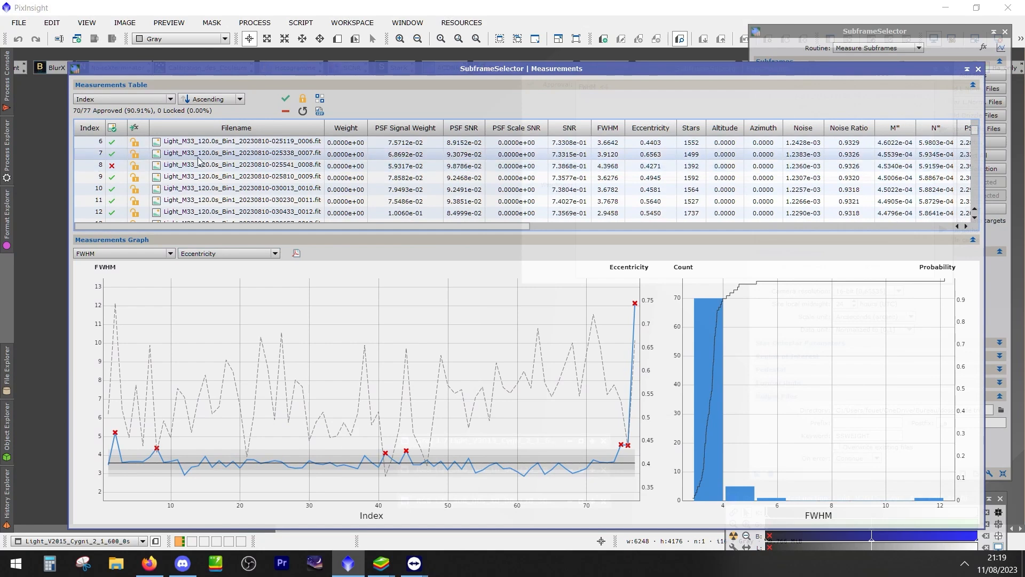
scroll(172, 192, "up", 5)
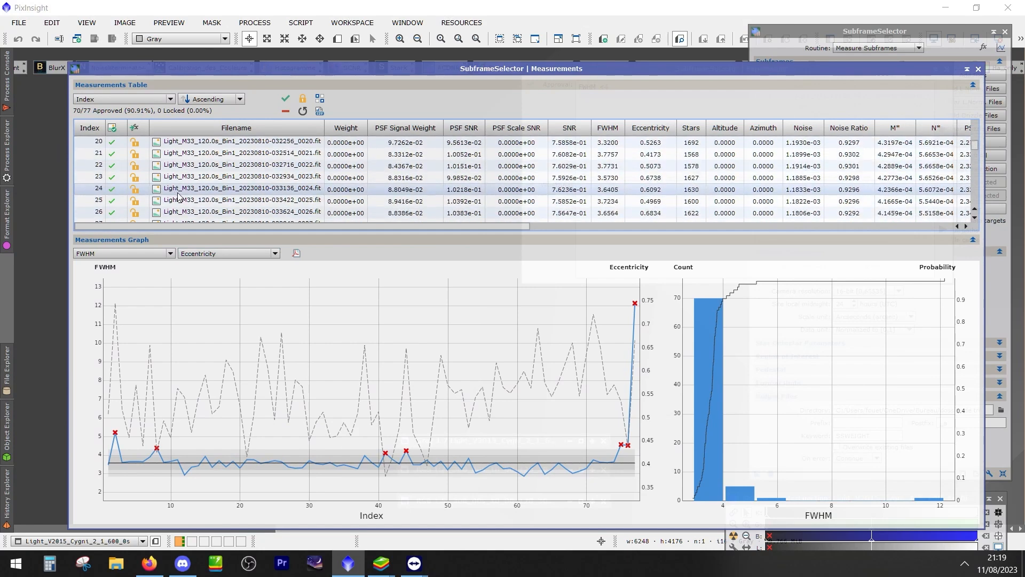
left_click(878, 48)
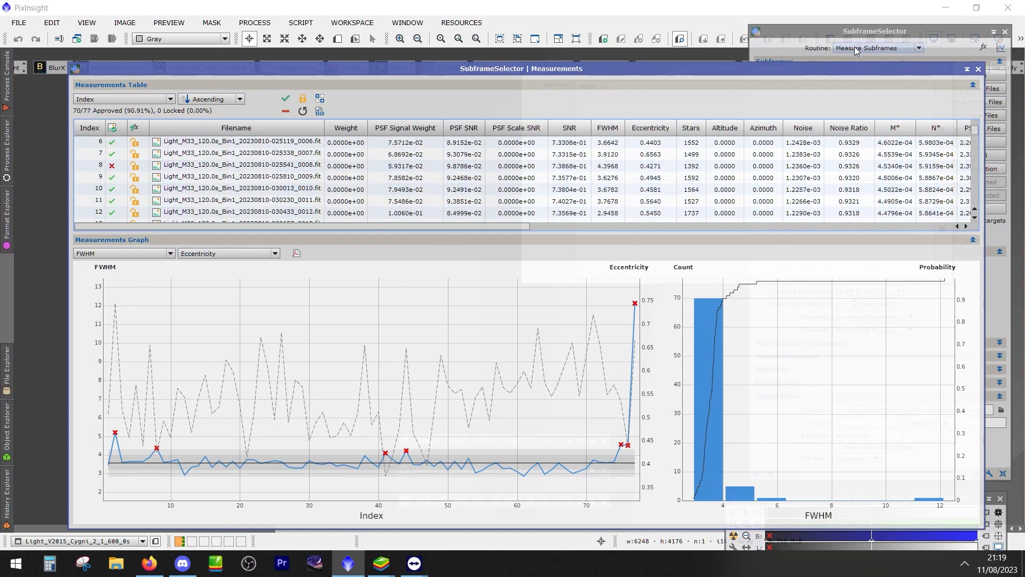
left_click(861, 69)
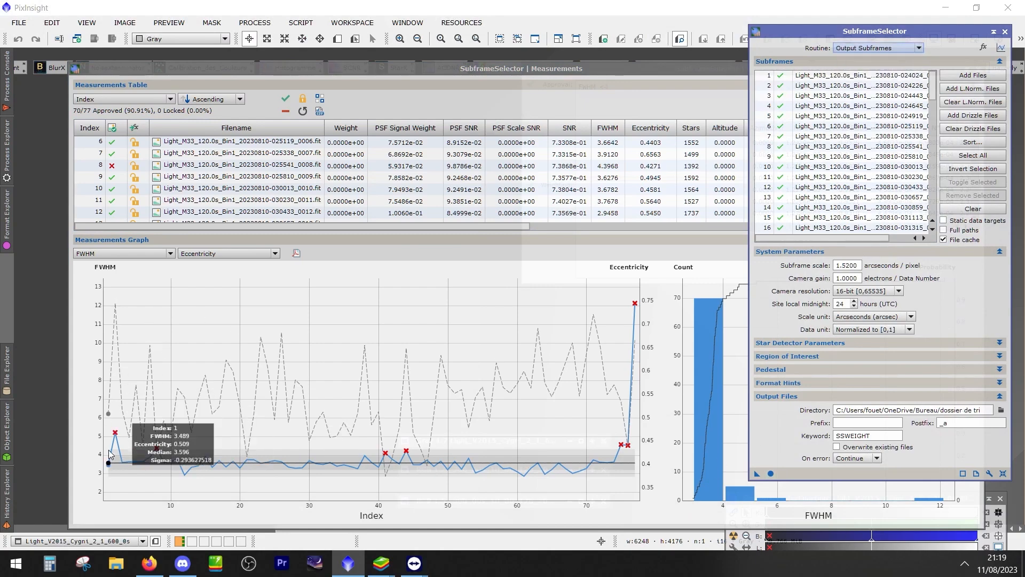
left_click(890, 48)
left_click(870, 59)
Clear the approval expression, close the Expressions window, and reset the measured frames to approved
left_click_drag(676, 69, 645, 127)
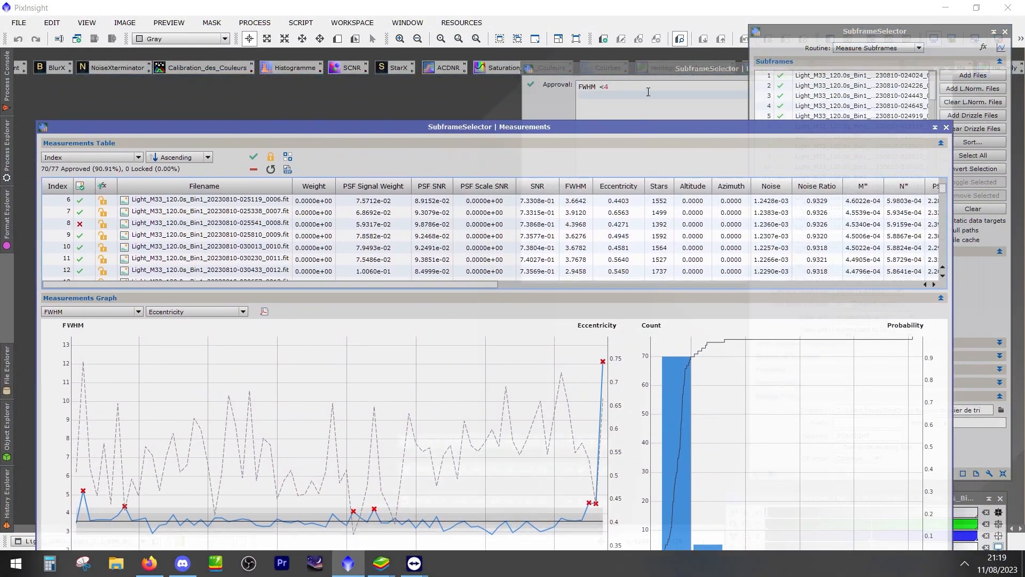
left_click(651, 97)
left_click_drag(610, 87, 558, 85)
key("BackSpace")
left_click(943, 129)
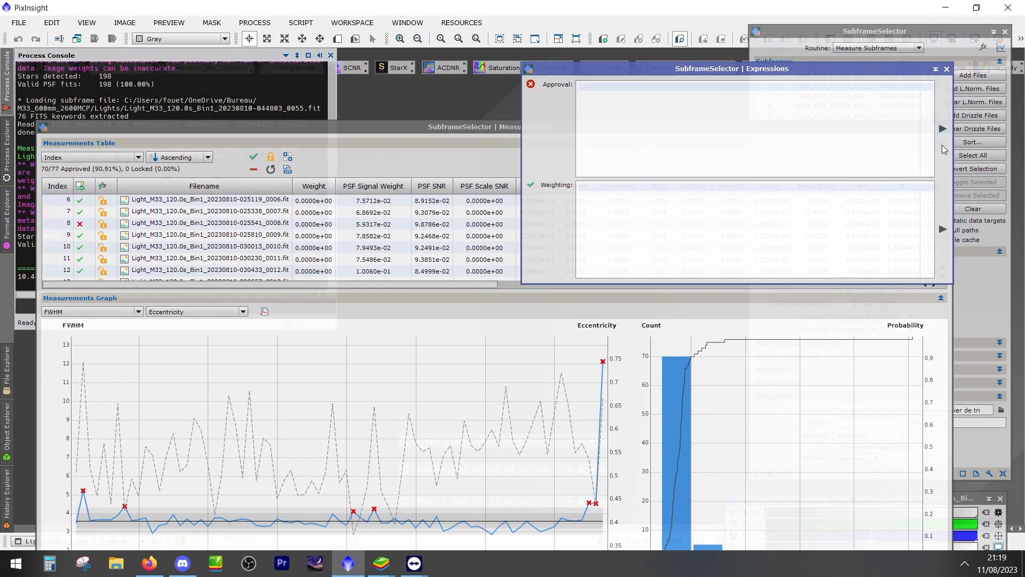
left_click(947, 70)
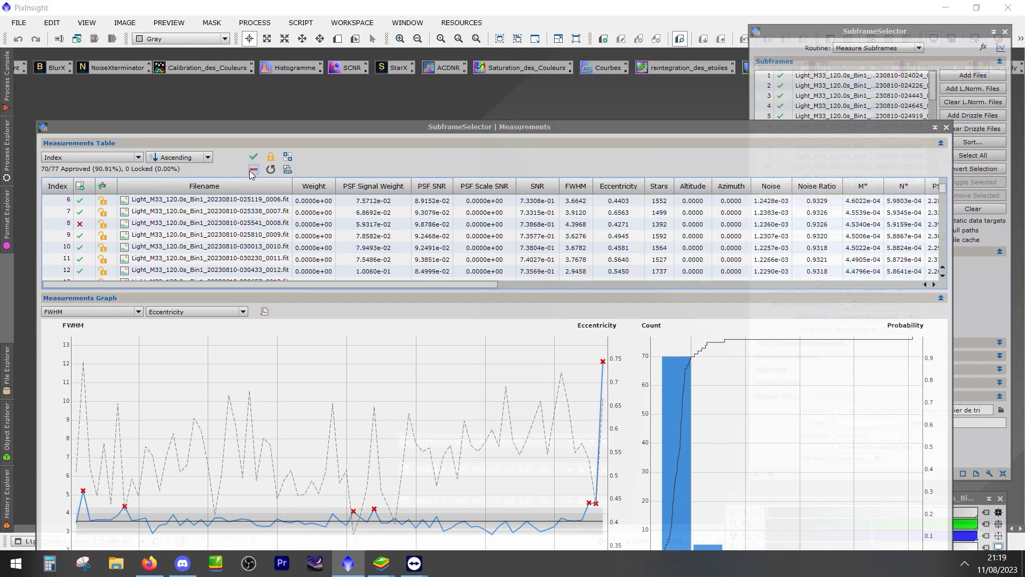
left_click(323, 270)
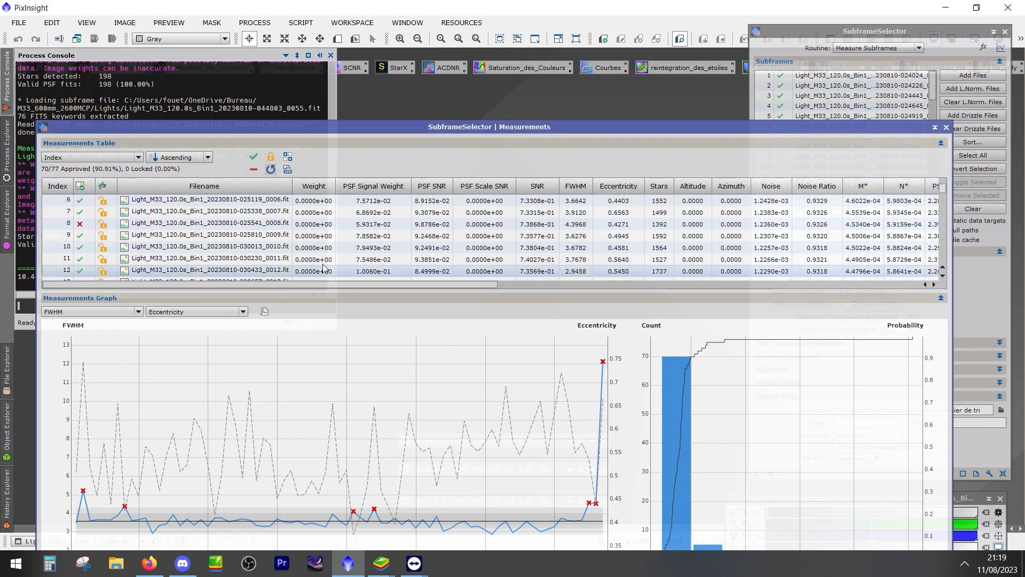
Bring the whole Measurements window into view and switch the graph's primary measurement to Eccentricity
left_click_drag(537, 124, 570, 52)
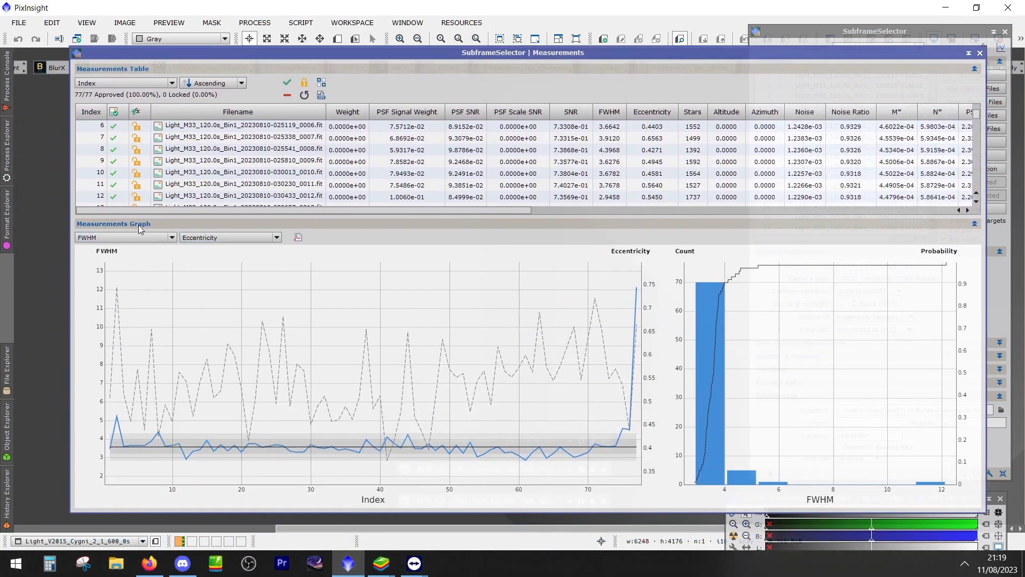
left_click(159, 238)
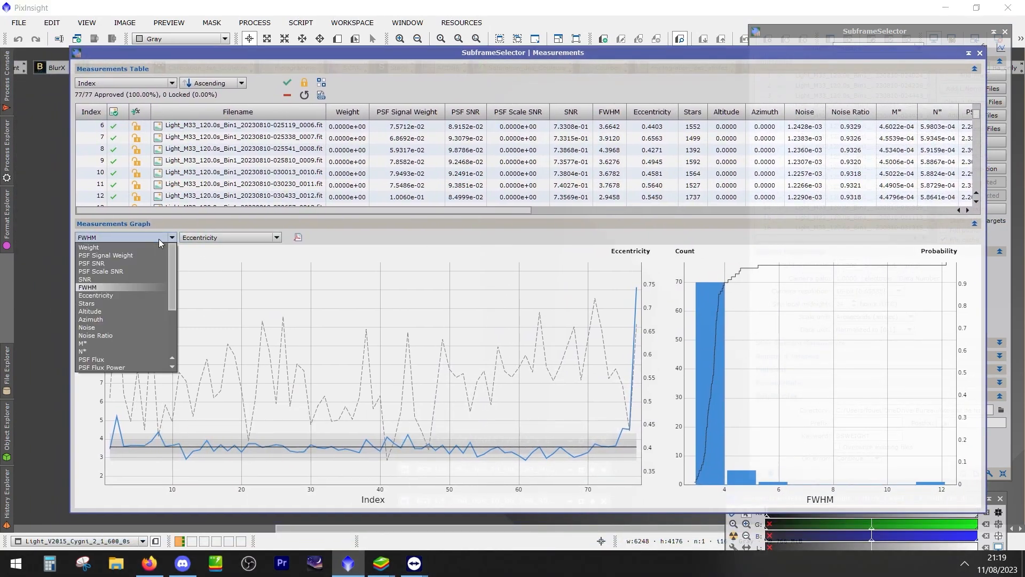
left_click(117, 296)
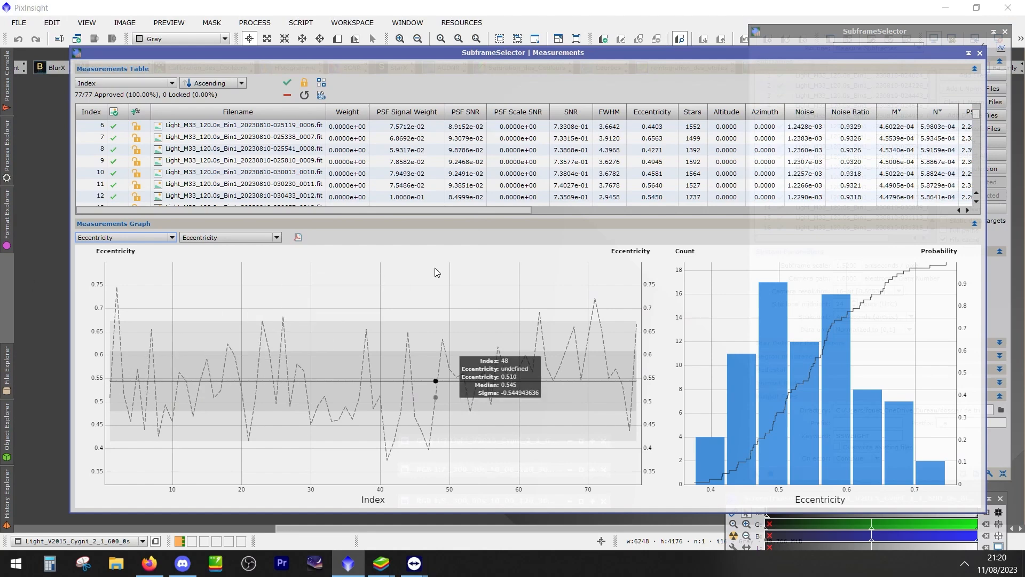
Rearrange the SubframeSelector and Measurements windows so the complete eccentricity graph is unobstructed
left_click_drag(581, 57, 547, 59)
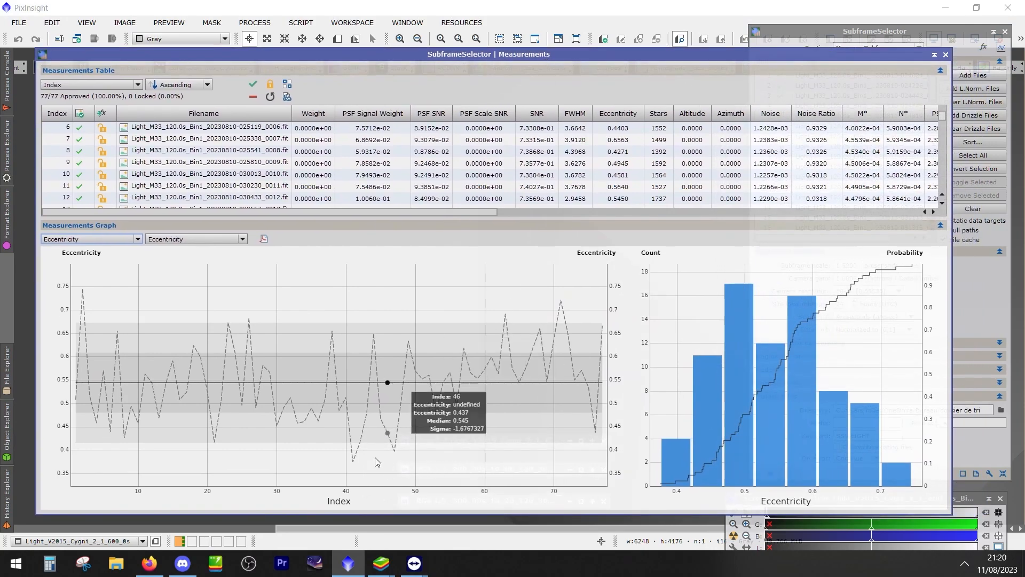
left_click_drag(876, 32, 866, 34)
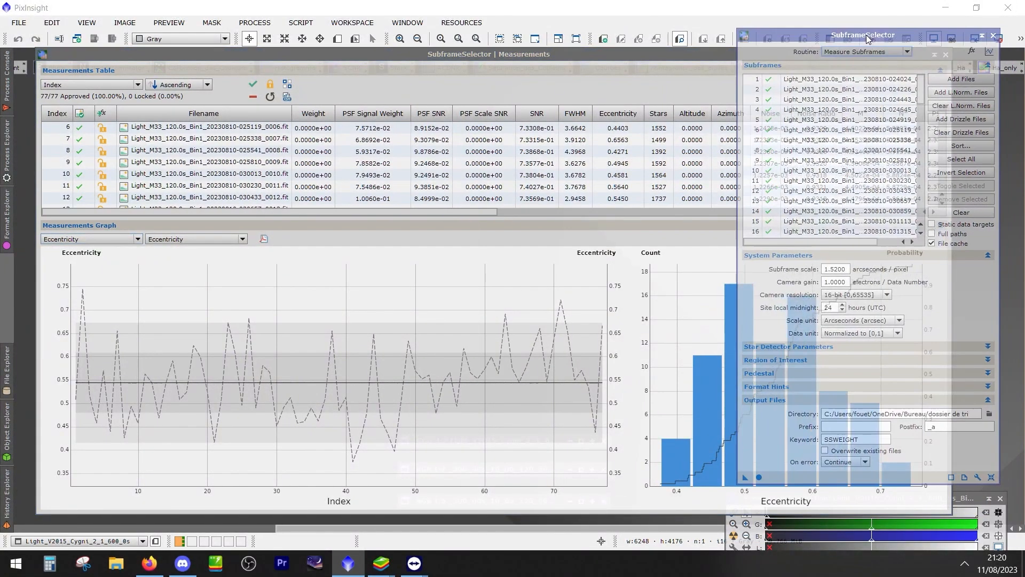
mouse_move(793, 36)
left_mouse_down()
mouse_move(863, 81)
mouse_move(848, 79)
left_mouse_up()
double_click(773, 57)
left_click_drag(415, 545, 772, 56)
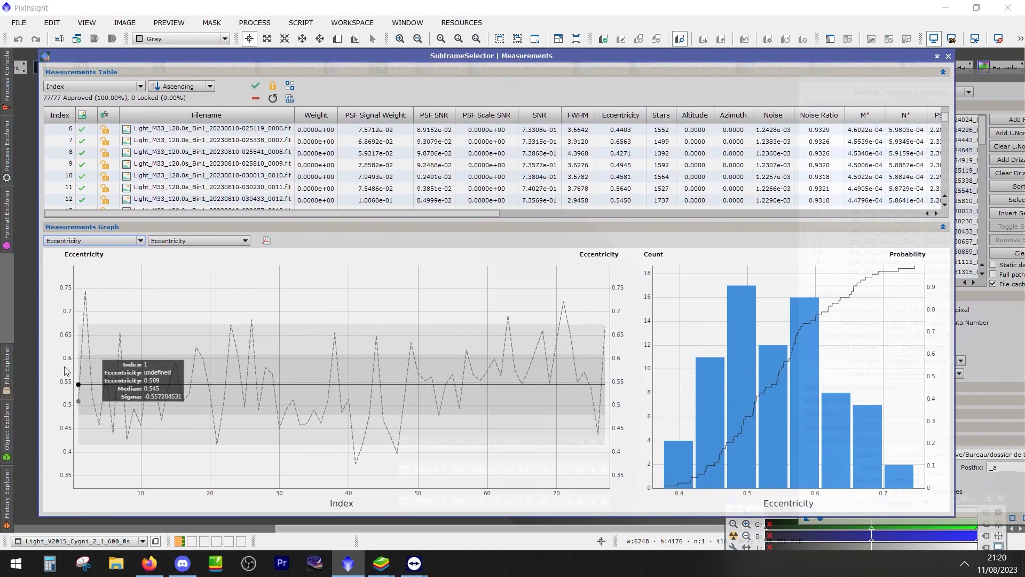
Reject frame 2 at the first high eccentricity peak and set the graph's secondary measurement to FWHM
left_click(87, 304)
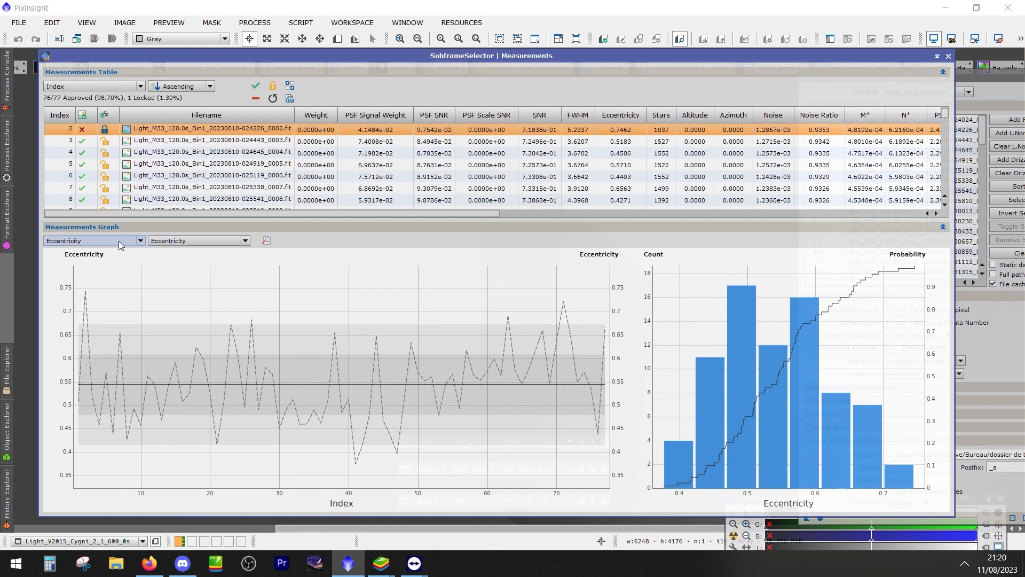
left_click(198, 240)
left_click(177, 297)
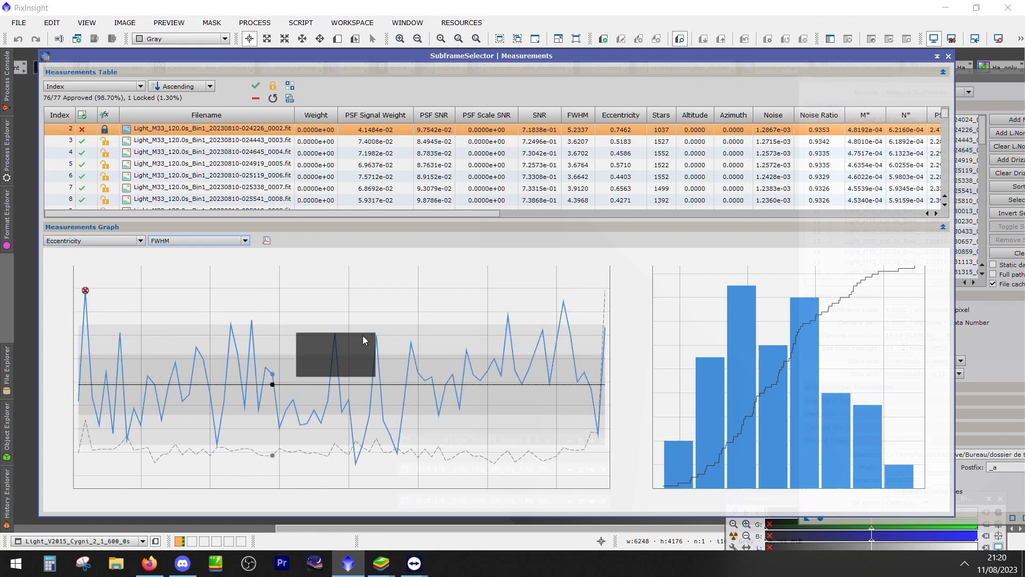
Reject the eccentricity peaks at frames 7, 18, 15, 23, 26 and 38 on the graph
left_click(120, 335)
left_click(196, 347)
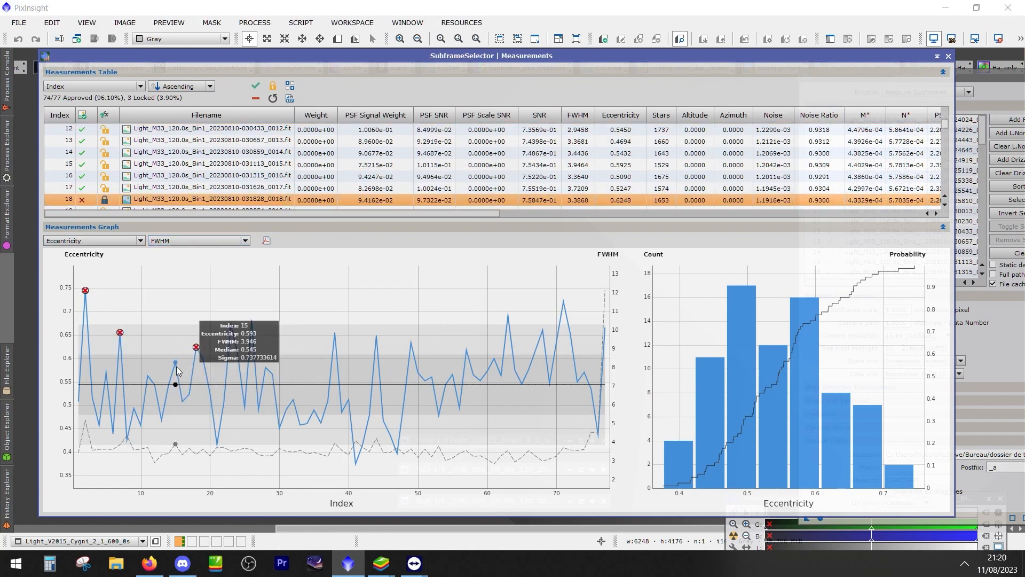
left_click(176, 366)
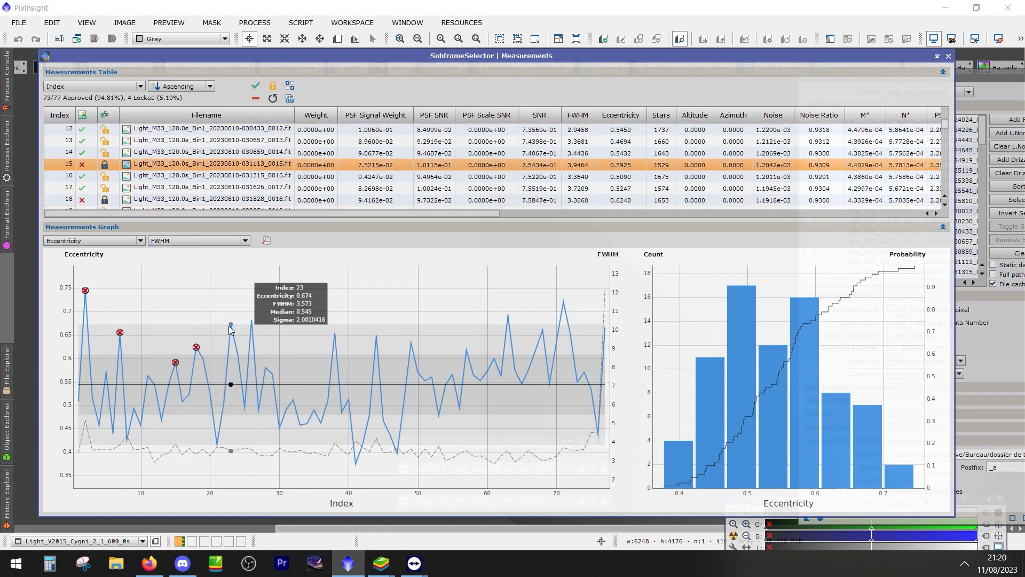
left_click(230, 326)
left_click(252, 320)
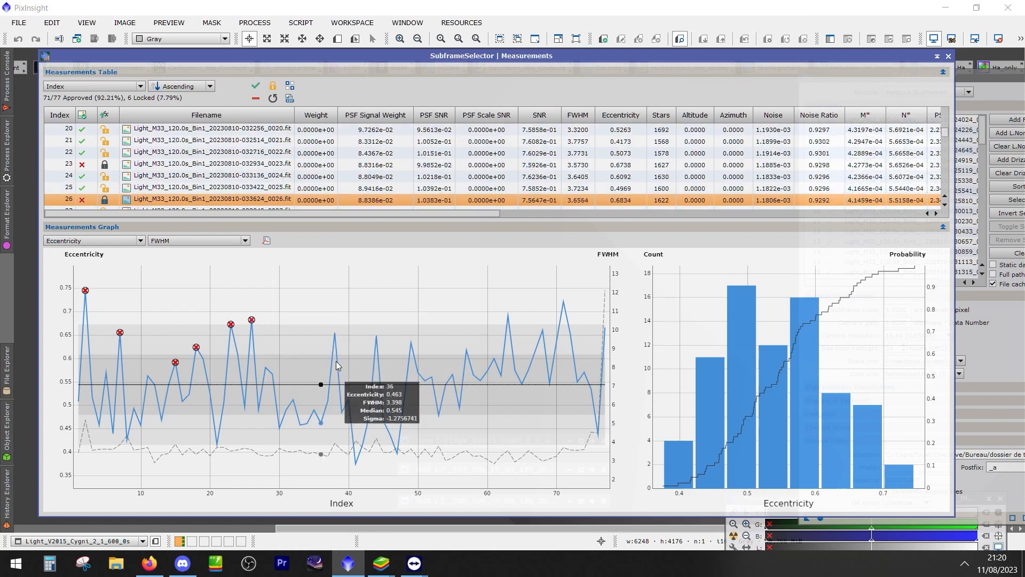
left_click(335, 333)
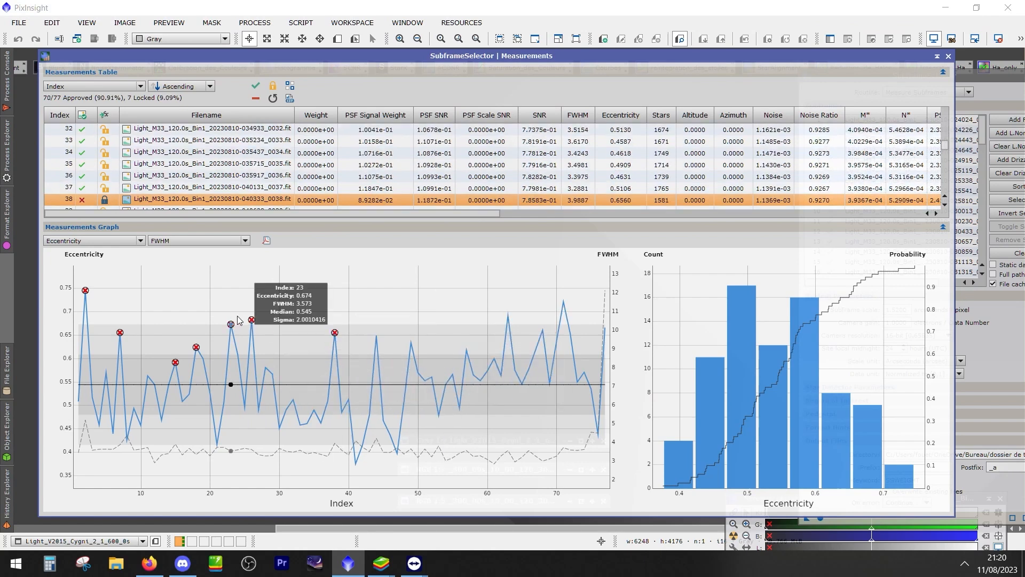
Switch the graph's secondary measurement to Eccentricity for comparison and return it to FWHM
left_click(168, 241)
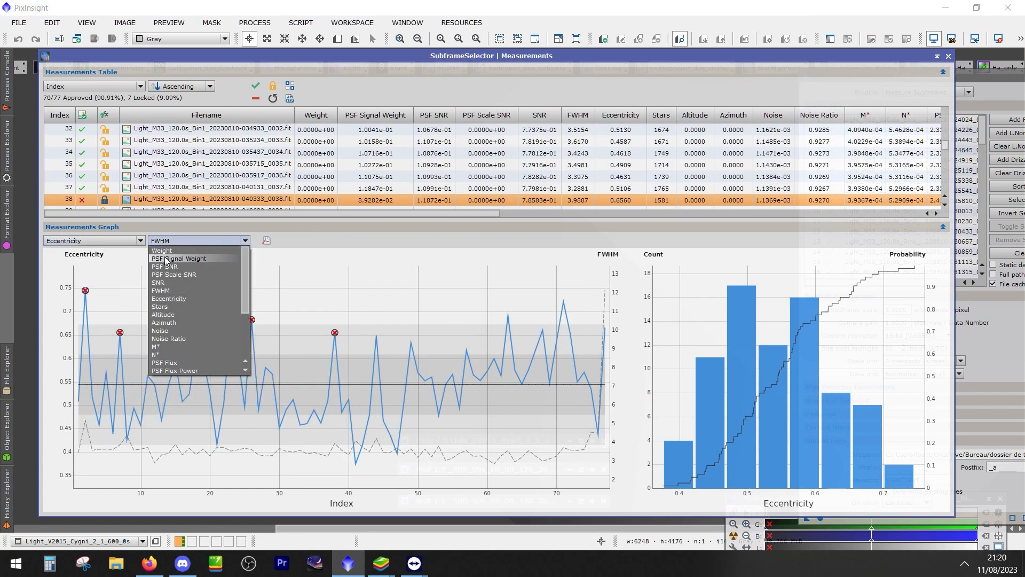
left_click(169, 299)
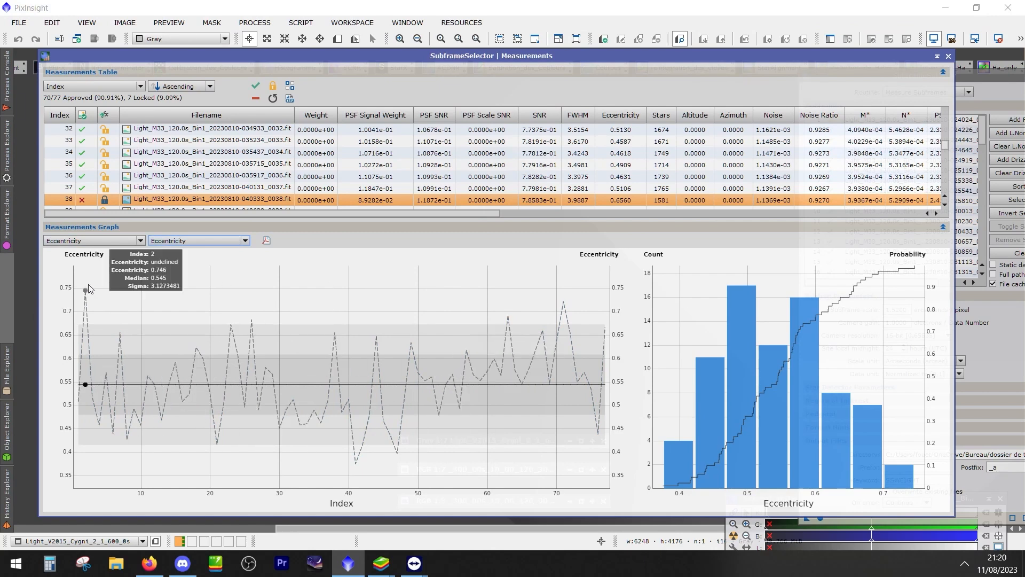
left_click(158, 241)
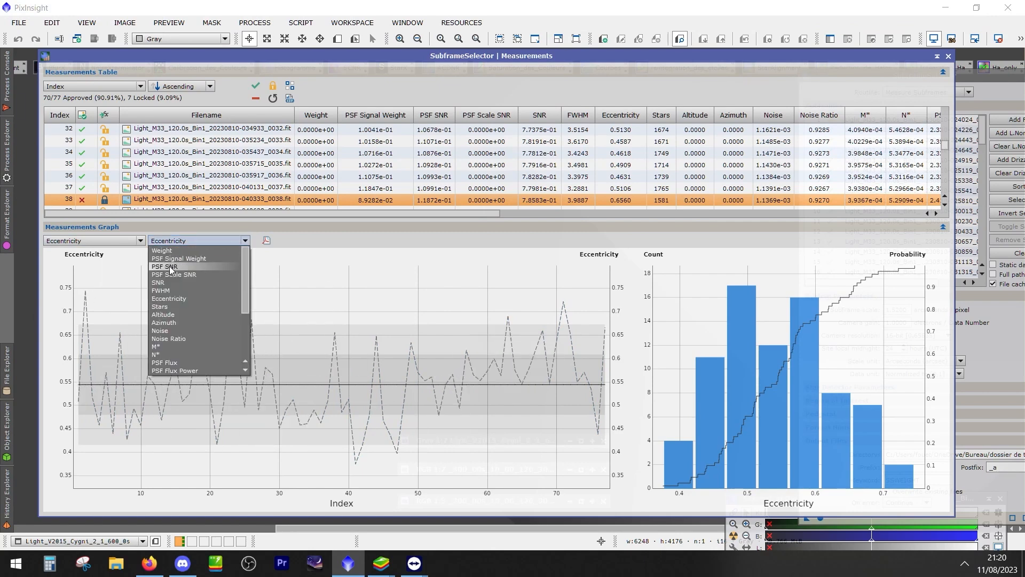
left_click(166, 275)
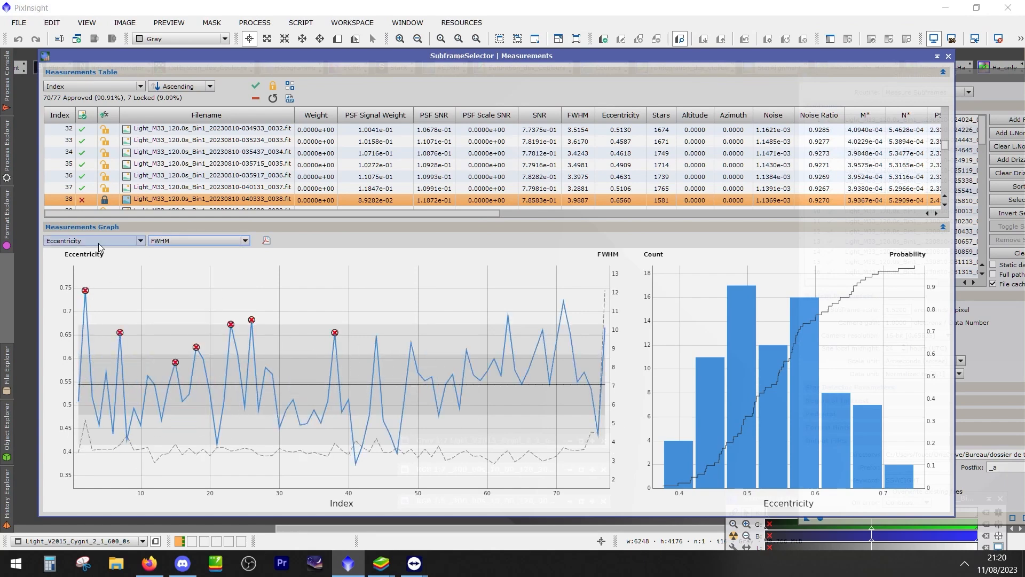
Reject the eccentricity peaks at frames 44, 49, 57, 63 and 68 on the graph
mouse_move(86, 293)
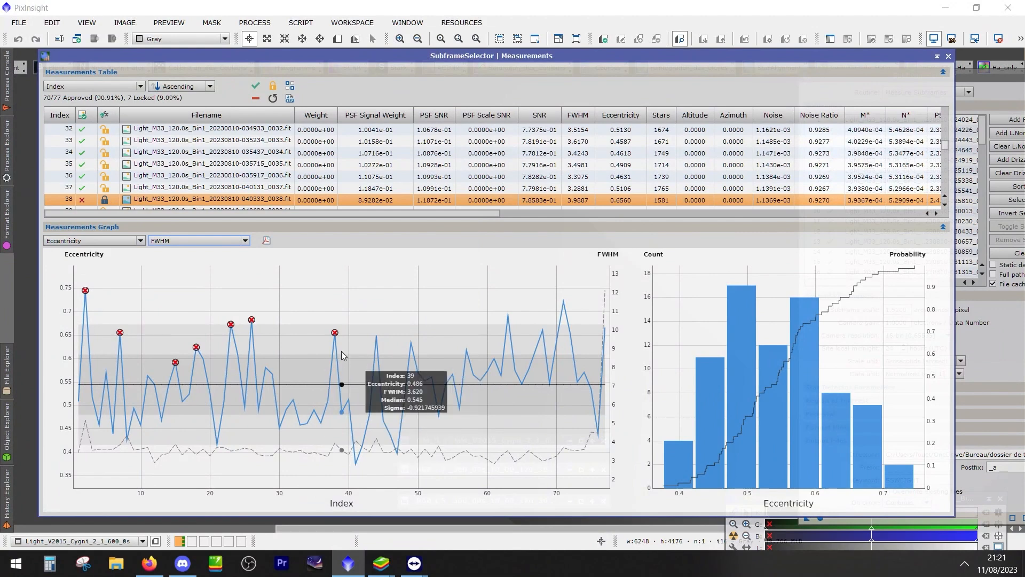
left_click(376, 335)
left_click(411, 342)
left_click(466, 350)
left_click(508, 316)
left_click(542, 330)
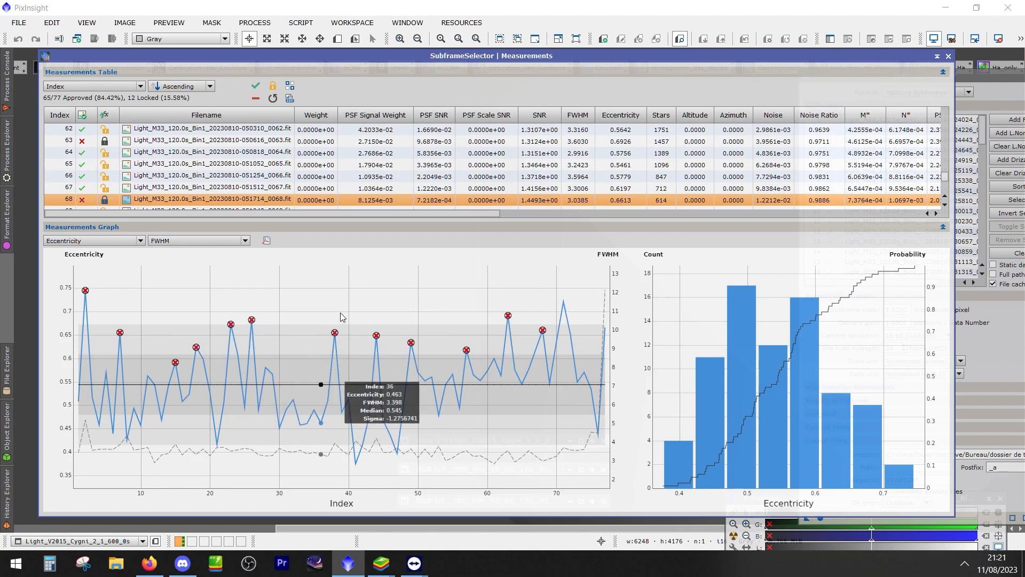
mouse_move(607, 330)
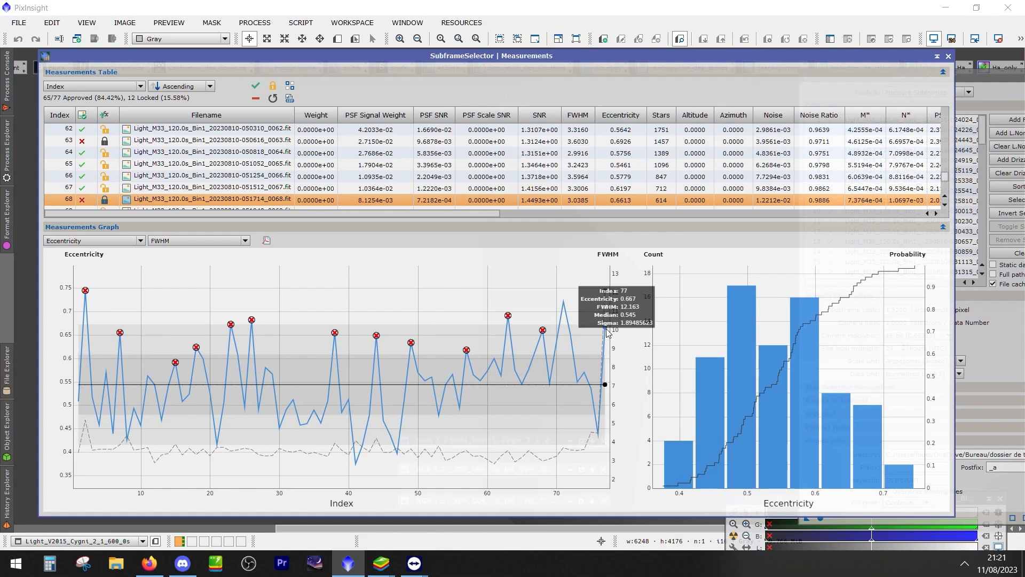
Reposition the SubframeSelector and ScreenTransferFunction windows within the workspace and bring the whole Measurements window back into view
left_click_drag(780, 56, 542, 160)
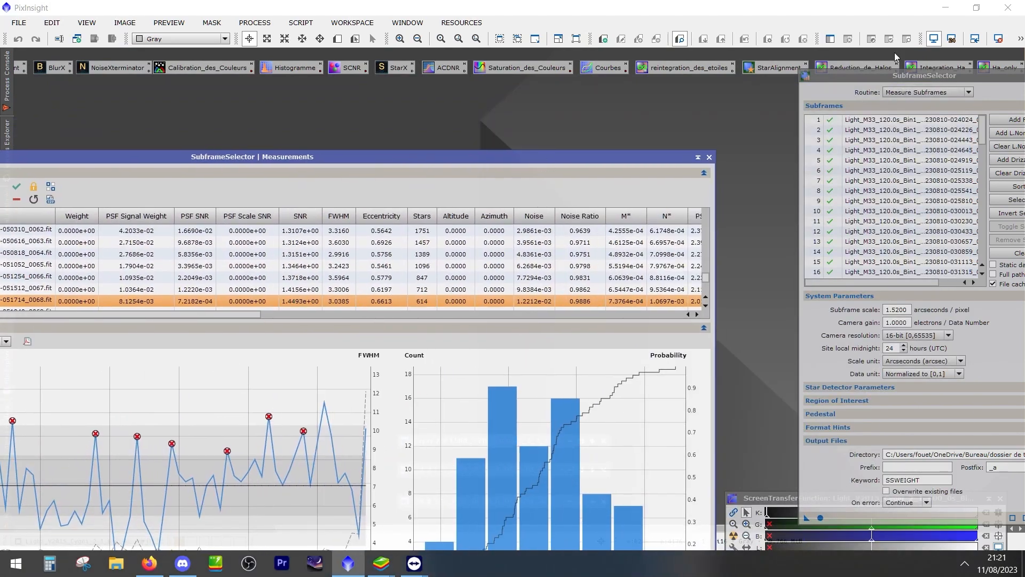
left_click_drag(902, 67, 829, 85)
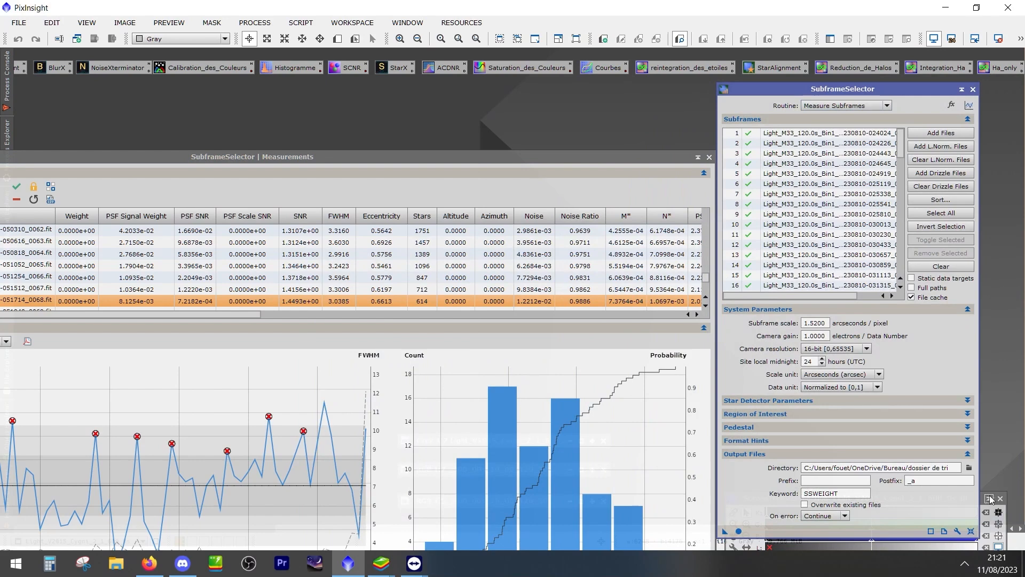
left_click(984, 499)
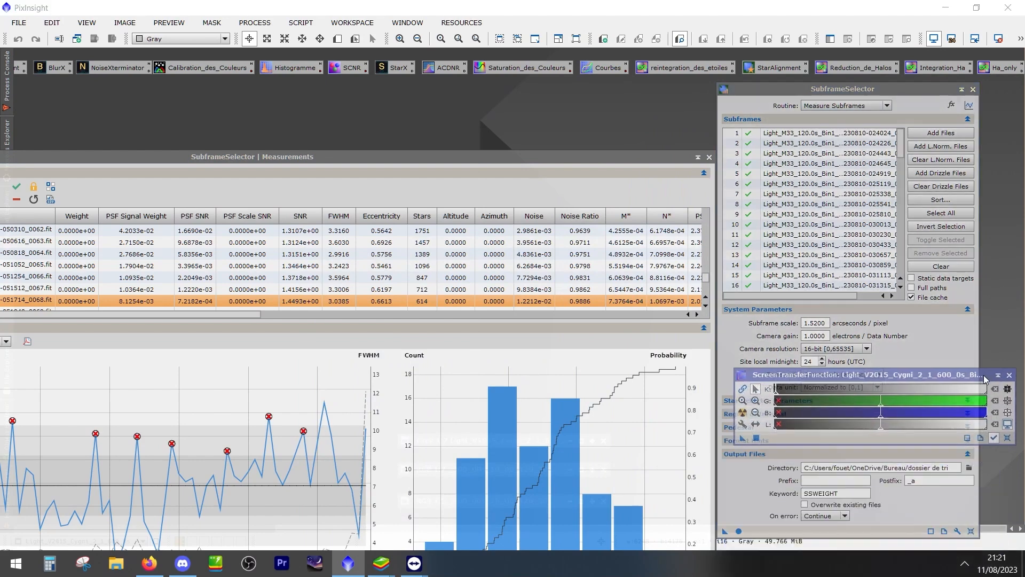
left_click_drag(552, 162, 777, 88)
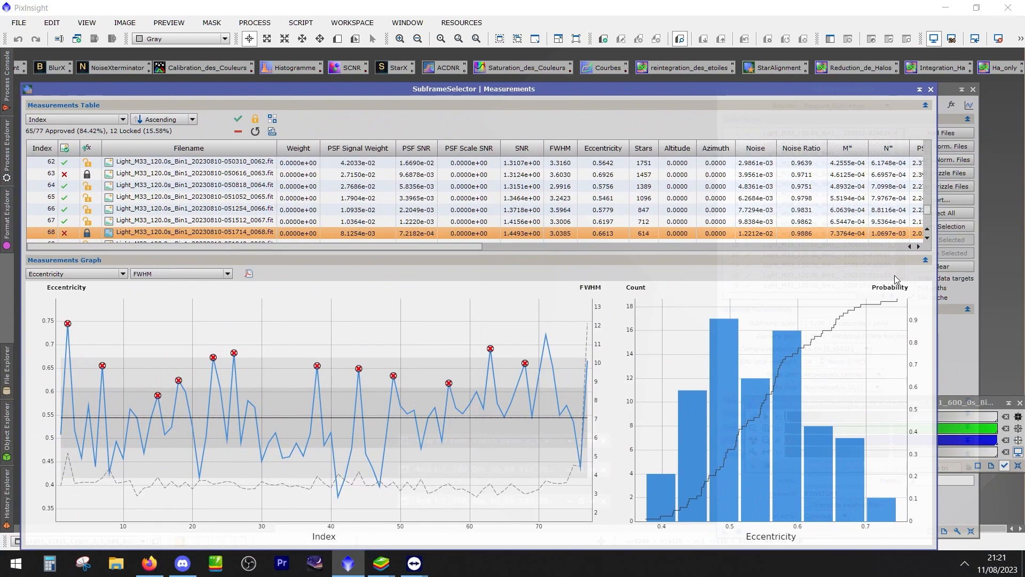
Collapse the Measurements Graph, uncover the SubframeSelector settings and rerun the subframe measurement to clear the manual rejections
left_click(494, 261)
left_click_drag(417, 91, 408, 187)
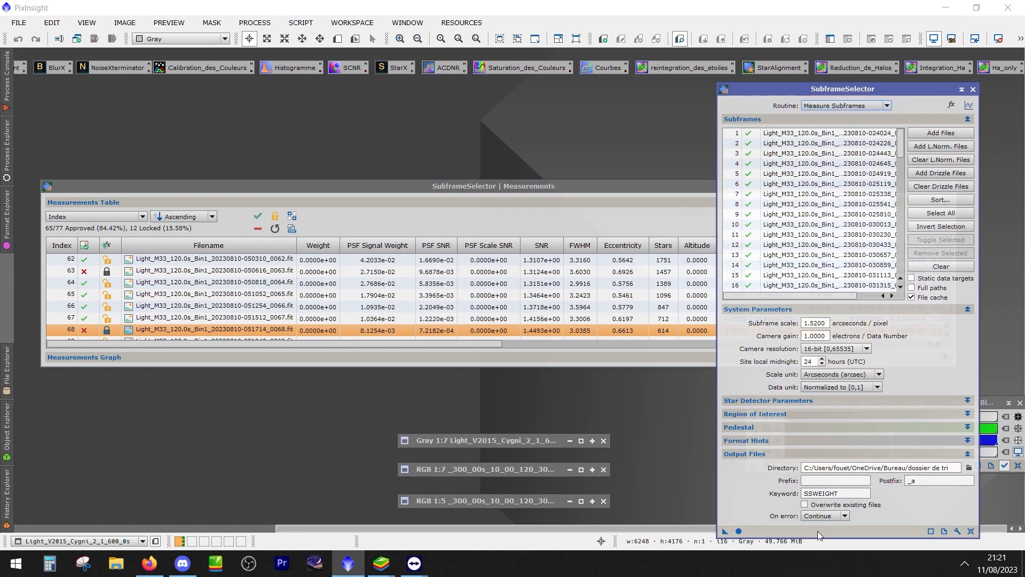
left_click(739, 531)
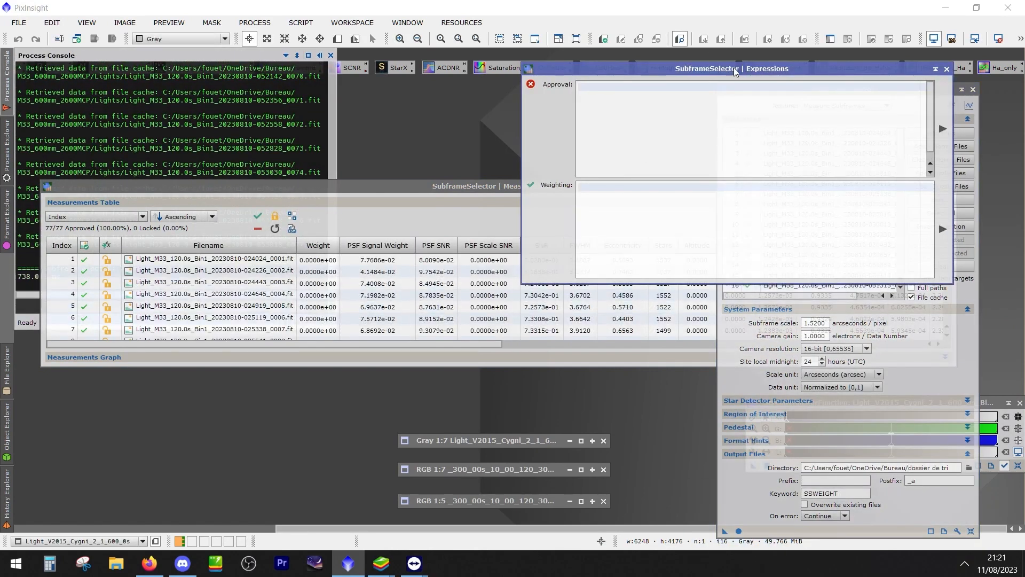
Bring up the Expressions window and examine its approval and weighting fields
left_click_drag(734, 68, 554, 139)
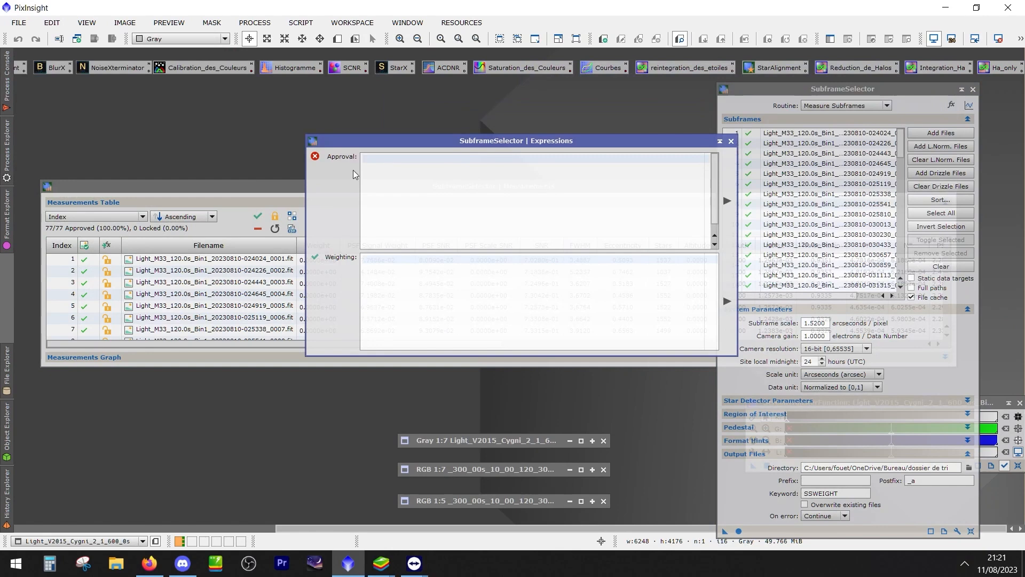
left_click(366, 166)
left_click(368, 281)
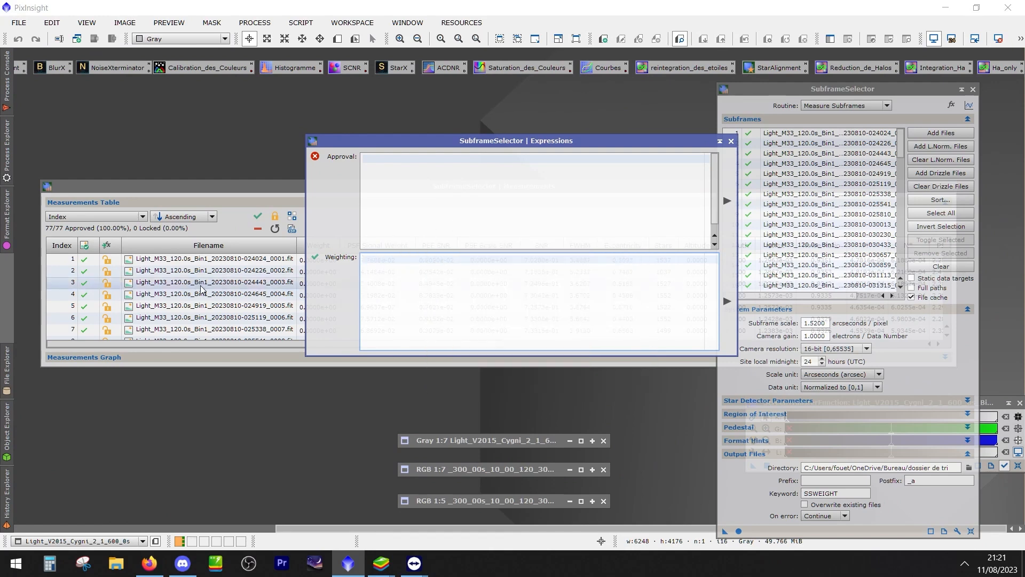
left_click(417, 261)
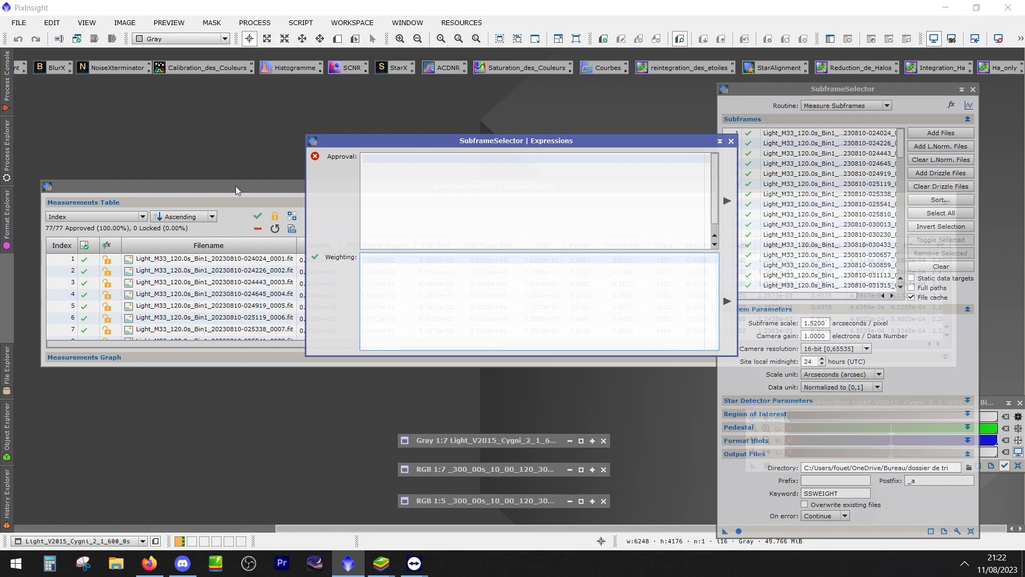
Separate the Expressions and Measurements windows so the measurements table is fully readable
left_click_drag(236, 186, 231, 239)
left_click_drag(421, 137, 433, 129)
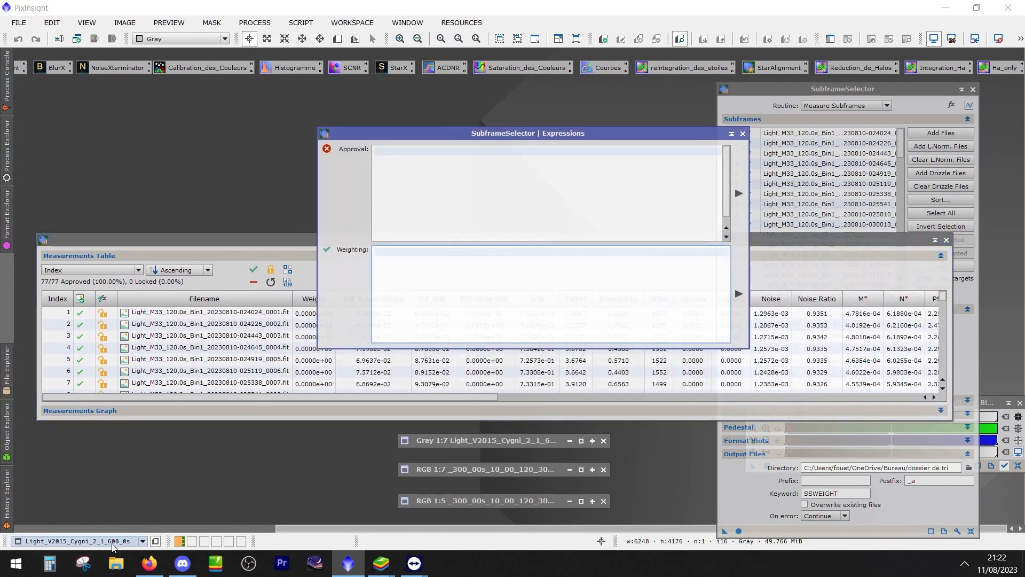
left_click(116, 563)
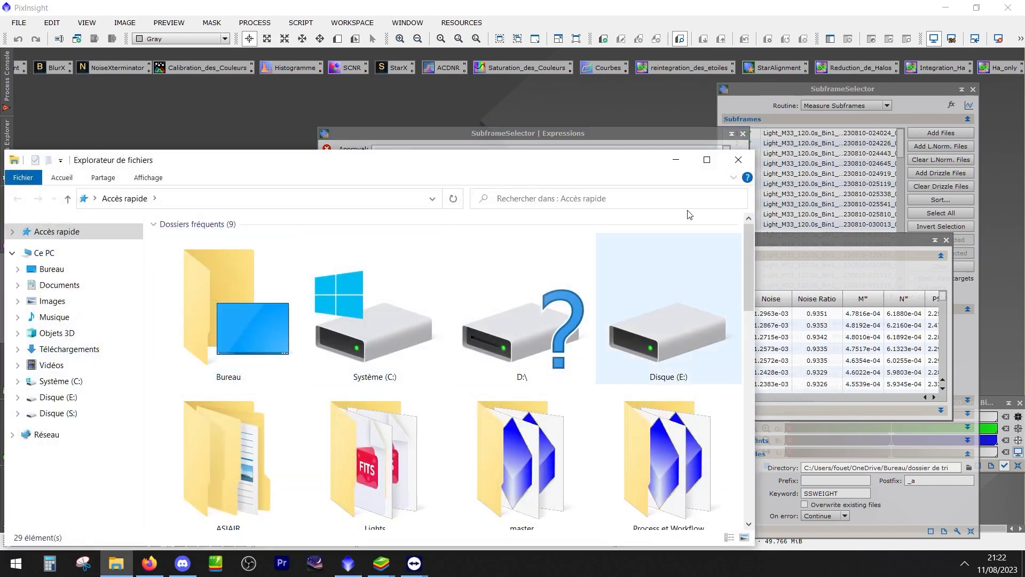
left_click(738, 160)
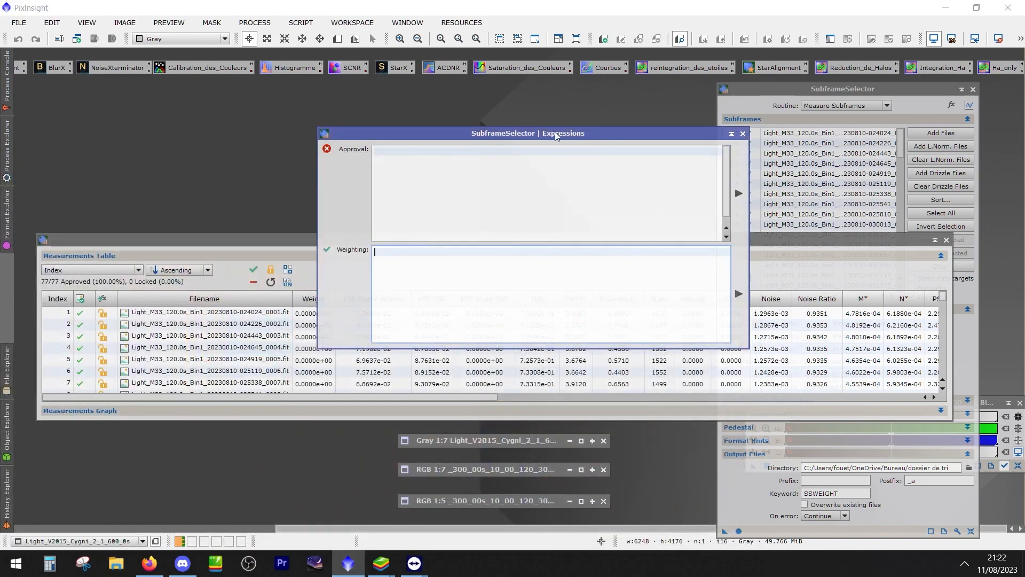
left_click_drag(447, 136, 570, 101)
mouse_move(380, 239)
left_mouse_down()
mouse_move(374, 247)
mouse_move(370, 232)
left_mouse_up()
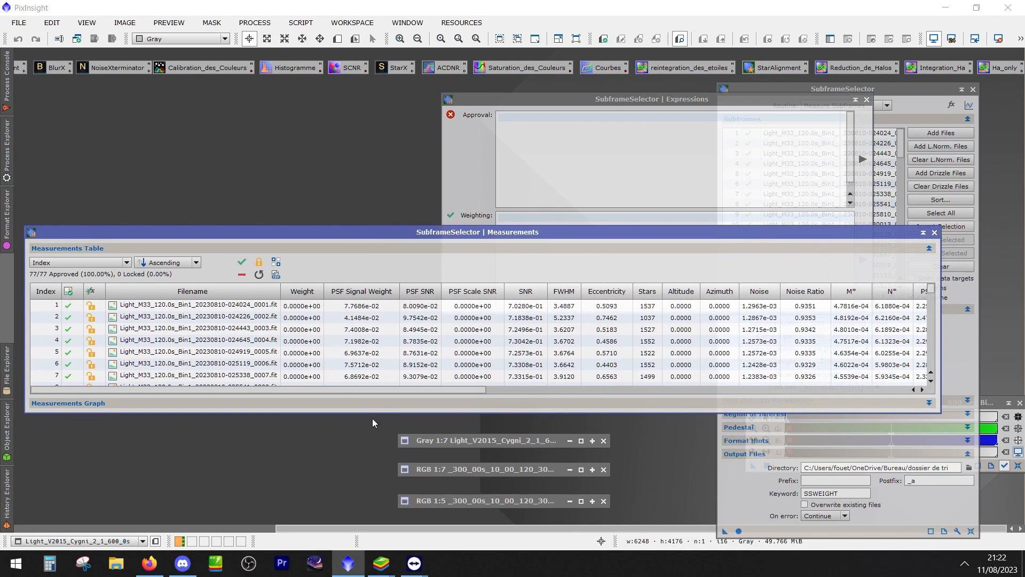
Enlarge the Measurements window, expand the Measurements Graph and move the window up until the whole graph fits
left_click_drag(377, 413, 385, 513)
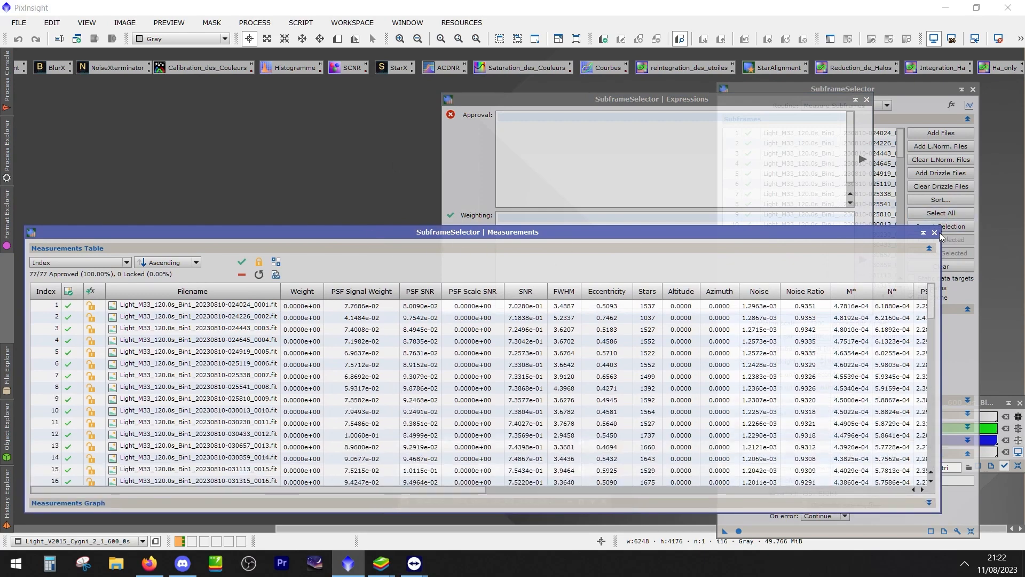
left_click_drag(899, 232, 908, 171)
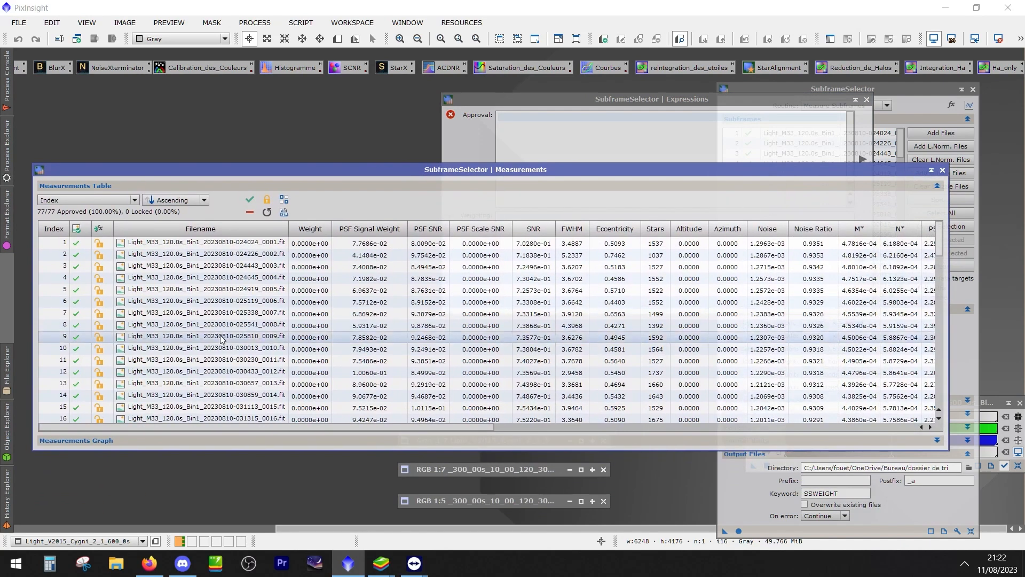
left_click(181, 441)
left_click_drag(294, 166, 300, 66)
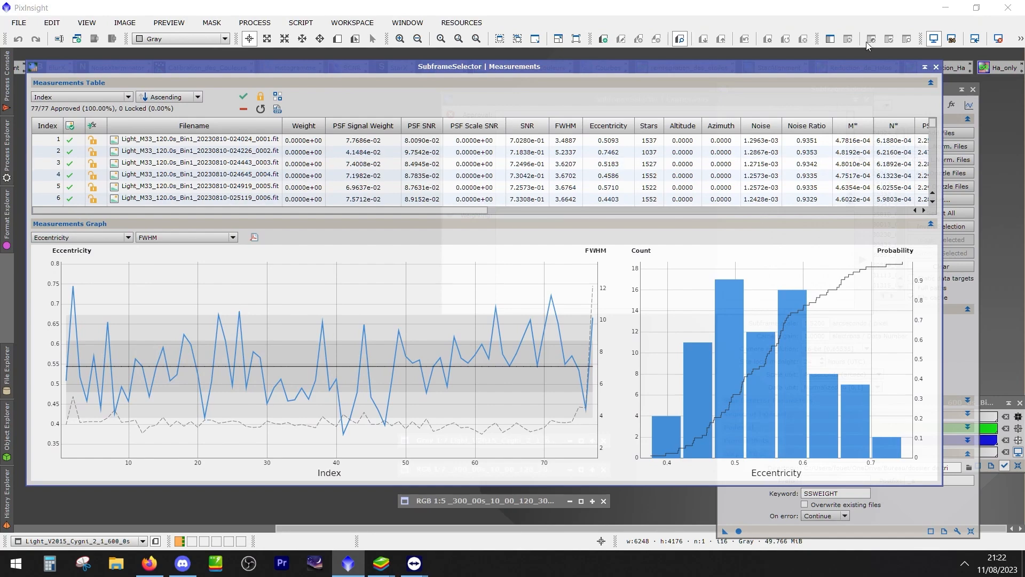
Uncover the Expressions window and try to apply the approval expression "eccentricity <0.6" to the measured frames
left_click_drag(825, 67, 835, 285)
left_click(526, 117)
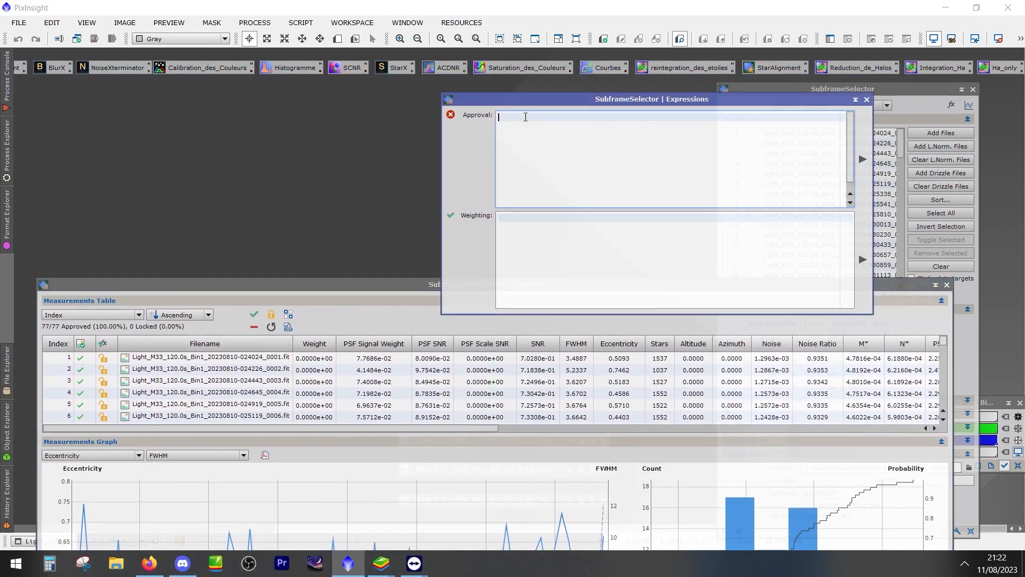
type("eccentricity")
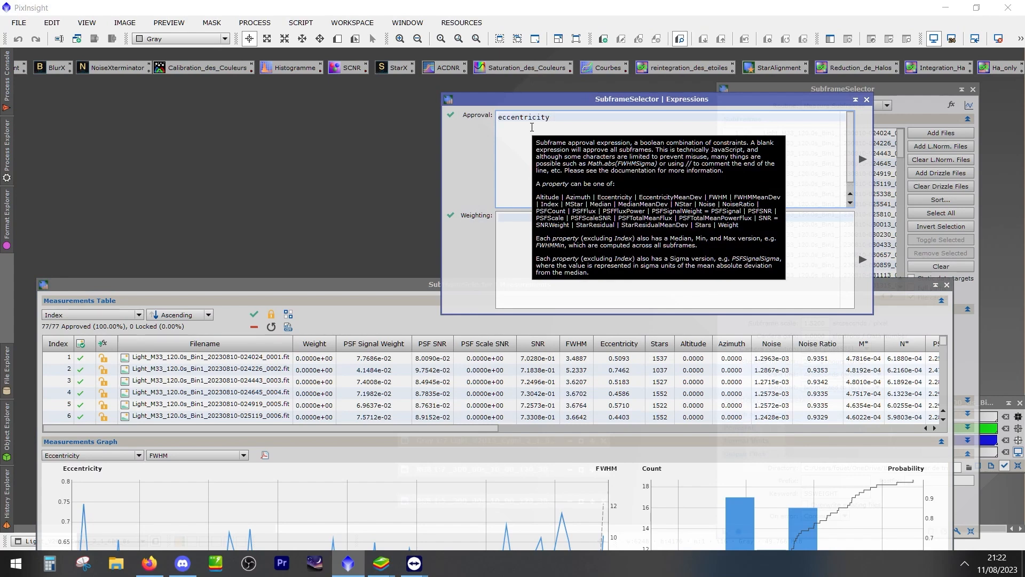
type("6")
key("Return")
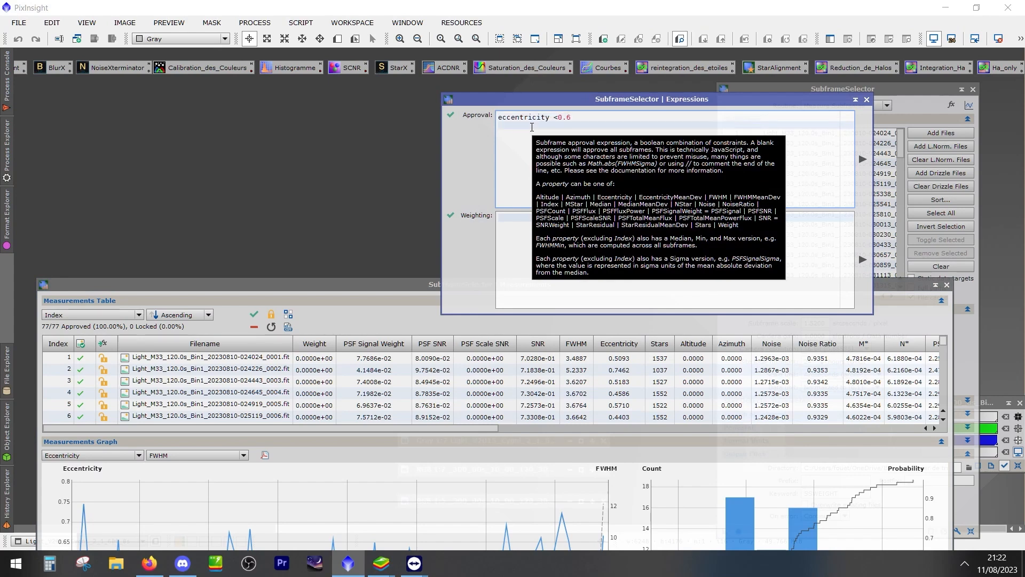
left_click(863, 159)
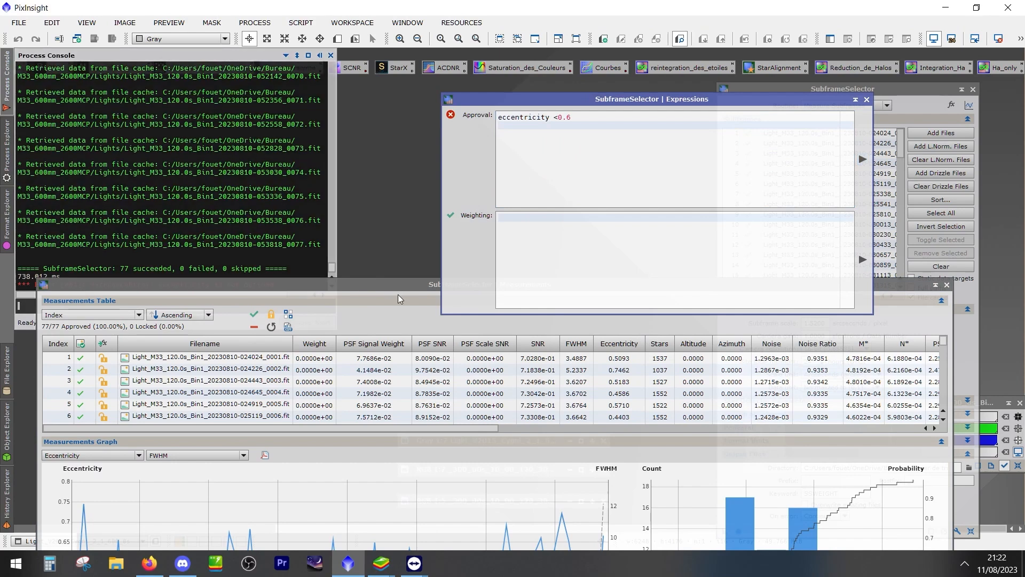
Bring the Measurements window into view and compare the graph with Eccentricity and with FWHM as the secondary measurement
left_click_drag(392, 284, 395, 32)
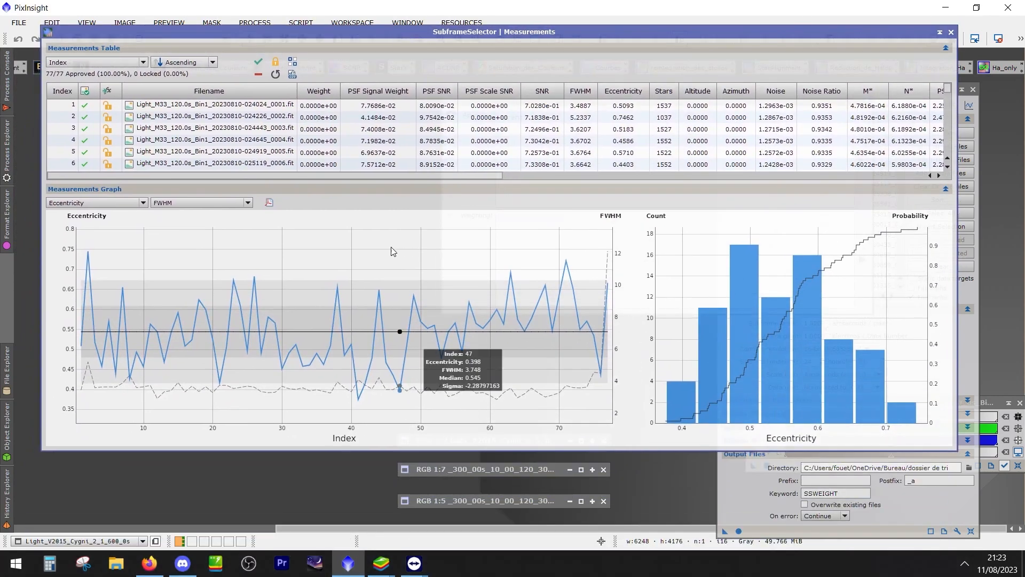
left_click(167, 202)
left_click(182, 260)
left_click(181, 204)
left_click(186, 252)
mouse_move(151, 324)
left_click_drag(492, 34, 501, 126)
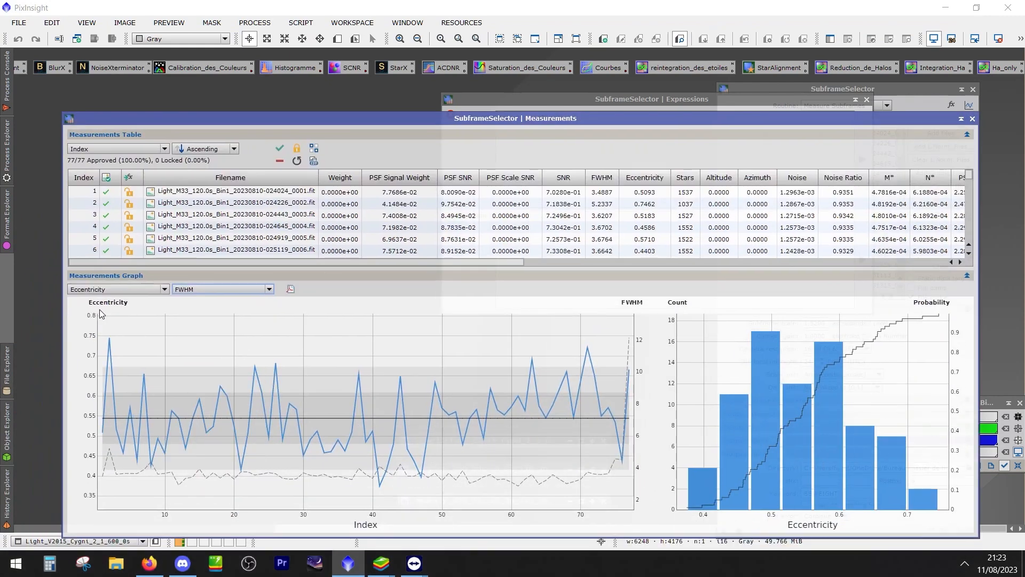
Uncover the Expressions window, change the approval expression to "eccentricity >0.6", and check the Eccentricity graph
left_click_drag(516, 119, 463, 214)
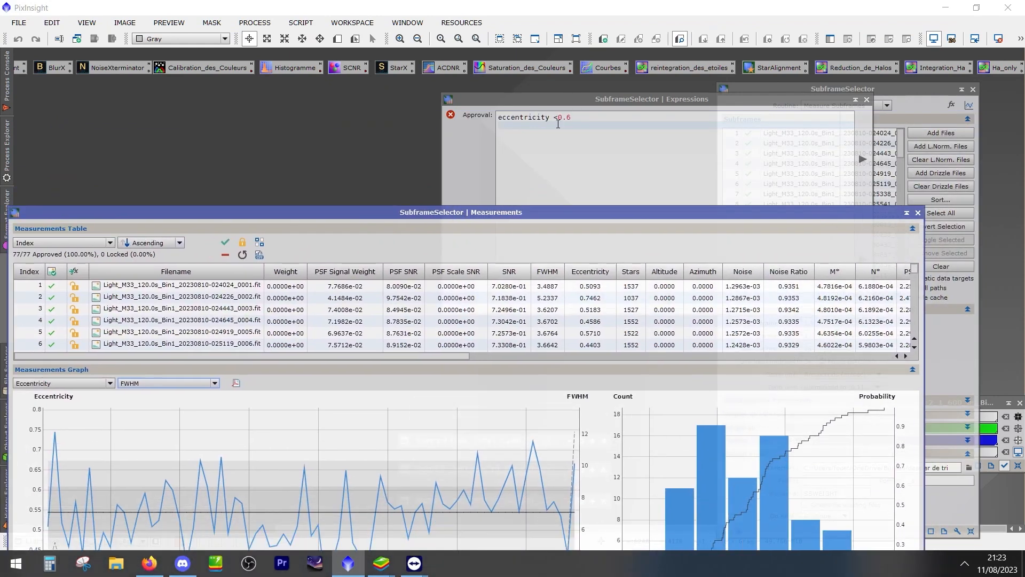
left_click(562, 122)
key("BackSpace")
key("Return")
left_click(569, 117)
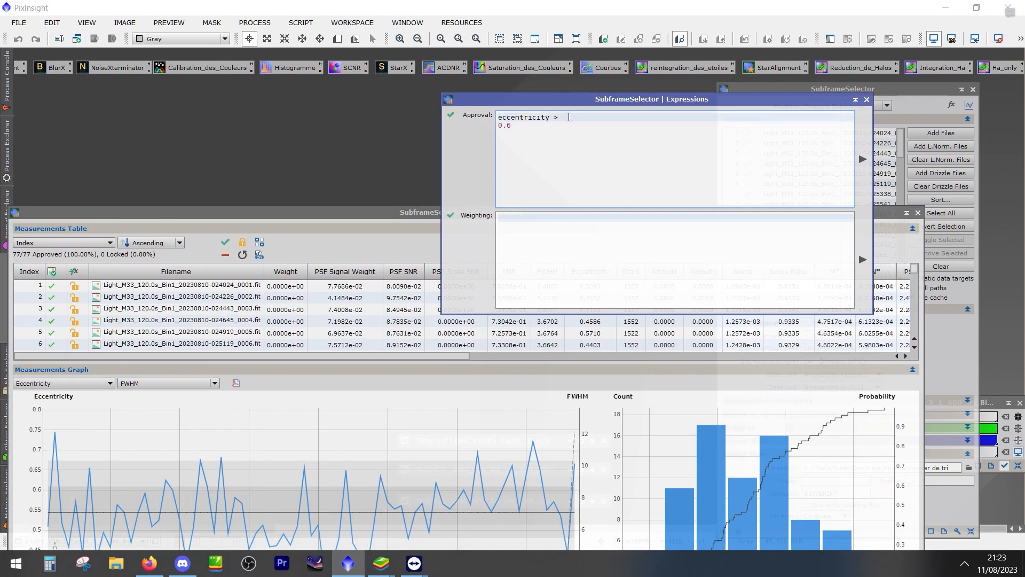
key("Delete")
mouse_move(221, 490)
left_click_drag(336, 211, 344, 64)
mouse_move(272, 392)
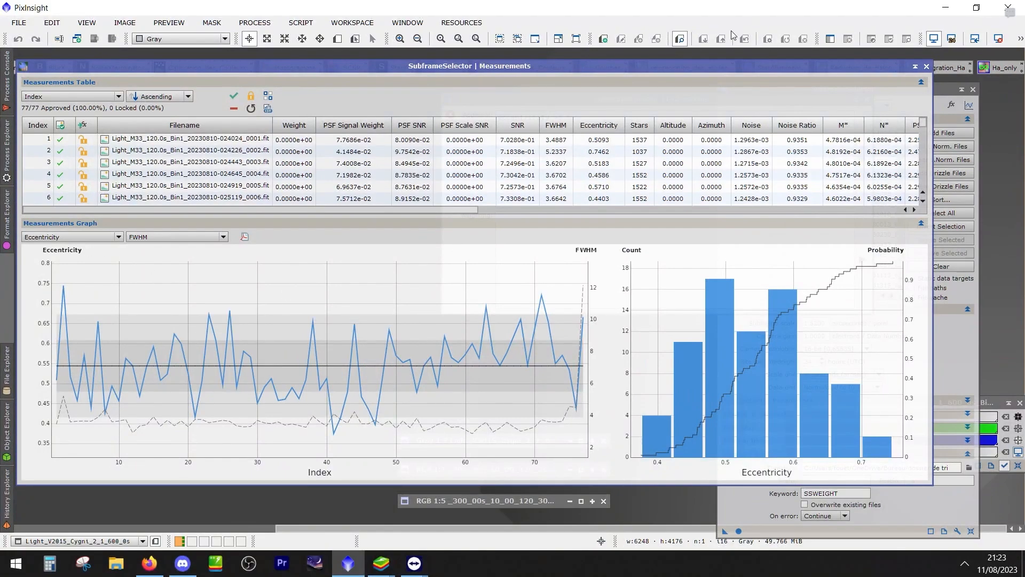
left_click_drag(691, 66, 715, 134)
Open the Discord chat beside the screen share and select the posted weighting formula
left_click(1011, 13)
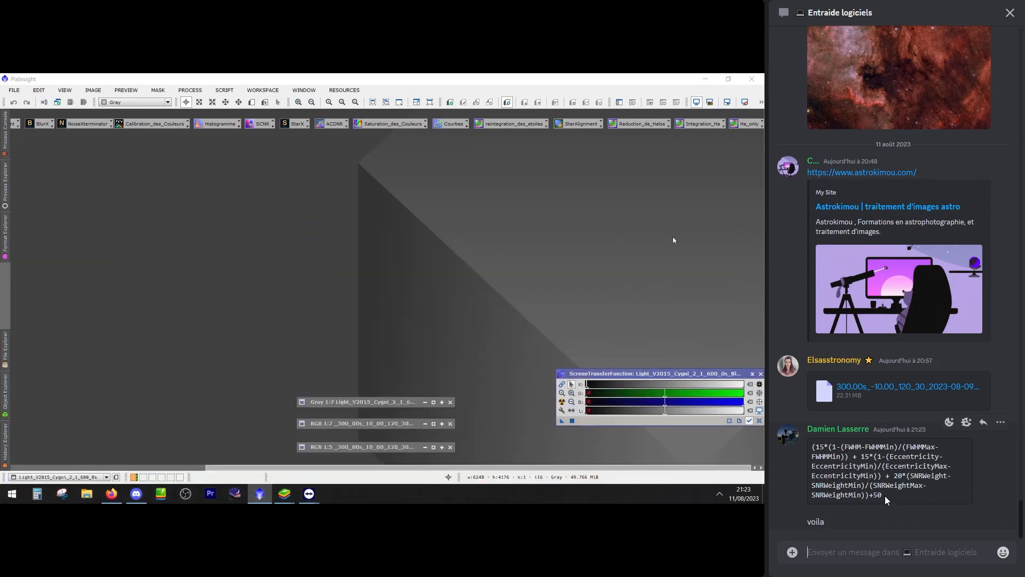
left_click_drag(884, 495, 811, 447)
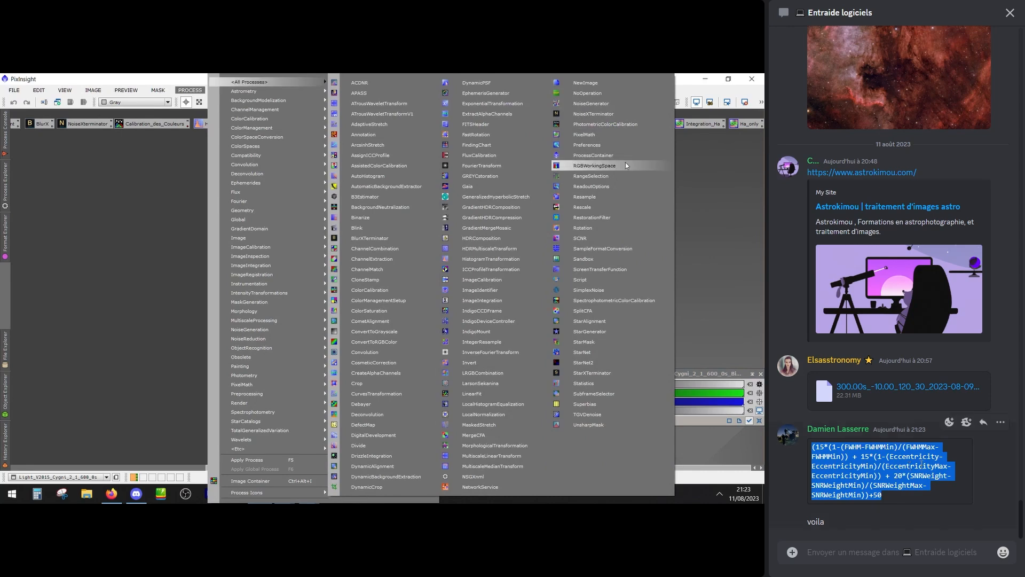
Reopen SubframeSelector, close the old measurements, and replace the subframe list with all light frames from the M33_600mm_2600MCP Lights folder
left_click(606, 394)
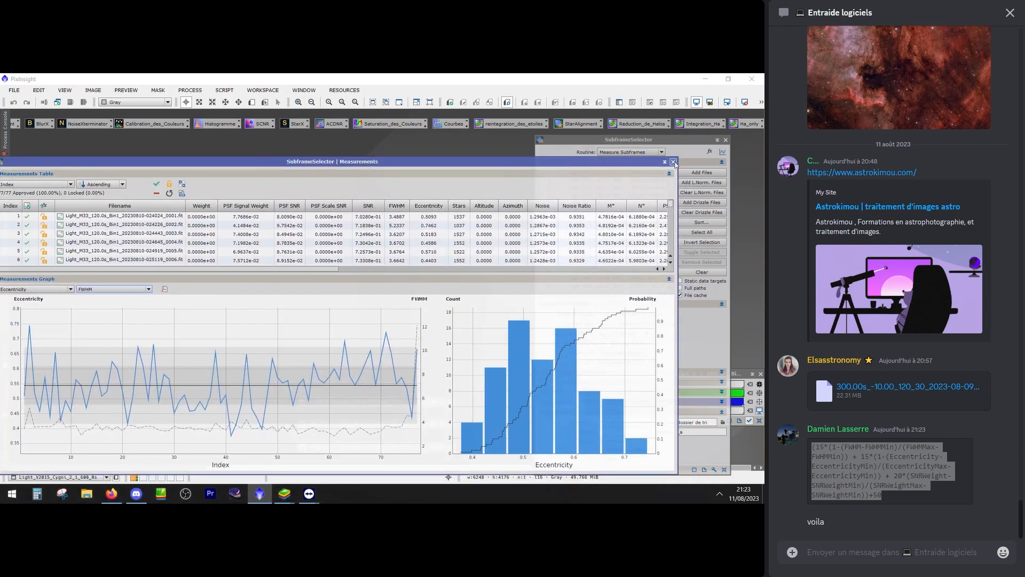
left_click(673, 162)
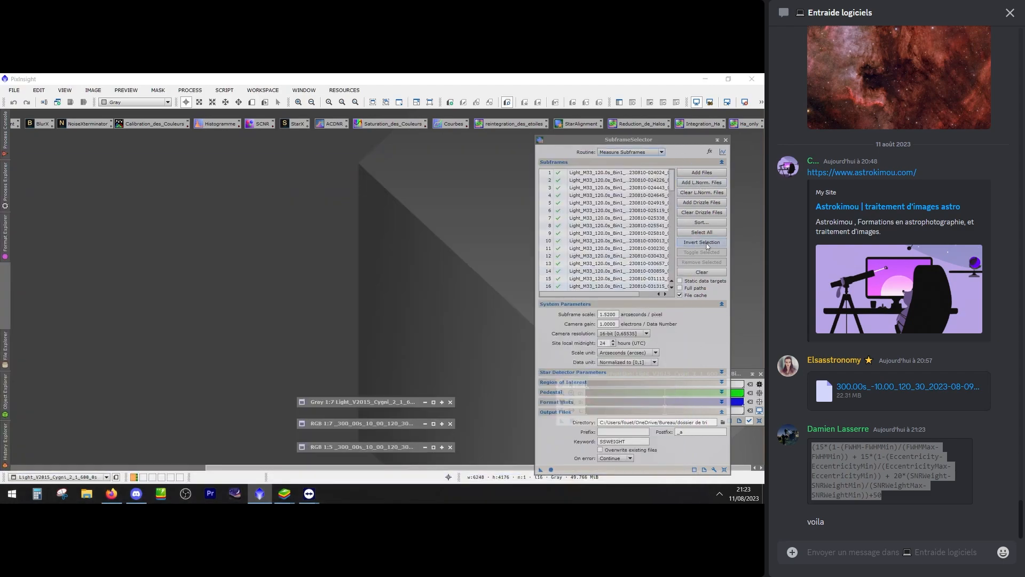
left_click(702, 272)
left_click(701, 172)
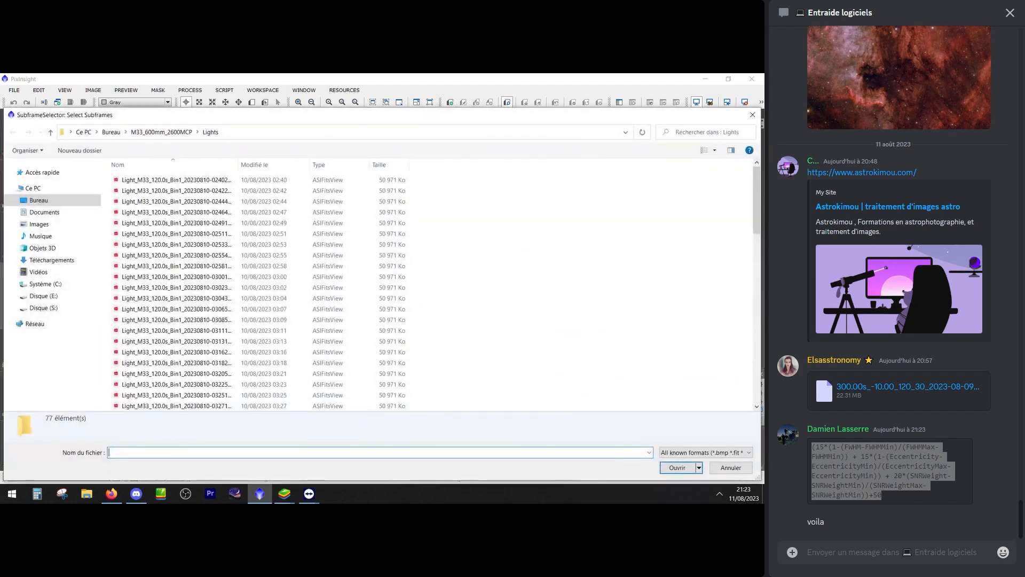
left_click(148, 257)
left_click(677, 467)
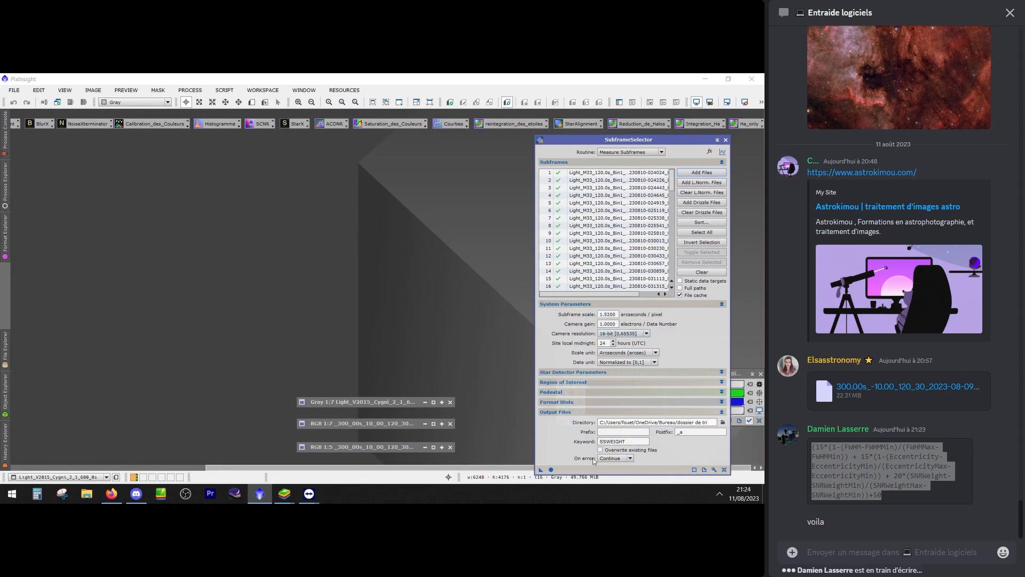
Measure the reloaded subframes and move the Measurements window down to uncover the Expressions window
left_click(551, 469)
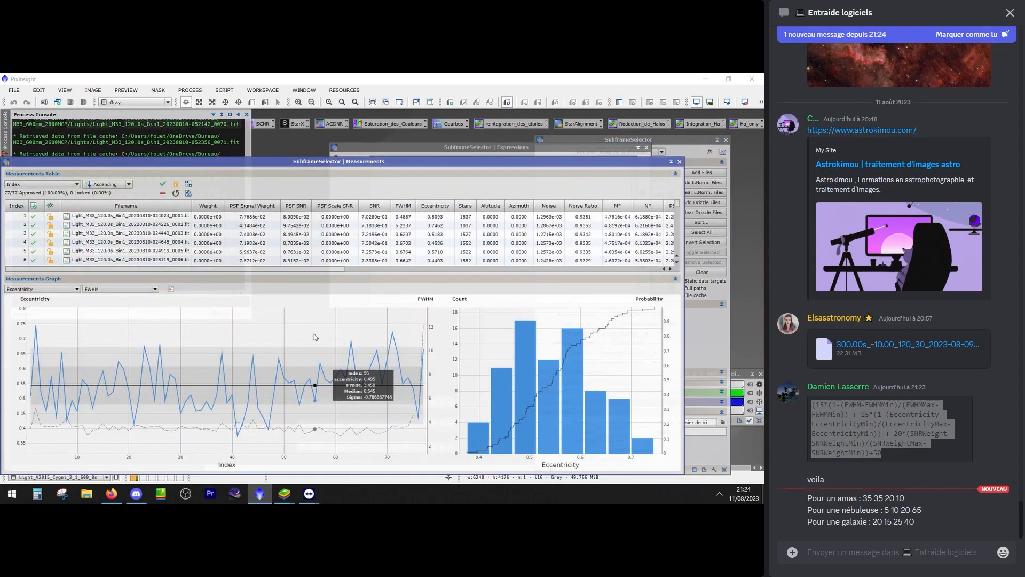
double_click(307, 162)
double_click(278, 481)
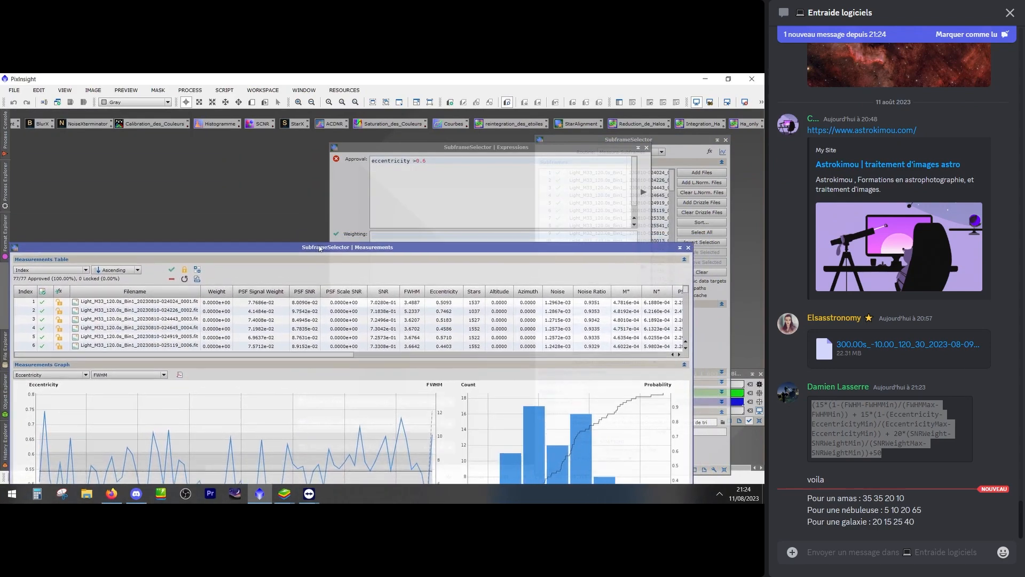
Replace the approval expression with "Eccentricity <0.6" and apply it to the measured frames
left_click(470, 203)
left_click_drag(427, 160, 337, 159)
key("BackSpace")
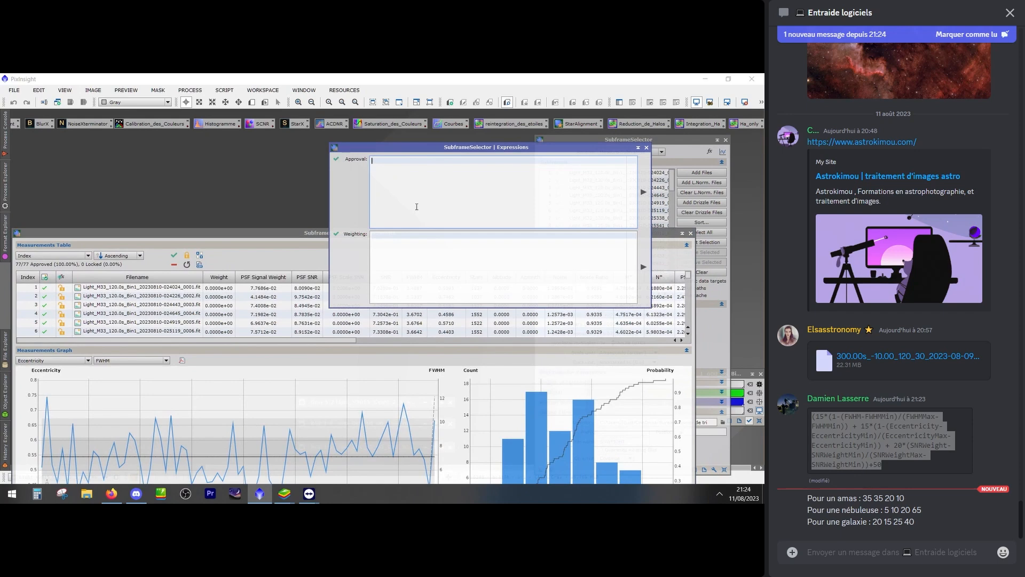
type("ecce")
key("BackSpace")
key("BackSpace")
type("Eccentri")
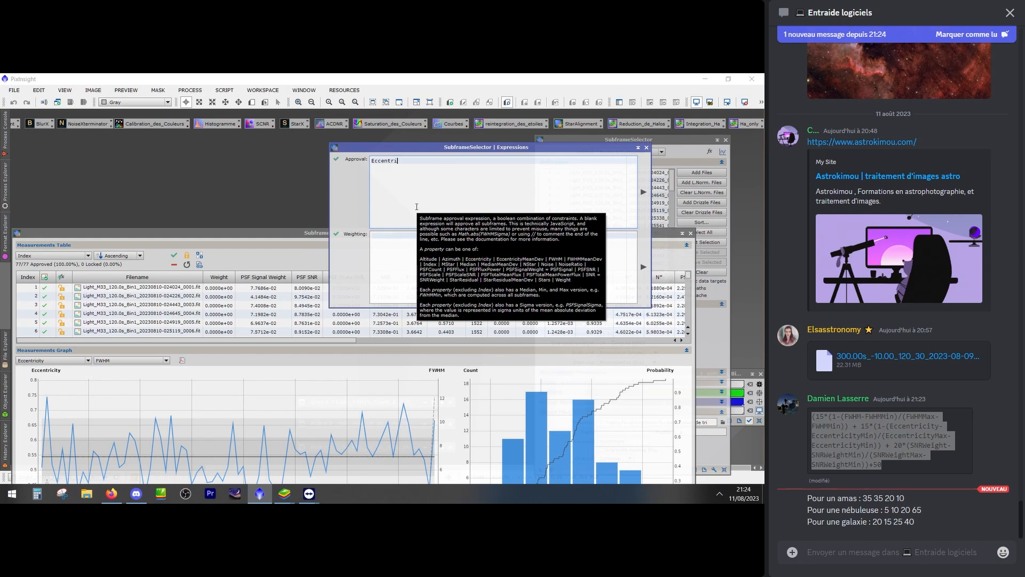
type("city <0.6")
left_click(643, 192)
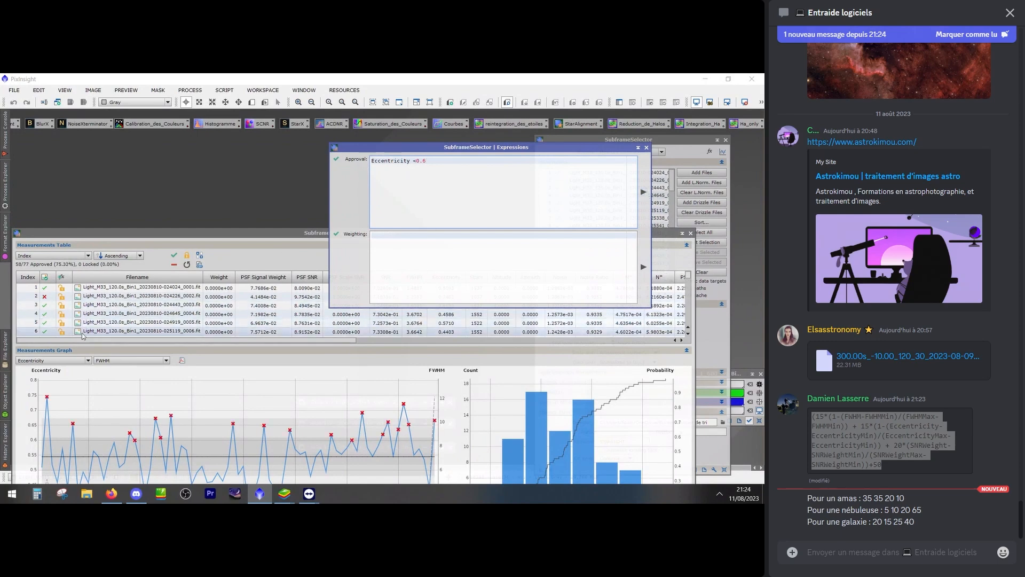
Rearrange the Expressions and Measurements windows to inspect the rejected frames on the Eccentricity graph
left_click_drag(380, 149, 464, 136)
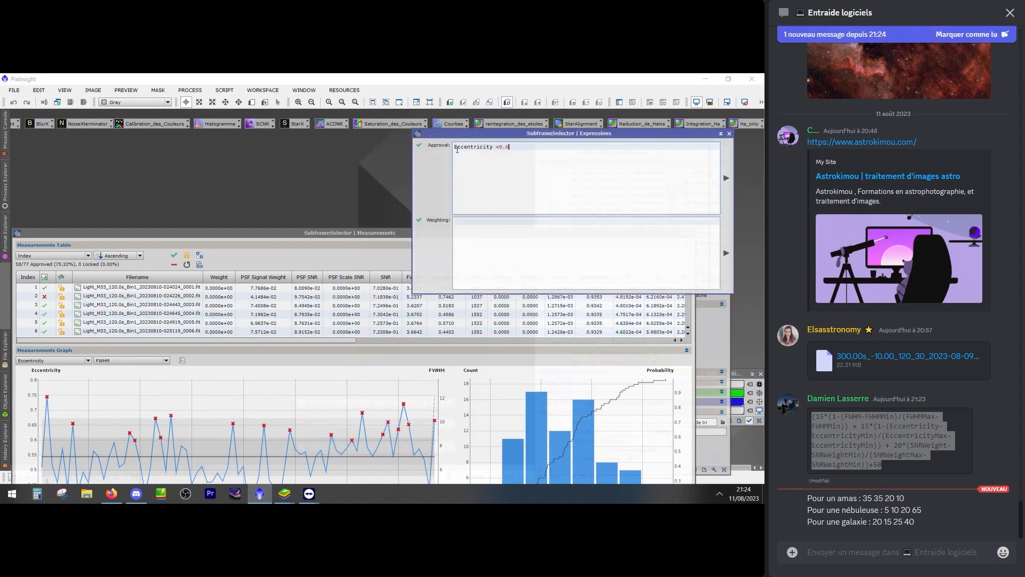
left_click_drag(289, 241, 310, 132)
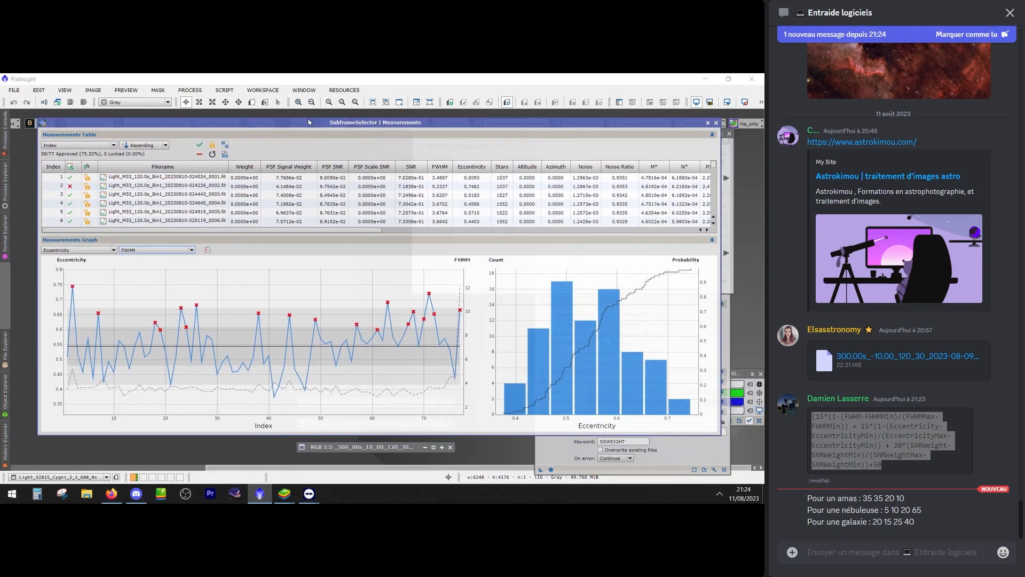
mouse_move(156, 305)
mouse_move(198, 321)
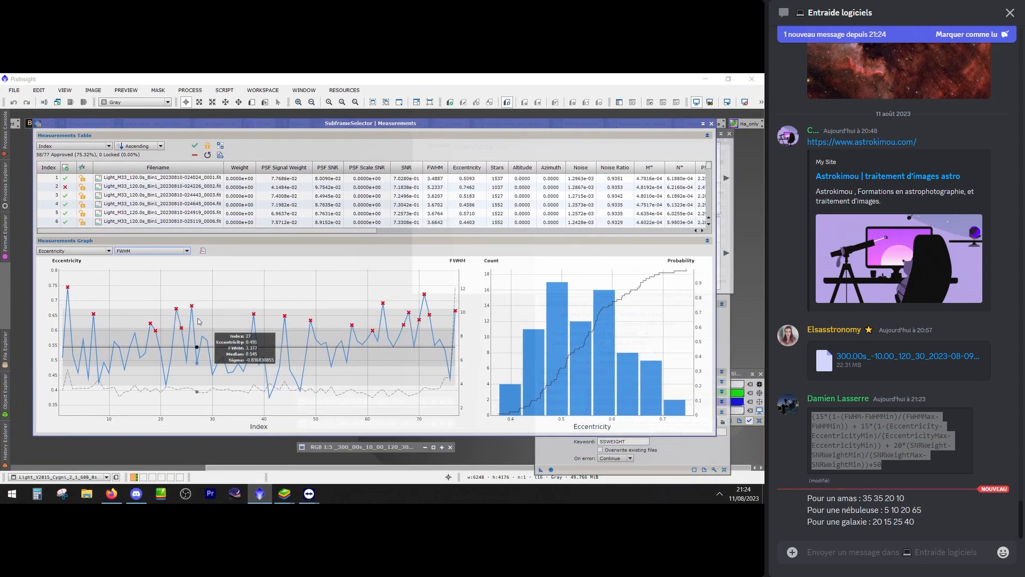
Plot FWHM as the graph's primary measurement with Eccentricity as the secondary one
mouse_move(90, 269)
left_click(75, 251)
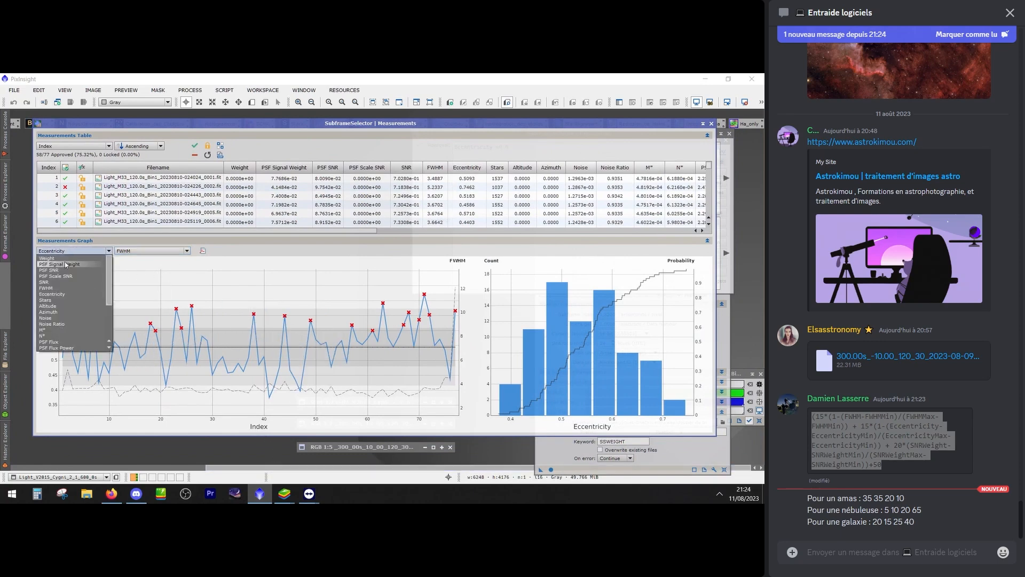
left_click(55, 293)
left_click(136, 251)
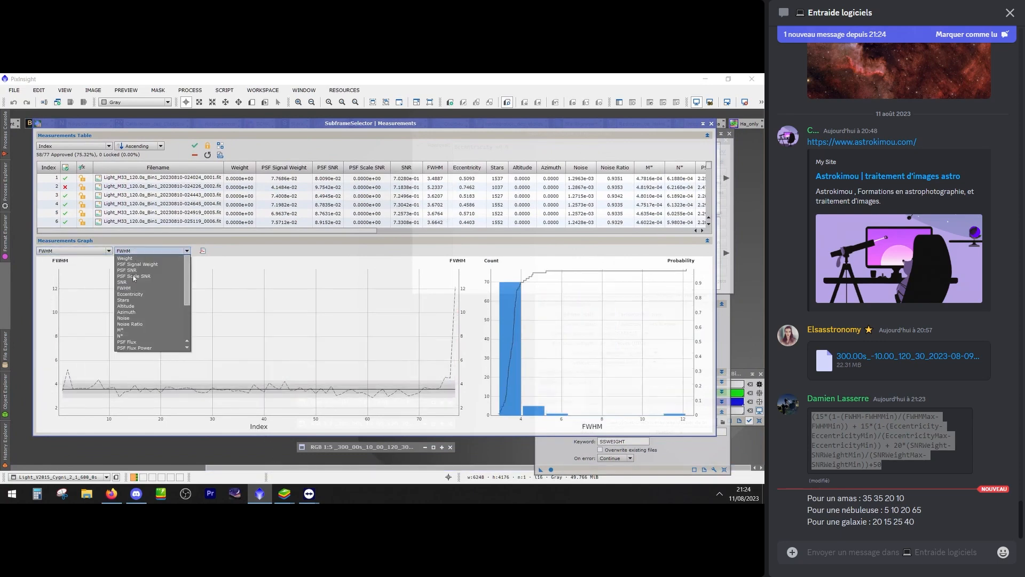
left_click(126, 295)
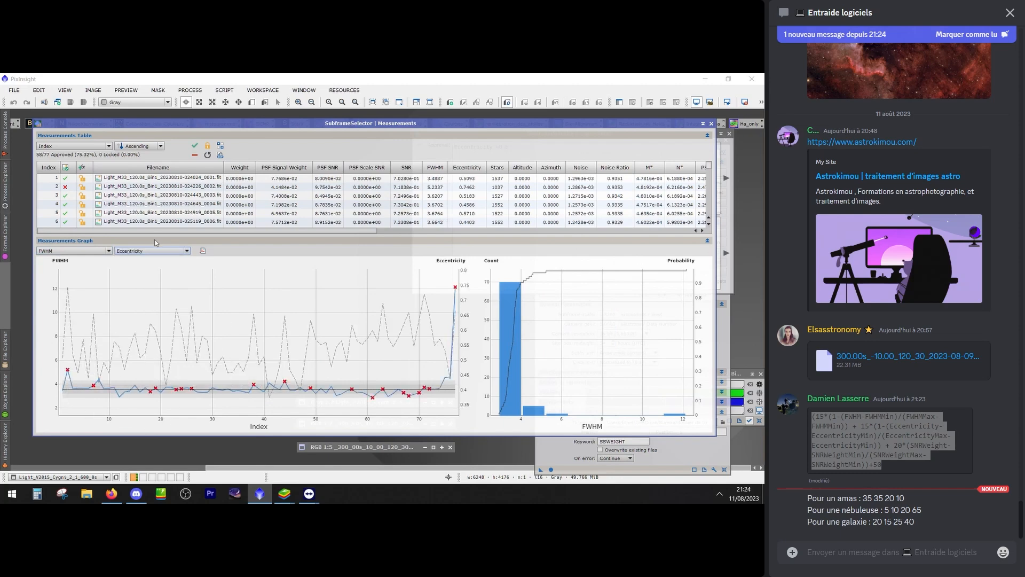
Switch the graph's secondary measurement to Stars and compare the star count with the FWHM curve
left_click(136, 251)
left_click(123, 300)
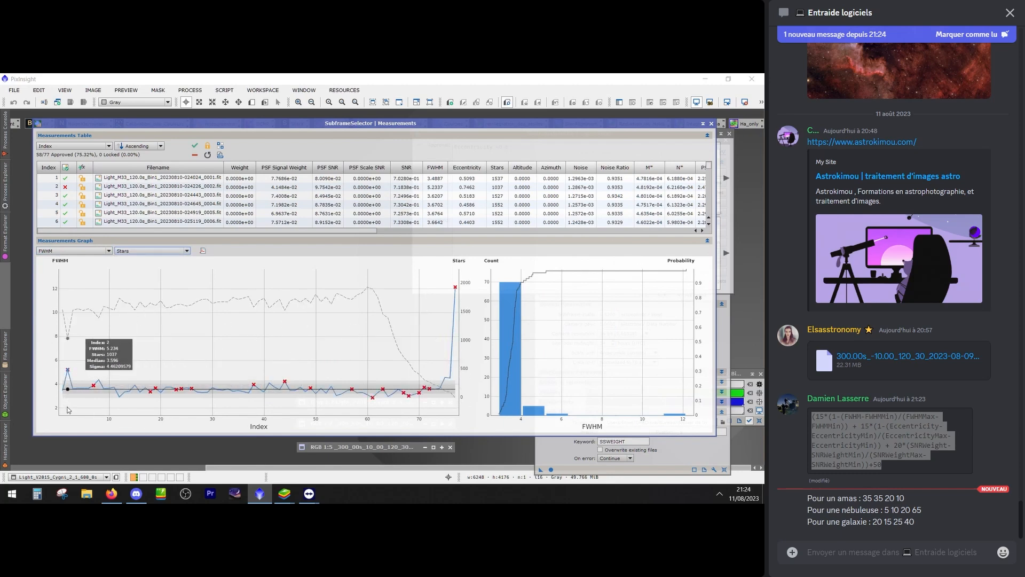
scroll(197, 362, "up", 4)
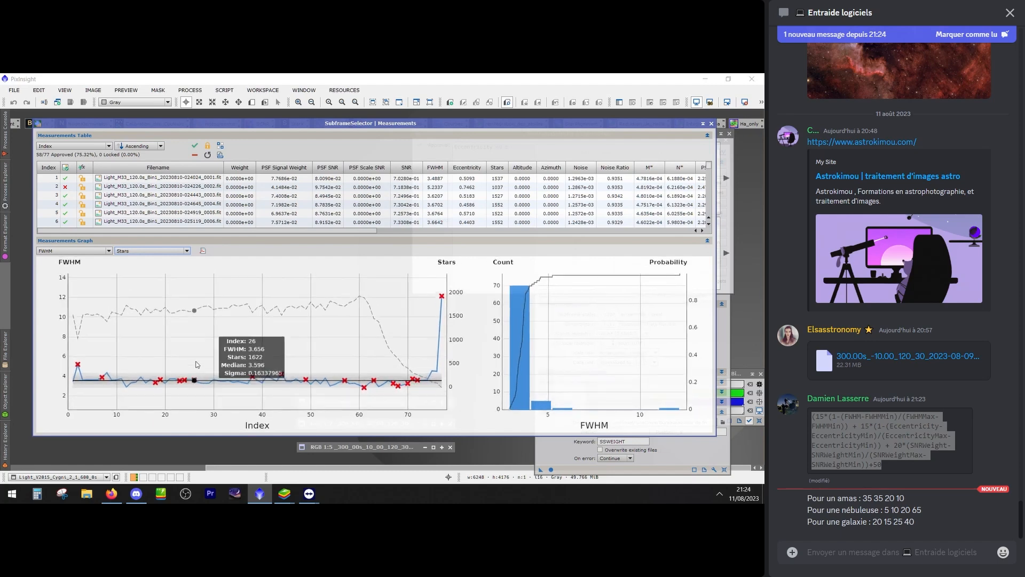
scroll(203, 329, "down", 3)
scroll(201, 349, "down", 5)
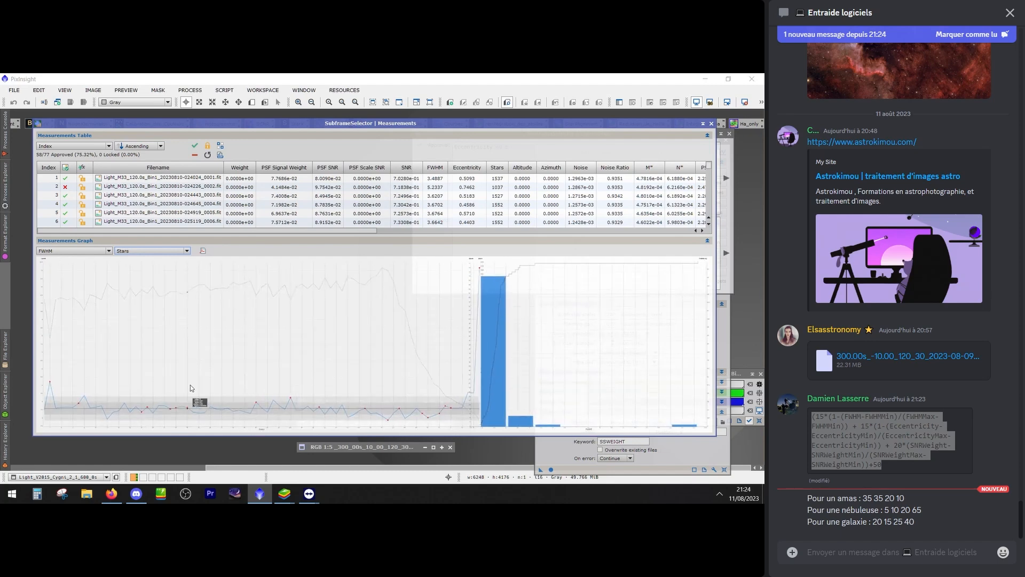
scroll(192, 389, "up", 4)
scroll(191, 389, "up", 2)
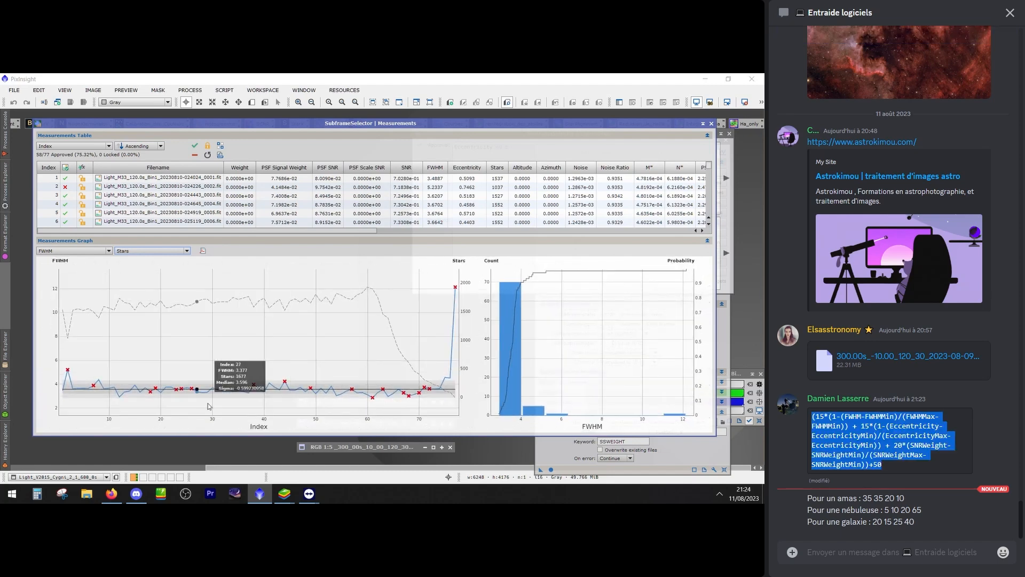
Hide the Discord chat, bring the whole measurements graph back into view, and set its secondary measurement to FWHM
left_click_drag(581, 121, 598, 225)
left_click(1009, 12)
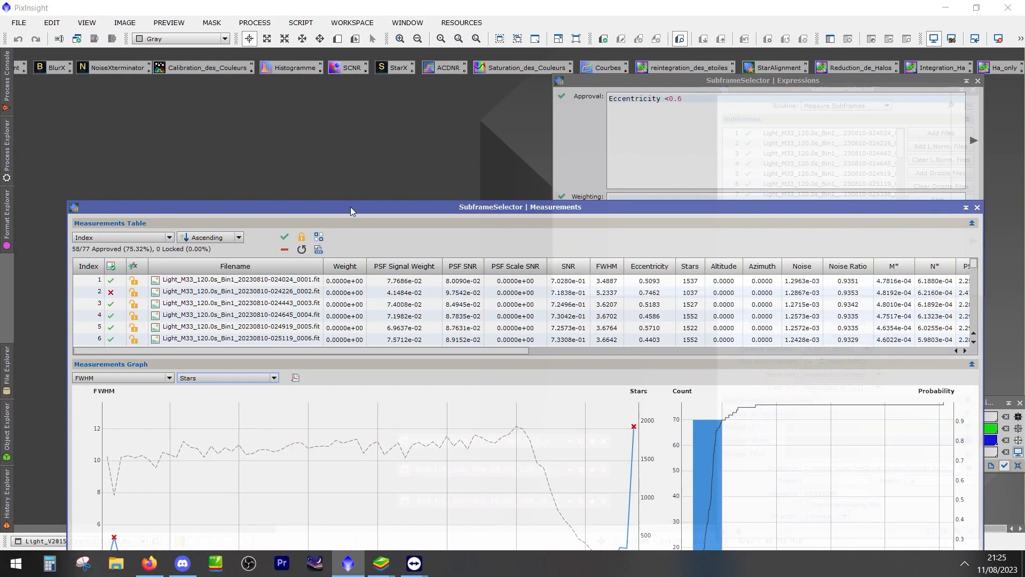
left_click_drag(350, 207, 335, 84)
mouse_move(292, 417)
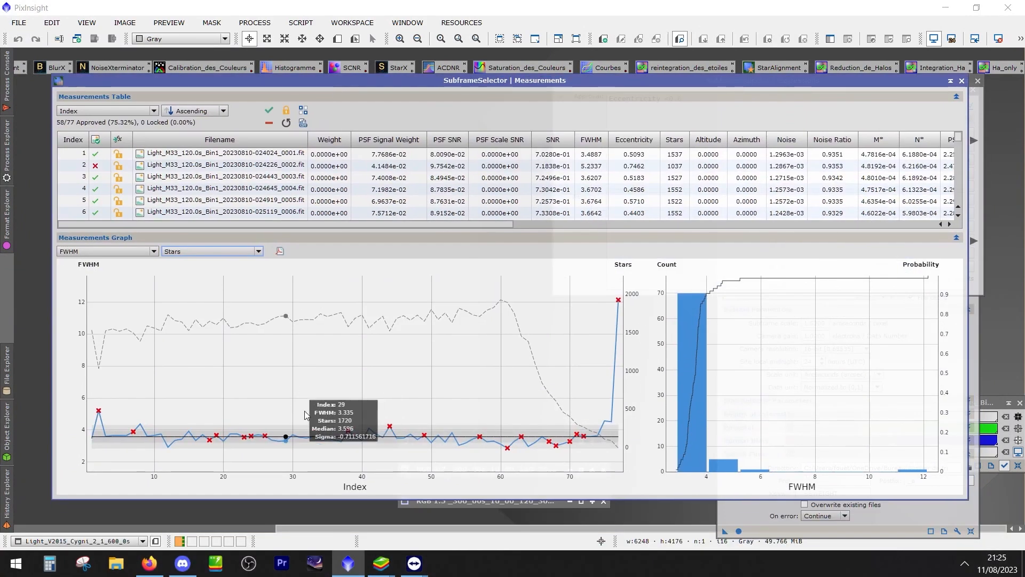
scroll(337, 383, "up", 2)
scroll(320, 381, "down", 6)
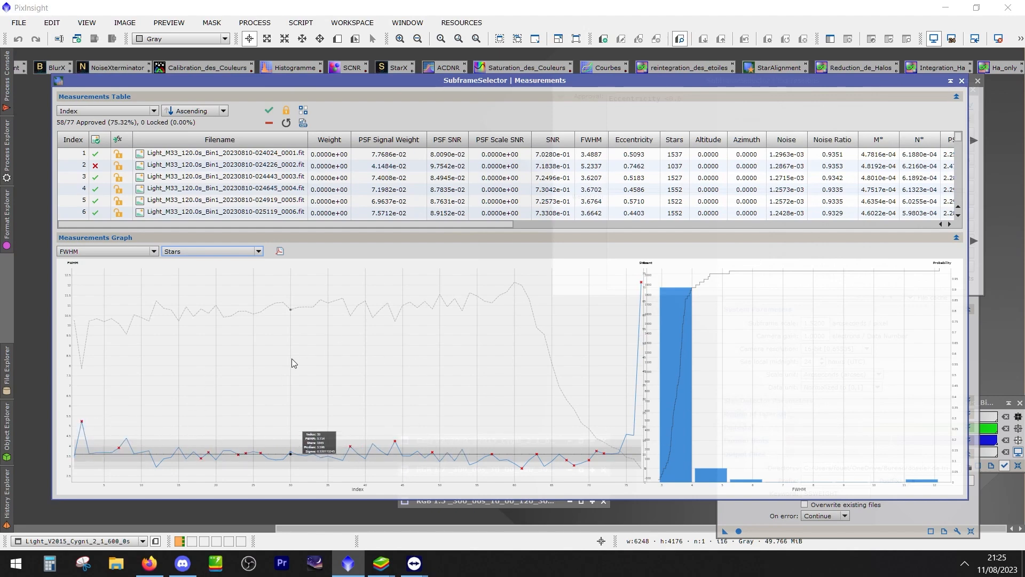
scroll(239, 364, "up", 6)
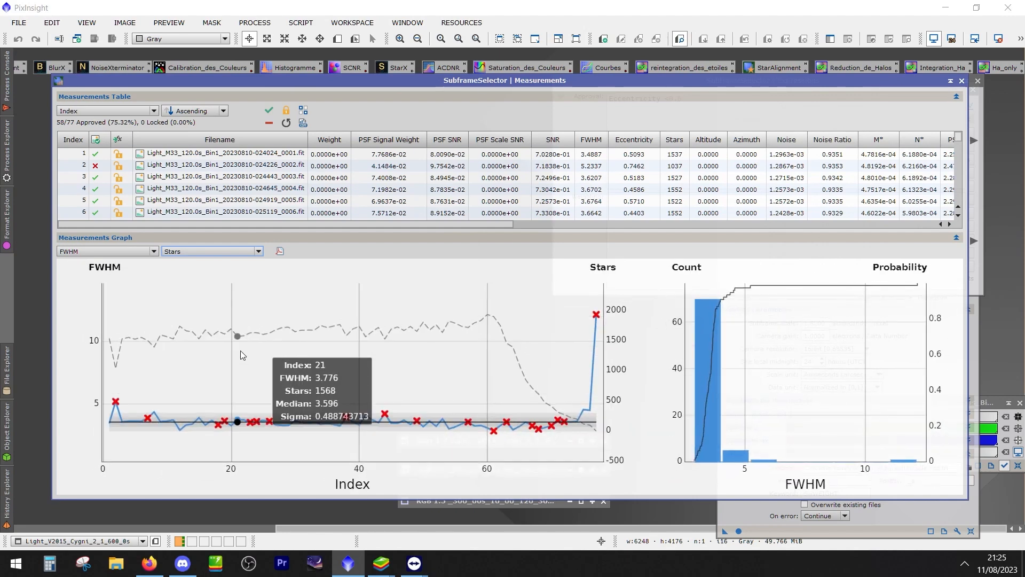
left_click(200, 252)
left_click(179, 302)
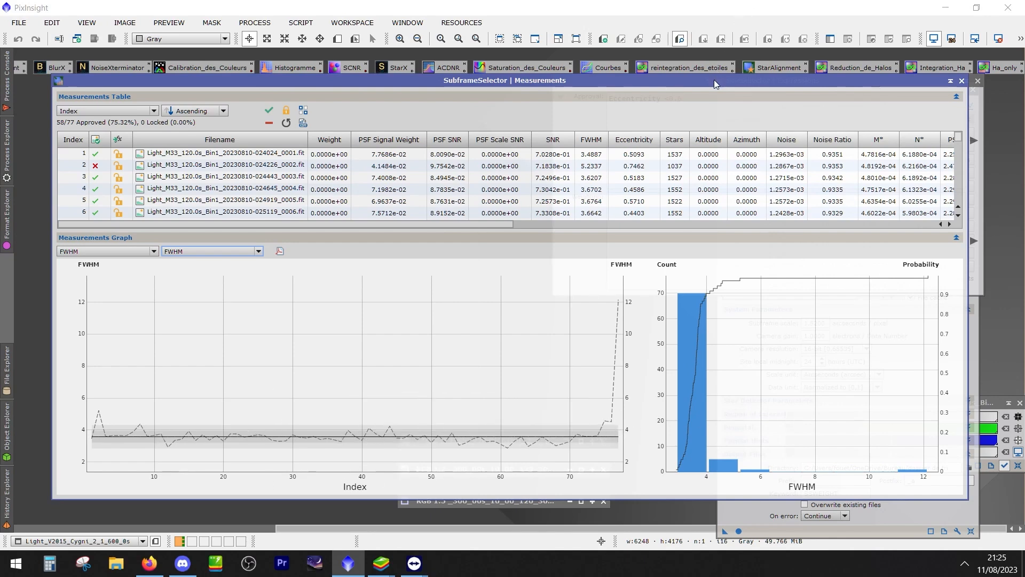
Uncover the Expressions window and extend the approval expression with "&&" and "FWHM =<4" on separate lines
left_click_drag(713, 80, 689, 291)
left_click(698, 100)
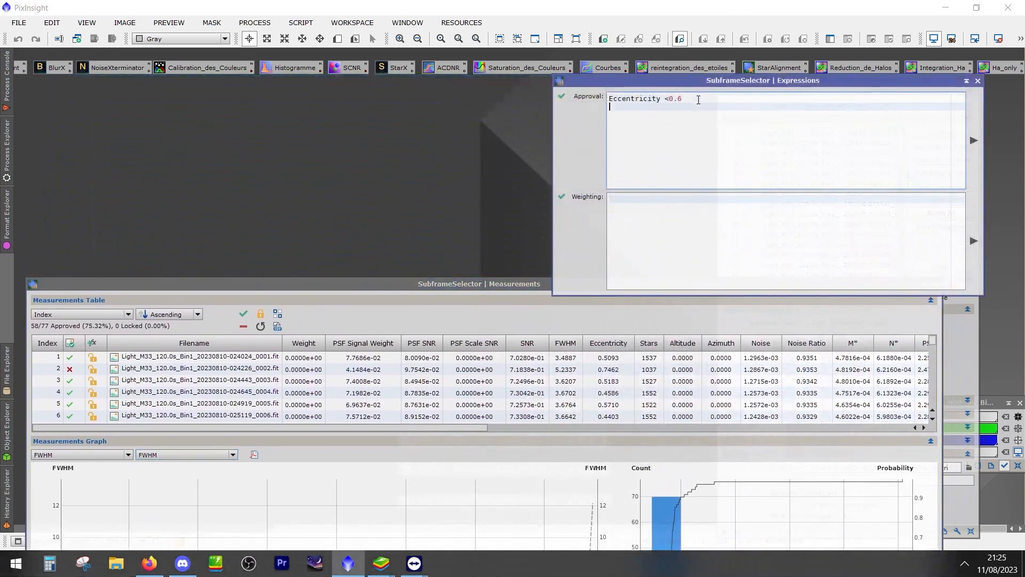
type("&&")
key("Return")
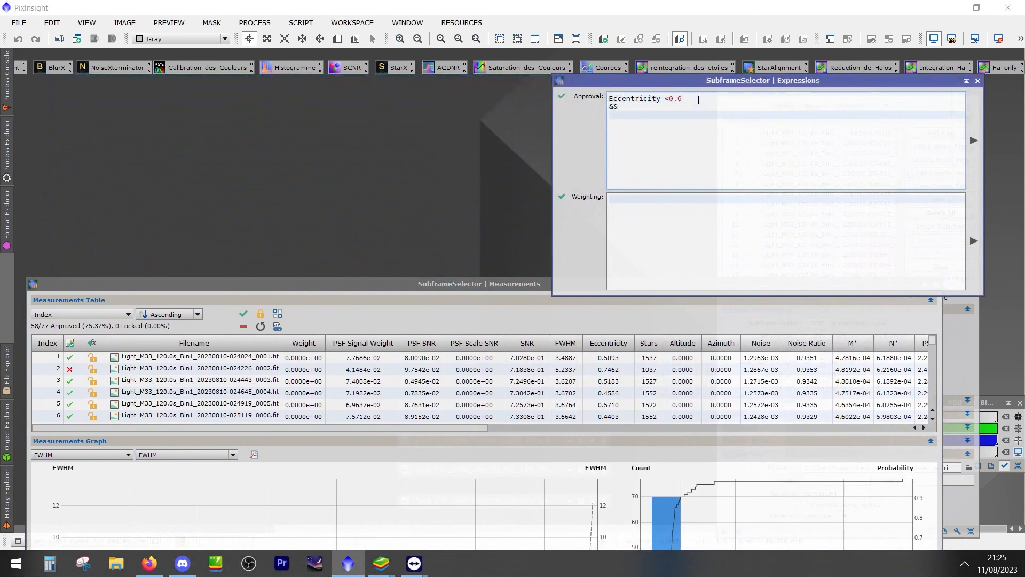
type("FWHM =")
type("<4")
Check the FWHM graph, change the second approval condition to "FWHM =>4", and try to apply the combined expression
left_click_drag(210, 285, 255, 143)
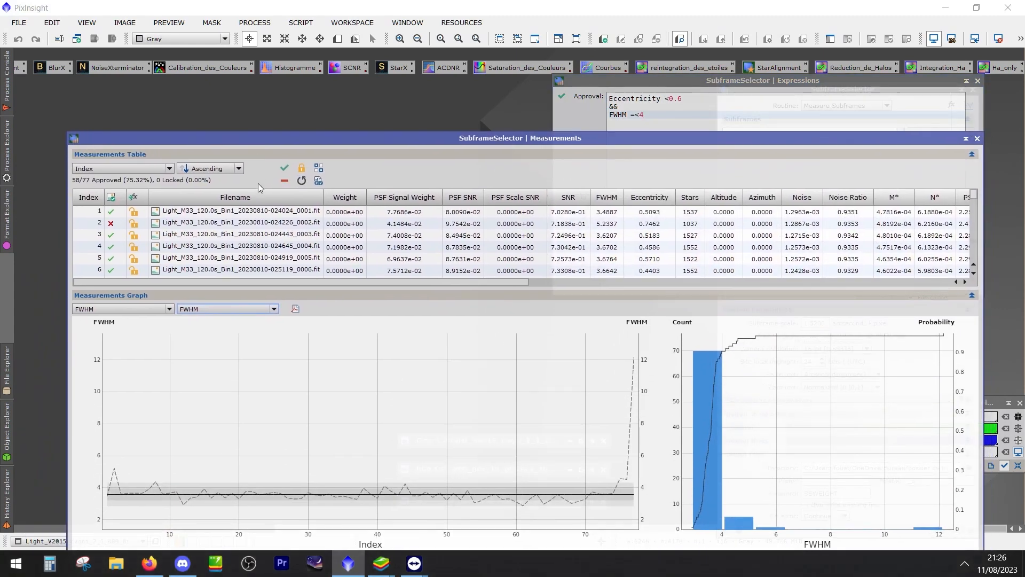
left_click(640, 116)
key("BackSpace")
type(">")
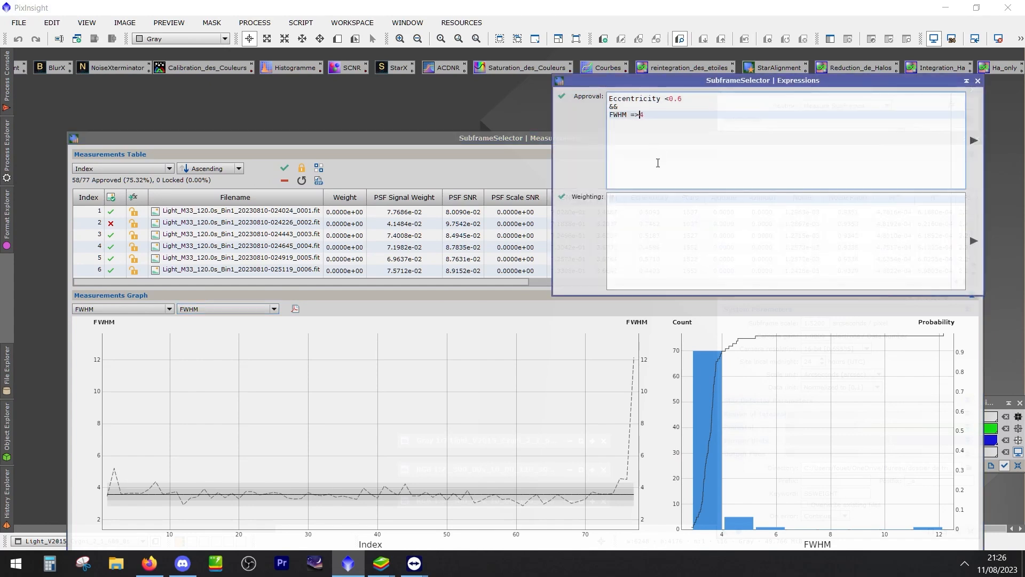
key("BackSpace")
type(">")
left_click(978, 143)
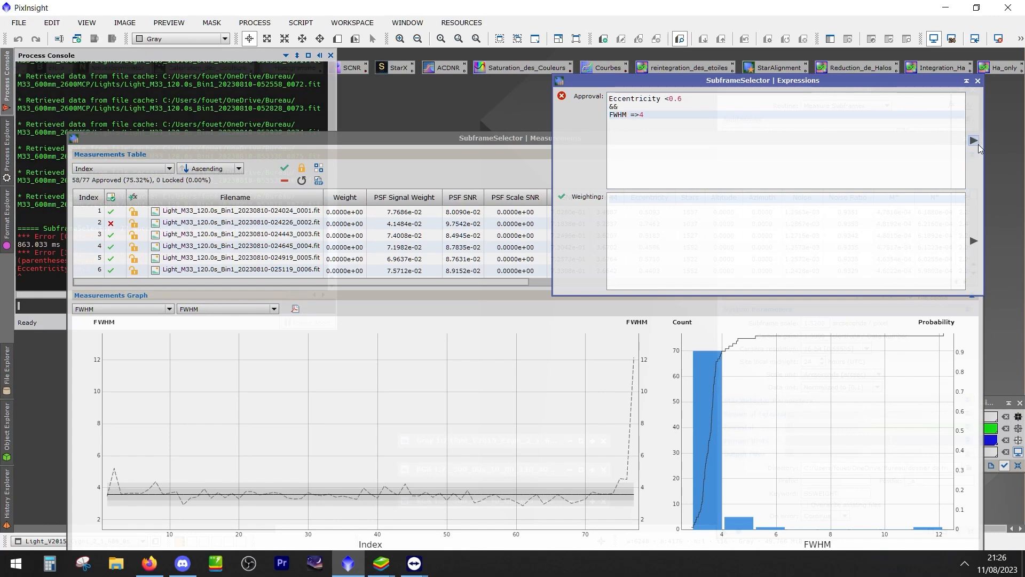
Set the secondary measurement of the FWHM graph to Eccentricity
left_click(227, 309)
left_click(204, 366)
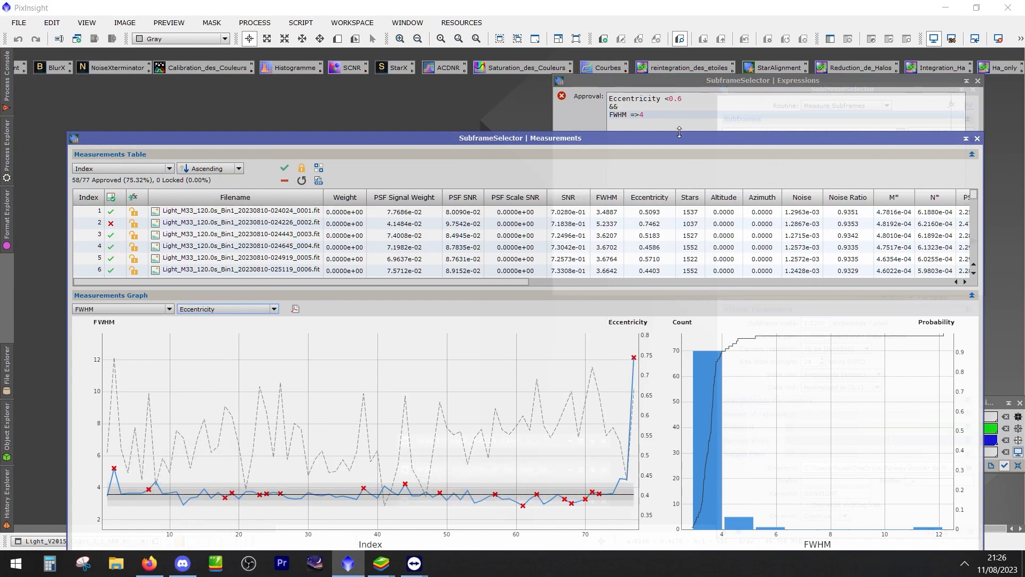
Bring the whole measurements graph into view and inspect the rejected frames' FWHM and eccentricity values along the curve
left_click_drag(678, 140, 668, 63)
mouse_move(625, 290)
mouse_move(617, 406)
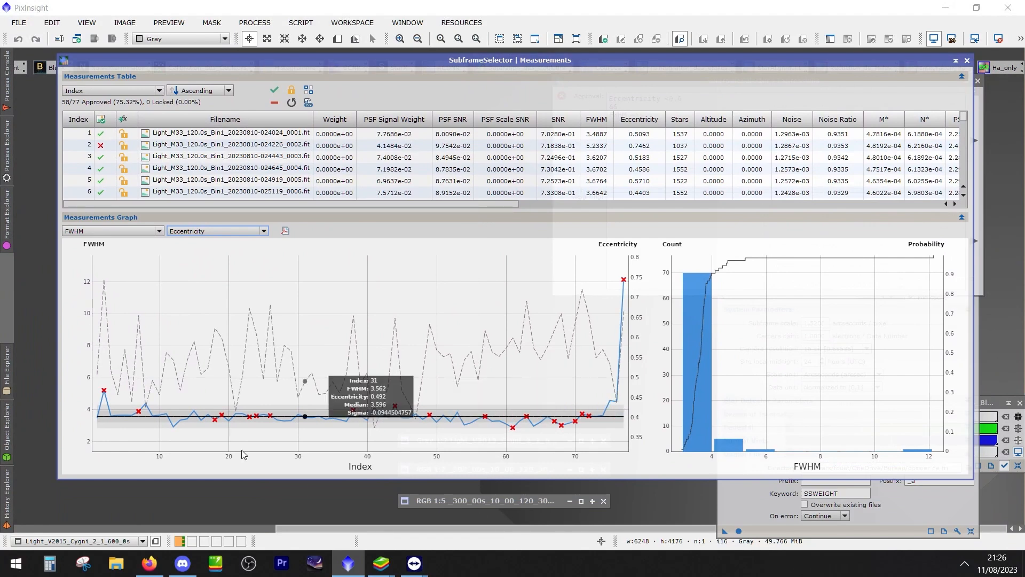
mouse_move(106, 393)
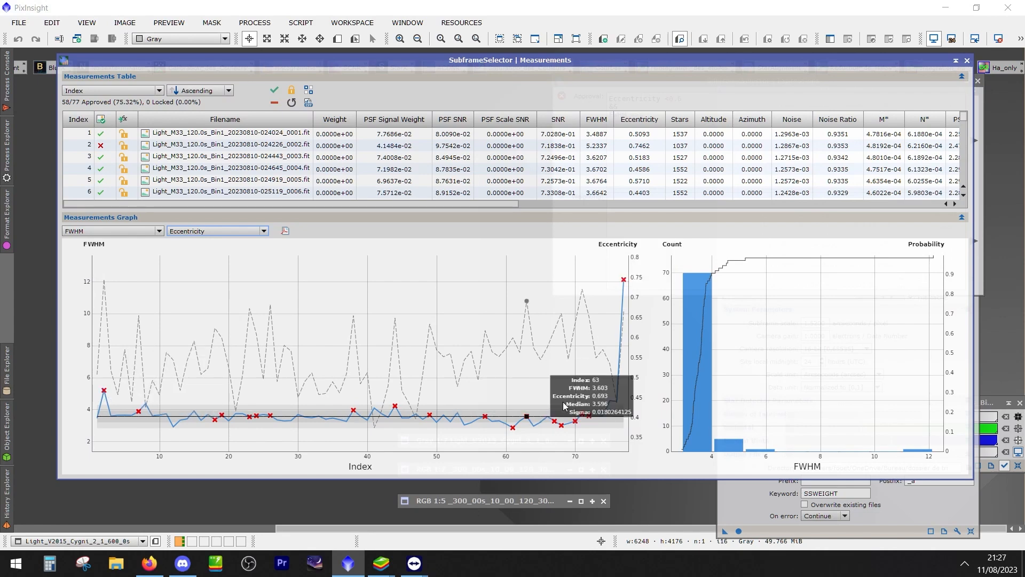
Uncover the Expressions window, try the approval condition "FWHM >4", then correct it to "FWHM <4" and apply the combined expression
left_click(7, 81)
left_click_drag(136, 63, 280, 168)
mouse_move(1, 81)
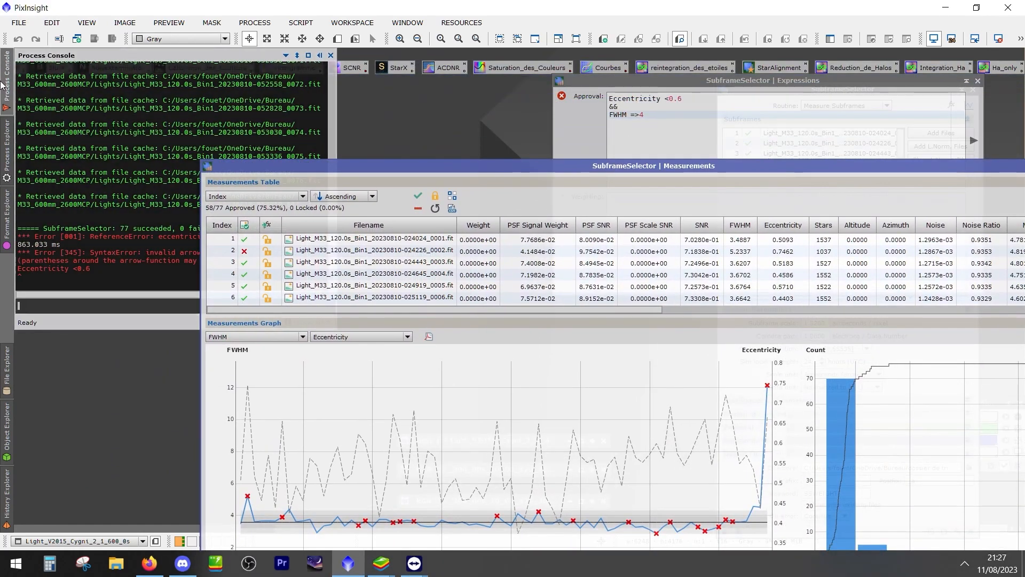
left_click(637, 114)
key("BackSpace")
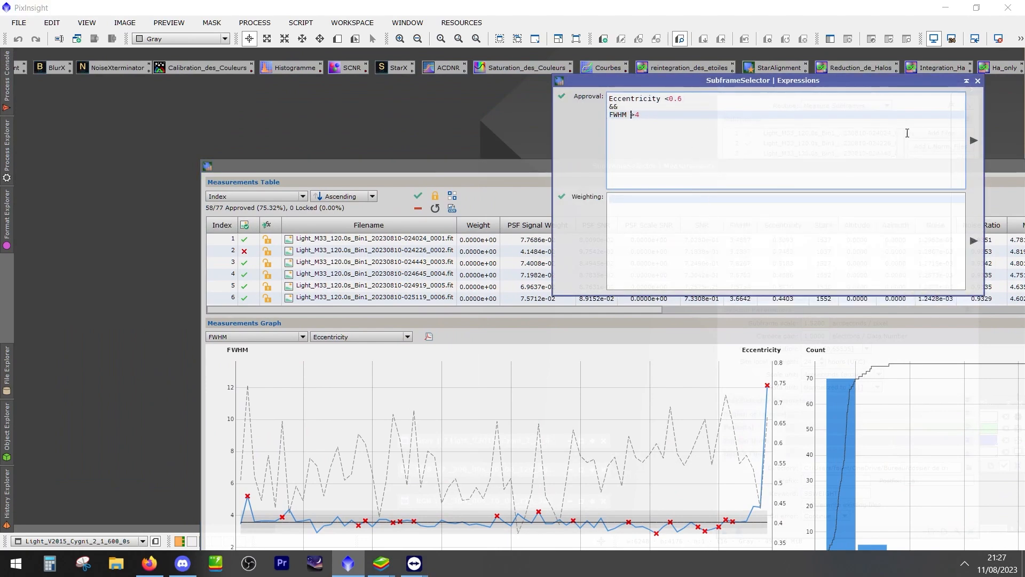
left_click(973, 140)
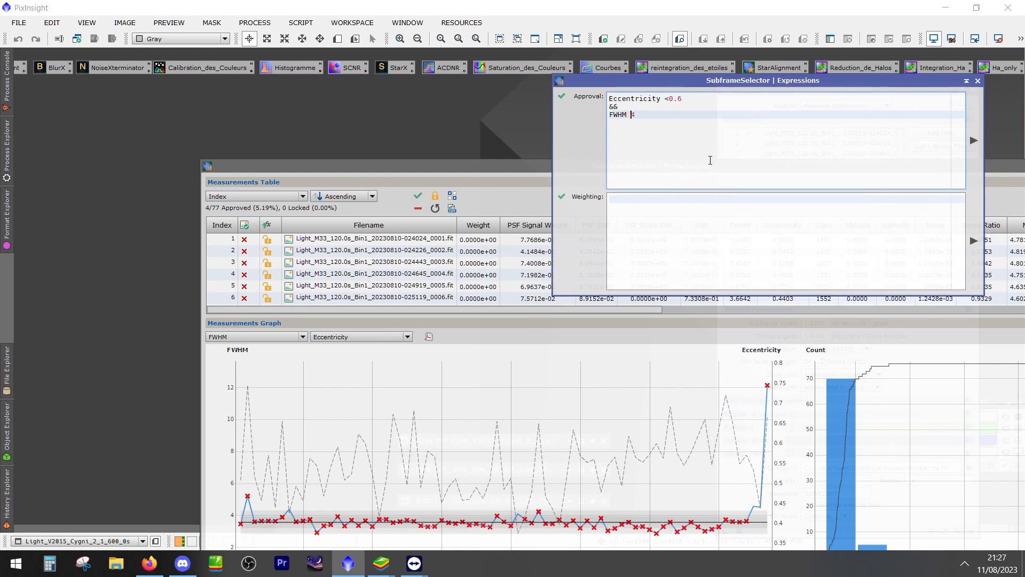
left_click(972, 141)
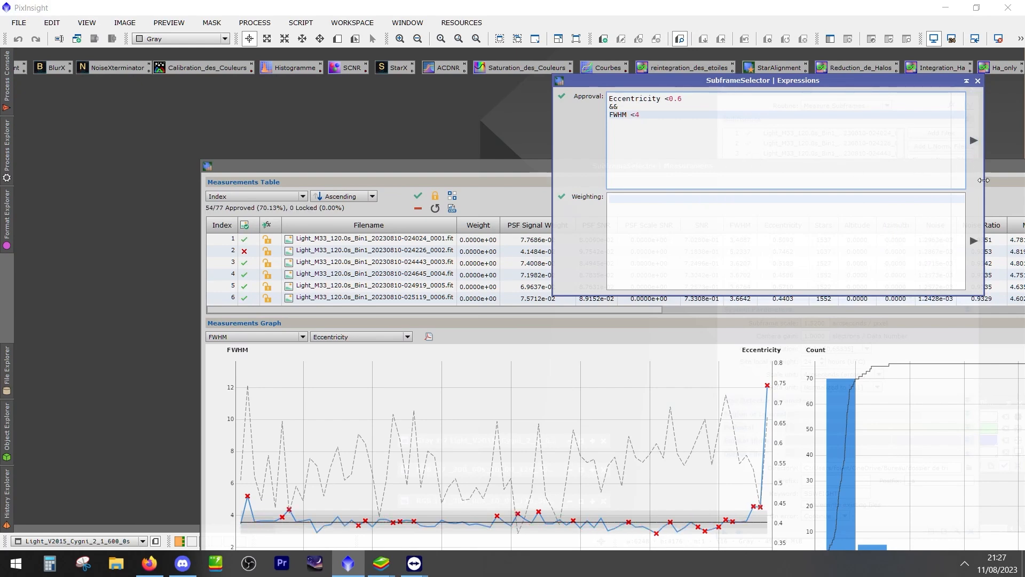
Bring the Measurements window back into full view and review the approved and rejected frames in its table and FWHM graph
left_click_drag(462, 173, 337, 163)
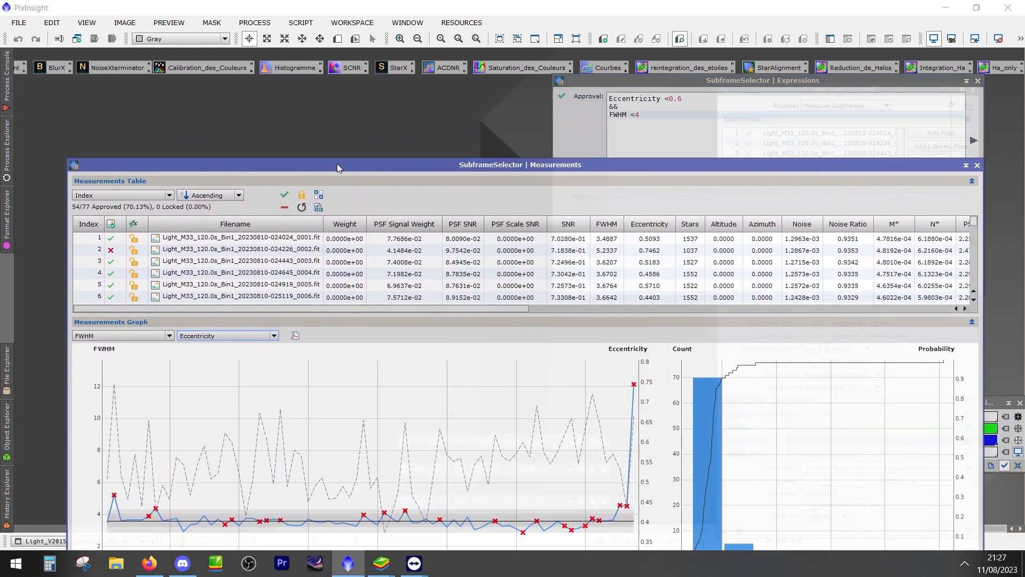
left_click_drag(620, 81, 635, 64)
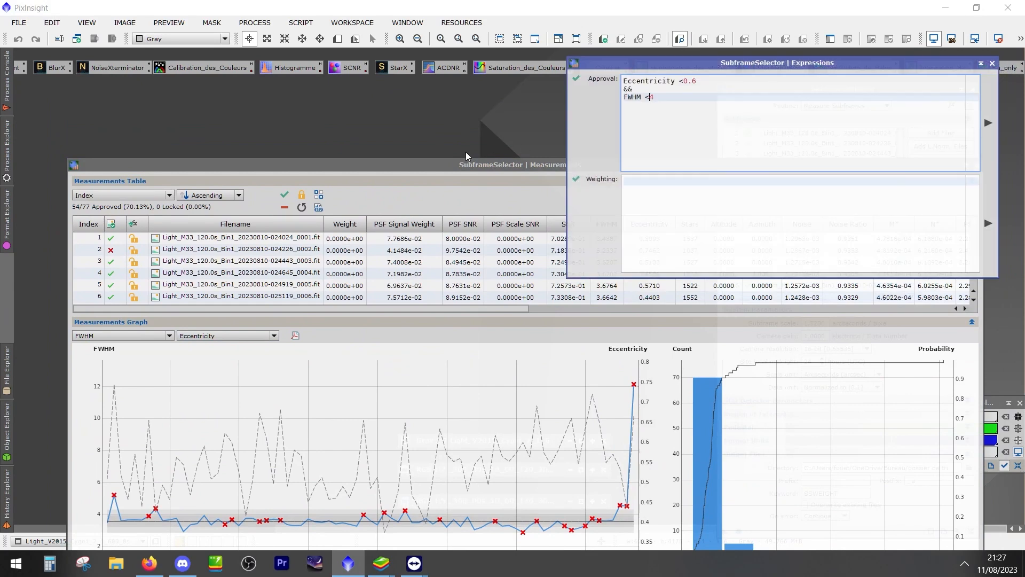
left_click_drag(476, 164, 453, 83)
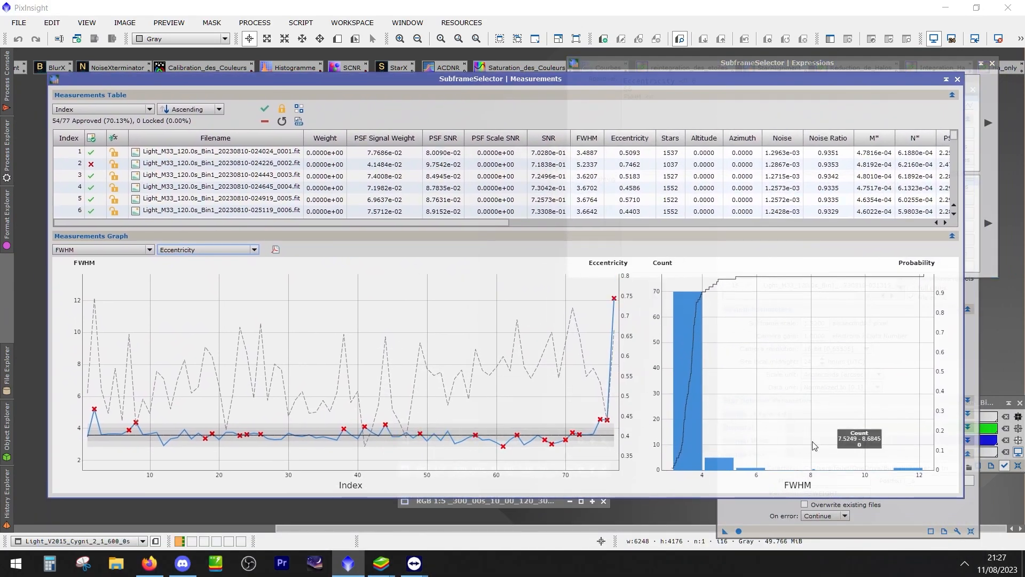
scroll(101, 181, "down", 14)
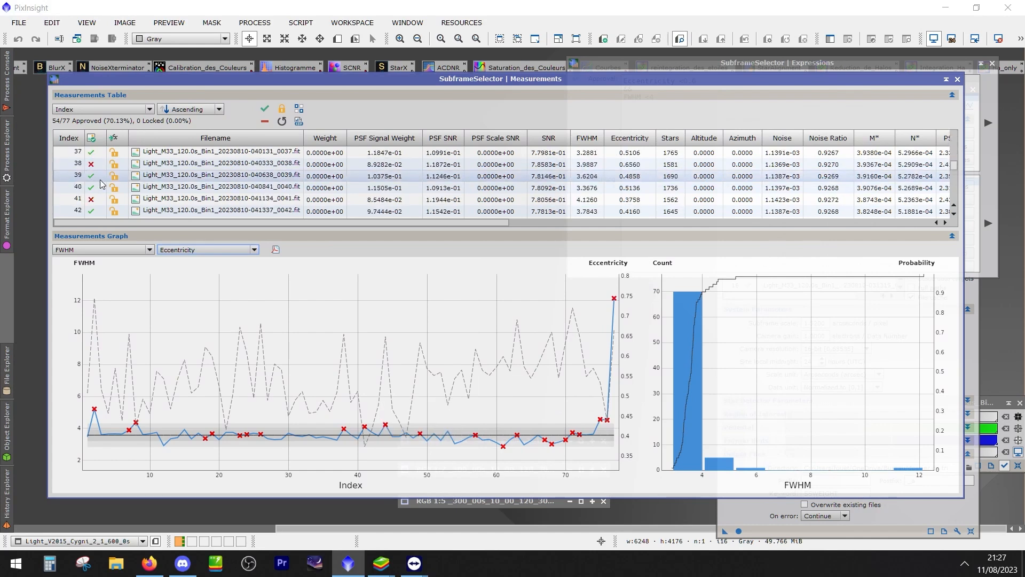
scroll(100, 179, "up", 8)
left_click(111, 249)
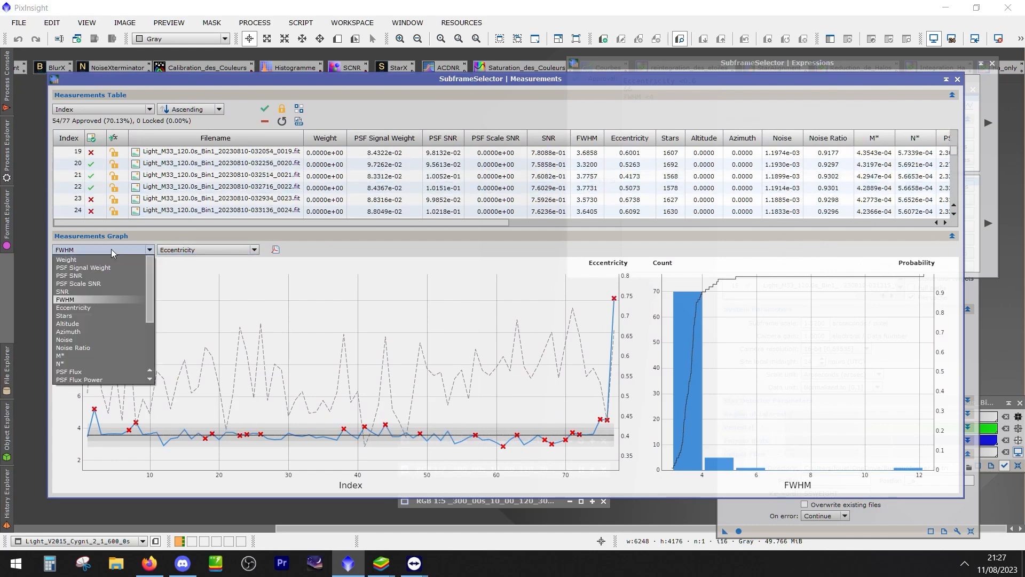
left_click(112, 248)
left_click(112, 247)
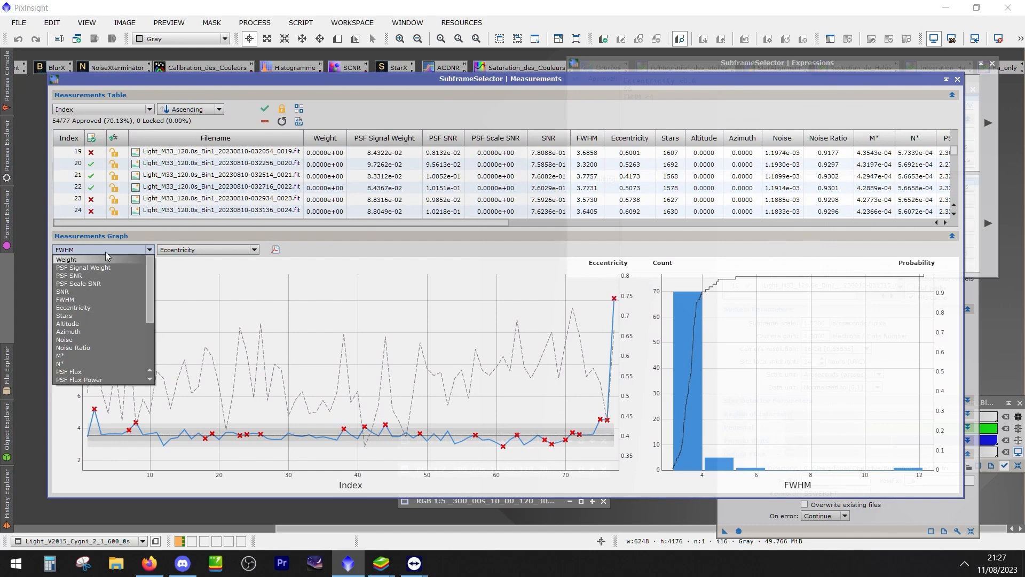
left_click(104, 249)
Uncover the main SubframeSelector window, set its routine to Output Subframes, and run it to write out the approved frames
left_click_drag(892, 78, 780, 157)
left_click_drag(938, 57, 520, 341)
left_click(843, 92)
left_click(837, 107)
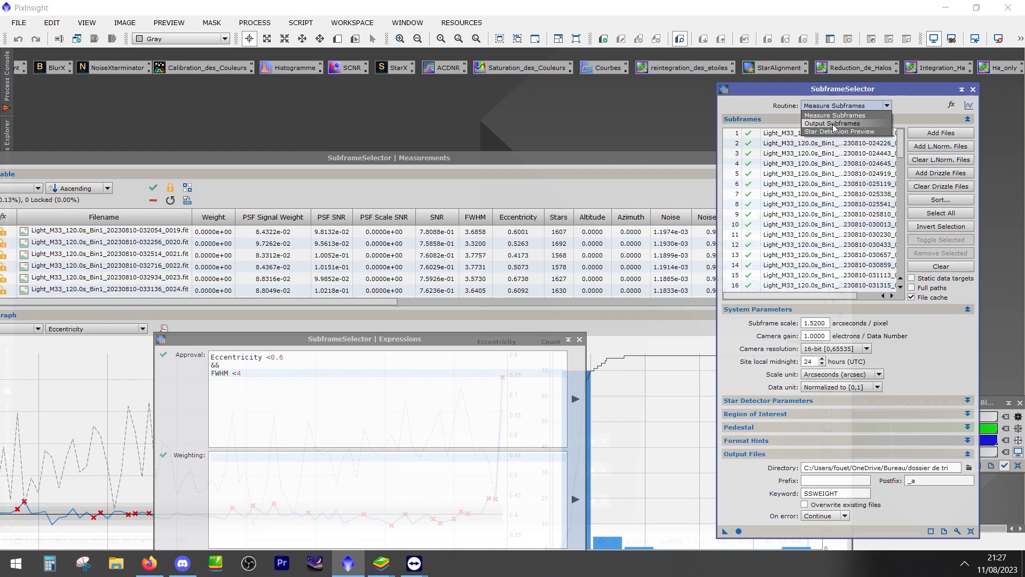
left_click(834, 124)
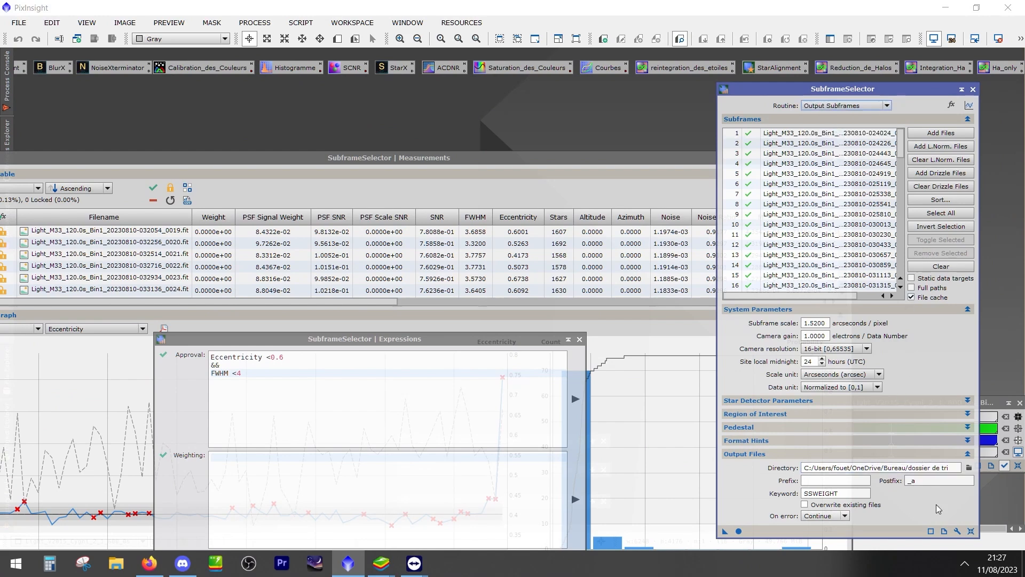
left_click(739, 530)
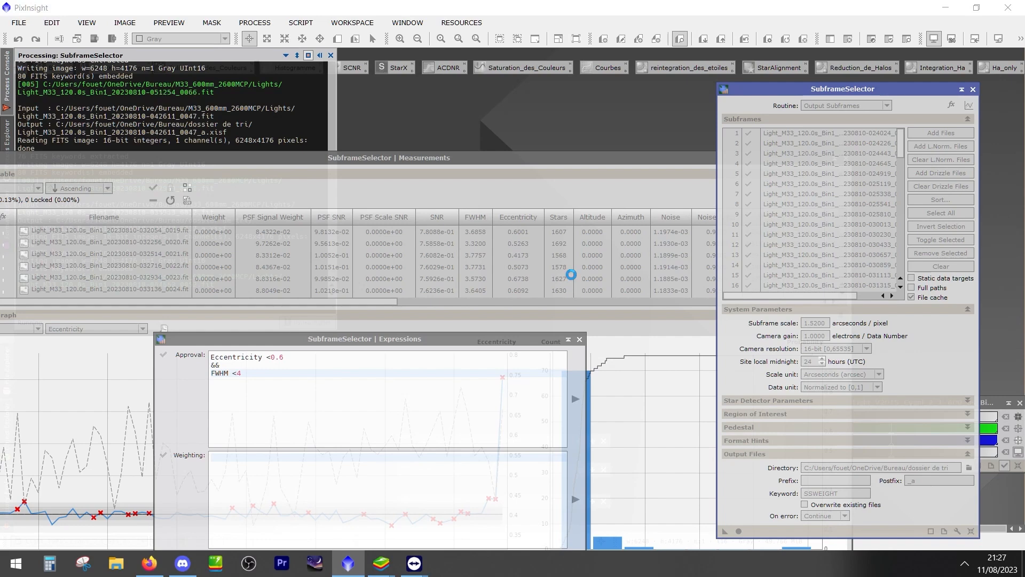
Clear the Expressions window aside and close SubframeSelector
left_click_drag(497, 339, 564, 308)
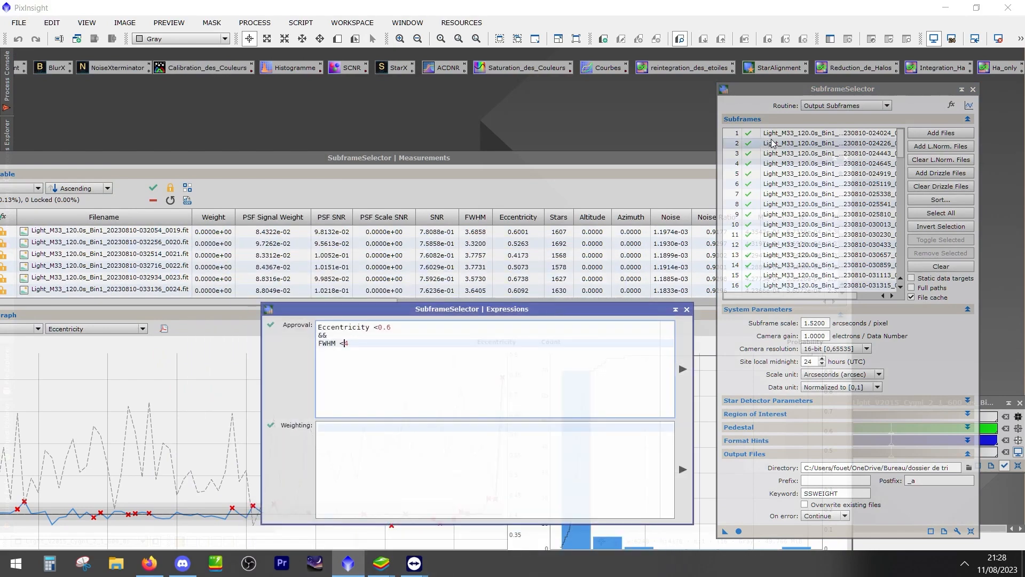
left_click_drag(810, 94, 703, 118)
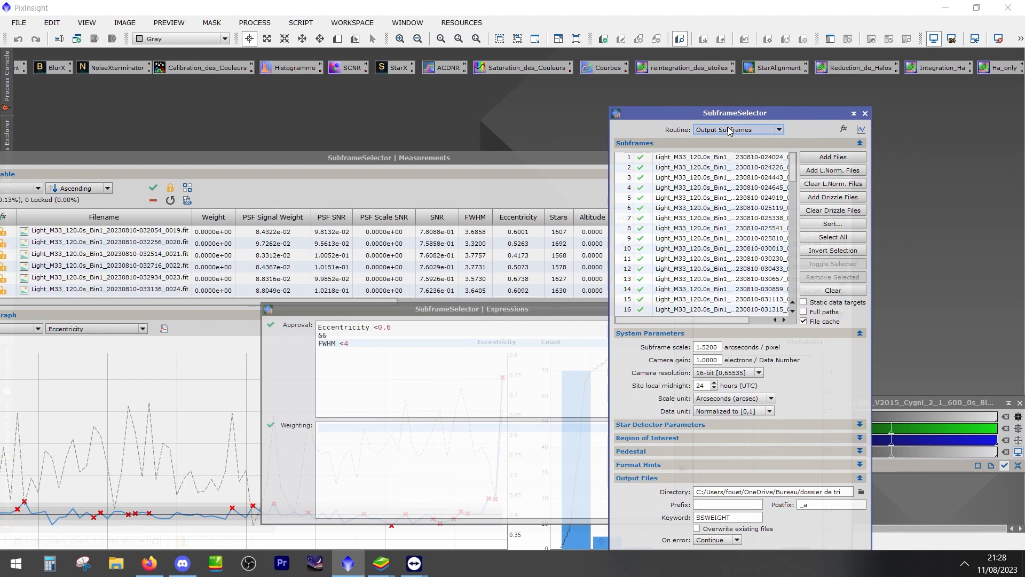
left_click(865, 113)
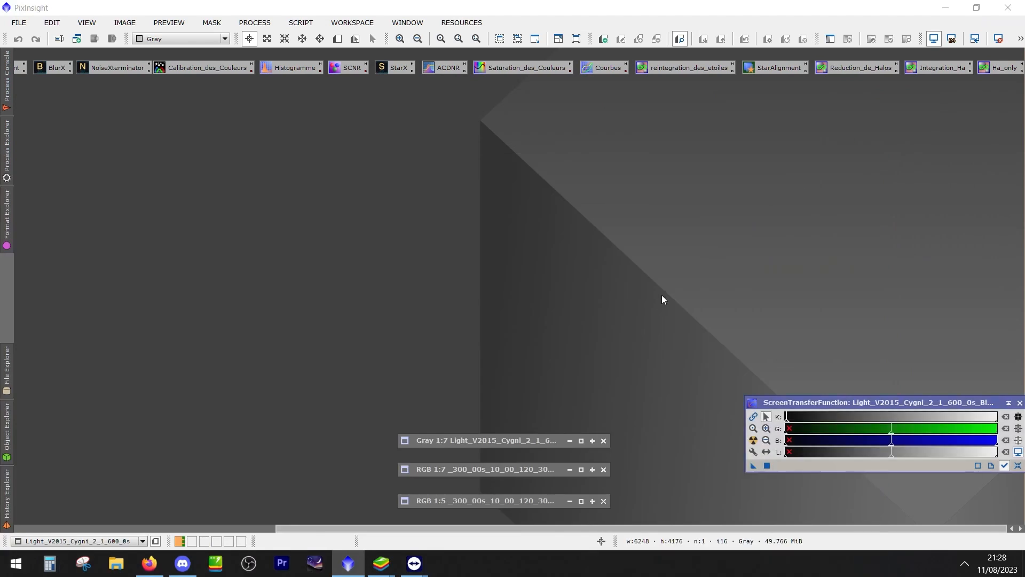
Minimize PixInsight and open the "dossier de tri" folder on the desktop to check the exported frames
left_click(945, 6)
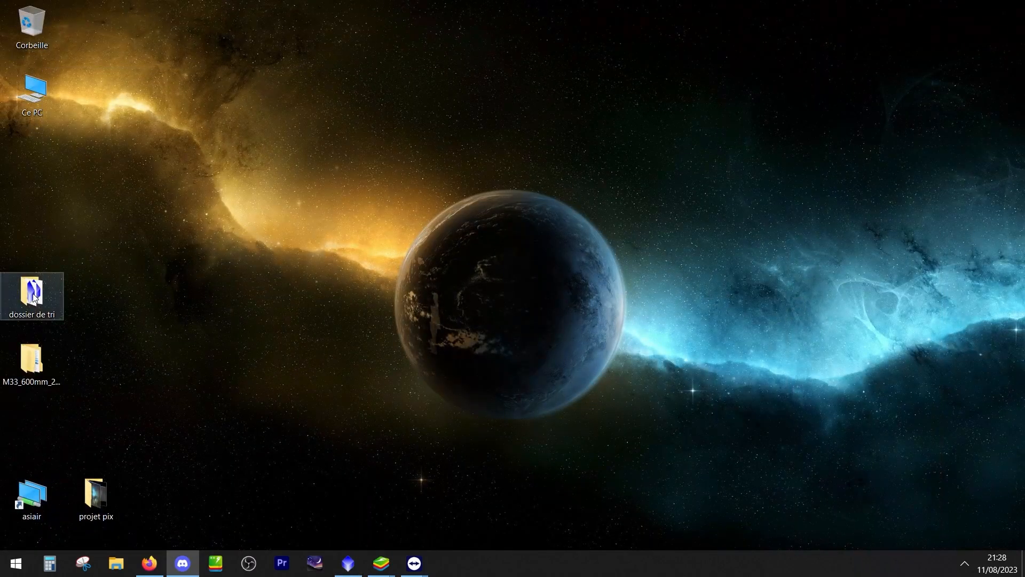
double_click(33, 297)
left_click_drag(349, 167, 484, 89)
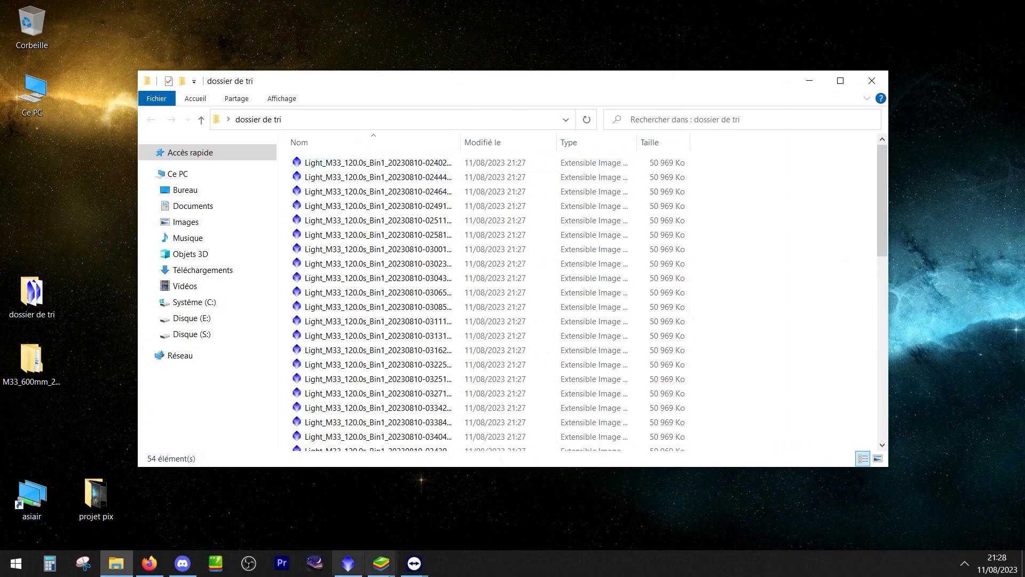
Open the first exported frame in PixInsight, apply an automatic screen stretch to inspect it, and close the image
double_click(384, 163)
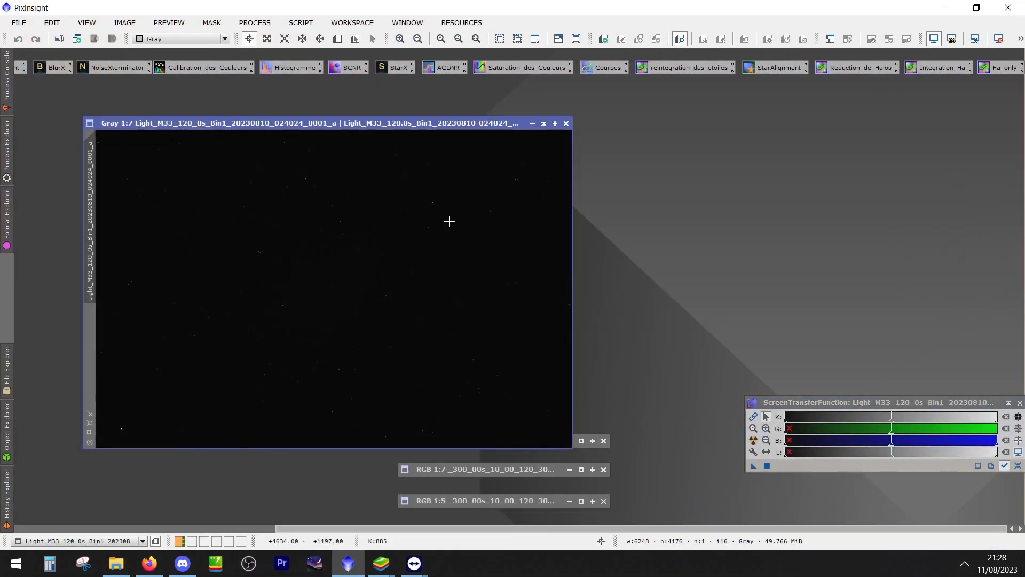
key("ctrl+a")
scroll(373, 277, "down", 1)
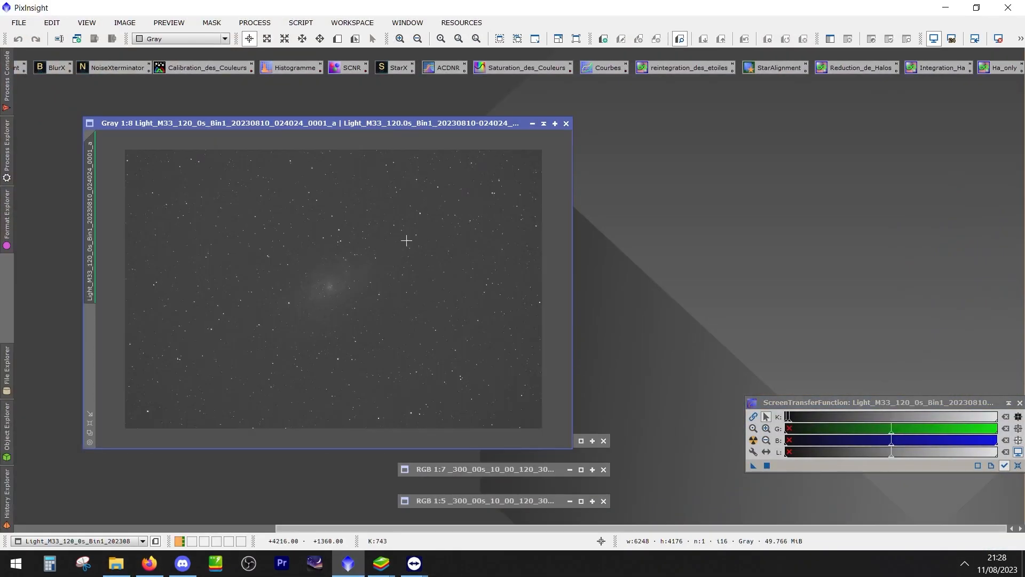
left_click(567, 124)
Open the Blink process from the full process list and place its window clear of the minimized images
left_click(254, 22)
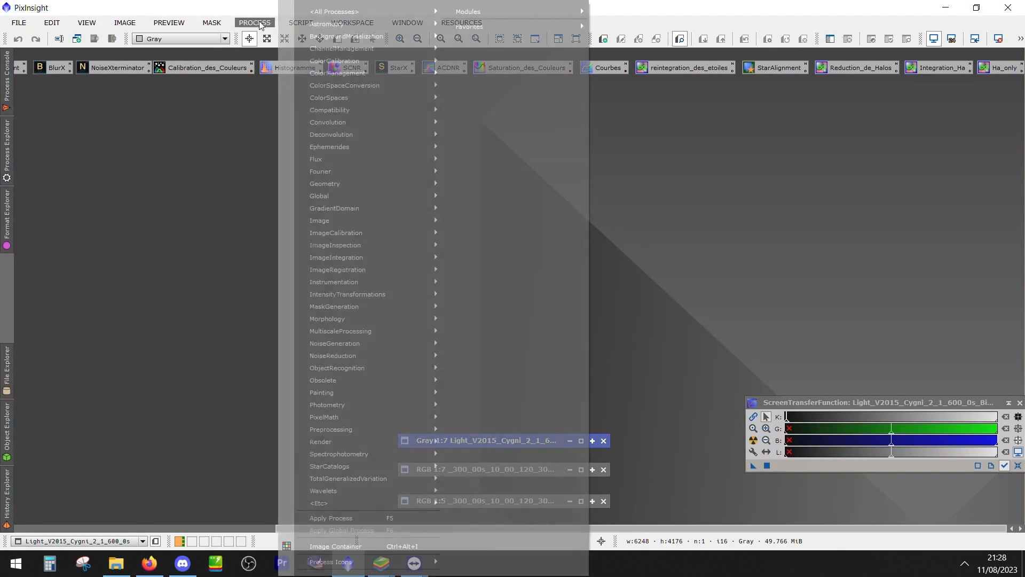
mouse_move(336, 14)
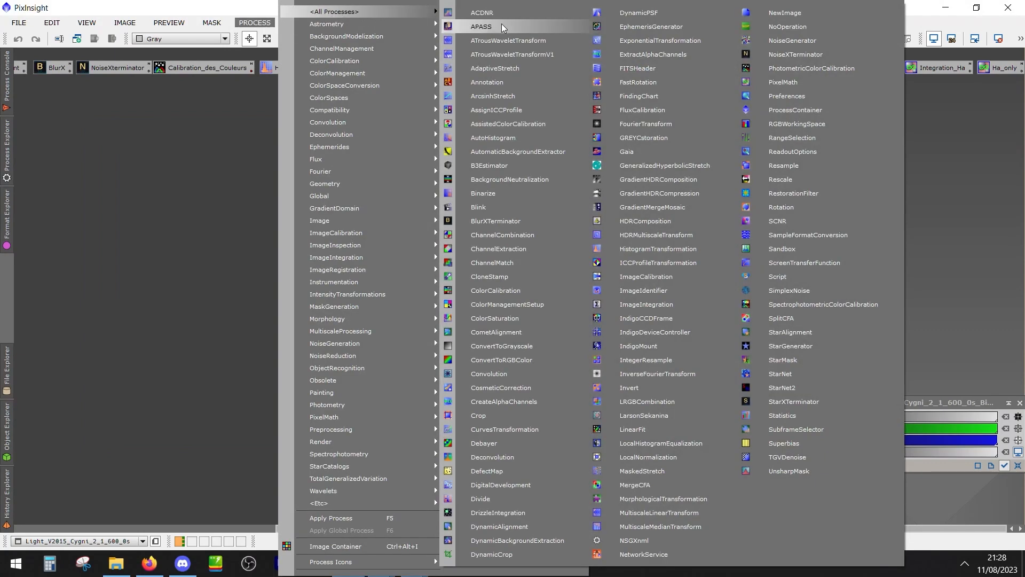
left_click(498, 208)
left_click_drag(543, 226, 248, 95)
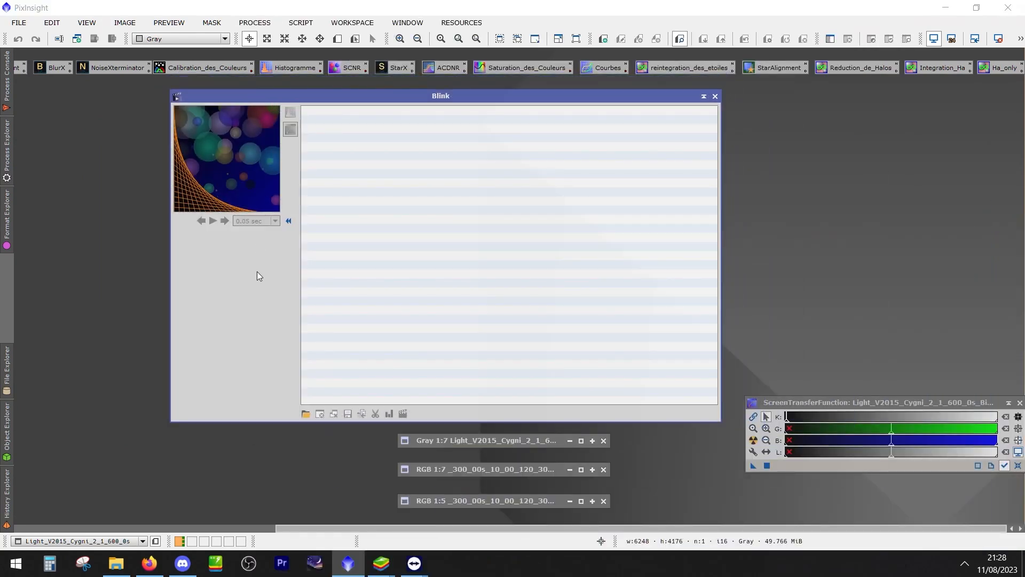
Load all the exported XISF frames from the desktop folder "dossier de tri" into Blink
left_click(305, 414)
left_click(68, 78)
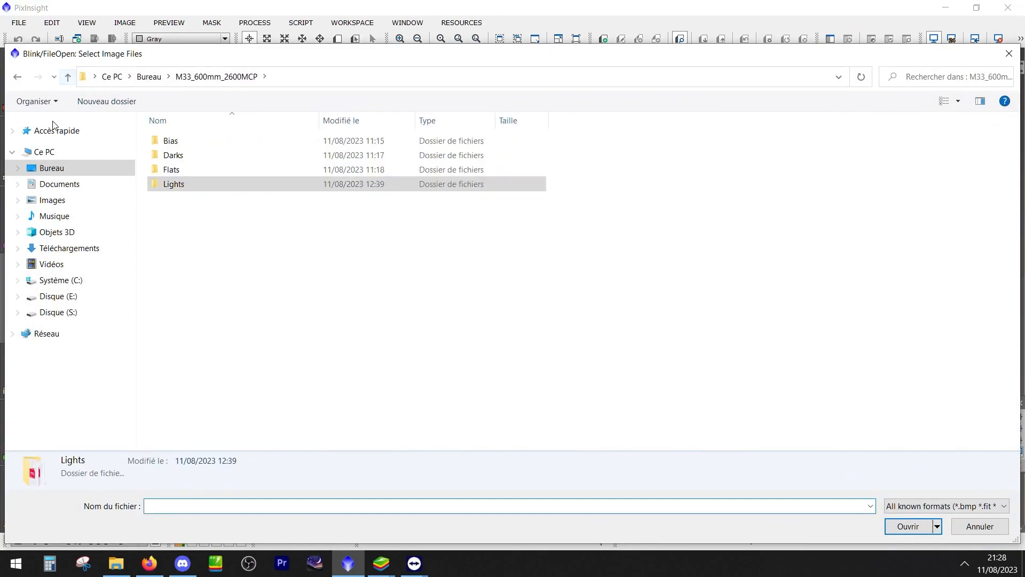
left_click(68, 78)
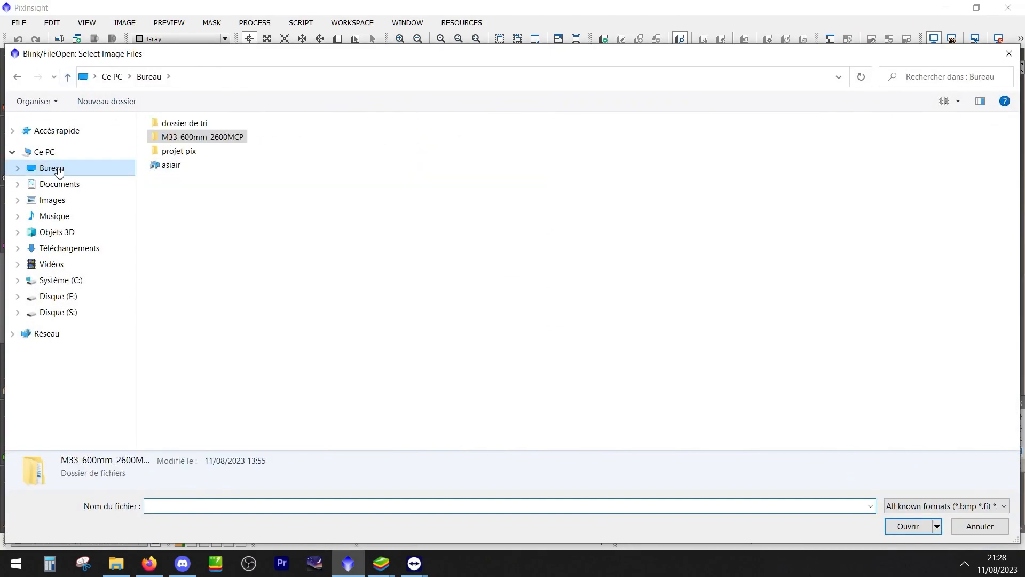
double_click(195, 125)
left_click(207, 170)
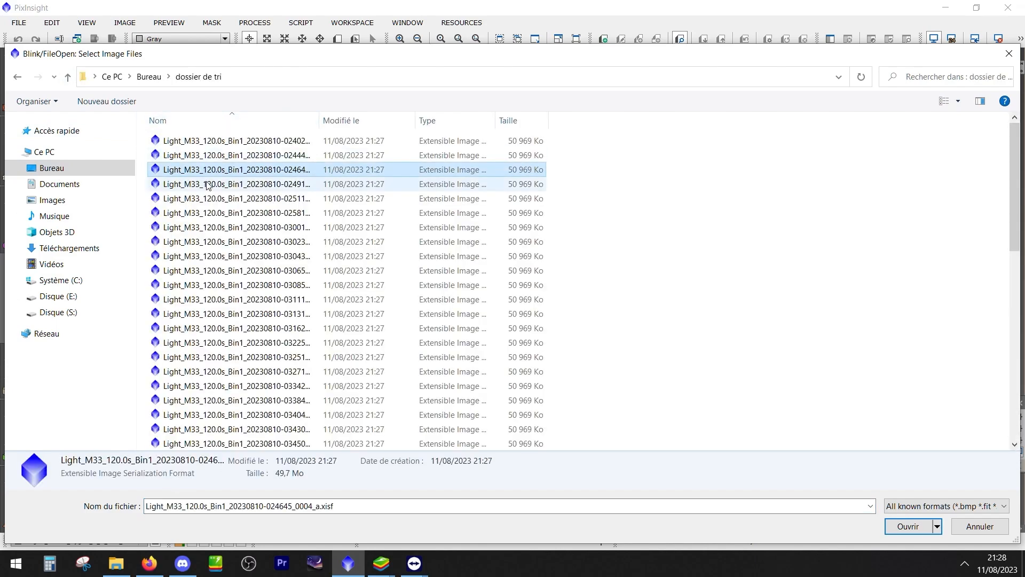
key("ctrl+a")
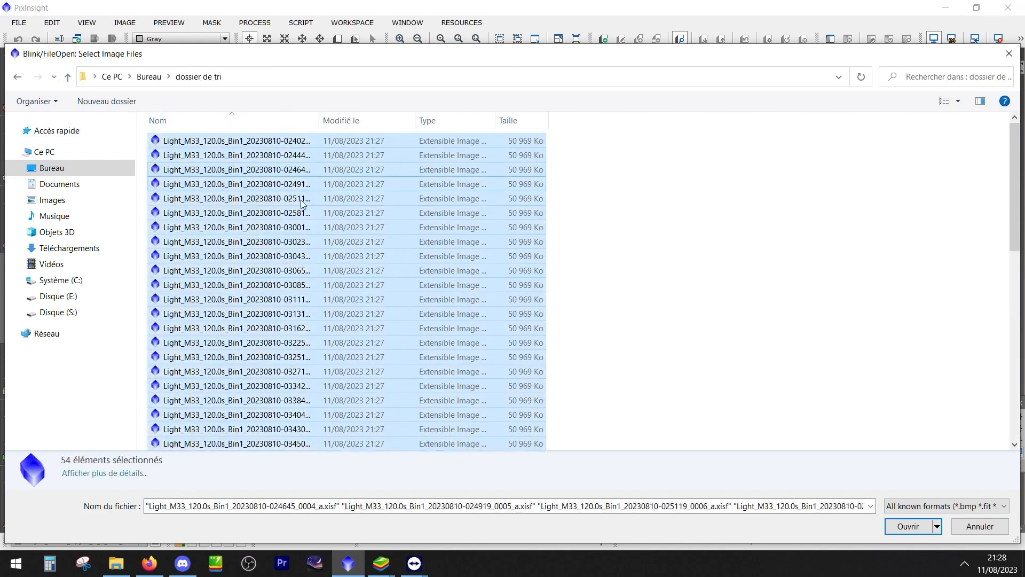
left_click(916, 524)
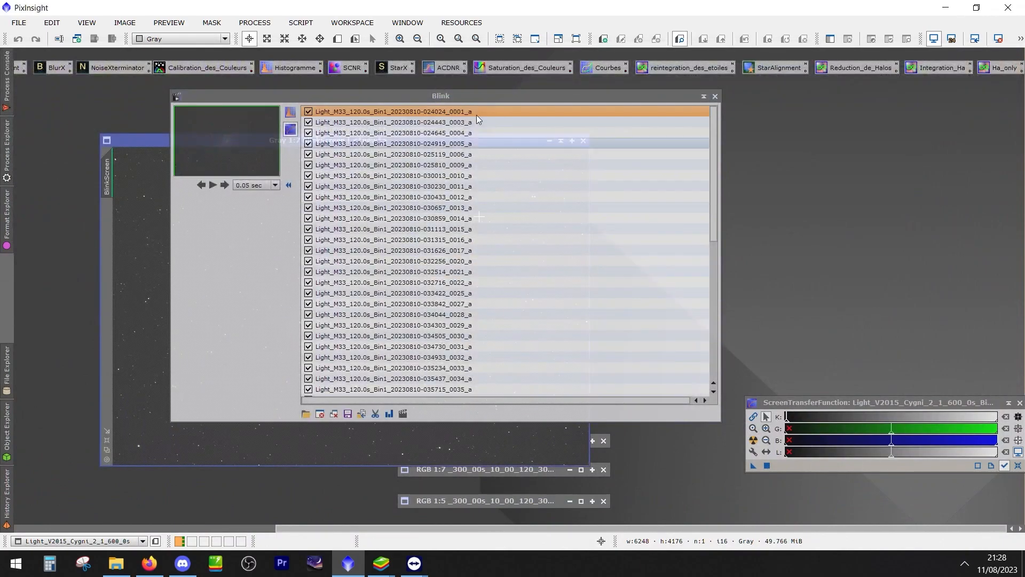
Arrange the BlinkScreen image beside the Blink window and enlarge the image window
left_click_drag(405, 95, 820, 130)
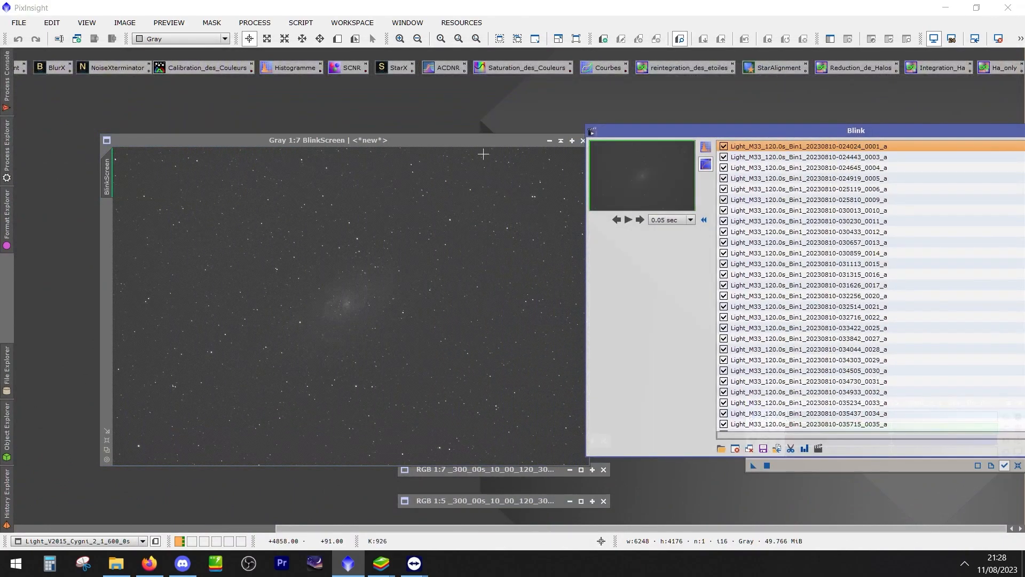
left_click_drag(427, 144, 341, 78)
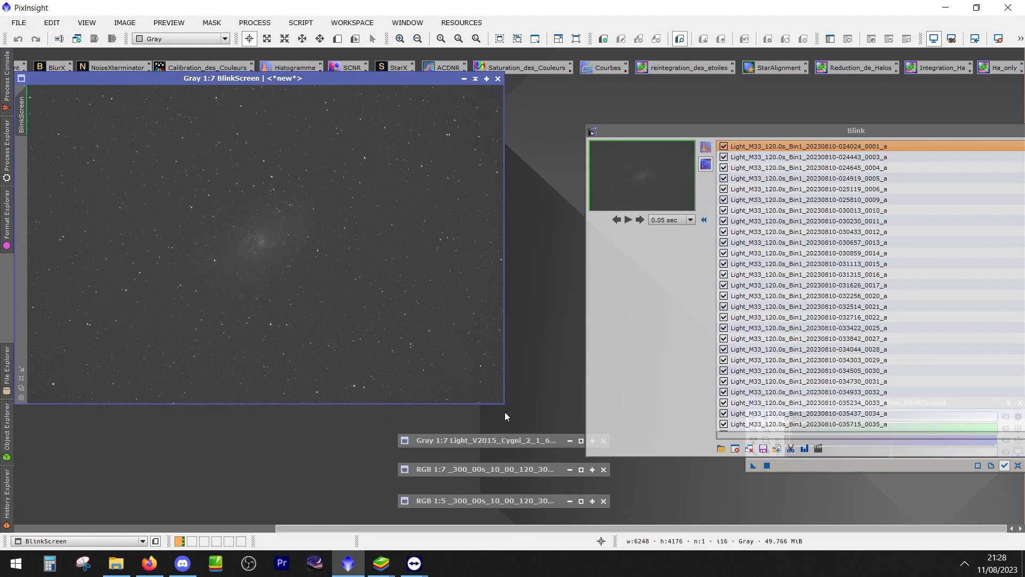
left_click_drag(504, 404, 721, 520)
left_click_drag(673, 132, 806, 127)
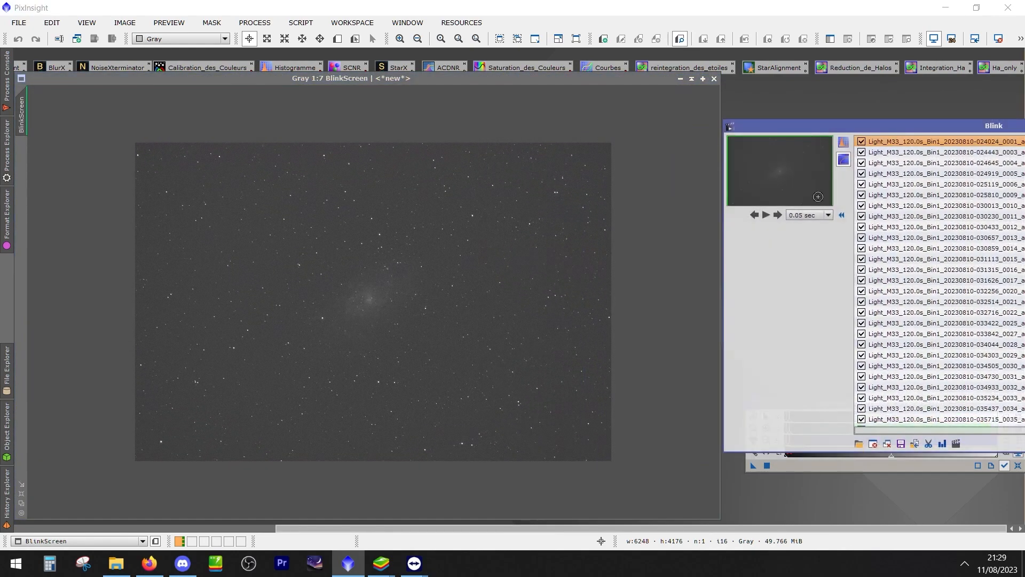
Play the Blink animation of the sorted frames and zoom the BlinkScreen image to 1:6 to check them
left_click(766, 214)
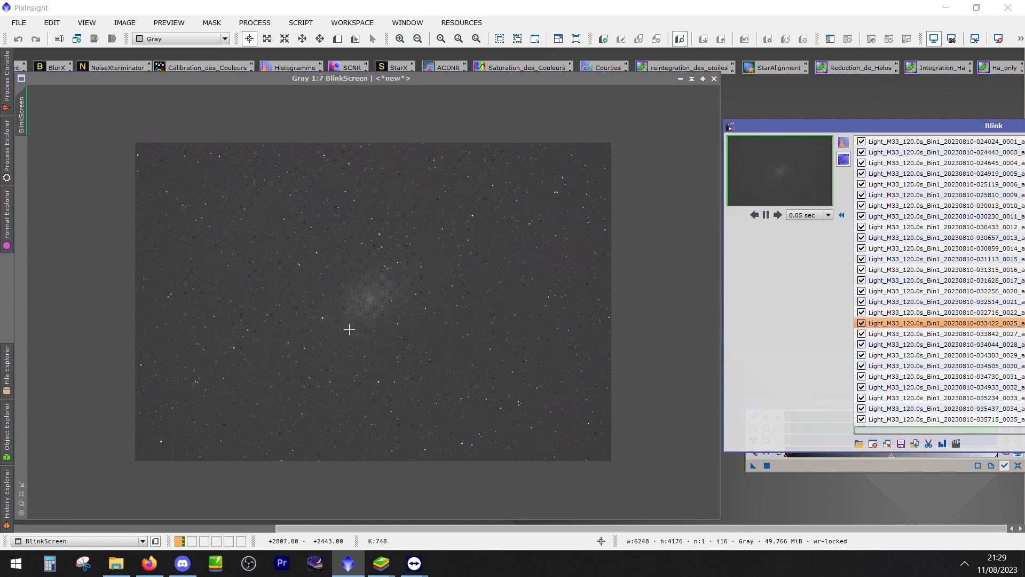
left_click(114, 335)
scroll(373, 340, "down", 2)
scroll(377, 339, "up", 3)
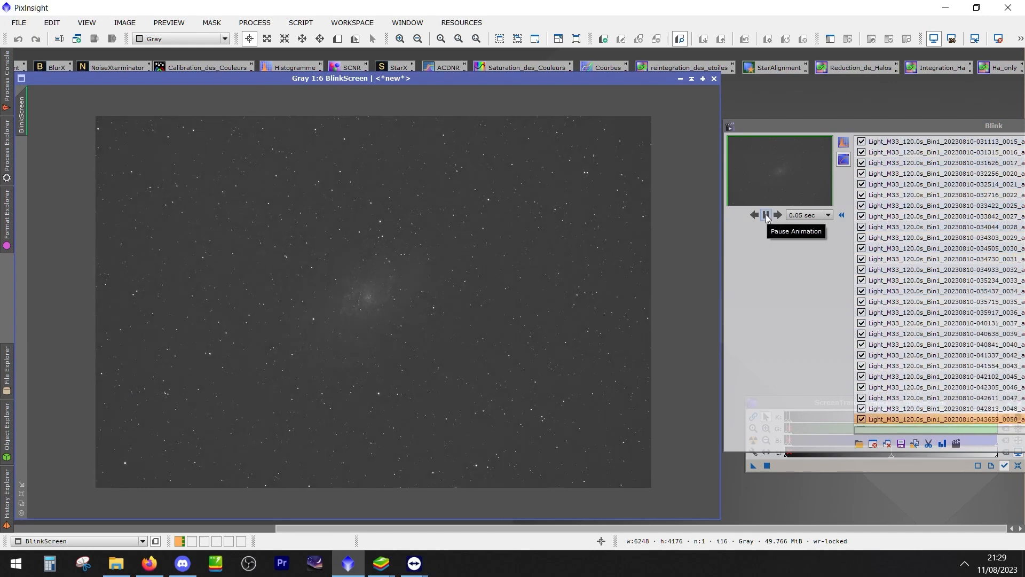
Apply an automatic histogram stretch to the loaded Blink frames and replay the animation to compare them
left_click(766, 216)
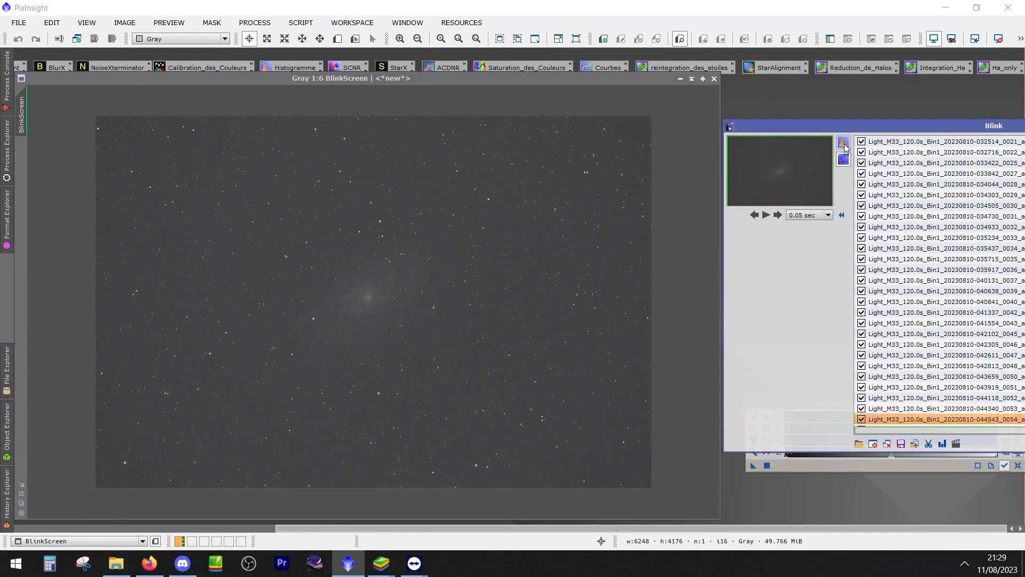
left_click(844, 143)
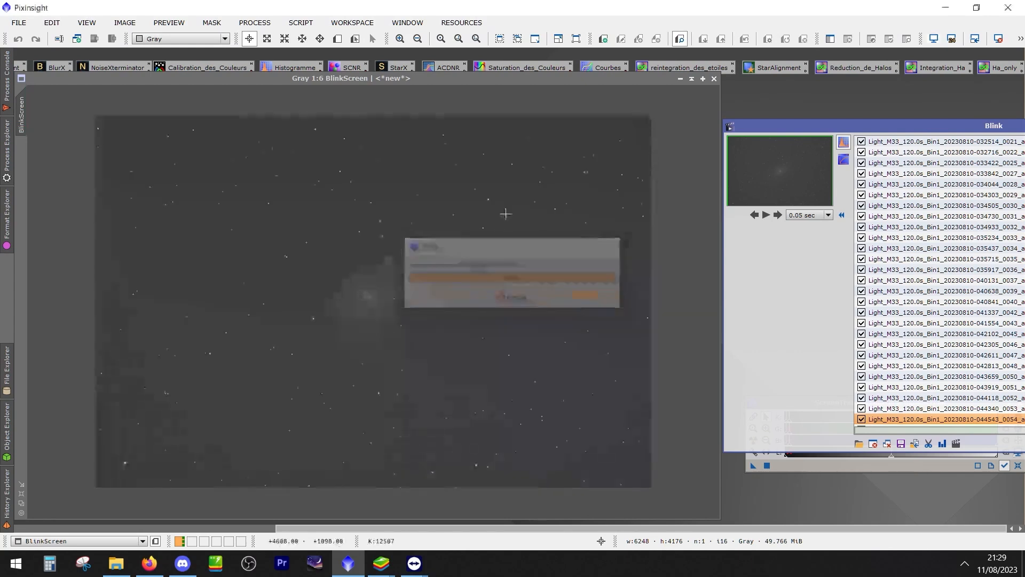
left_click(766, 215)
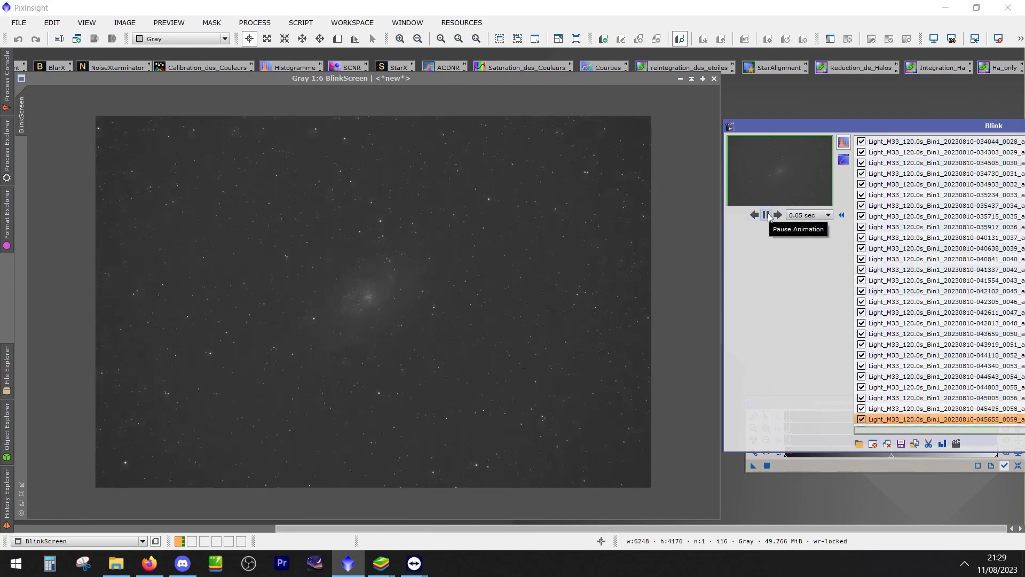
left_click(768, 213)
Slow the Blink animation to 0.30 sec per frame and inspect the playing frames at 1:1 around the galaxy core
left_click(806, 215)
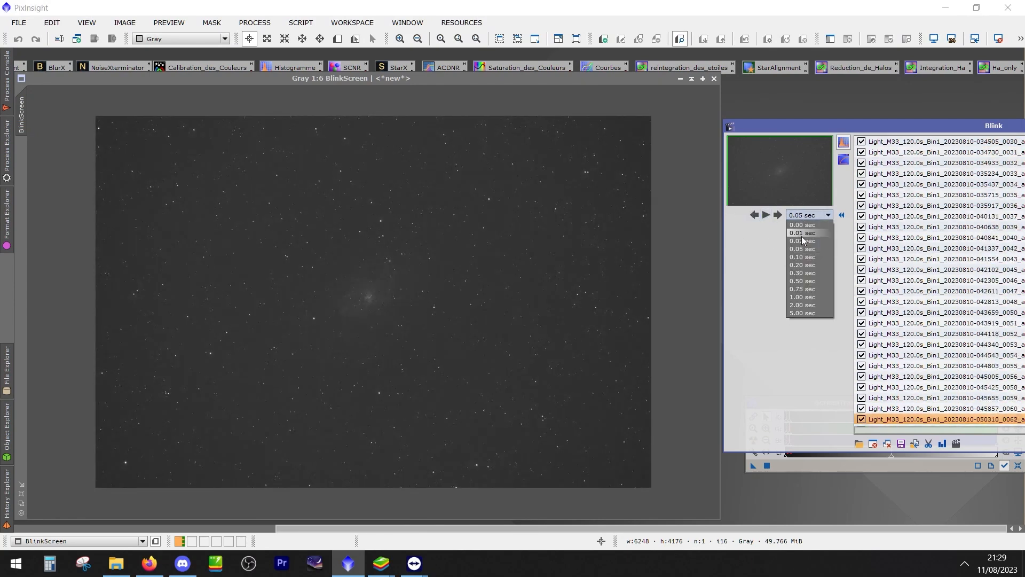
left_click(803, 273)
left_click(768, 214)
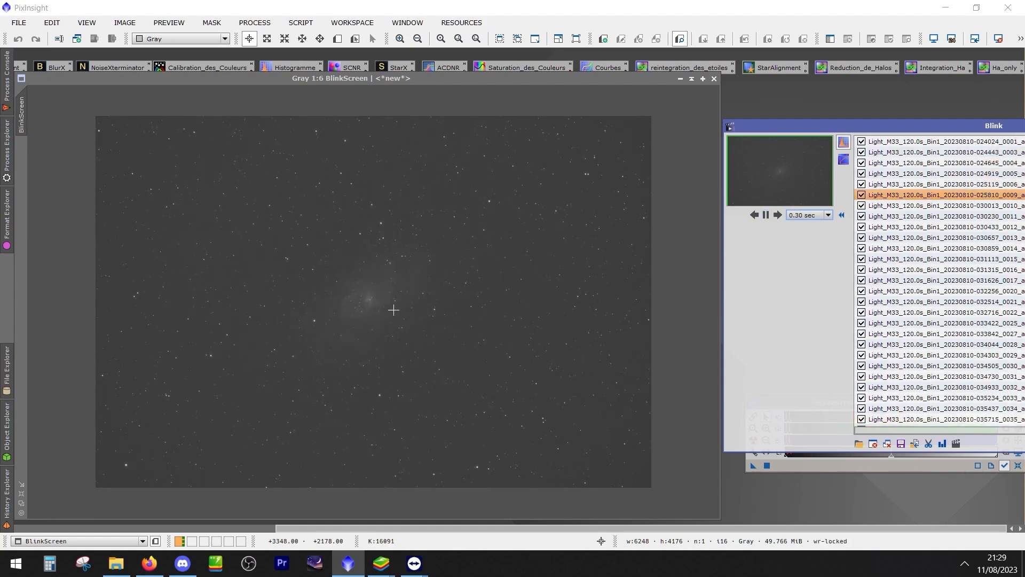
scroll(394, 310, "up", 5)
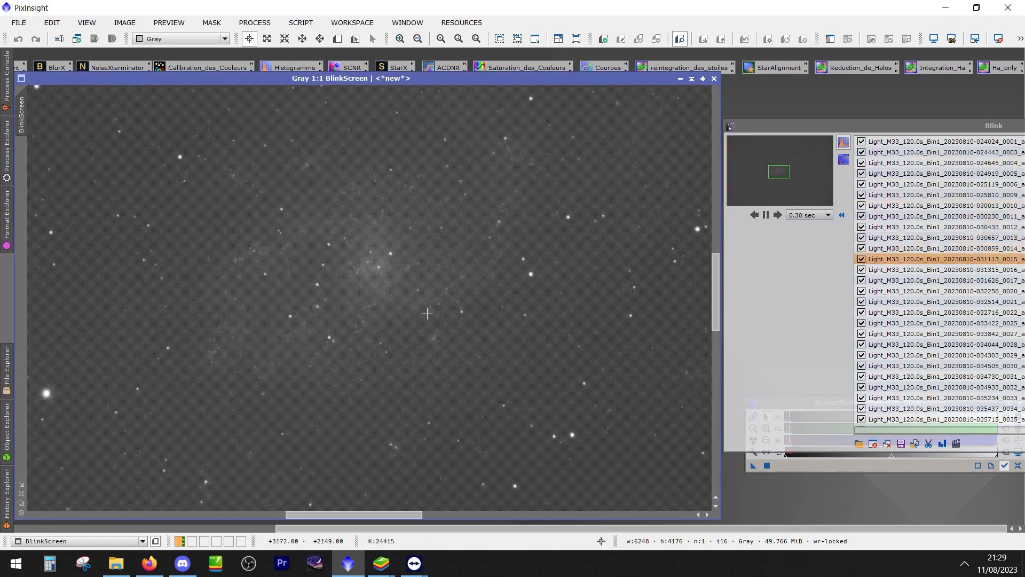
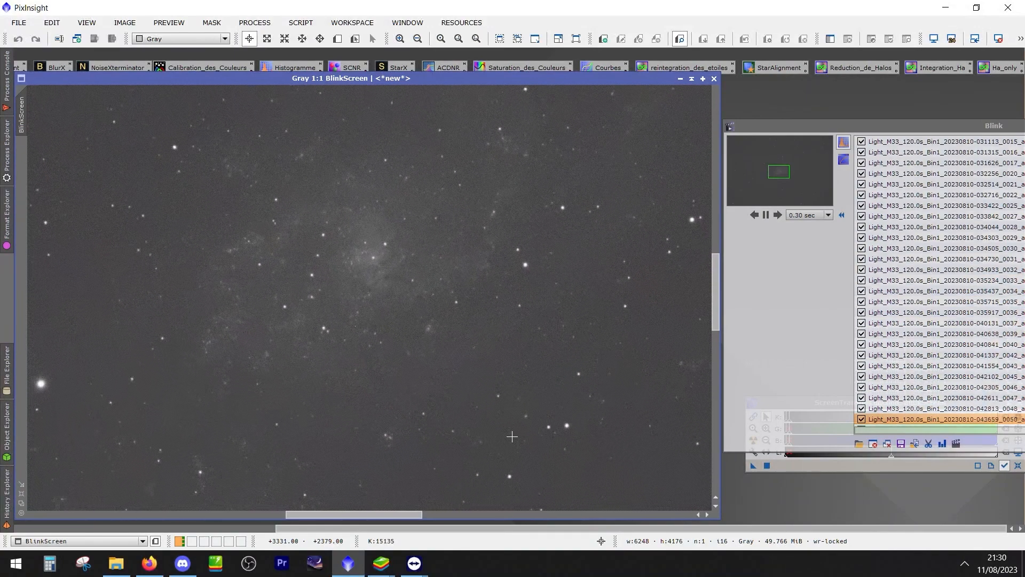
Pause the Blink animation on frame 050818_0064 and examine its stars at 2:1 and the whole galaxy at 1:4
scroll(331, 370, "down", 2)
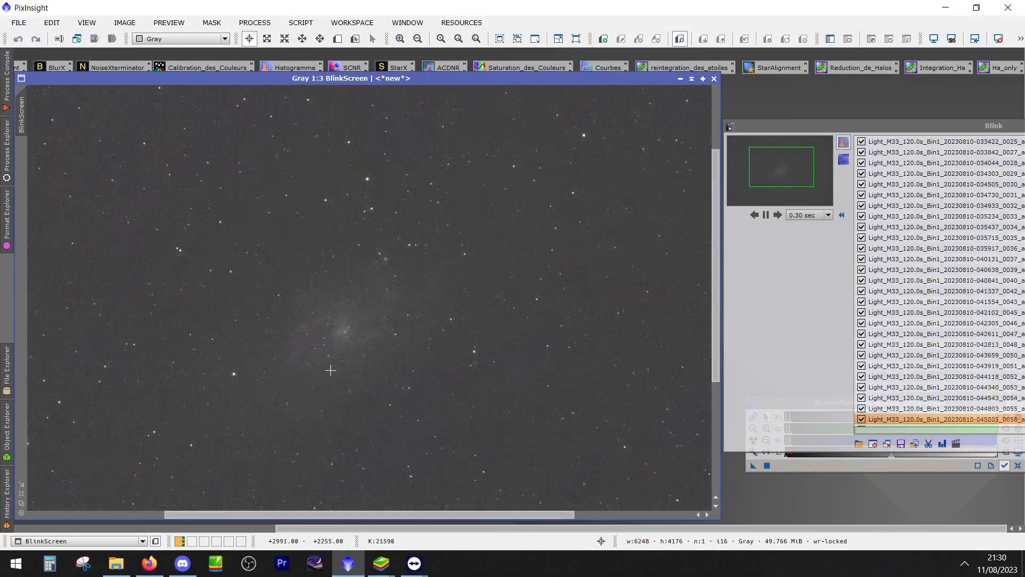
left_click(766, 215)
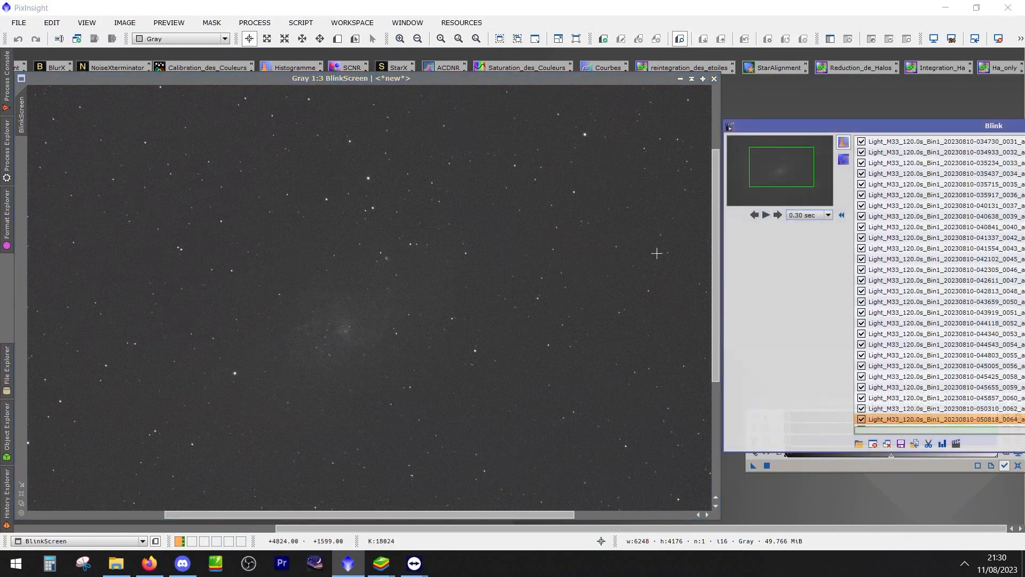
left_click(323, 340)
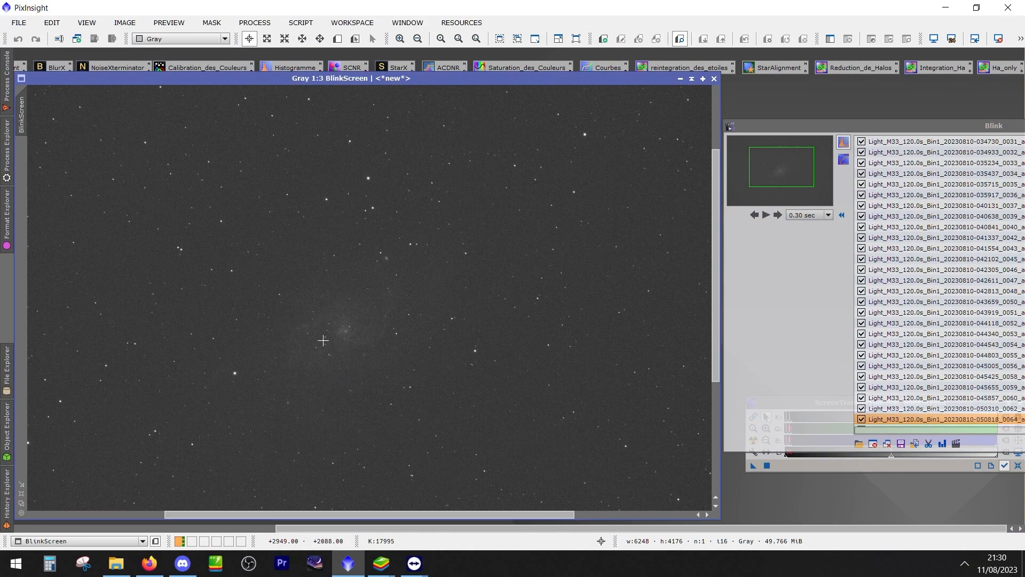
scroll(370, 164, "up", 3)
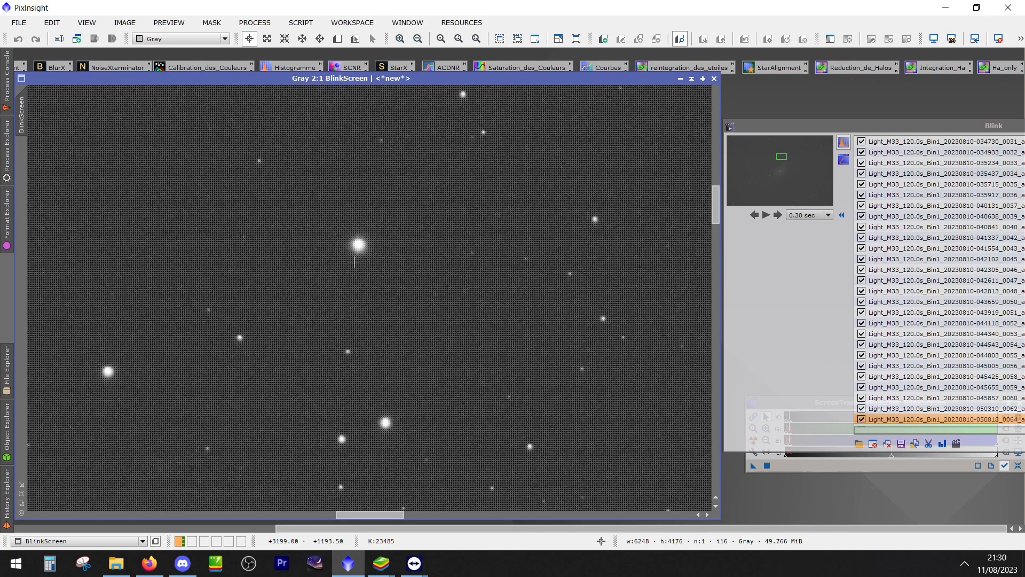
scroll(258, 396, "down", 3)
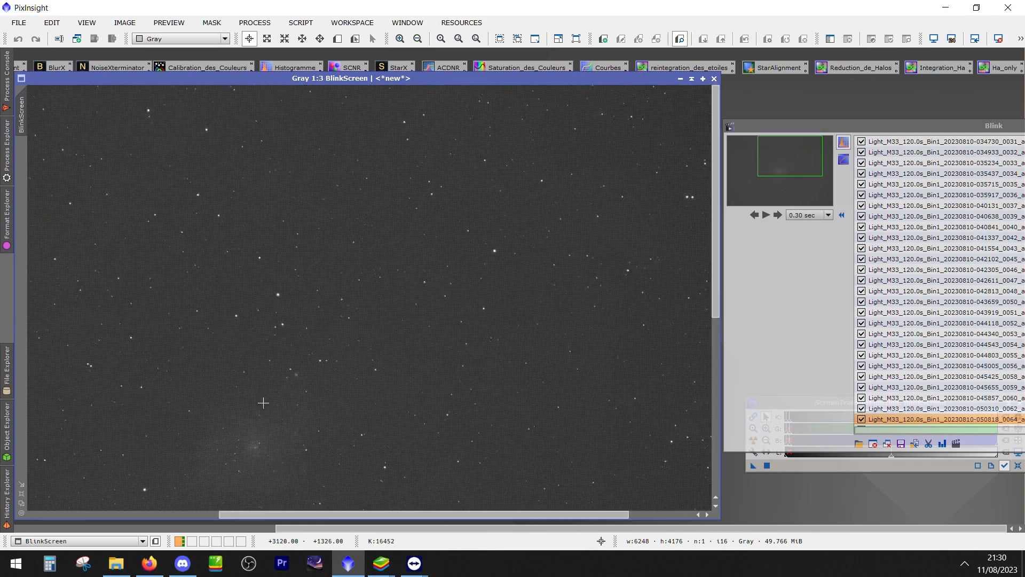
scroll(264, 403, "down", 1)
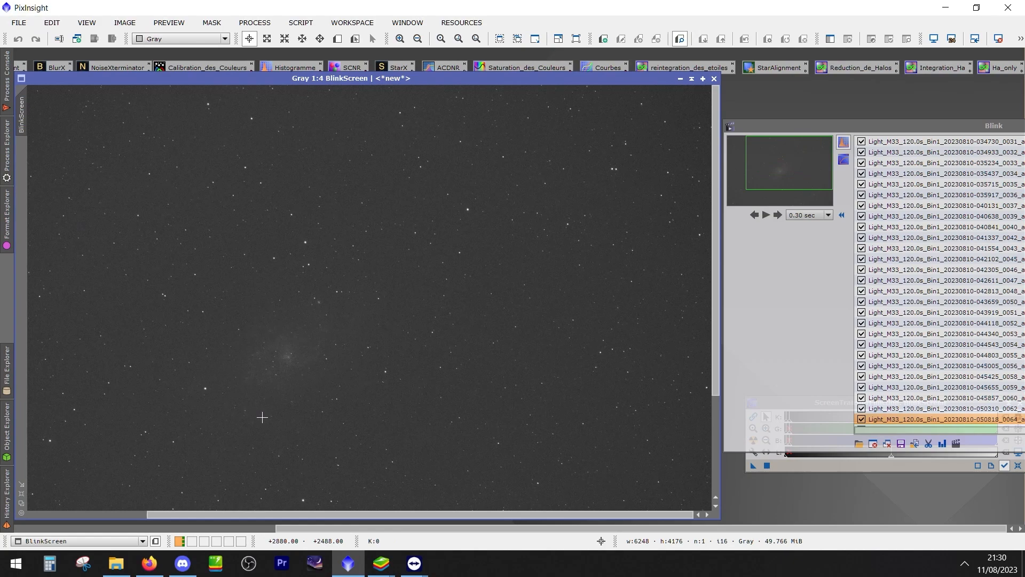
left_click_drag(263, 417, 328, 352)
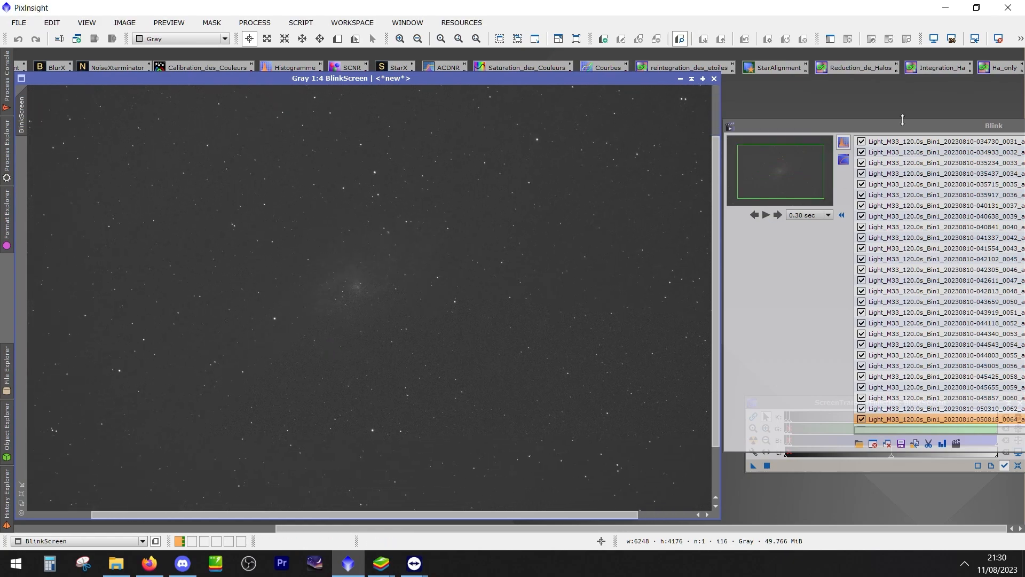
Move the Blink window over the image and display individual frames from the list, including 042813_0048 and 045857_0060
left_click_drag(886, 127, 639, 157)
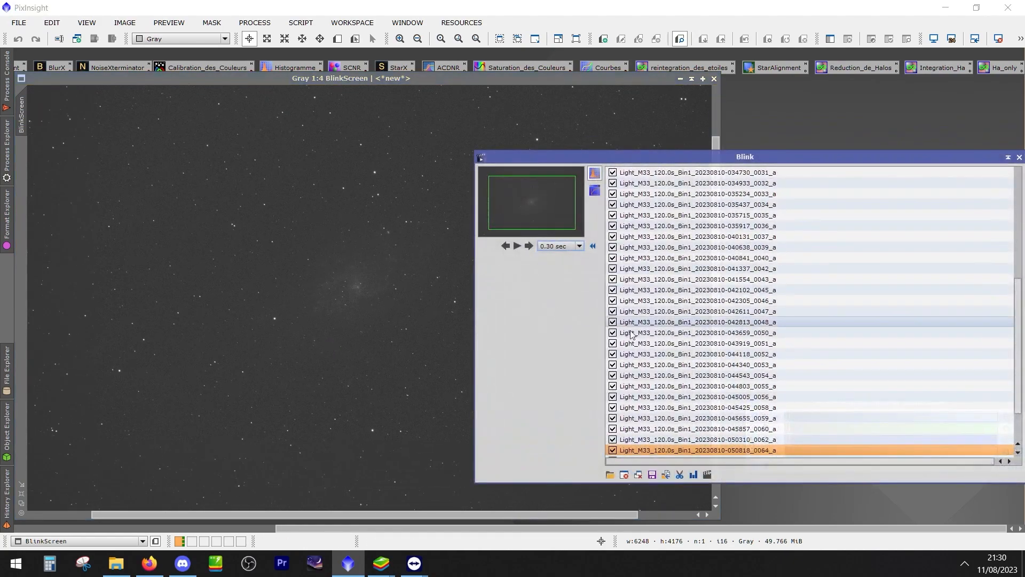
left_click(663, 354)
left_click(684, 324)
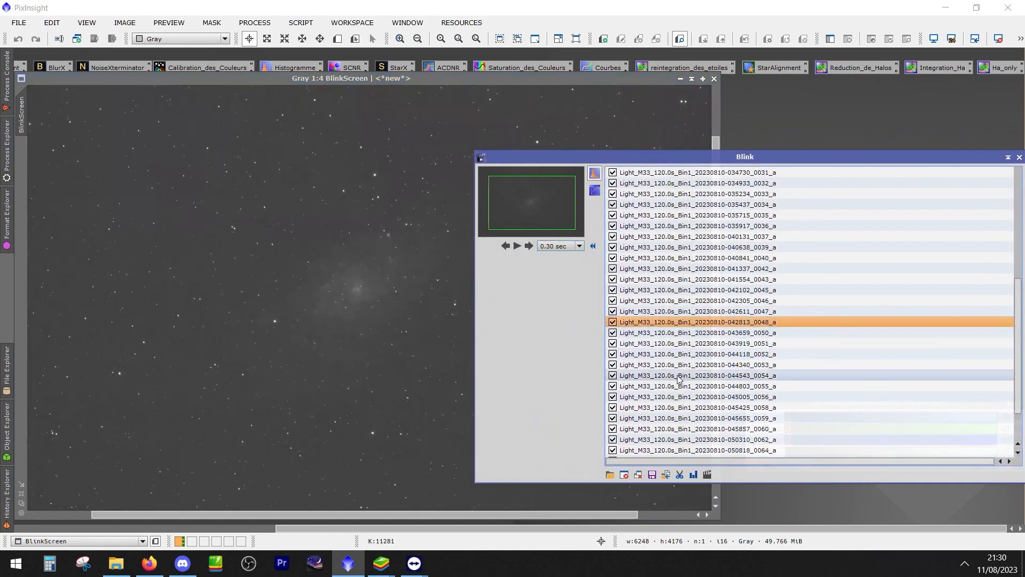
left_click(674, 428)
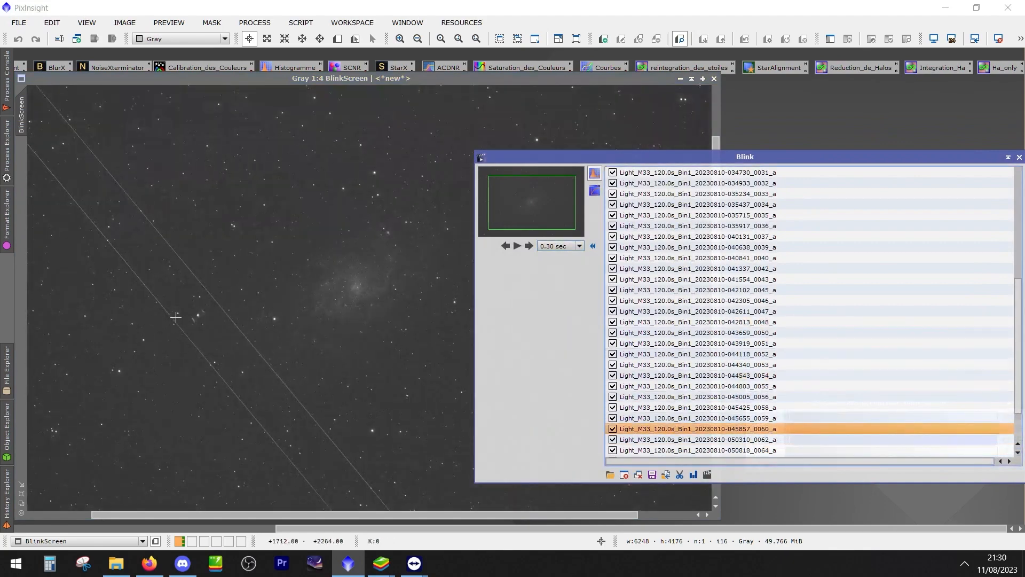
Examine the diagonal trails and the star between them at 2:1 in frame 045857_0060, then view the whole frame at 1:5
scroll(208, 328, "down", 1)
scroll(213, 328, "up", 3)
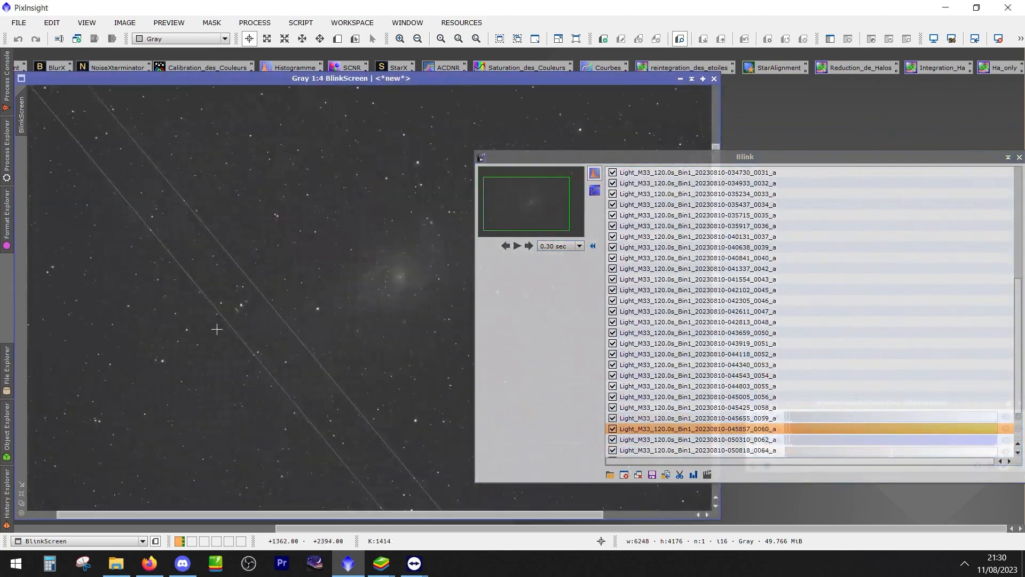
scroll(213, 328, "up", 2)
left_click_drag(425, 220, 240, 350)
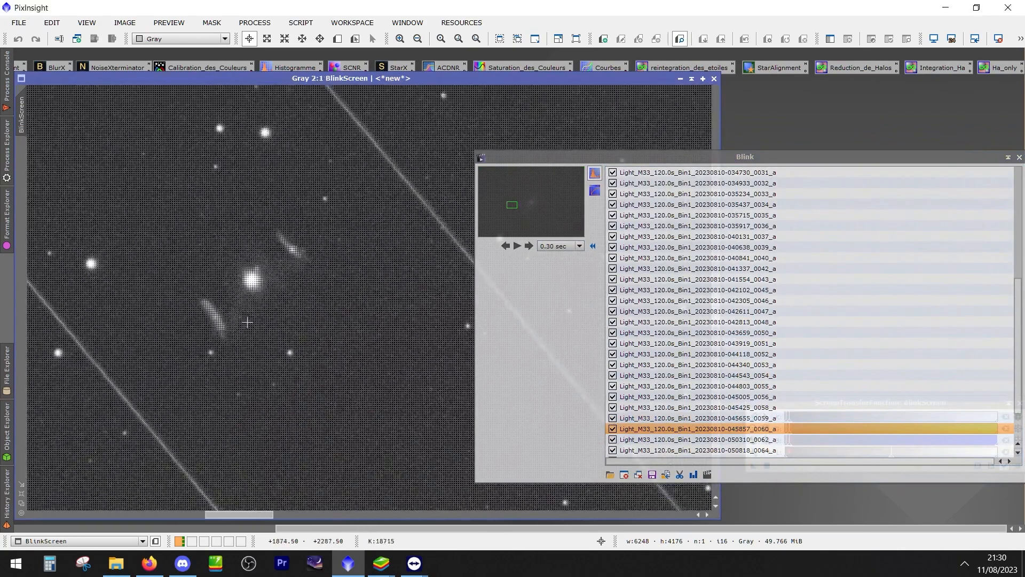
scroll(259, 304, "down", 3)
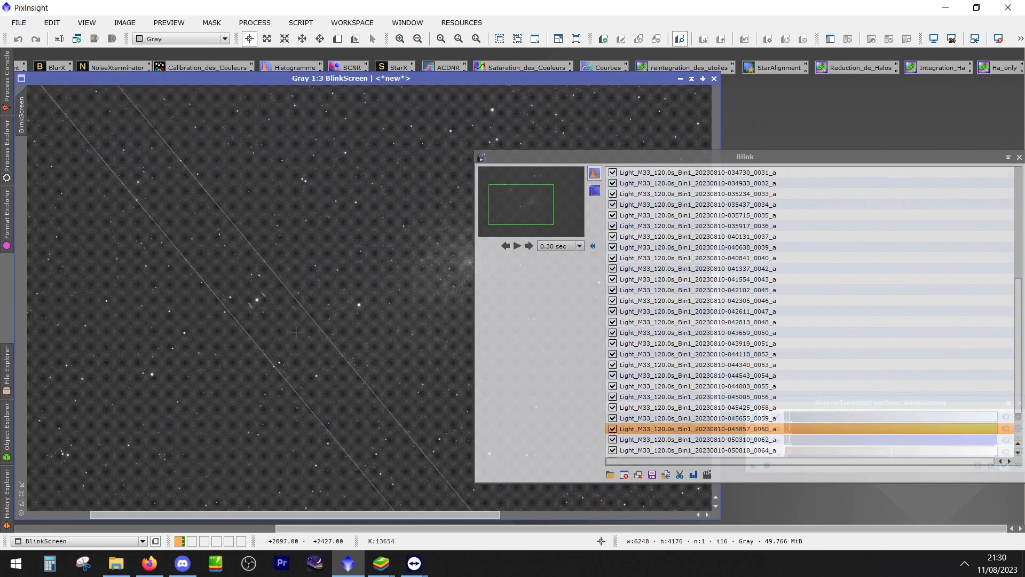
scroll(295, 323, "down", 1)
scroll(408, 287, "down", 1)
Remove the trailed frame 045857_0060 from the Blink list by closing the selected image
left_click_drag(561, 157, 766, 140)
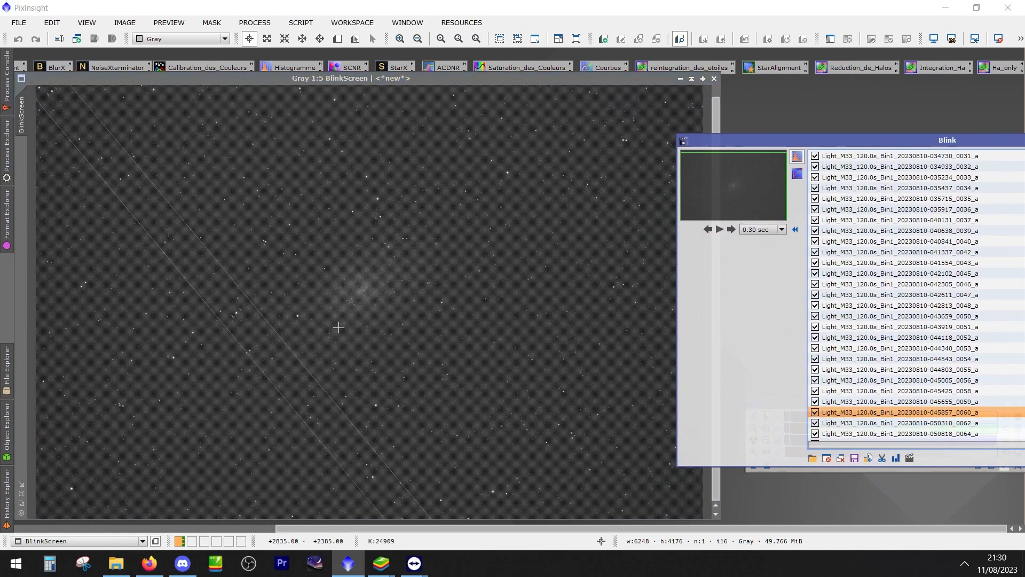
left_click_drag(848, 134, 617, 106)
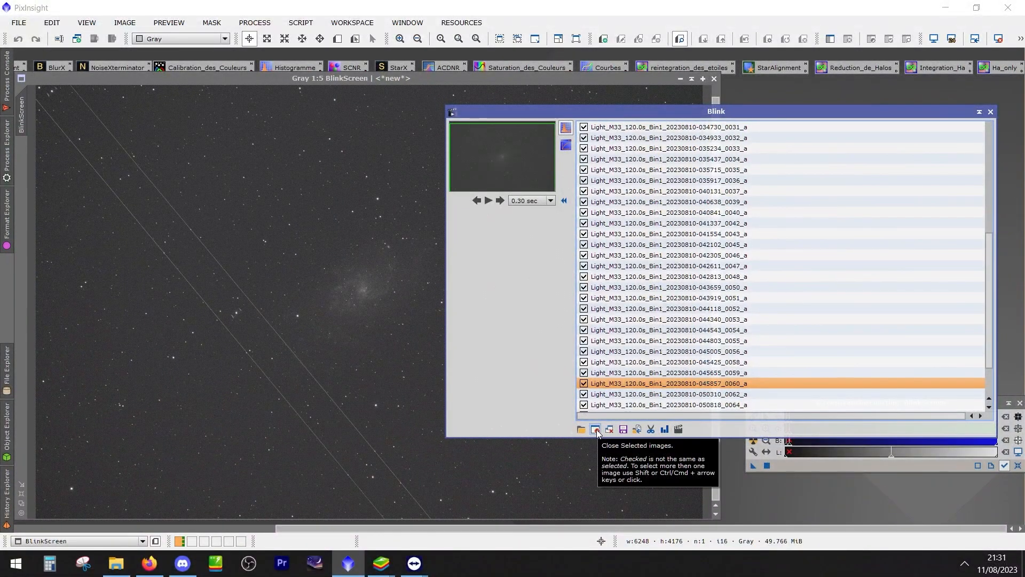
left_click(620, 373)
left_click(619, 384)
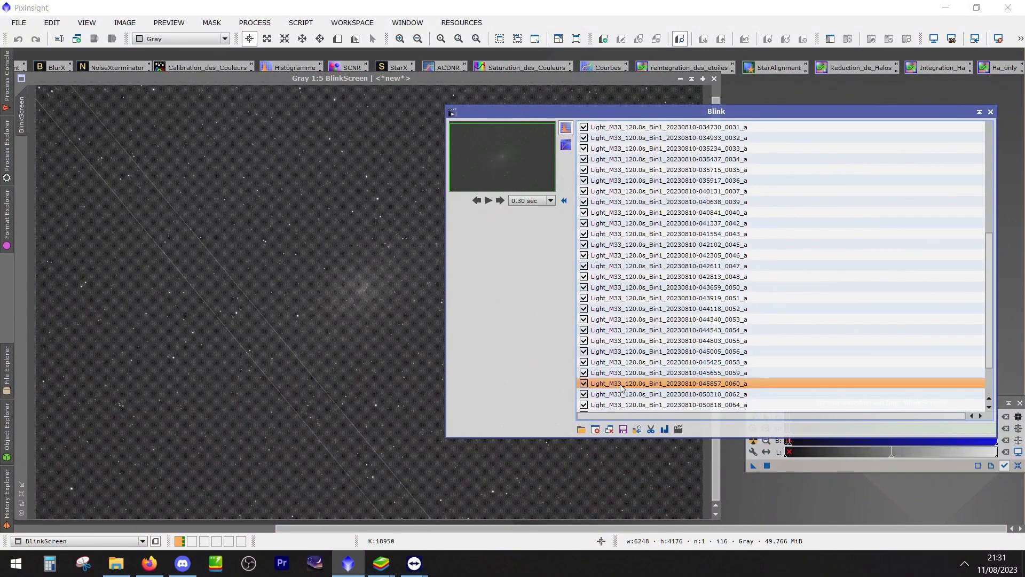
left_click(595, 429)
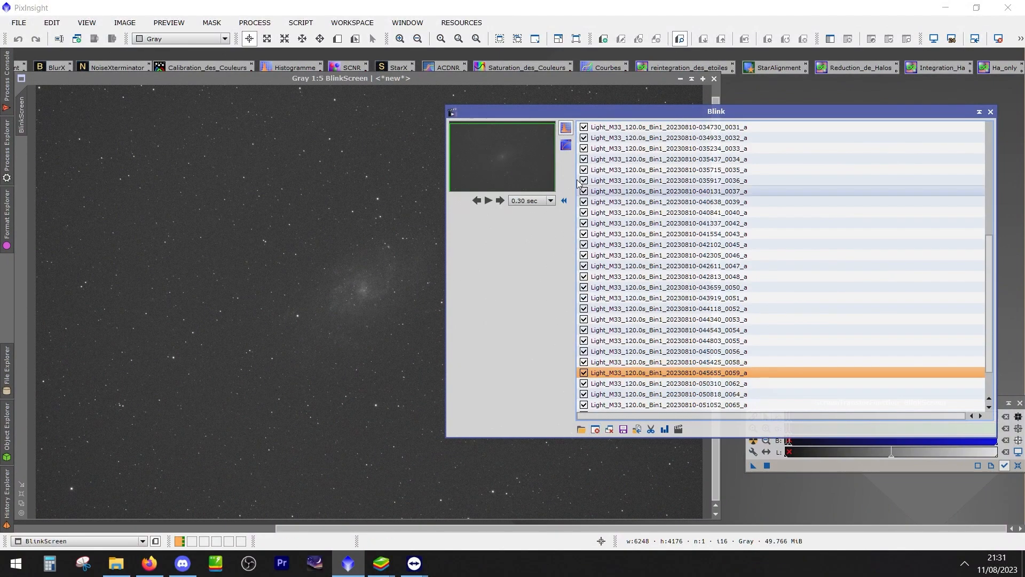
Uncover the galaxy by moving the Blink window aside and compare frames 045425_0058 to 050310_0062 one by one
left_click_drag(525, 111, 632, 114)
key("Down")
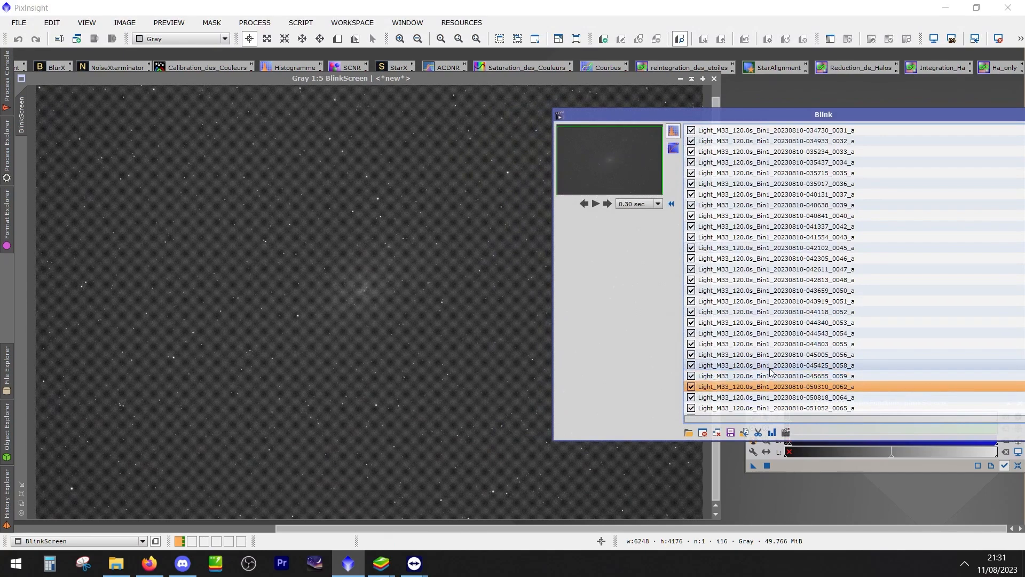
key("Up")
key("Down")
key("Up")
key("Up")
key("Up")
key("Up")
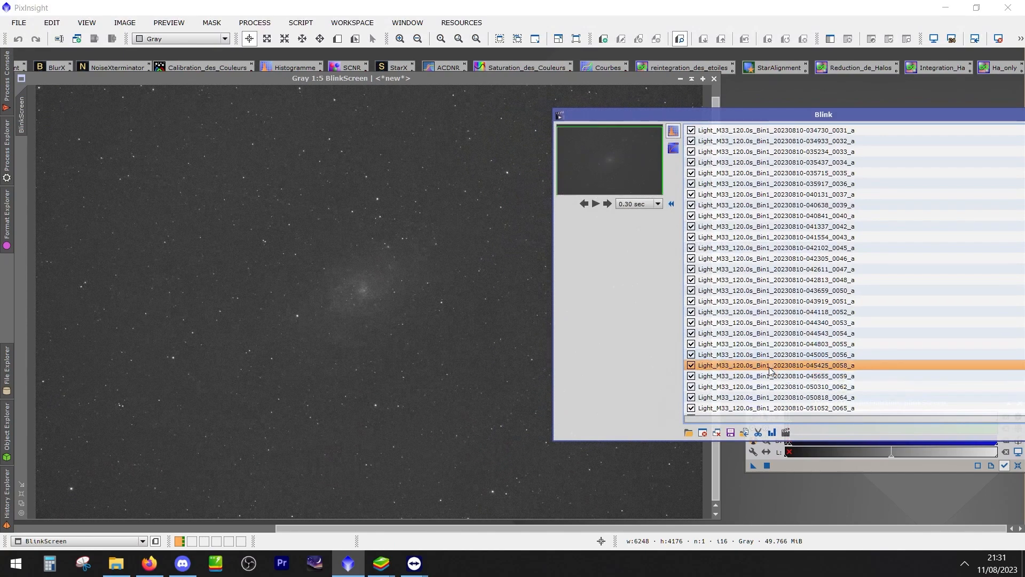
key("Down")
key("Down")
key("Down")
key("Down")
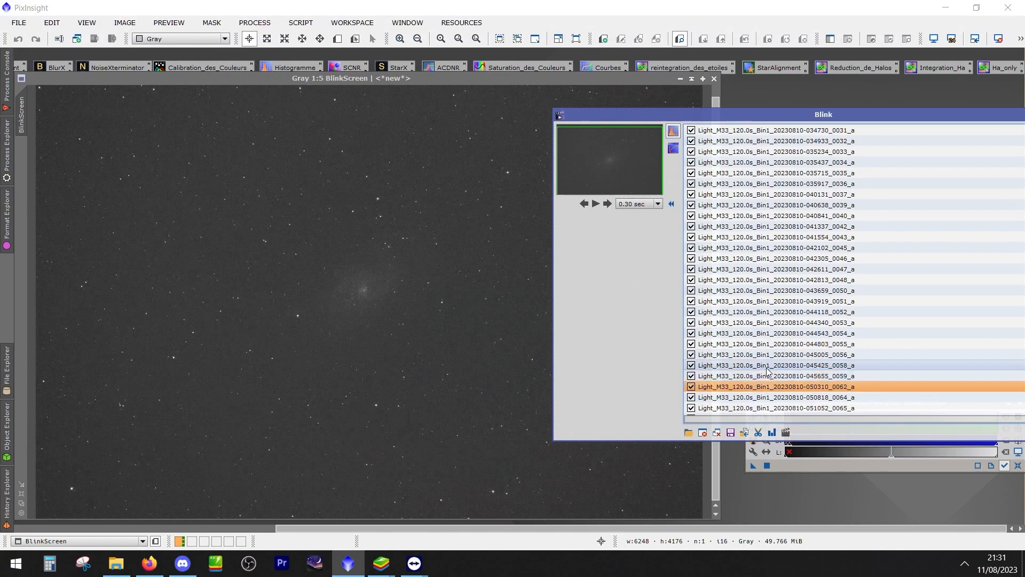
key("Up")
key("Down")
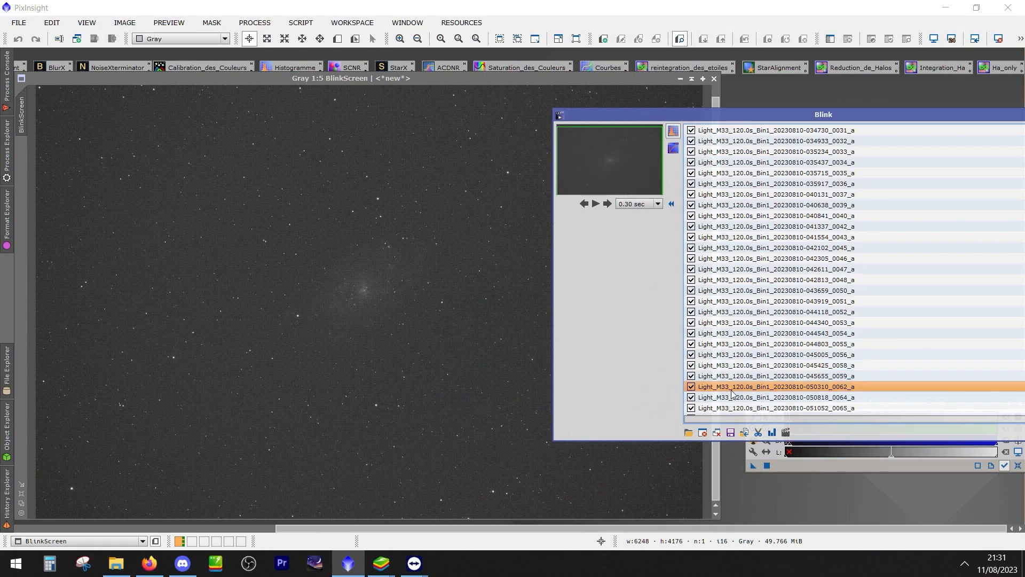
Step through the last frames up to 053030_0074 and back to 045005_0056 to compare the galaxy's brightness
key("Down")
key("Down")
key("Down")
key("Down")
key("Down")
key("Down")
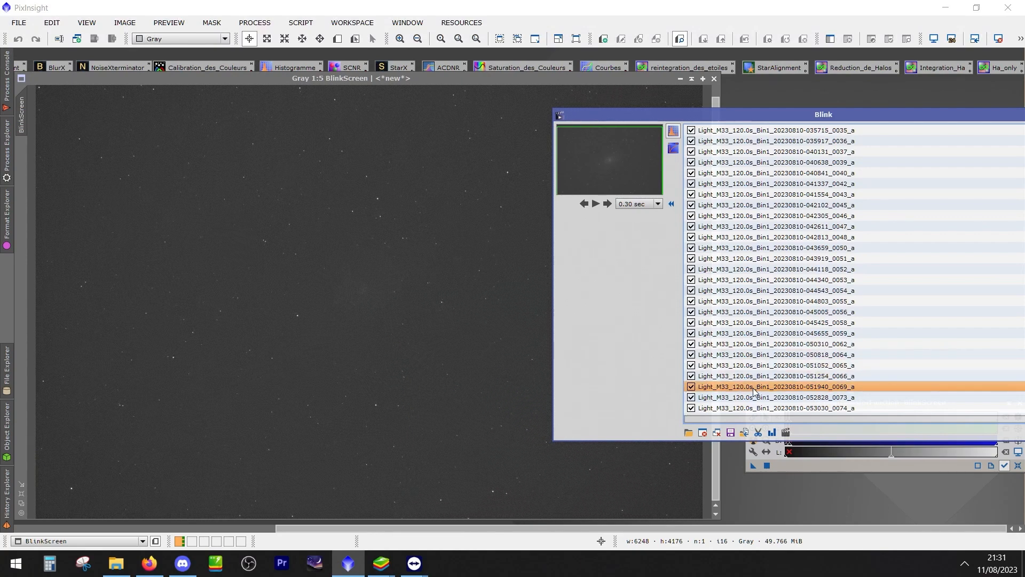
key("Down")
key("Up")
key("Up")
key("Up")
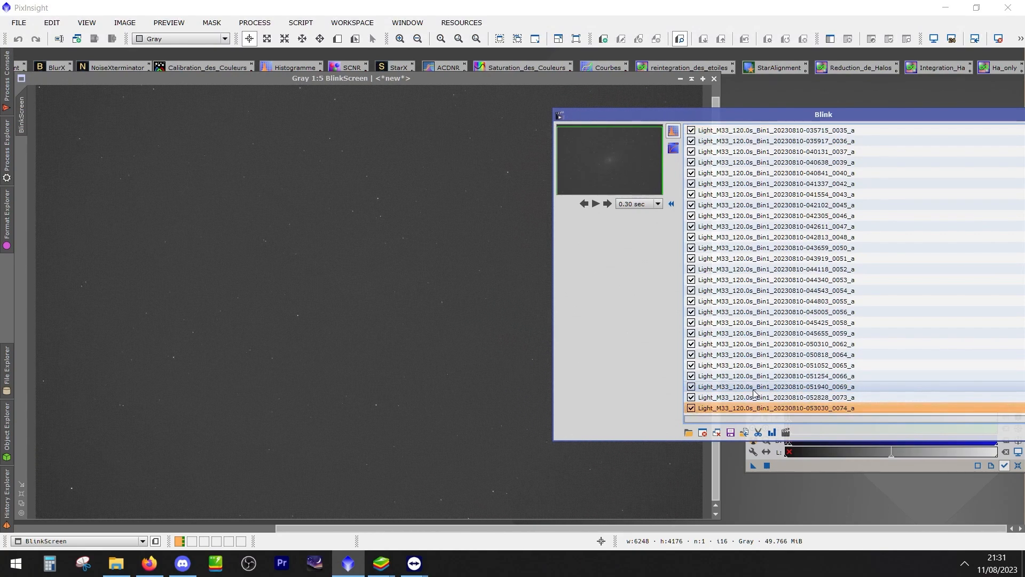
key("Up")
key("Up")
key("Up")
key("Up")
key("Up")
key("Up")
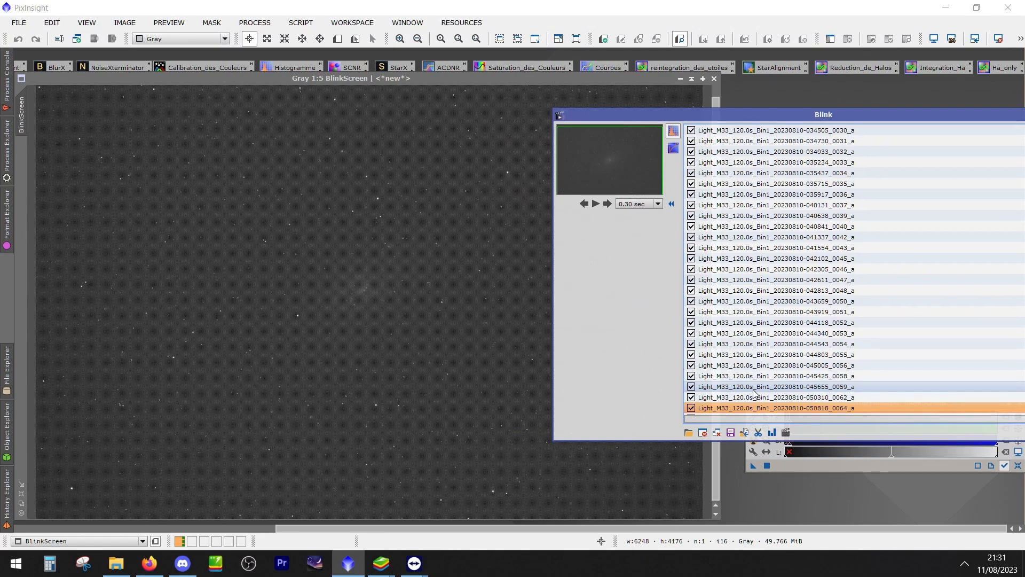
scroll(754, 392, "down", 3)
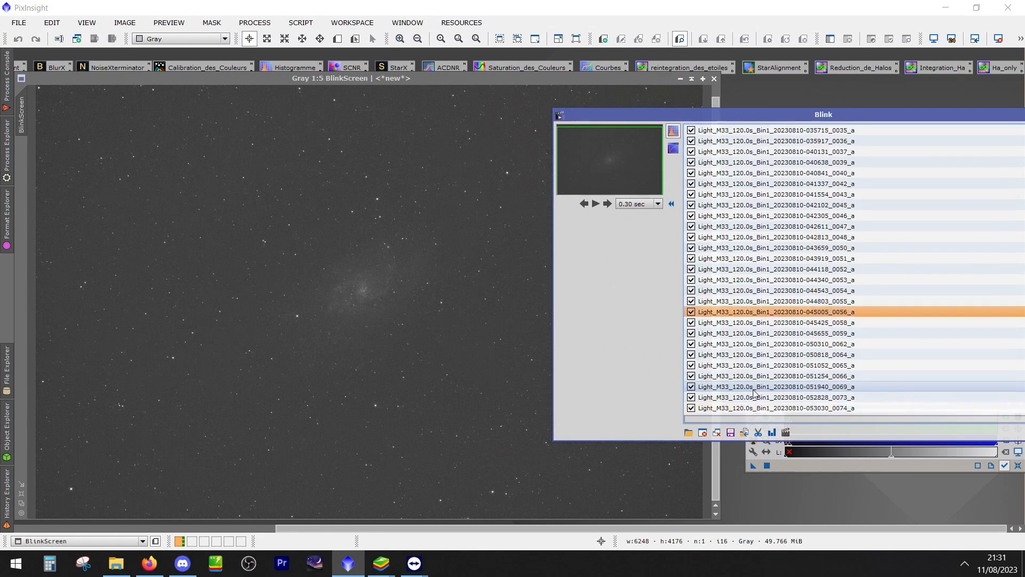
key("Down")
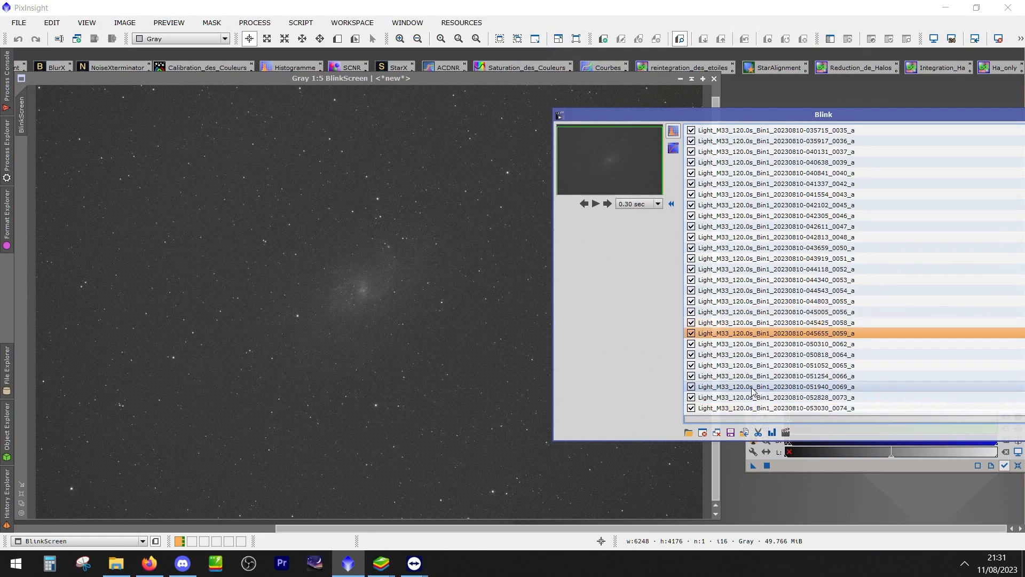
Select frames 050310_0062 through 053030_0074 in the Blink list and close them
key("Down")
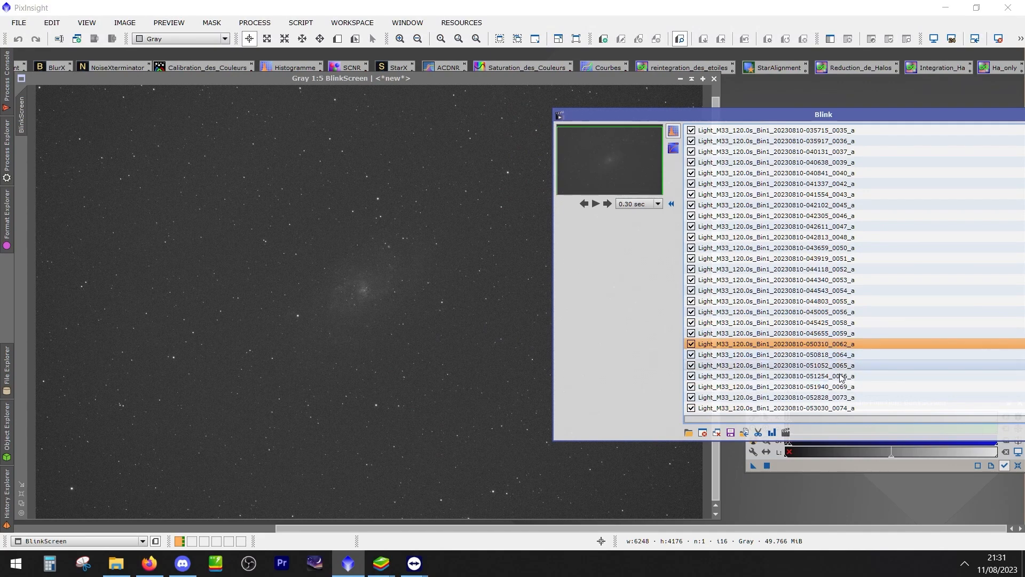
left_click(841, 408, "shift")
left_click_drag(849, 118, 565, 111)
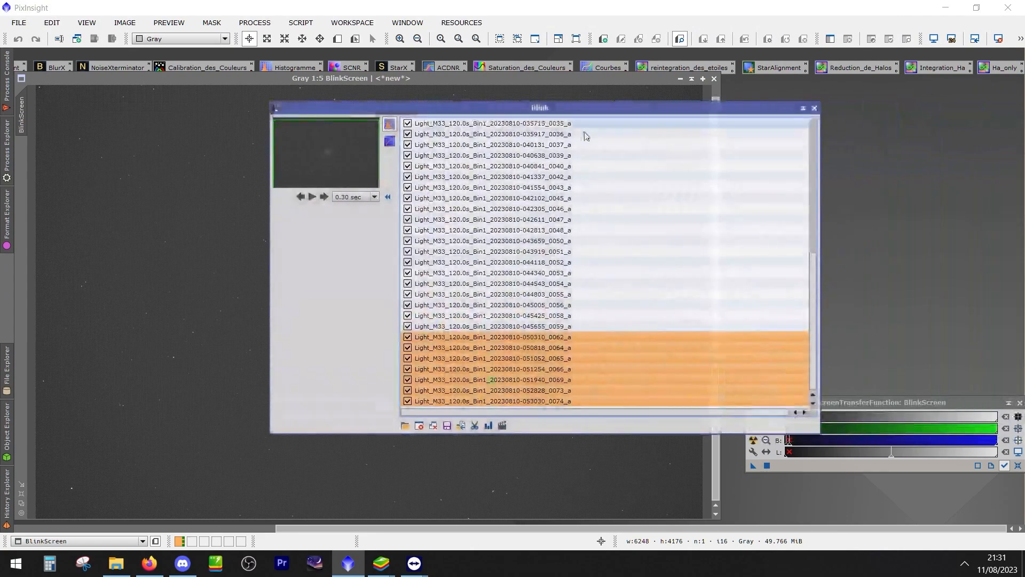
left_click(419, 425)
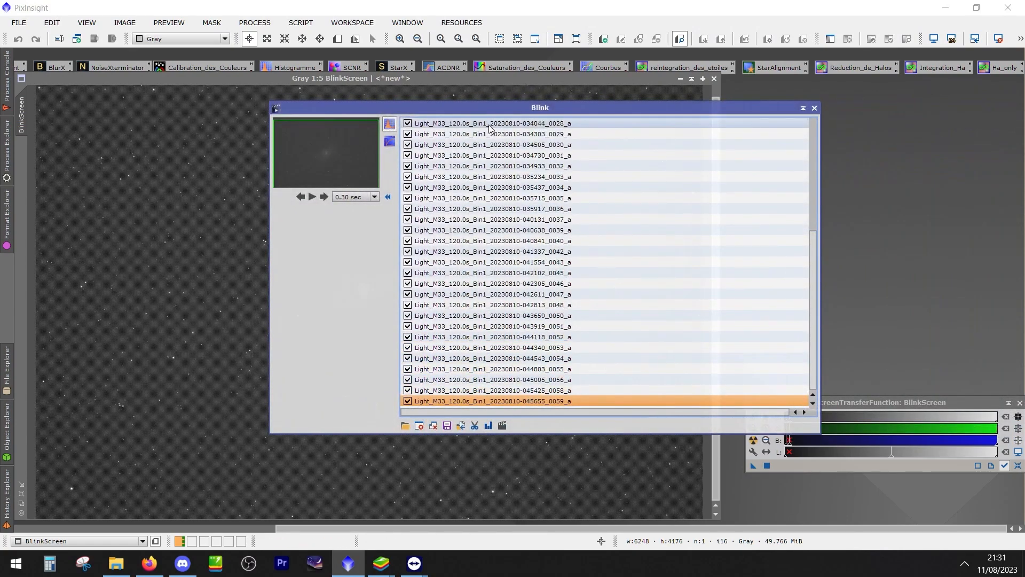
Replay the remaining frames at 0.10 sec per frame, pause on frame 034044_0028 and inspect it closer up
left_click_drag(487, 111, 764, 117)
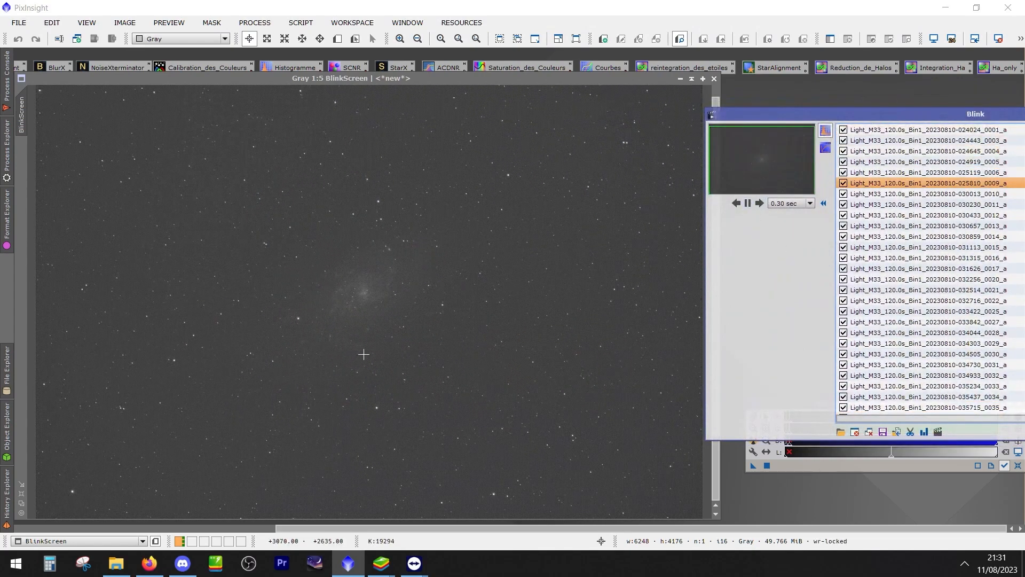
left_click(789, 203)
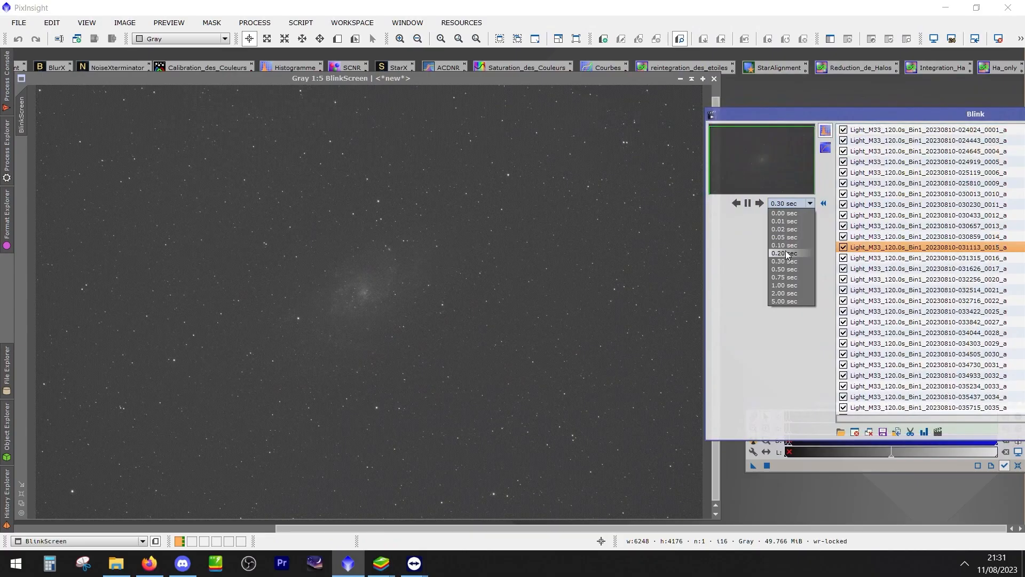
left_click(786, 245)
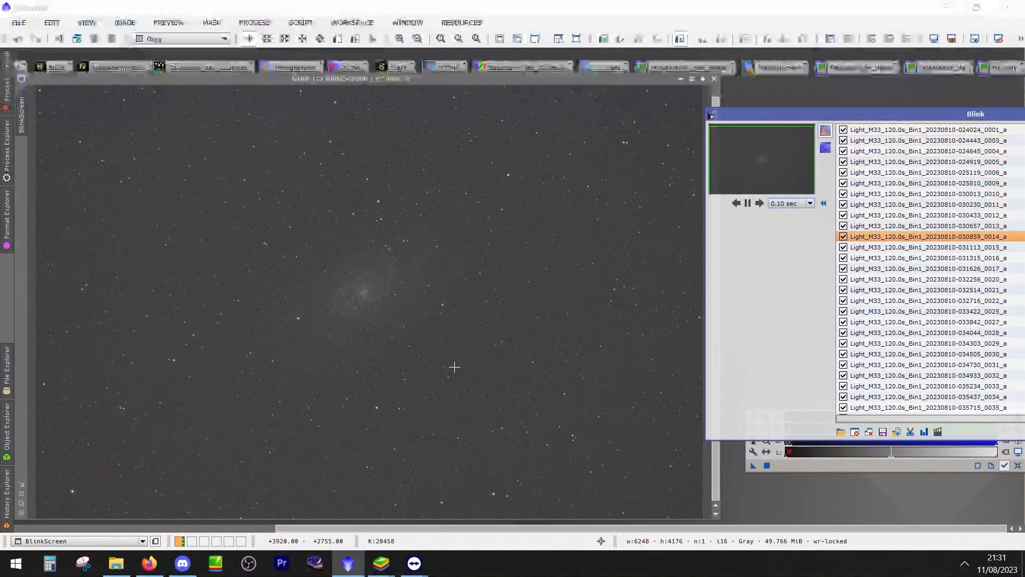
left_click(748, 204)
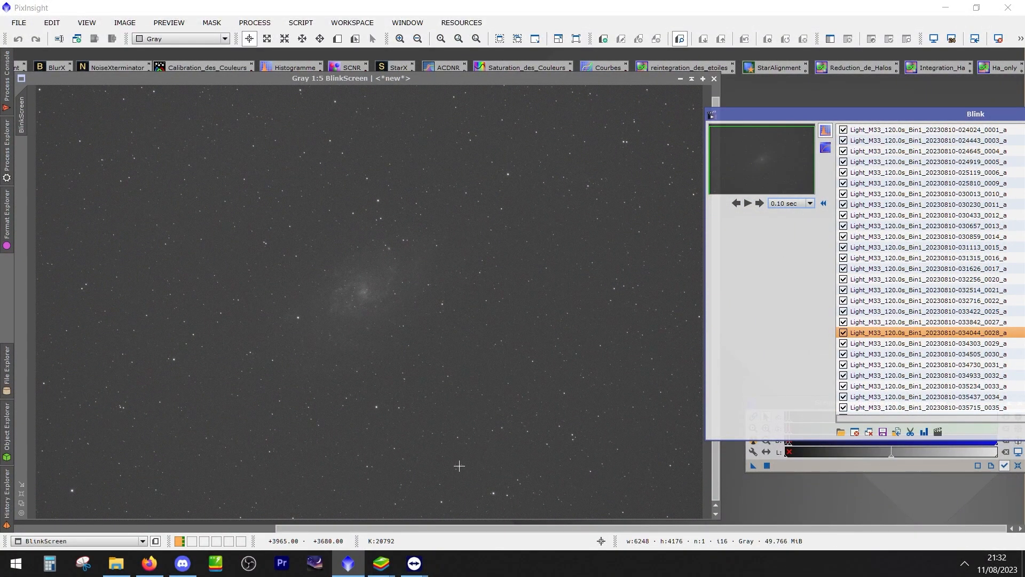
scroll(478, 472, "up", 1)
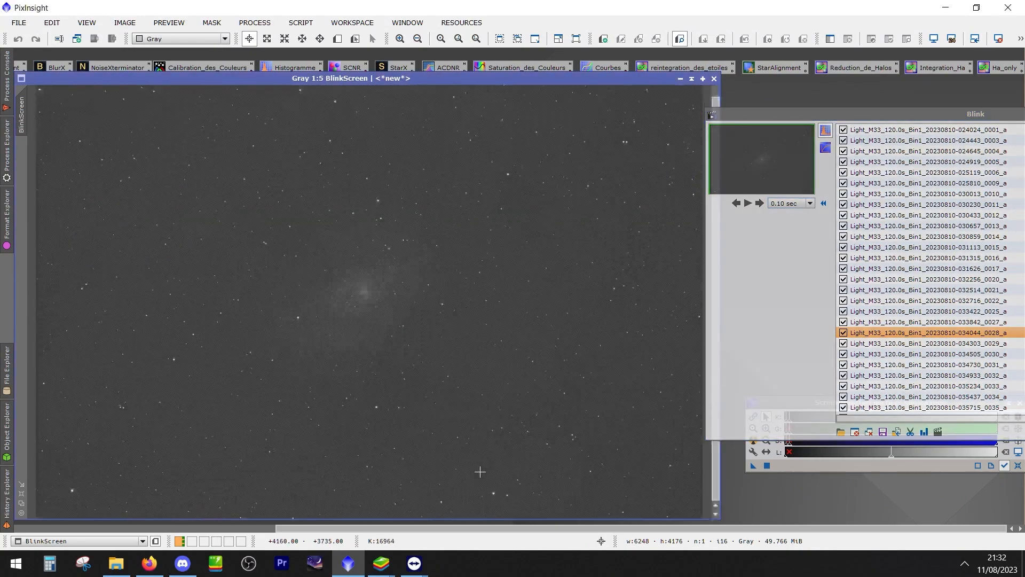
left_click_drag(432, 460, 437, 447)
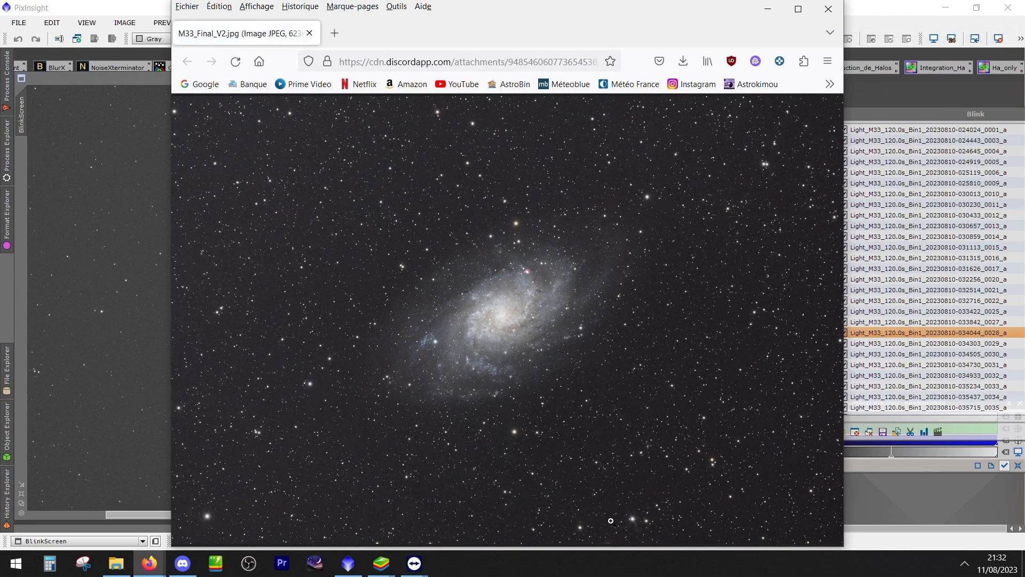
Enlarge the bright star near the lower edge of M33_Final_V2.jpg, zoom back out and close the browser window
left_click(637, 521)
left_click(512, 400)
left_click(828, 8)
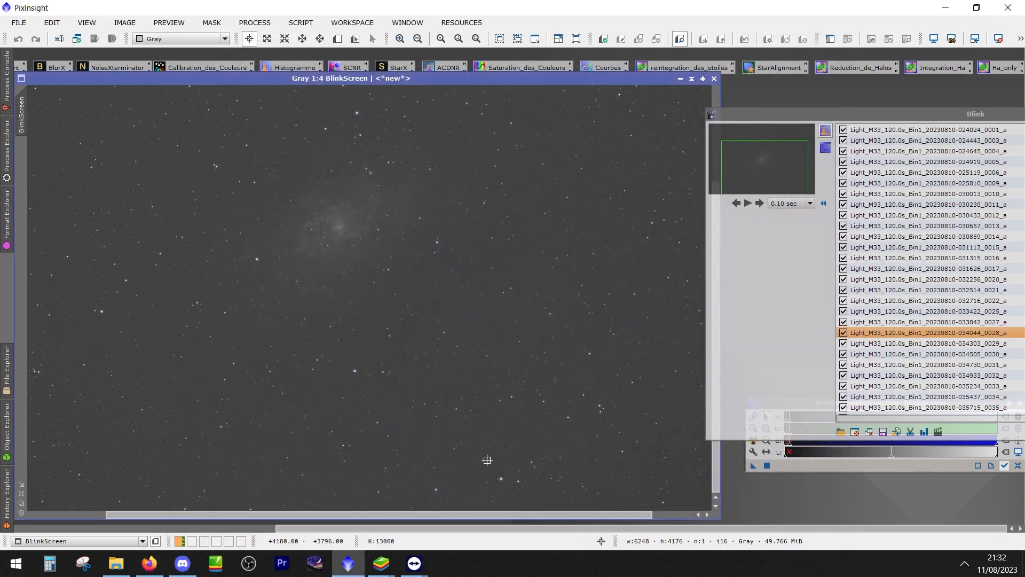
Enlarge the same star to 3:1 in BlinkScreen and replay the frames several times to compare its shape
scroll(494, 474, "up", 3)
scroll(329, 221, "up", 2)
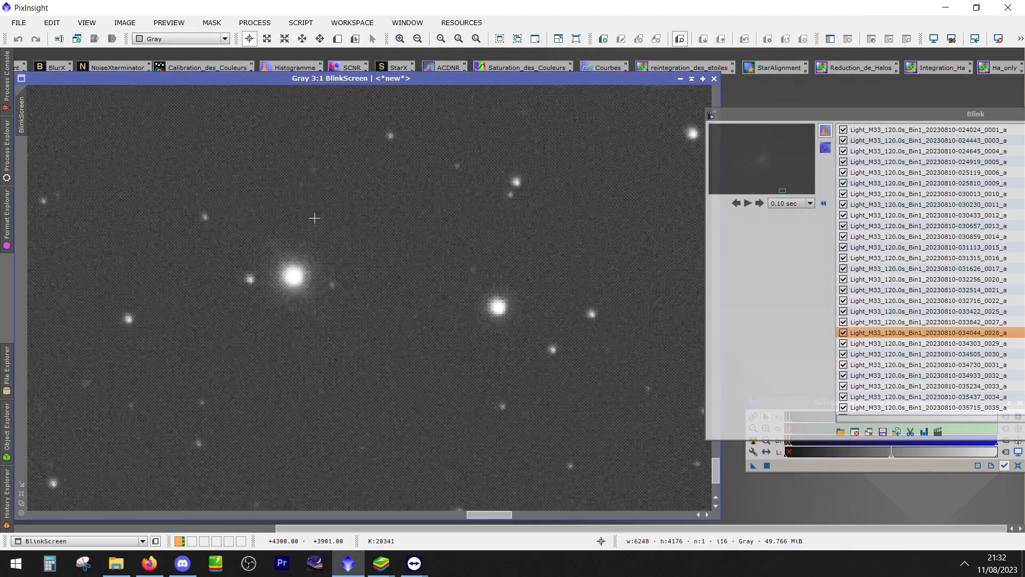
left_click_drag(356, 286, 384, 322)
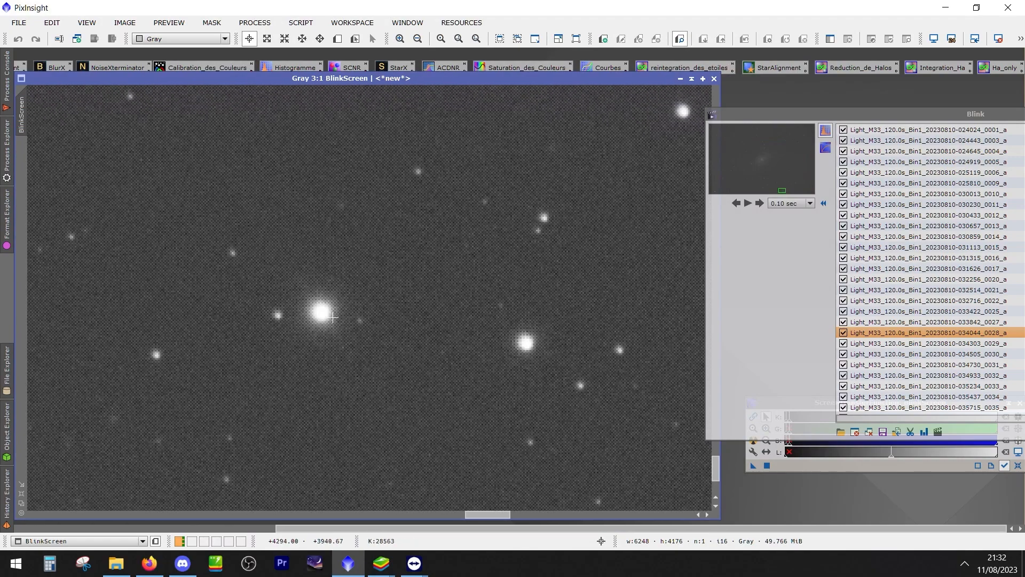
left_click(749, 204)
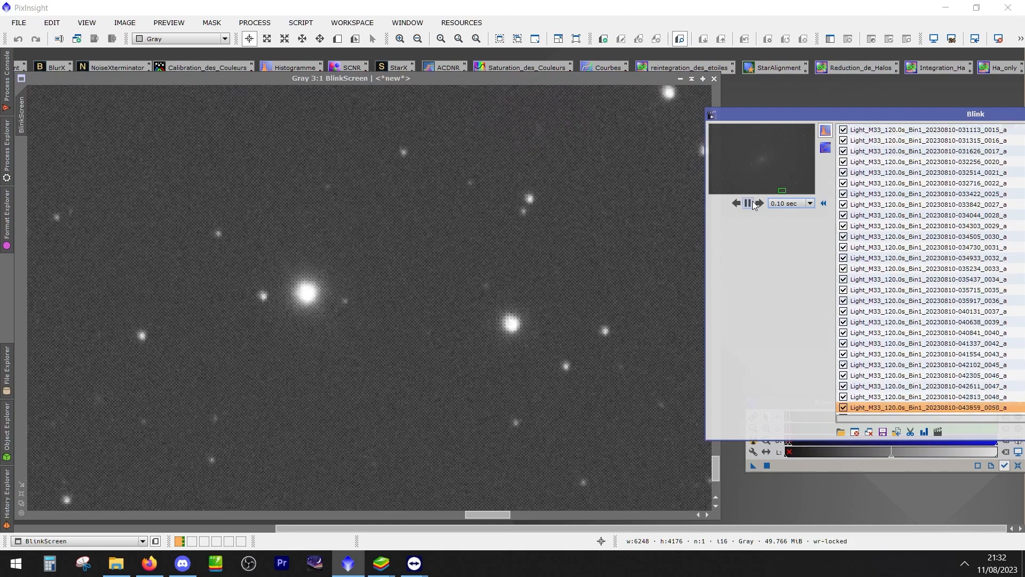
left_click(750, 203)
left_click(752, 202)
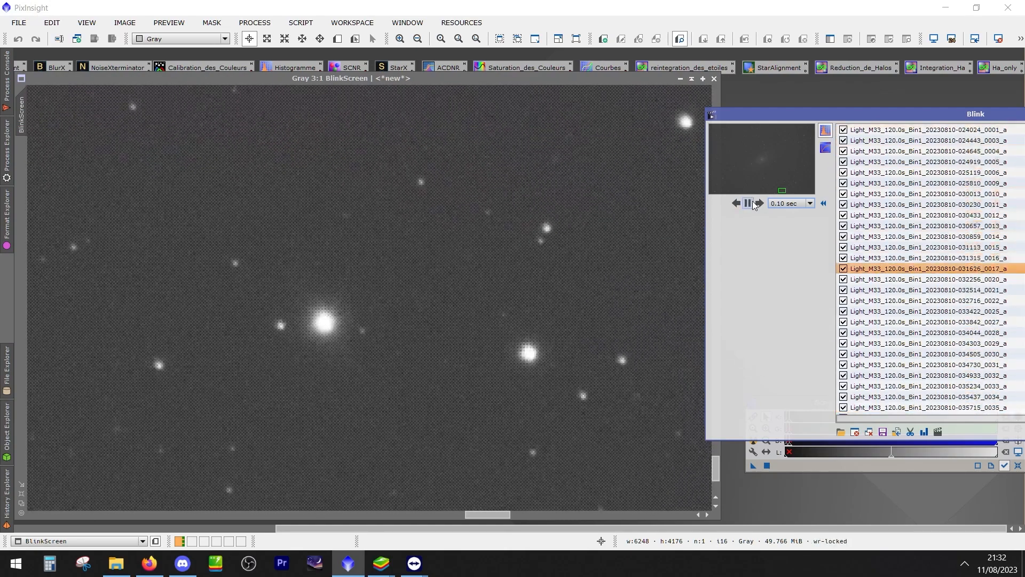
left_click(752, 202)
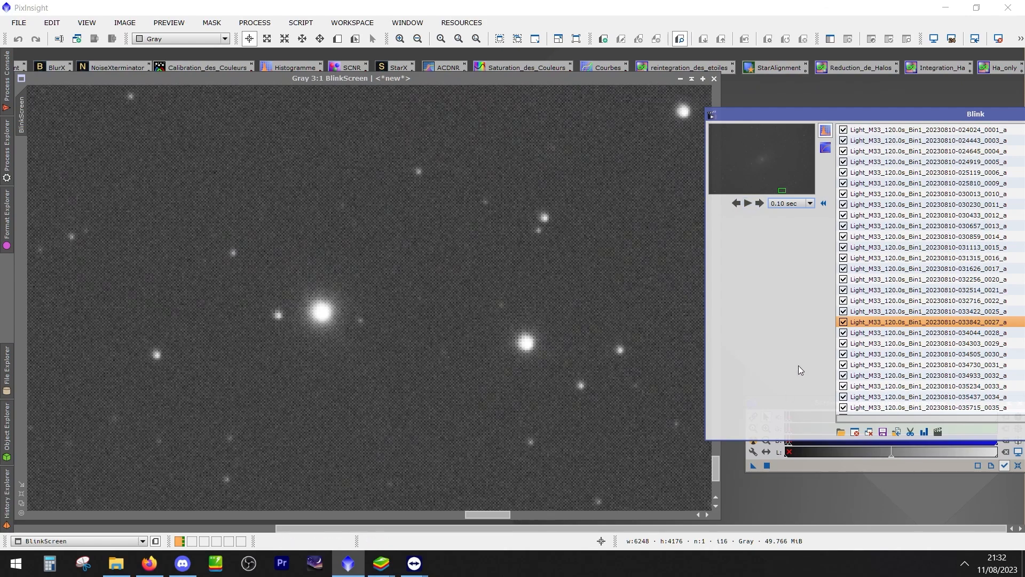
left_click(744, 201)
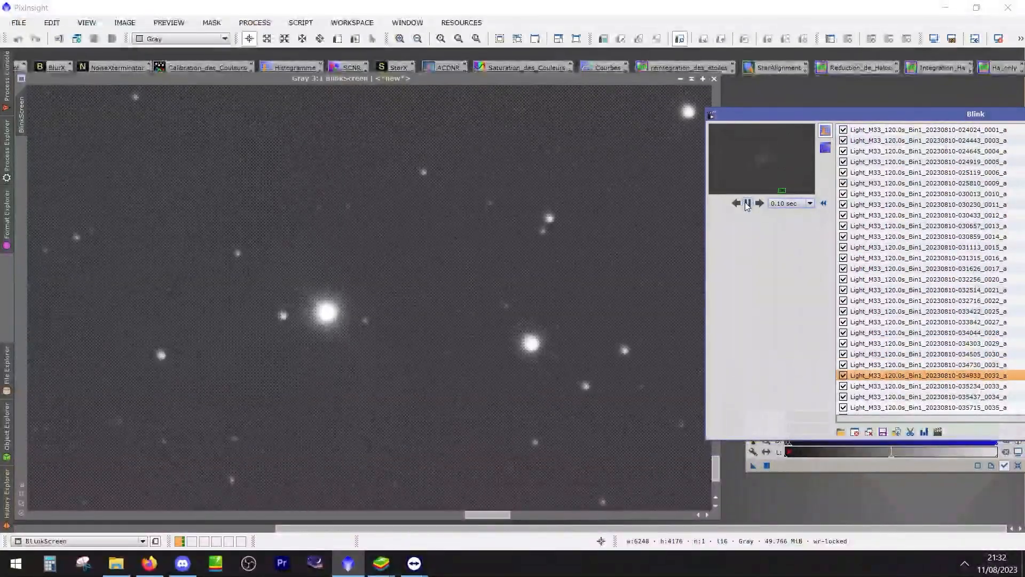
left_click(747, 203)
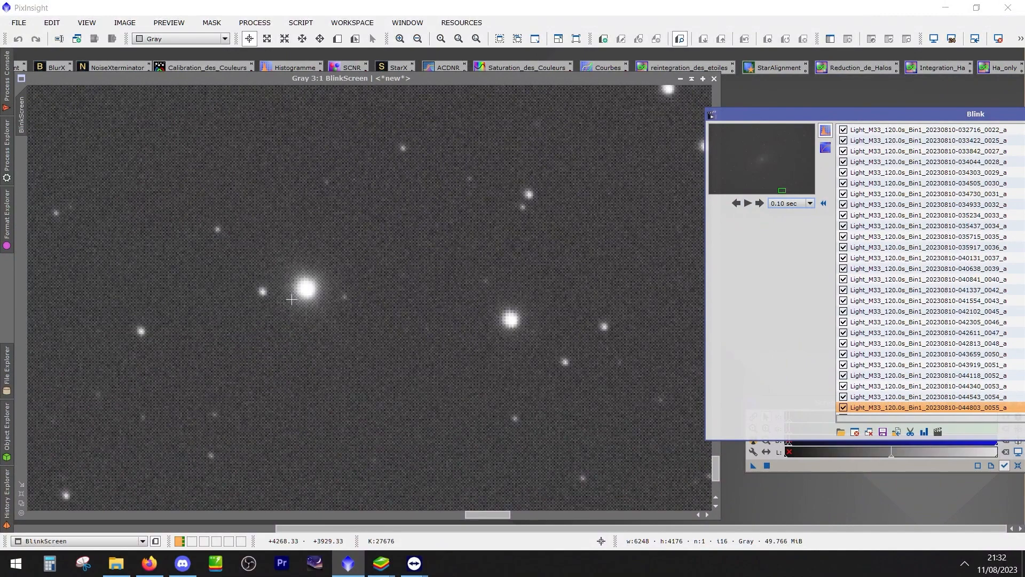
Examine the bright star and its surroundings on frame 044803_0055 at magnifications between 1:1 and 4:1
scroll(298, 307, "down", 2)
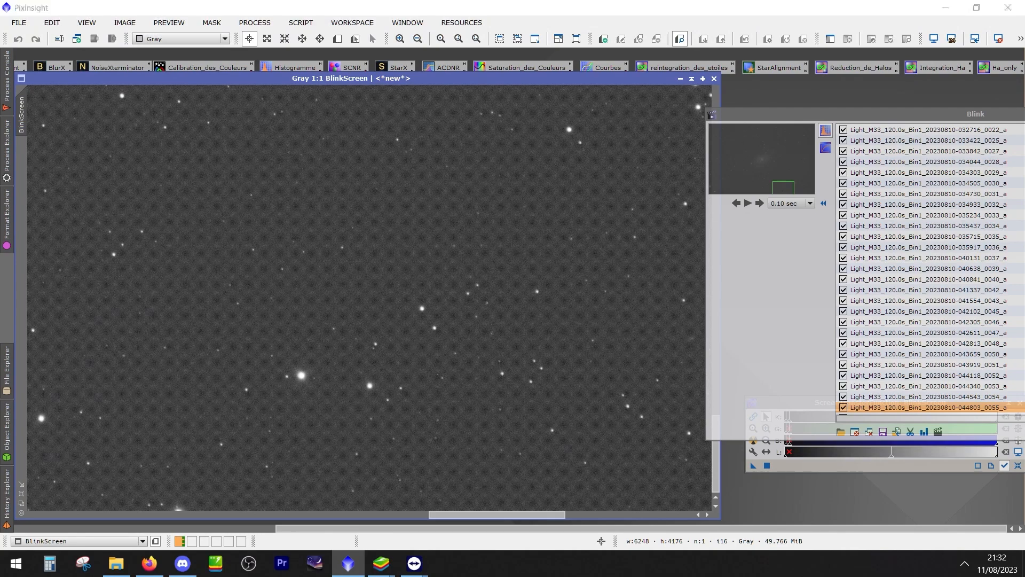
key("alt+Tab")
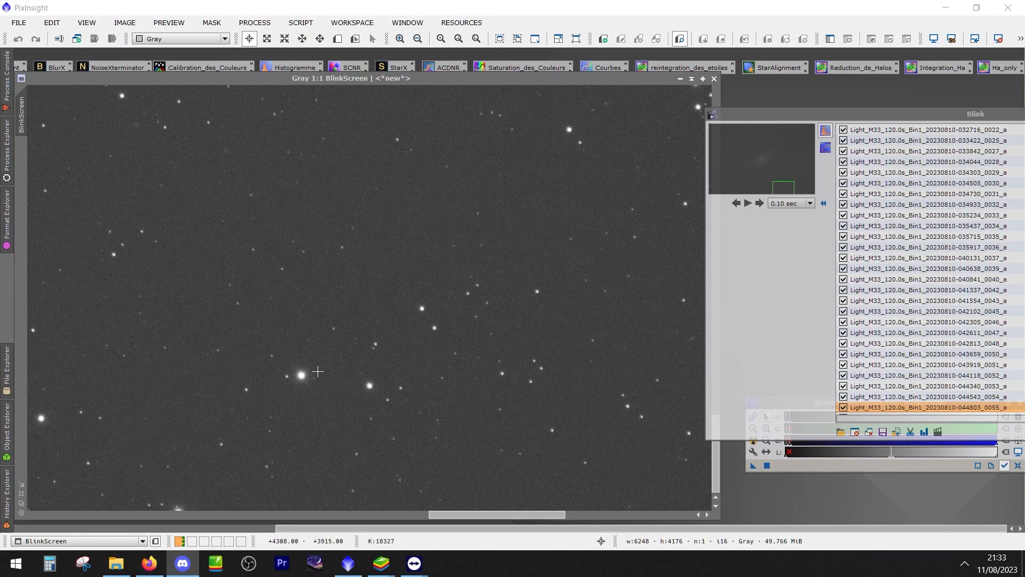
left_click(312, 382)
scroll(303, 390, "up", 3)
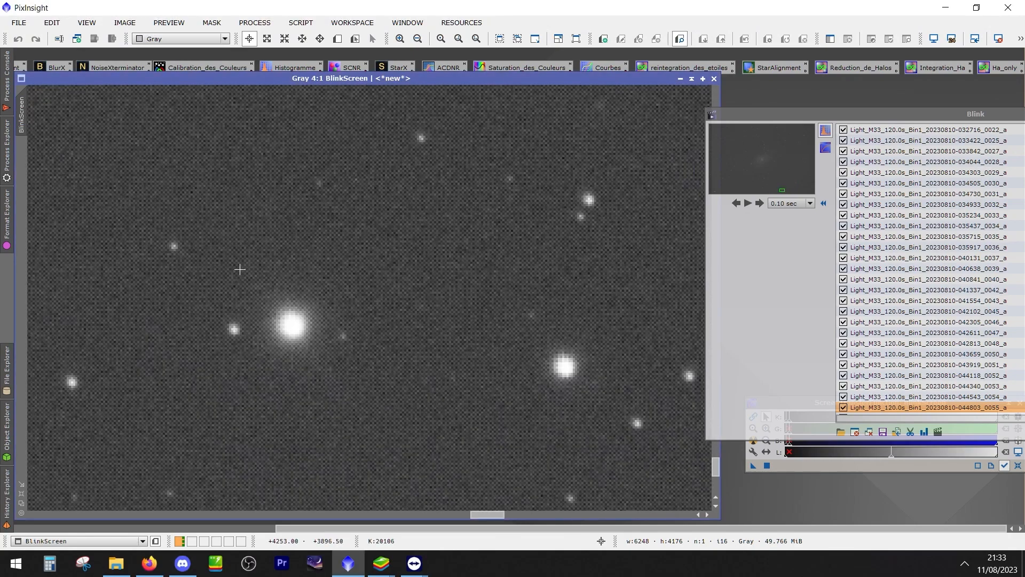
scroll(70, 406, "down", 3)
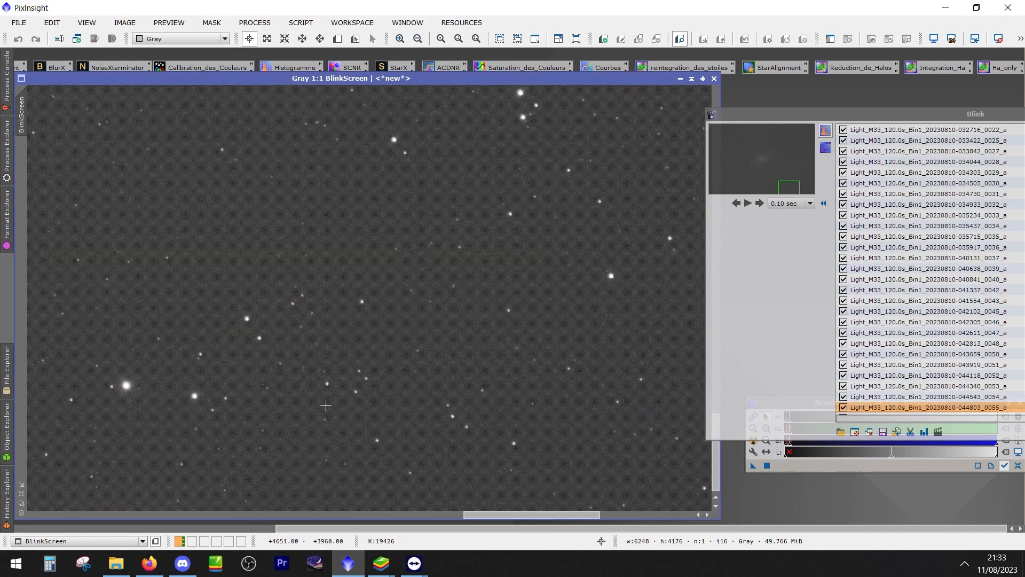
left_click_drag(276, 376, 531, 353)
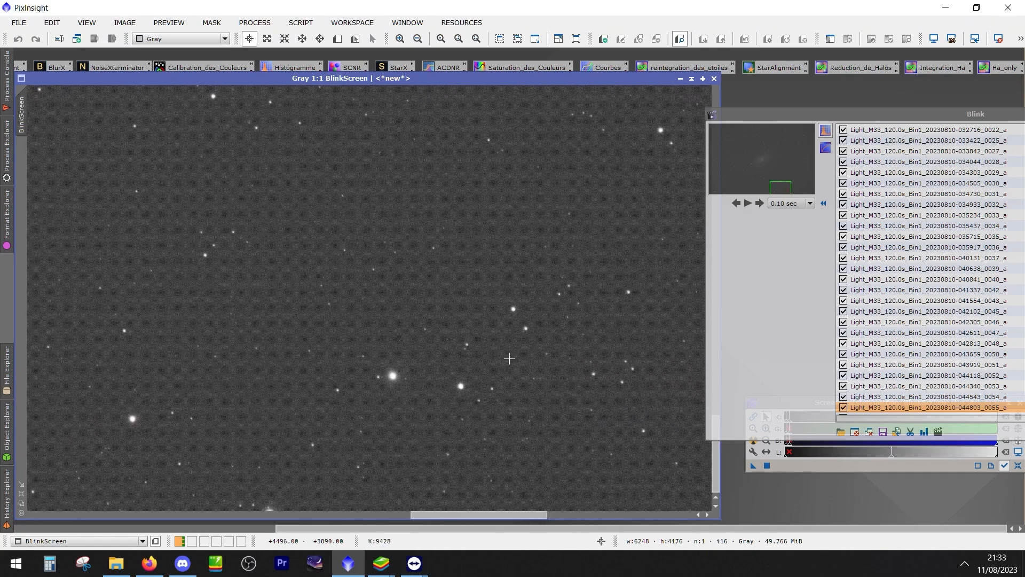
scroll(492, 363, "up", 3)
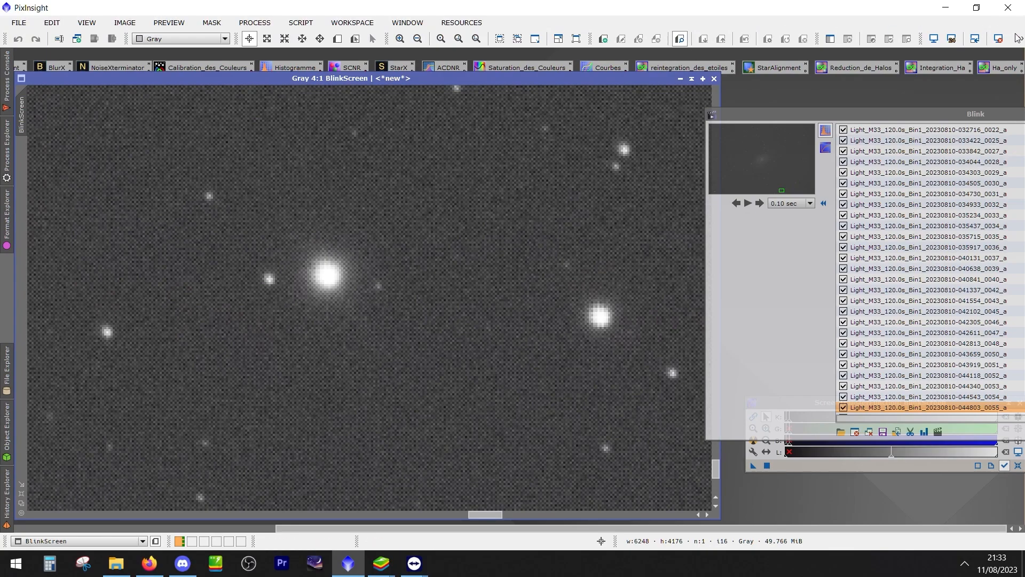
Apply a boosted auto stretch to BlinkScreen and replay the frames to examine the bright star, pausing on frame 033422_0025
left_click(1019, 39)
left_click(977, 57)
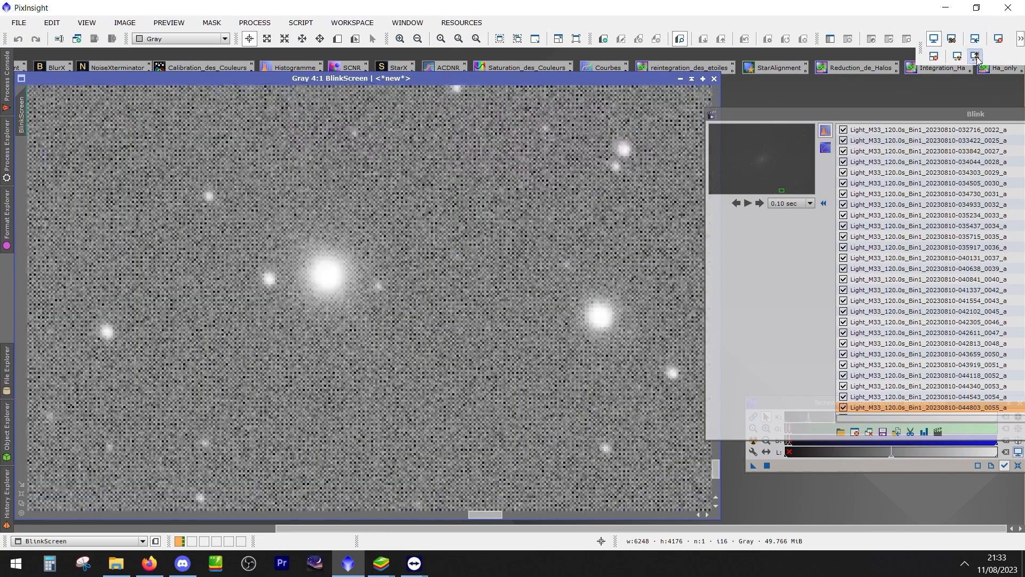
left_click(746, 203)
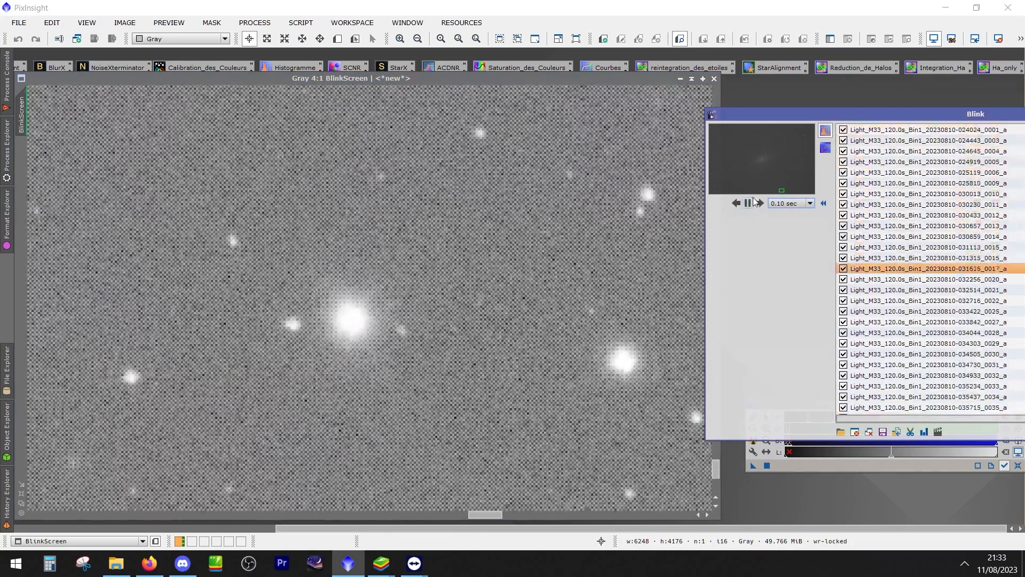
left_click(748, 203)
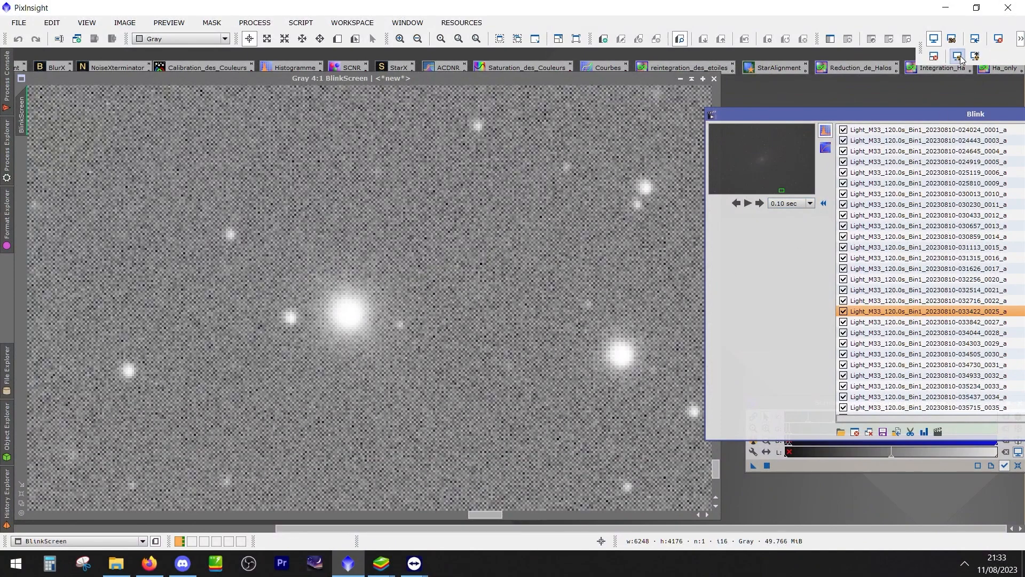
Switch BlinkScreen to the standard auto stretch and re-examine the bright star on frame 033422_0025
left_click(1021, 38)
left_click(960, 56)
scroll(398, 405, "down", 3)
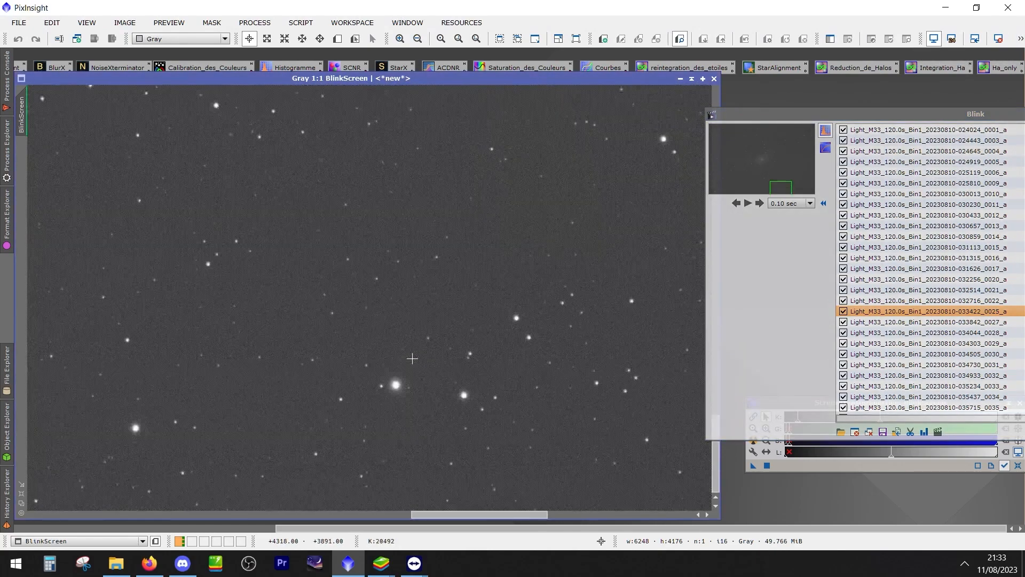
scroll(406, 393, "up", 3)
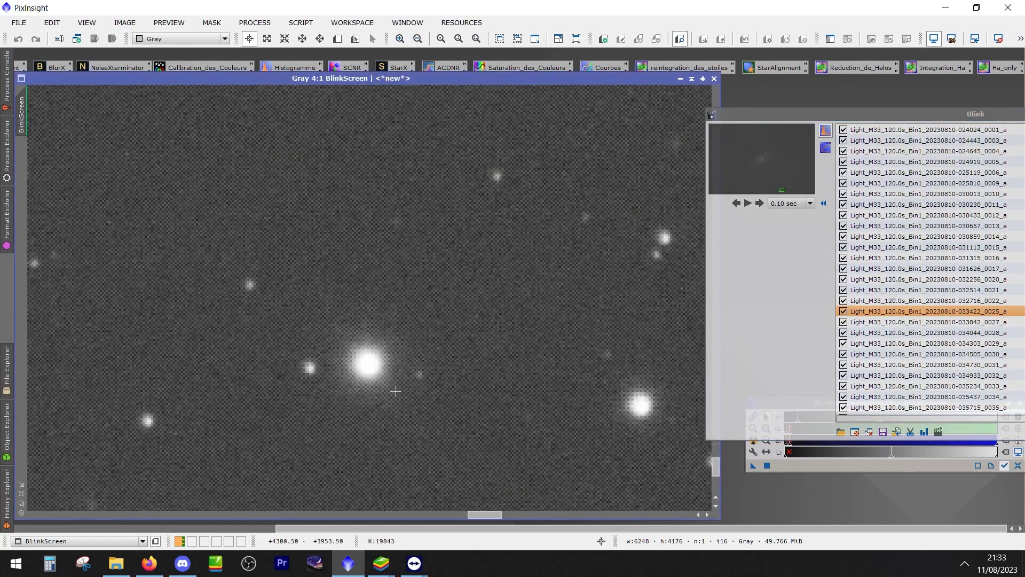
scroll(345, 335, "down", 4)
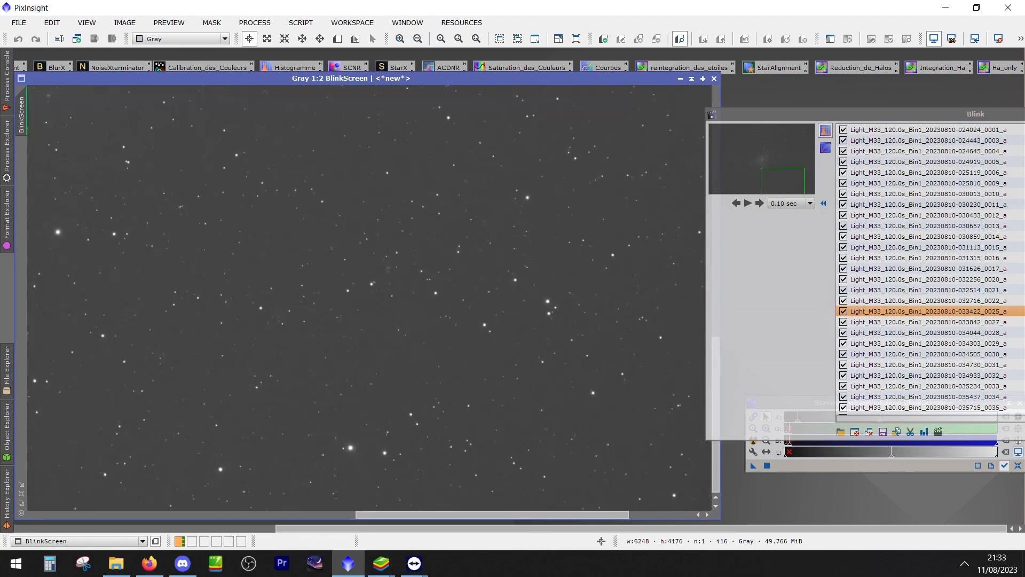
Switch to M33_Final_V2.jpg in Firefox and inspect the bright star near the lower edge at full size
left_click(182, 563)
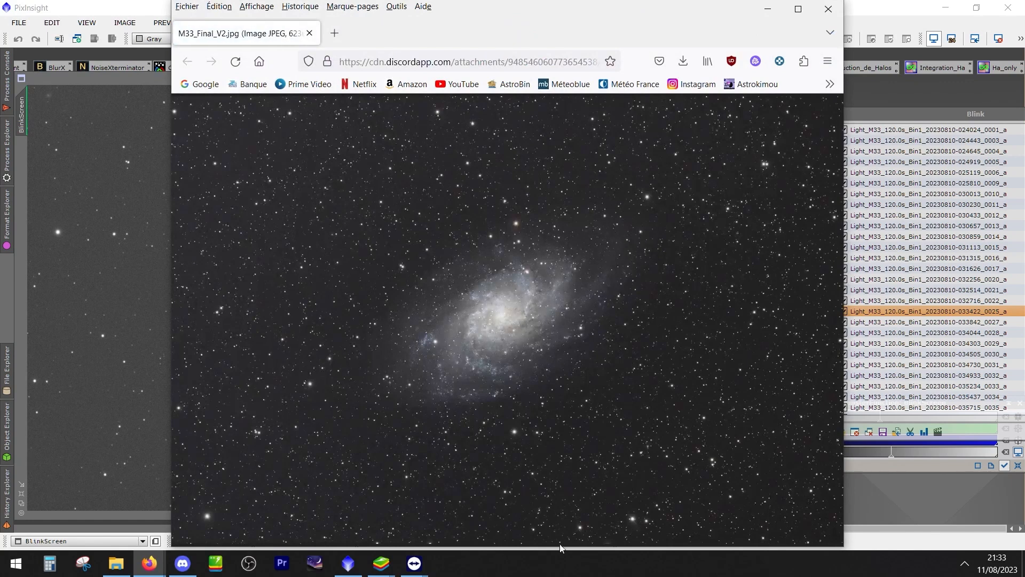
left_click(640, 527)
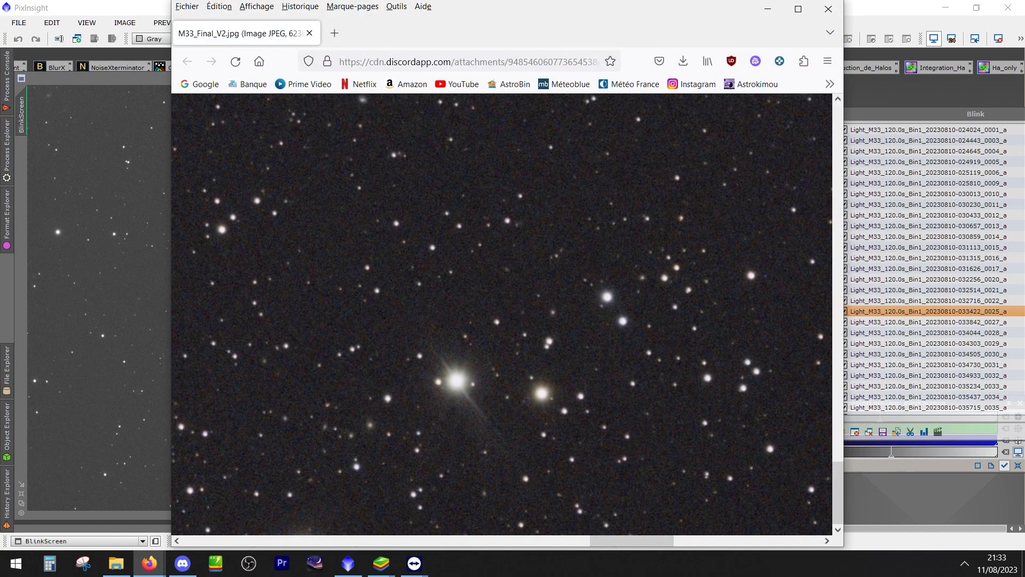
key("alt+Tab")
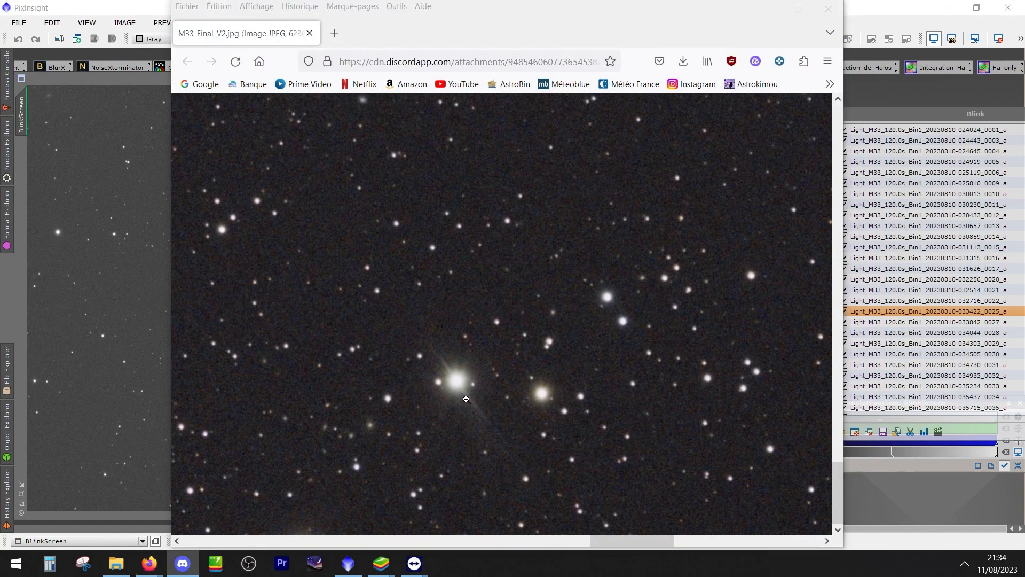
left_click(380, 410)
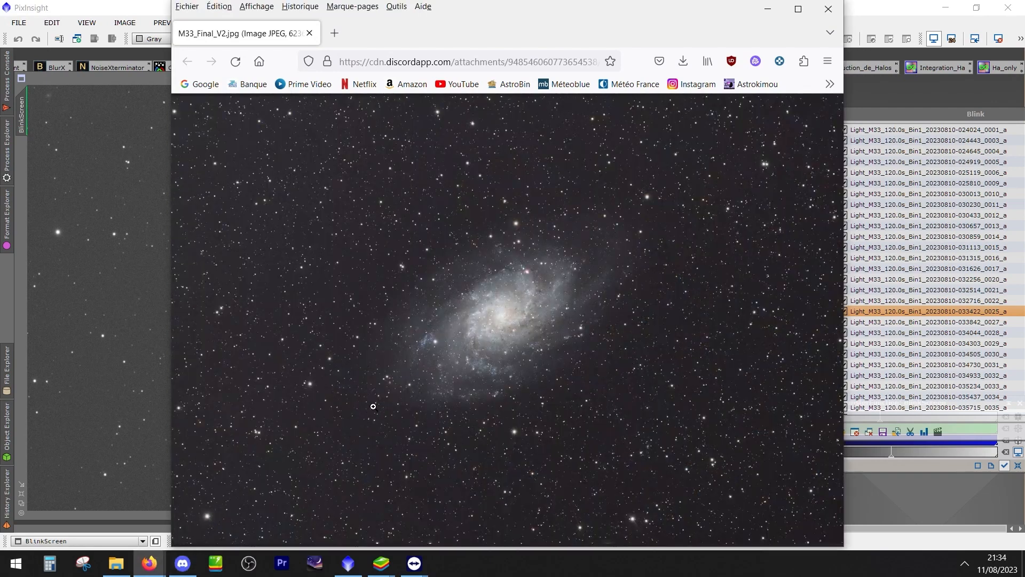
Compare star shapes at full size in two other areas of the lower part of M33_Final_V2.jpg
left_click(385, 464)
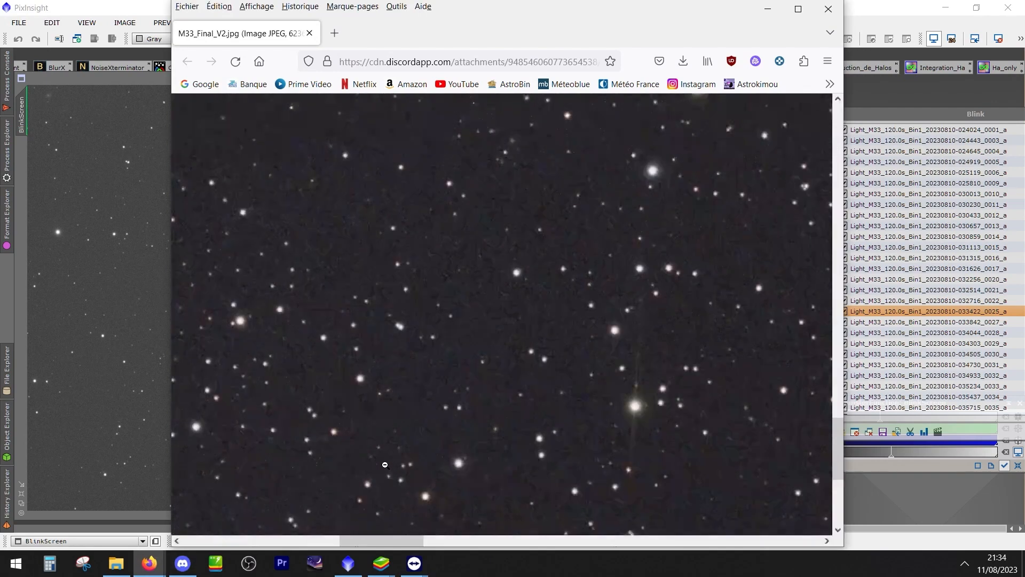
left_click(632, 433)
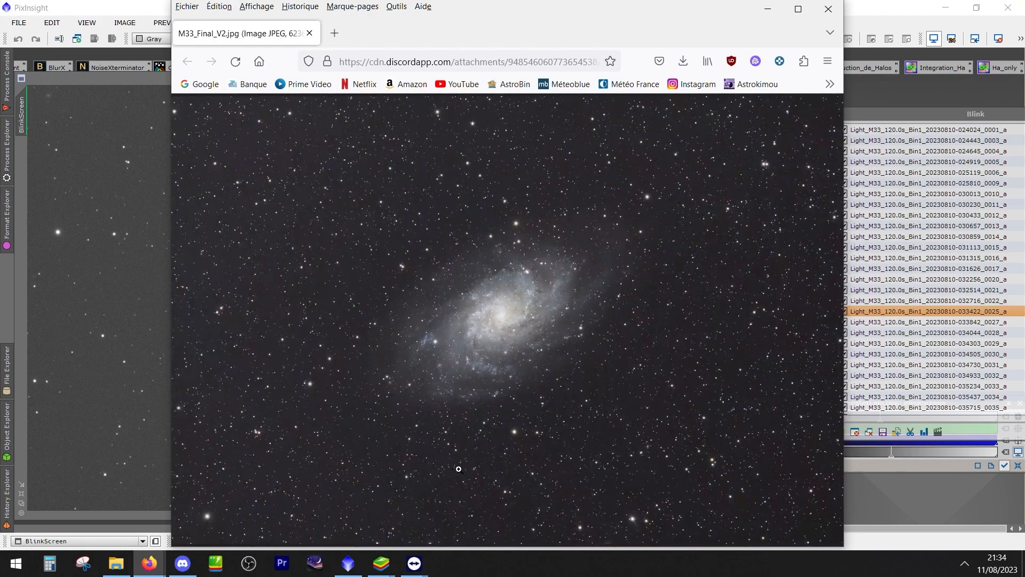
left_click(680, 474)
scroll(691, 456, "down", 6)
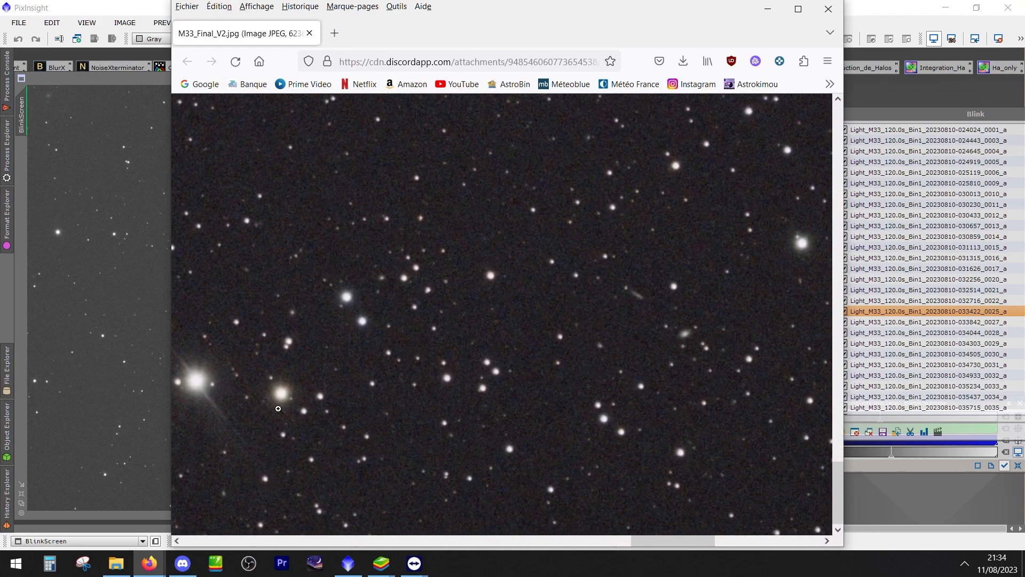
left_click(215, 383)
Enlarge the upper part of M33_Final_V2.jpg and examine the stars from there down to mid-height
left_click(437, 113)
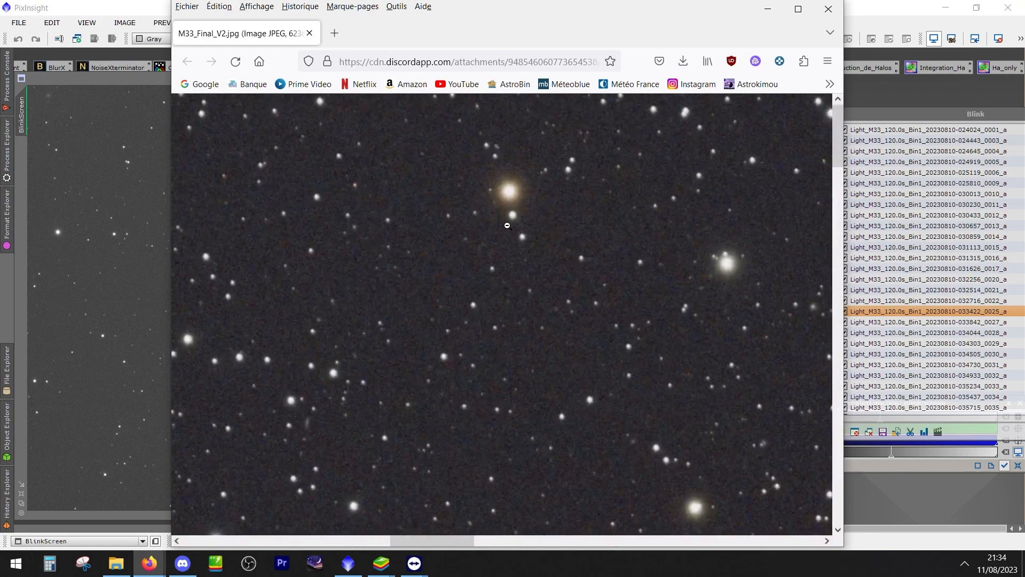
left_click_drag(443, 539, 405, 520)
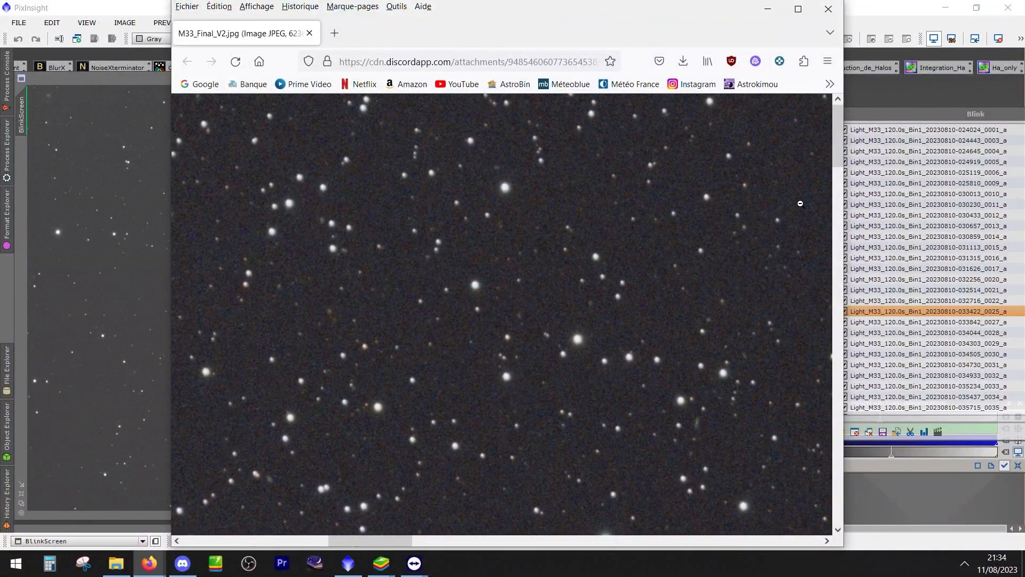
left_click_drag(838, 156, 839, 172)
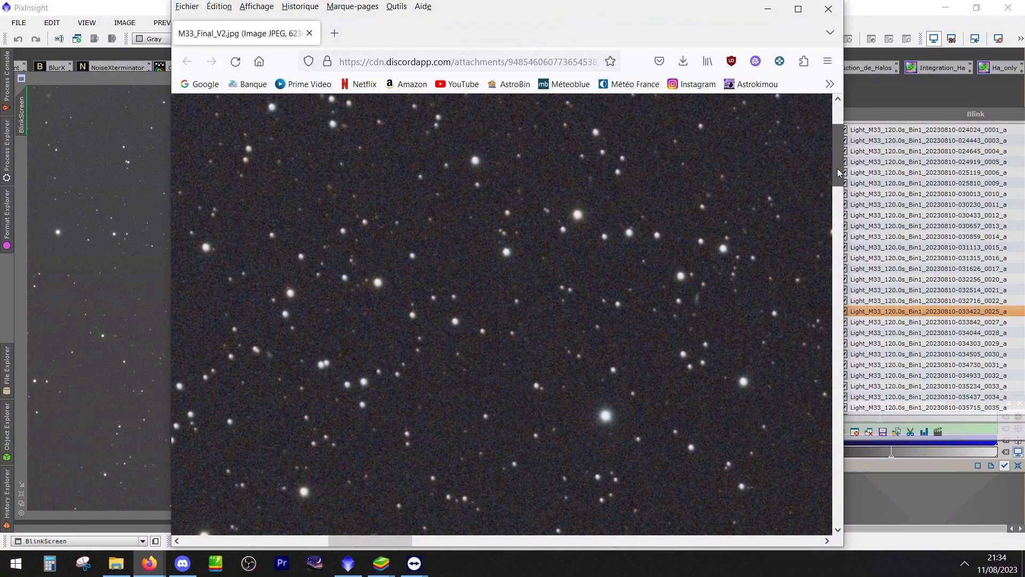
left_click_drag(838, 172, 856, 286)
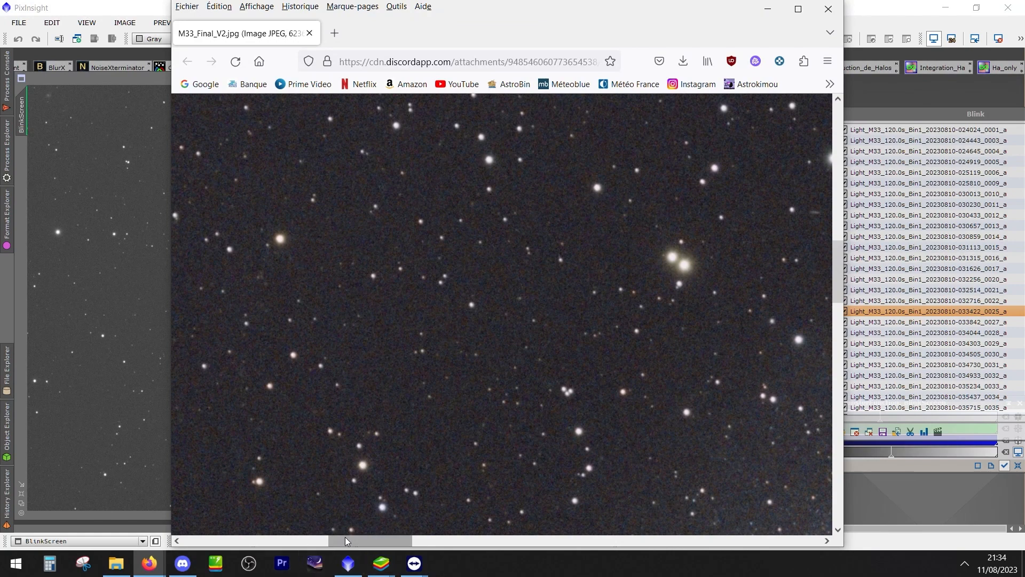
Examine the stars across the middle of M33_Final_V2.jpg and along its right edge at full size
left_click_drag(347, 542, 668, 539)
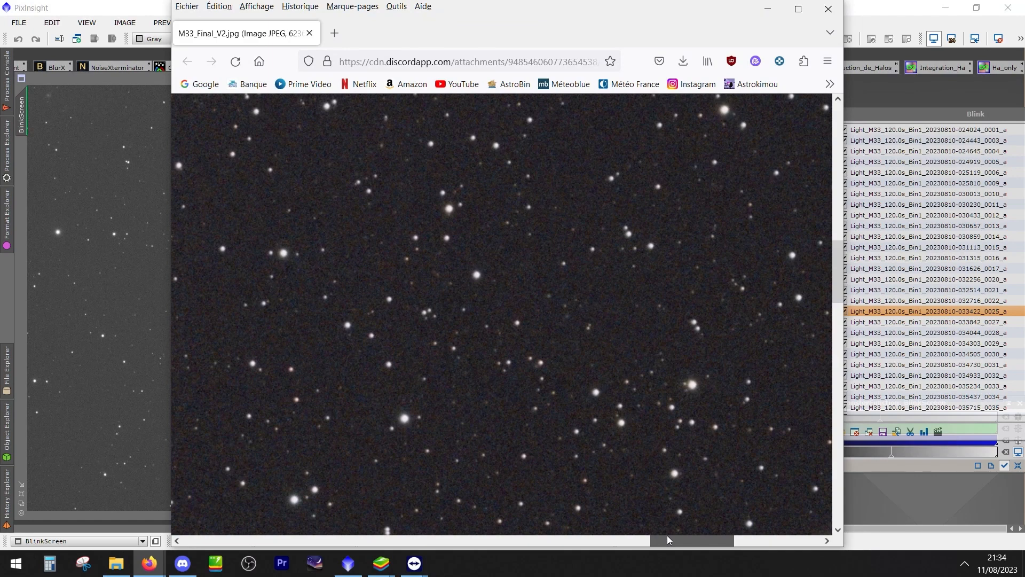
left_click_drag(668, 540, 780, 540)
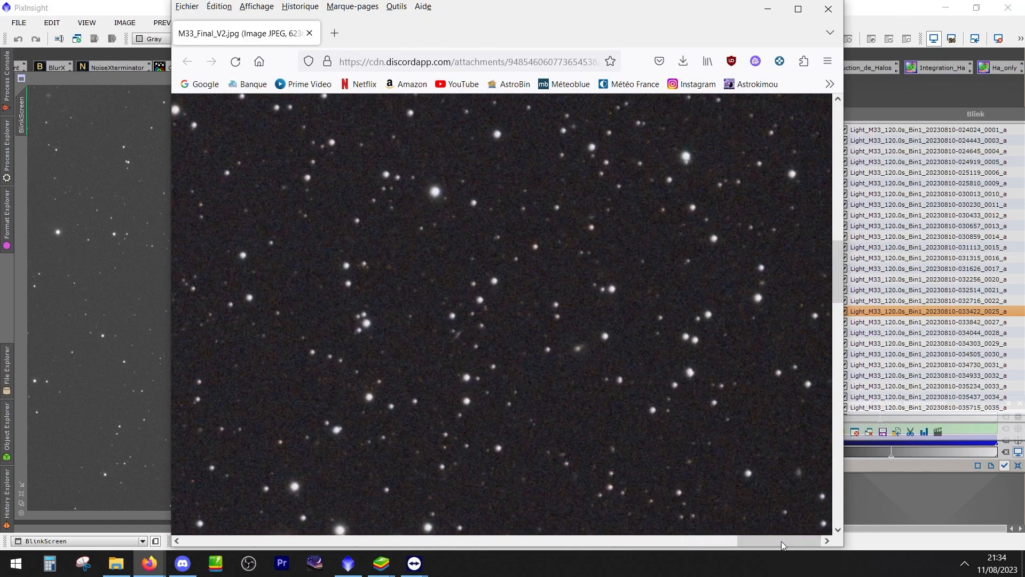
left_click_drag(838, 272, 880, 237)
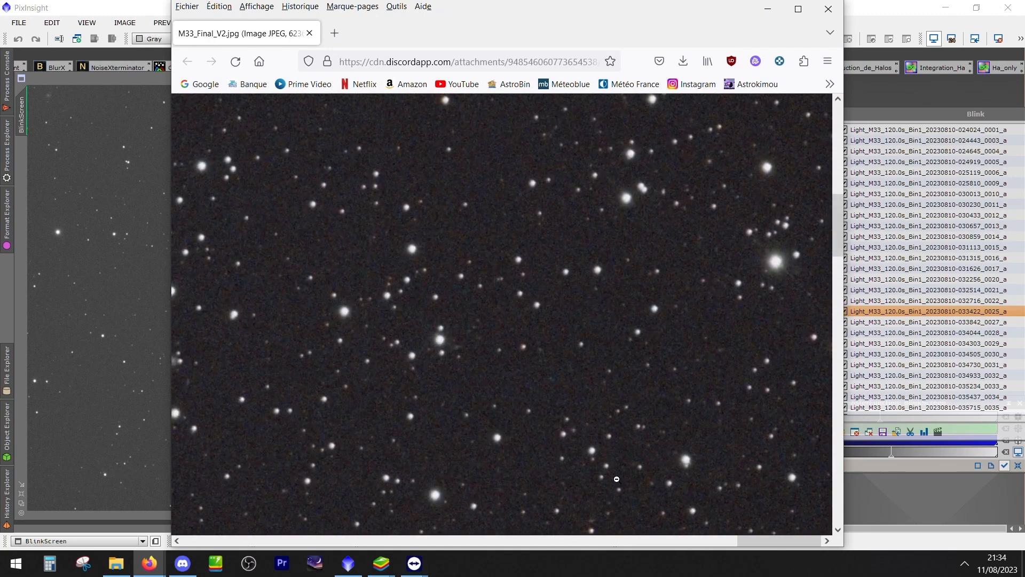
left_click_drag(836, 246, 843, 301)
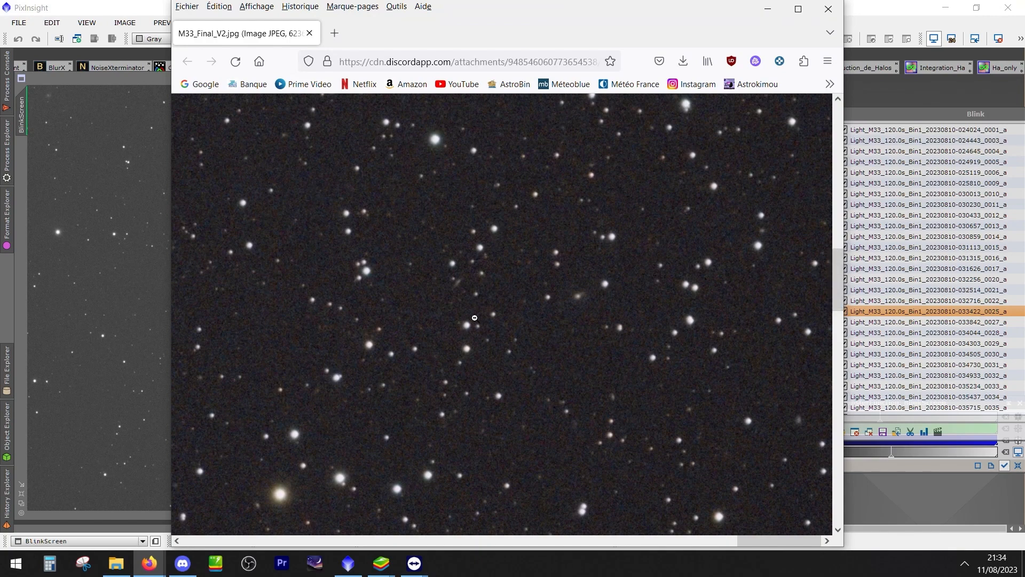
Examine the stars in the right part of M33_Final_V2.jpg at full size once more and close the image window
scroll(460, 300, "down", 1)
scroll(460, 300, "up", 5)
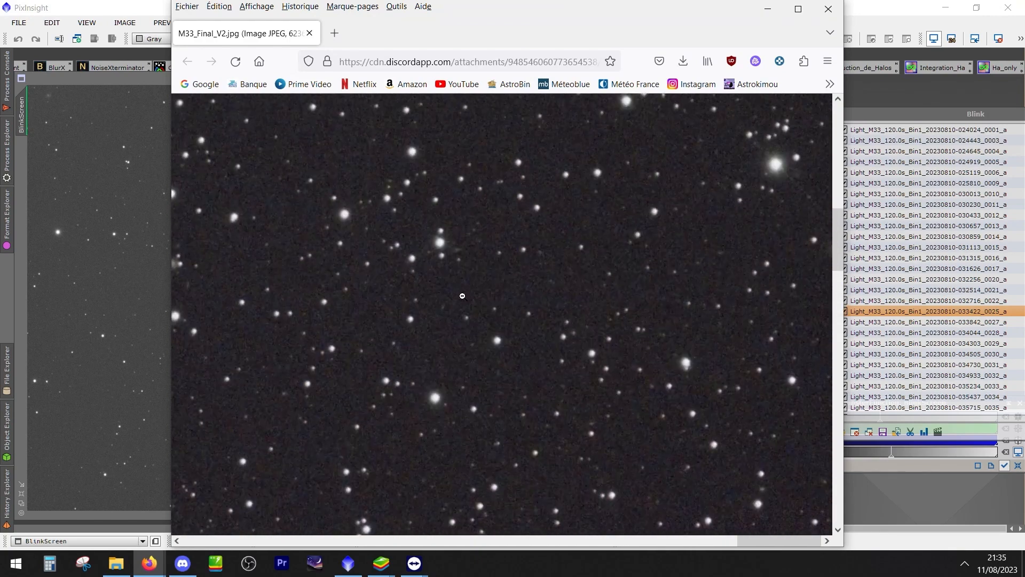
mouse_move(756, 544)
left_mouse_down()
mouse_move(716, 543)
mouse_move(774, 547)
left_mouse_up()
key("alt+Tab")
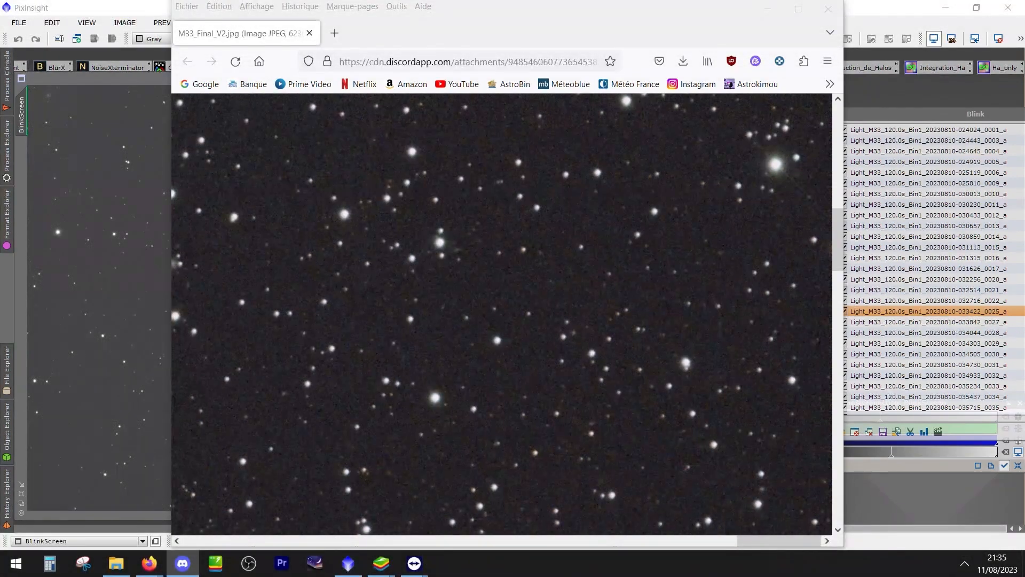
left_click(636, 398)
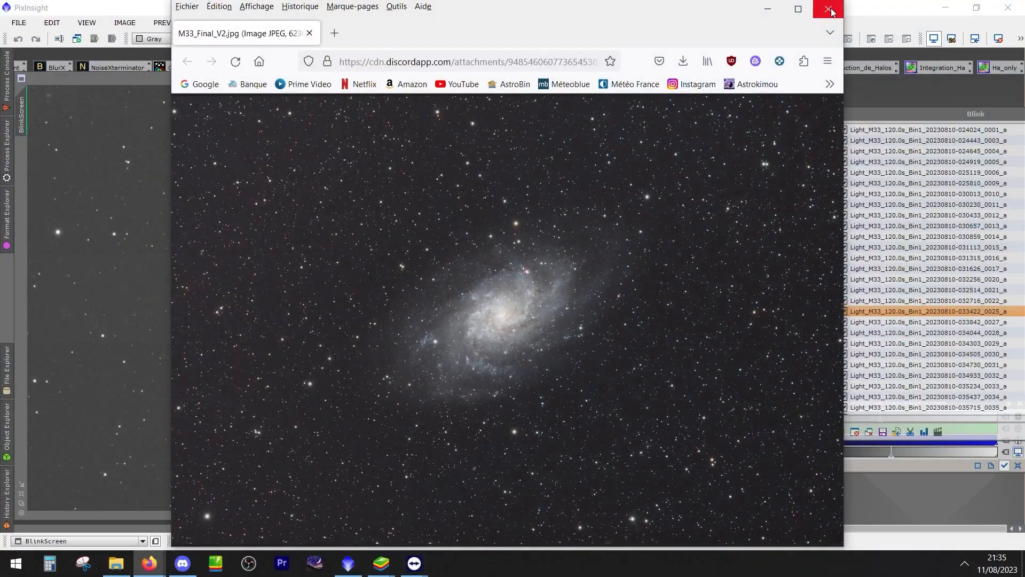
left_click(828, 12)
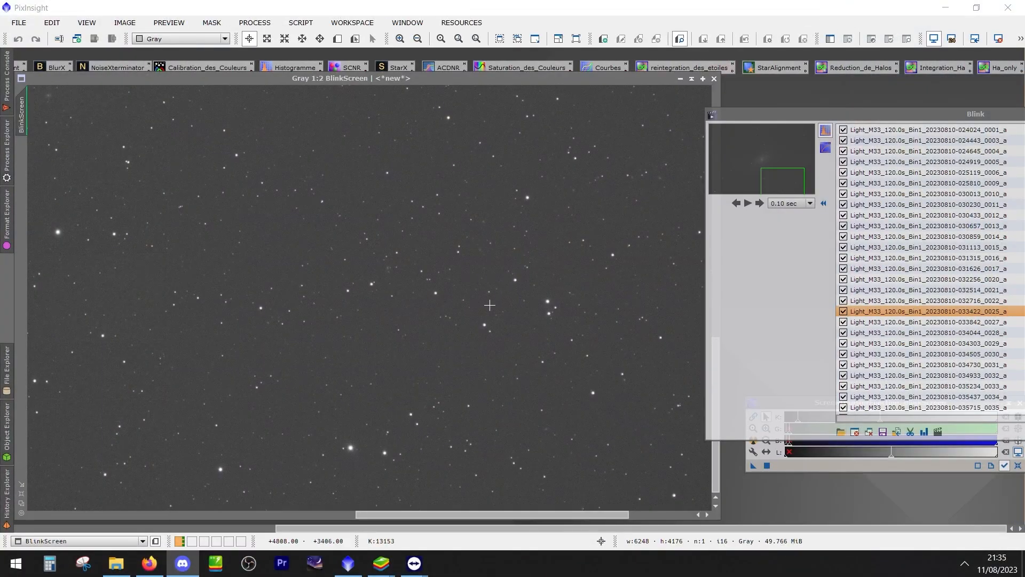
Play the light frames in Blink at full-frame view with a 0.50 sec delay, through to frame 0059
scroll(490, 304, "down", 3)
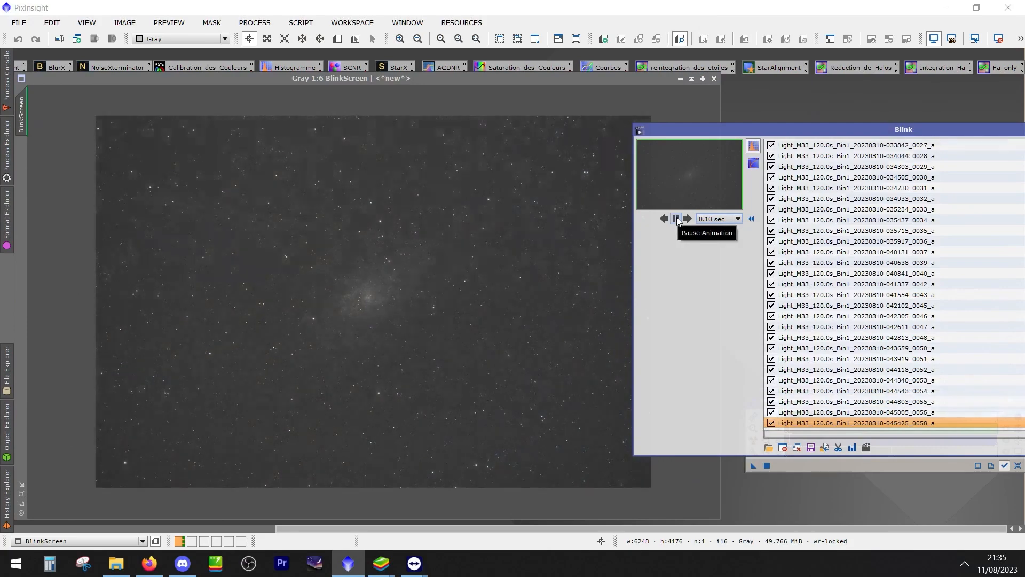
left_click(677, 218)
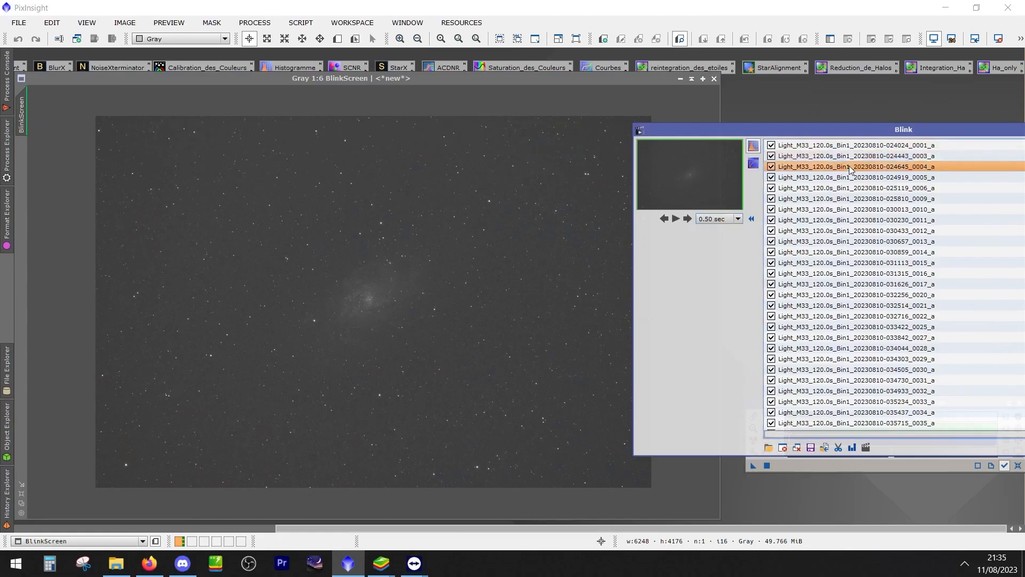
left_click_drag(853, 138, 908, 133)
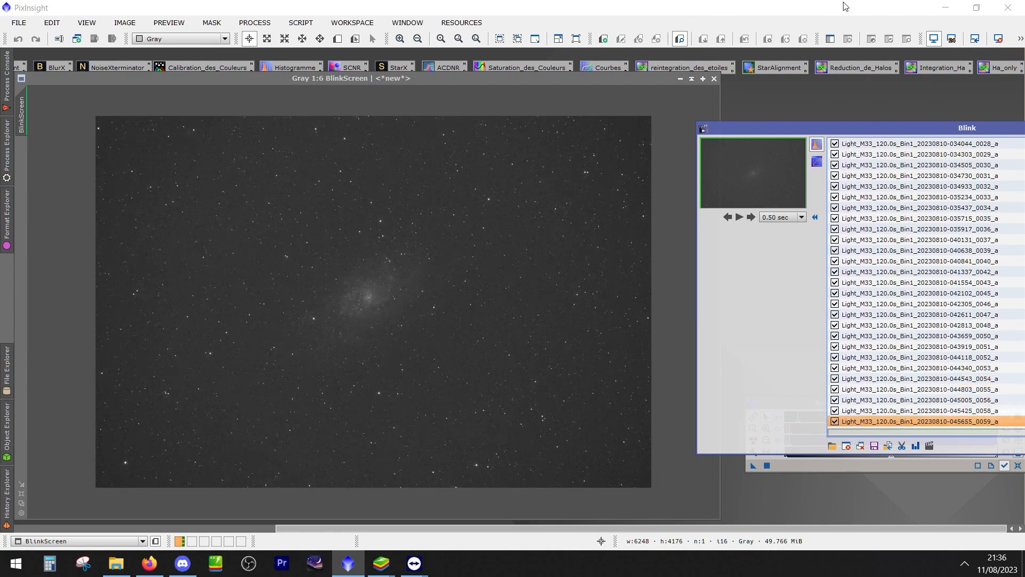
Move all the light frames listed in Blink to a new desktop folder named Nouveau dossier and close Blink
left_click_drag(893, 130, 396, 156)
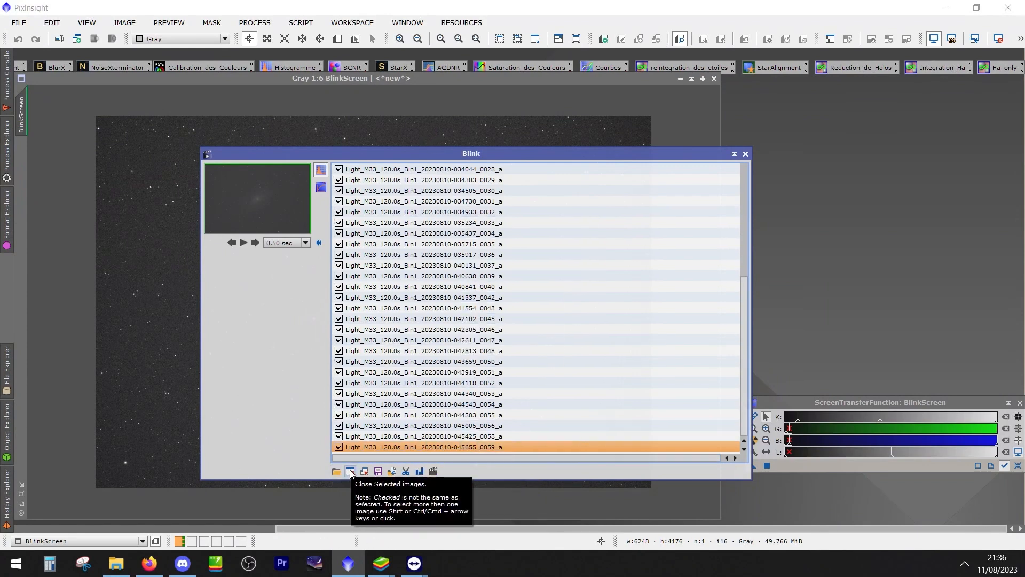
left_click_drag(422, 154, 574, 75)
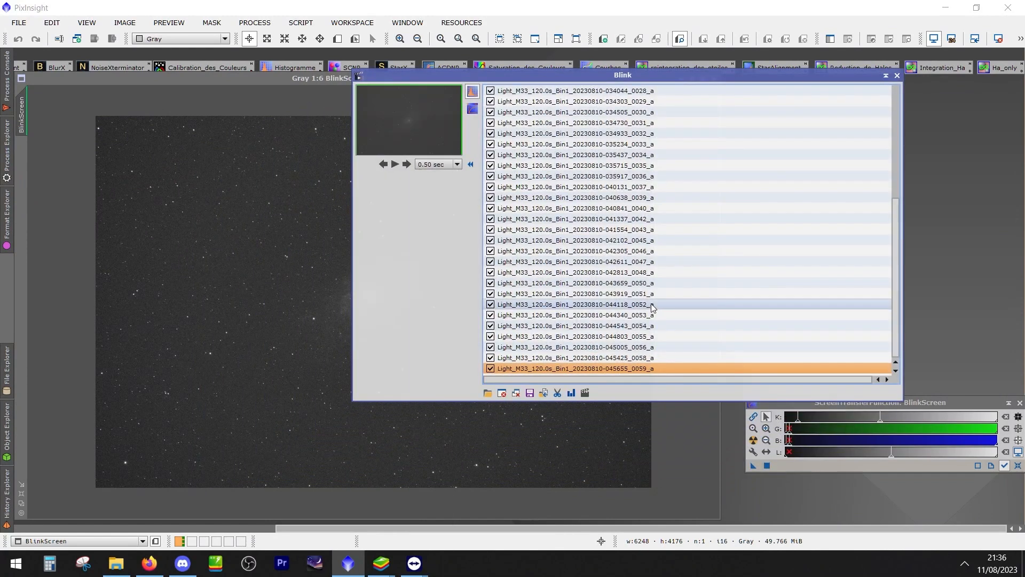
mouse_move(899, 234)
left_mouse_down()
mouse_move(915, 109)
mouse_move(895, 112)
mouse_move(900, 242)
left_mouse_up()
left_click(622, 92)
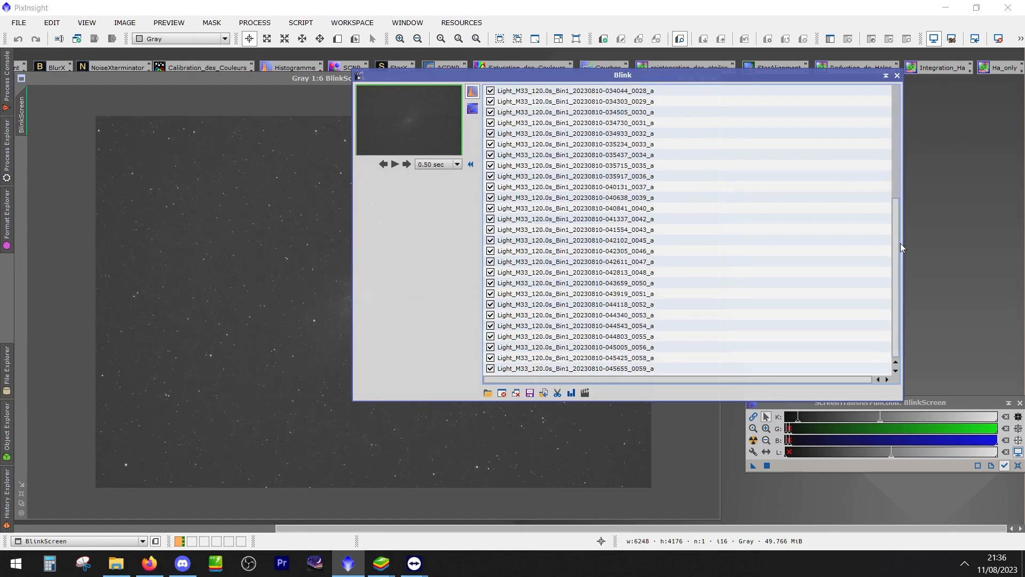
left_click(613, 367, "shift")
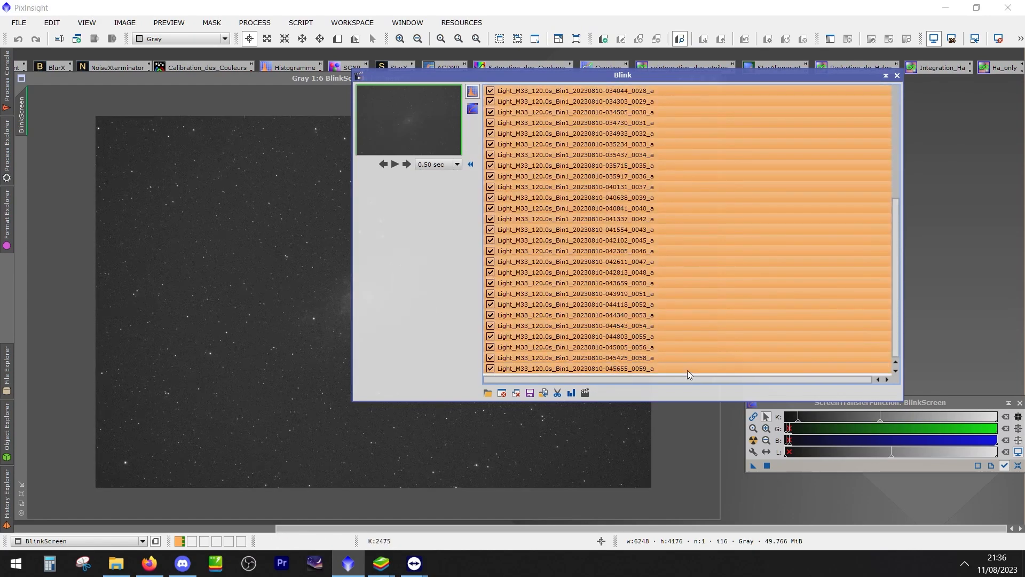
left_click_drag(896, 286, 892, 249)
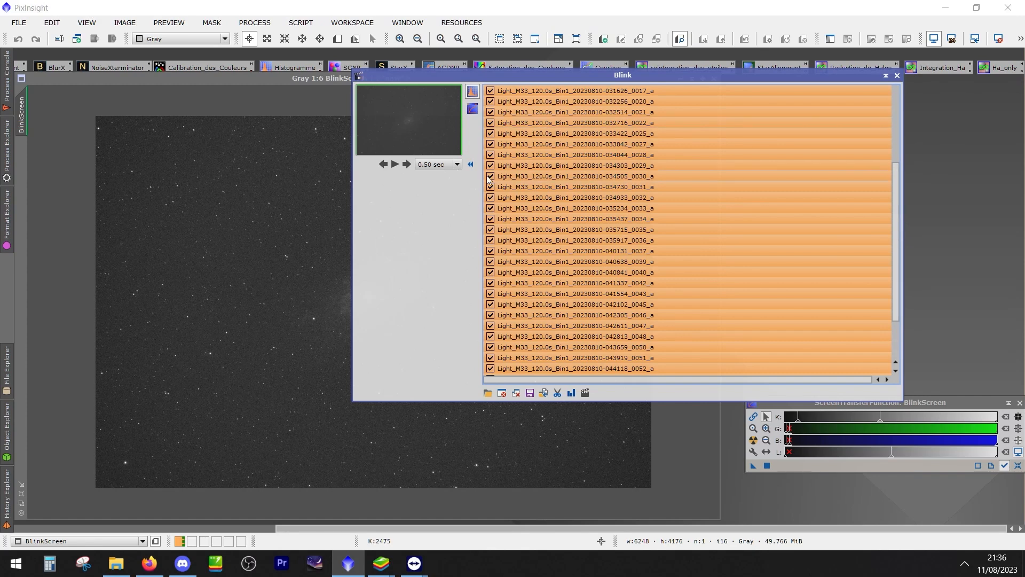
left_click(544, 394)
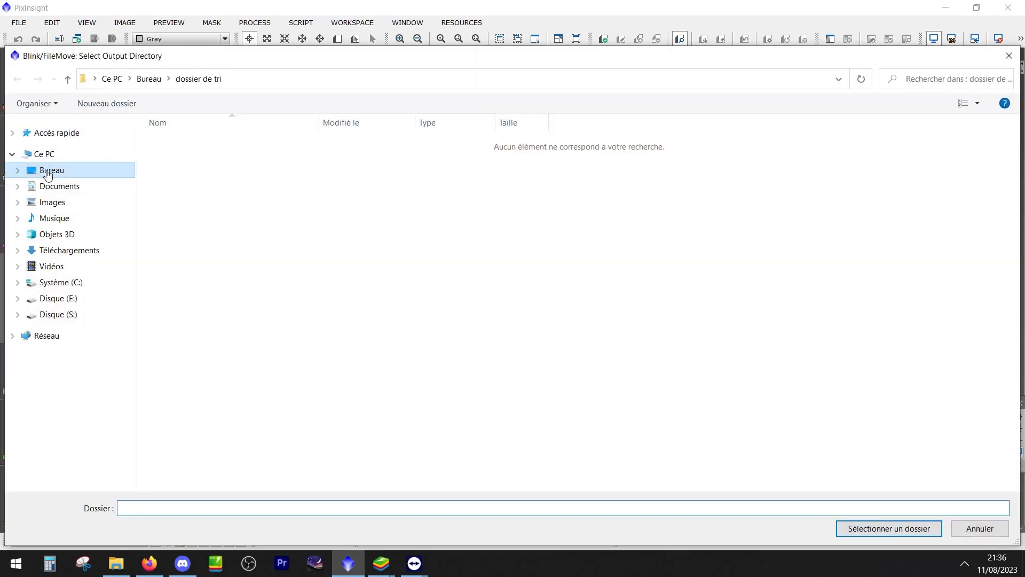
right_click(220, 202)
mouse_move(286, 350)
left_click(405, 350)
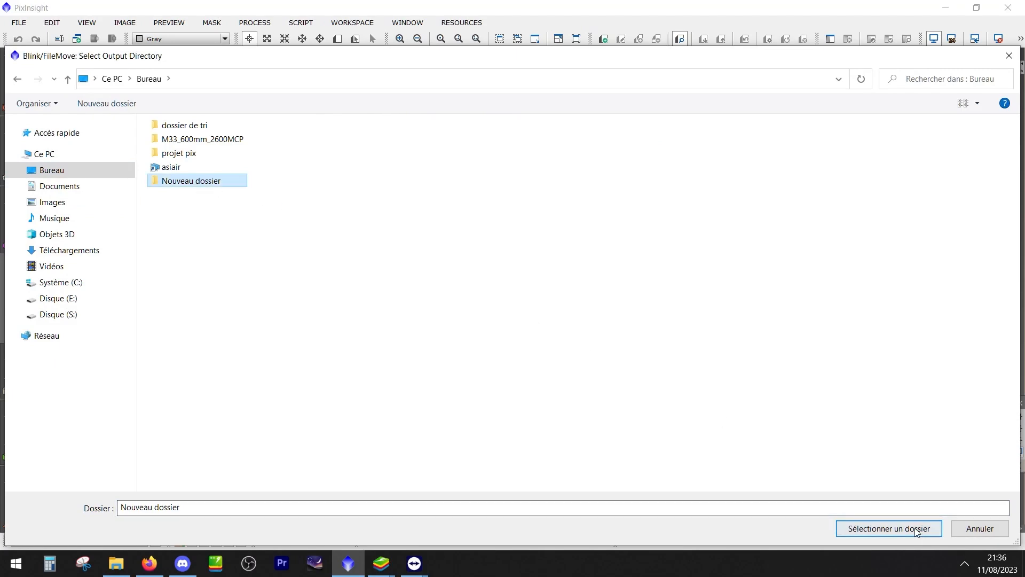
left_click(875, 527)
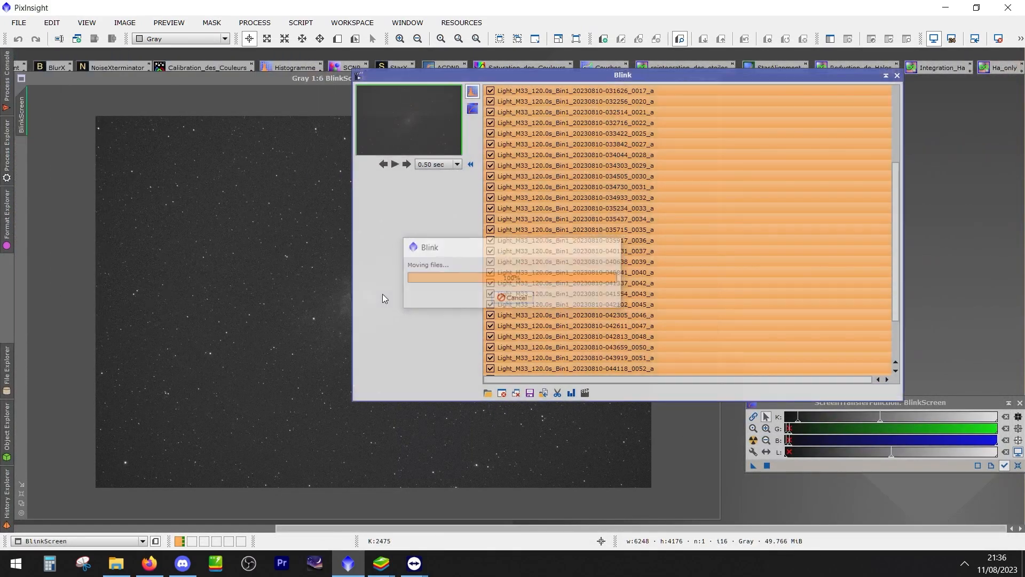
left_click(897, 75)
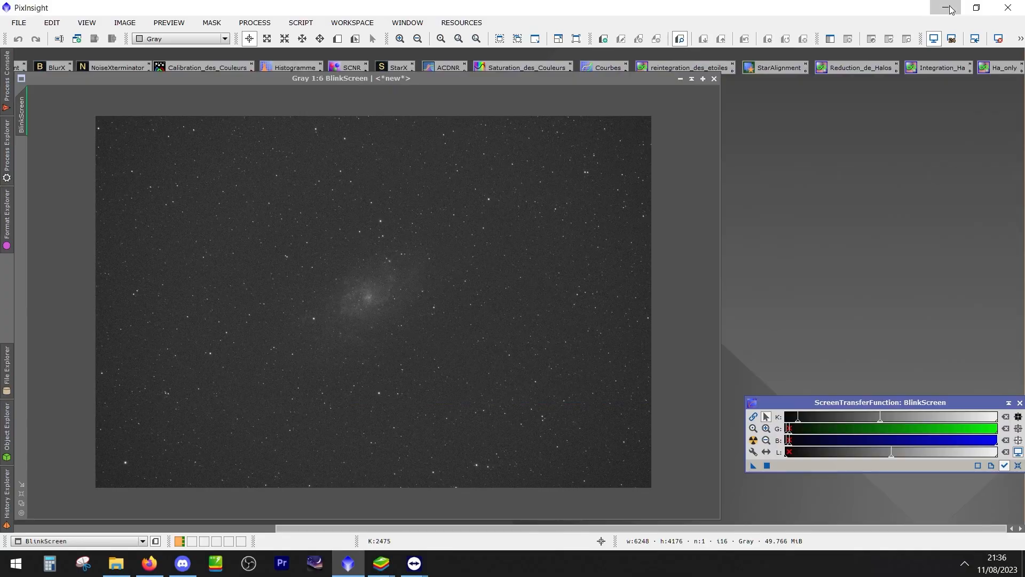
Check the number and total size of the files in the desktop's Nouveau dossier and close the open folder windows
left_click(945, 7)
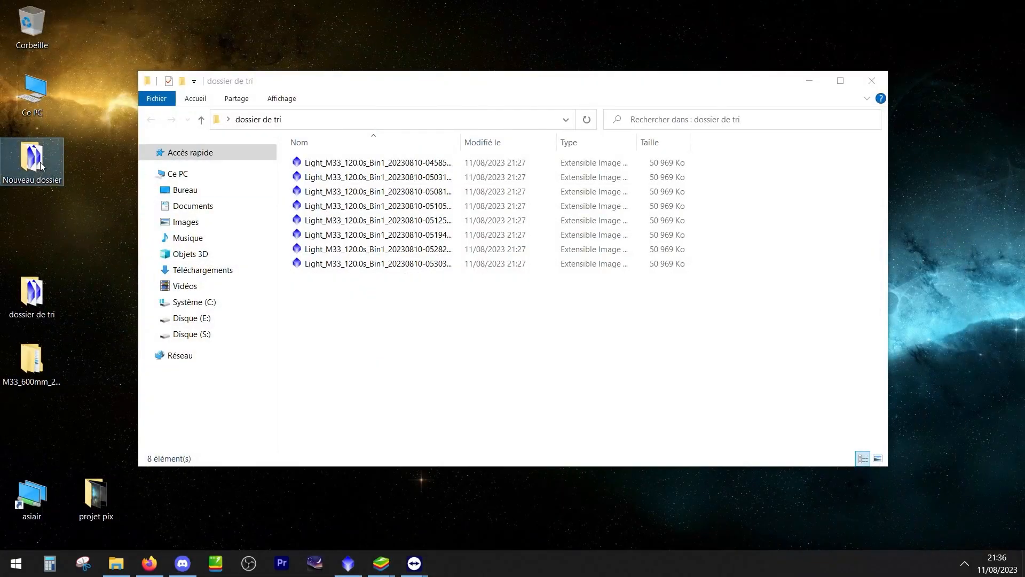
double_click(41, 165)
left_click(385, 249)
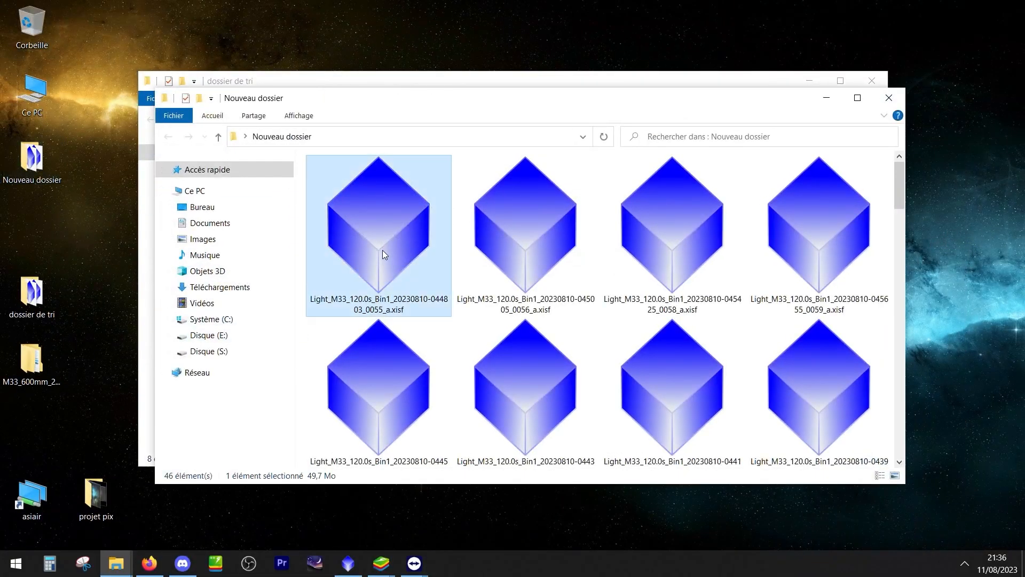
key("ctrl+a")
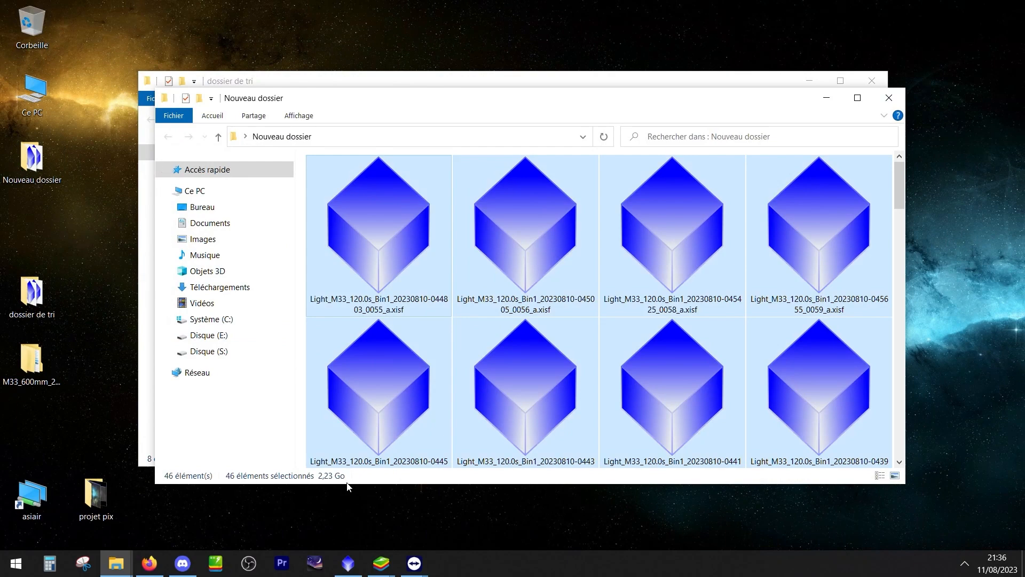
left_click(893, 102)
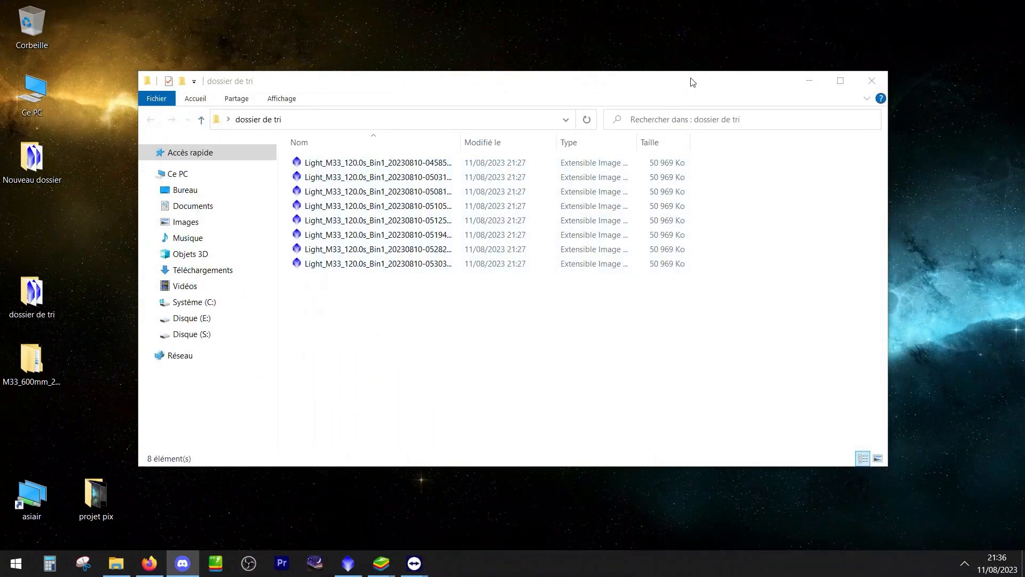
left_click(882, 81)
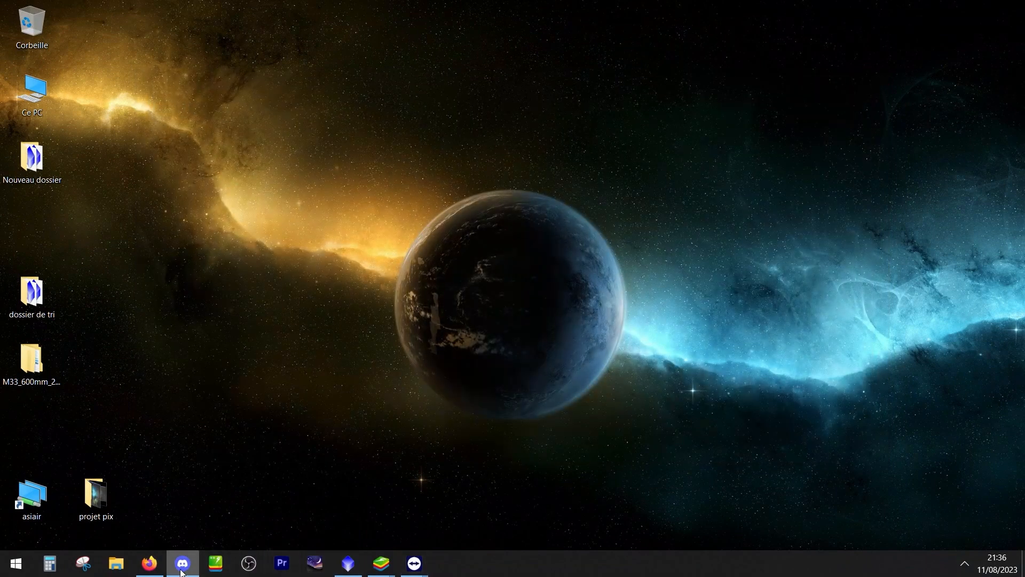
Return to PixInsight, close the BlinkScreen image and launch the WeightedBatchPreprocessing script
mouse_move(185, 571)
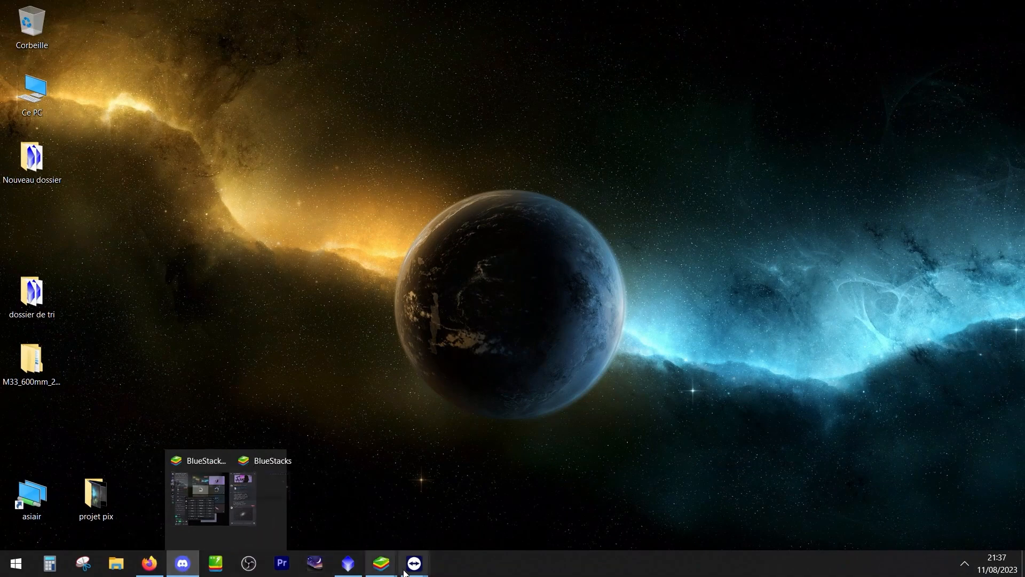
left_click(344, 573)
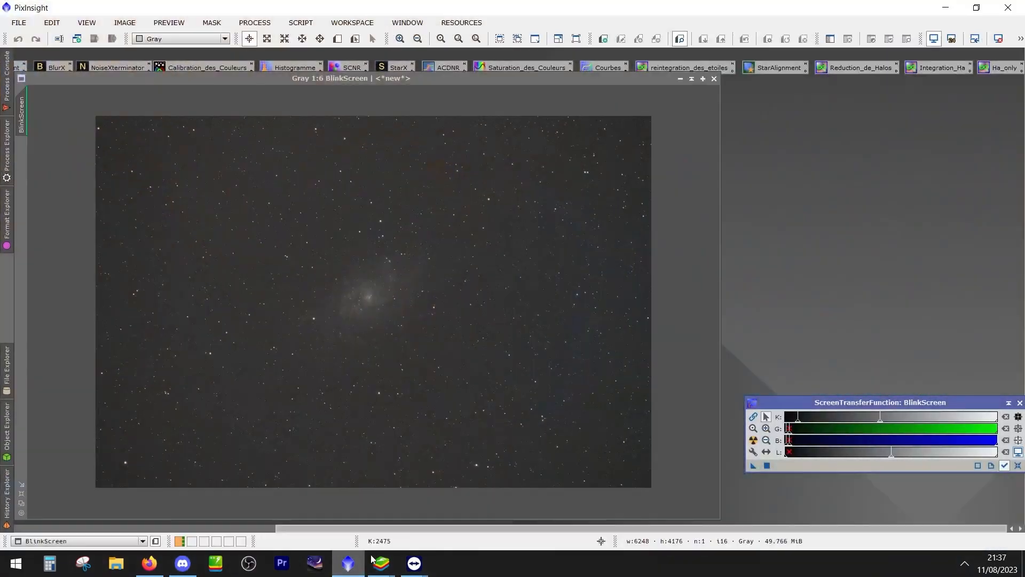
left_click(714, 79)
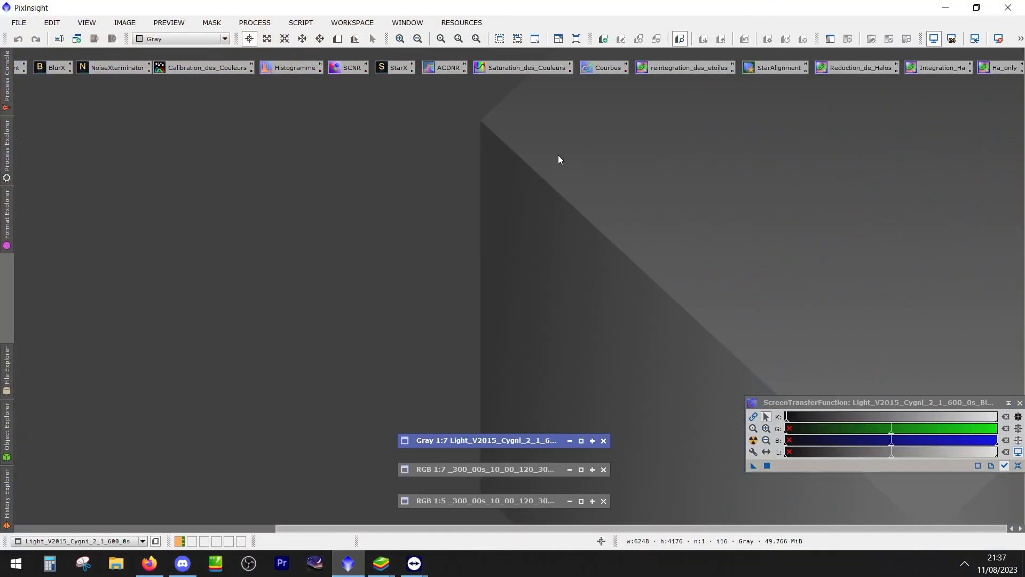
left_click(300, 22)
mouse_move(314, 52)
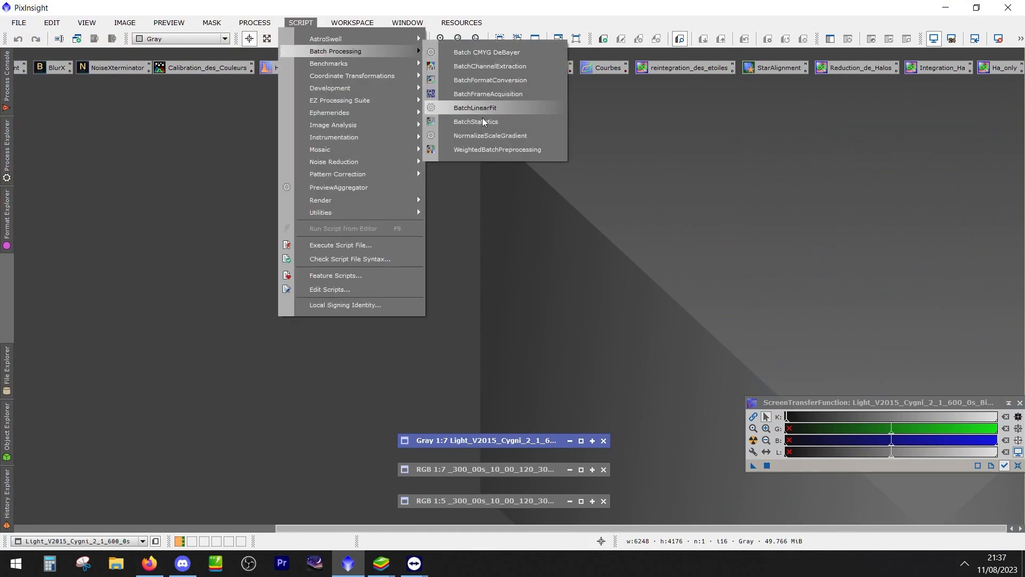
left_click(470, 149)
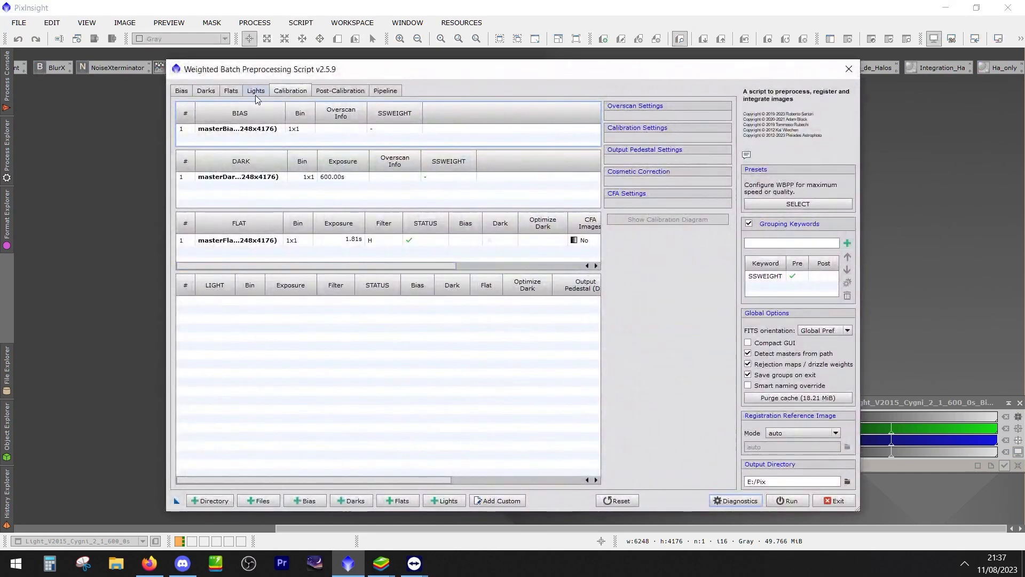
Review the light and bias frame lists, then view the script's reset options and dismiss them without resetting
left_click(257, 94)
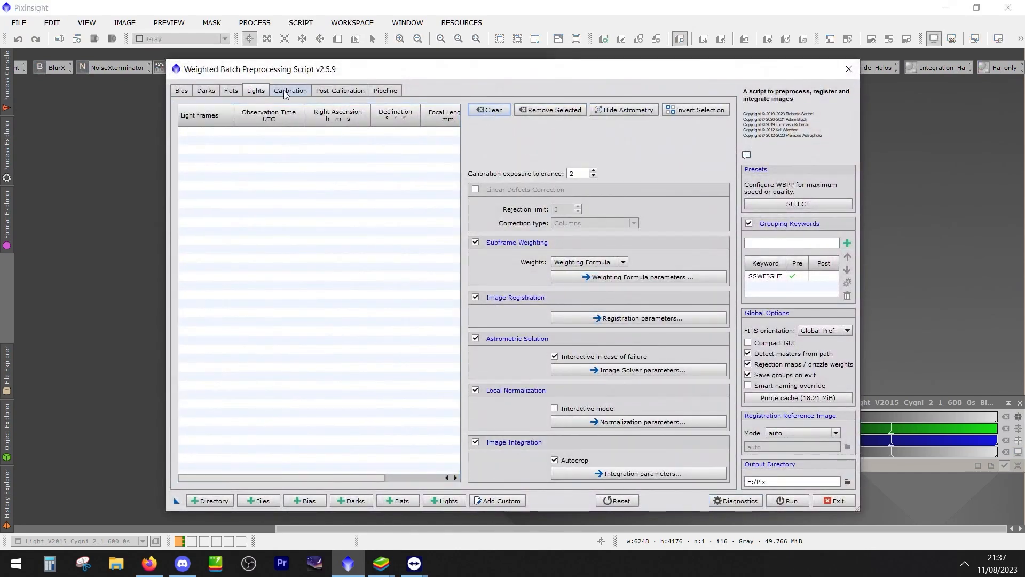
left_click(182, 90)
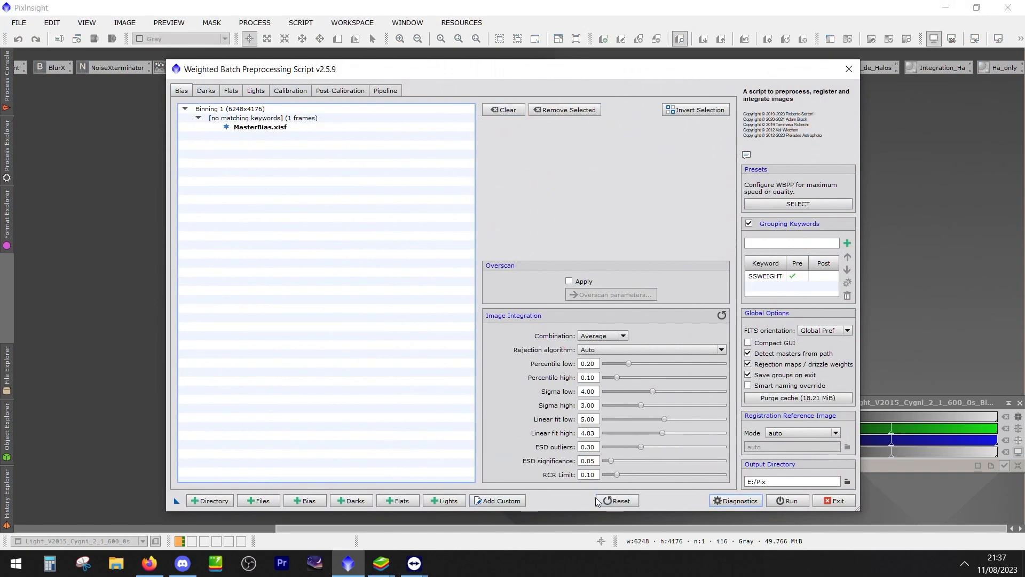
left_click(618, 501)
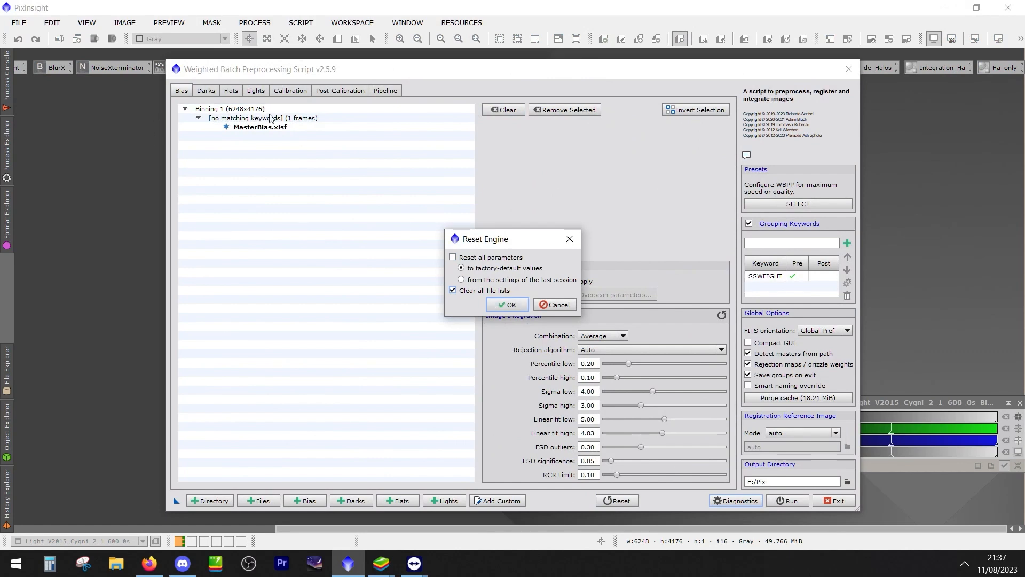
left_click(573, 306)
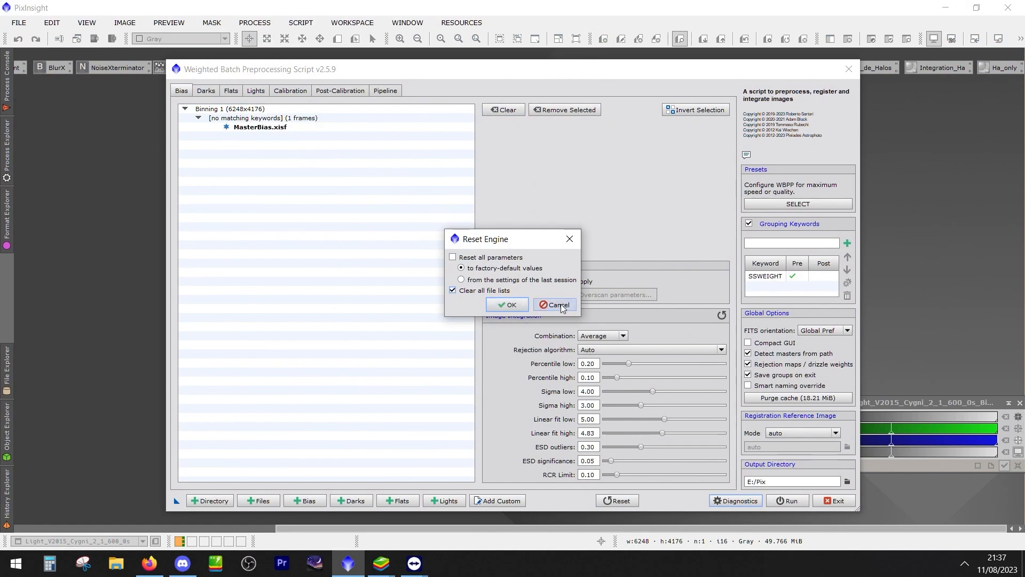
Review the dark, flat and light frame lists and close the Weighted Batch Preprocessing script
left_click(198, 92)
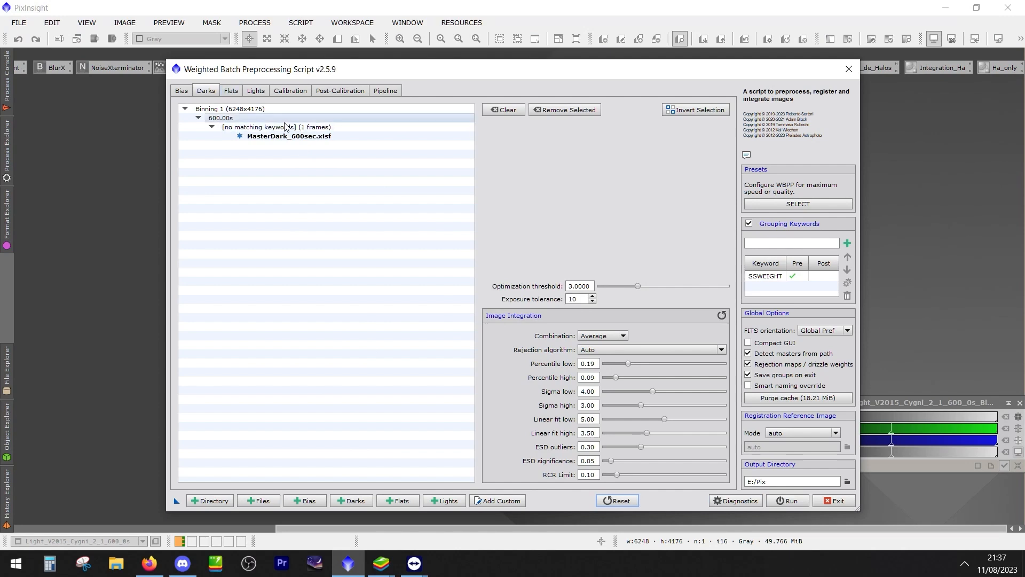
left_click(232, 91)
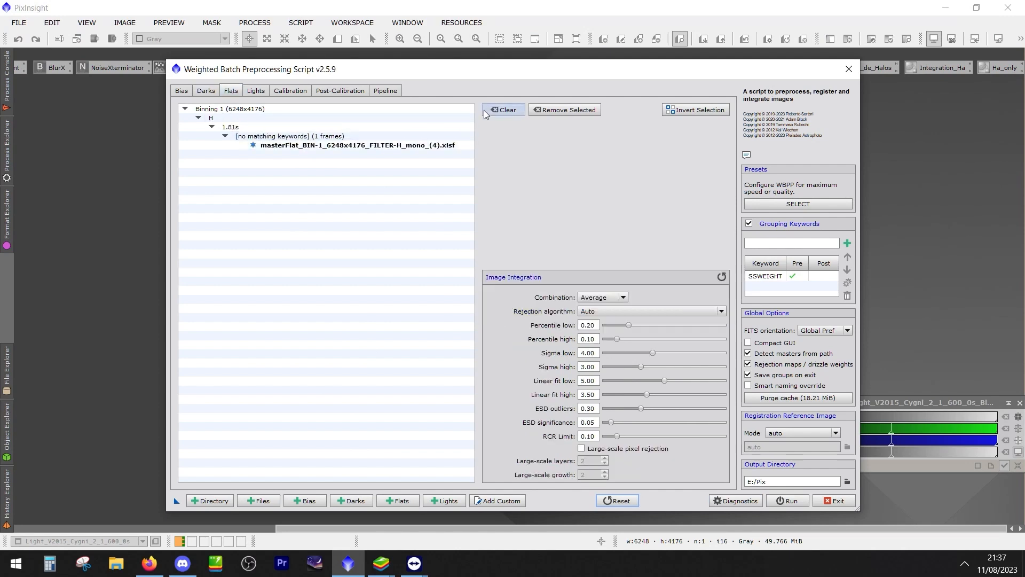
left_click(256, 91)
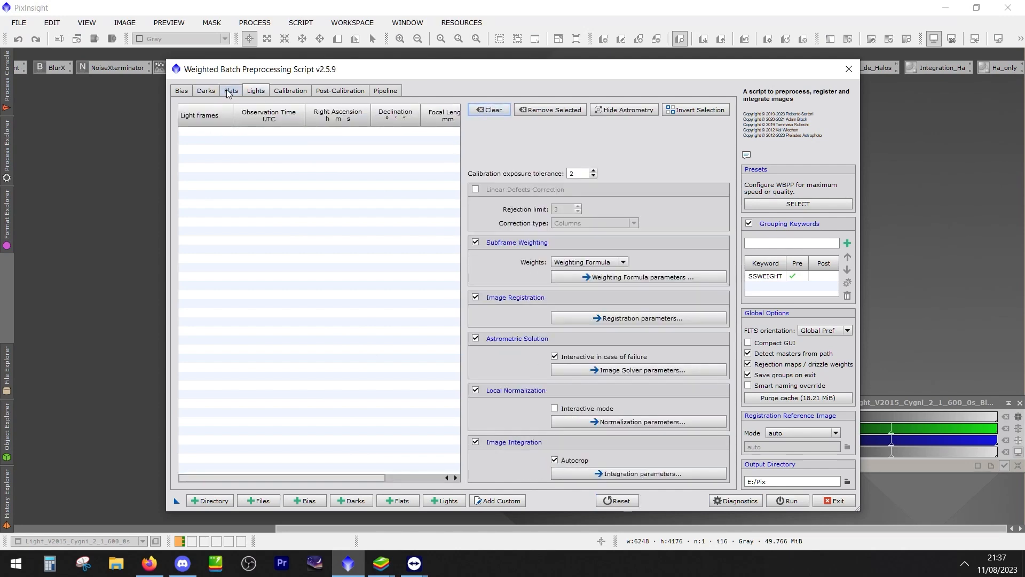
left_click(230, 92)
left_click(261, 94)
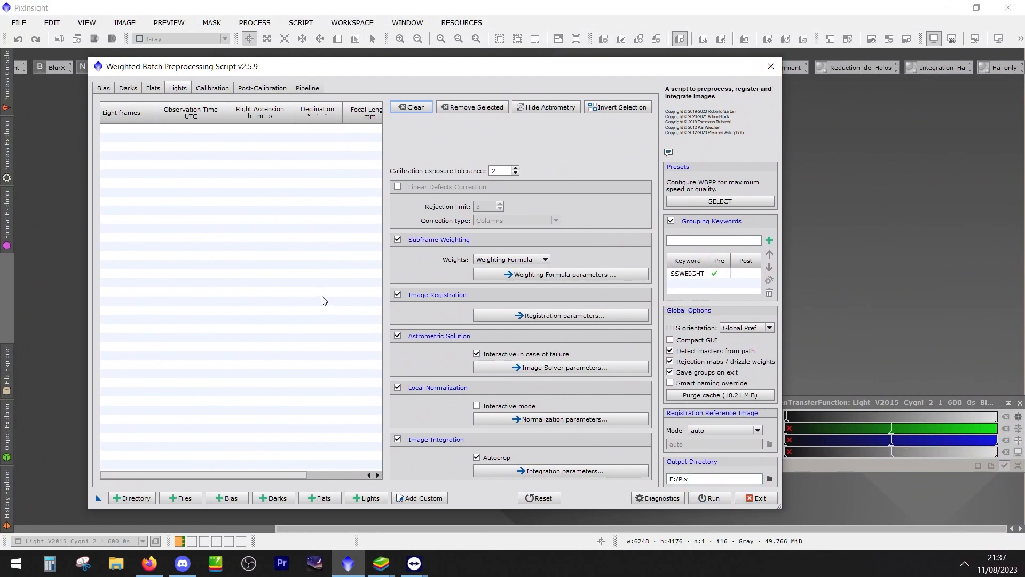
left_click(771, 66)
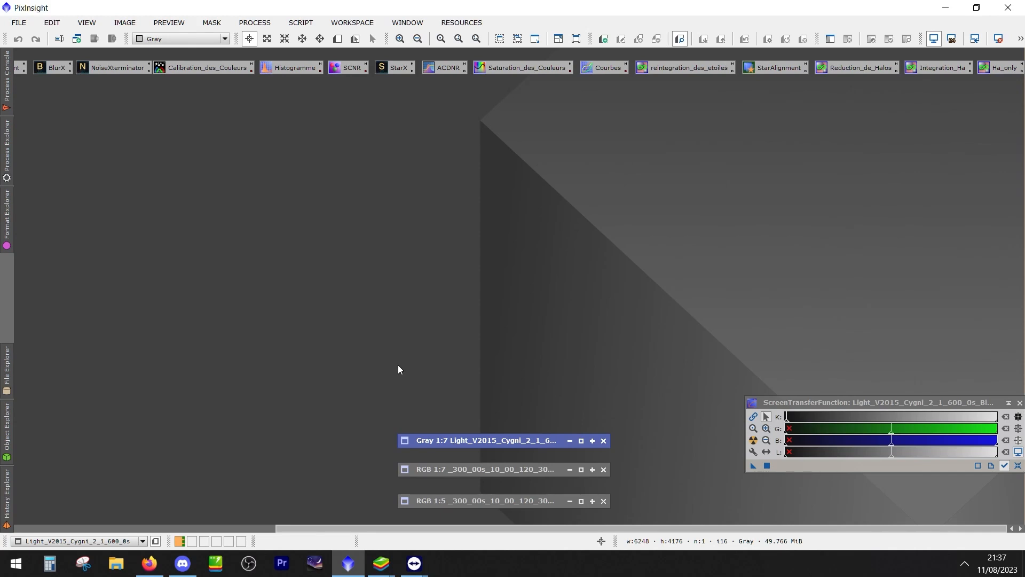
key("alt+Tab")
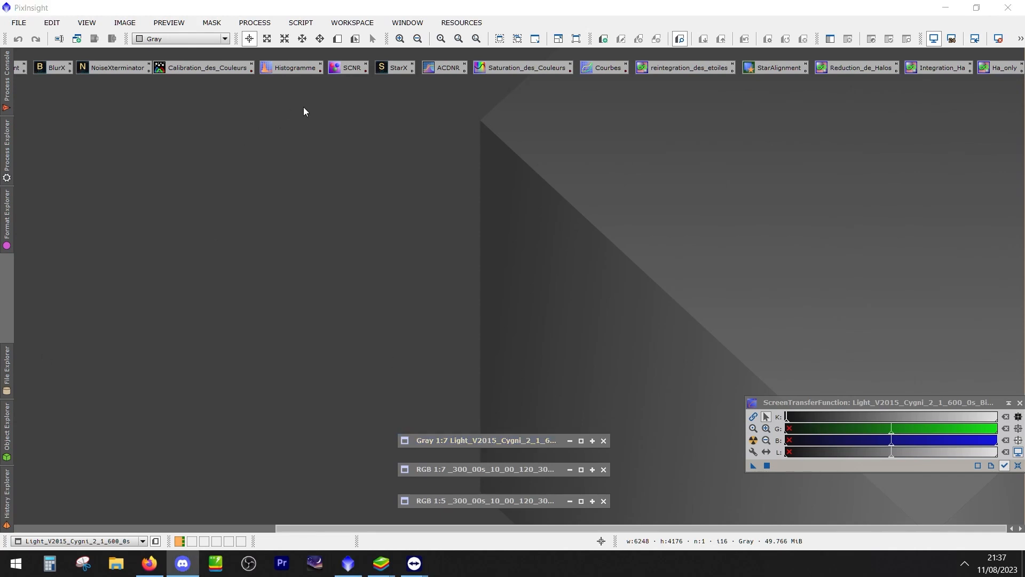
left_click(305, 25)
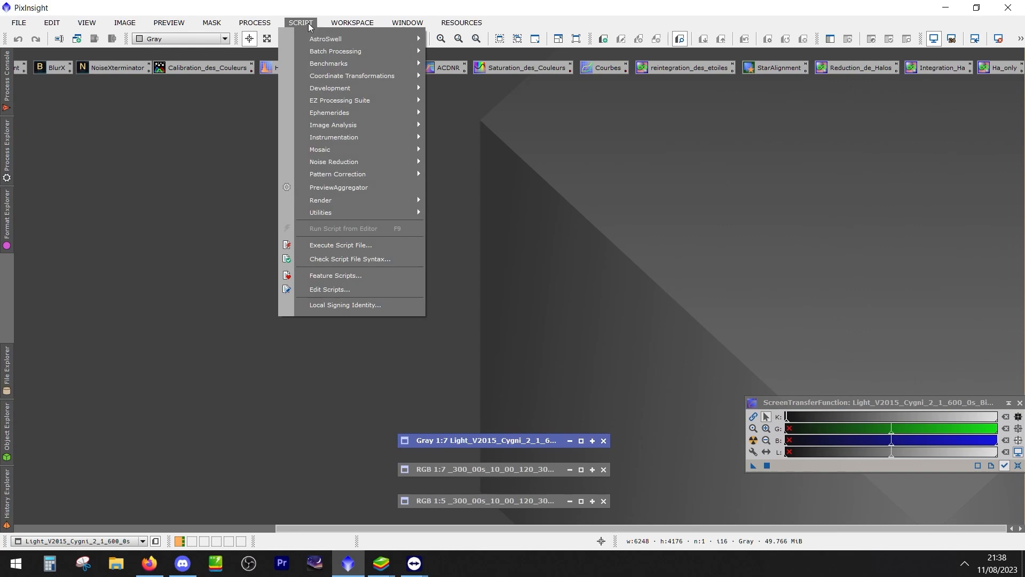
left_click(83, 446)
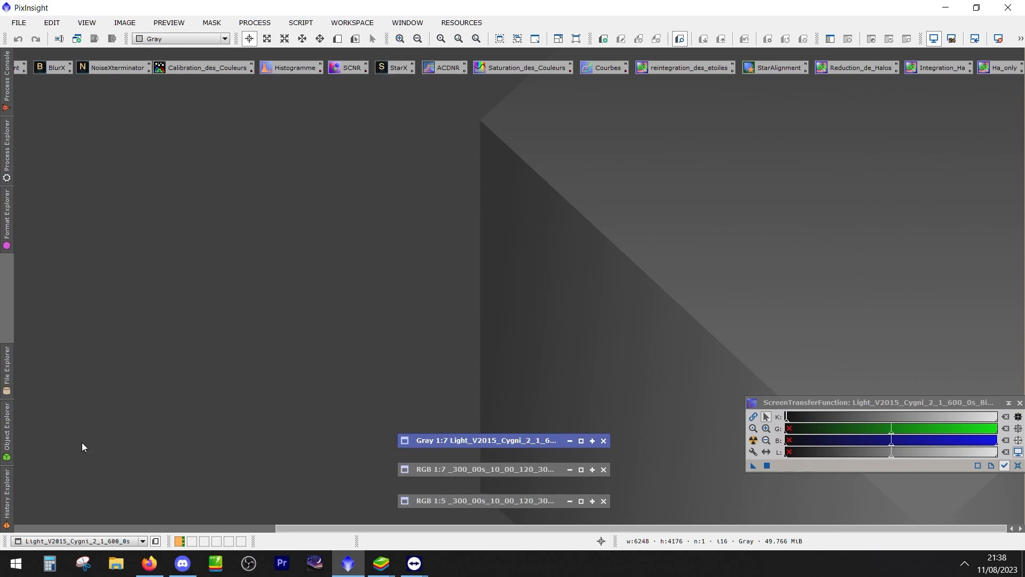
Switch to File Explorer and open the master folder inside Pix on Disque (E:)
left_click(117, 563)
left_click(202, 323)
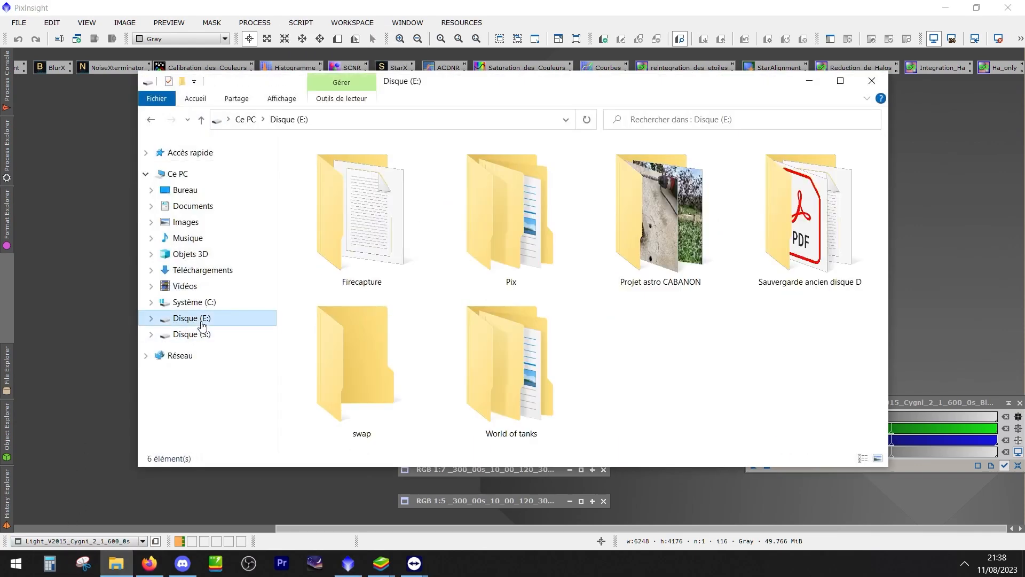
double_click(484, 223)
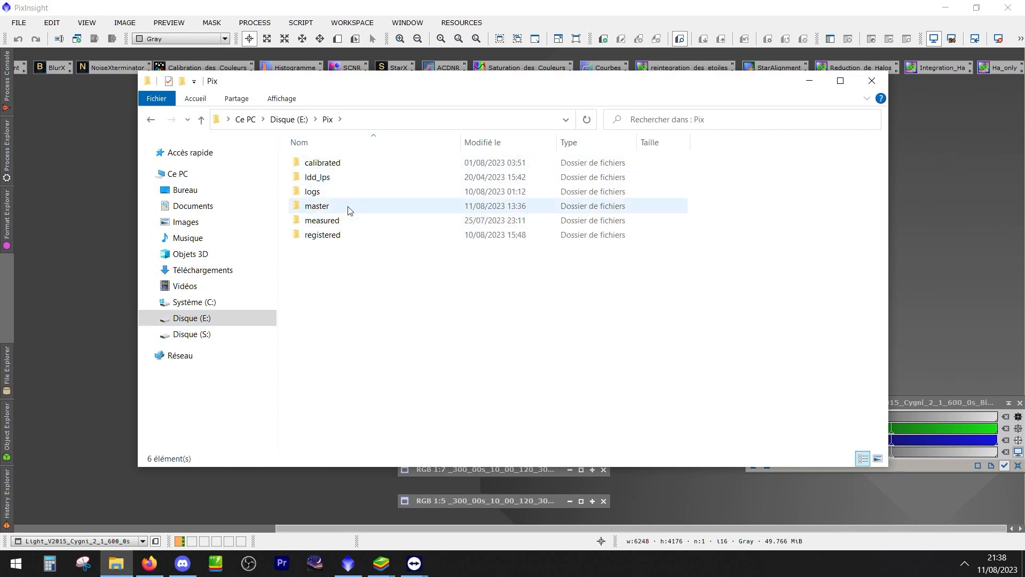
left_click(347, 166)
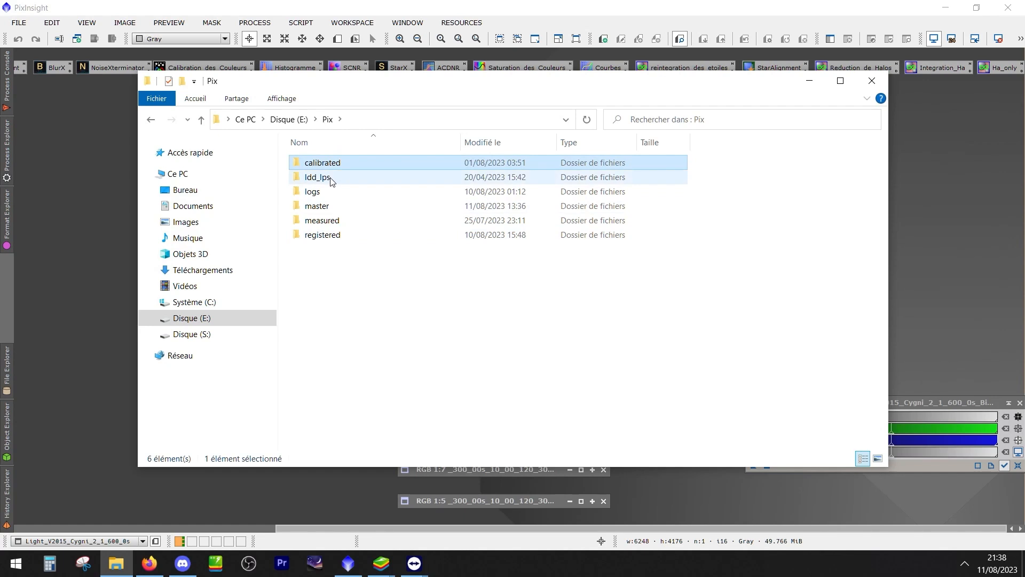
left_click(327, 208)
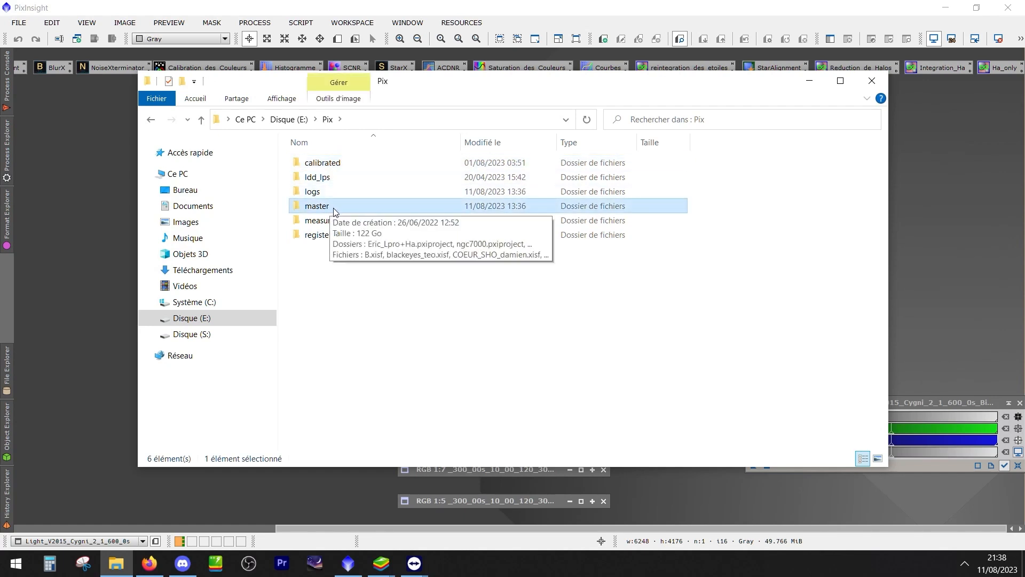
double_click(334, 207)
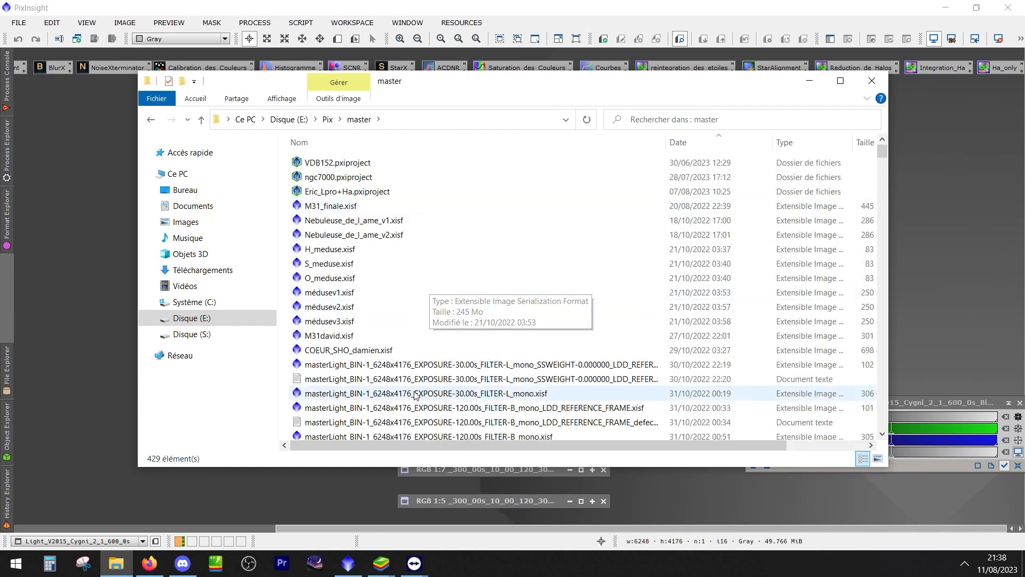
Widen the name column to read the full master file names, examine the reference-frame and defects-list files, and close the folder window
scroll(487, 365, "down", 4)
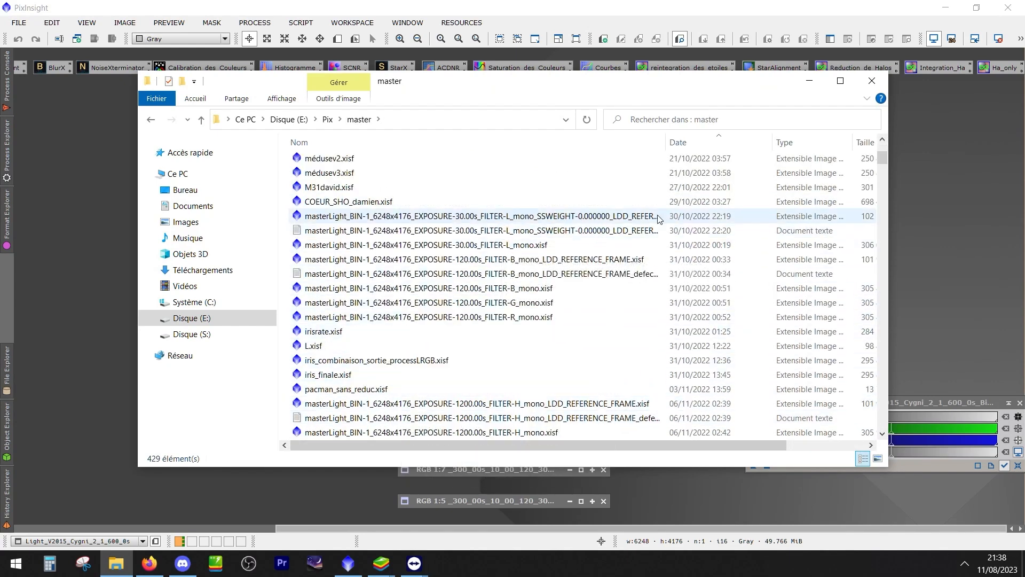
left_click_drag(665, 143, 796, 143)
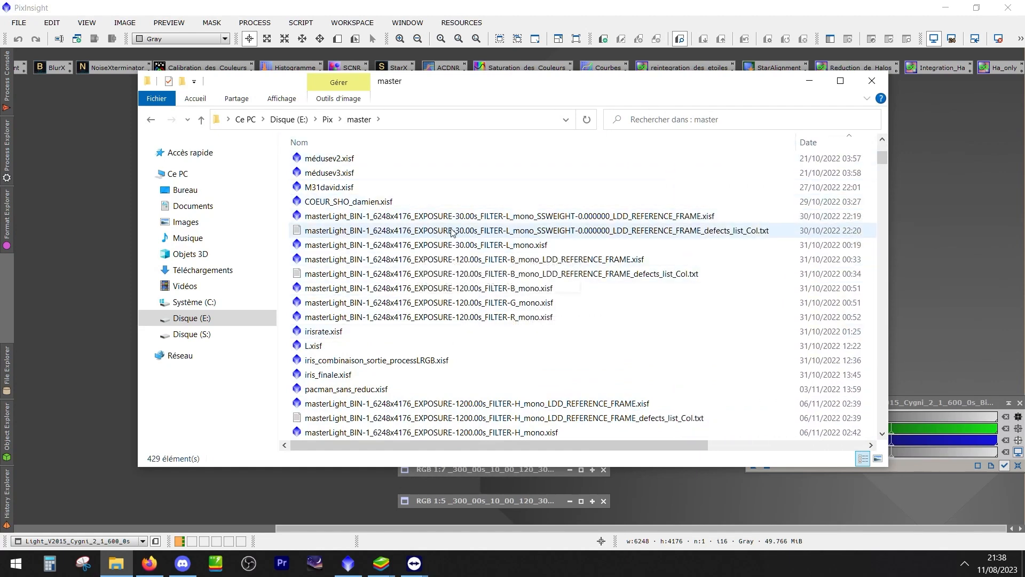
left_click(633, 274)
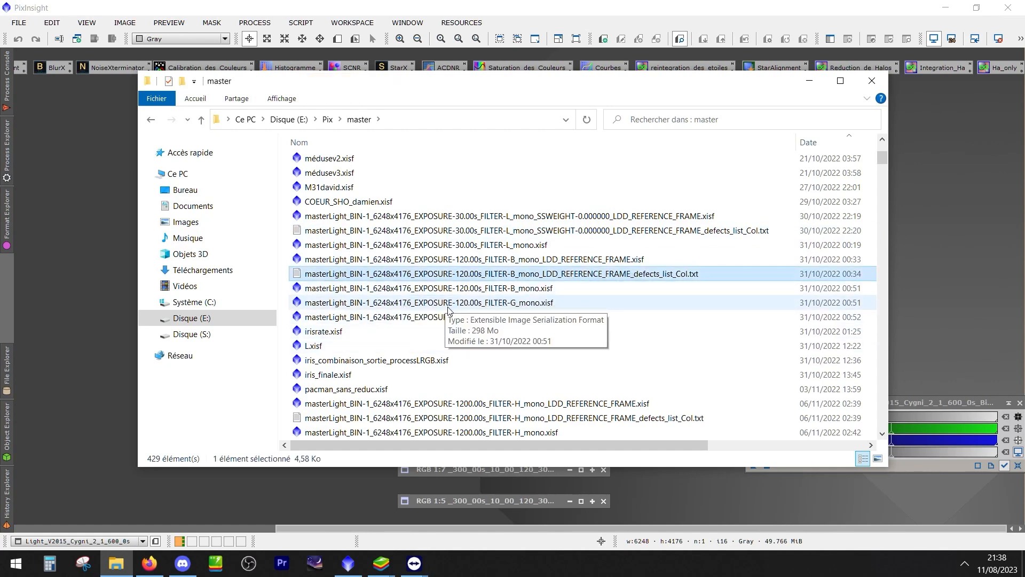
left_click(608, 422)
left_click(577, 405)
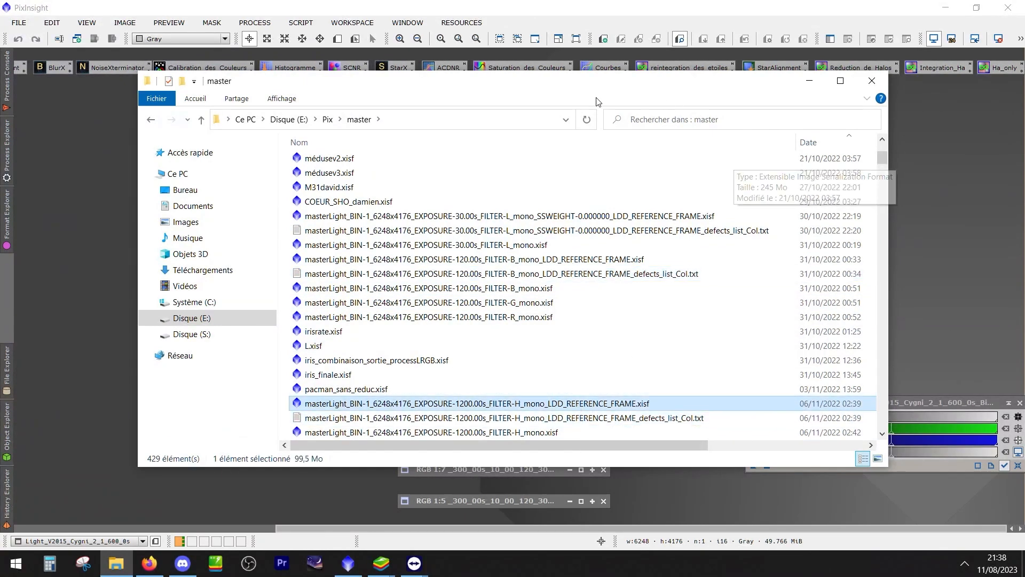
left_click(872, 81)
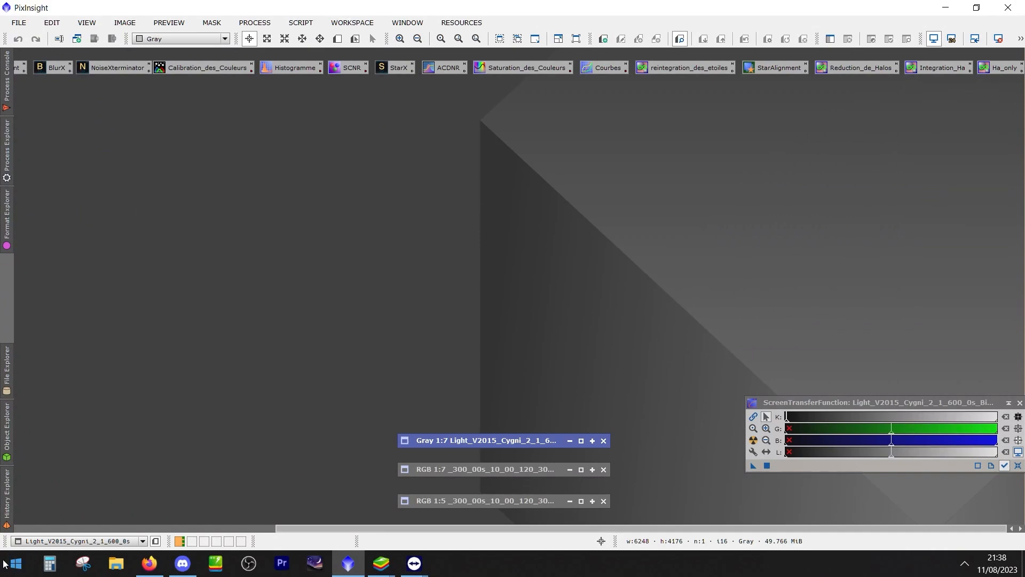
View the subfolders of the Pix folder on Disque (E:) in File Explorer and close the window
left_click(116, 563)
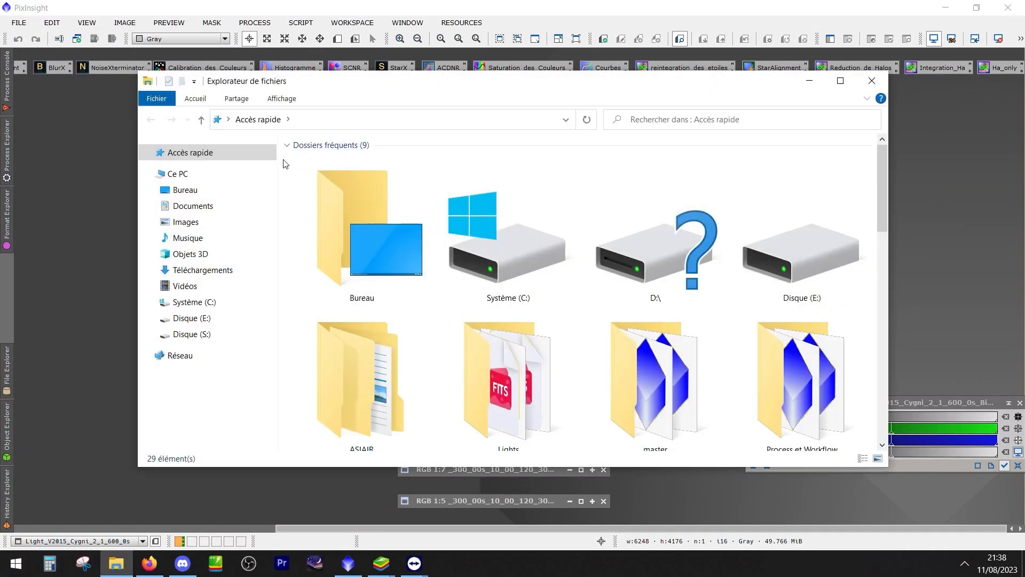
left_click(206, 319)
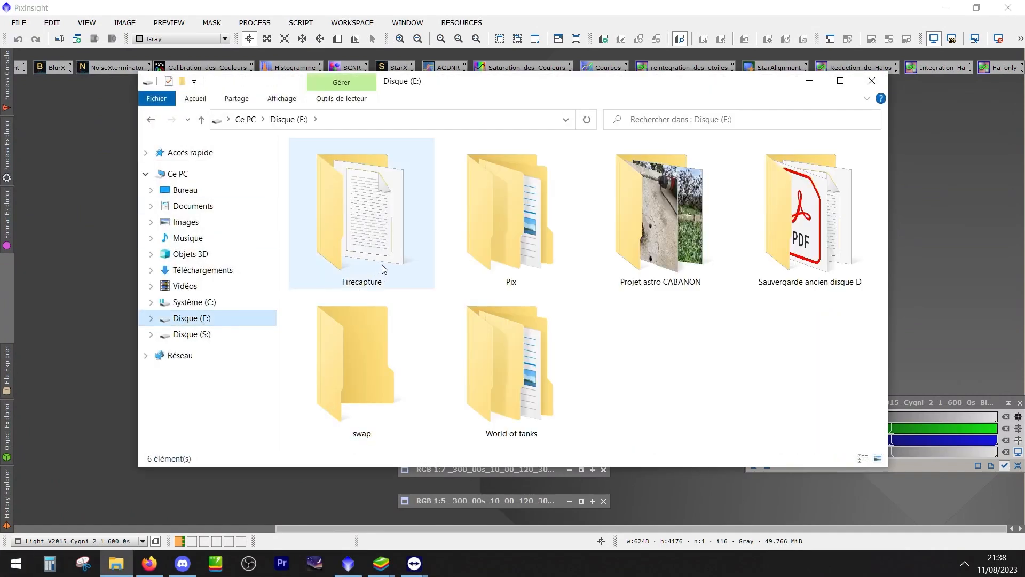
left_click(501, 240)
double_click(500, 237)
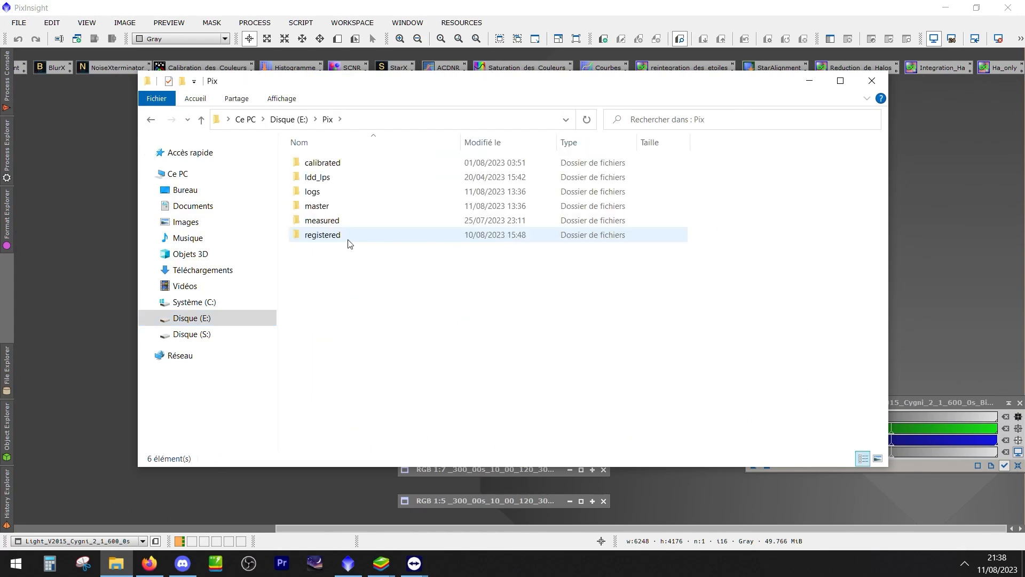
left_click(872, 81)
Start opening an image in PixInsight and browse to the master folder inside Pix on Disque (E:)
left_click(19, 23)
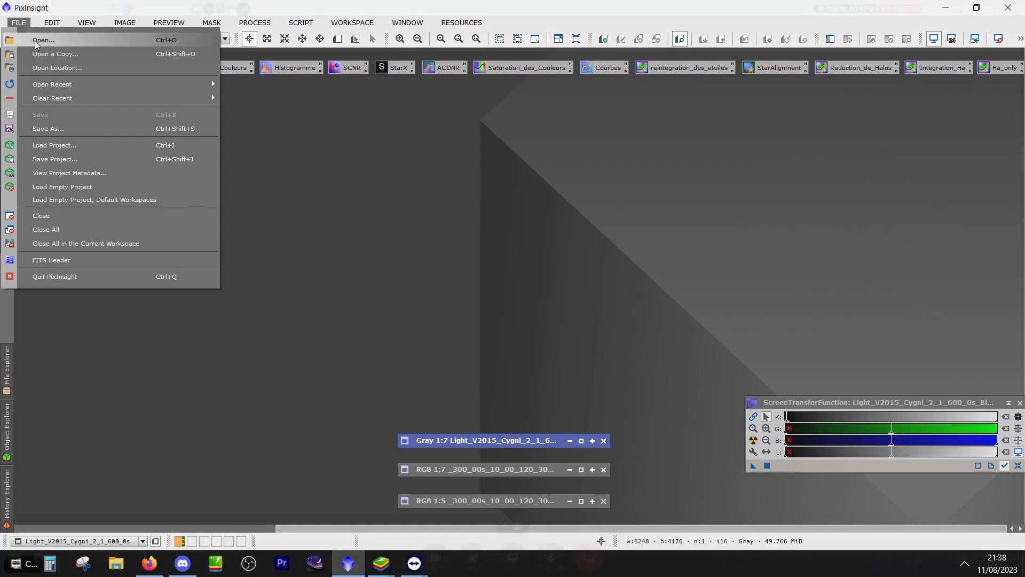
left_click(35, 43)
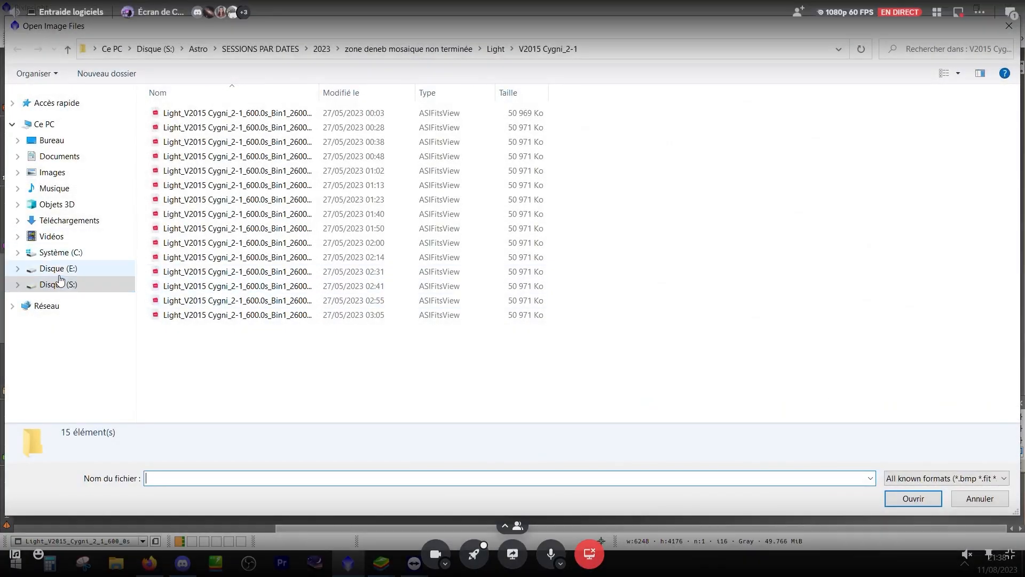
left_click(55, 268)
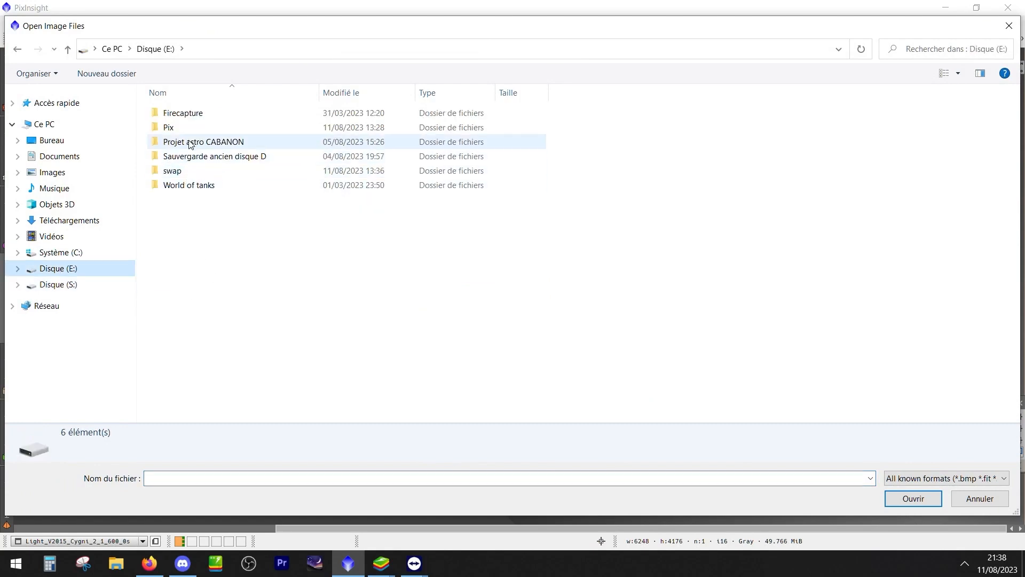
double_click(178, 128)
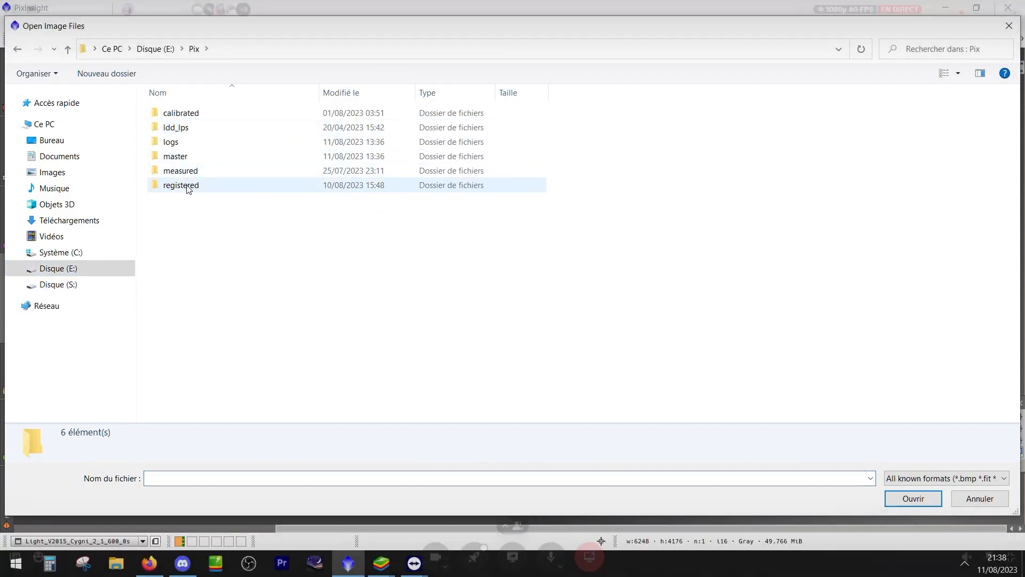
double_click(182, 185)
left_click(68, 49)
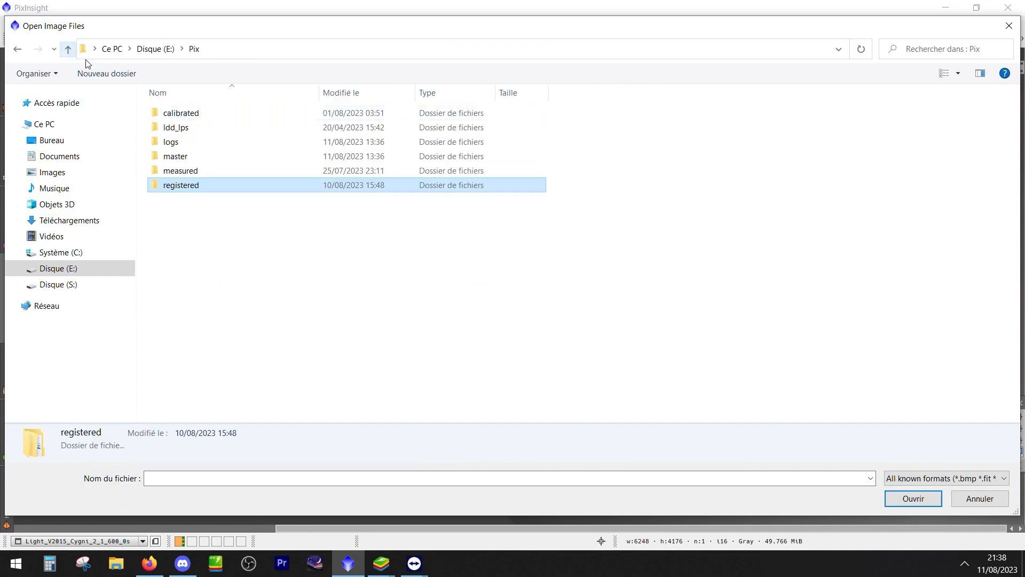
double_click(173, 156)
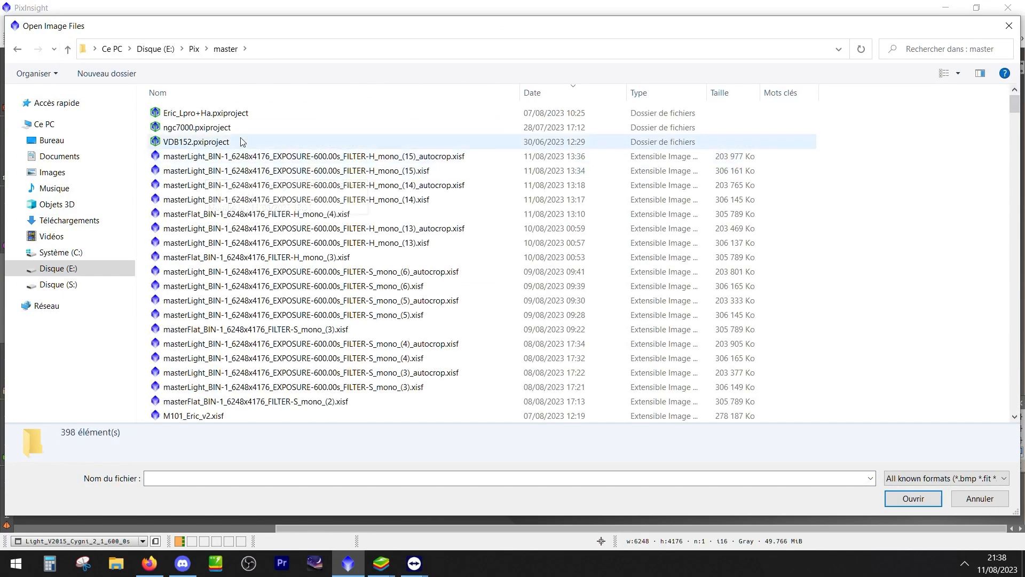
Sort the master files by newest date and open masterLight_BIN-1_6248x4176_EXPOSURE-600.00s_FILTER-H_mono_(15)_autocrop.xisf
left_click(580, 95)
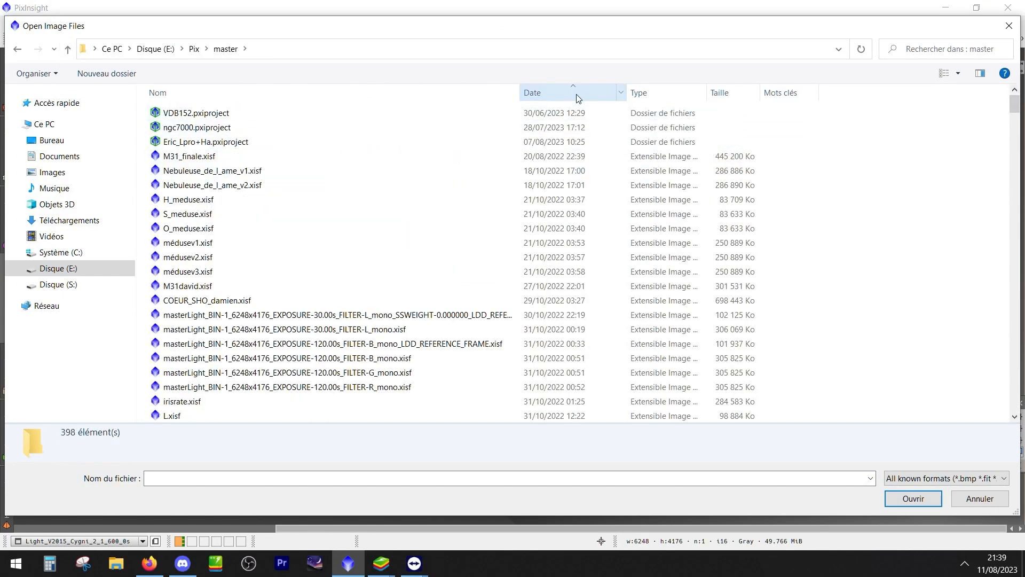
left_click(578, 97)
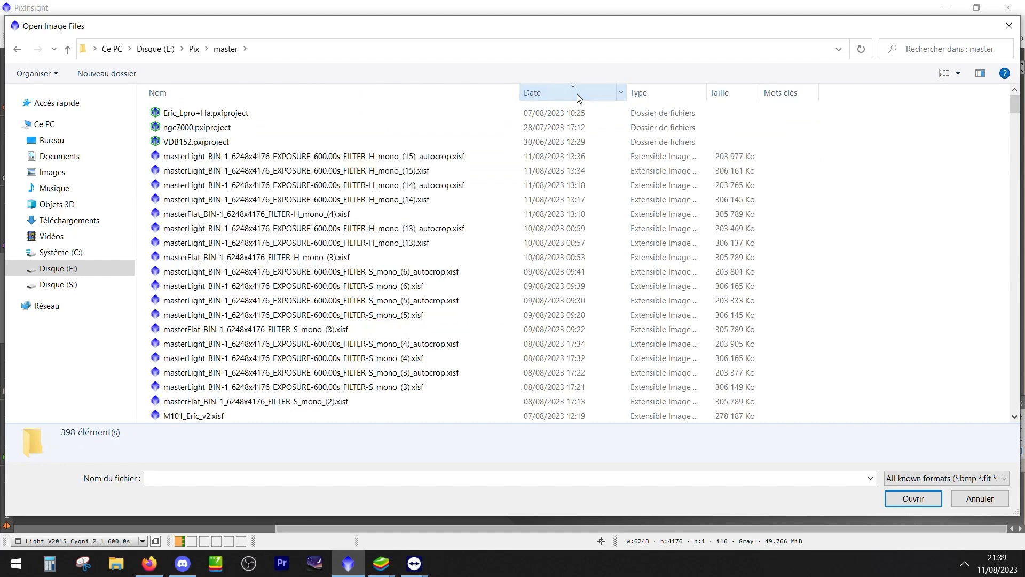
left_click(427, 158)
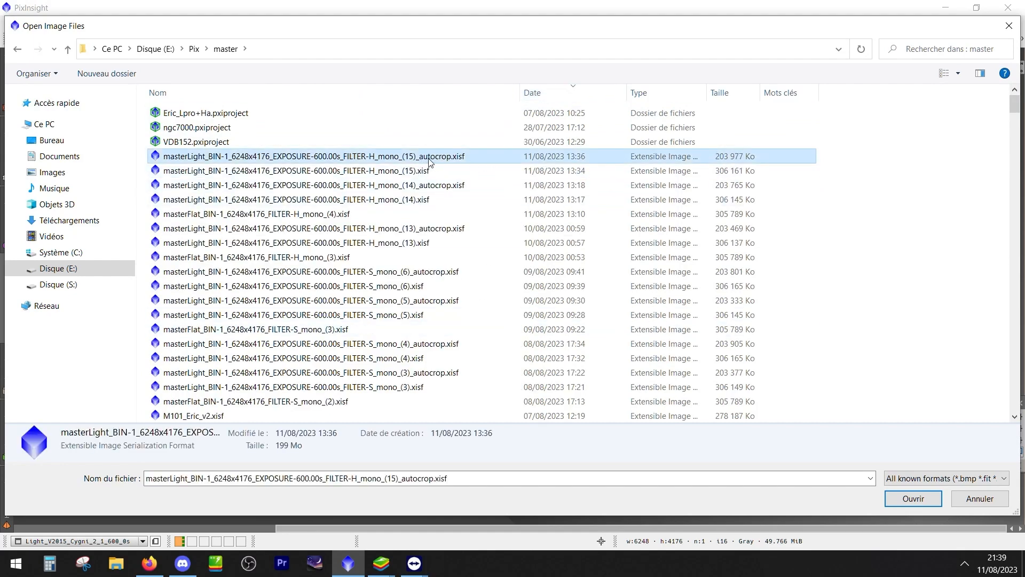
left_click(303, 174)
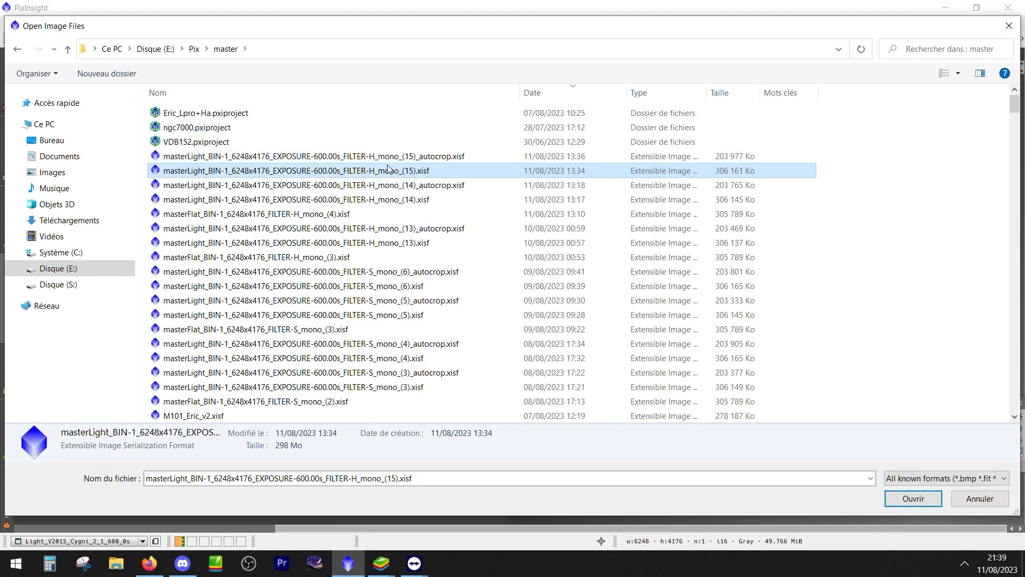
double_click(393, 156)
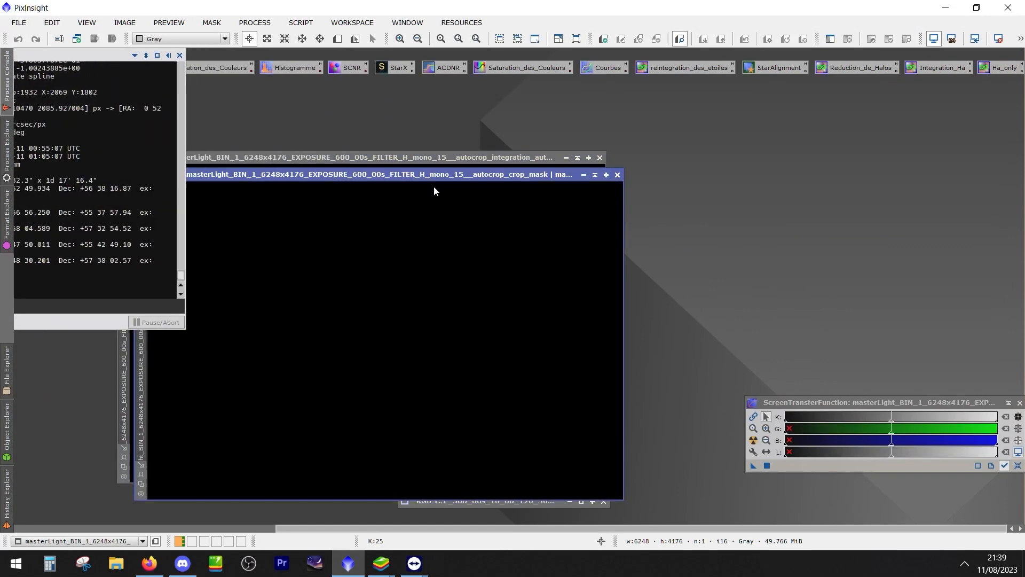
Auto-stretch the display of the opened H-filter autocrop master without its crop mask image, and minimise it after viewing
key("ctrl+a")
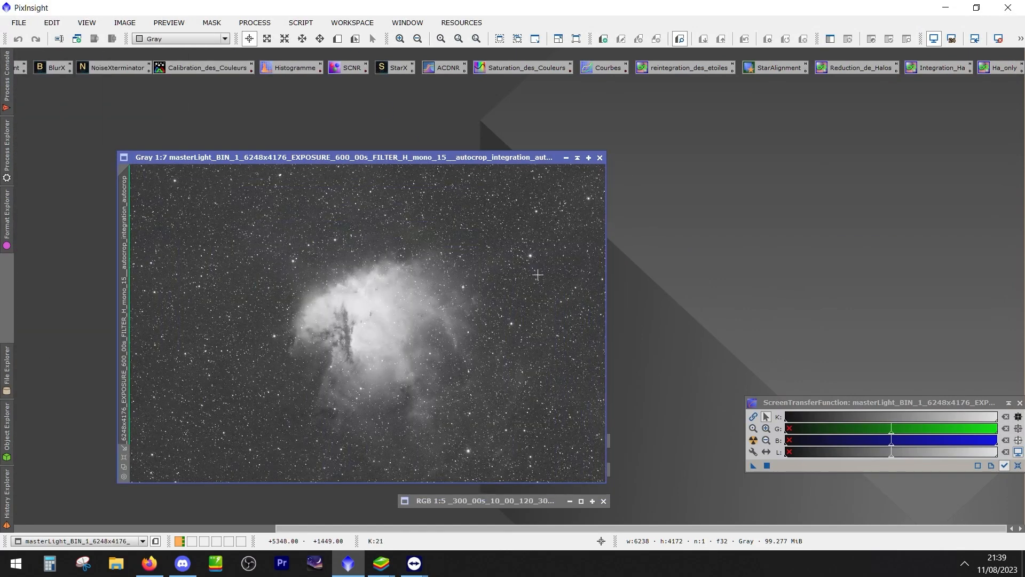
left_click_drag(378, 157, 492, 94)
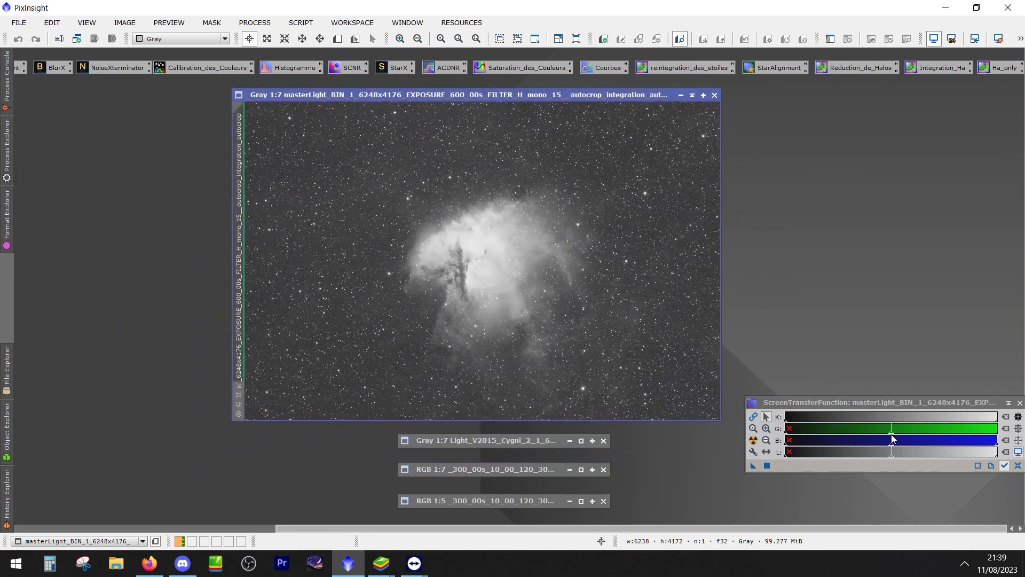
left_click_drag(872, 401, 865, 426)
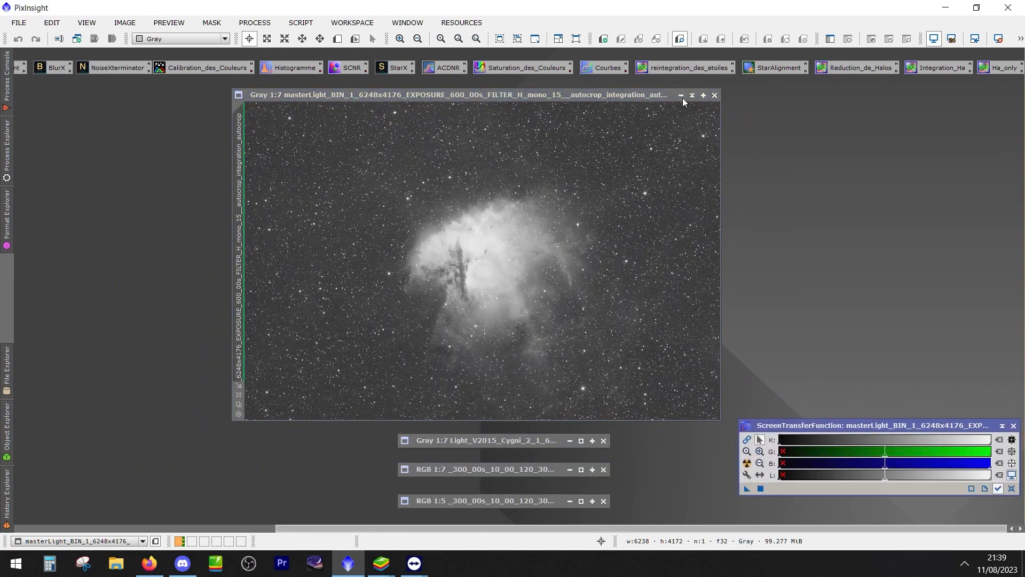
left_click(681, 95)
Switch to File Explorer, look into the Astro folder on Disque (S:) and open the Pix folder on Disque (E:)
left_click(116, 564)
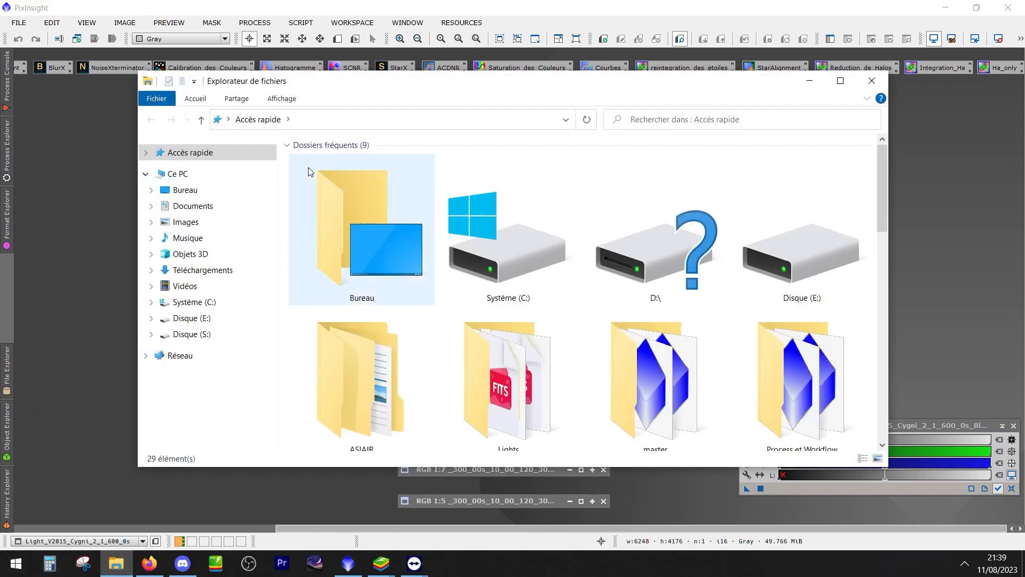
left_click(195, 335)
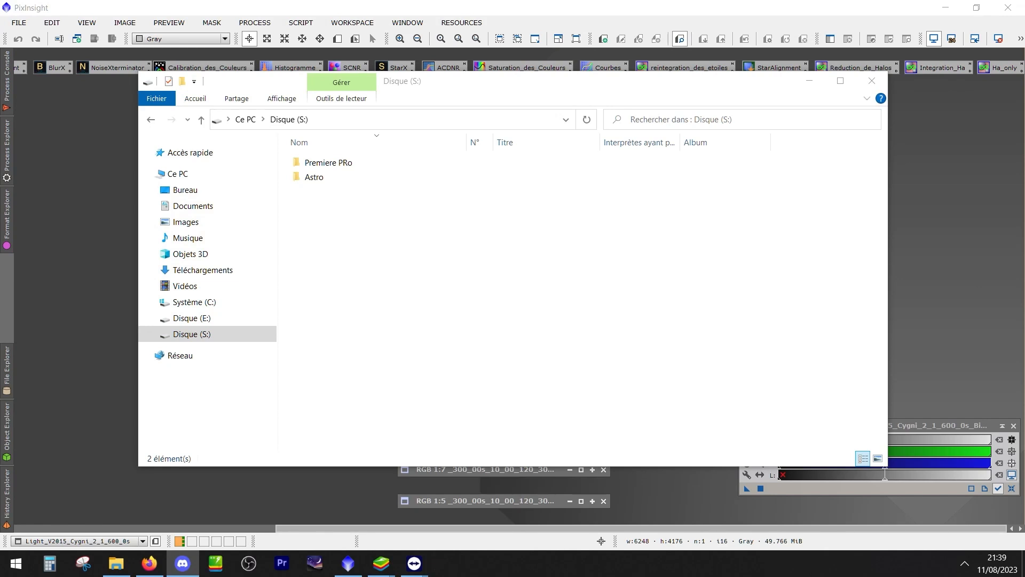
left_click(344, 197)
double_click(318, 178)
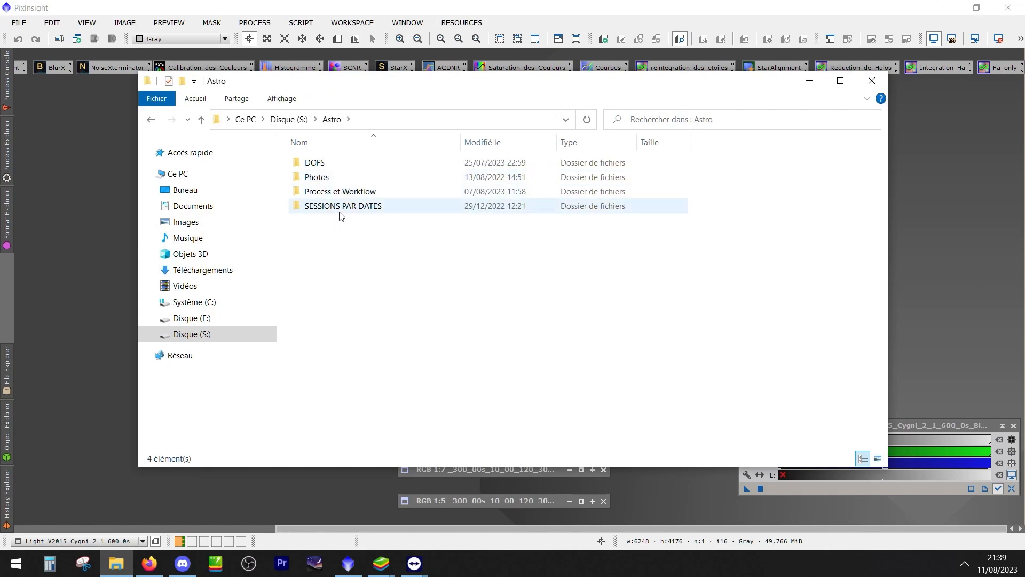
left_click(214, 321)
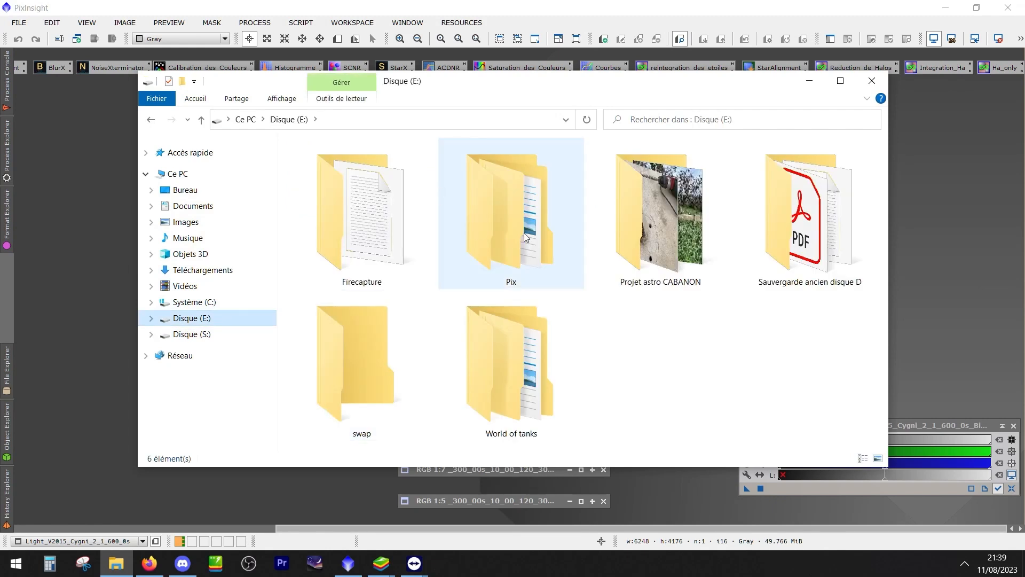
double_click(524, 244)
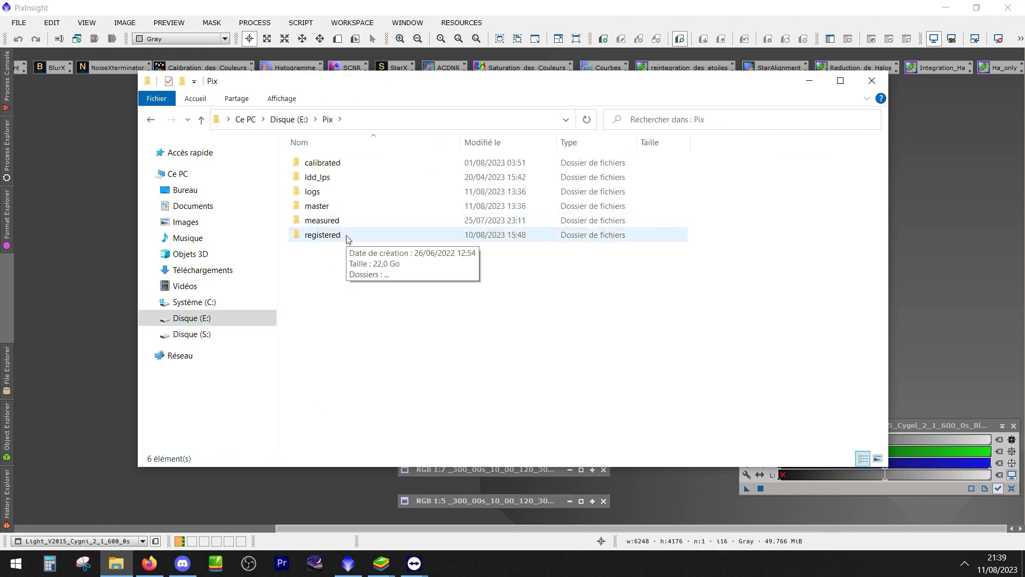
Open the registered folder and its Light_BIN-1_6248x4176_EXPOSURE-600.00s_FILTER-H_mono subfolder, and look through the frames inside
double_click(323, 235)
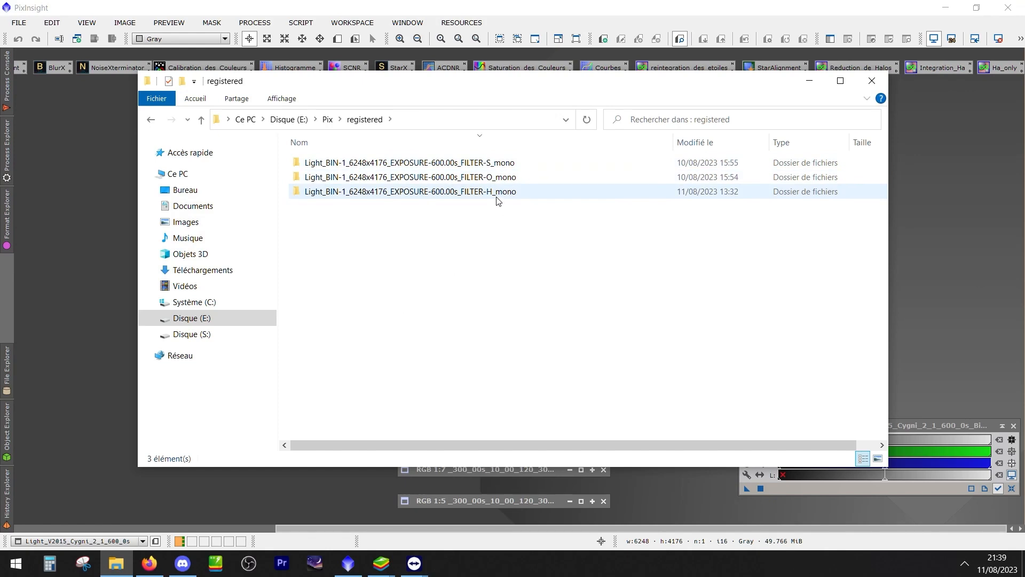
mouse_move(496, 195)
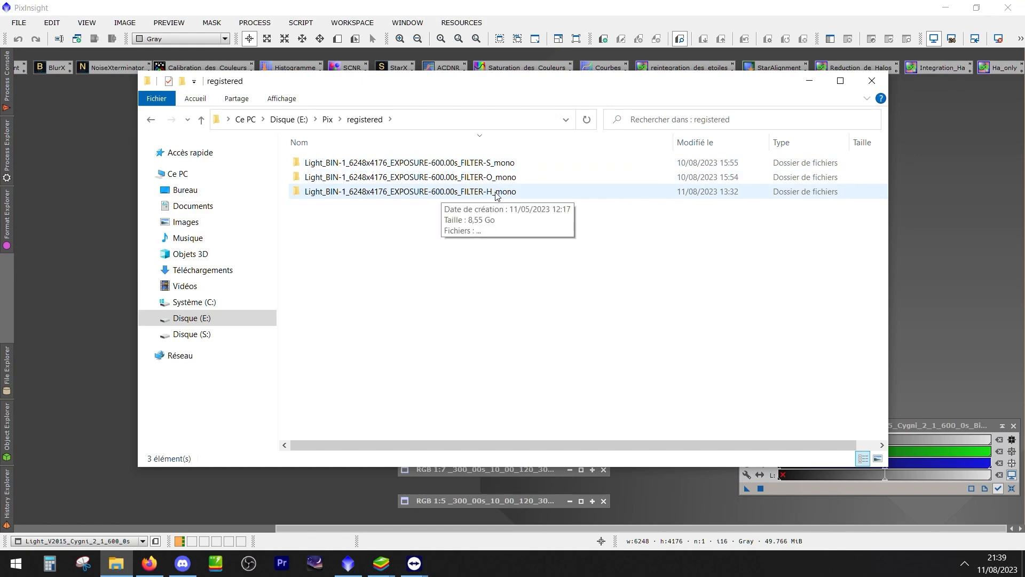
double_click(490, 194)
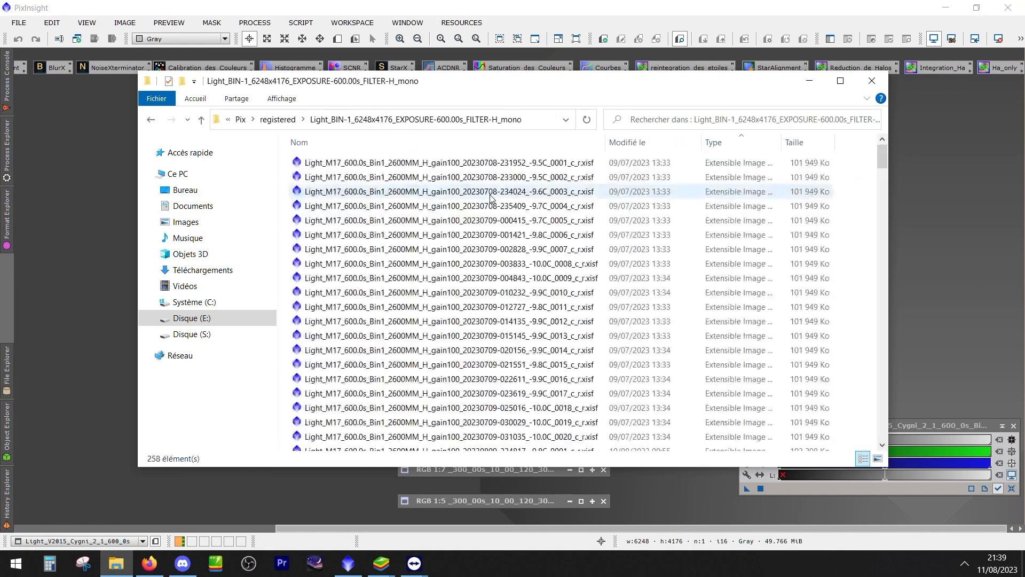
left_click(335, 210)
scroll(341, 278, "down", 12)
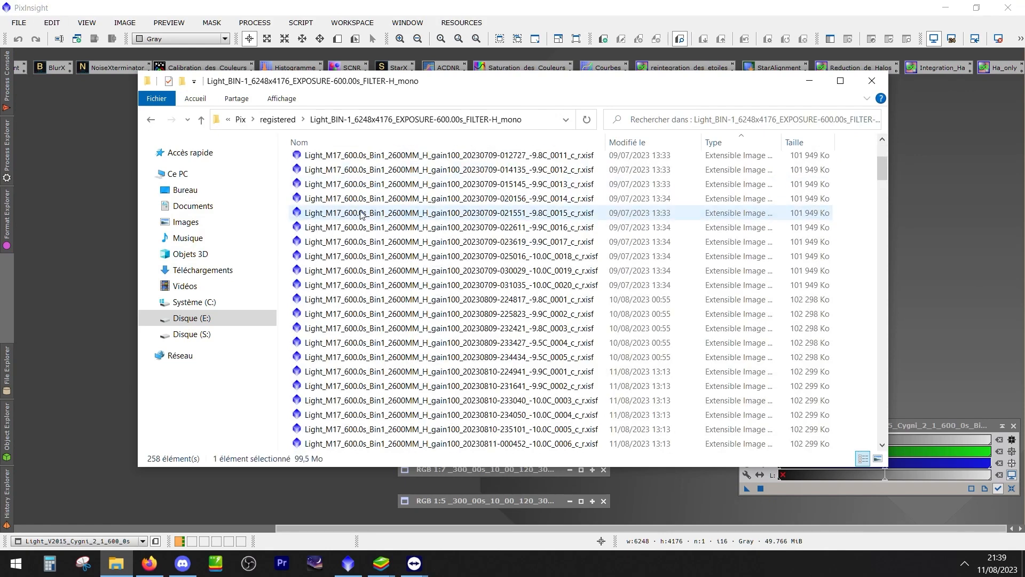
left_click(348, 333)
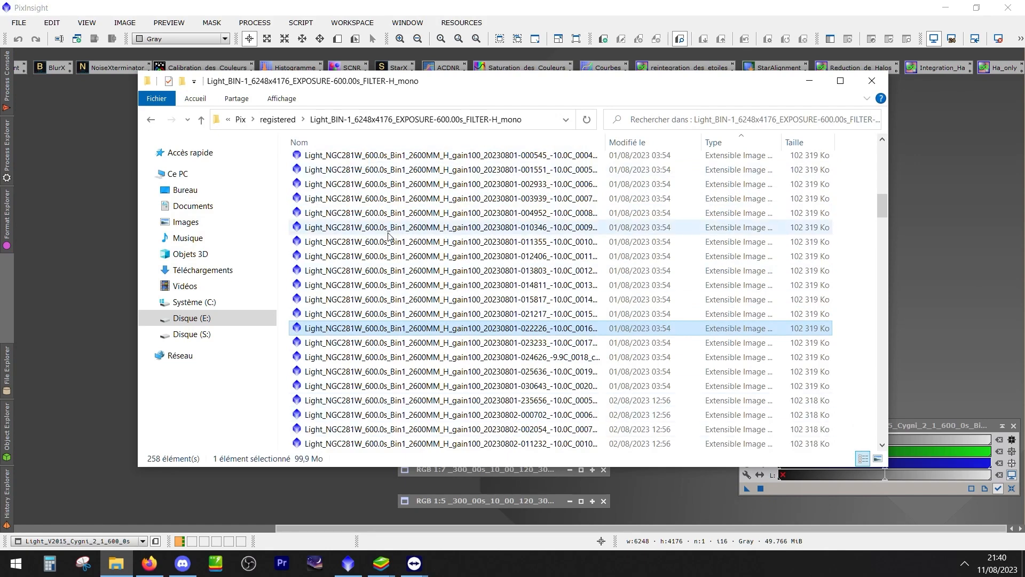
scroll(389, 227, "up", 12)
left_click(372, 167)
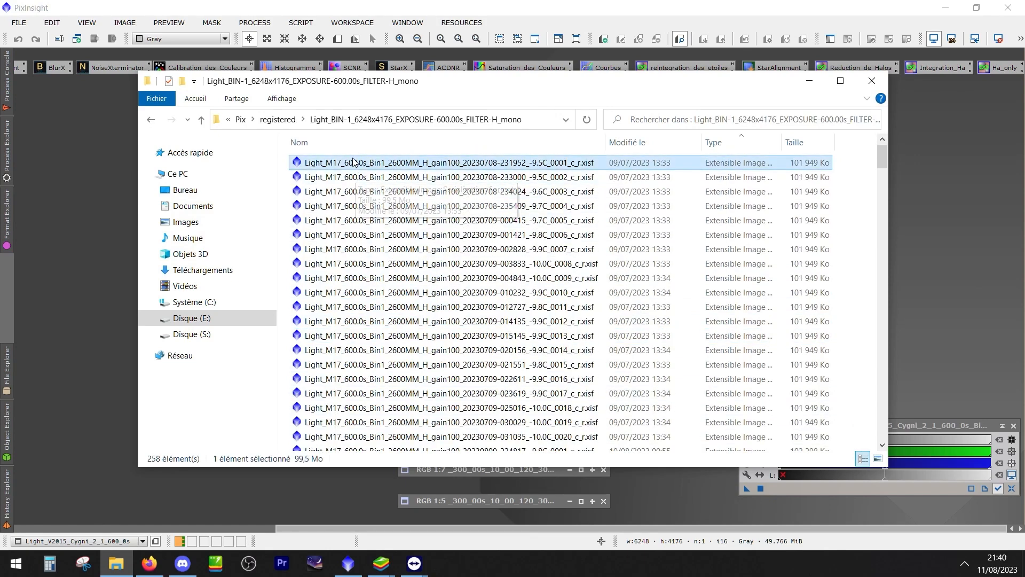
scroll(348, 395, "down", 3)
scroll(348, 395, "down", 7)
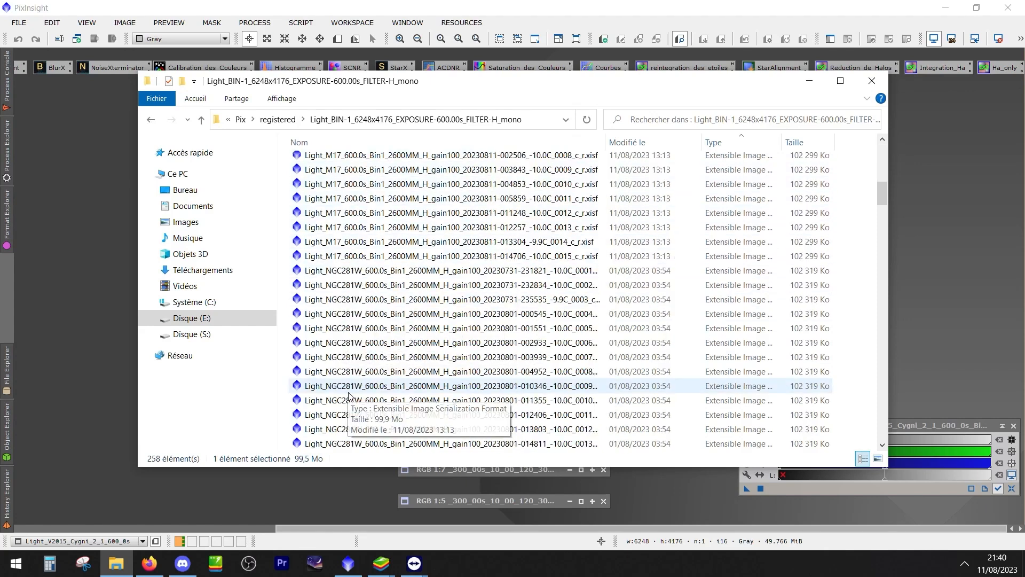
left_click(481, 256, "shift")
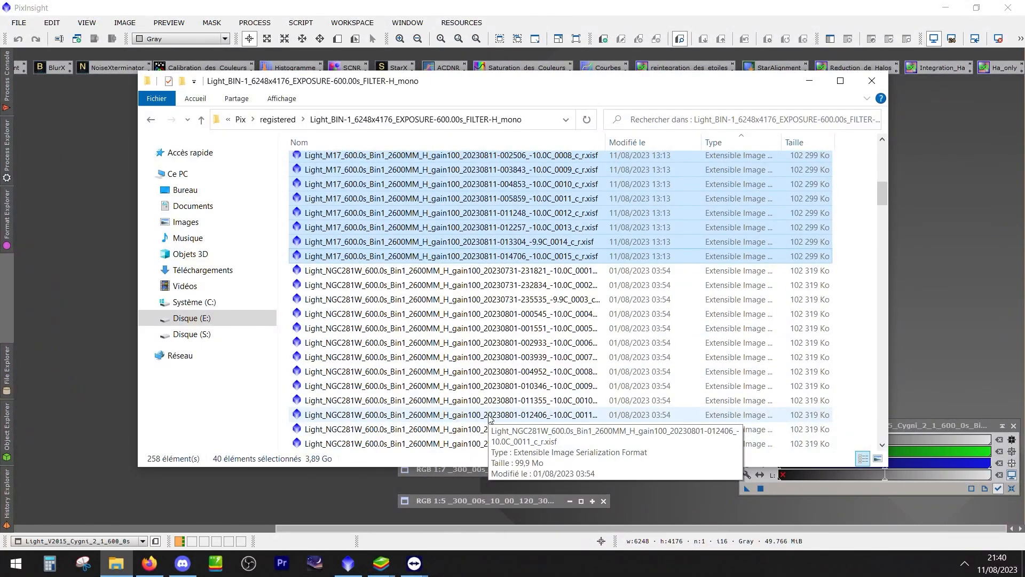
right_click(376, 260)
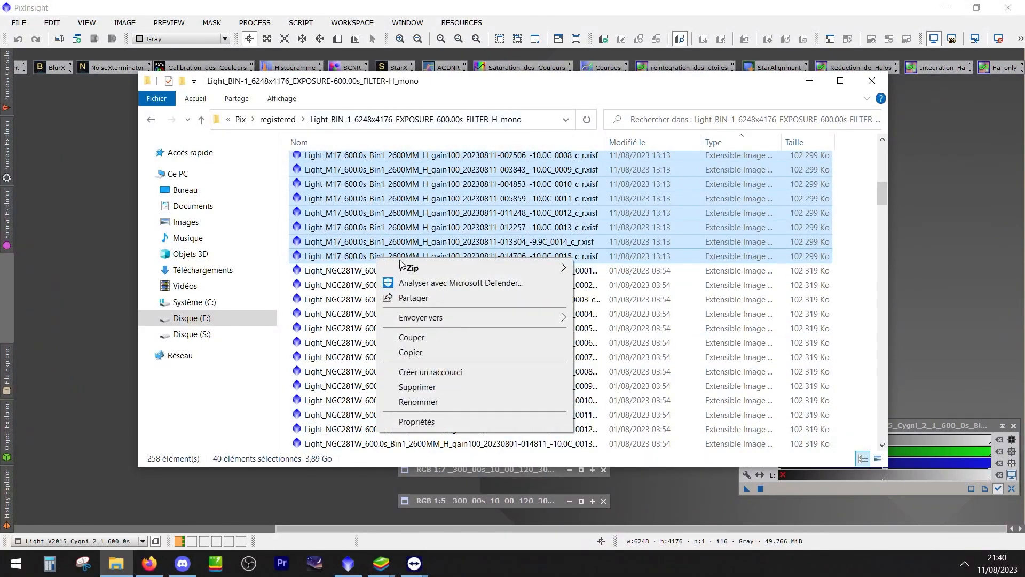
left_click(420, 350)
Create a new folder on the desktop with the default name and paste the copied M17 frames into it
left_click_drag(336, 5, 561, 33)
right_click(85, 18)
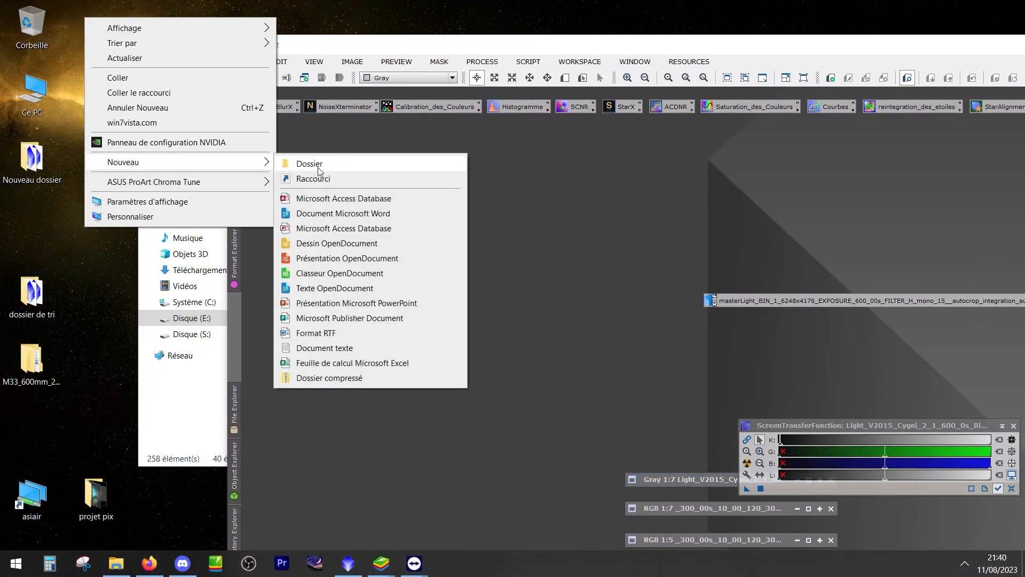
left_click(316, 165)
key("Return")
double_click(100, 24)
right_click(438, 209)
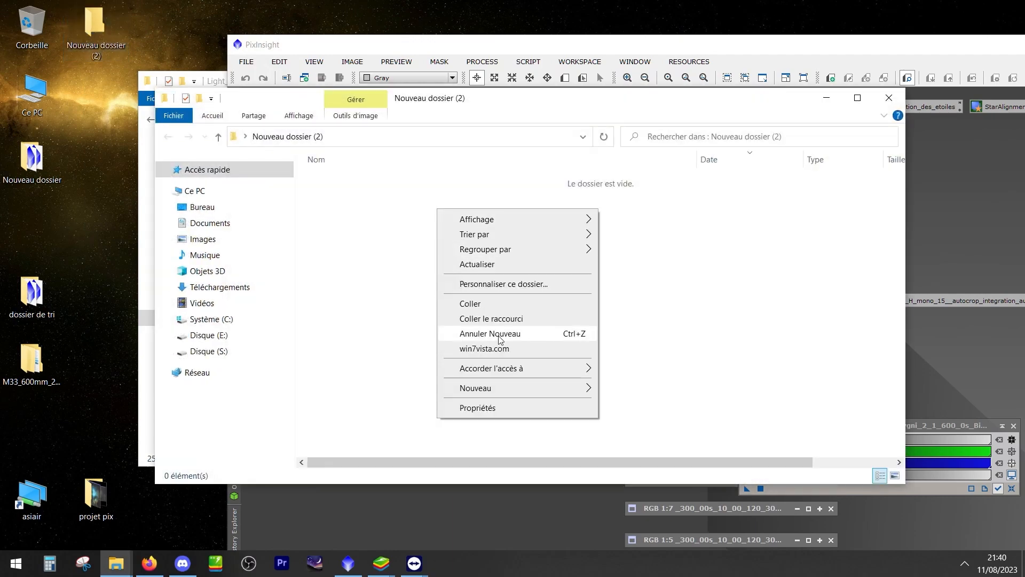
left_click(501, 305)
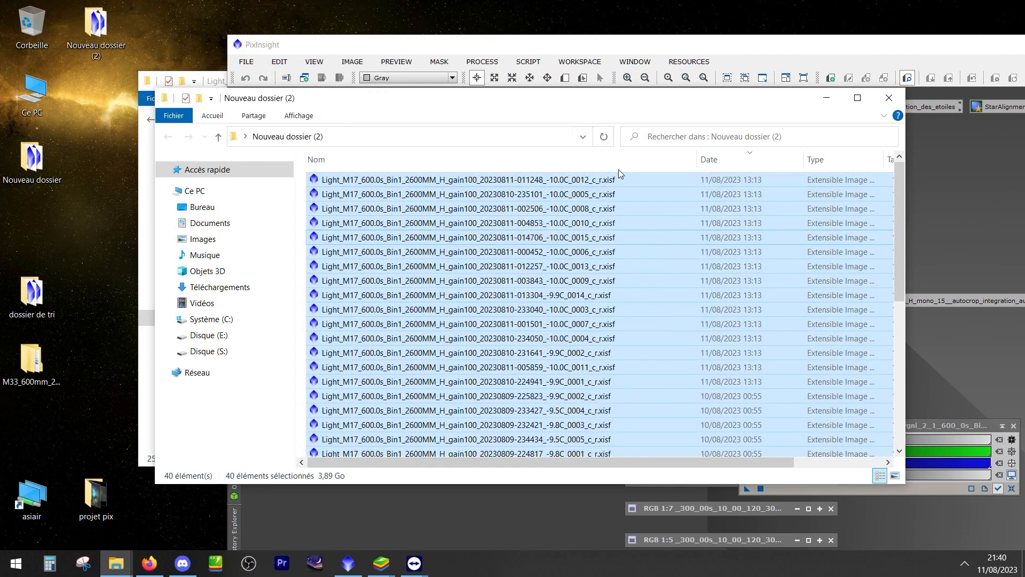
Sort the pasted frames by name, close the folder window and maximise PixInsight again
left_click(620, 166)
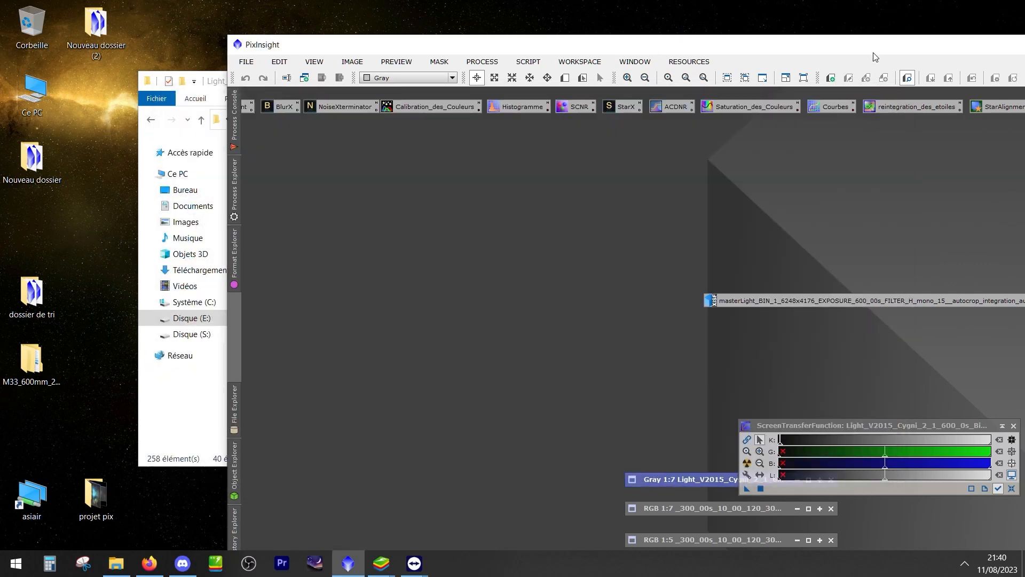
left_click(889, 98)
double_click(878, 47)
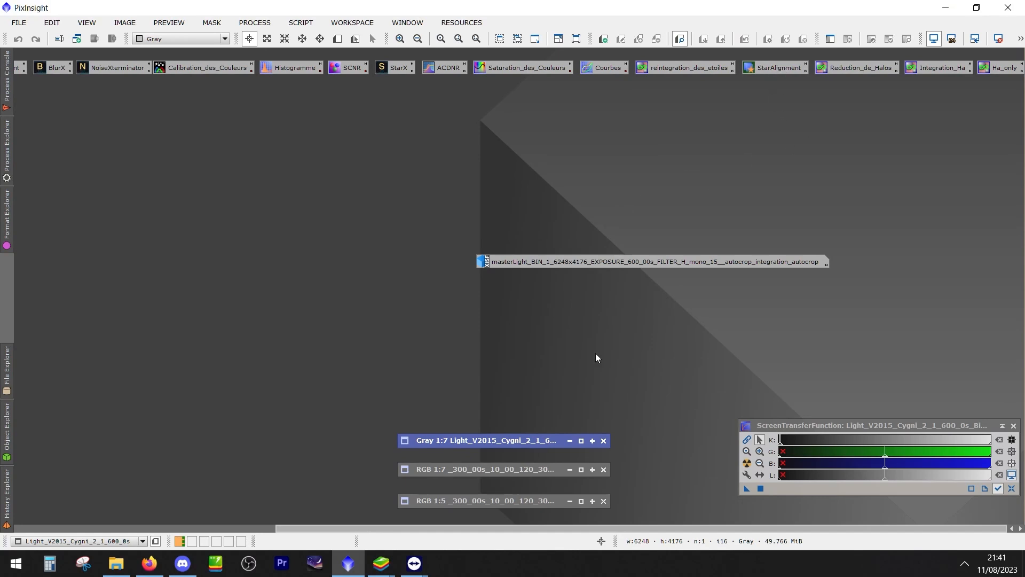
Open the StarAlignment process, view where it sits in the list of all processes, and place its window in free workspace
double_click(776, 66)
left_click_drag(561, 90, 322, 105)
left_click_drag(556, 261, 705, 371)
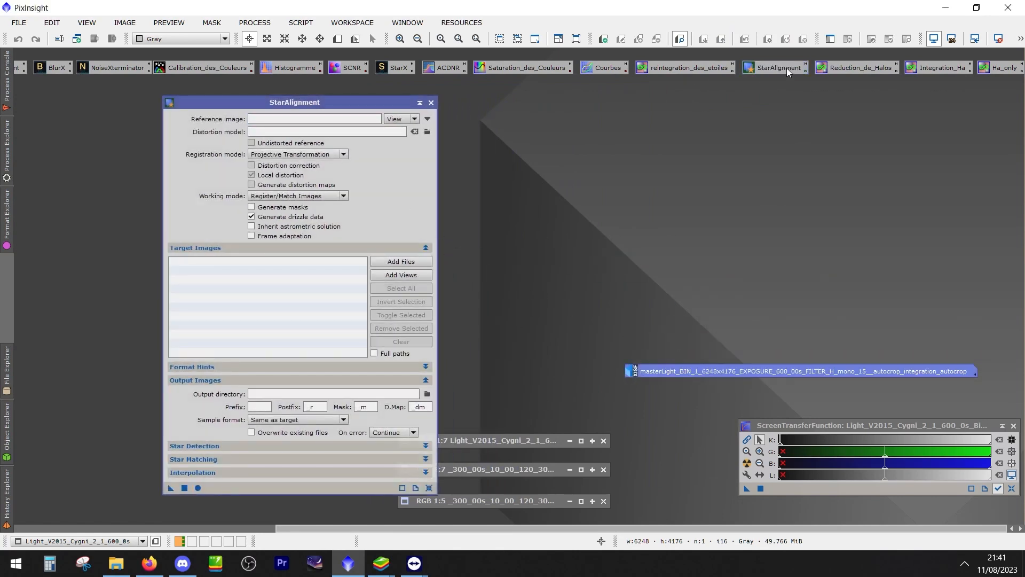
left_click(253, 23)
mouse_move(430, 13)
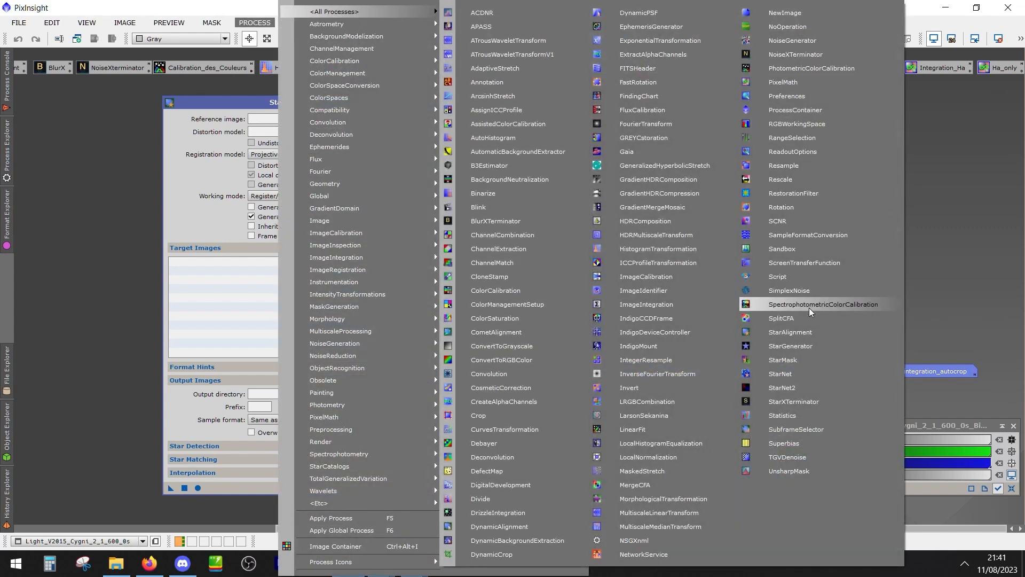
left_click(970, 337)
left_click_drag(296, 104, 697, 111)
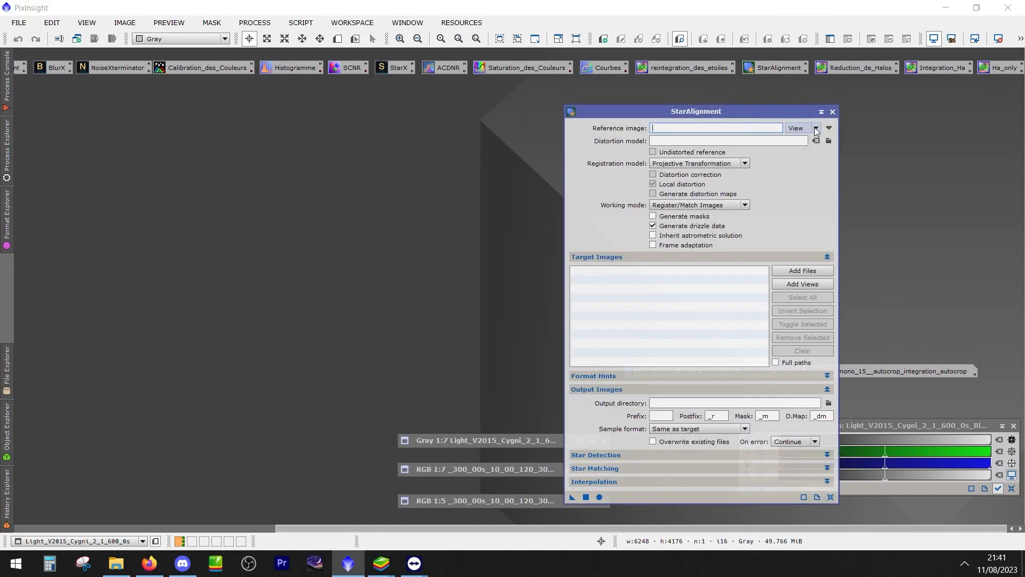
View the reference image source options, and expand the shaded Light_V2015_Cygni image for a look before minimising it
left_click(815, 128)
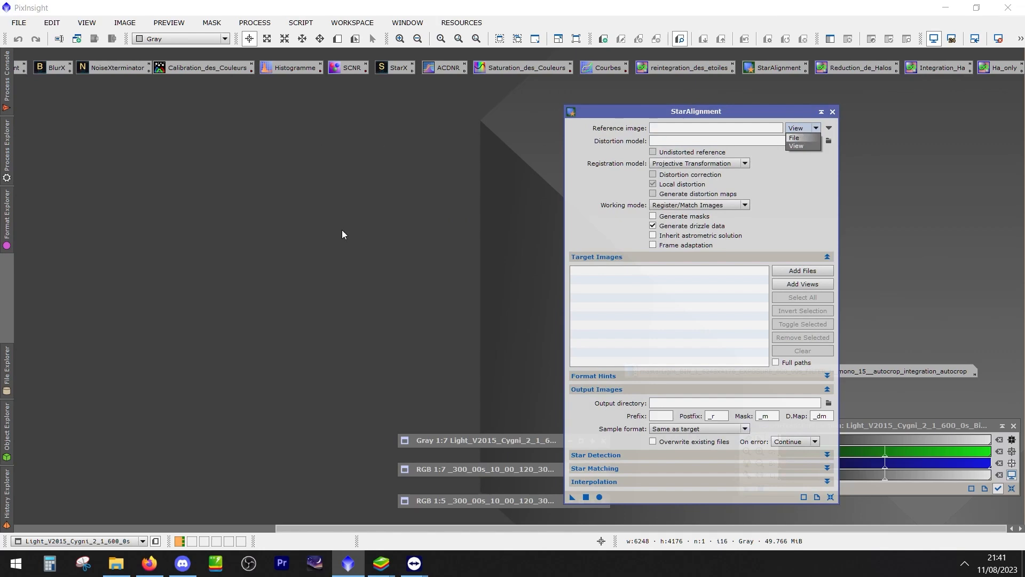
double_click(452, 440)
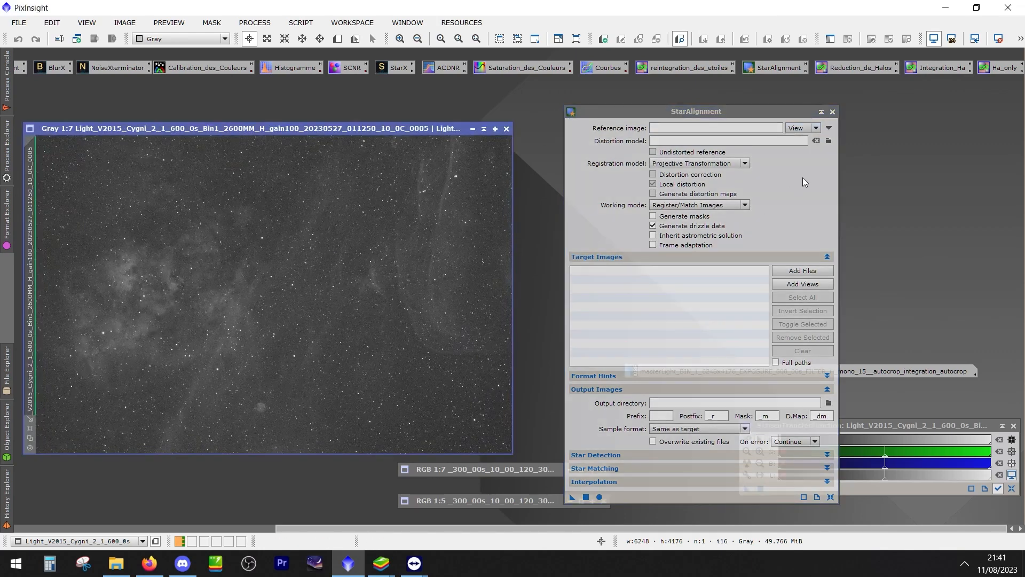
left_click(472, 129)
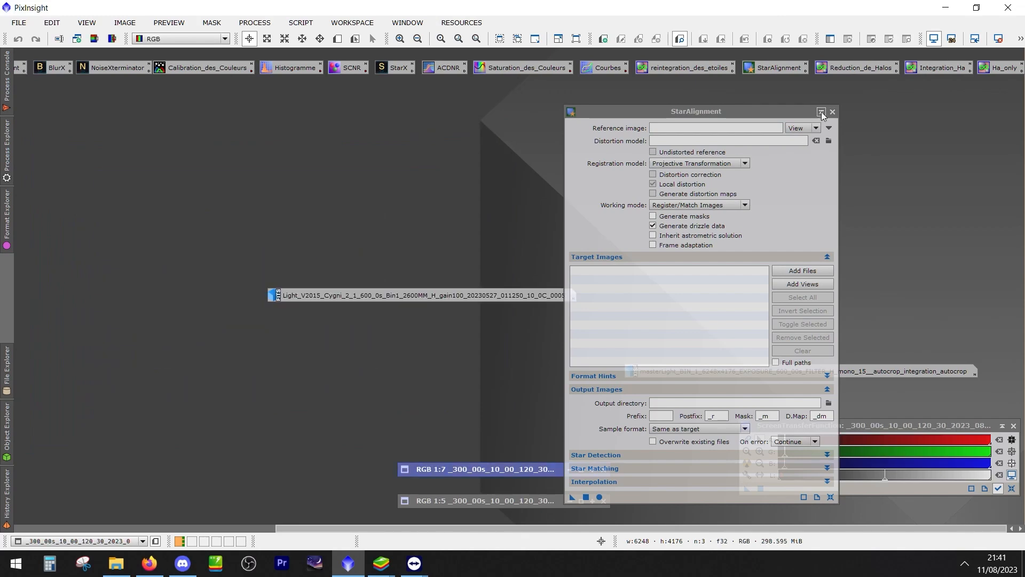
left_click(816, 128)
left_click(806, 137)
left_click(830, 128)
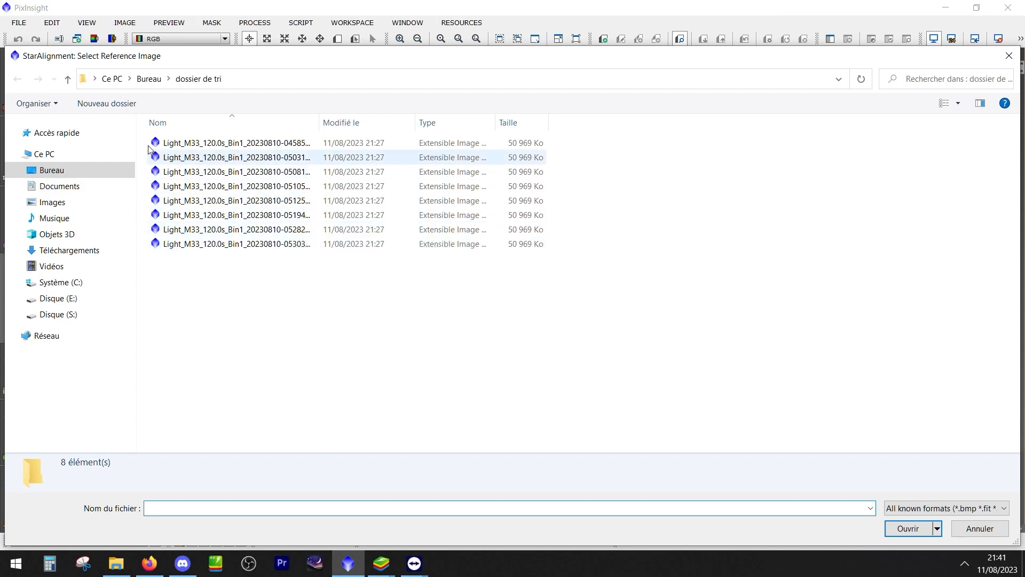
left_click(67, 76)
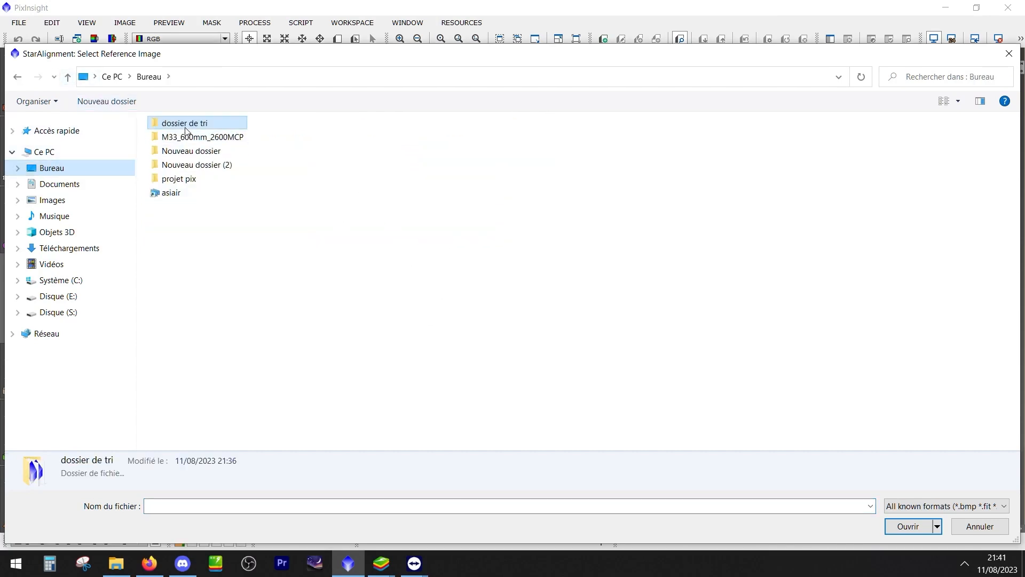
double_click(195, 166)
left_click(325, 257)
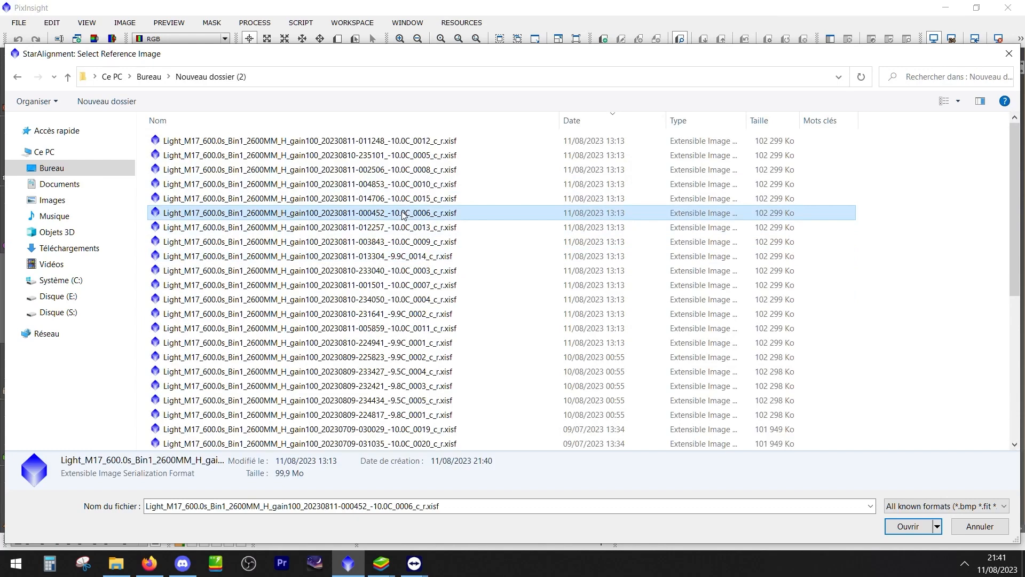
left_click(355, 185)
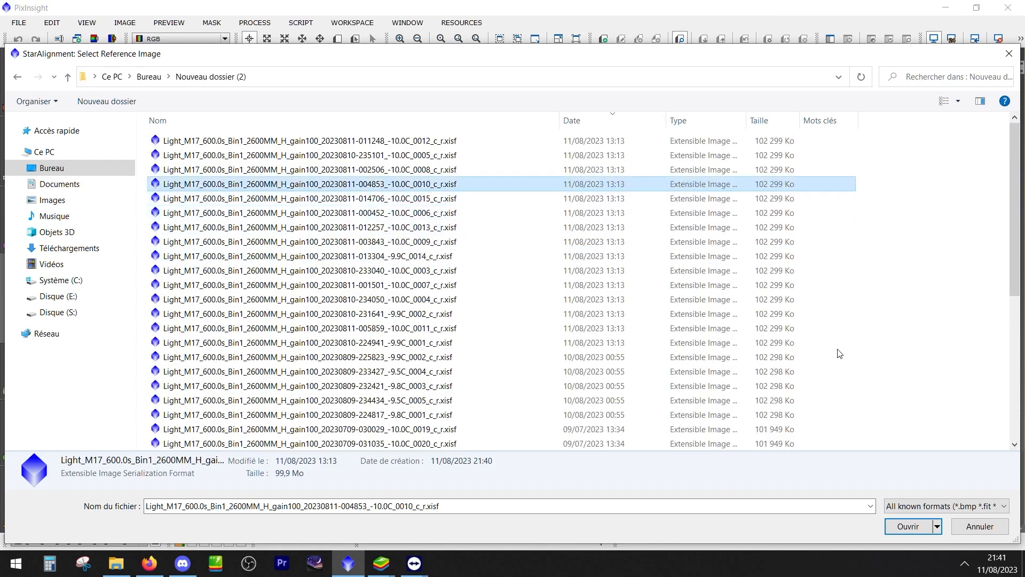
key("Return")
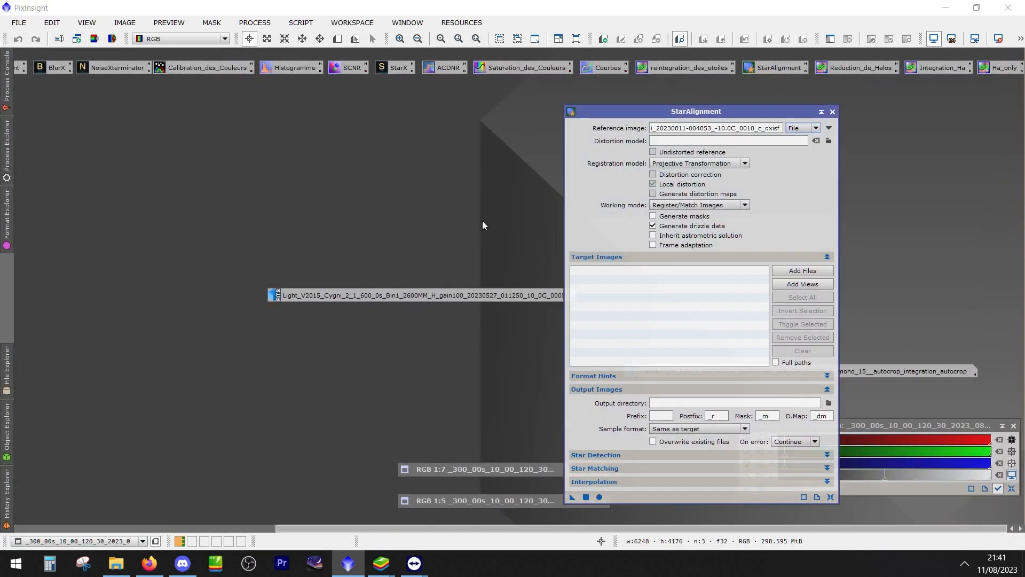
Add all the M17 frames in Nouveau dossier (2) as StarAlignment target images
left_click(809, 271)
left_click(345, 224)
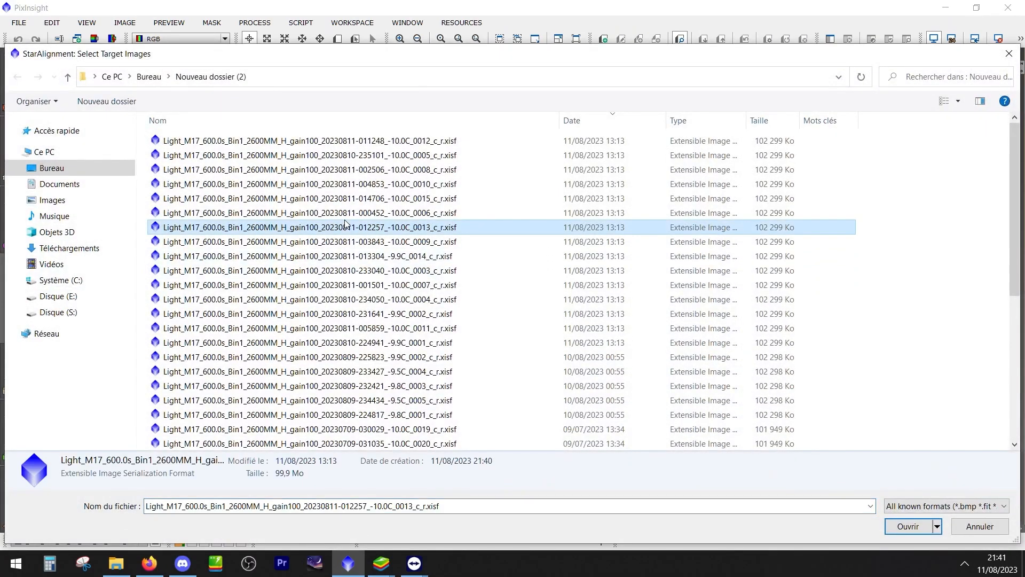
key("ctrl+a")
left_click(901, 527)
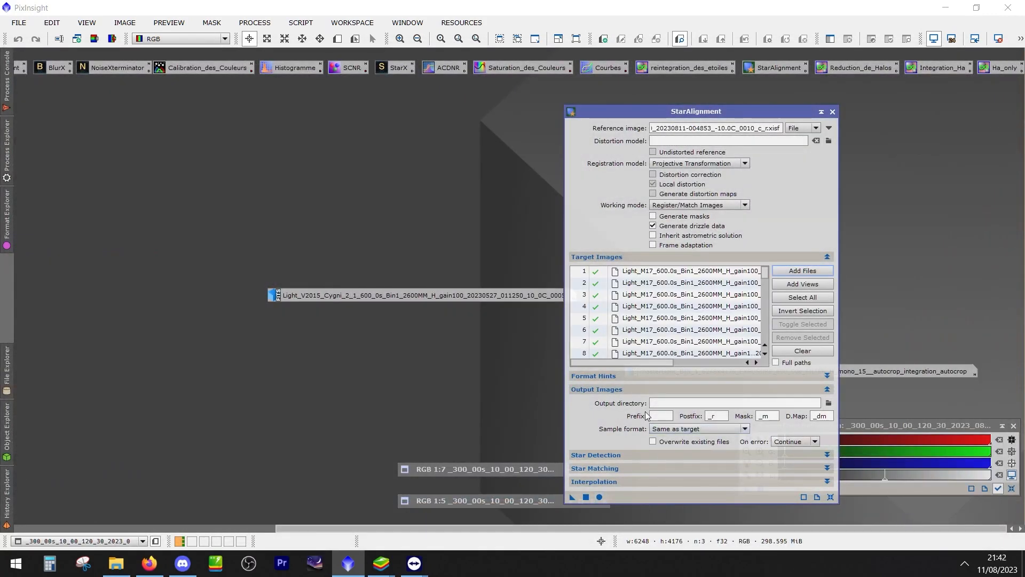
Start choosing the StarAlignment output directory and create a folder named alignées on the desktop (Bureau)
left_click(828, 404)
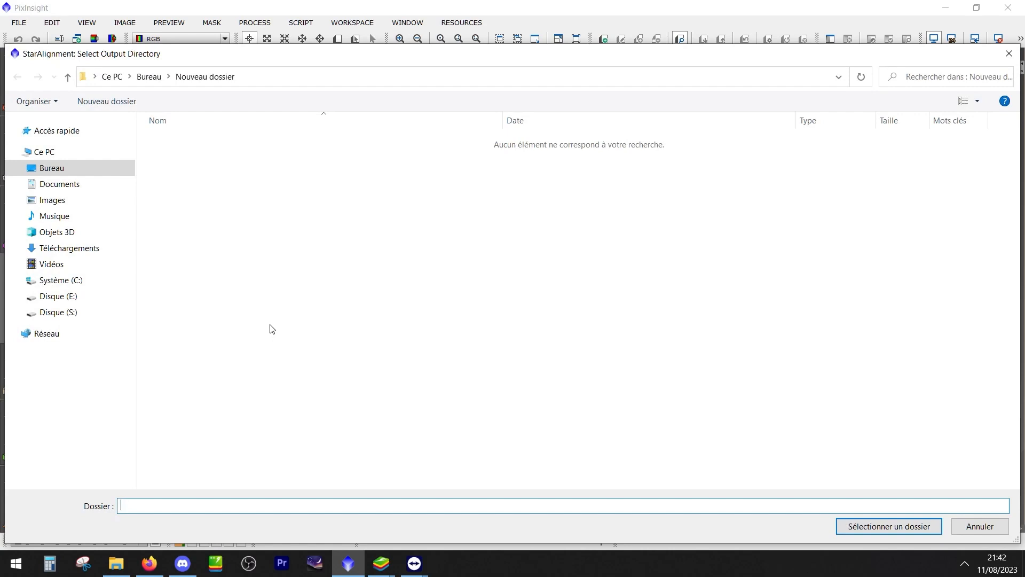
left_click(73, 169)
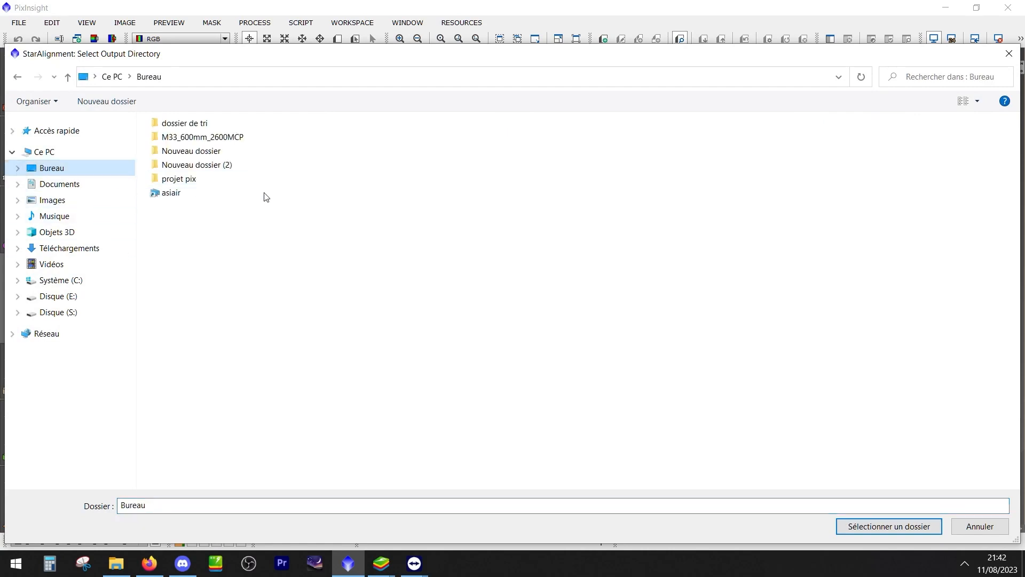
right_click(208, 249)
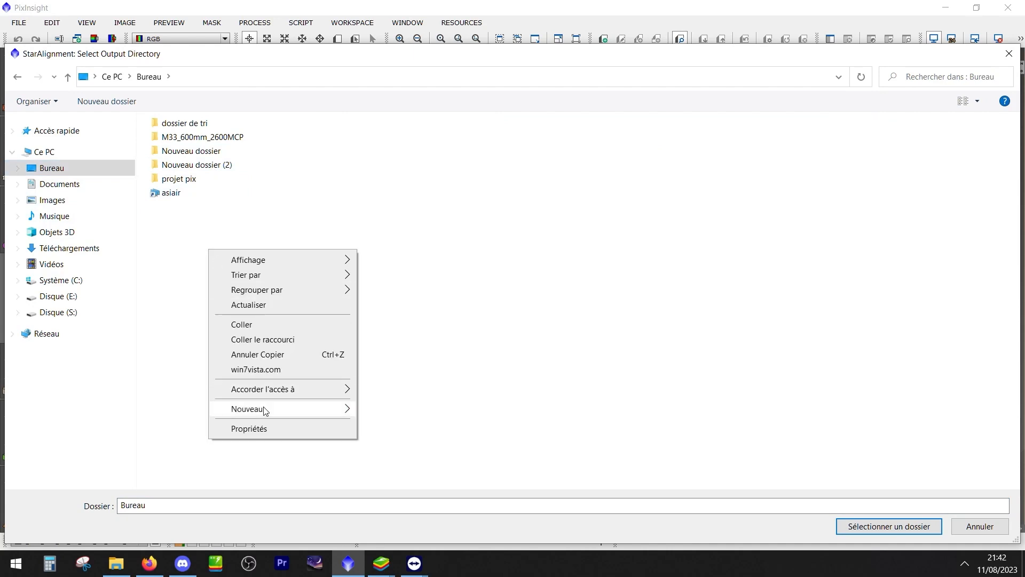
mouse_move(265, 409)
left_click(390, 193)
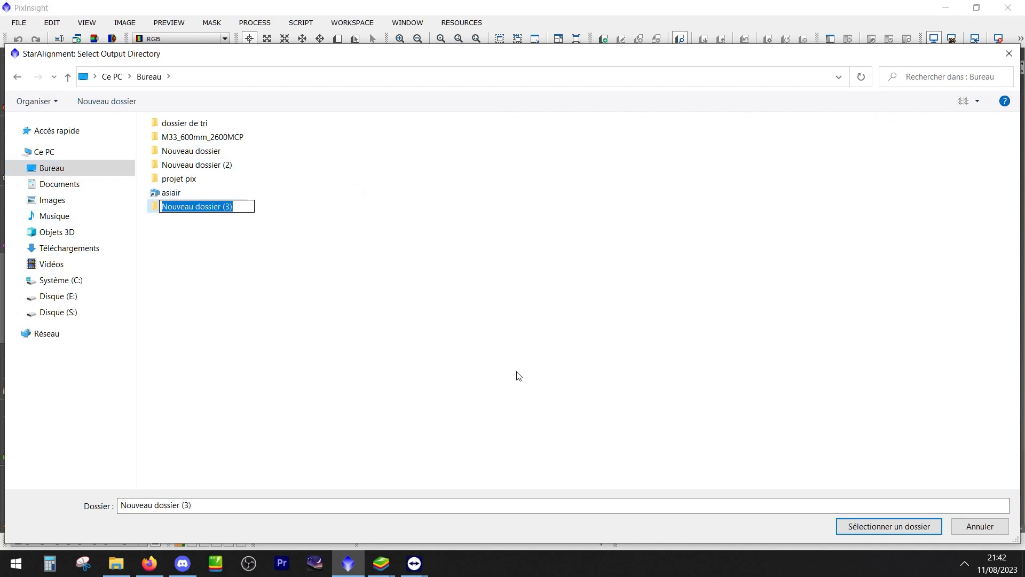
type("alignées")
key("Return")
left_click(226, 243)
Set the alignées folder as the output directory and run StarAlignment on the target frames
left_click(189, 209)
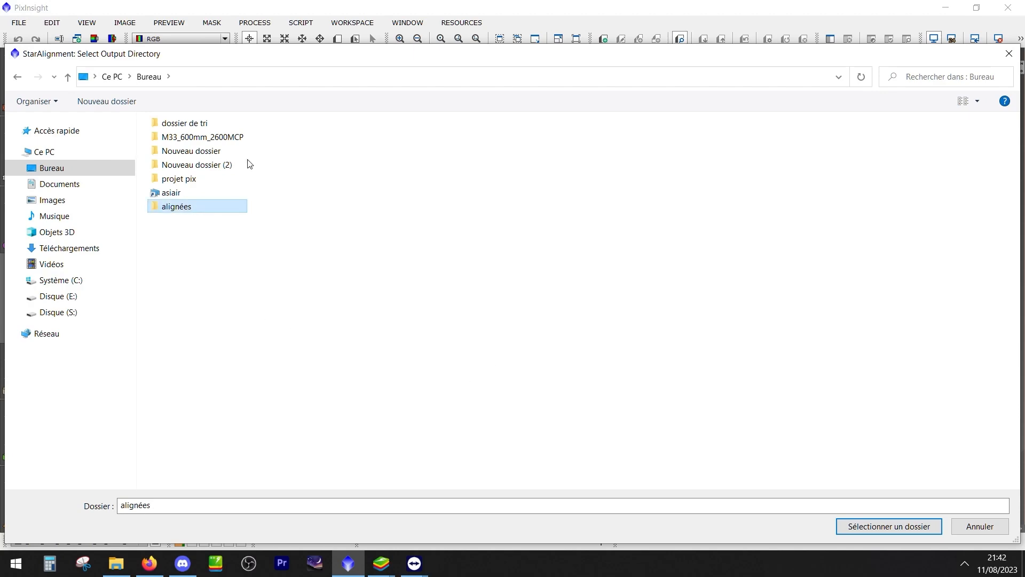
mouse_move(341, 57)
left_mouse_down()
mouse_move(344, 165)
mouse_move(281, 495)
mouse_move(292, 503)
mouse_move(305, 165)
mouse_move(341, 57)
left_mouse_up()
double_click(198, 209)
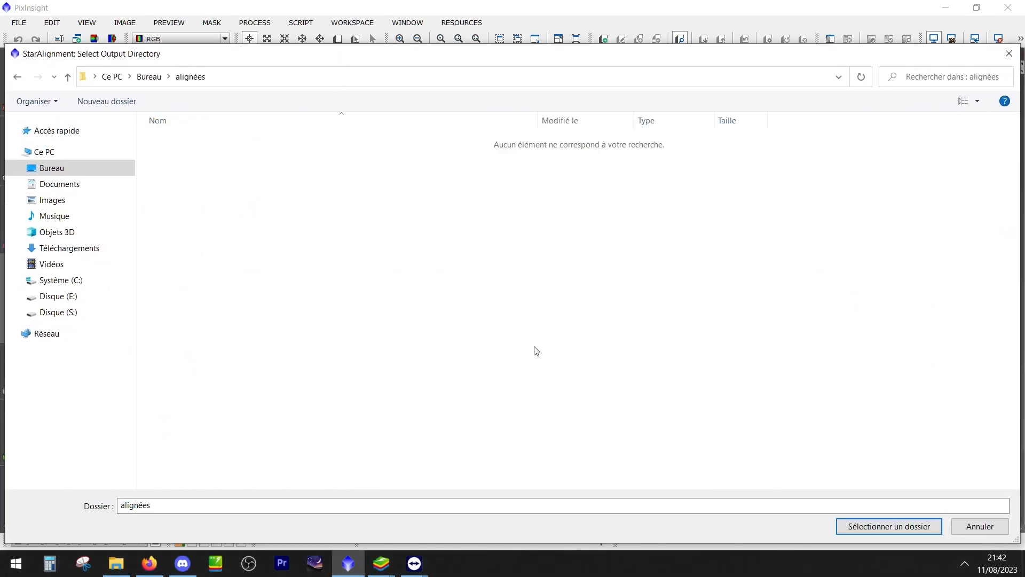
left_click(906, 528)
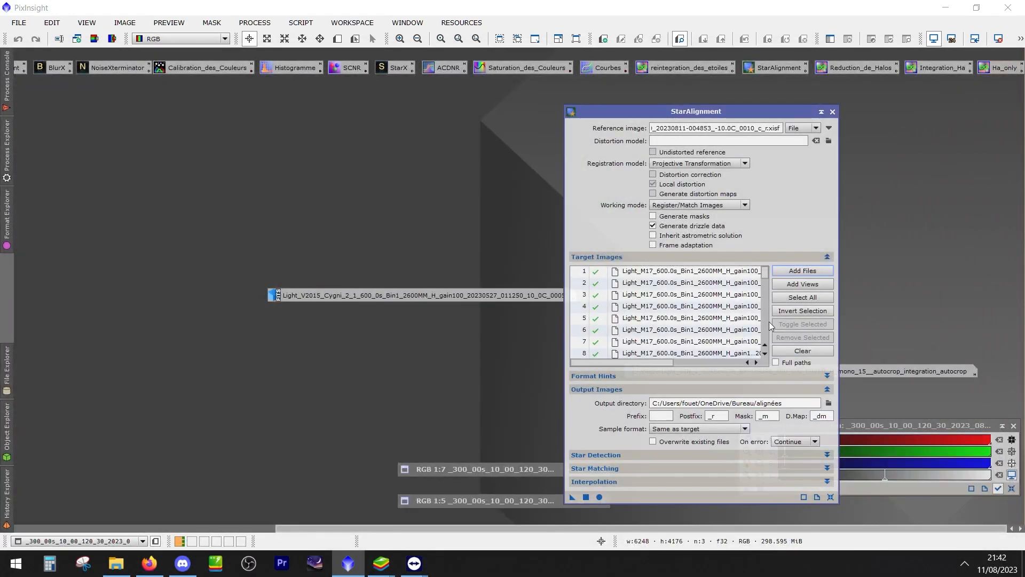
left_click(601, 497)
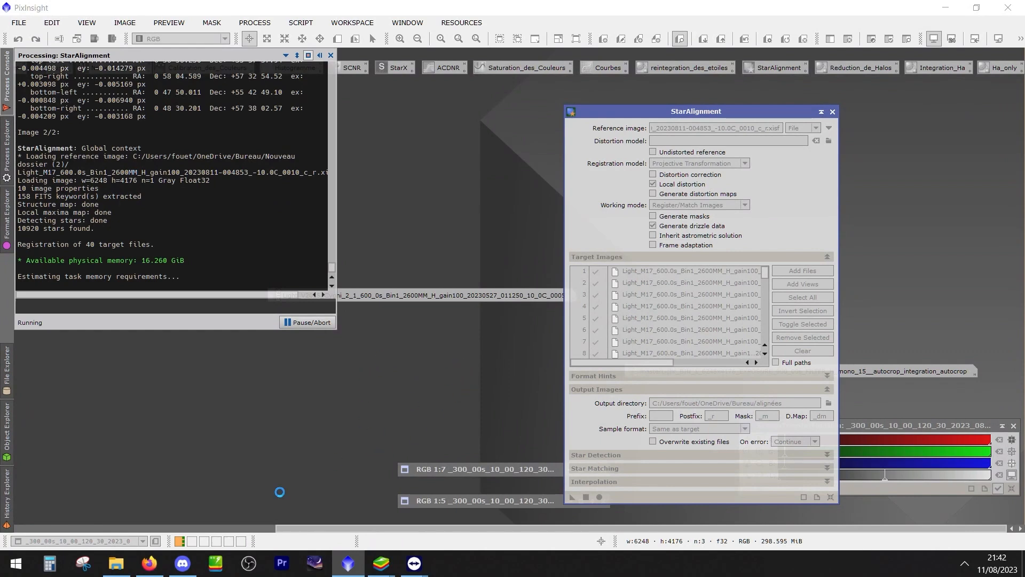
Switch to File Explorer, return from the H-filter frames to the registered folder, and close the window
left_click(114, 567)
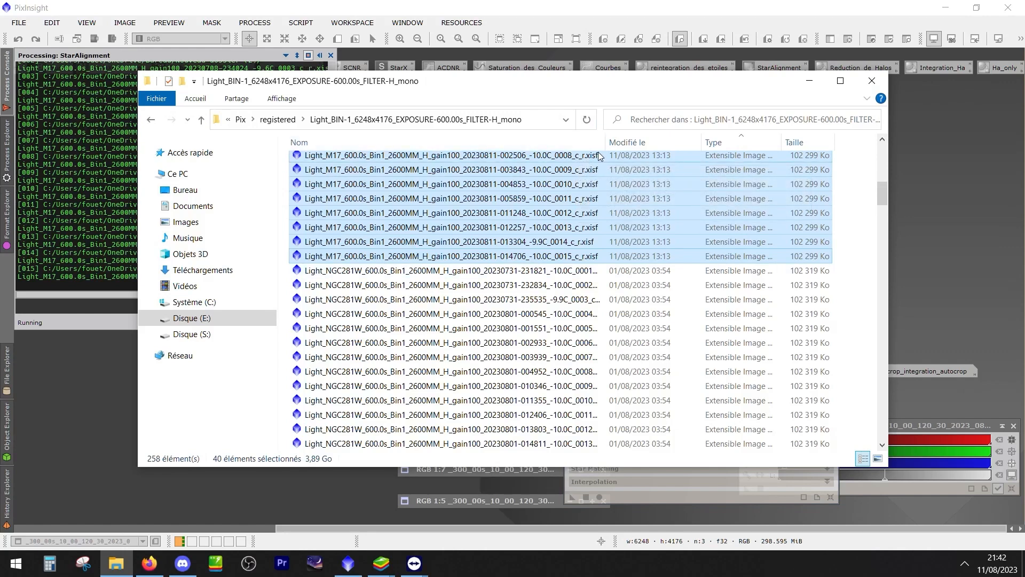
left_click(741, 140)
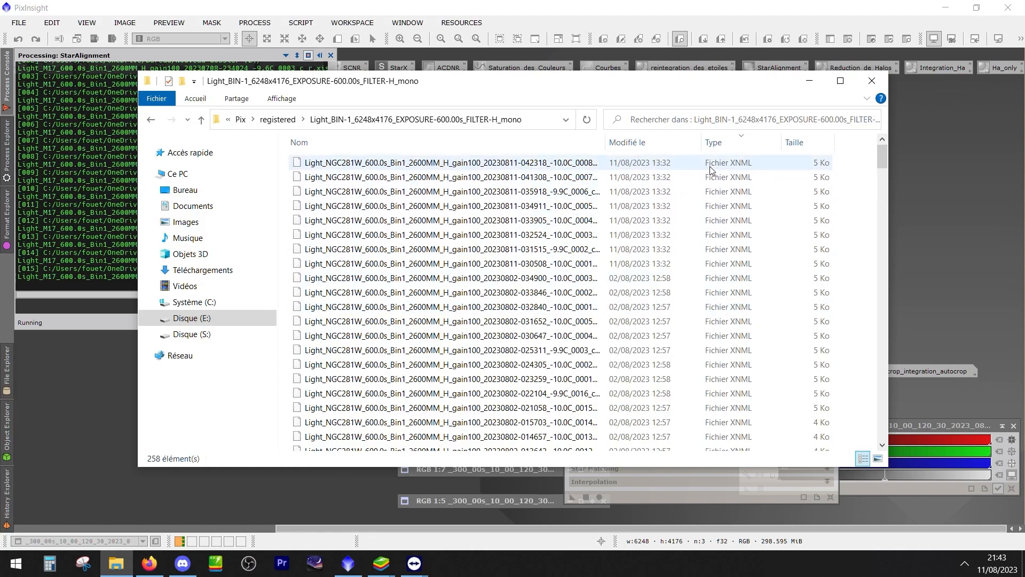
left_click(151, 119)
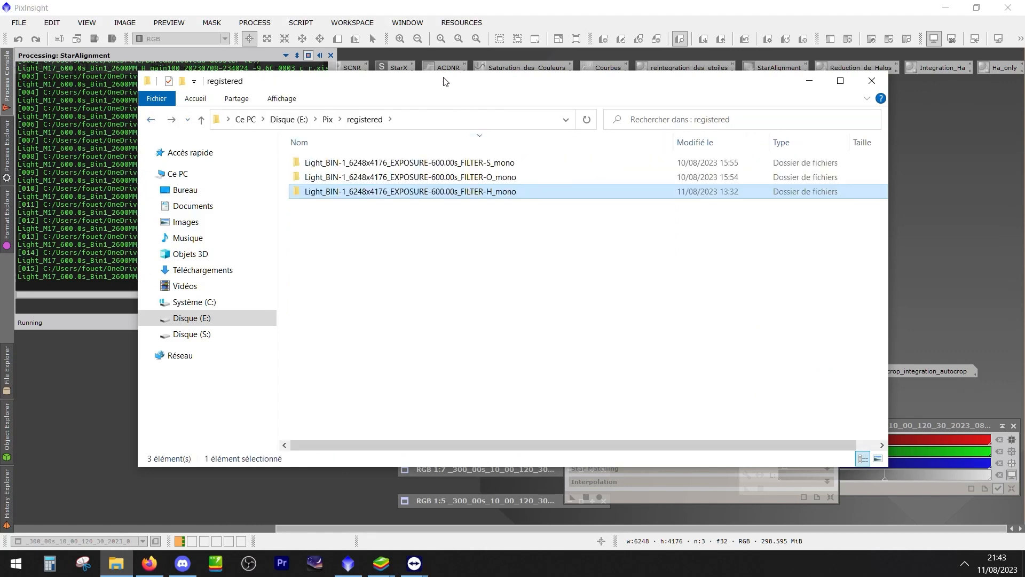
left_click_drag(445, 82, 449, 100)
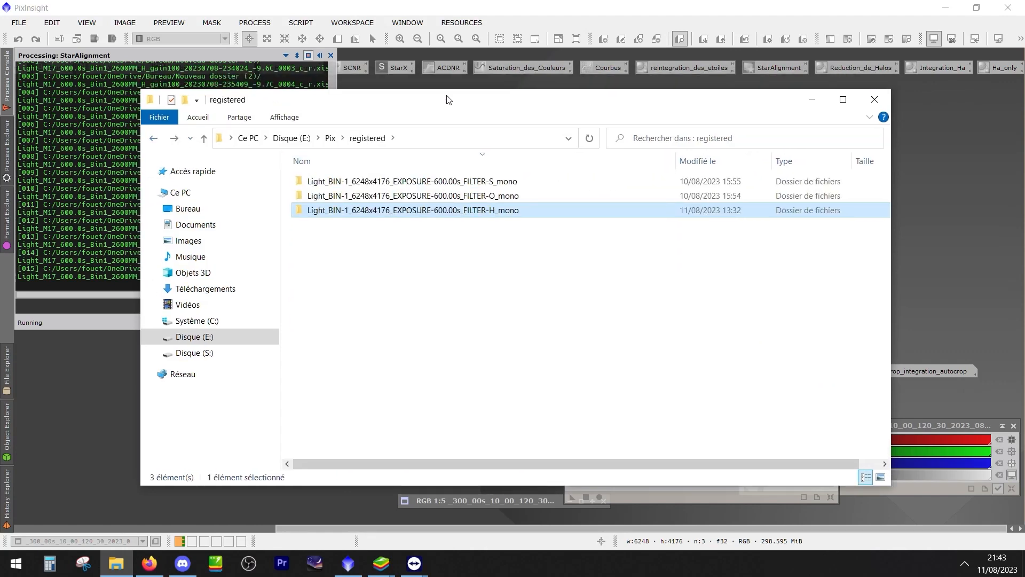
left_click(875, 99)
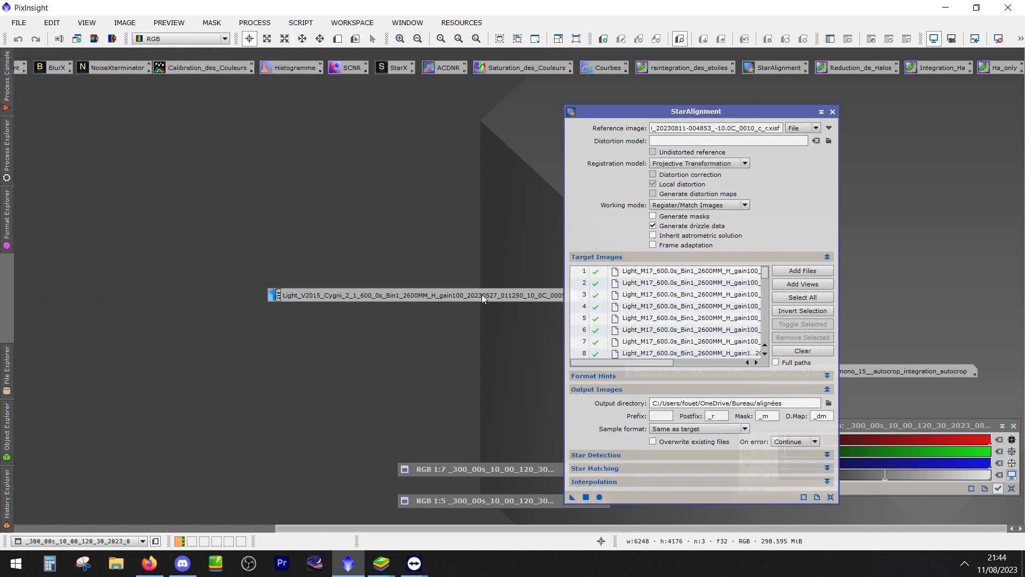
left_click(832, 111)
left_click_drag(549, 10, 505, 26)
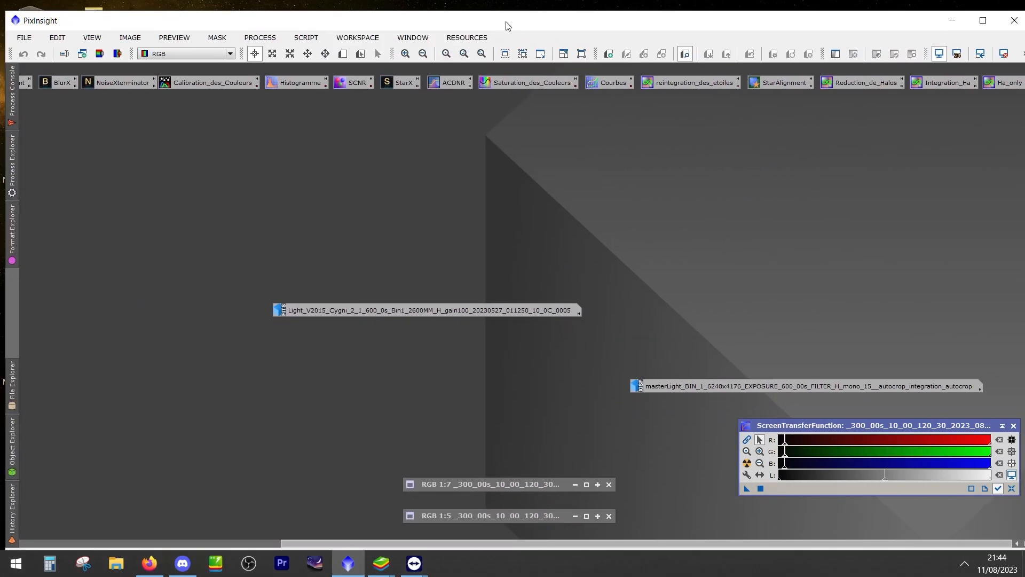
left_click_drag(485, 19, 652, 15)
left_click_drag(101, 47, 101, 280)
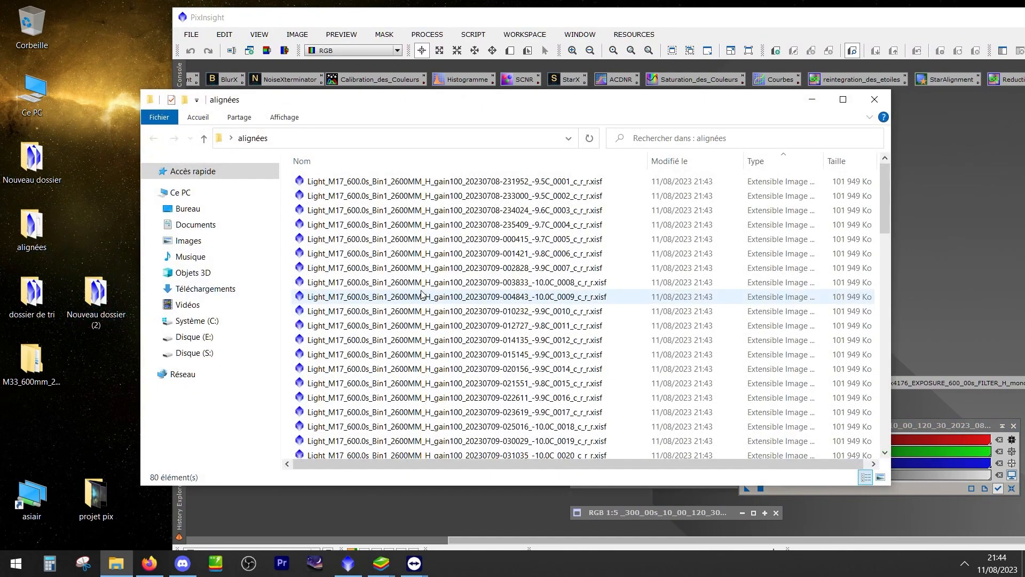
left_click(420, 283)
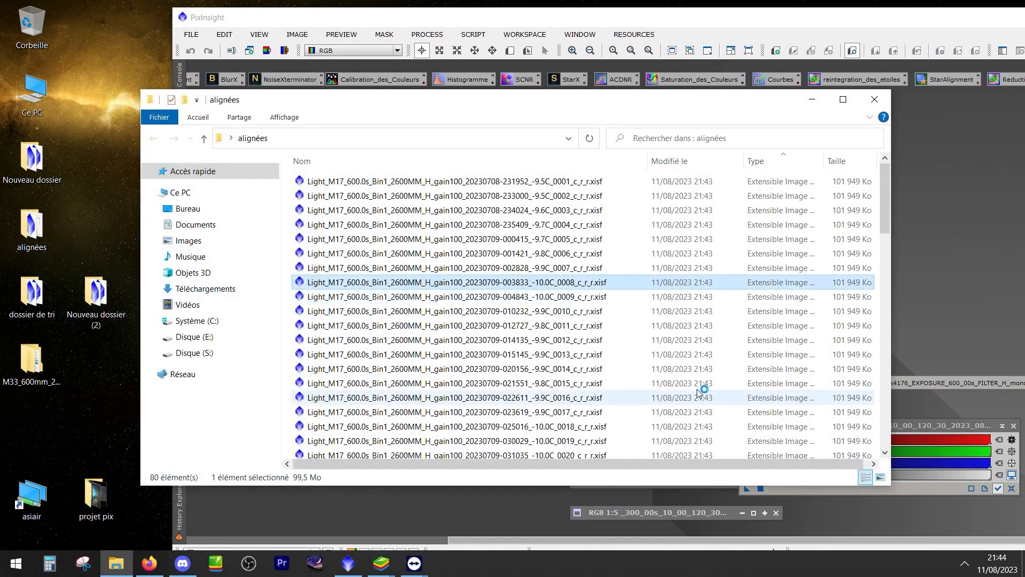
left_click(876, 100)
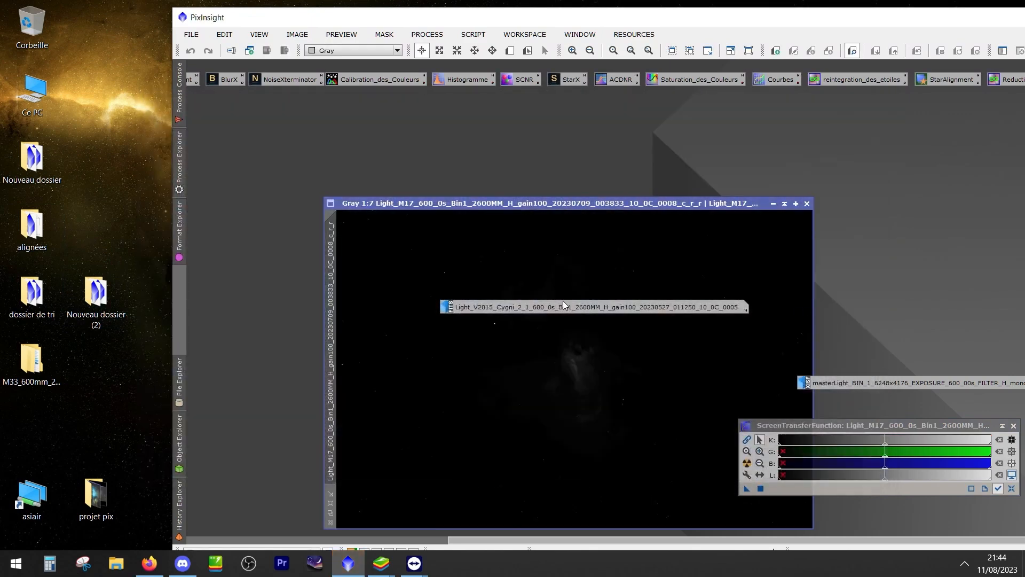
Clear the Light_V2015_Cygni icon off the opened M17 frame and apply an automatic screen stretch to it
left_click_drag(572, 207, 555, 144)
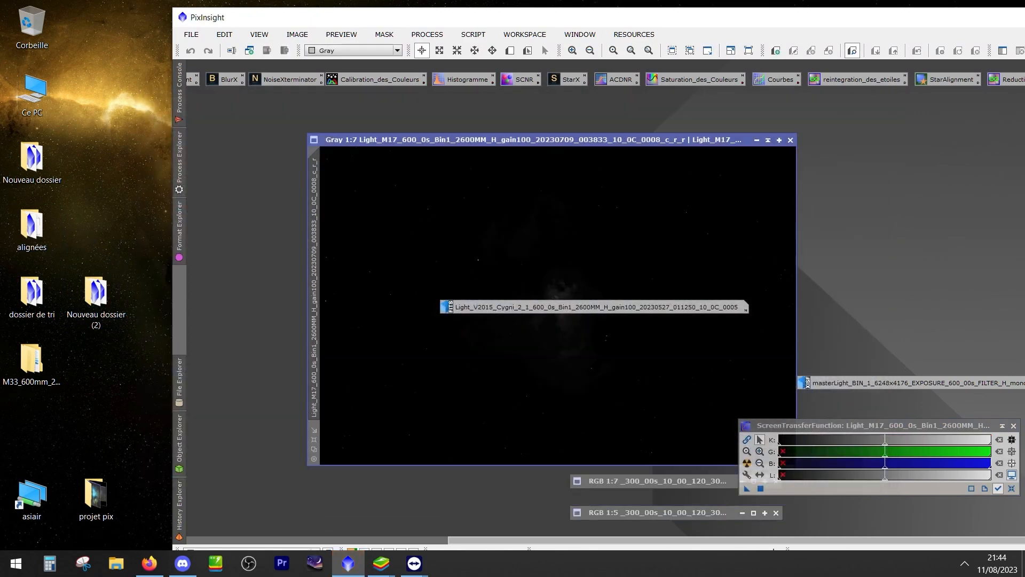
left_click_drag(714, 308, 971, 503)
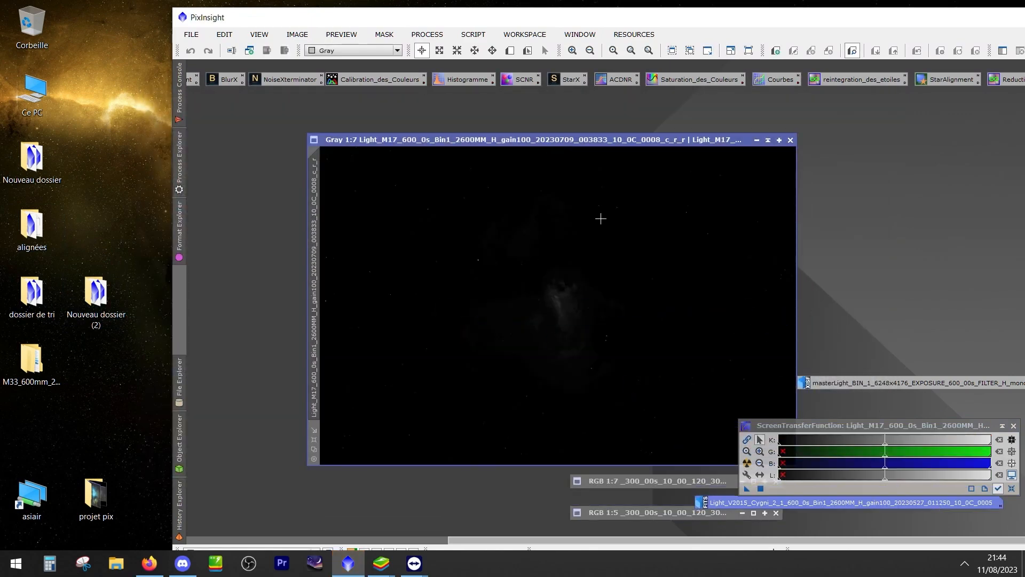
key("ctrl+a")
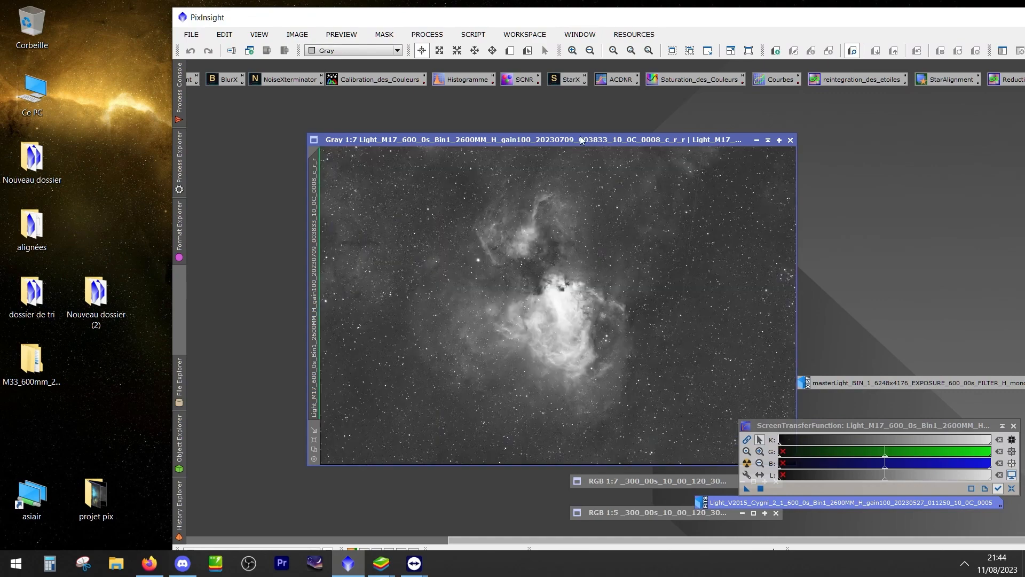
Maximize the PixInsight window and arrange the minimized image icons and ScreenTransferFunction clear of the M17 frame
double_click(583, 22)
left_click_drag(684, 370, 681, 514)
left_click_drag(563, 488, 665, 489)
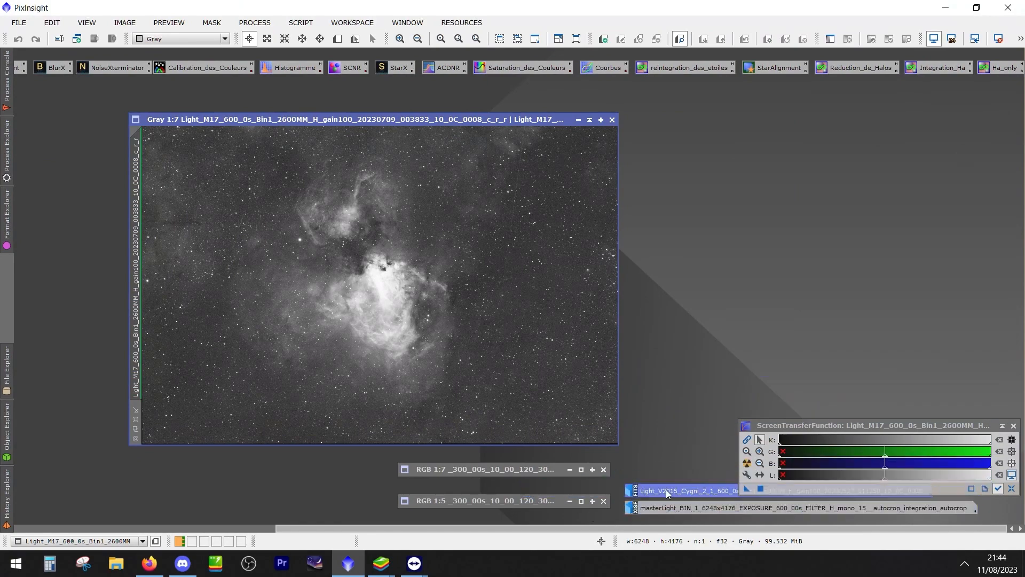
left_click_drag(796, 425, 775, 407)
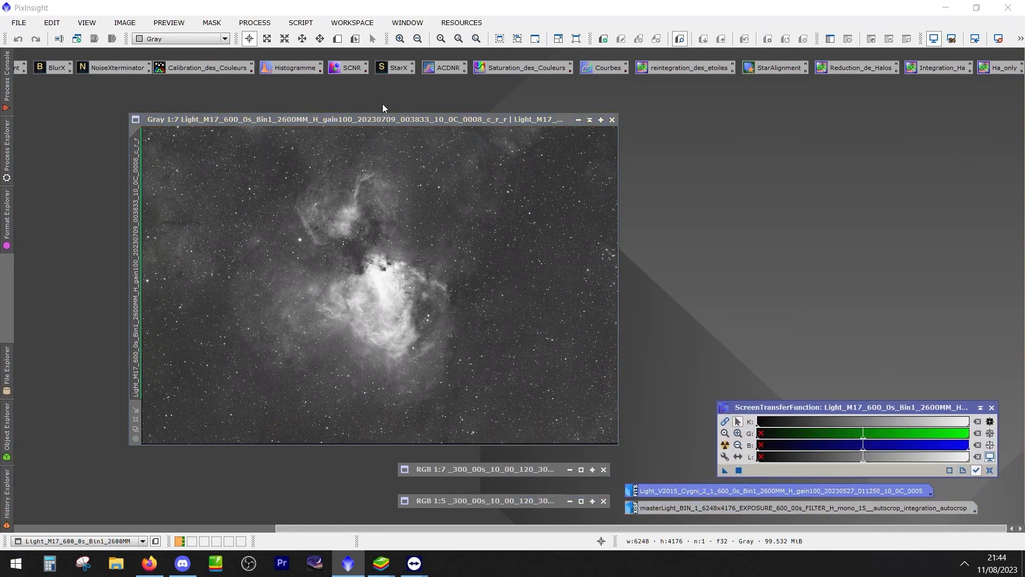
left_click_drag(411, 112, 457, 91)
Open DynamicCrop and reset it so the crop rectangle covers the whole M17 frame
scroll(254, 369, "down", 1)
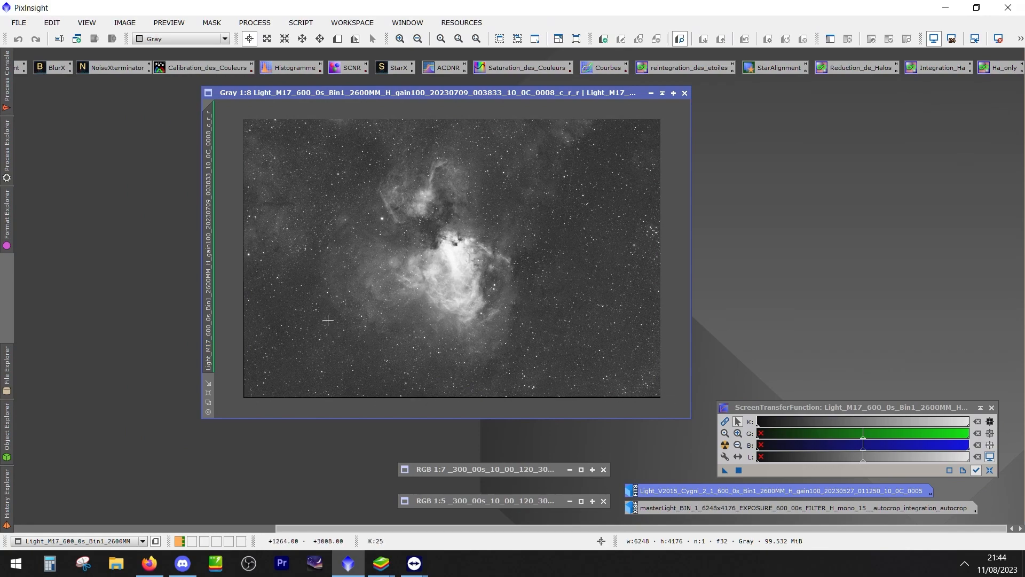
scroll(328, 320, "up", 1)
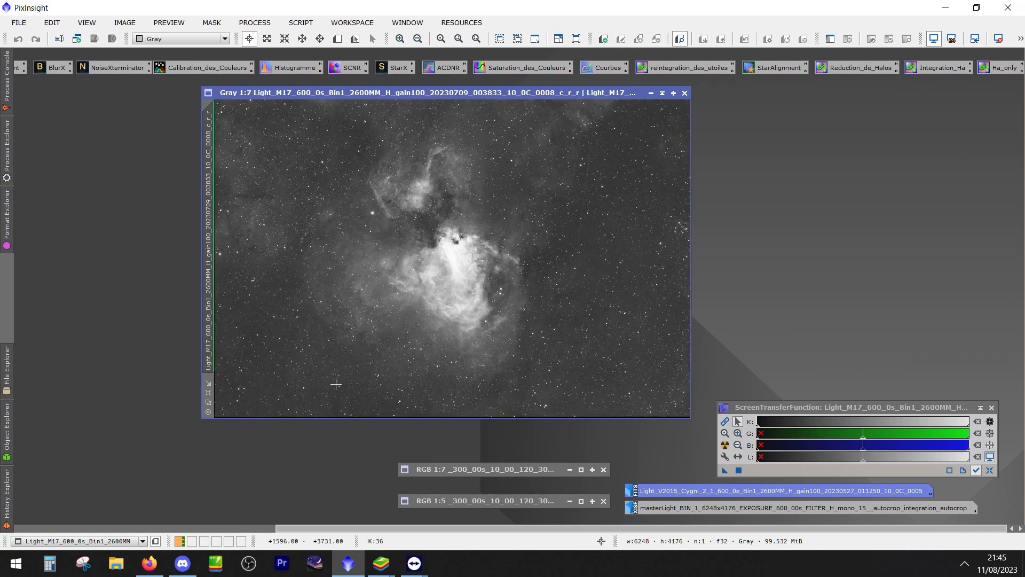
scroll(328, 376, "down", 1)
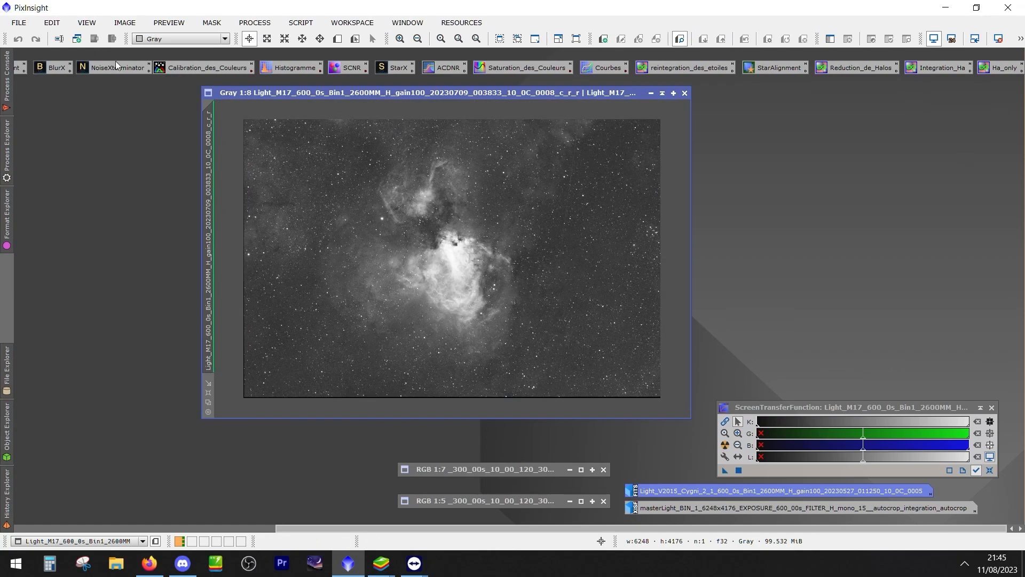
left_click_drag(288, 529, 114, 502)
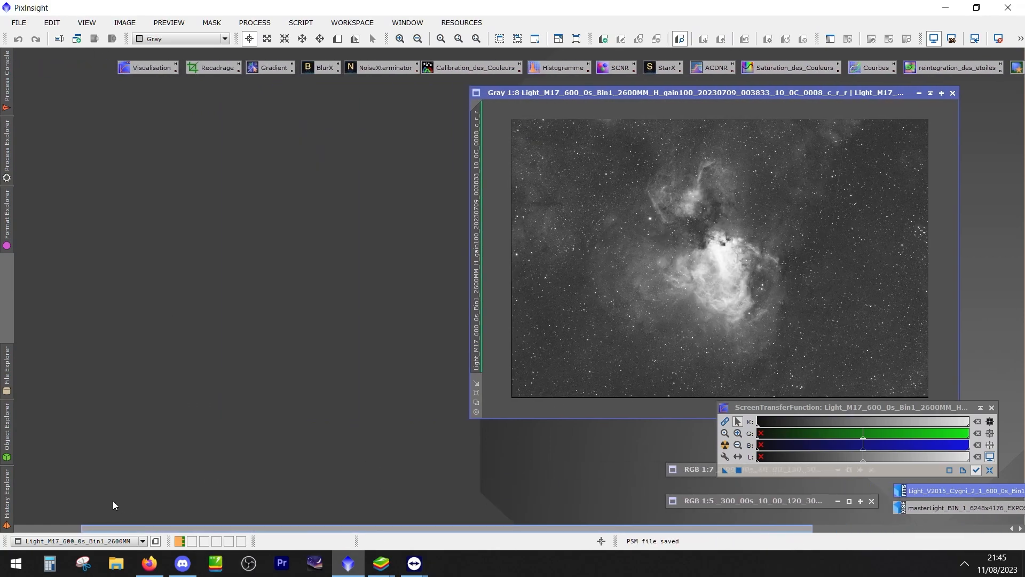
left_click(254, 22)
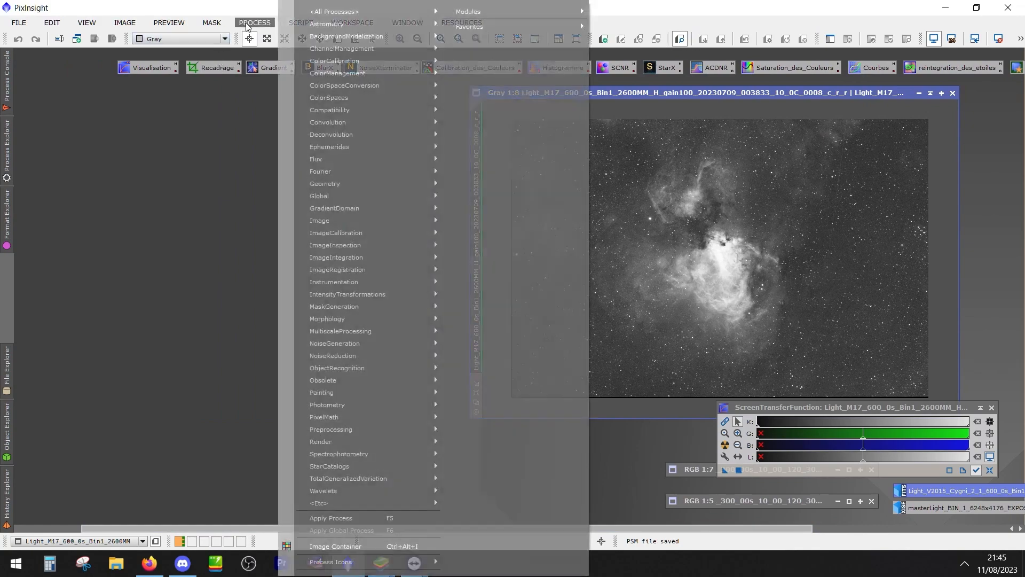
mouse_move(427, 11)
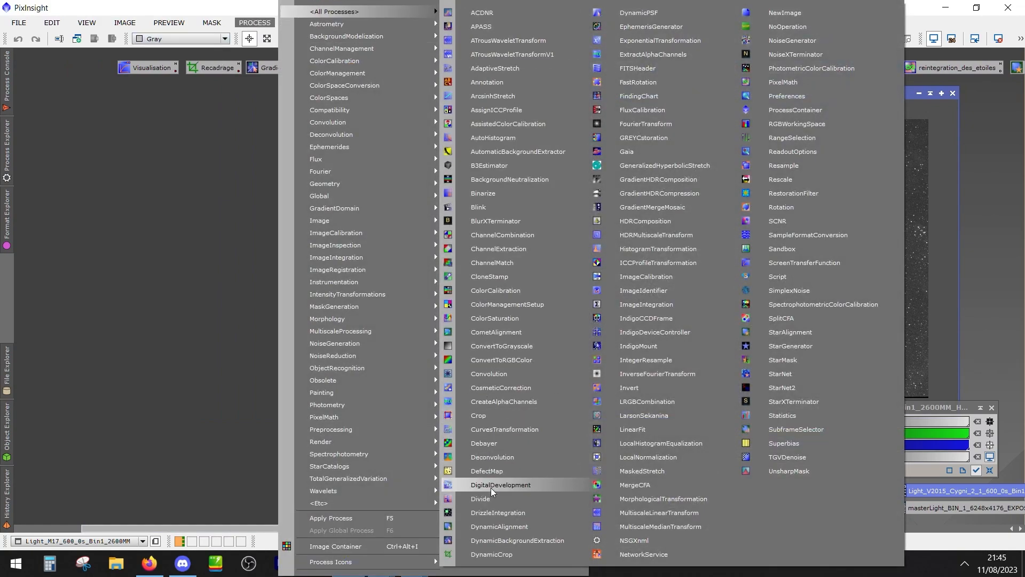
left_click(508, 554)
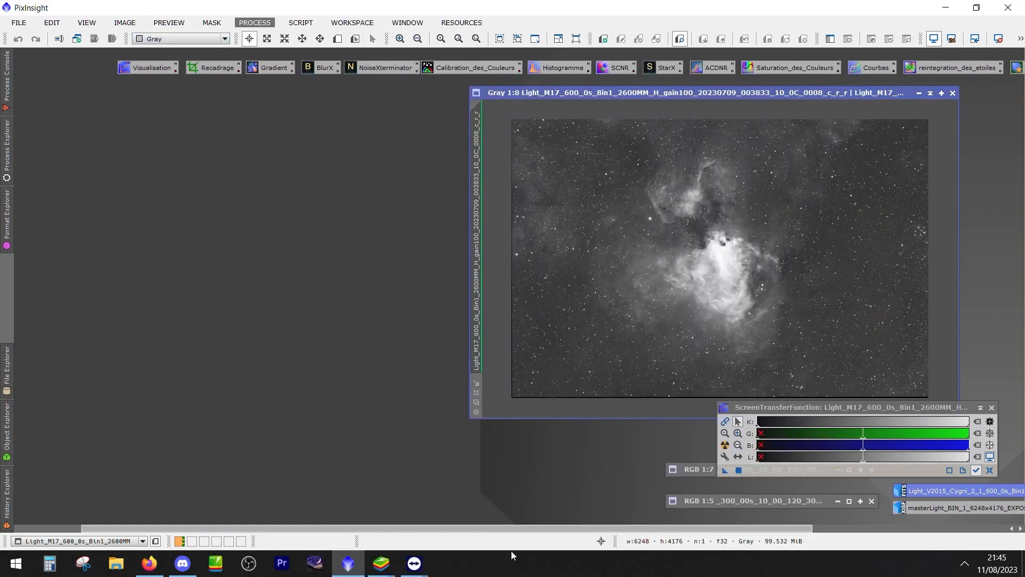
left_click_drag(442, 130, 437, 130)
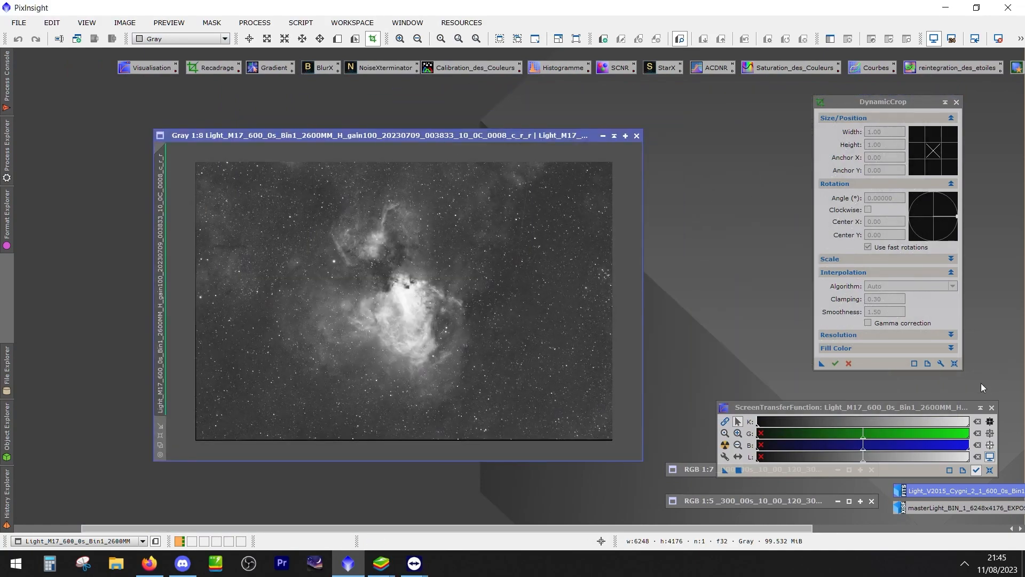
left_click(954, 364)
left_click_drag(498, 135, 470, 94)
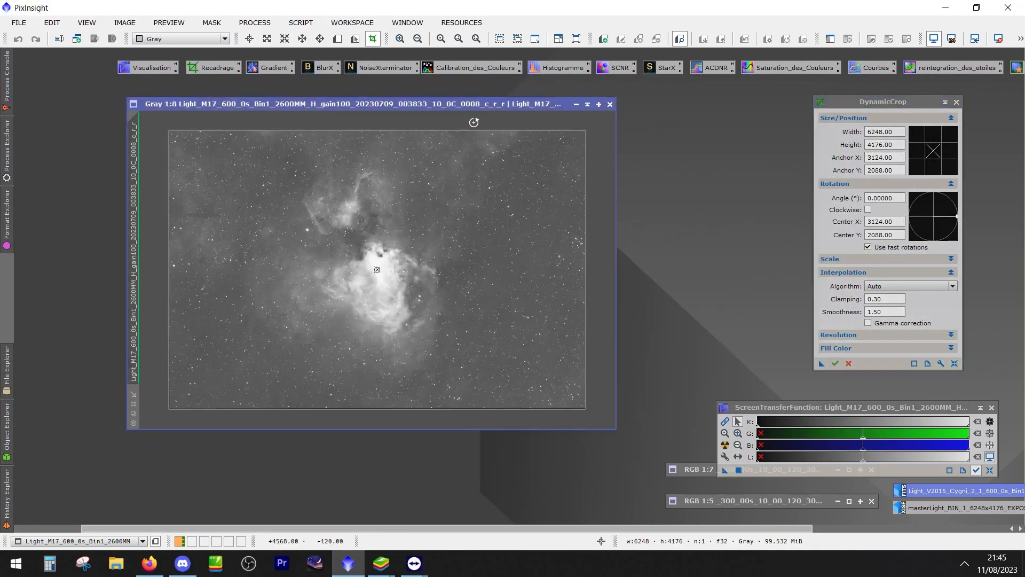
Pull all four crop edges inside the frame's dark borders, leaving a crop of about 6095 × 4041 px
scroll(393, 145, "down", 1)
left_click_drag(383, 145, 383, 149)
left_click_drag(193, 218, 198, 218)
left_click_drag(392, 394, 392, 389)
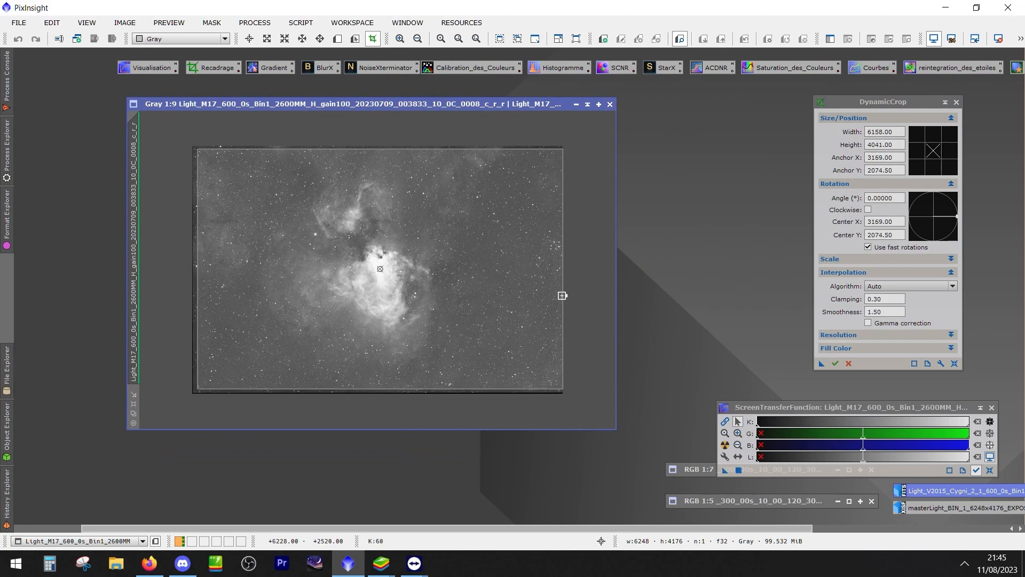
left_click_drag(563, 296, 559, 295)
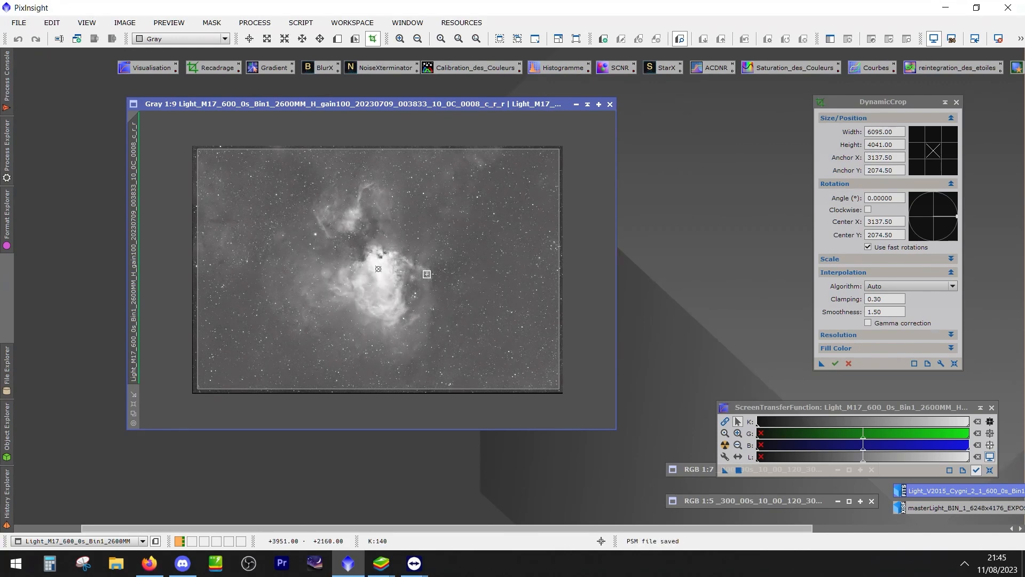
left_click_drag(535, 104, 486, 115)
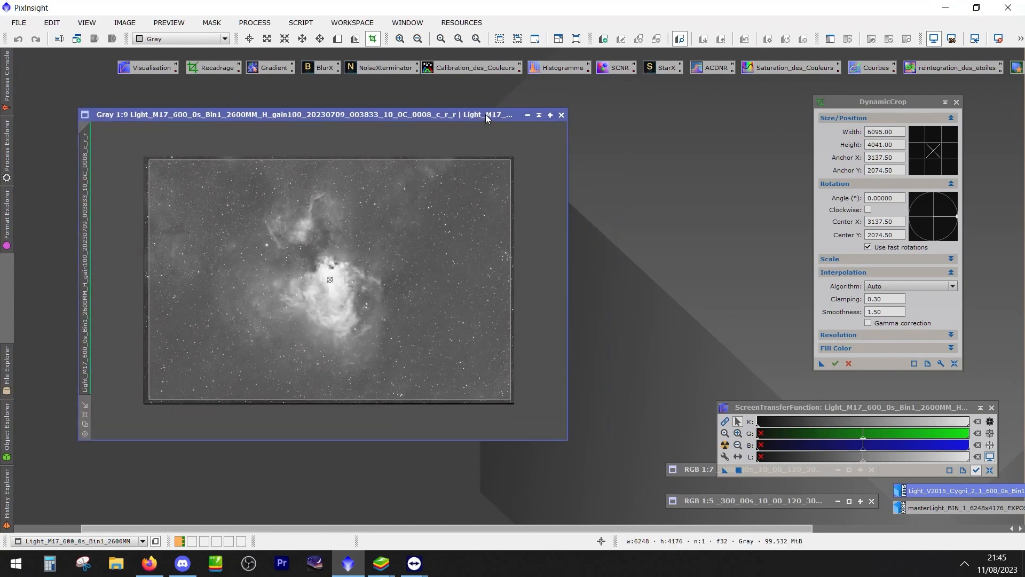
Merge the process icons from ColorMasks.xpsm in the Process et Workflow folder into the workspace
right_click(611, 85)
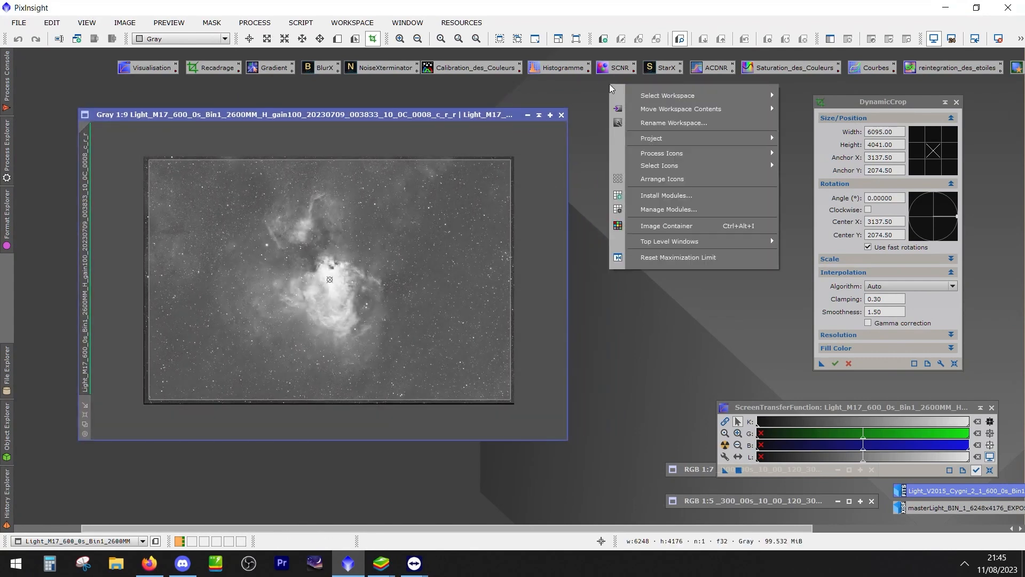
left_click(578, 87)
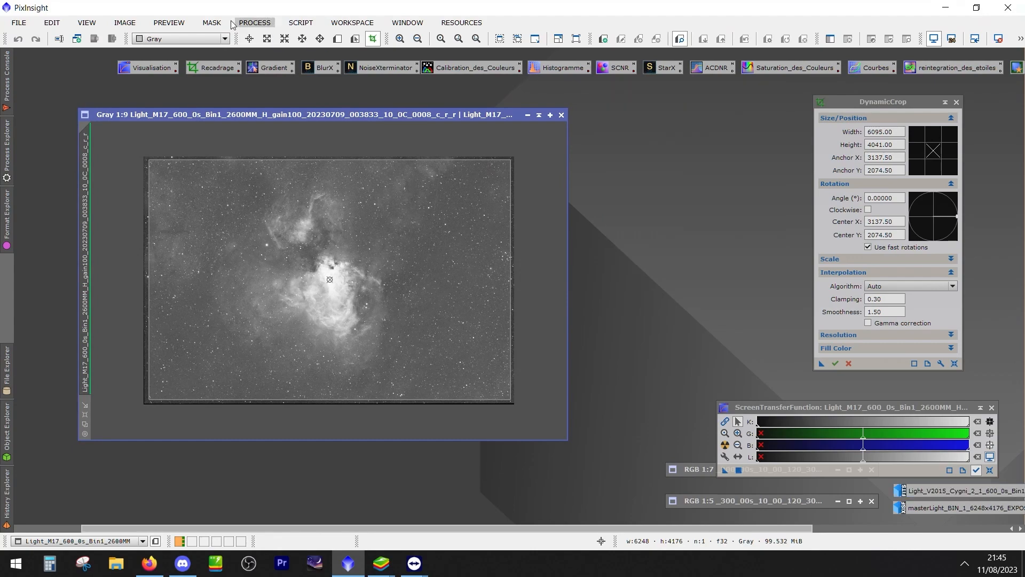
left_click(261, 24)
mouse_move(355, 565)
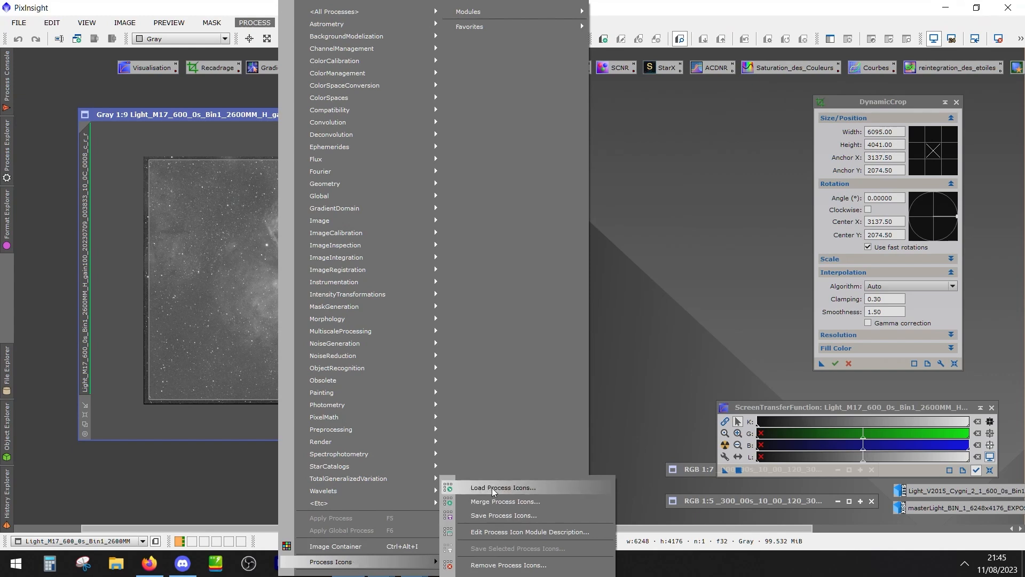
left_click(770, 145)
right_click(799, 105)
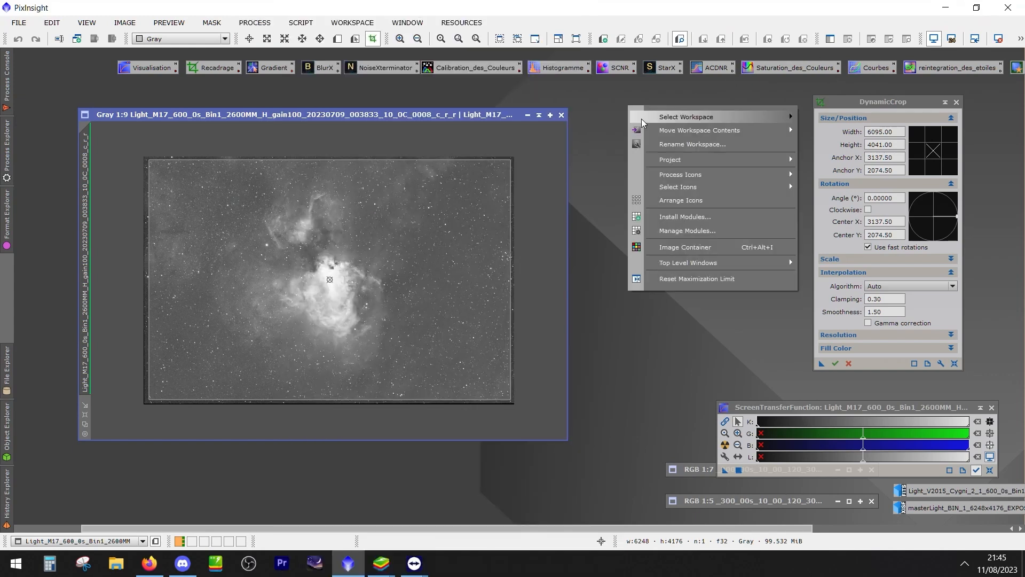
mouse_move(679, 177)
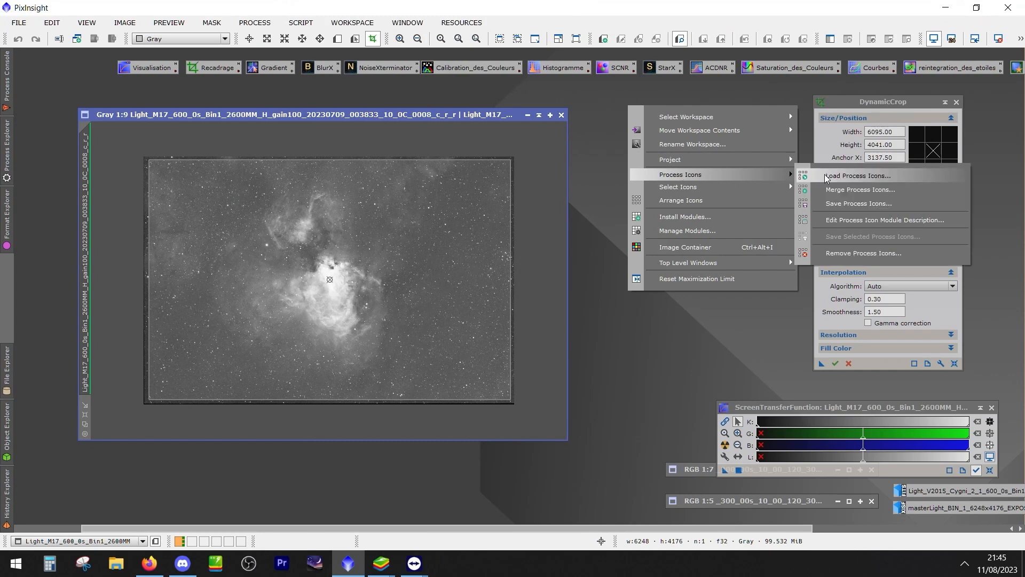
left_click(851, 190)
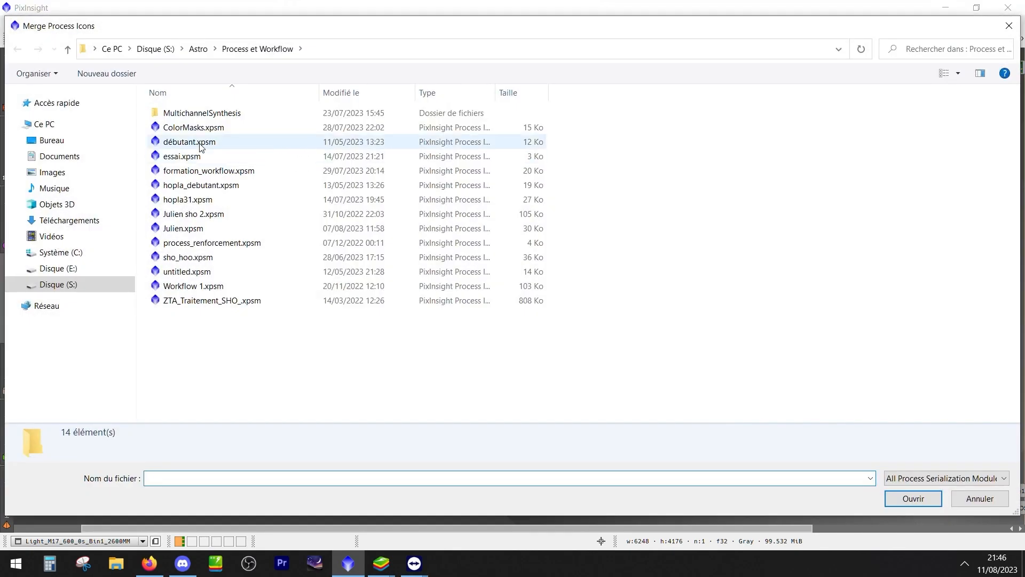
double_click(198, 128)
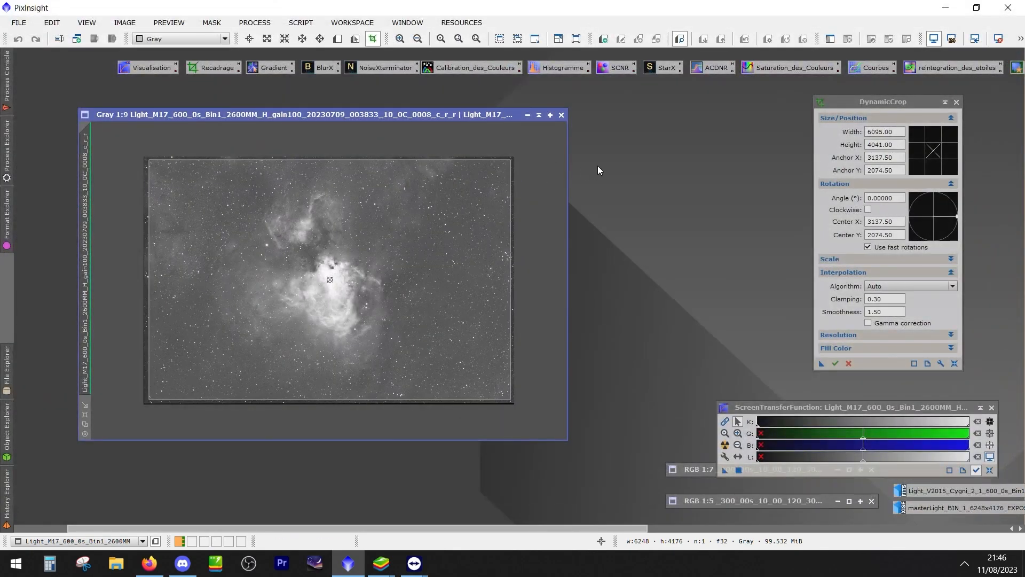
Move the DynamicCrop dialog aside and reposition the RedMask to MaskBlur icons as a group beneath the existing process icons
left_click_drag(361, 523, 844, 529)
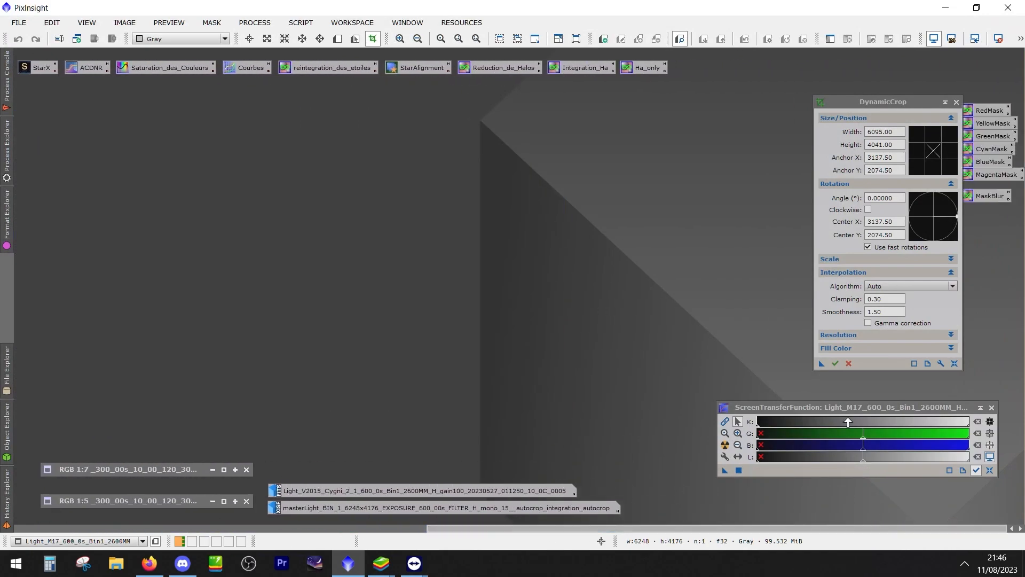
left_click_drag(857, 105, 636, 144)
left_click_drag(928, 75, 1008, 206)
left_click_drag(985, 112, 396, 126)
left_click_drag(702, 525, 434, 521)
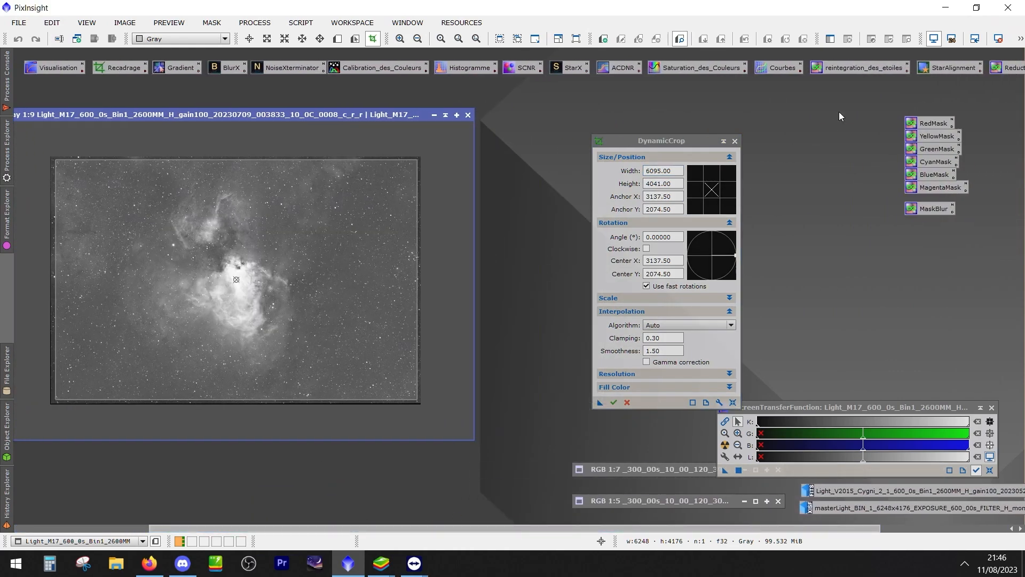
Move the RedMask to MaskBlur icon group closer to the process icon row and select the workspace's process icons
left_click_drag(840, 116, 933, 213)
left_click_drag(939, 125, 787, 108)
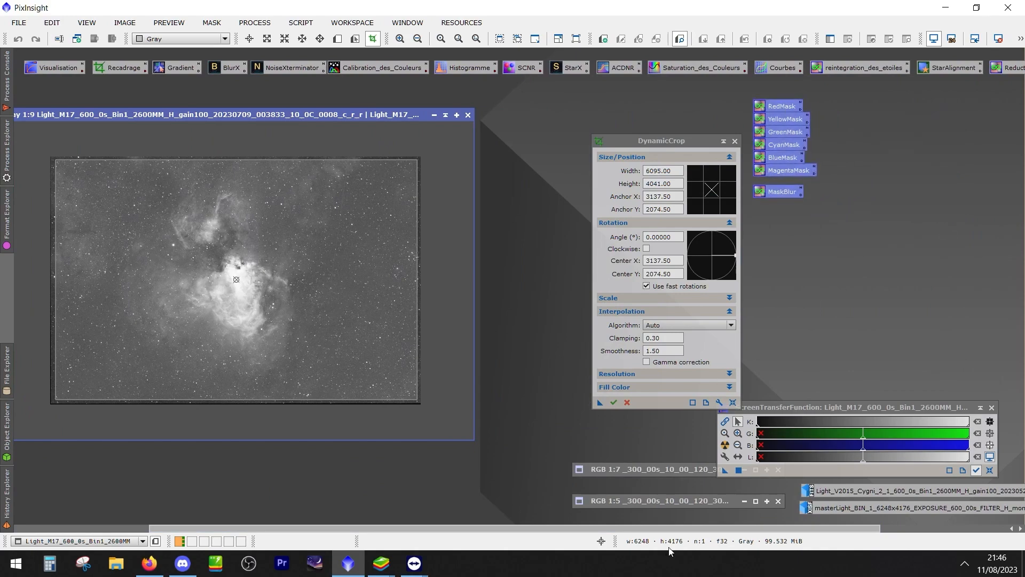
left_click_drag(678, 526, 540, 524)
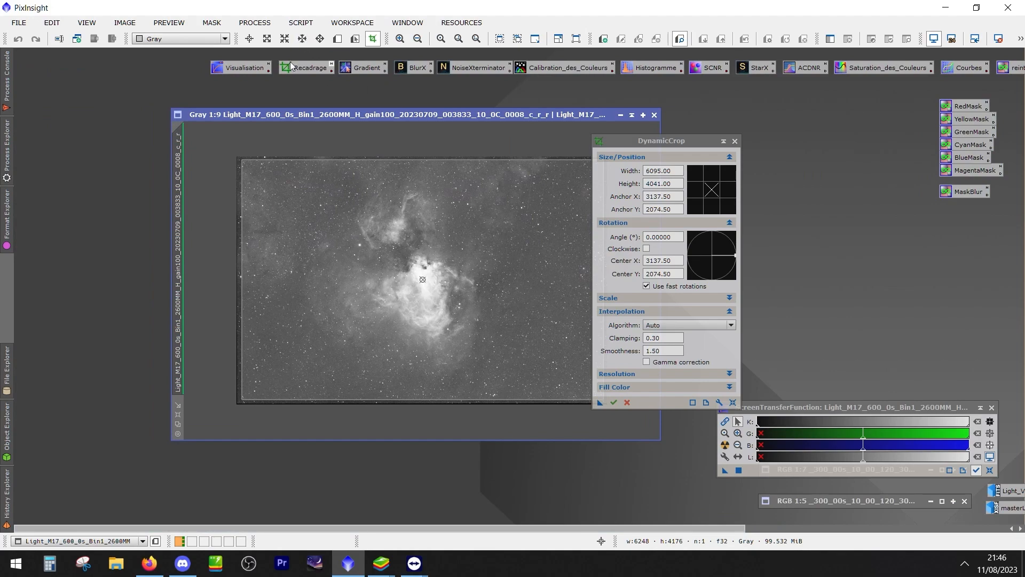
left_click_drag(176, 57, 1023, 251)
Place the M17 frame and the DynamicCrop dialog apart, apply the 6095 × 4041 px crop, and enlarge the view of the result
left_click_drag(633, 145, 739, 135)
left_click_drag(552, 114, 433, 94)
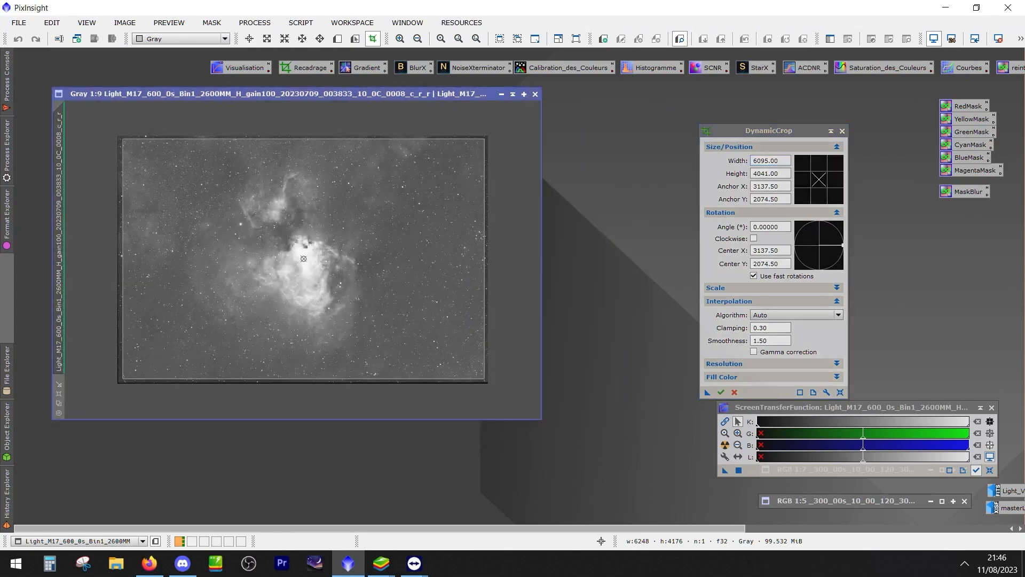
left_click_drag(766, 133, 772, 134)
left_click_drag(482, 94, 519, 99)
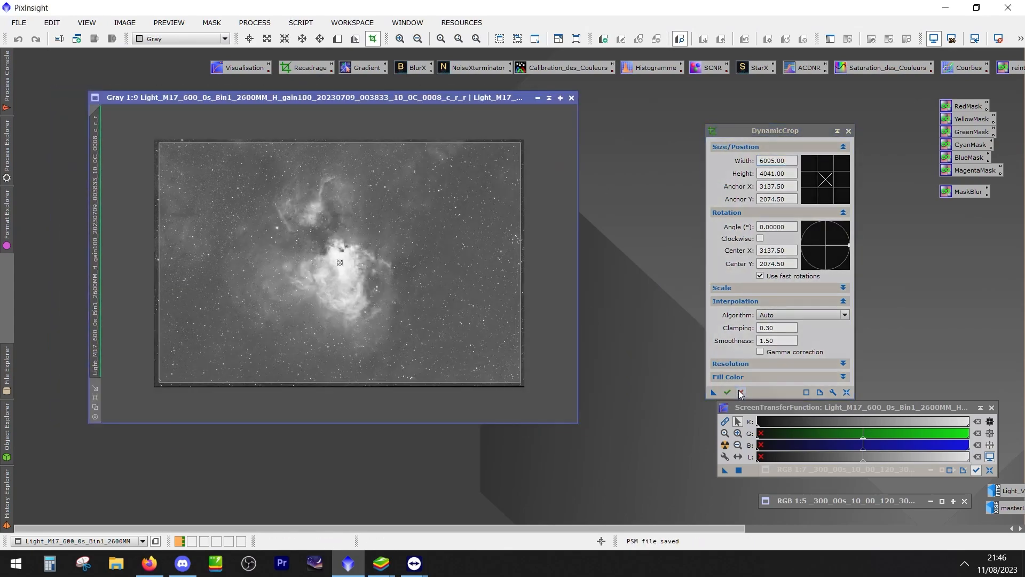
left_click(728, 393)
left_click(487, 312)
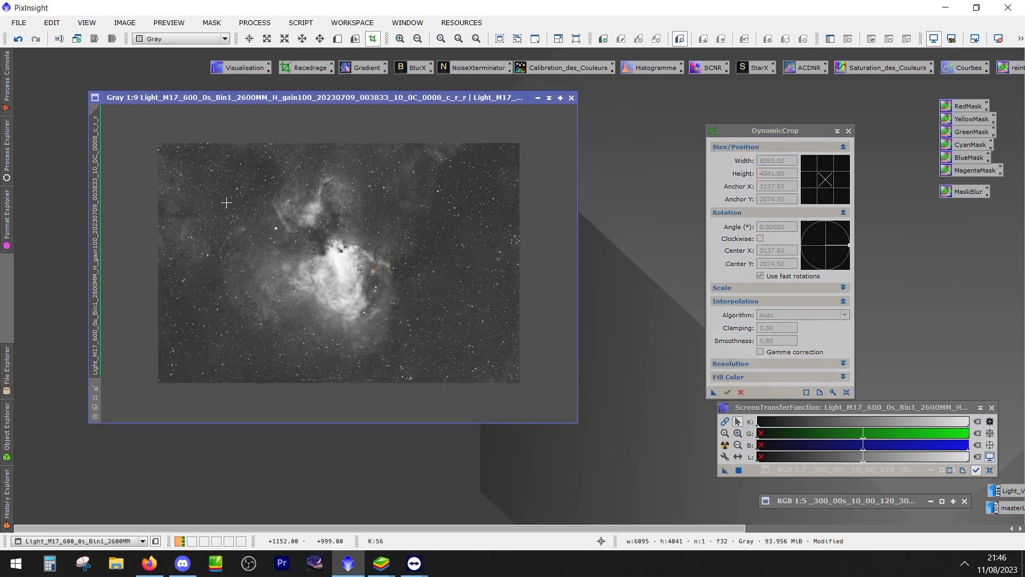
scroll(257, 282, "up", 2)
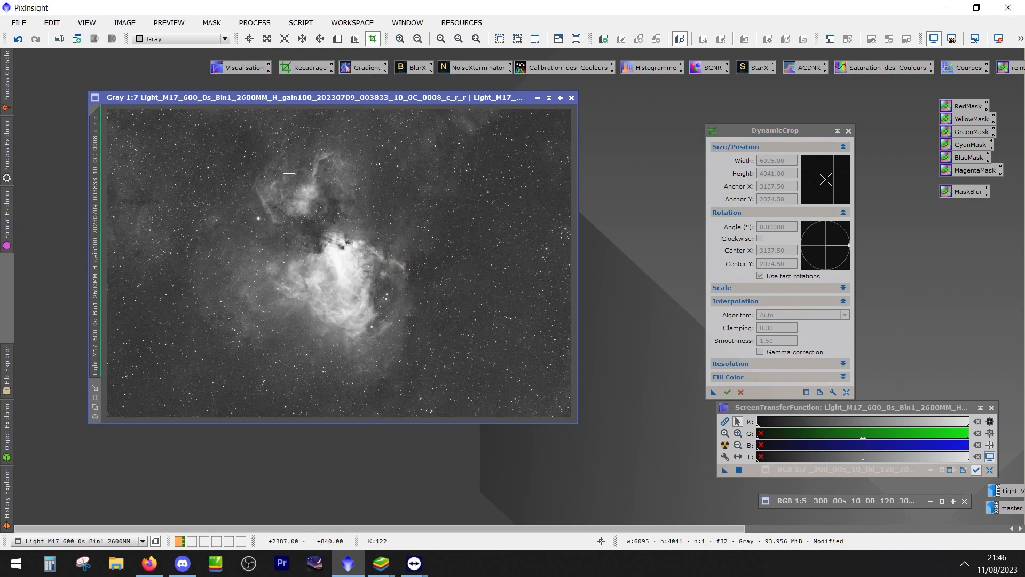
Examine the aligned frames in the desktop's alignées folder, close the folder, and return to the maximized PixInsight workspace
left_click_drag(156, 7, 425, 39)
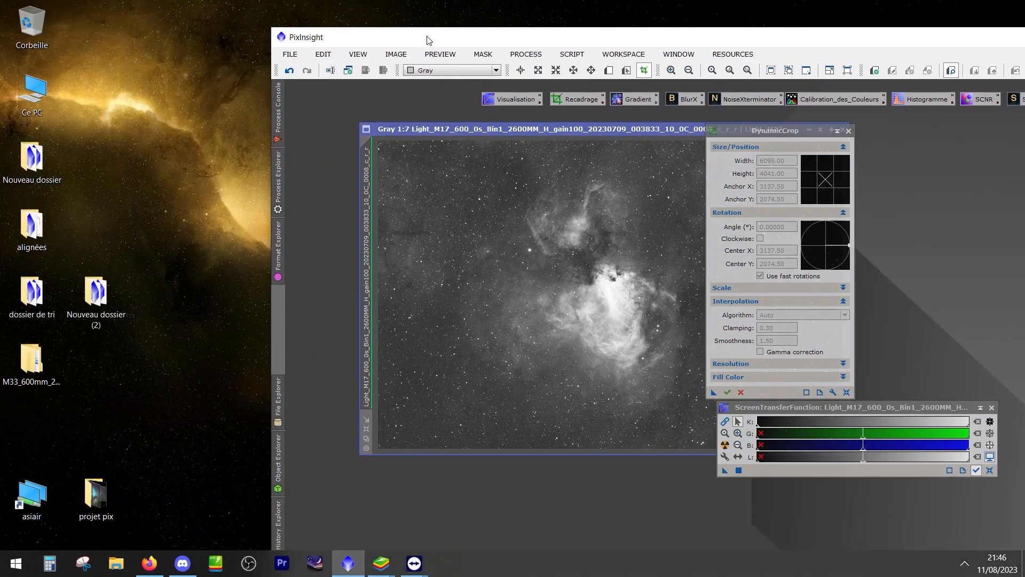
double_click(48, 230)
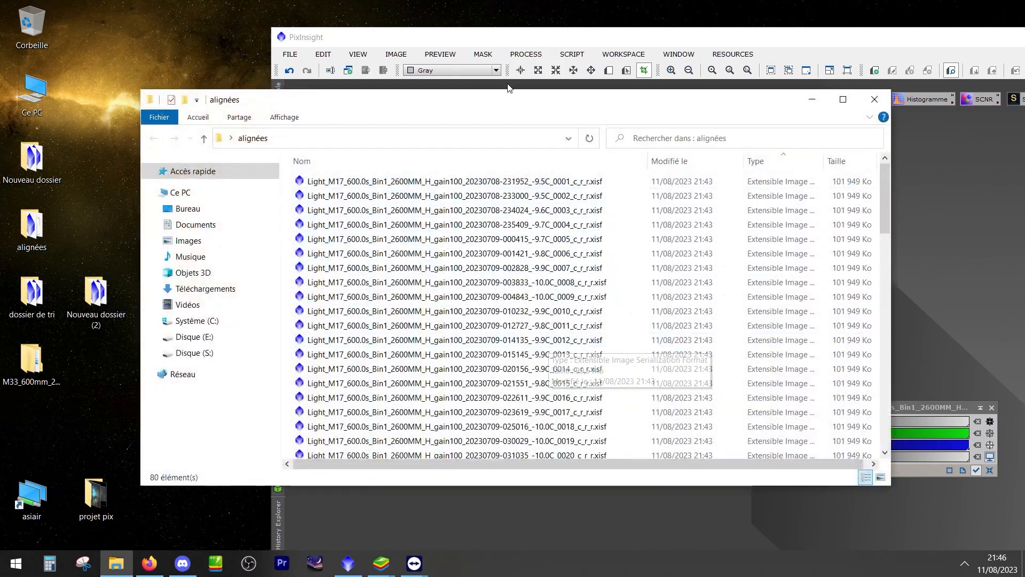
left_click_drag(529, 109, 459, 94)
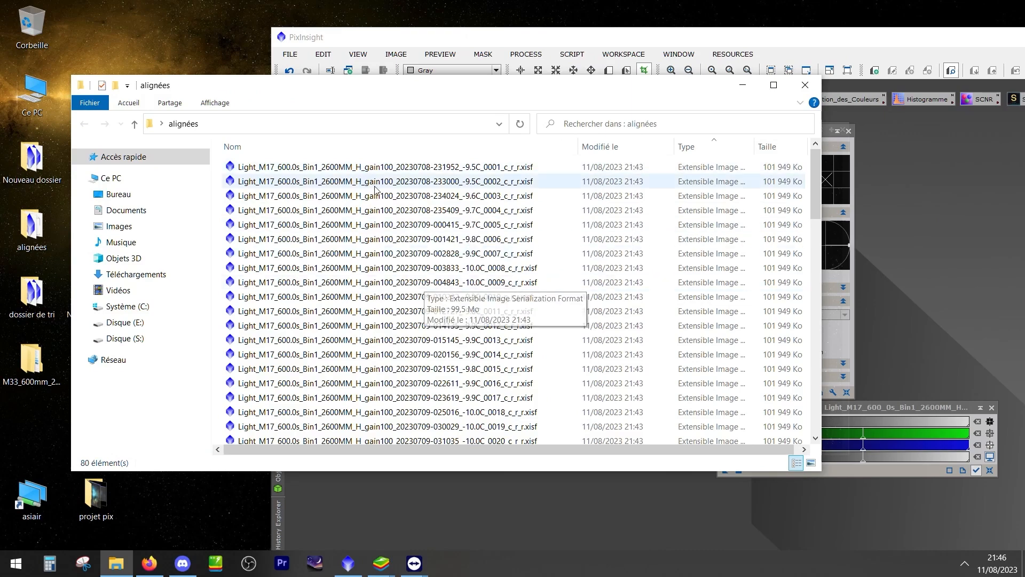
left_click(805, 85)
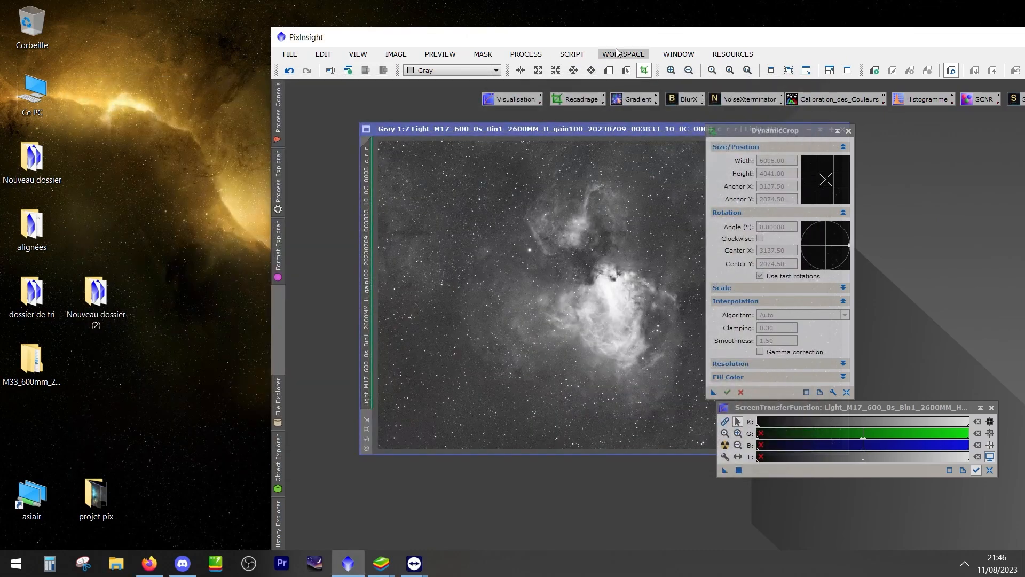
double_click(646, 42)
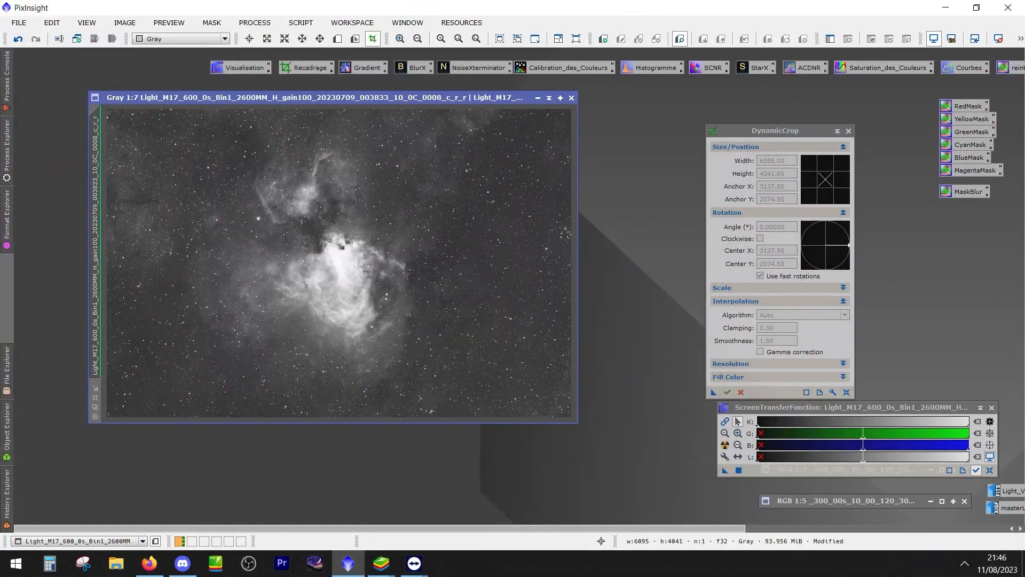
Close the cropped M17 frame without saving it and restore the two iconized RGB images
left_click(572, 98)
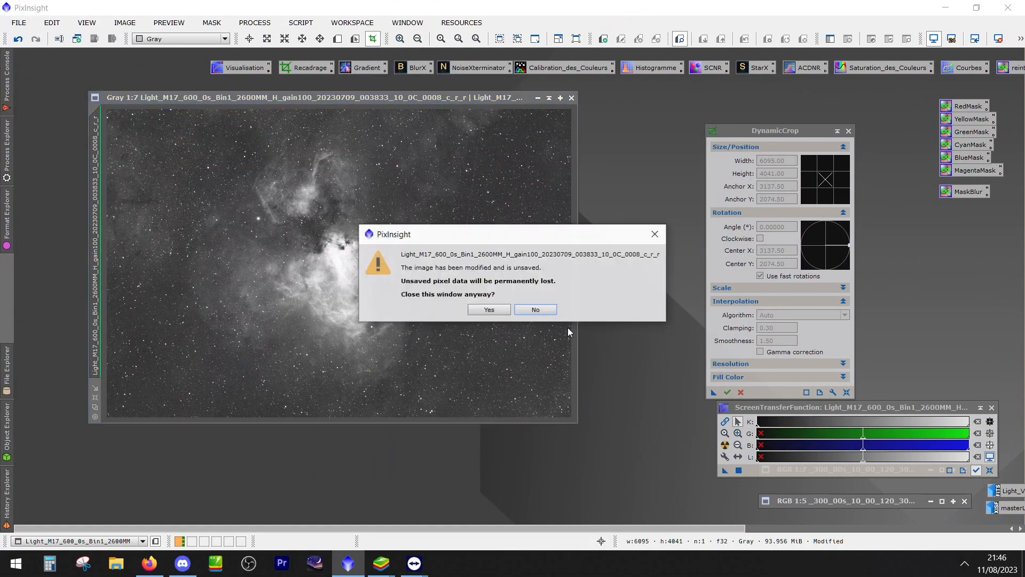
left_click(484, 313)
left_click_drag(843, 409, 887, 282)
left_click_drag(854, 469, 237, 217)
mouse_move(803, 495)
left_mouse_down()
mouse_move(237, 327)
mouse_move(211, 301)
left_mouse_up()
left_click_drag(949, 280, 830, 309)
double_click(237, 219)
double_click(279, 304)
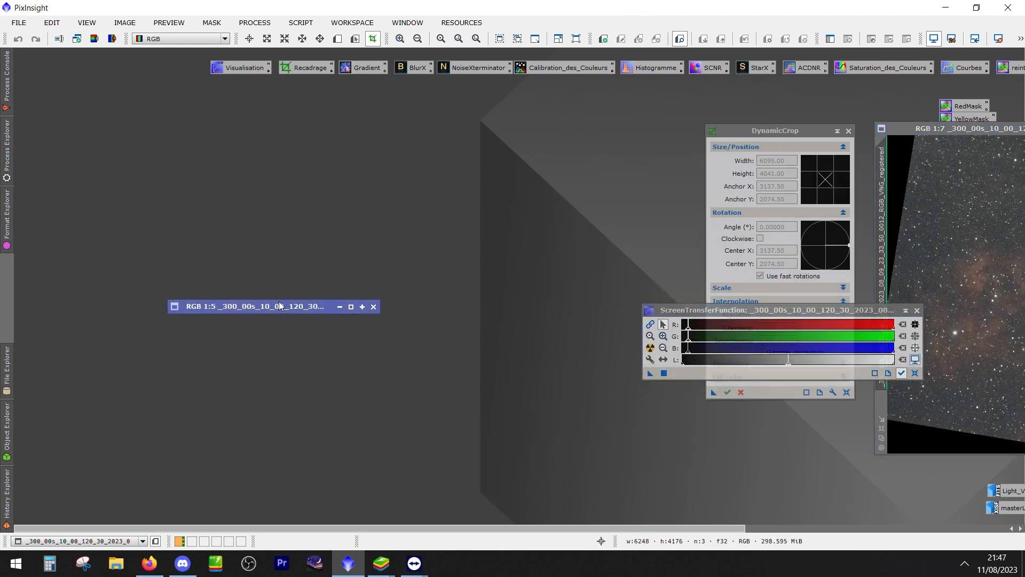
Arrange the original and registered RGB images side by side for comparison, and iconize both again
left_click_drag(936, 129, 385, 119)
left_click_drag(866, 184, 312, 143)
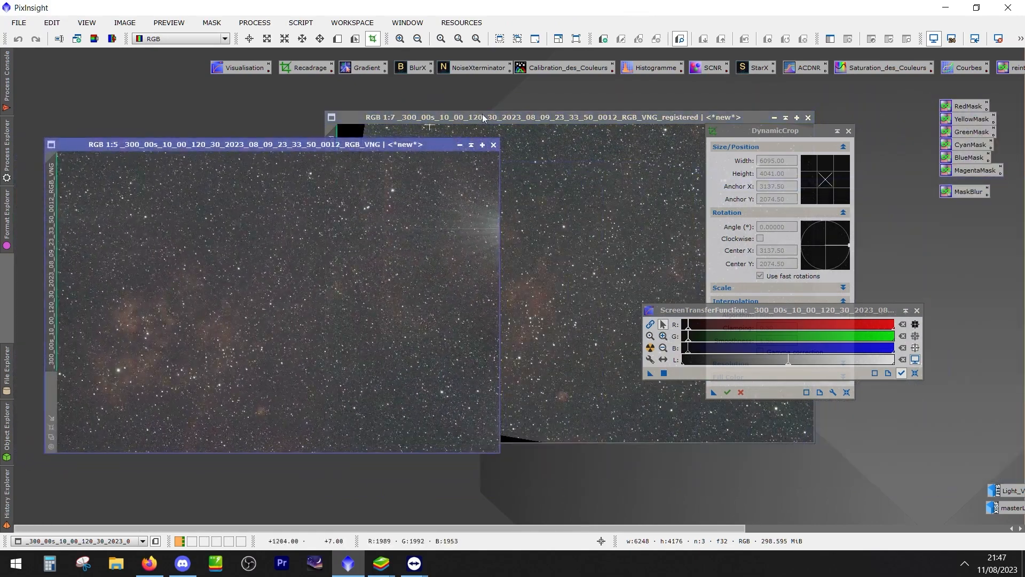
left_click_drag(483, 116, 548, 183)
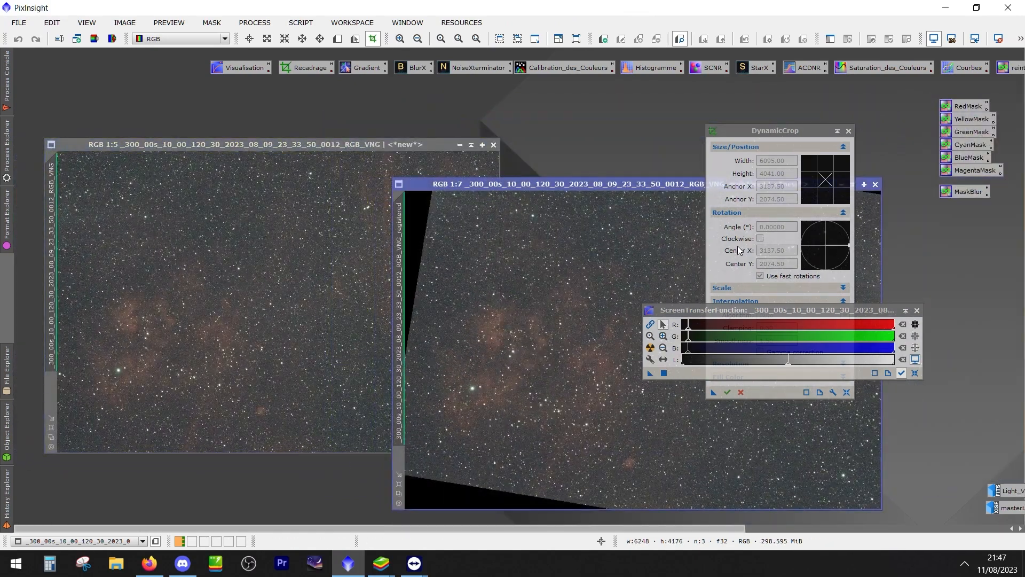
left_click_drag(774, 130, 927, 223)
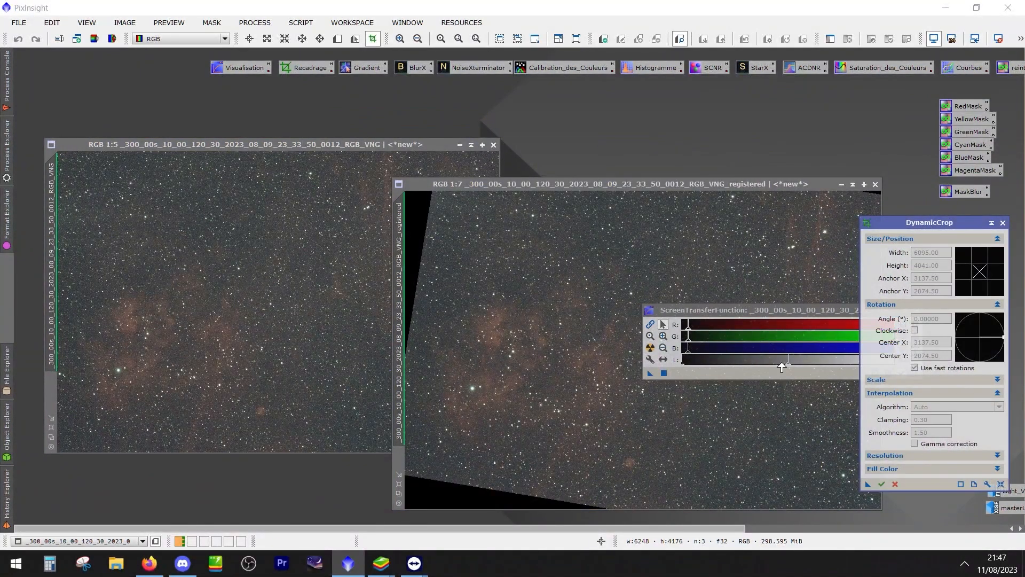
left_click(842, 184)
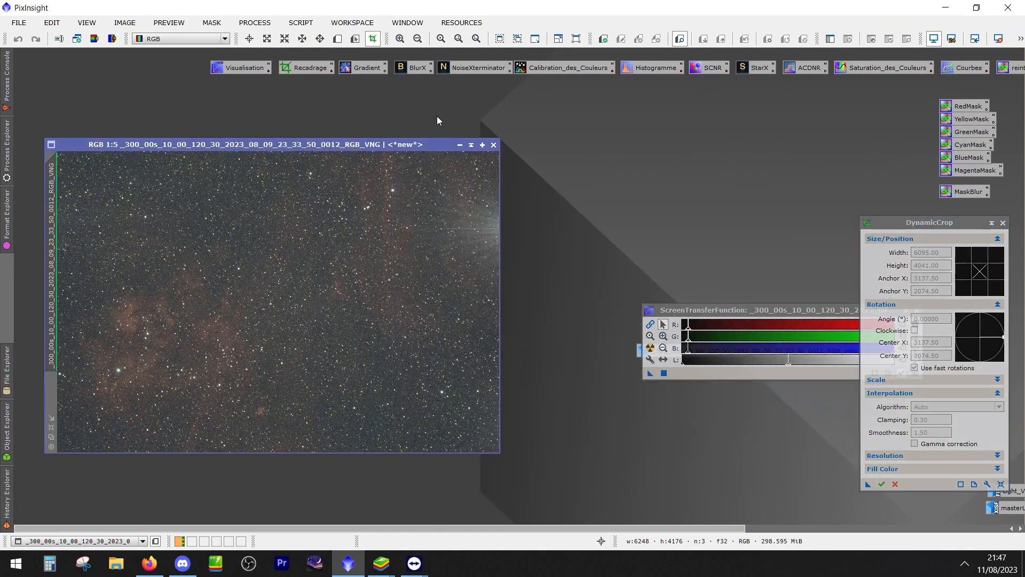
left_click(460, 146)
Open ImageIntegration and add all frames from the alignées folder on the desktop as input images
left_click(255, 23)
mouse_move(334, 15)
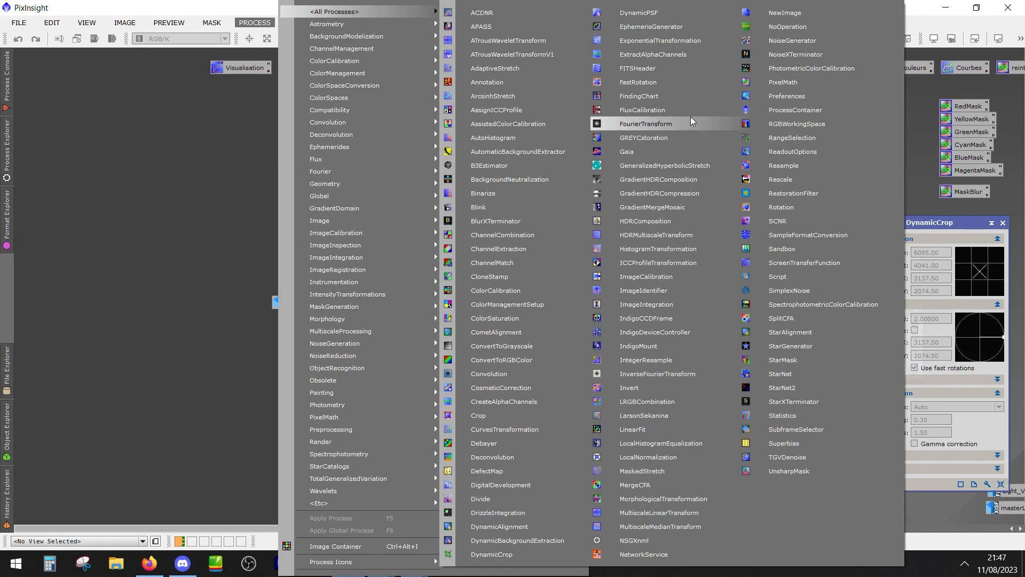
left_click(643, 307)
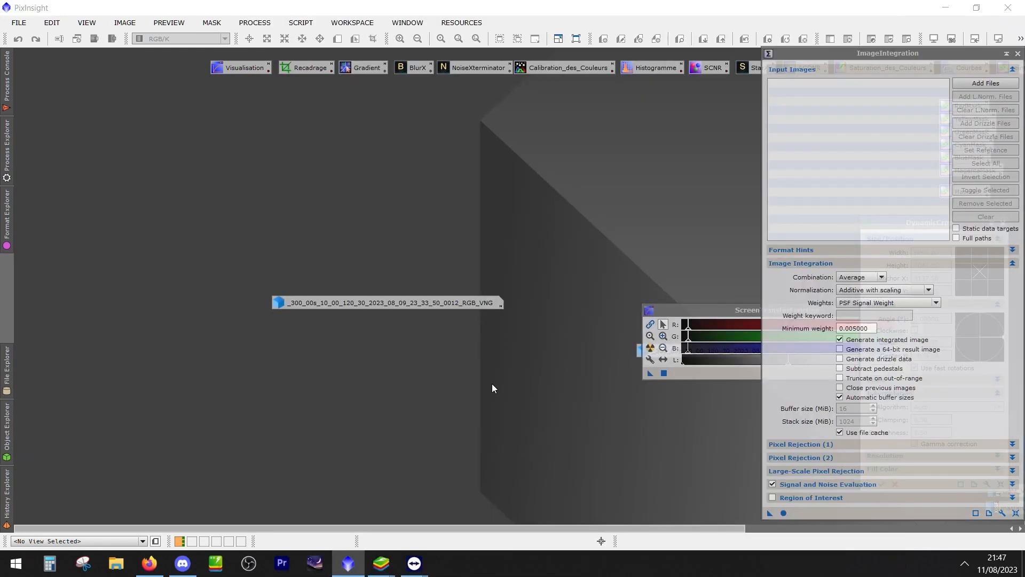
left_click_drag(844, 54, 408, 40)
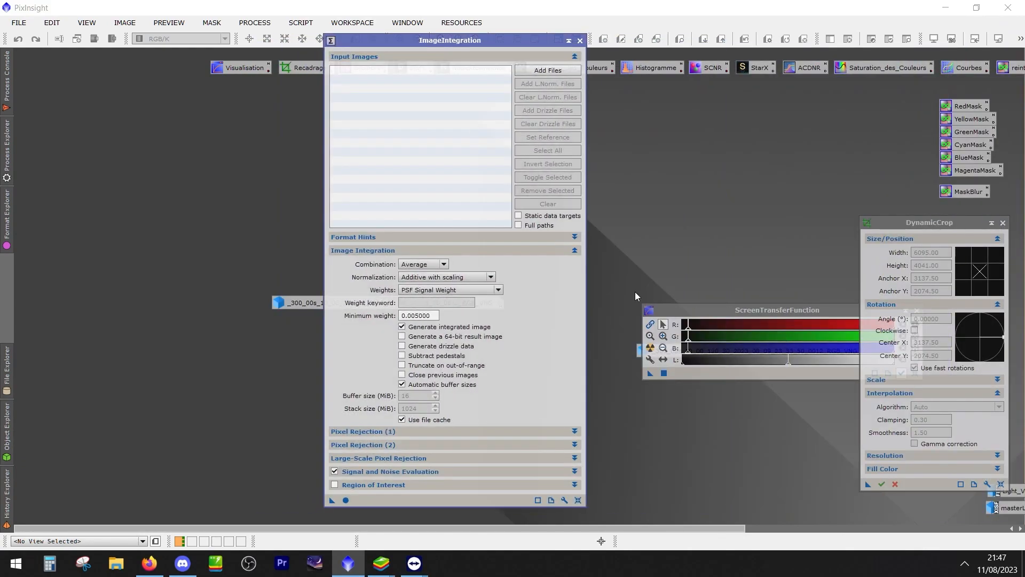
left_click(721, 308)
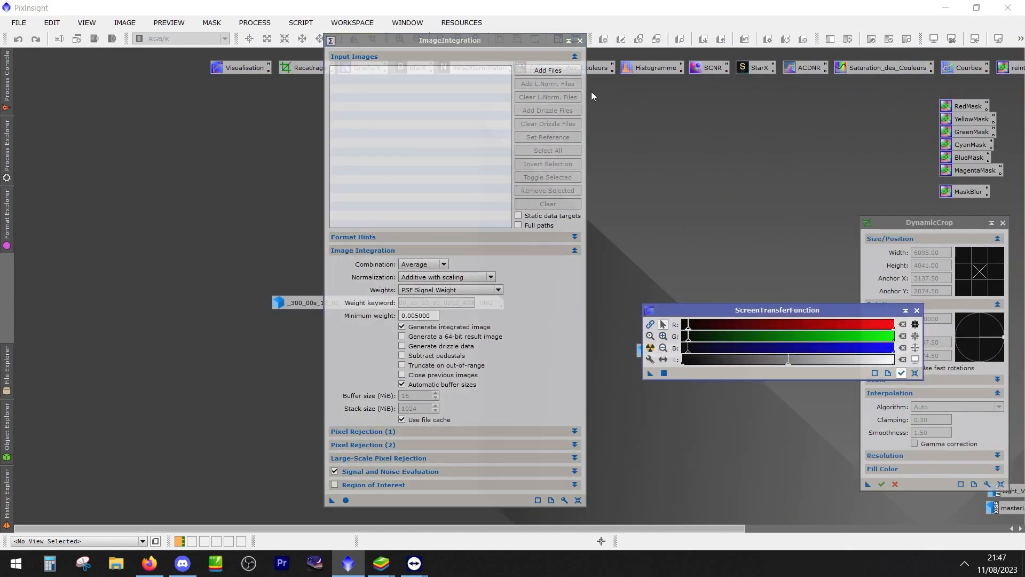
left_click(548, 69)
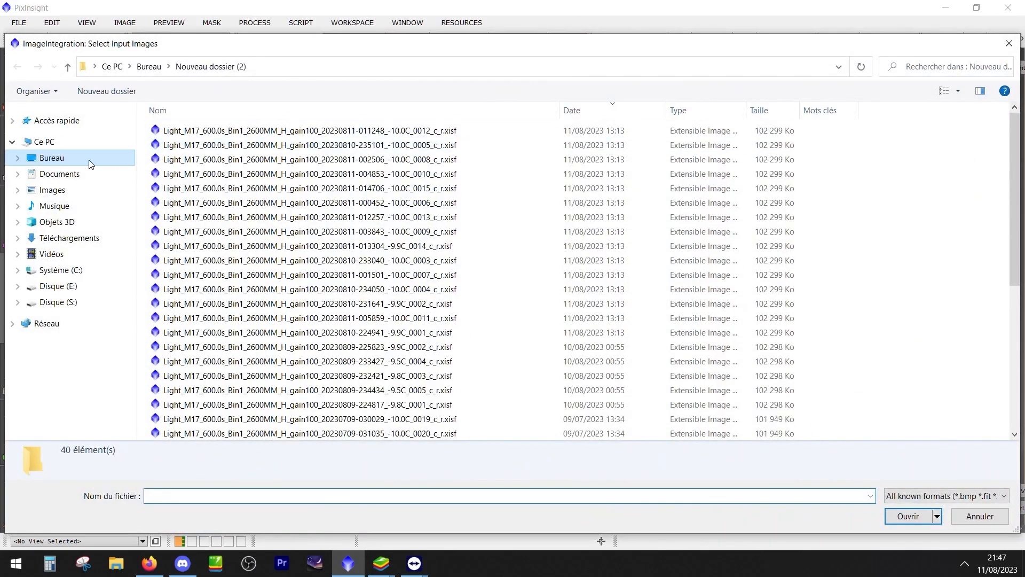
left_click(61, 161)
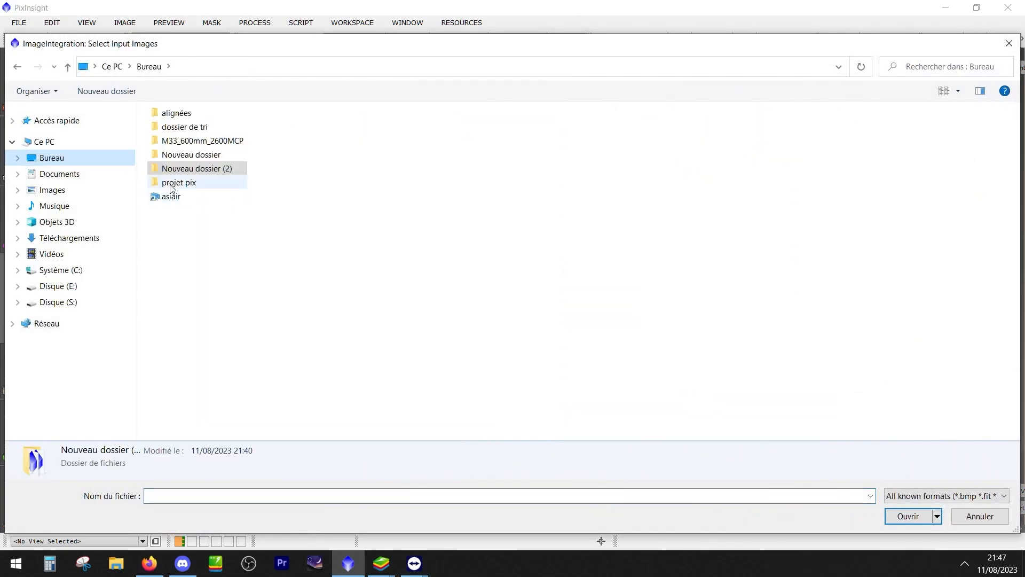
double_click(179, 113)
left_click(224, 145)
key("ctrl+a")
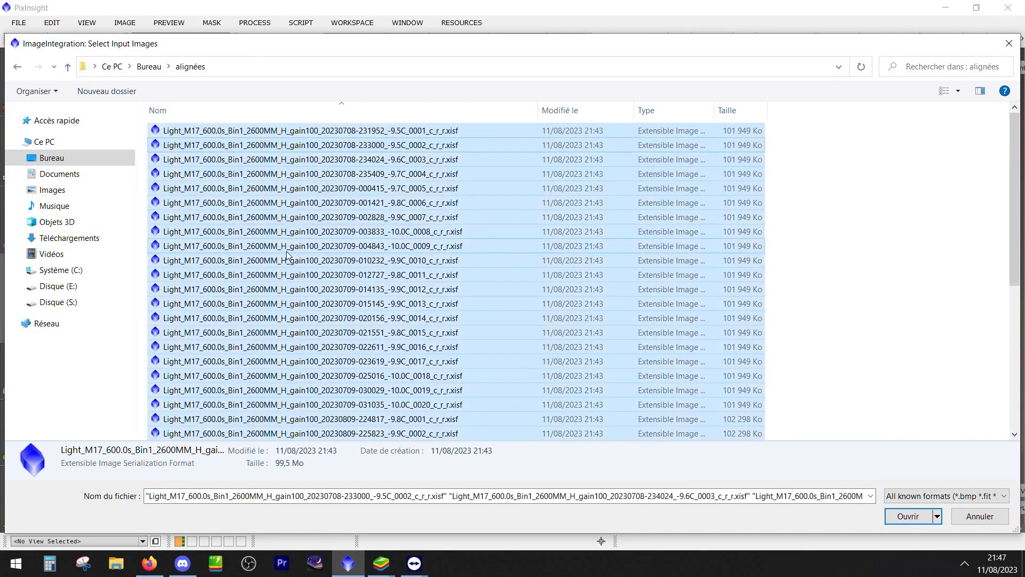
left_click(890, 515)
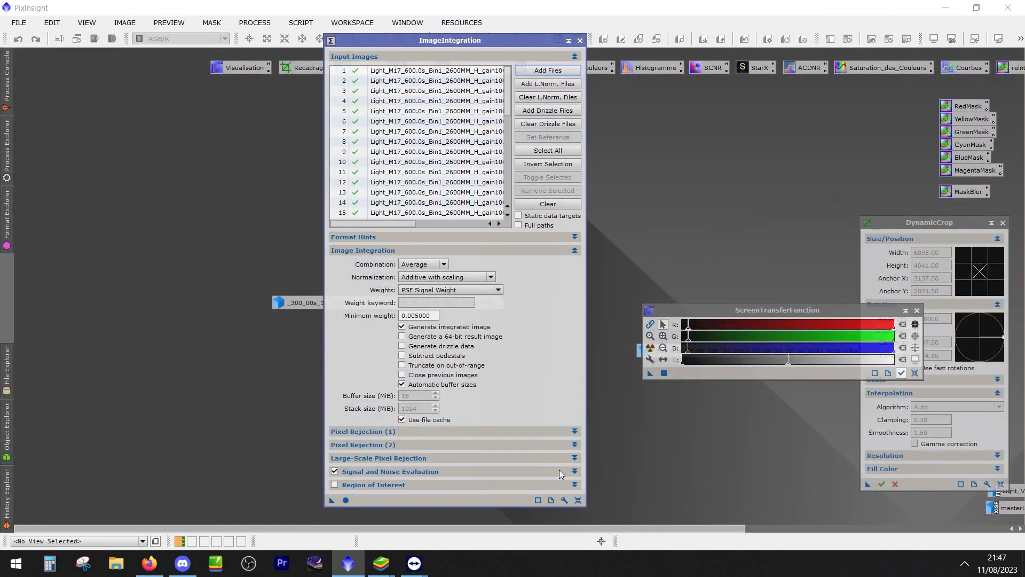
Set the ImageIntegration pixel rejection algorithm to Winsorized Sigma Clipping
left_click(350, 251)
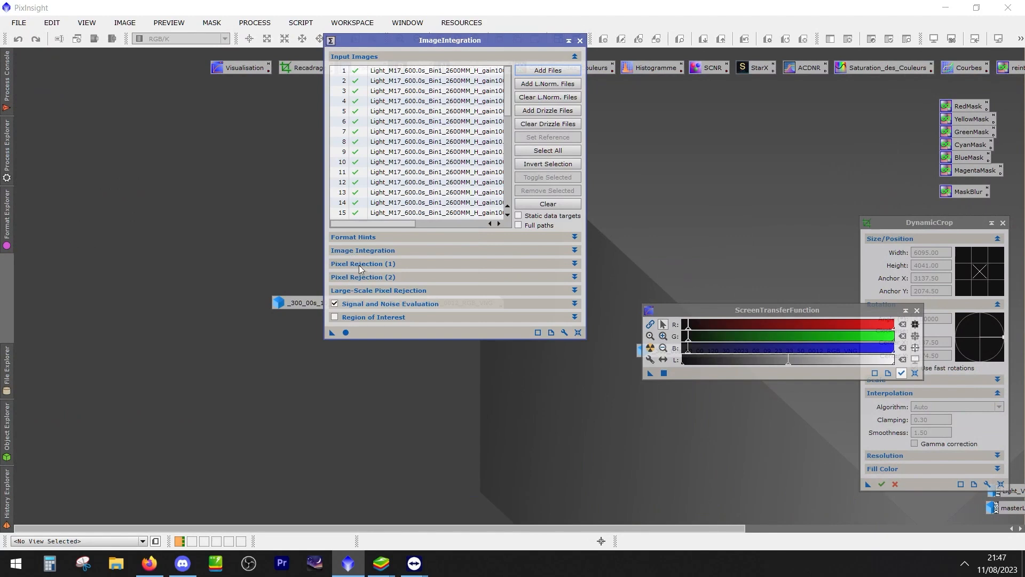
left_click(359, 265)
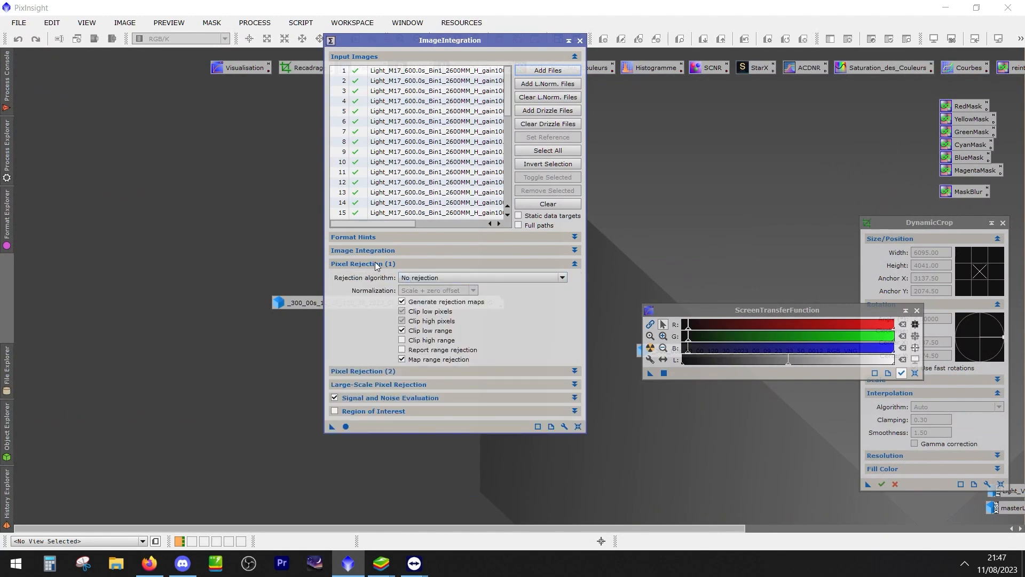
left_click(446, 278)
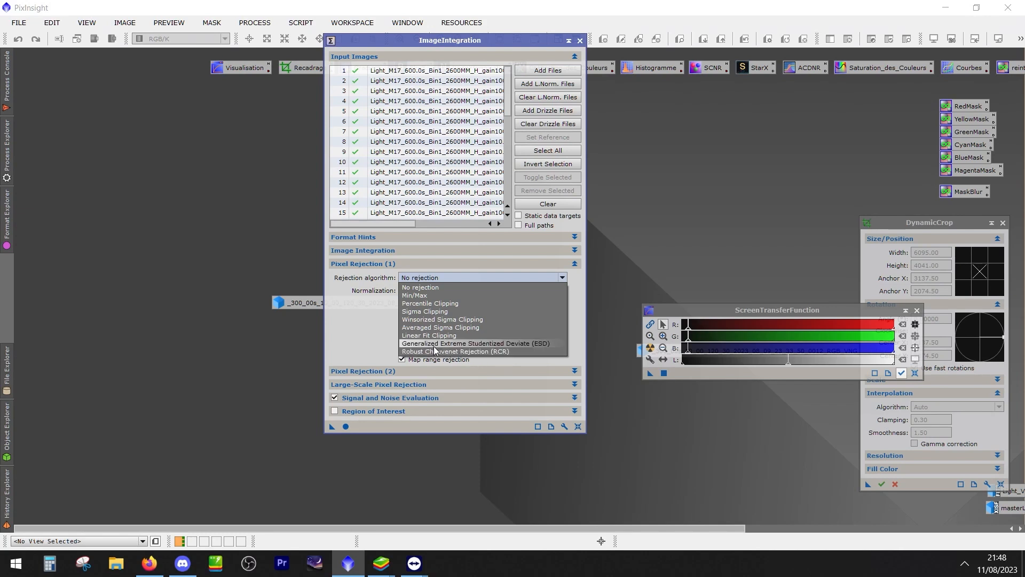
left_click(418, 320)
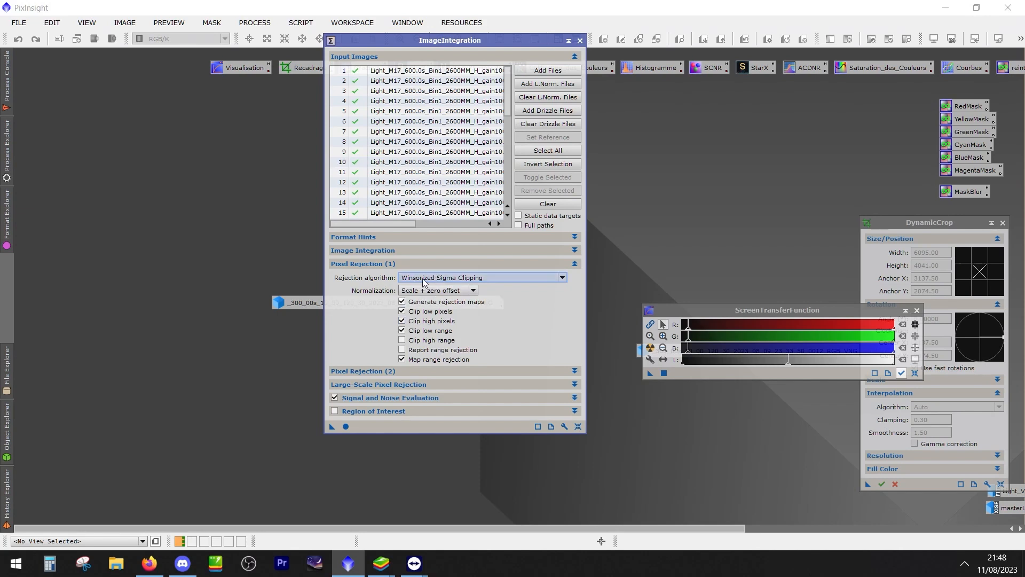
left_click(359, 264)
left_click(360, 263)
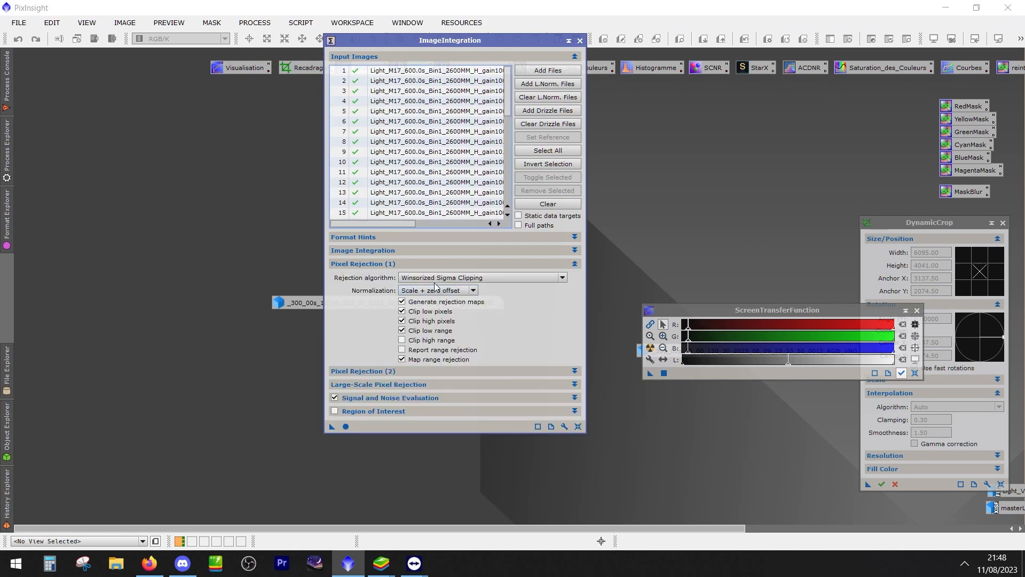
Show the Pixel Rejection (2) parameters and run ImageIntegration on the loaded M17 frames
left_click(354, 263)
left_click(359, 276)
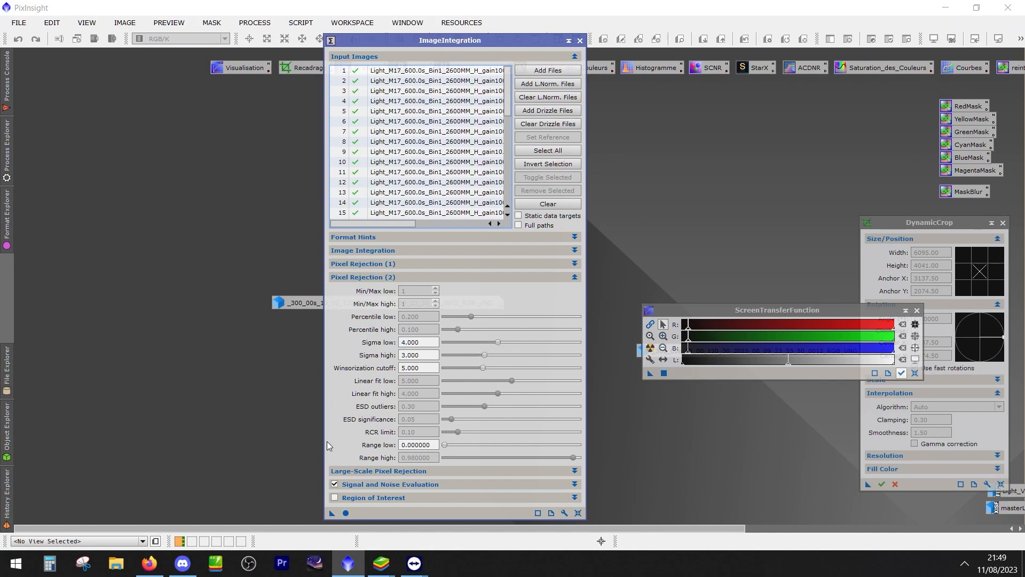
left_click_drag(473, 40, 709, 40)
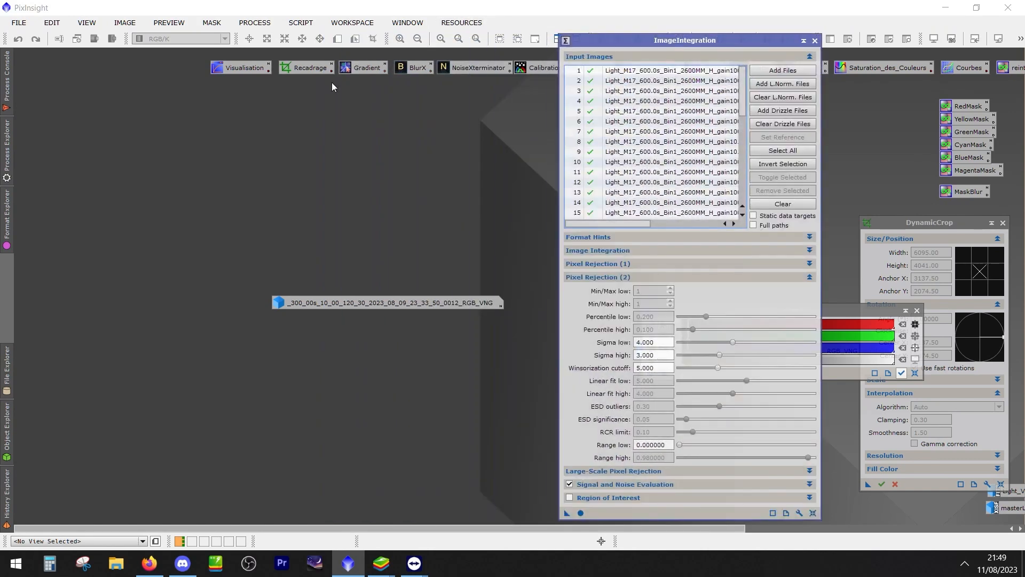
left_click(585, 514)
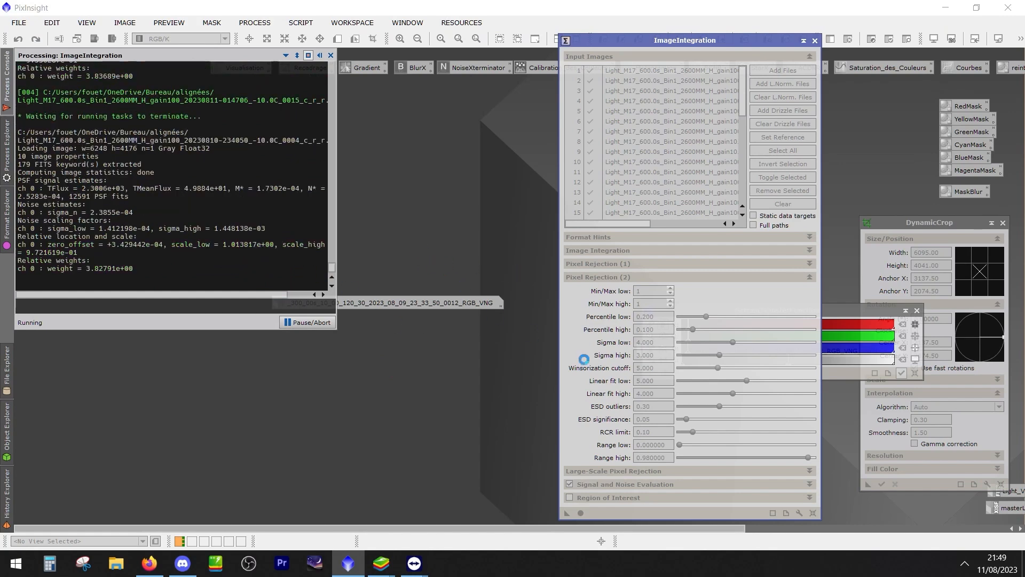
Switch to the Windows Calculator and enter 0,05
left_click(50, 564)
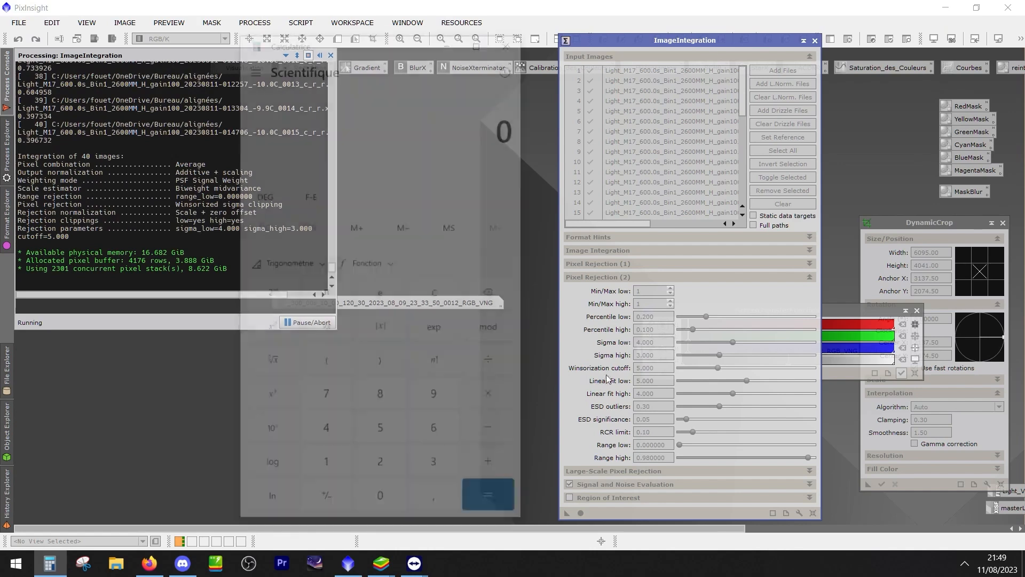
type(",0")
left_click(387, 434)
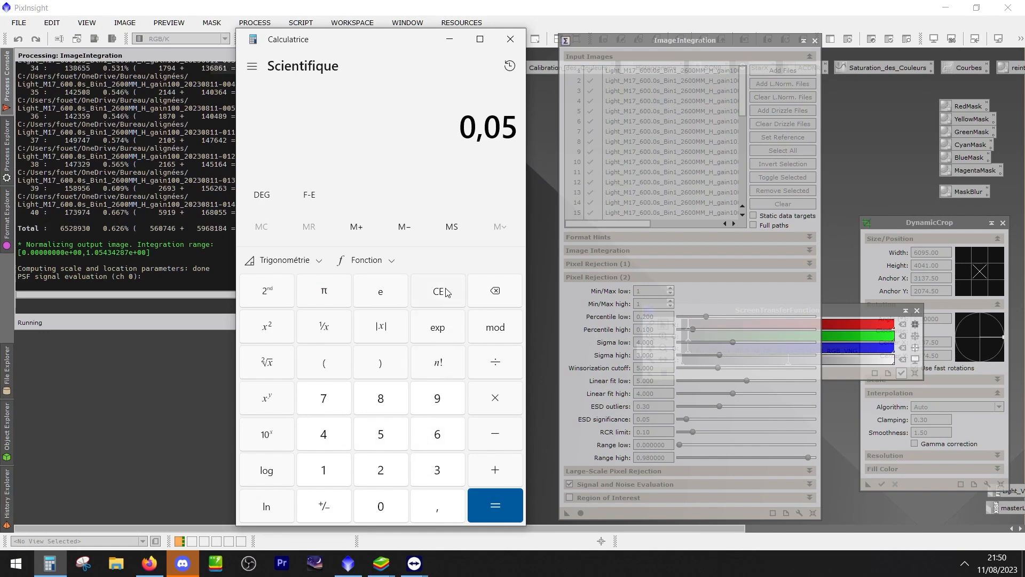
Replace the Calculator entry with 0,2 and close the Calculator
left_click(438, 303)
left_click(435, 507)
left_click(381, 507)
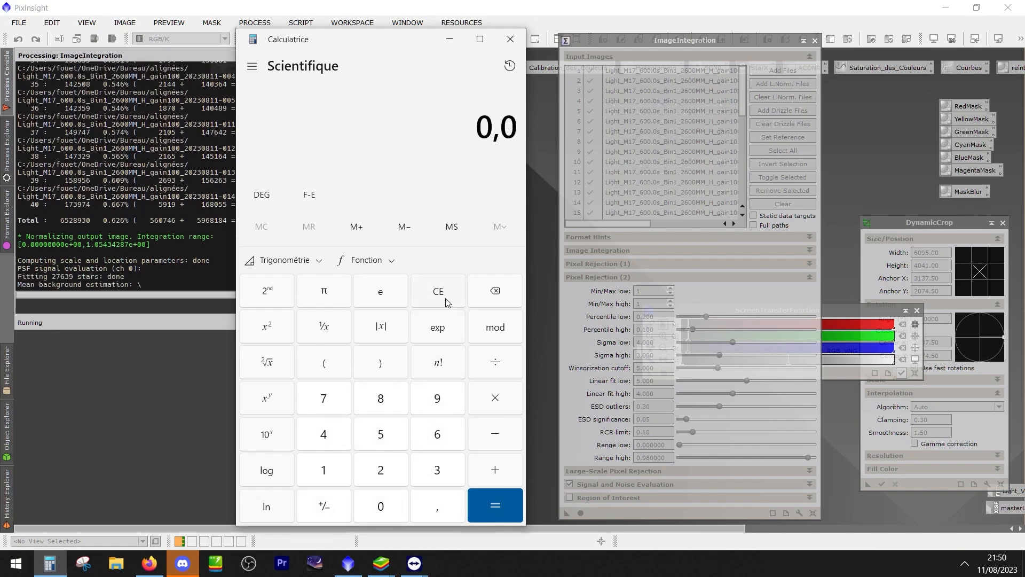
left_click(492, 291)
left_click(385, 473)
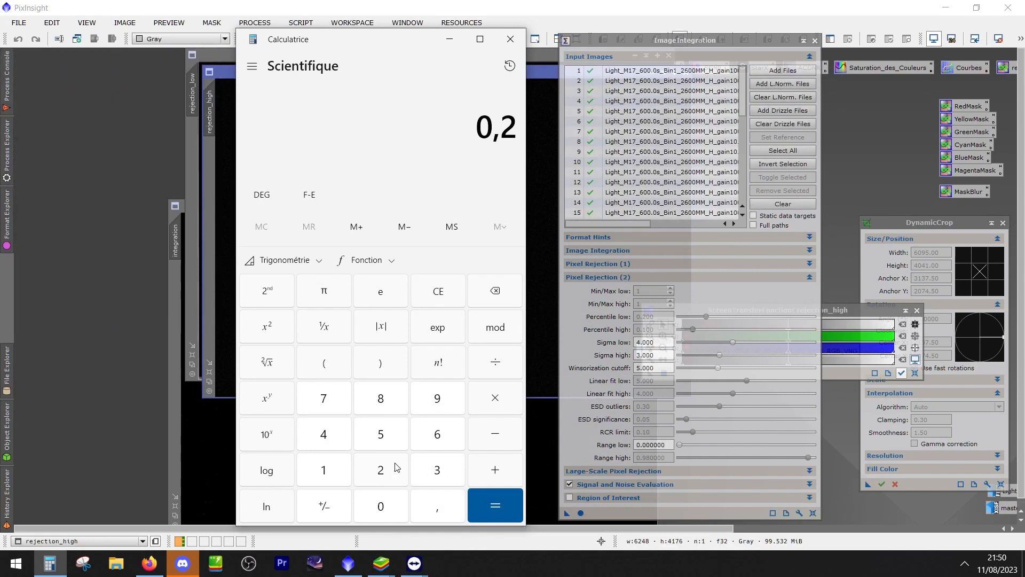
left_click(511, 39)
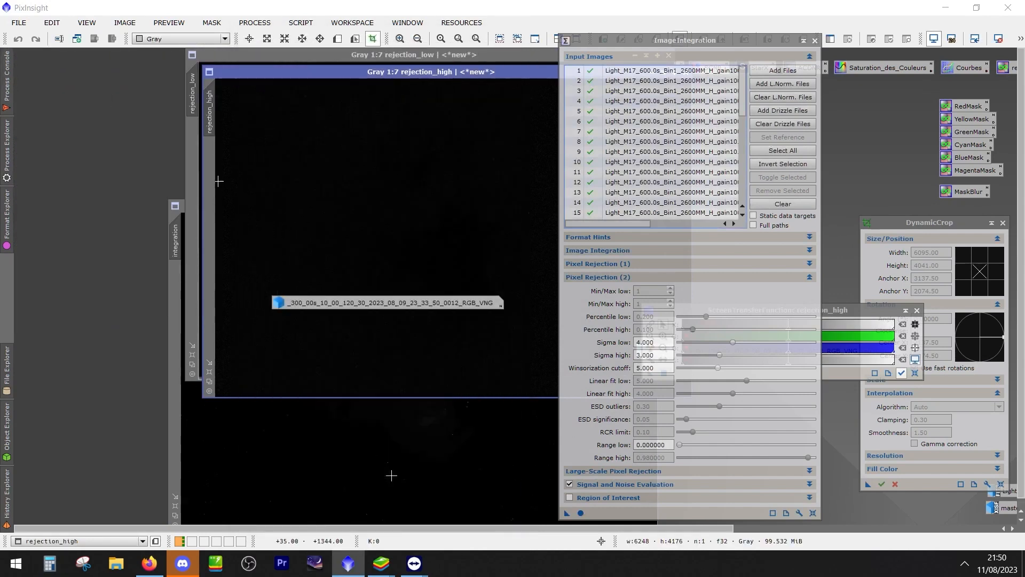
Auto-stretch the rejection_high image and examine its rejected pixels up close, moving the ImageIntegration window and the image icon out of the way
left_click(387, 127)
left_click_drag(615, 42, 786, 52)
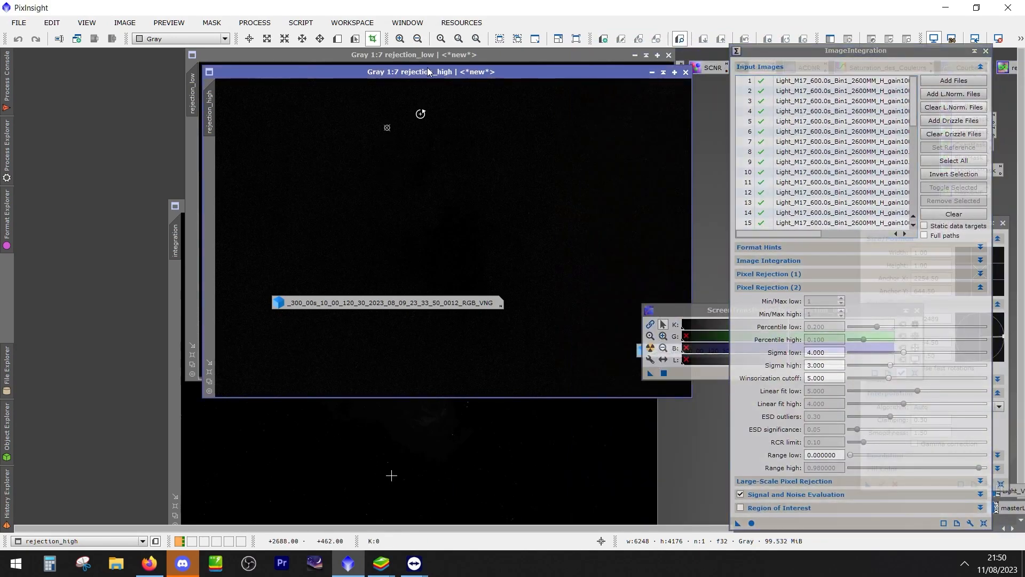
key("ctrl+a")
scroll(572, 206, "down", 1)
scroll(575, 207, "up", 3)
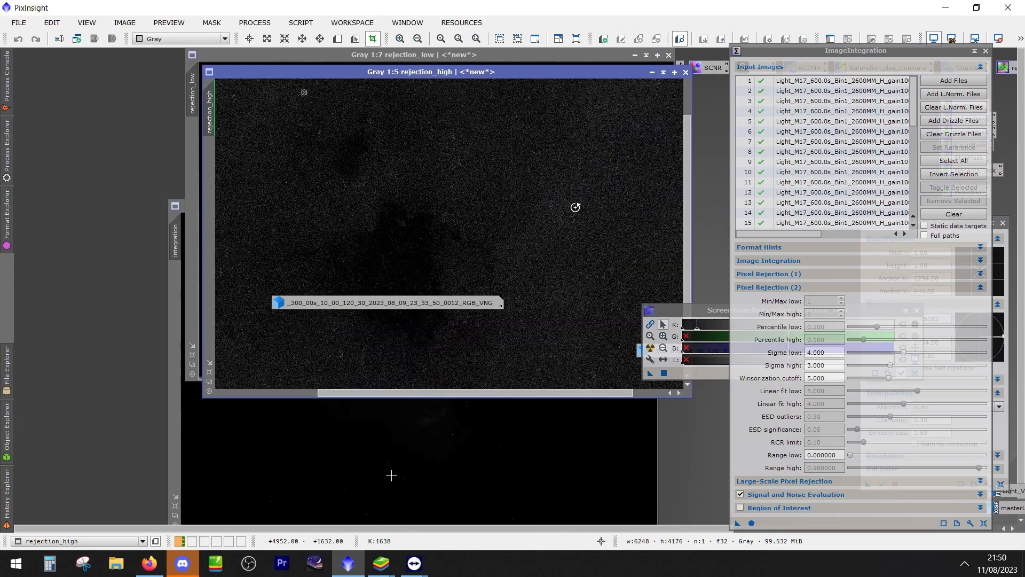
scroll(478, 128, "up", 4)
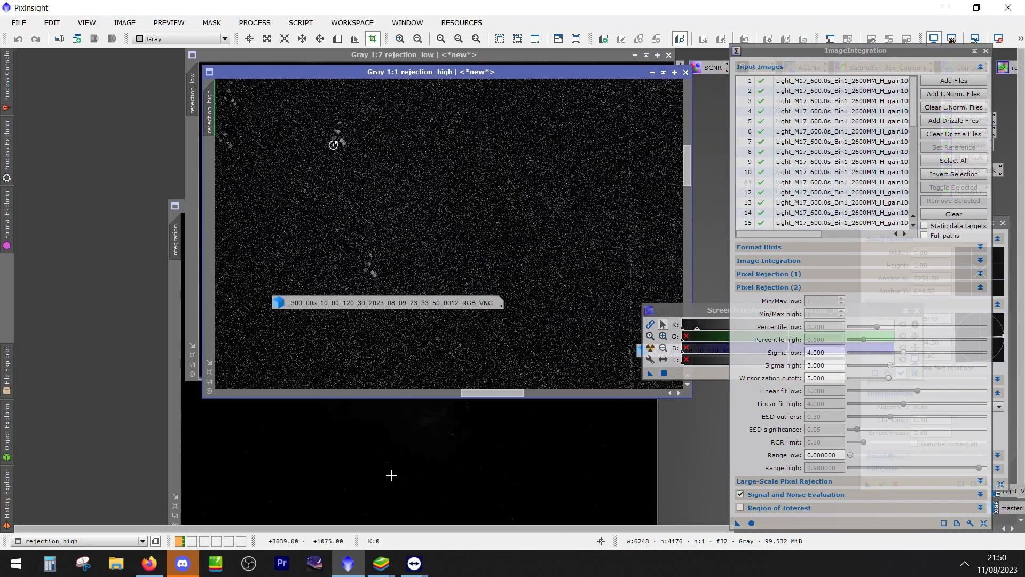
left_click_drag(368, 303, 572, 474)
scroll(336, 216, "down", 2)
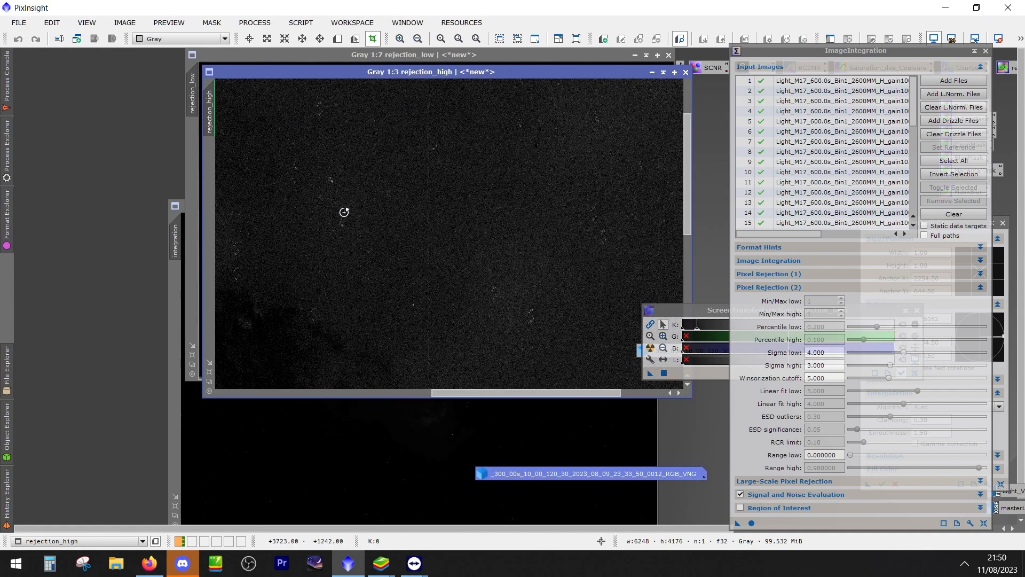
Close DynamicCrop, move the ImageIntegration window aside and close the rejection_high image
left_click(686, 72)
left_click(505, 307)
left_click(686, 72)
left_click(513, 306)
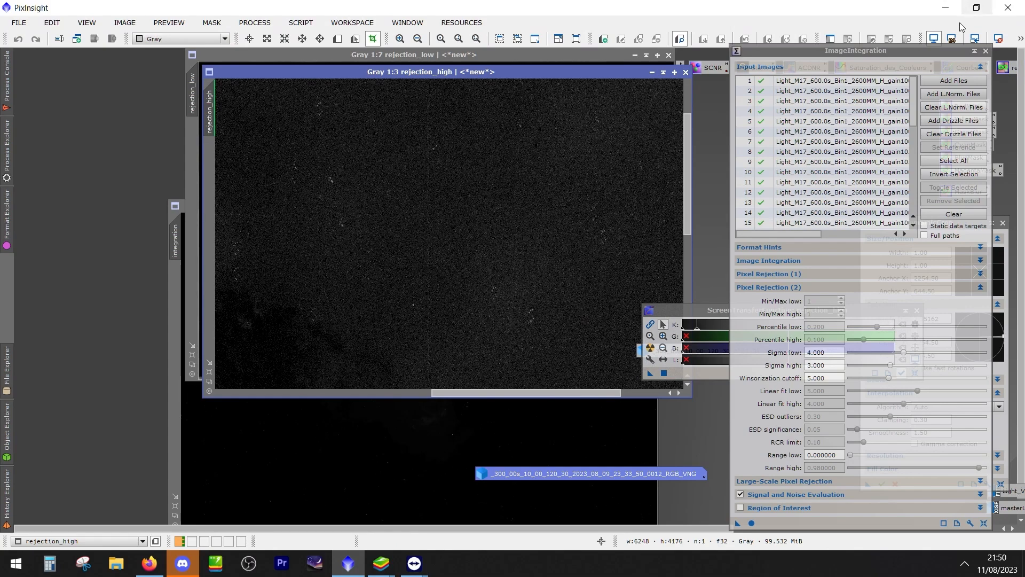
left_click_drag(938, 55, 733, 109)
left_click(1003, 223)
left_click(481, 298)
left_click_drag(576, 94, 843, 93)
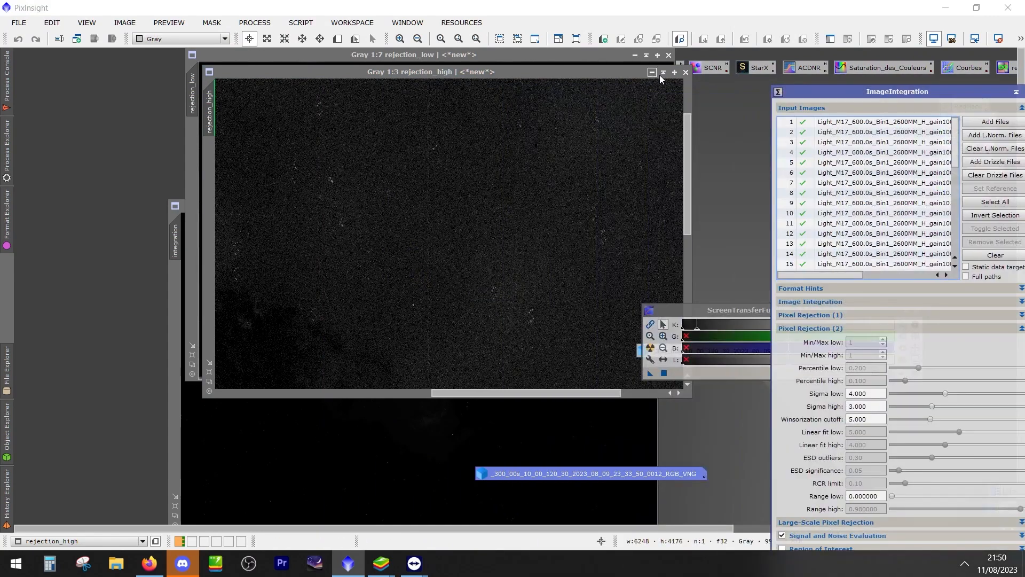
left_click(686, 73)
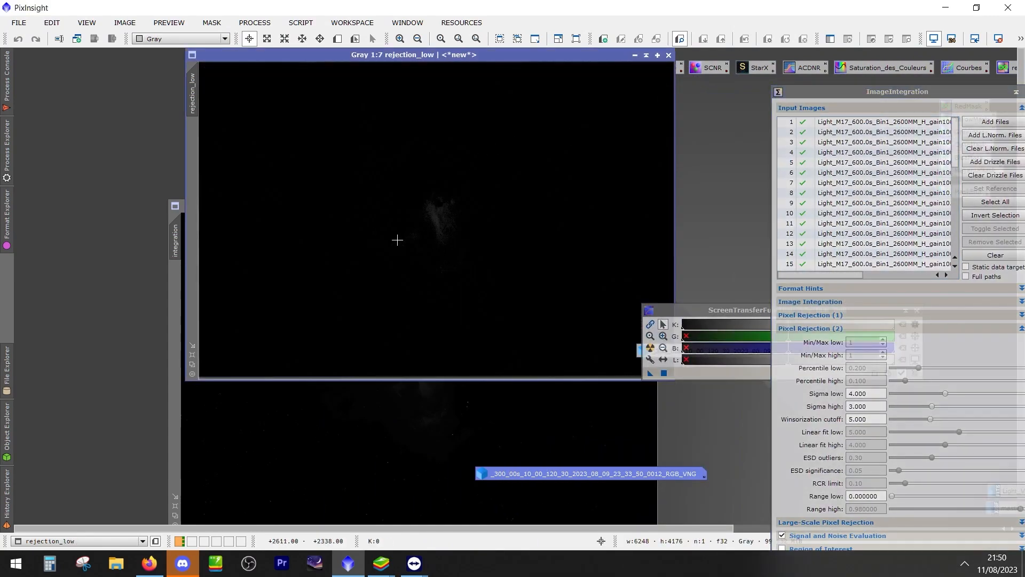
Examine the nebula area in the rejection_low image and close that image
scroll(412, 230, "up", 5)
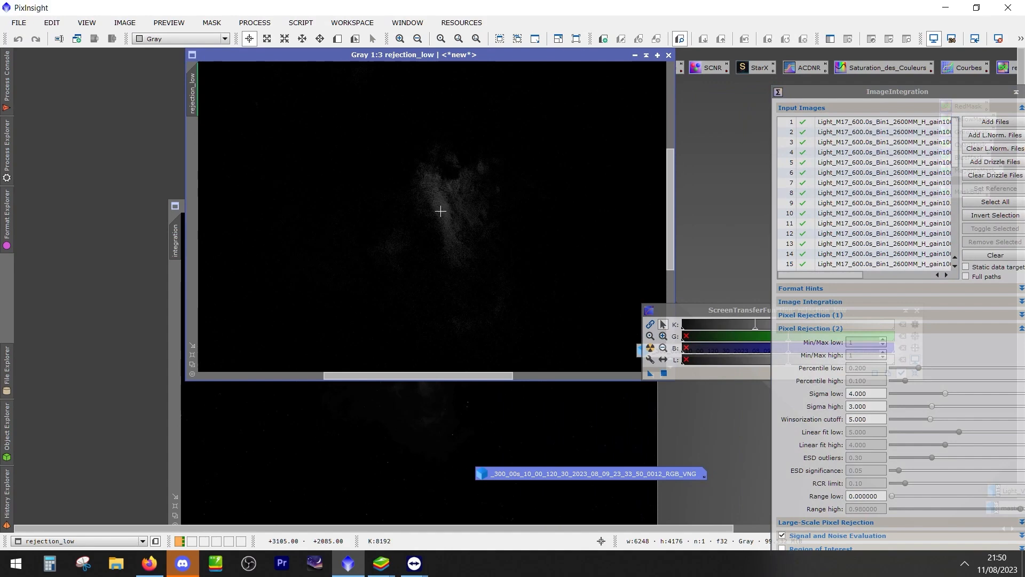
scroll(331, 286, "down", 2)
scroll(384, 259, "down", 2)
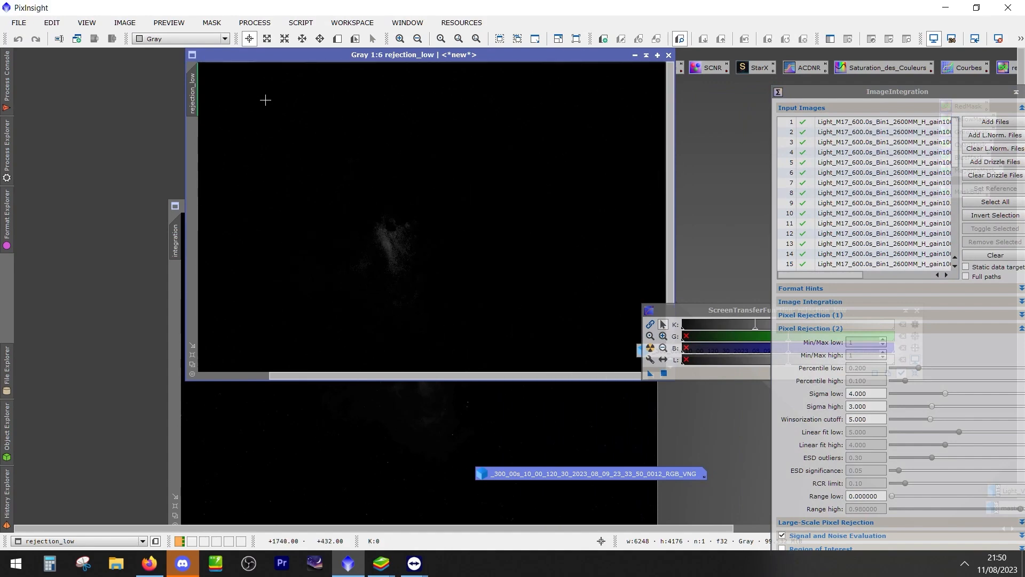
left_click(670, 54)
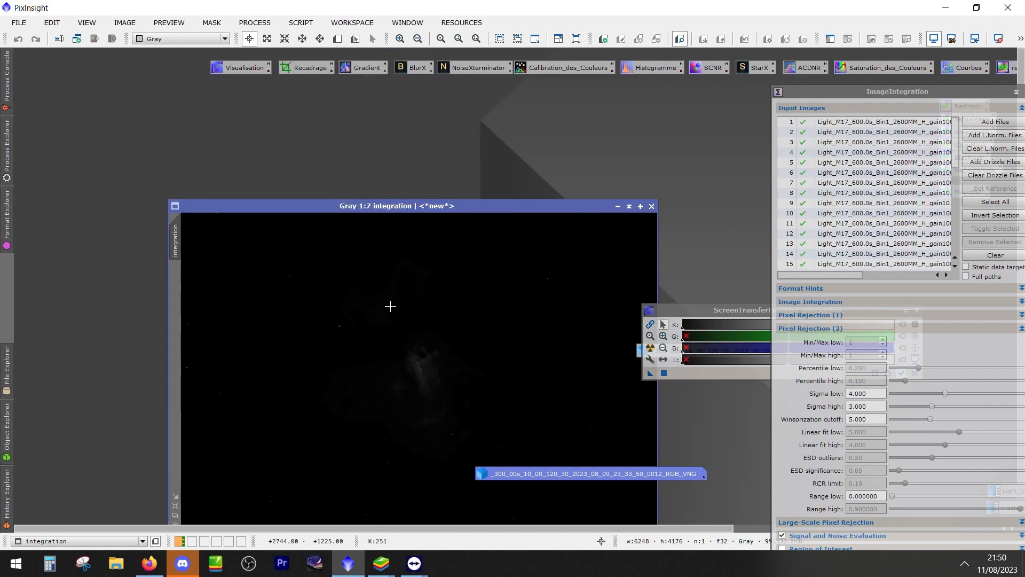
Auto-stretch the integration image's display and move its window to a clear area of the workspace
key("ctrl+a")
left_click_drag(411, 208, 347, 110)
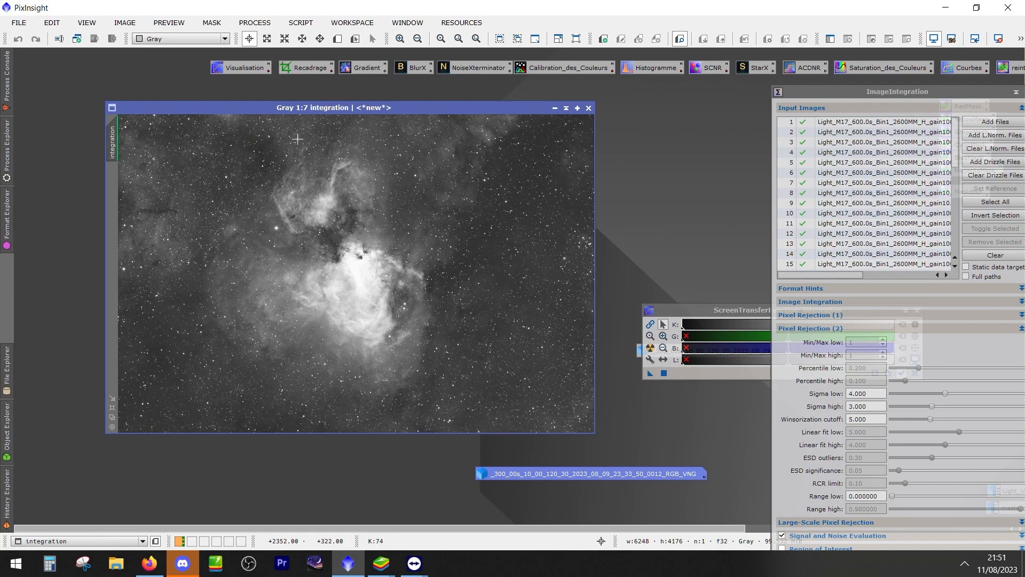
left_click(21, 24)
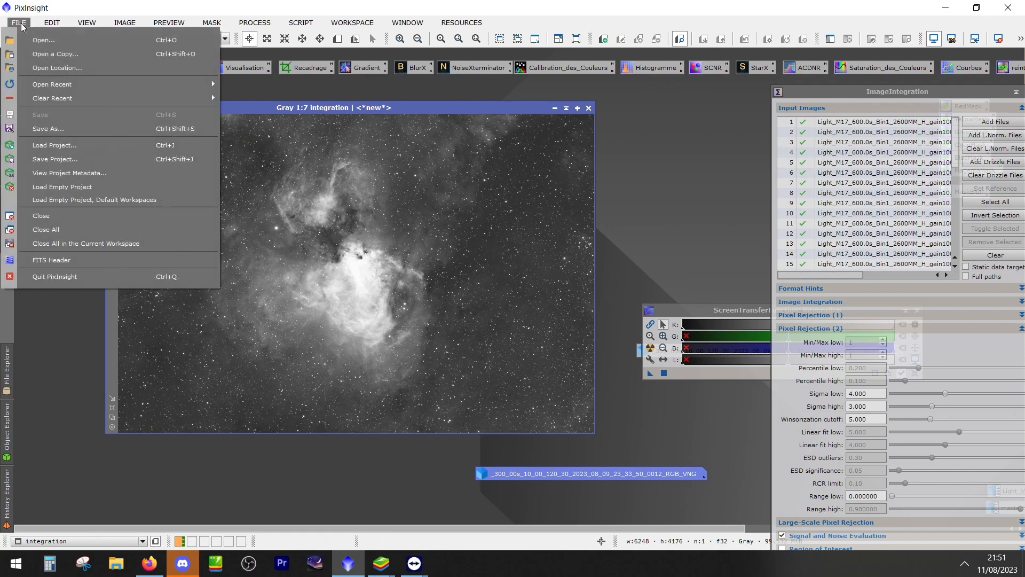
left_click(299, 106)
left_click_drag(291, 111, 285, 117)
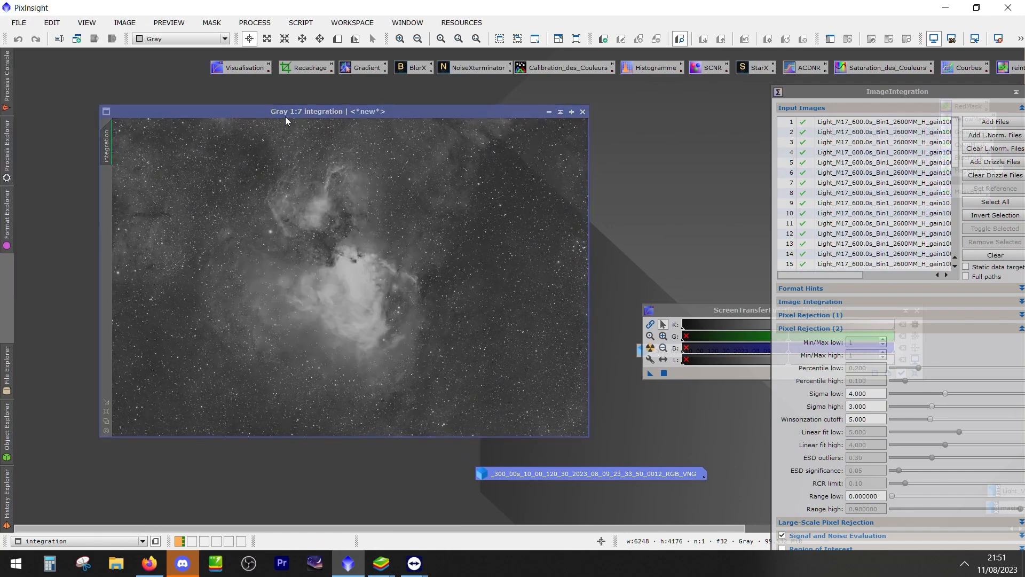
Start saving the integration image under a new name and choose XISF as the file format
left_click(18, 22)
left_click(61, 130)
left_click(130, 464)
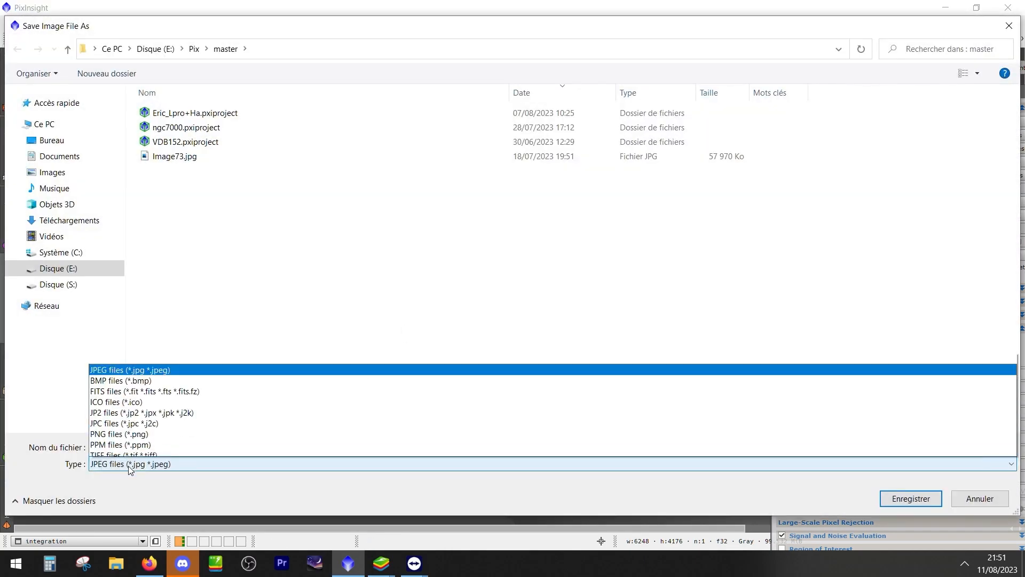
left_click(123, 450)
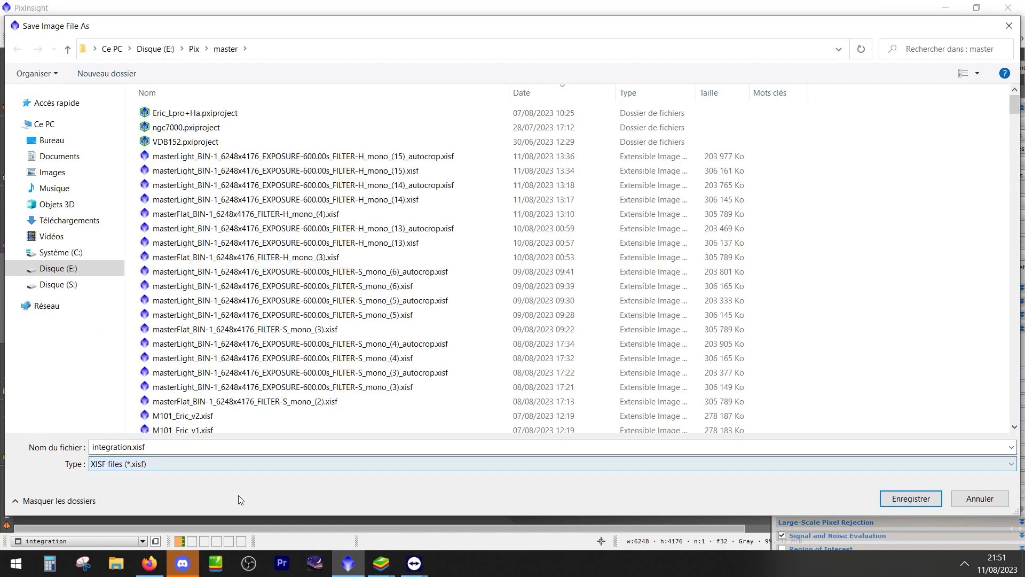
Save the integration image as M33_electro.xisf in the master folder with the 32-bit IEEE 754 floating point format
left_click_drag(145, 448, 69, 442)
left_click(131, 448)
left_click_drag(132, 448, 59, 444)
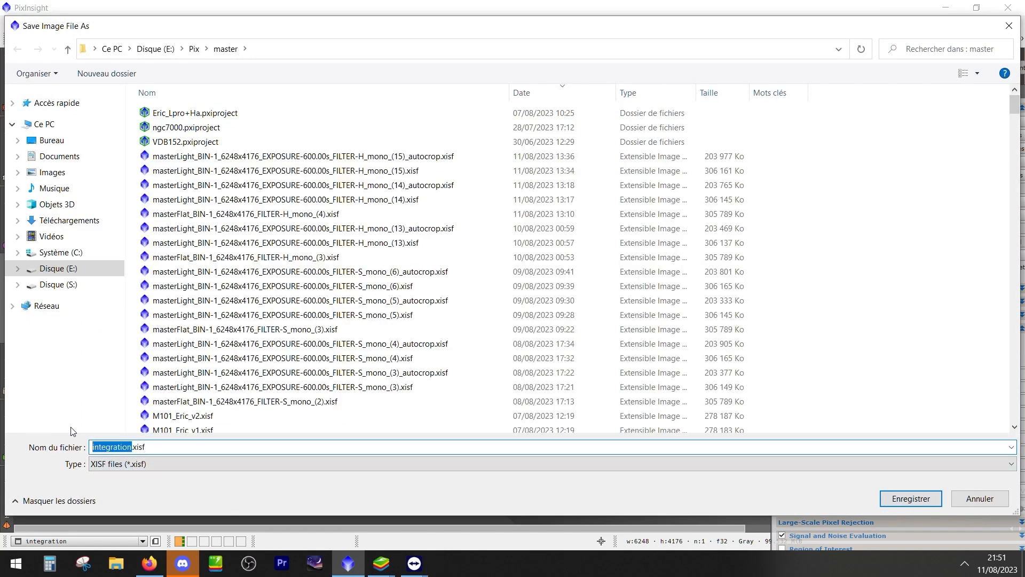
type("in")
key("BackSpace")
key("BackSpace")
type("M33_electro")
left_click(902, 497)
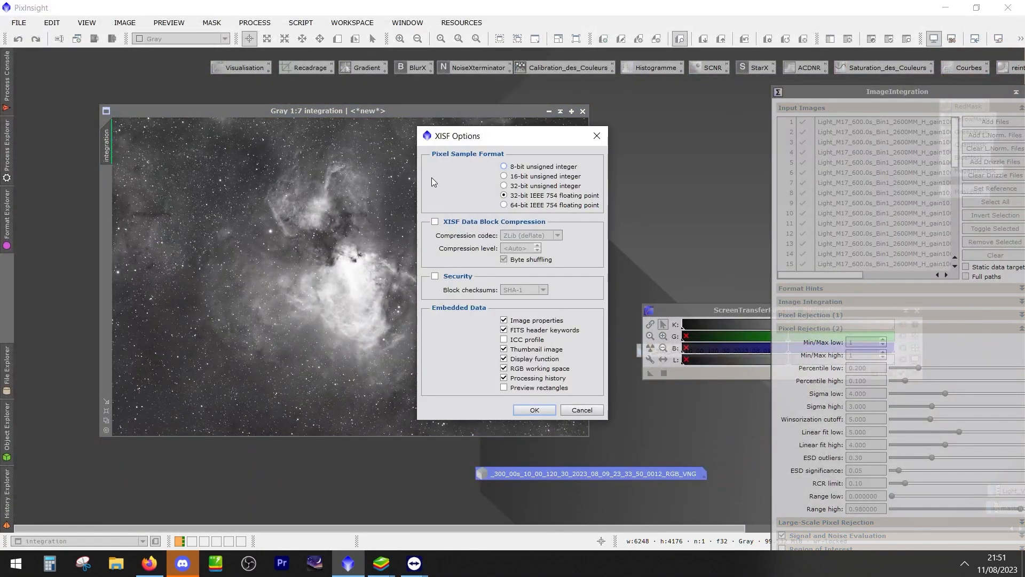
left_click(530, 411)
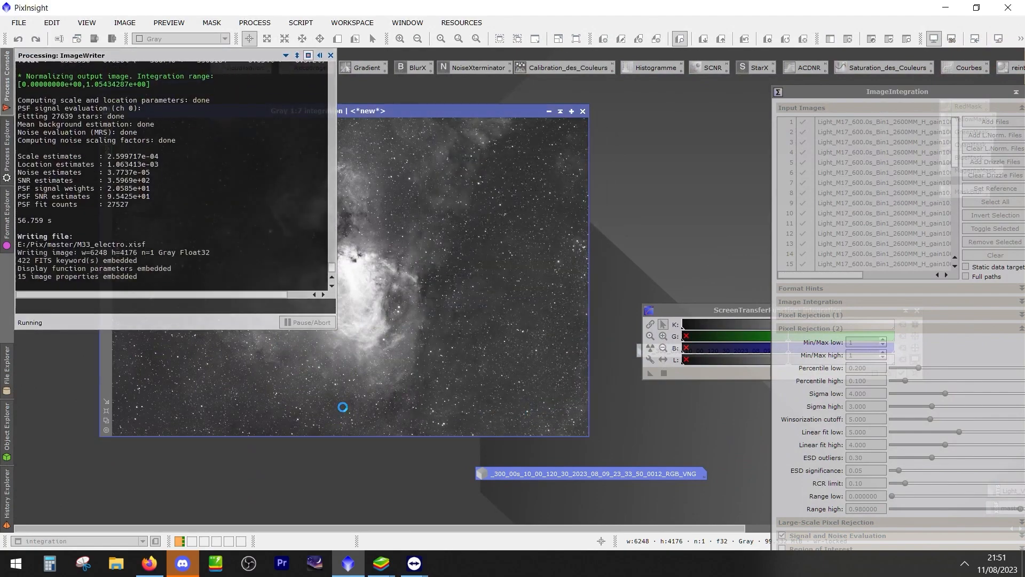
Examine the total low and high pixel rejection percentages from the integration in the Process Console
left_click_drag(431, 115, 462, 115)
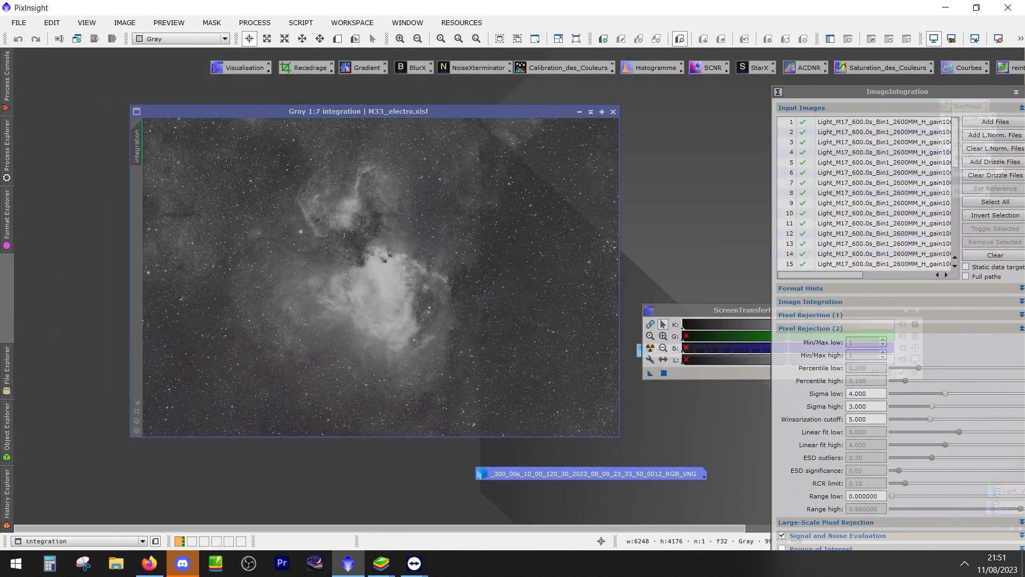
left_click(7, 80)
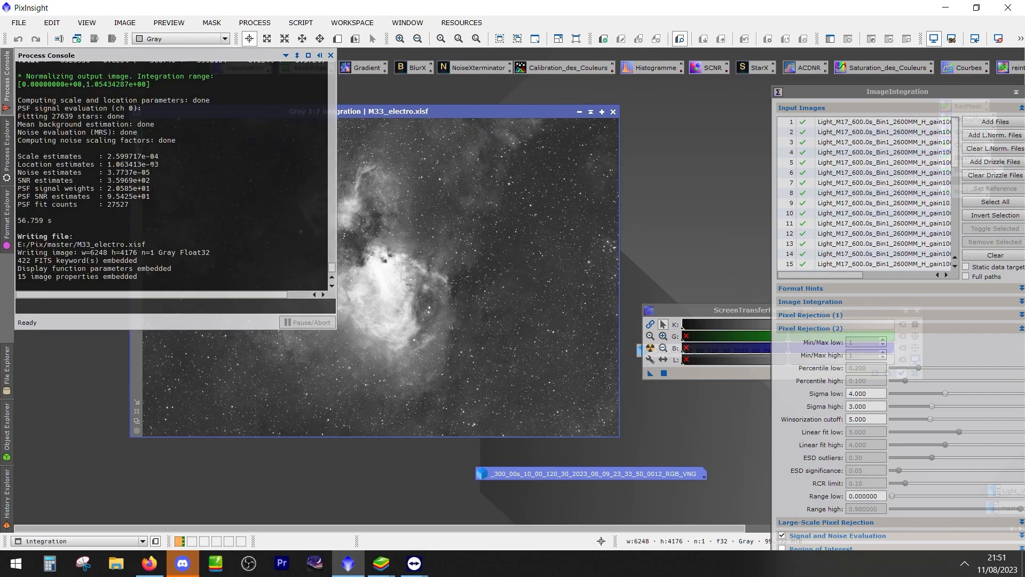
scroll(152, 168, "up", 5)
left_click_drag(244, 178, 323, 178)
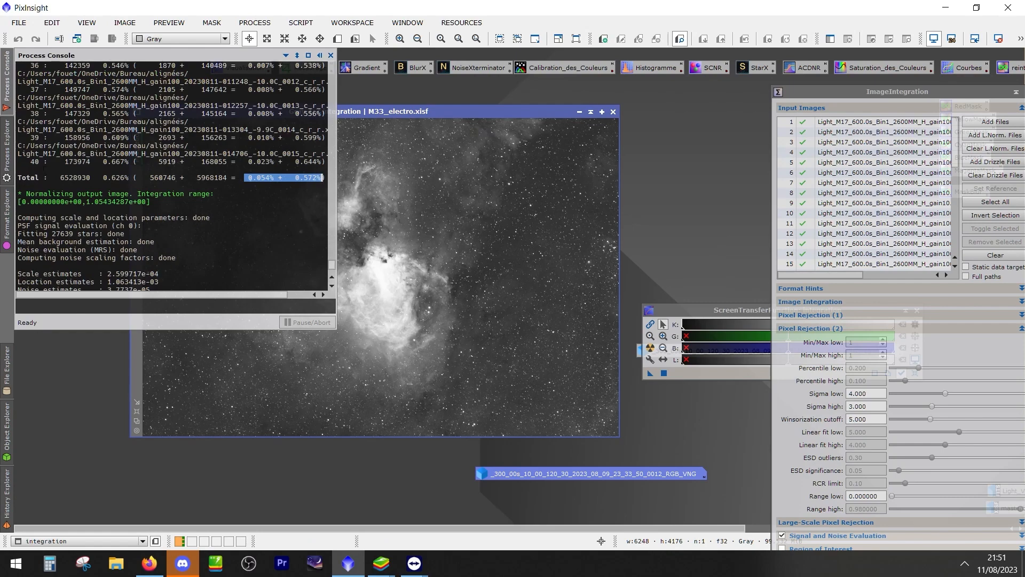
left_click(264, 189)
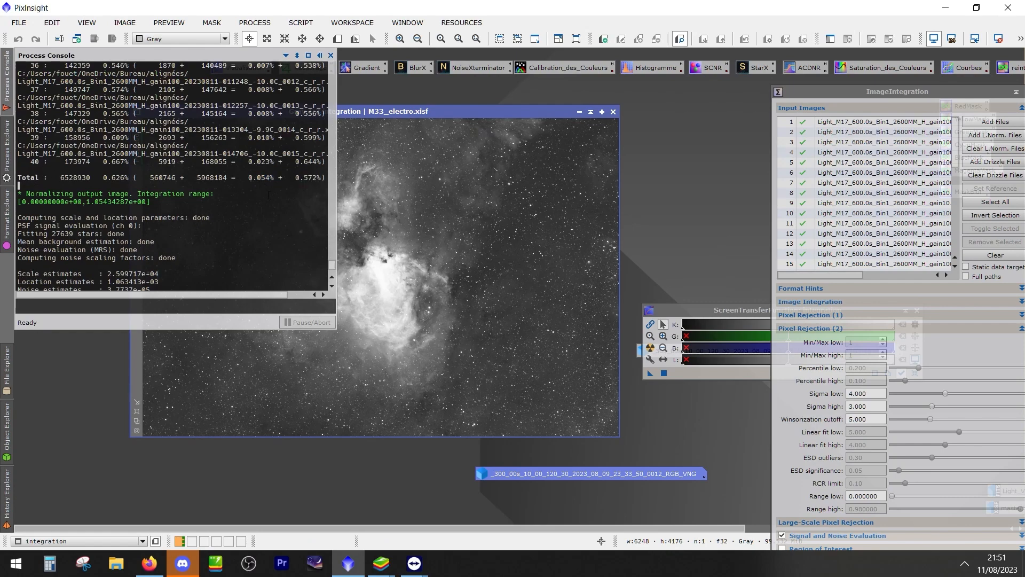
left_click_drag(248, 178, 319, 178)
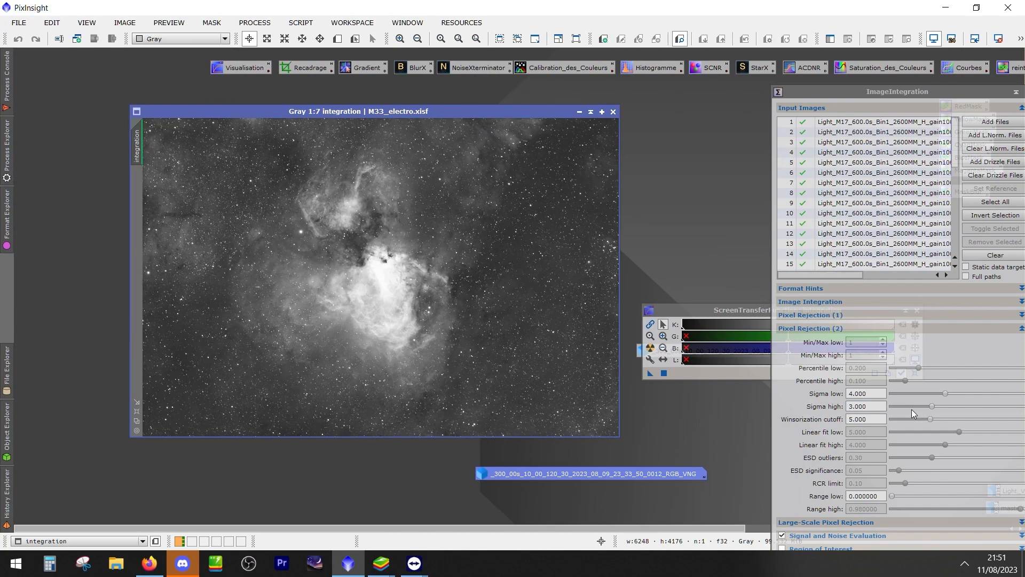
Set the ImageIntegration Sigma high value to 4.500 and run the integration again
left_click_drag(932, 406, 954, 407)
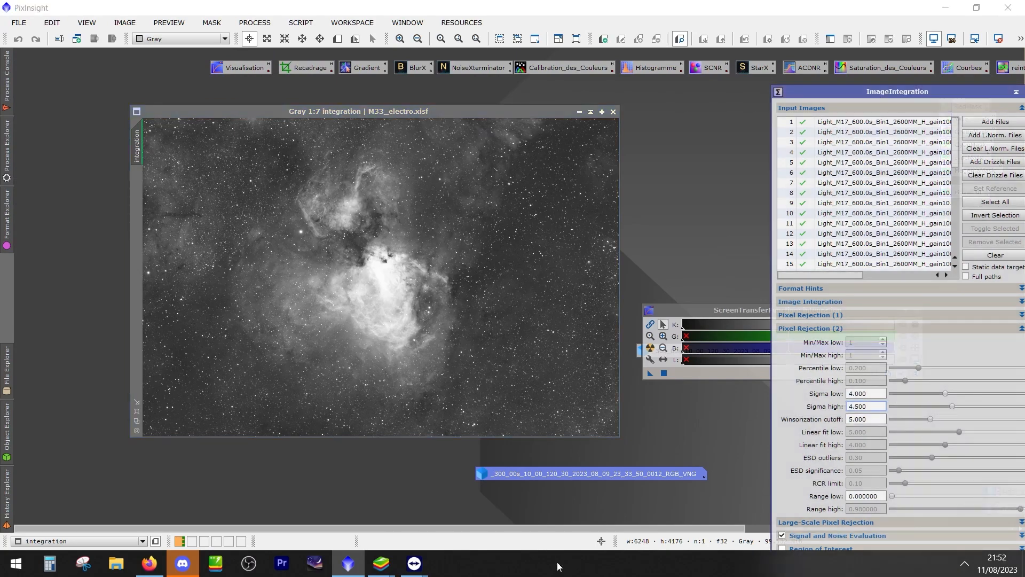
left_click_drag(875, 92, 822, 28)
left_click(740, 501)
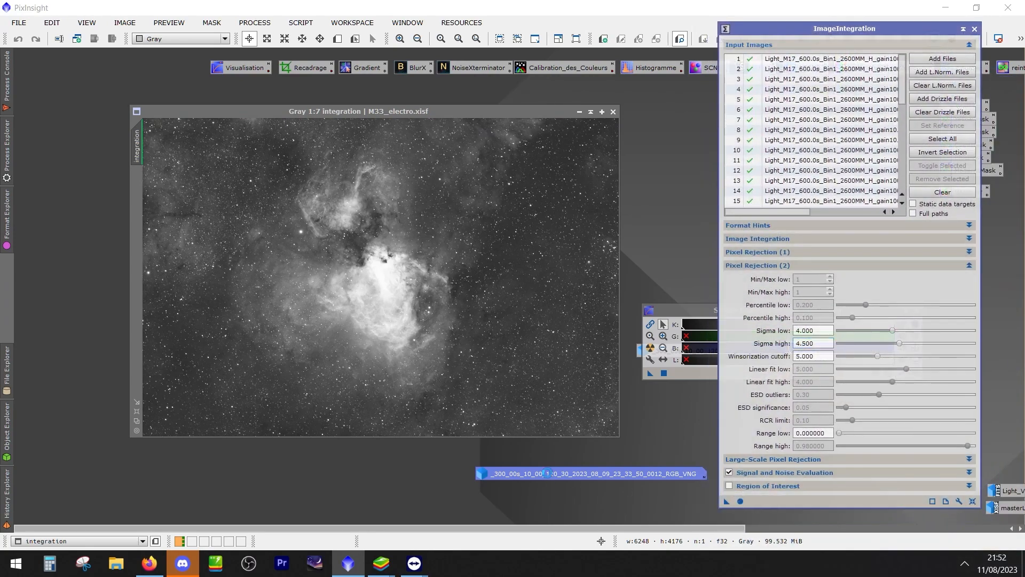
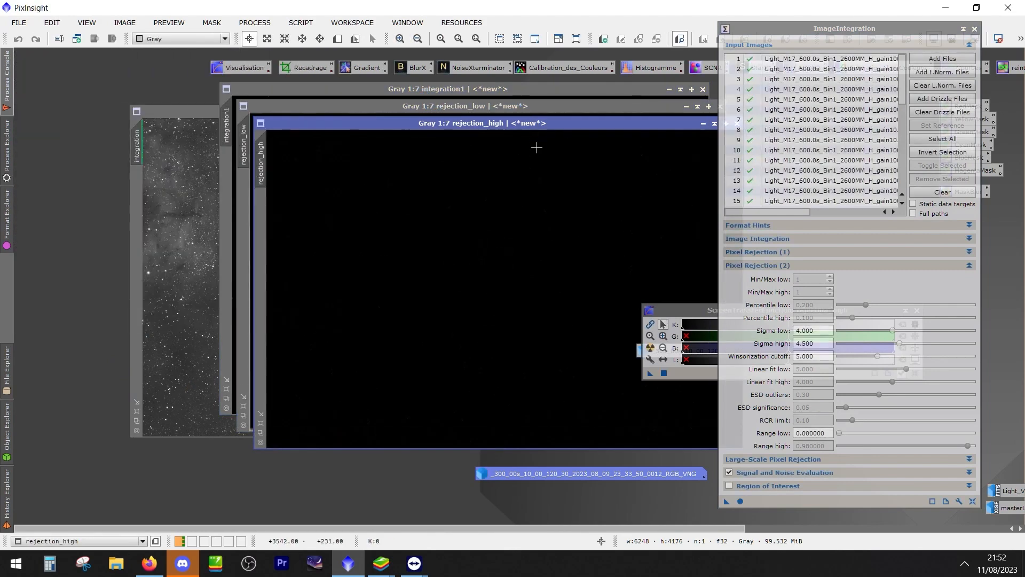
Auto-stretch the high rejection map to check it, and close both the high and low rejection maps
key("ctrl+a")
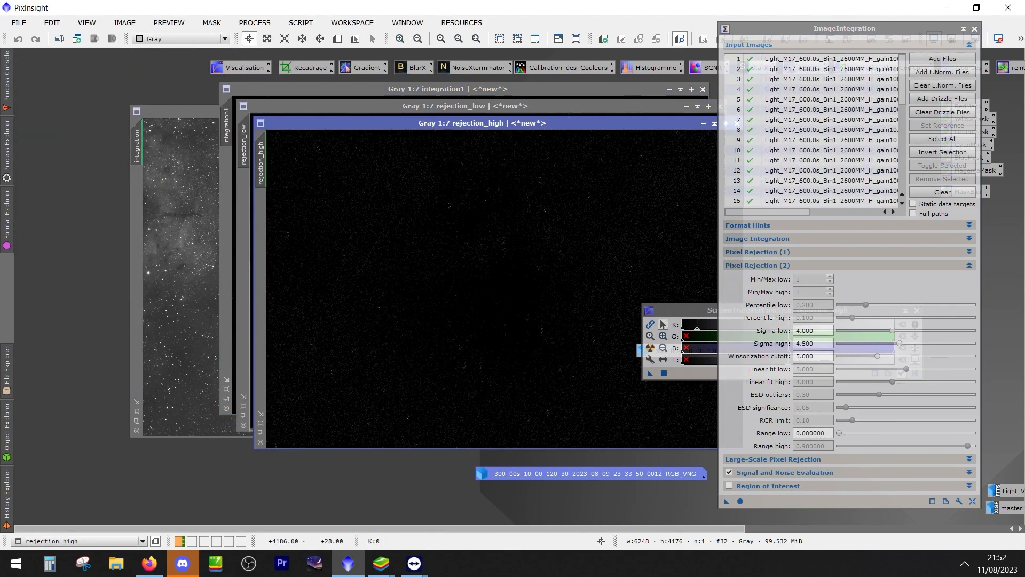
left_click_drag(556, 123, 328, 138)
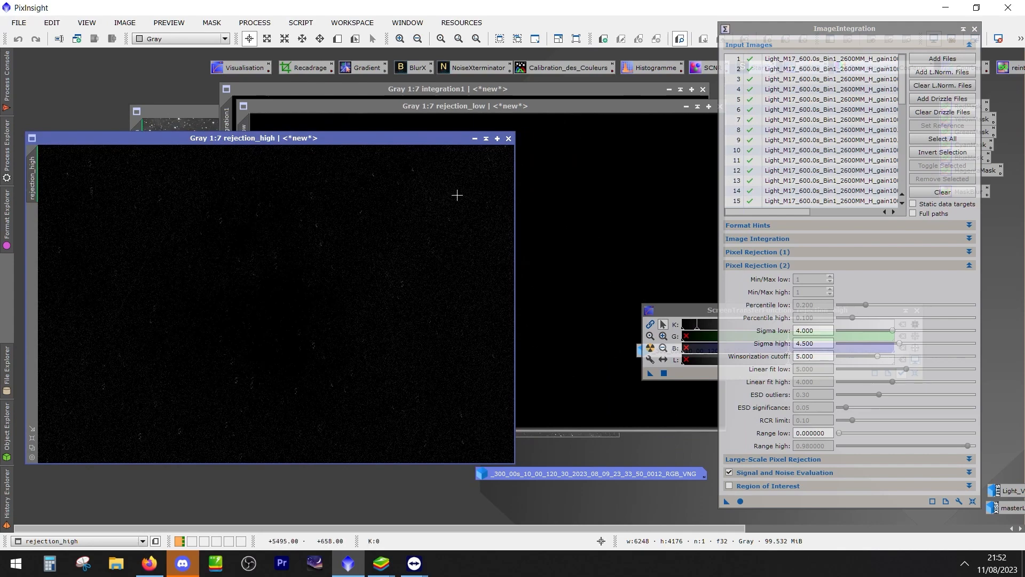
left_click(509, 138)
left_click_drag(592, 107, 425, 168)
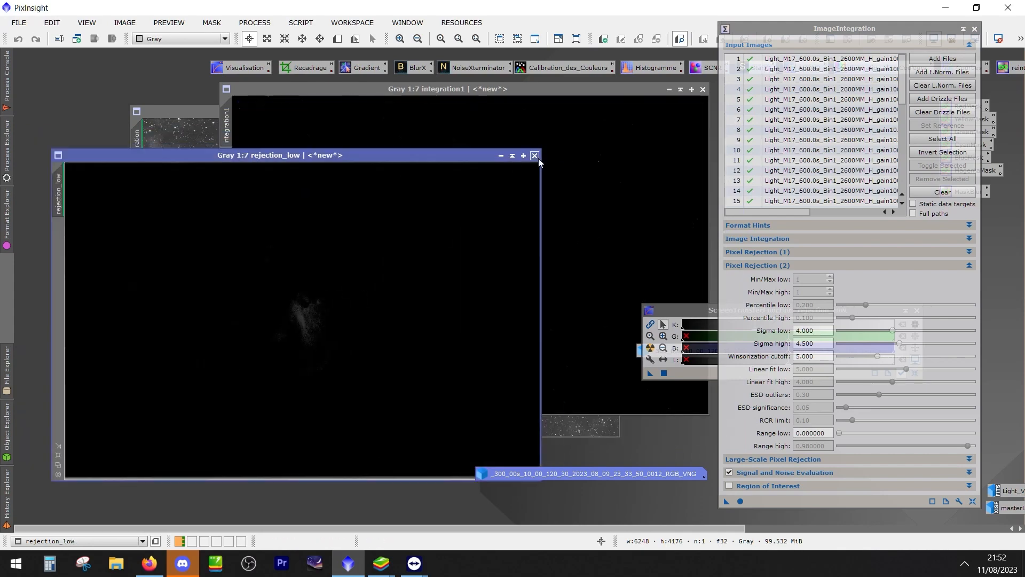
left_click(552, 167)
Auto-stretch the integration1 image and save it over M33_electro.xisf in the 32-bit IEEE 754 floating point format
key("ctrl+a")
left_click_drag(537, 89, 465, 155)
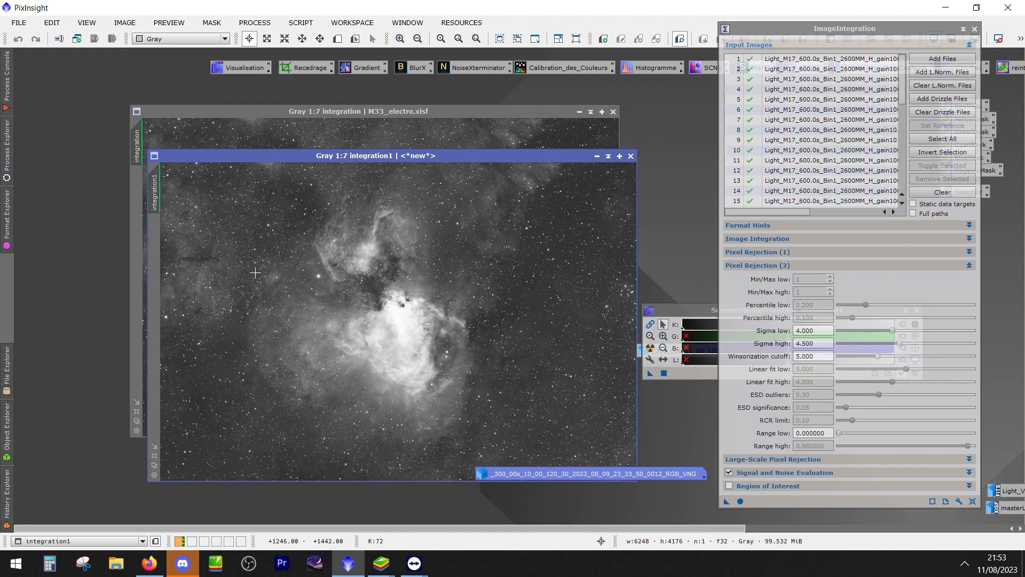
key("ctrl+shift+s")
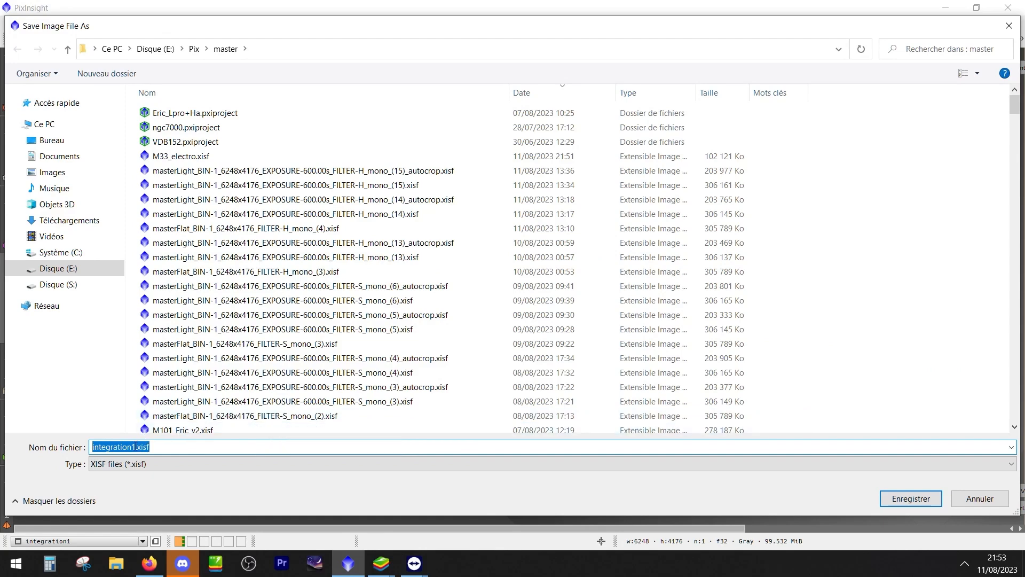
left_click(182, 156)
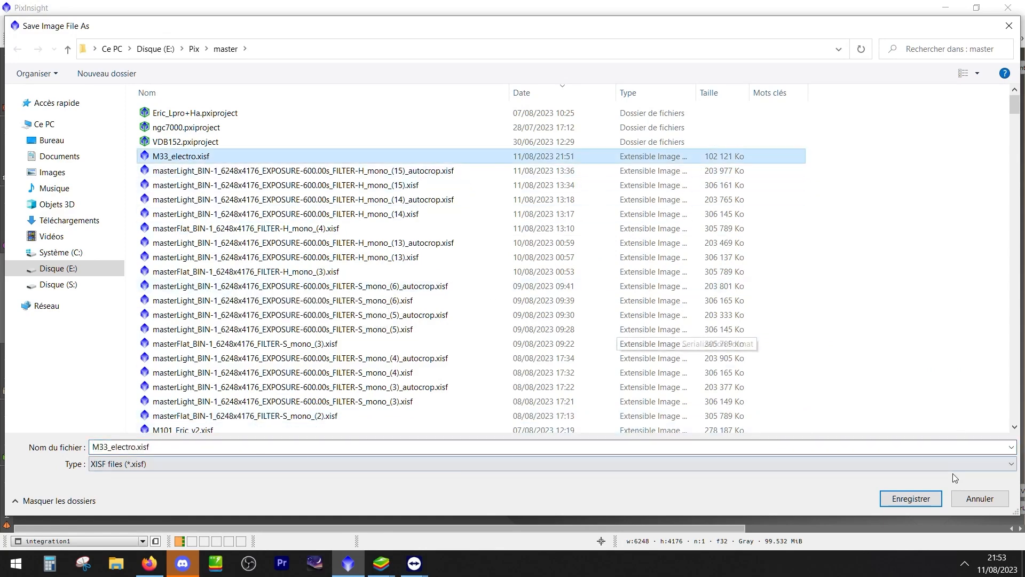
left_click(916, 498)
left_click(487, 303)
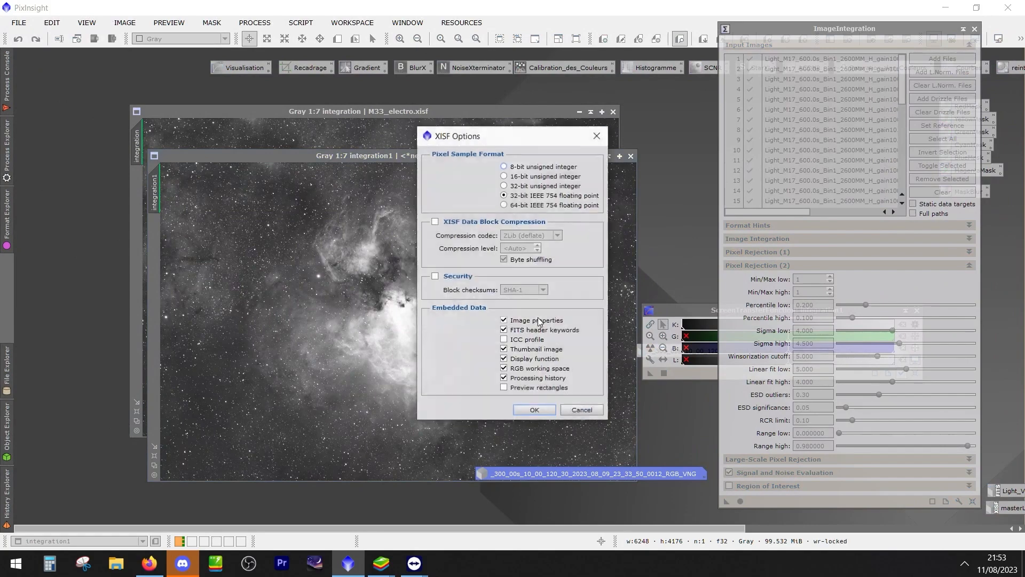
left_click(537, 410)
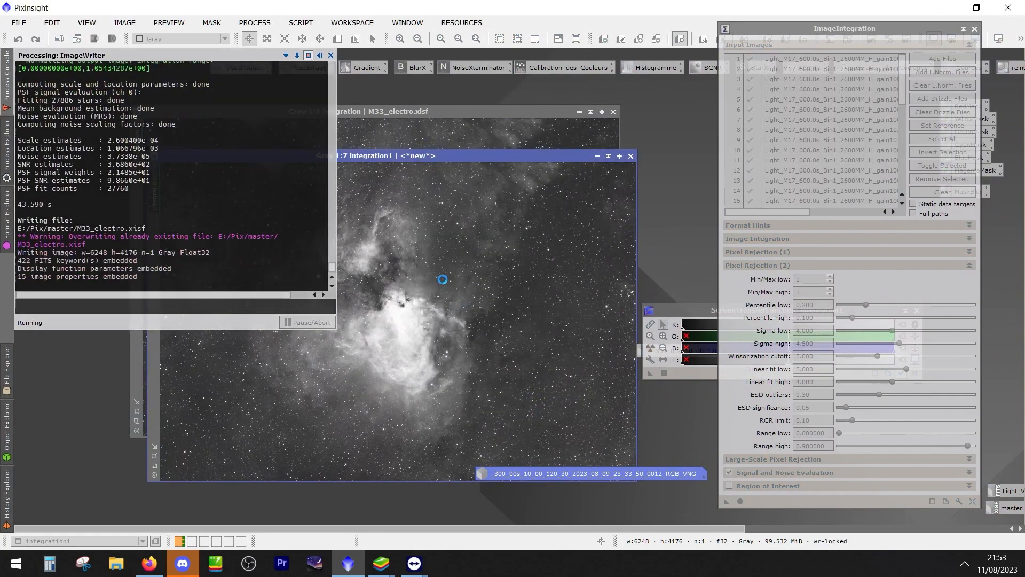
Examine the total low and high pixel rejection percentages of the new integration in the Process Console
mouse_move(7, 95)
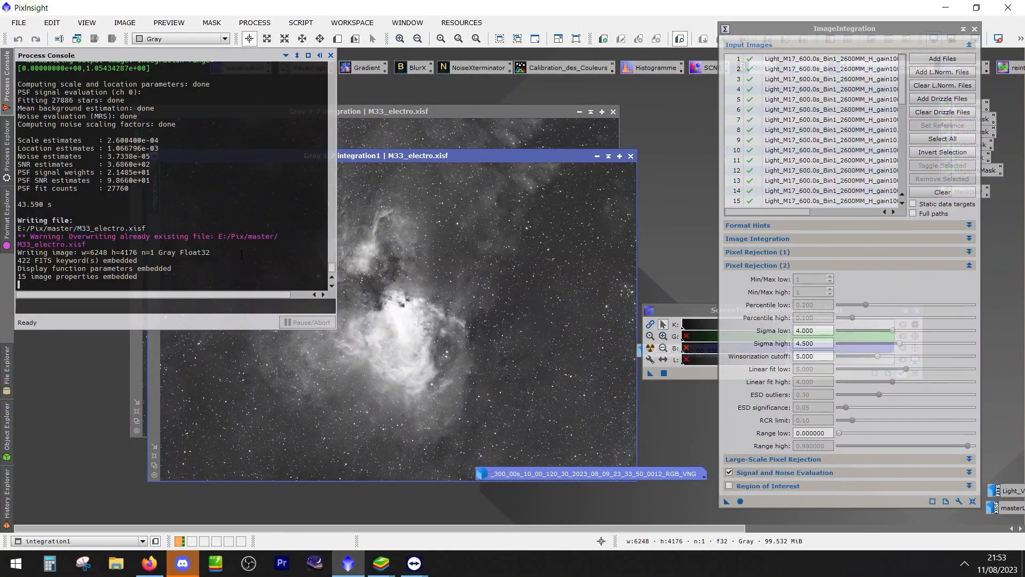
scroll(242, 251, "up", 5)
scroll(246, 255, "down", 3)
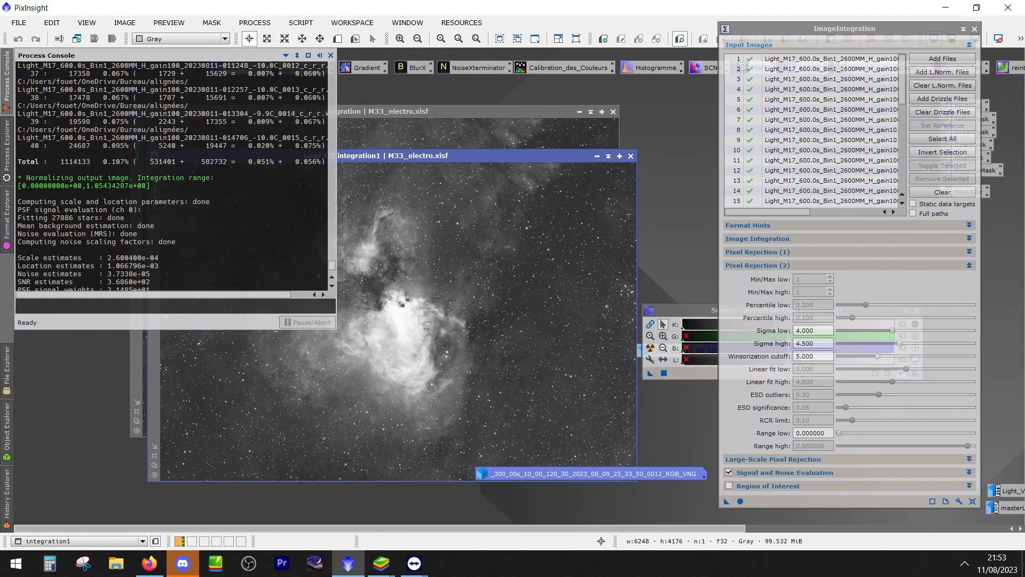
left_click_drag(249, 161, 324, 161)
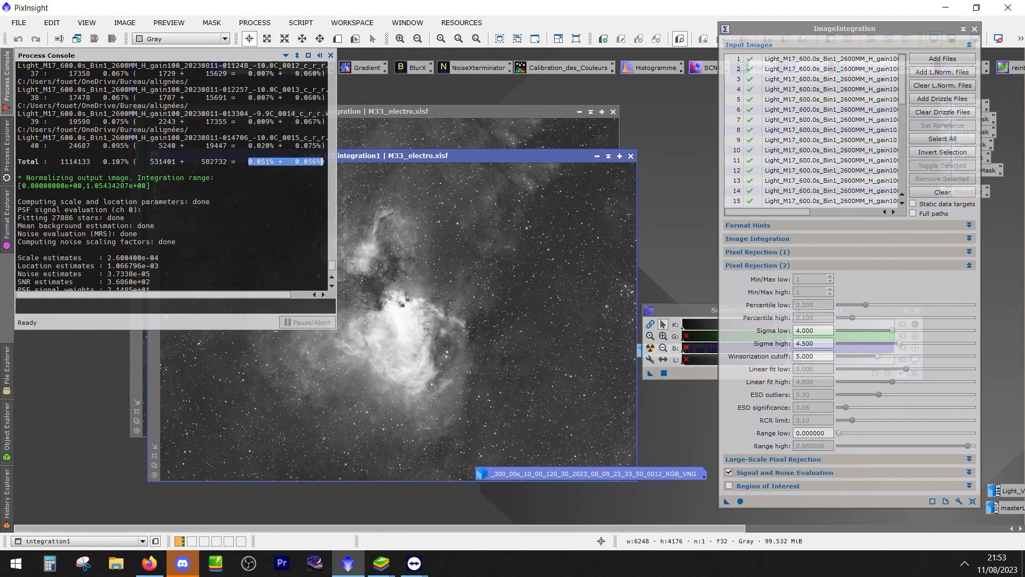
left_click(300, 237)
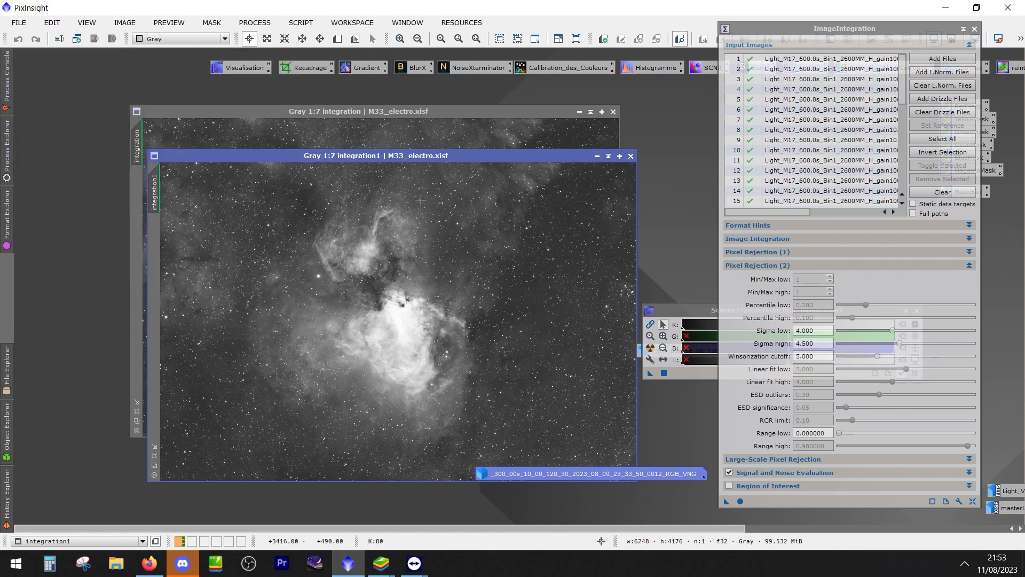
Maximize the integration1 image and examine the nebula and its surroundings up to a 1:2 view
scroll(202, 444, "up", 3)
left_click_drag(230, 421, 294, 380)
left_click_drag(426, 296, 398, 354)
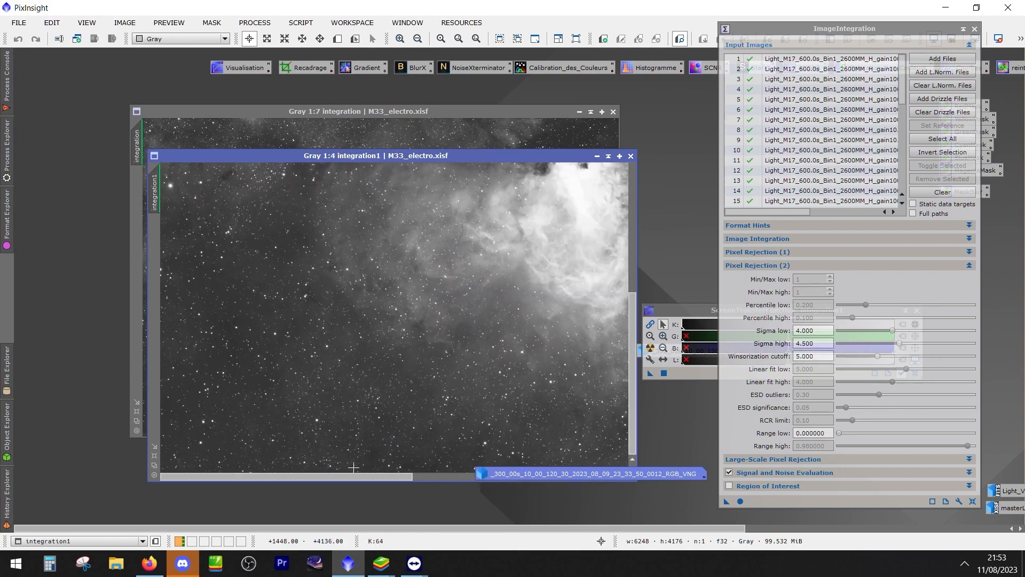
double_click(432, 155)
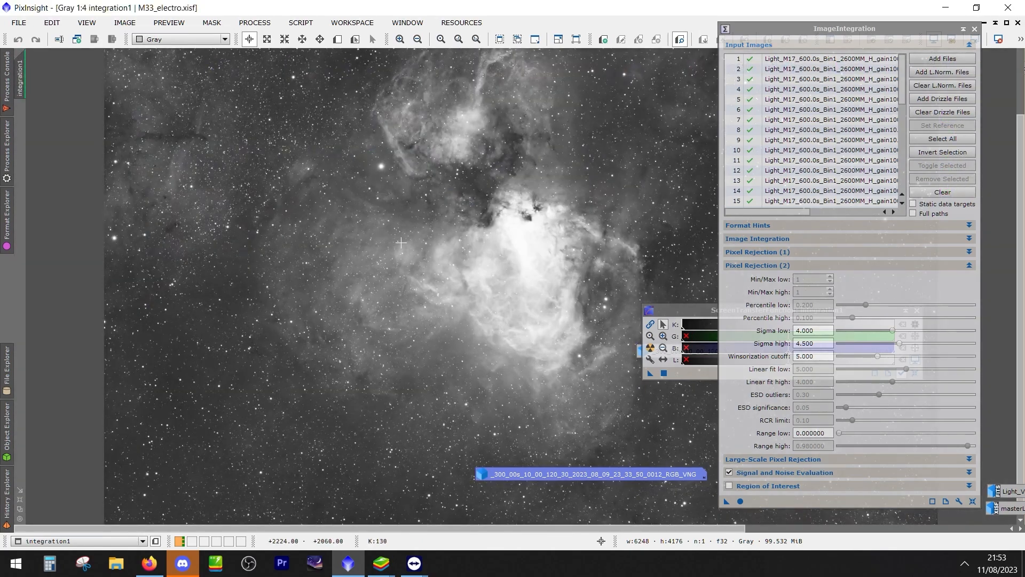
scroll(401, 244, "down", 1)
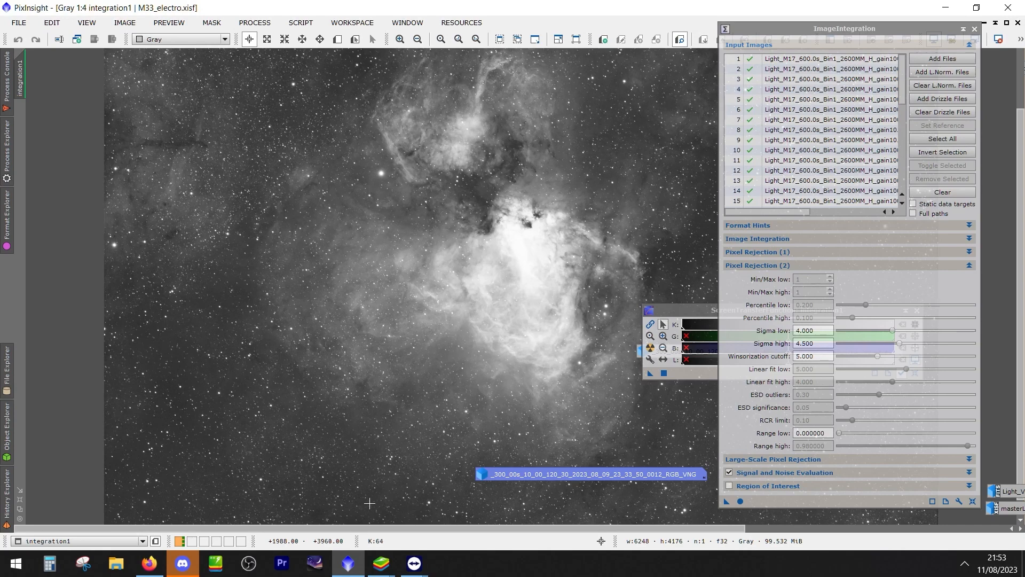
left_click_drag(275, 187, 327, 337)
scroll(320, 113, "up", 2)
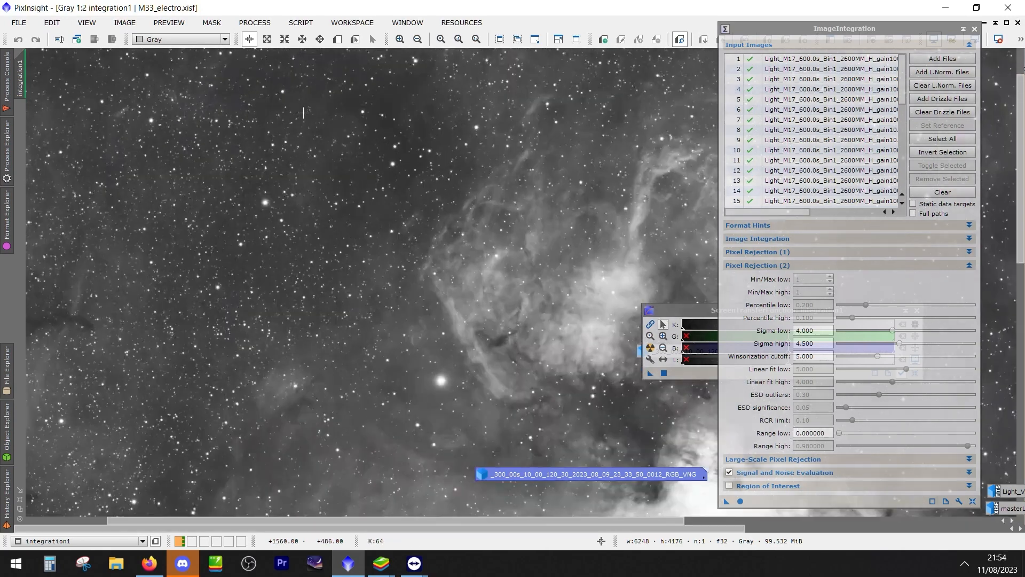
left_click_drag(560, 264, 36, 291)
left_click_drag(431, 287, 435, 68)
Clear the ImageIntegration window off the image and examine the star field at 1:1 and the whole frame
left_click_drag(809, 30, 947, 449)
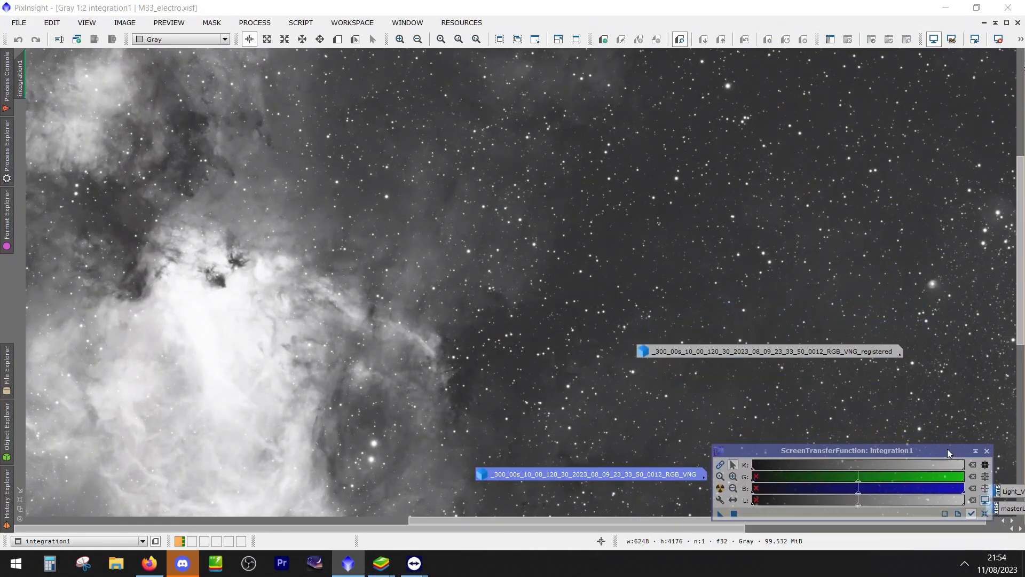
scroll(747, 185, "up", 2)
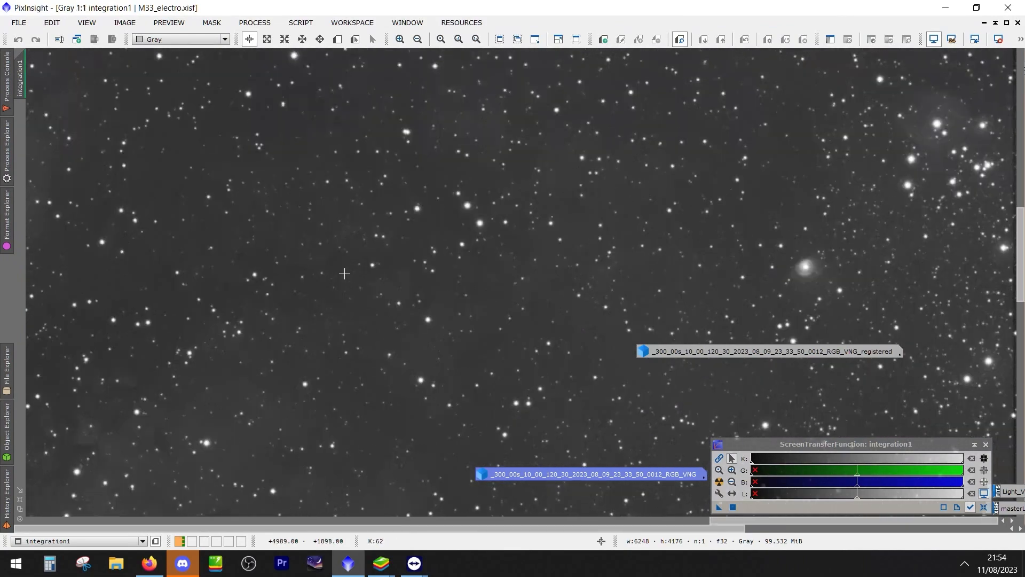
scroll(345, 273, "down", 2)
scroll(345, 319, "down", 2)
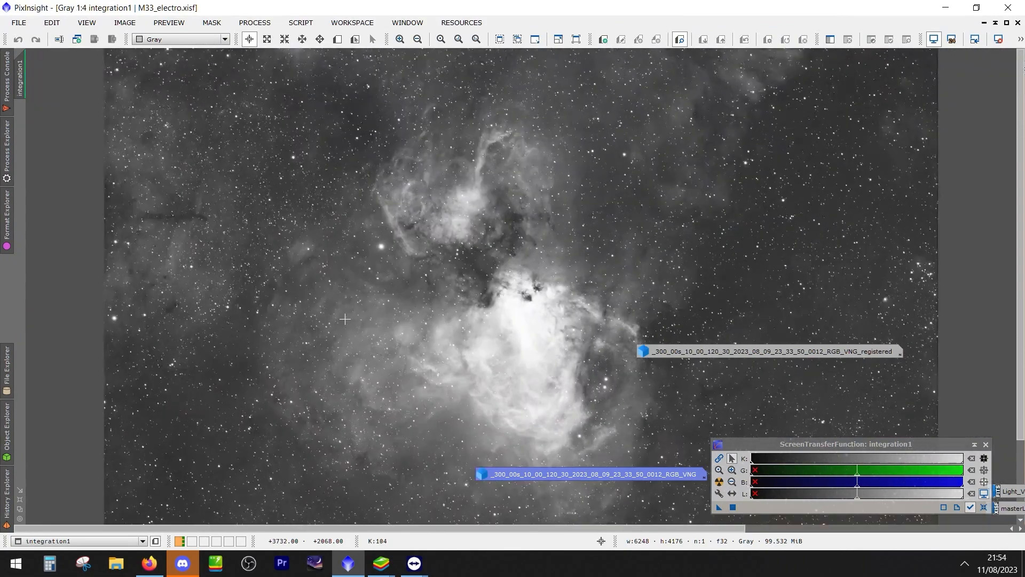
scroll(345, 318, "down", 1)
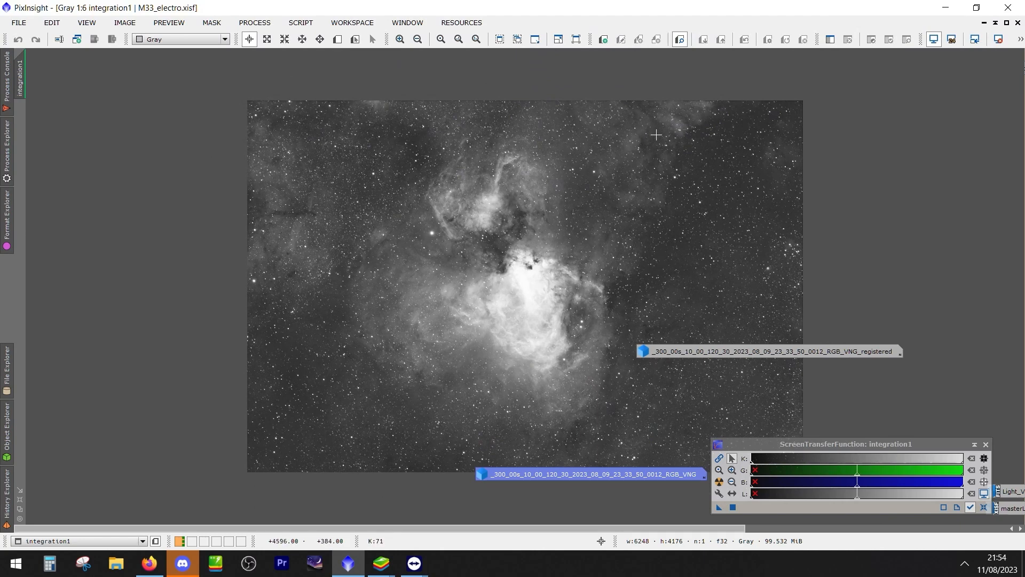
scroll(903, 245, "down", 1)
scroll(855, 310, "down", 1)
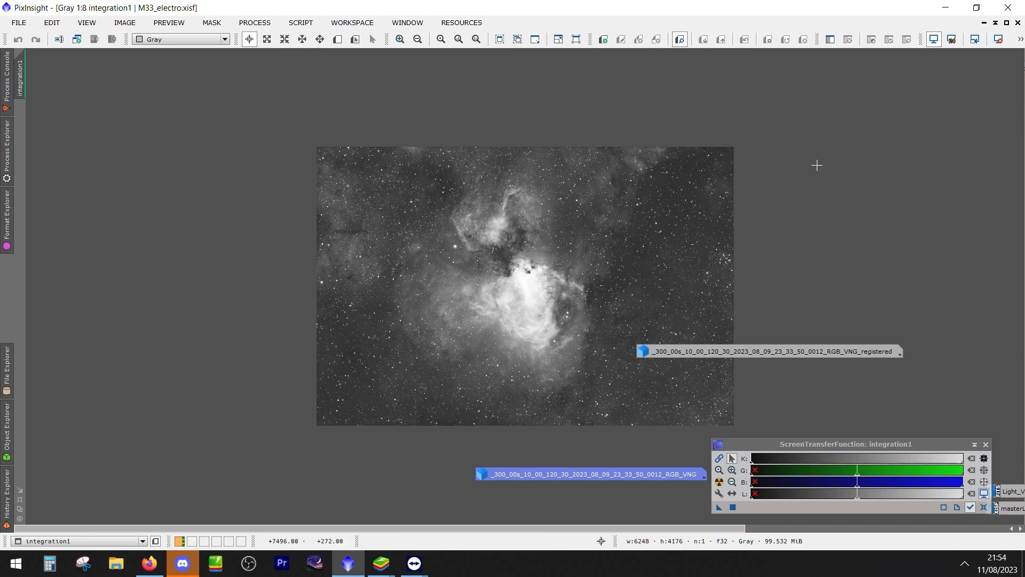
Restore the maximized integration1 image to a normal window and close both integration images
right_click(501, 243)
left_click(562, 493)
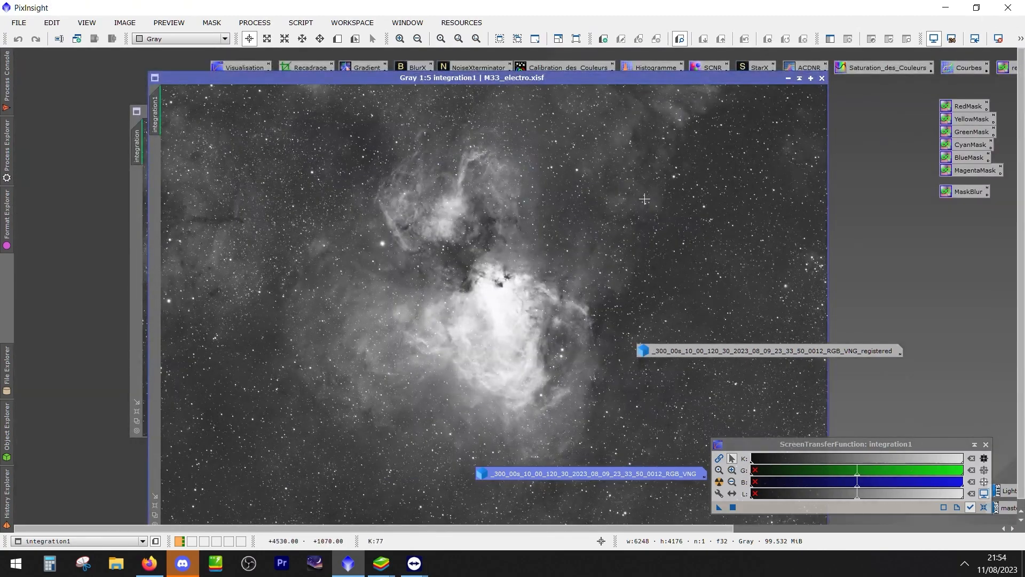
left_click(821, 81)
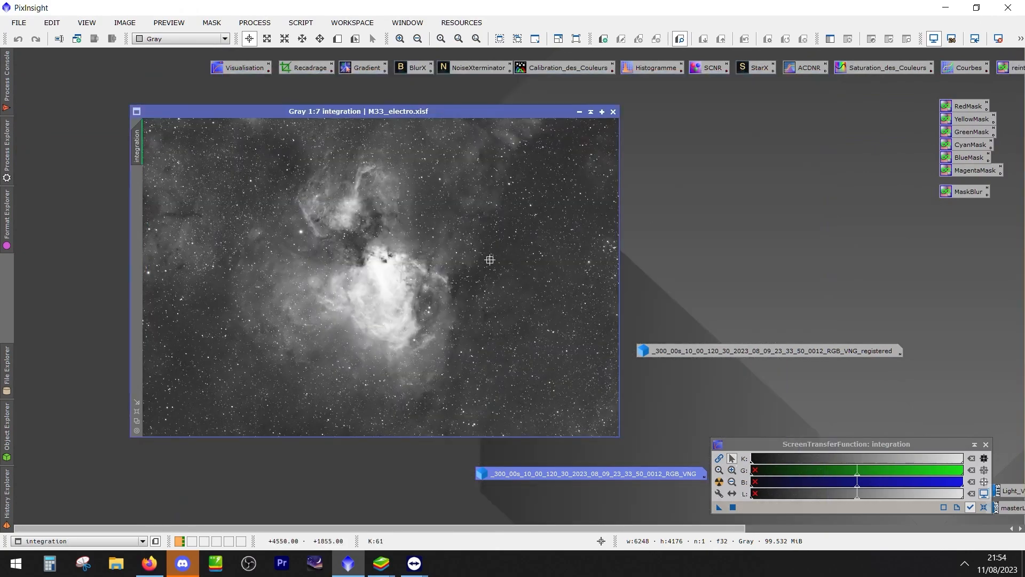
left_click(615, 112)
Gather the four minimized images into one column in the workspace and move the ScreenTransferFunction window clear of them
left_click_drag(707, 349, 734, 251)
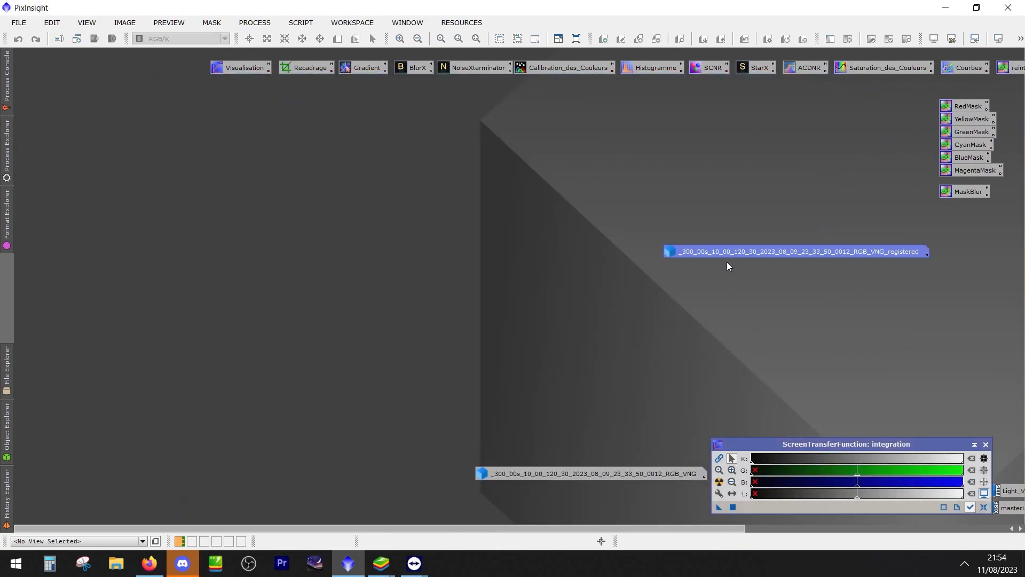
left_click_drag(580, 480, 759, 270)
left_click_drag(785, 444, 786, 371)
left_click_drag(995, 490, 684, 287)
left_click_drag(1003, 510, 683, 304)
Restore the minimized masterLight image and the Cygni light frame 0005 one after the other and close both
double_click(682, 303)
left_click_drag(809, 96, 557, 123)
left_click(822, 123)
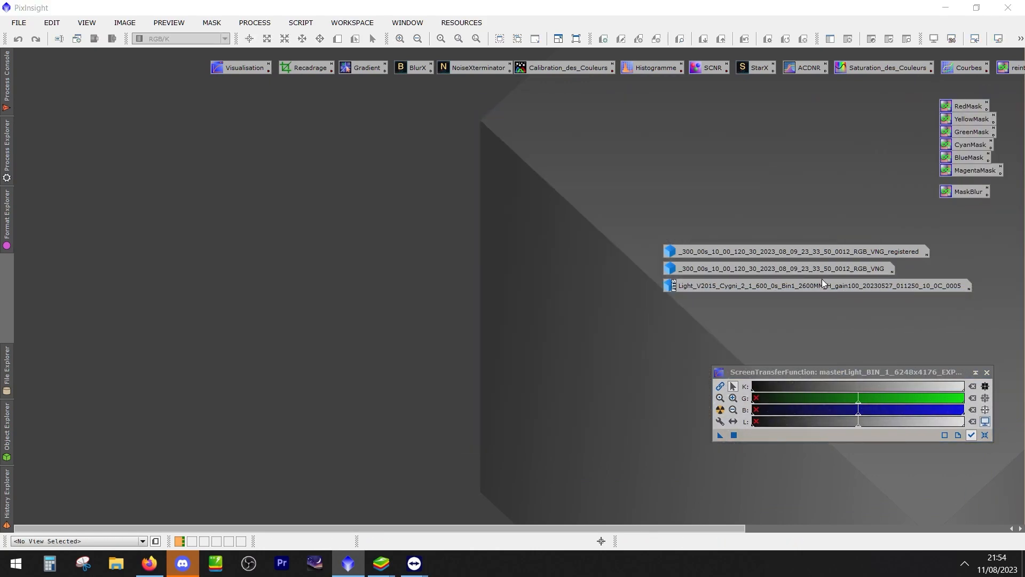
double_click(822, 285)
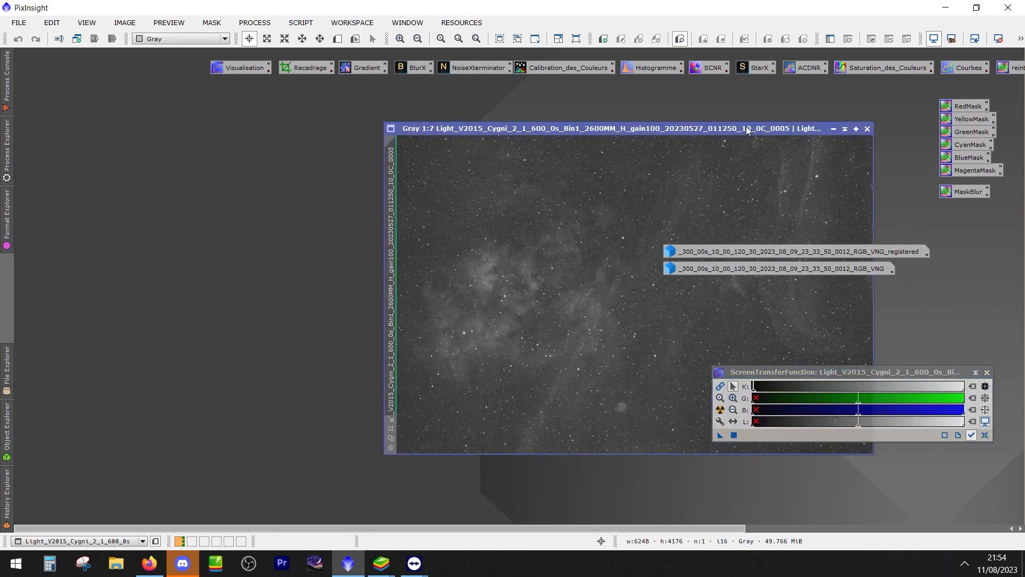
left_click_drag(747, 128, 427, 146)
left_click(542, 147)
Restore the minimized RGB_VNG image and its registered version and place them side by side
double_click(731, 271)
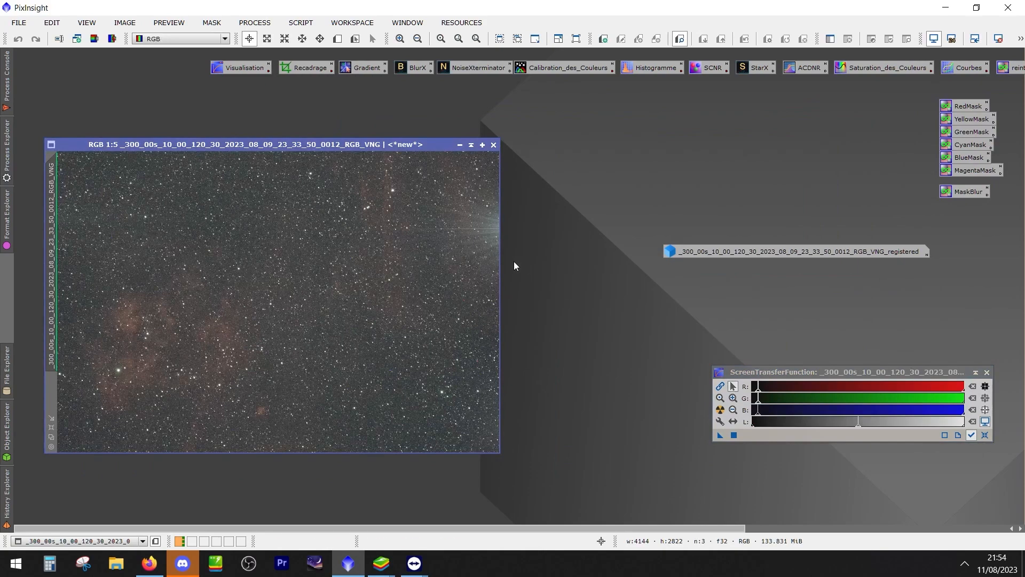
double_click(722, 254)
mouse_move(566, 184)
left_mouse_down()
mouse_move(588, 181)
mouse_move(580, 175)
left_mouse_up()
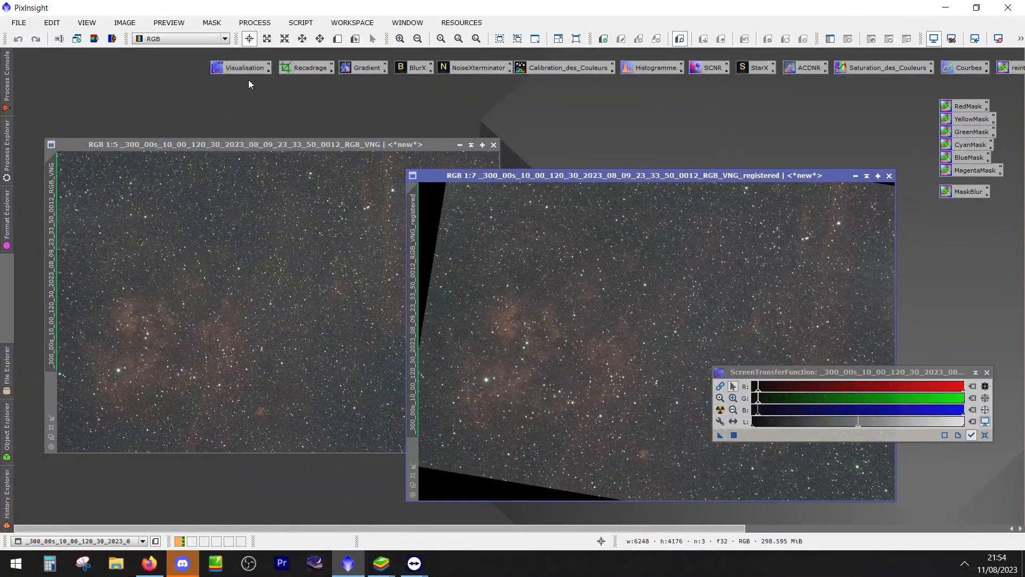
left_click(195, 145)
Open the Cygni H light frame 0004 from the Light folder of "zone deneb mosaique non terminée" under SESSIONS PAR DATES, 2023, on drive S:
left_click(15, 25)
left_click(31, 42)
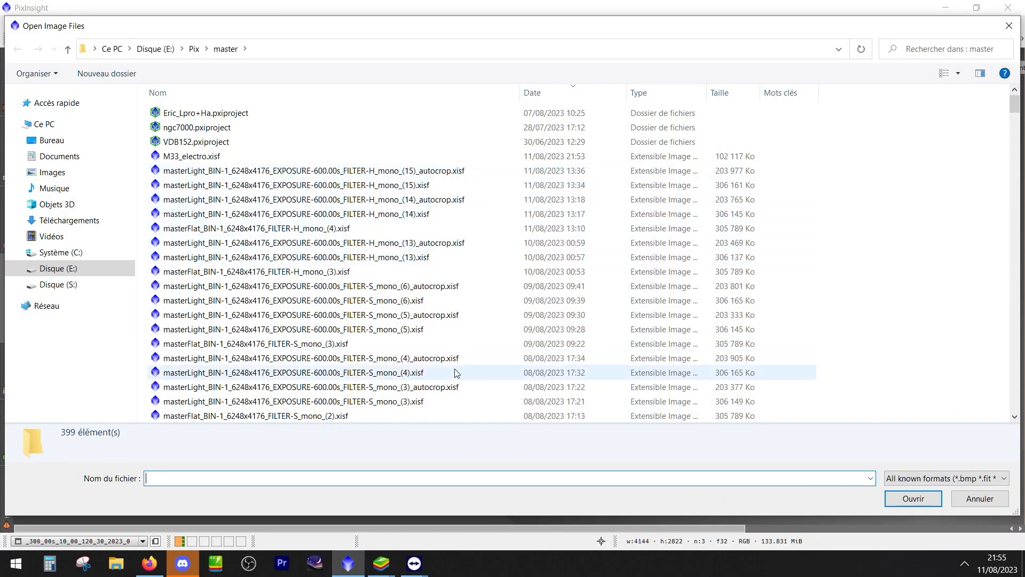
left_click(58, 285)
double_click(193, 132)
double_click(193, 156)
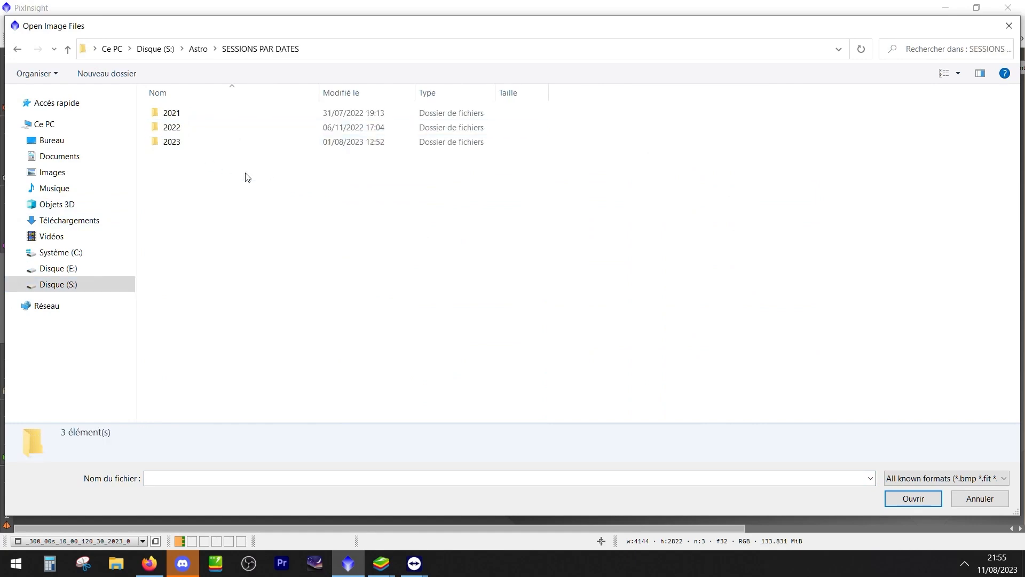
double_click(182, 142)
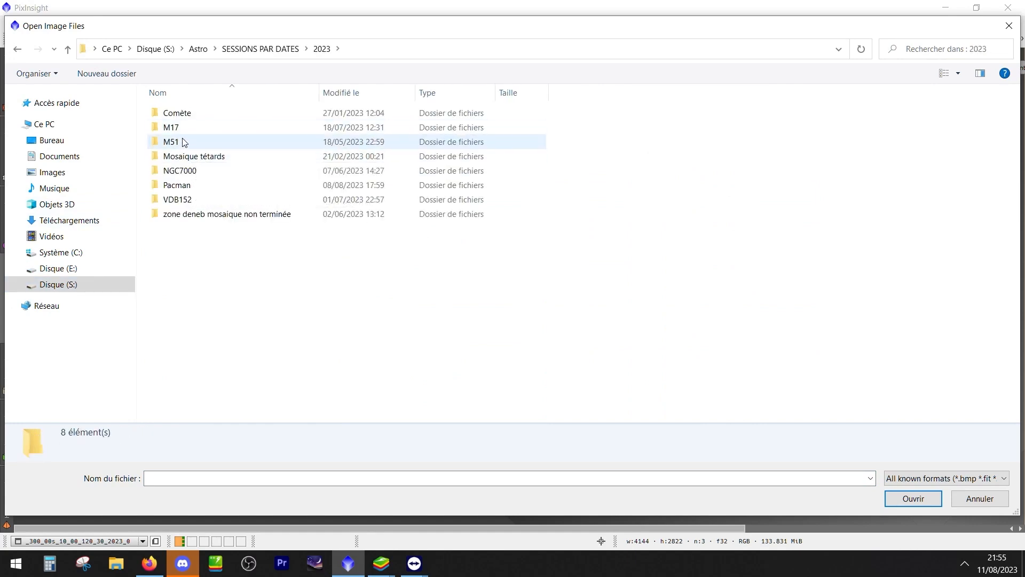
double_click(188, 220)
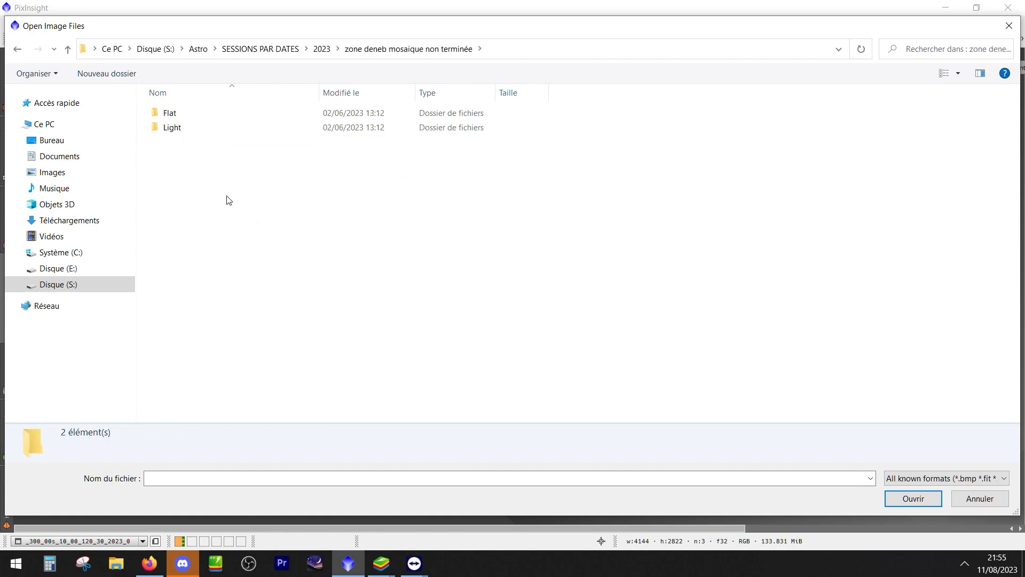
double_click(178, 128)
left_click(210, 144)
double_click(210, 144)
double_click(210, 145)
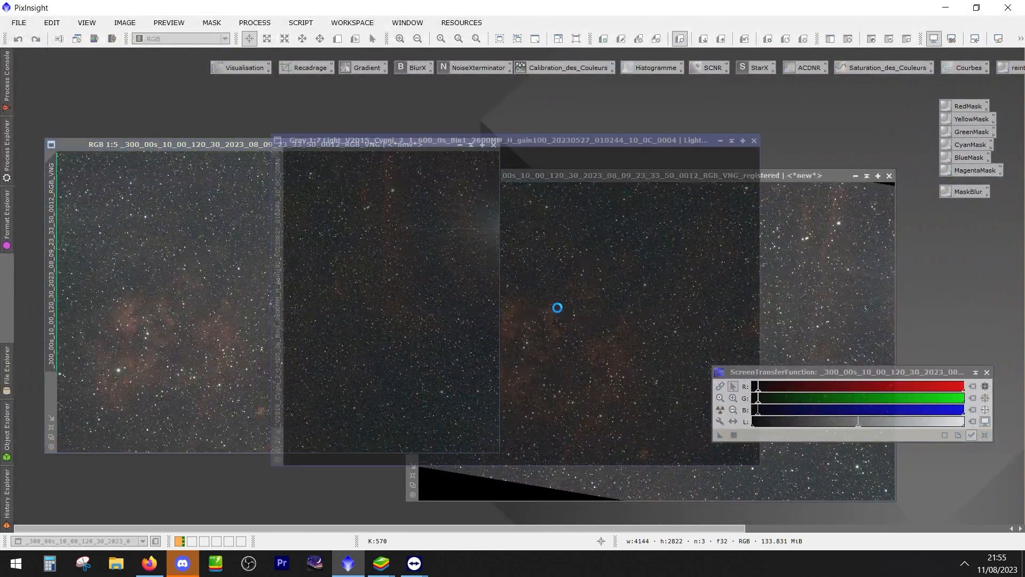
Auto-stretch the Cygni light frame and place it beside the unregistered RGB_VNG image for comparison
key("ctrl+a")
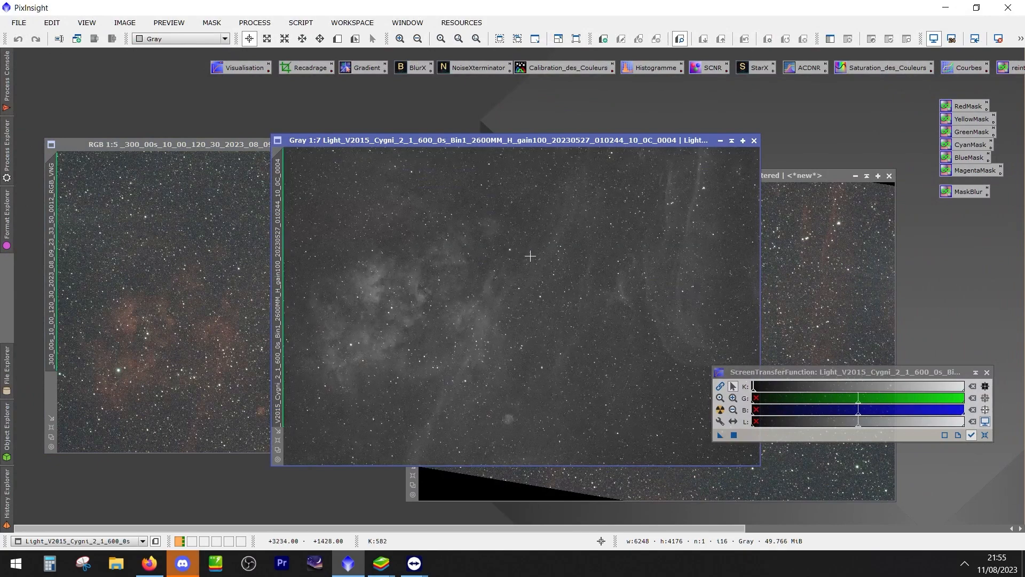
left_click_drag(550, 139, 363, 94)
left_click_drag(56, 146, 558, 190)
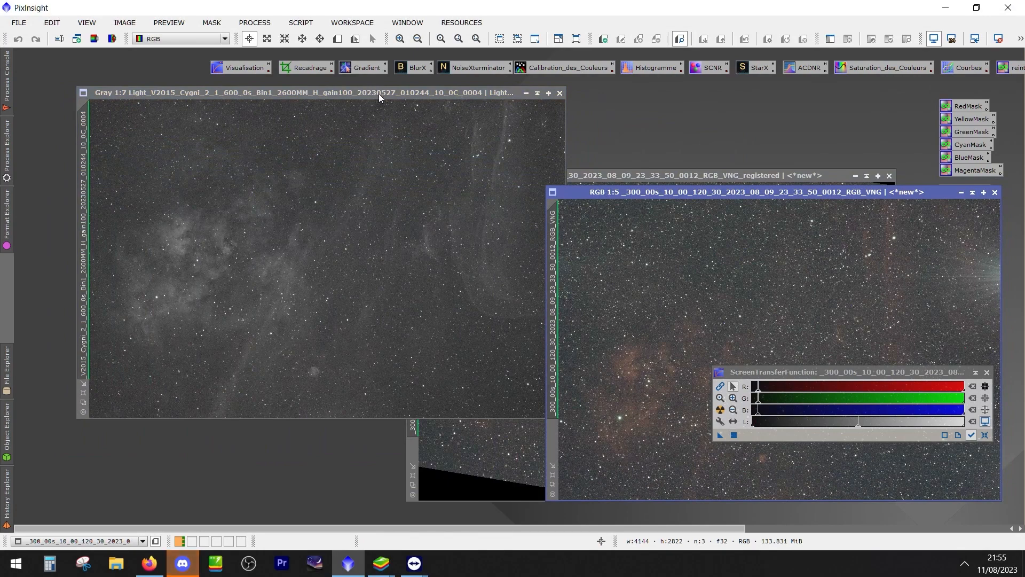
Rearrange the Cygni light frame, both RGB_VNG images and the ScreenTransferFunction window so the three images can be compared
left_click_drag(379, 94, 317, 87)
scroll(254, 372, "down", 2)
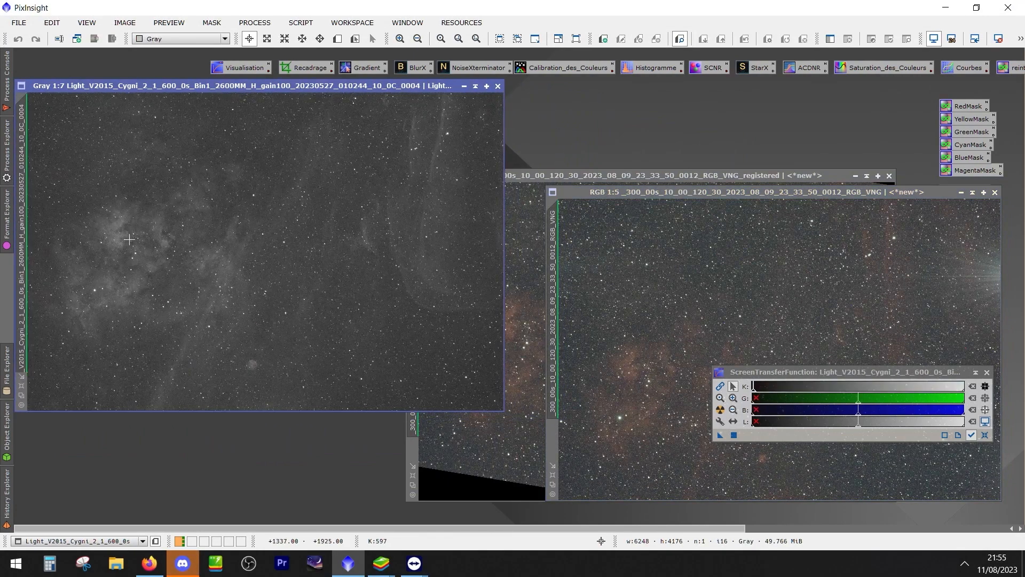
left_click_drag(657, 193, 328, 107)
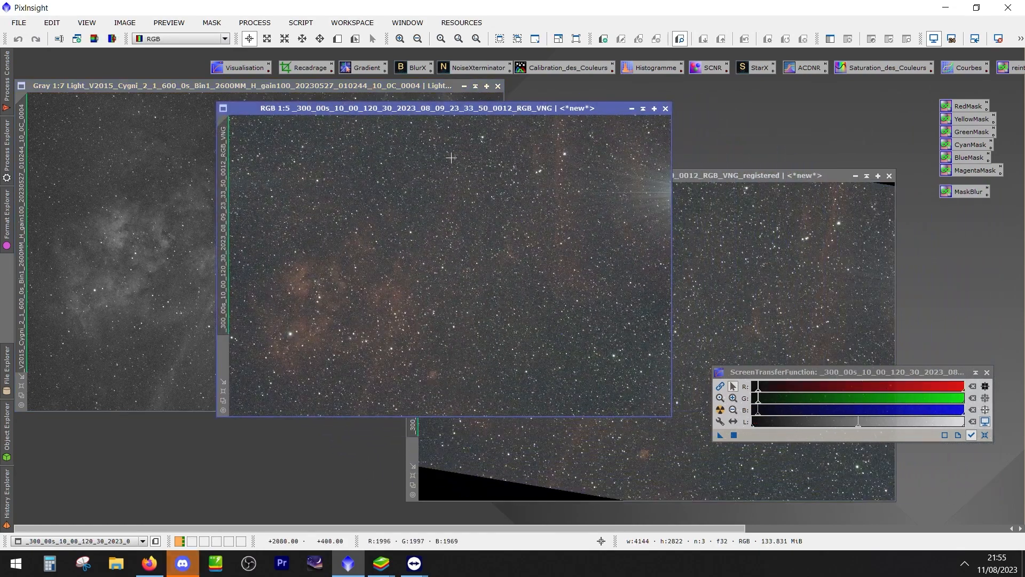
left_click_drag(727, 177, 671, 427)
left_click_drag(793, 373, 842, 352)
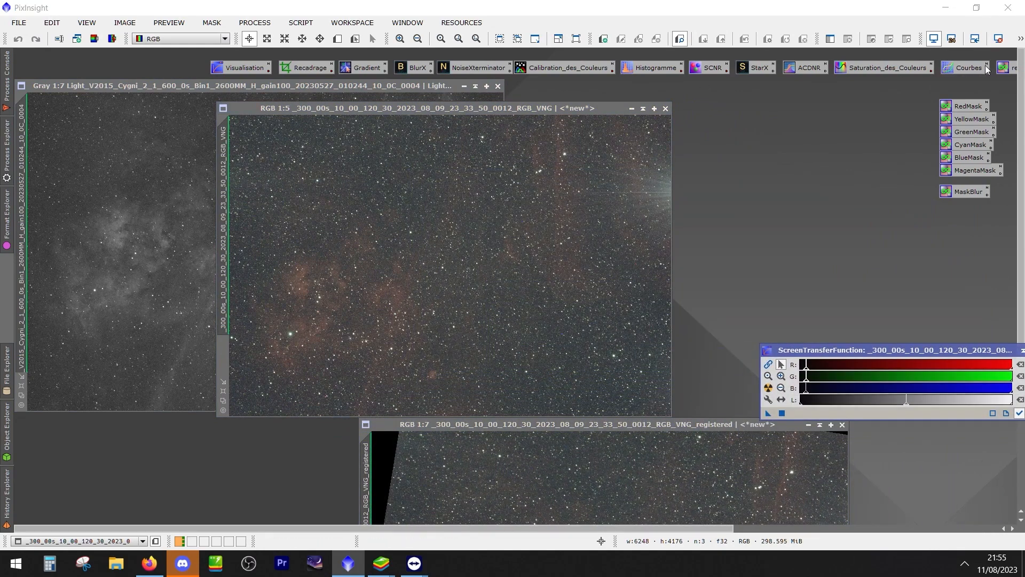
Open the StarAlignment process and reset it to its default settings, clearing the M17 reference and target files
left_click(254, 23)
mouse_move(373, 11)
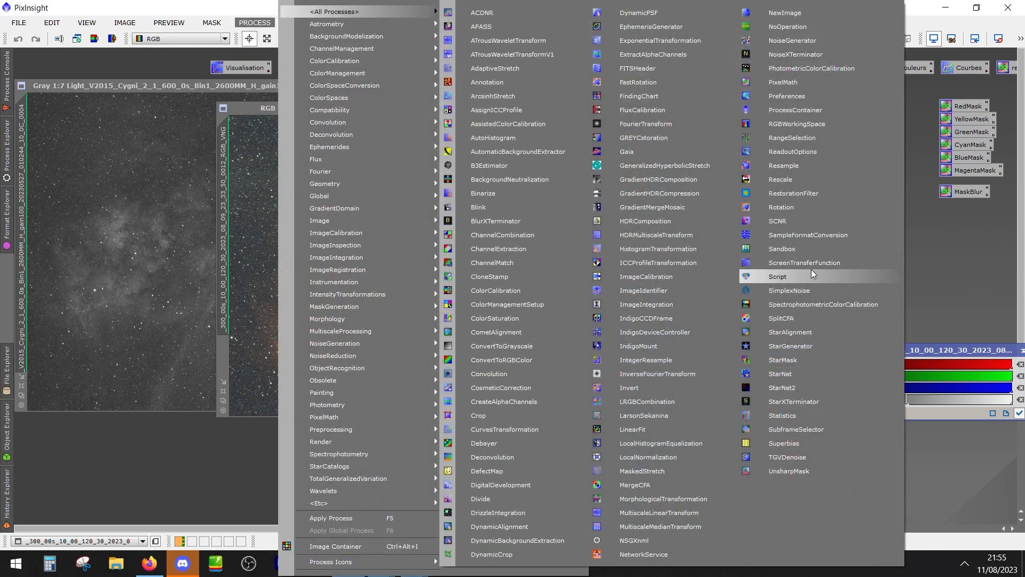
left_click(791, 331)
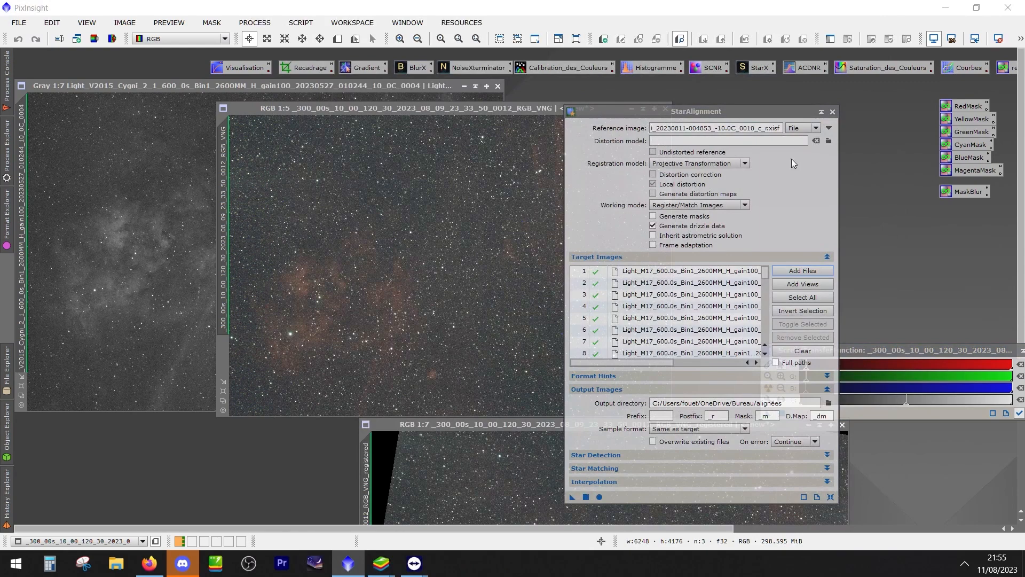
left_click(831, 497)
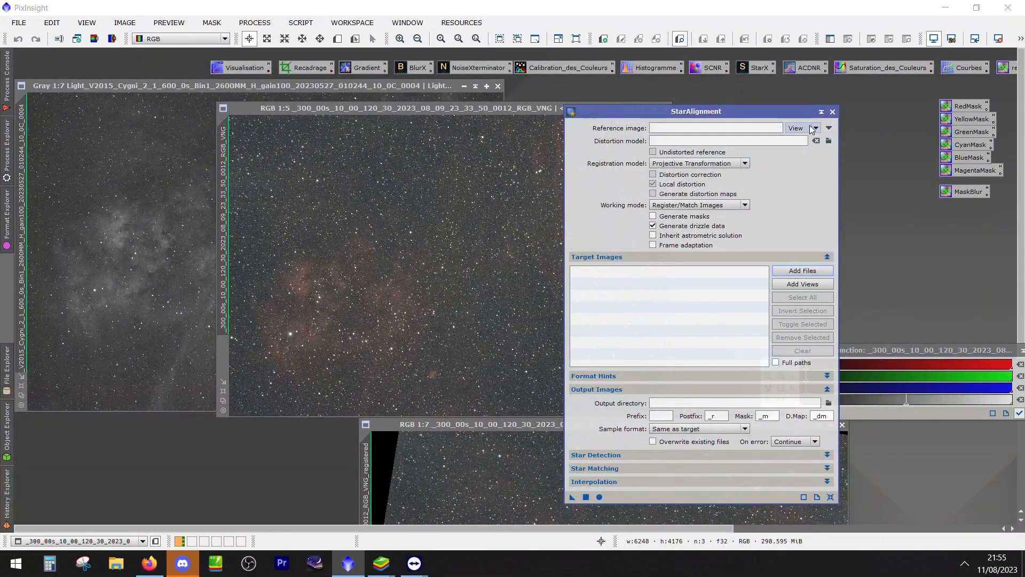
Choose the unregistered RGB_VNG view as StarAlignment's reference image
left_click(830, 129)
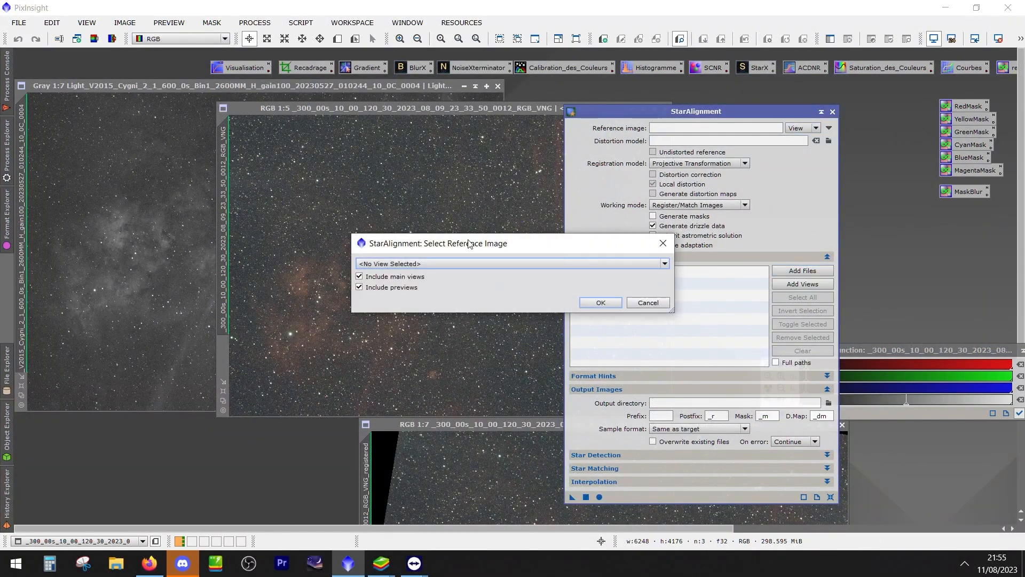
left_click(424, 263)
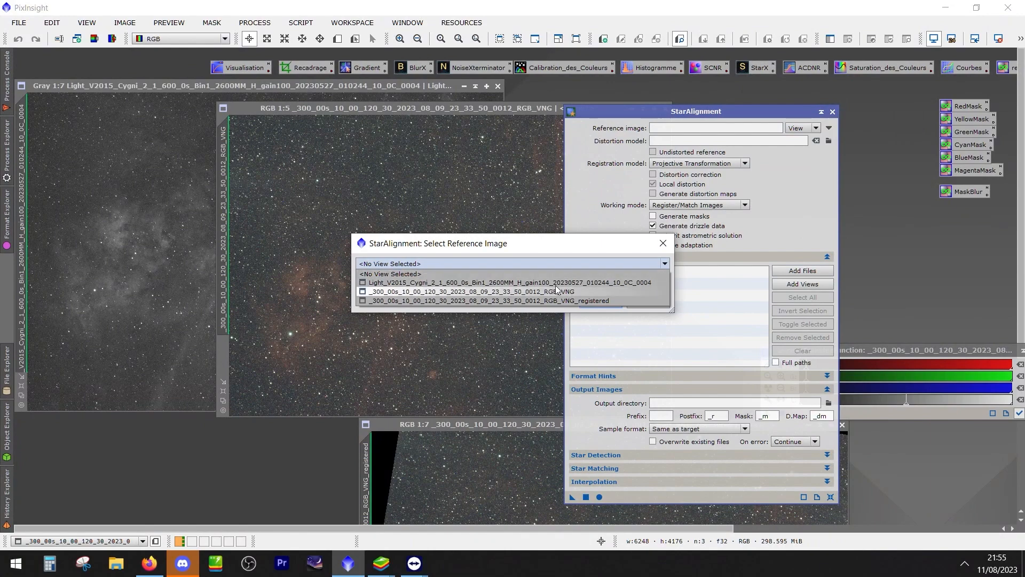
left_click(614, 291)
left_click(601, 301)
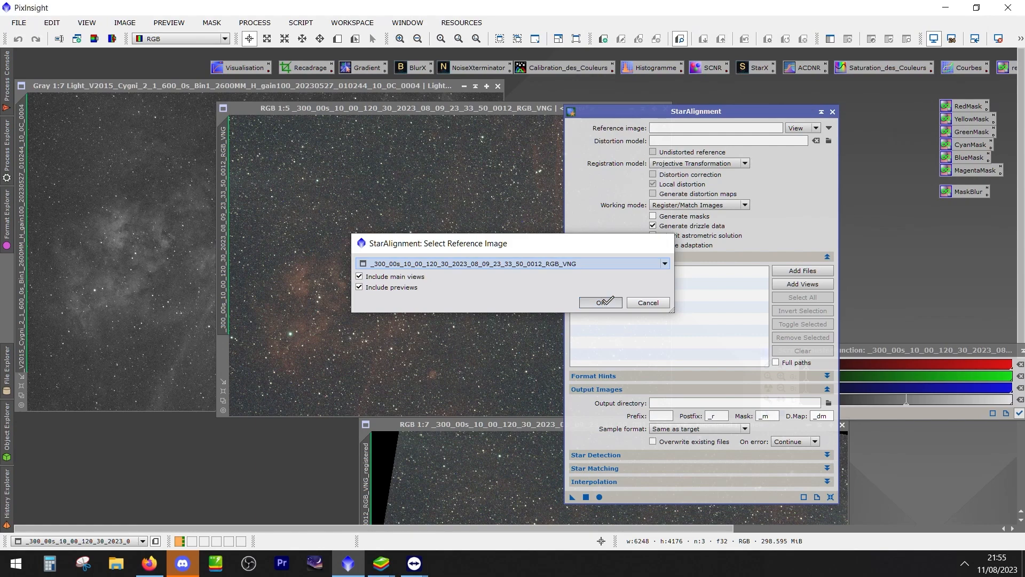
Close the registered RGB_VNG image and rearrange the StarAlignment window, the RGB_VNG image and the Cygni light frame
left_click_drag(511, 430, 88, 304)
left_click(423, 297)
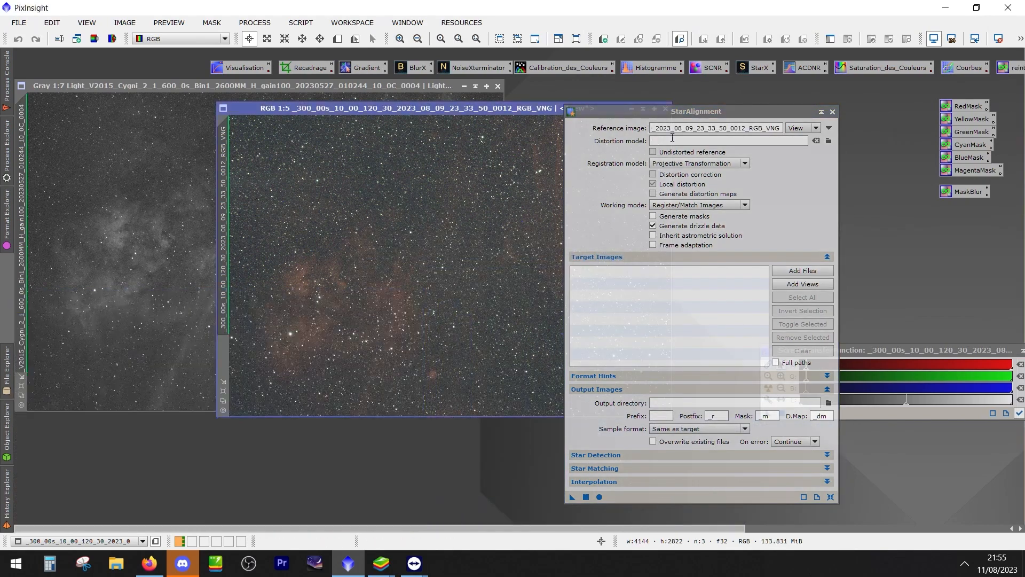
left_click_drag(653, 111, 703, 78)
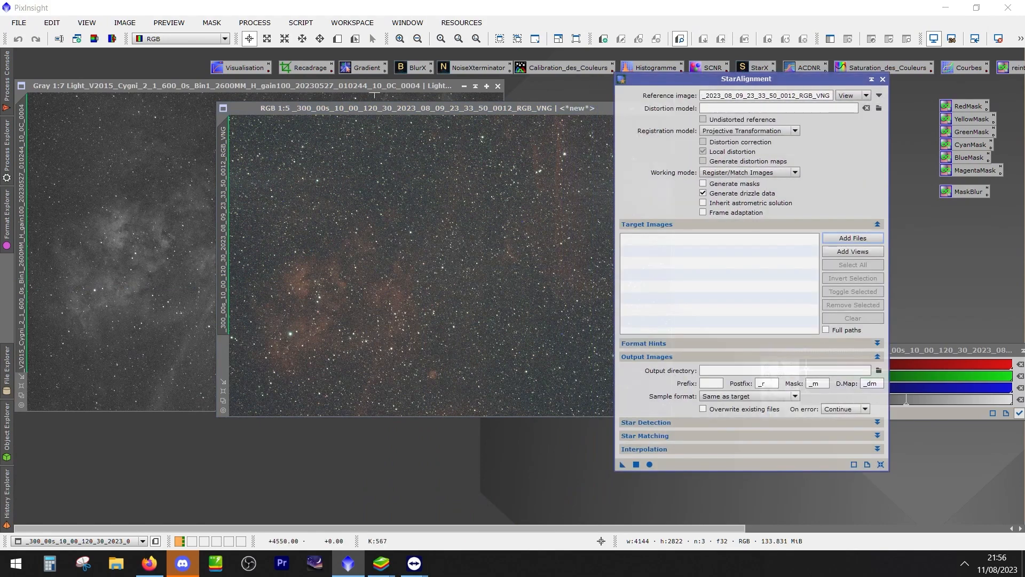
left_click_drag(342, 113, 417, 137)
left_click_drag(351, 88, 395, 101)
left_click_drag(555, 137, 532, 138)
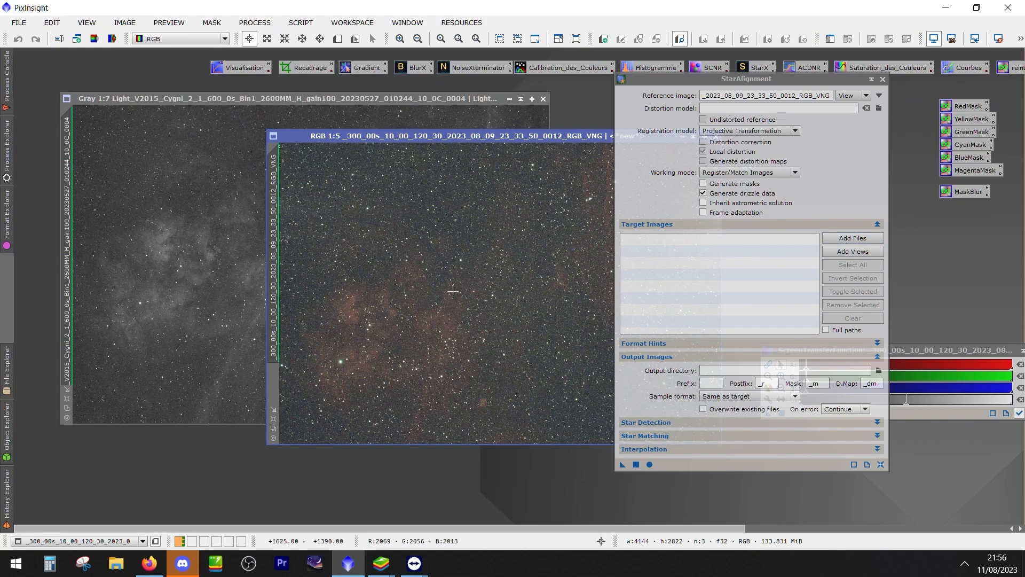
Register the Cygni light frame 0004 to the RGB_VNG reference with StarAlignment and auto-stretch the registered result
left_click_drag(623, 465, 155, 237)
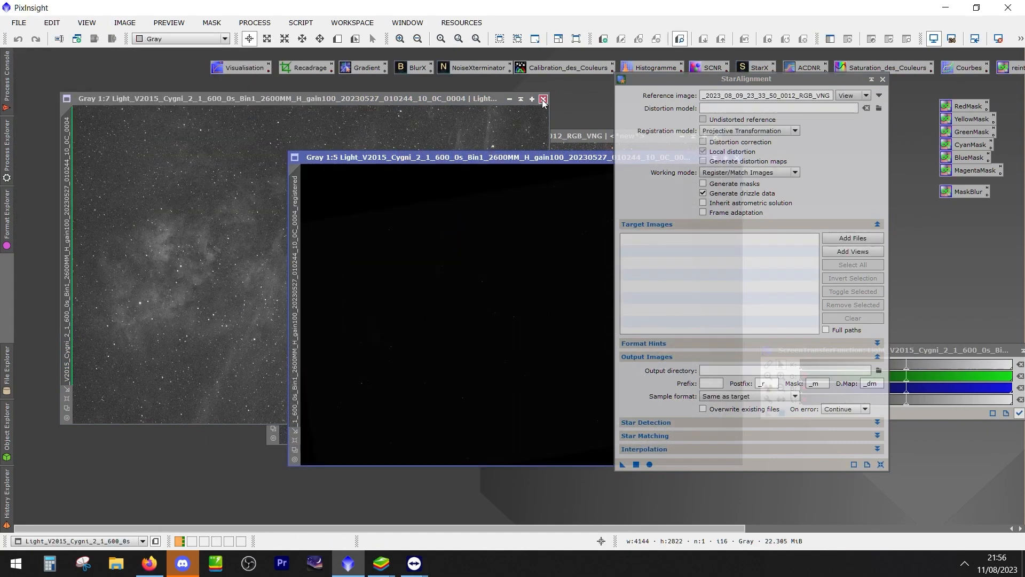
left_click_drag(553, 161, 293, 121)
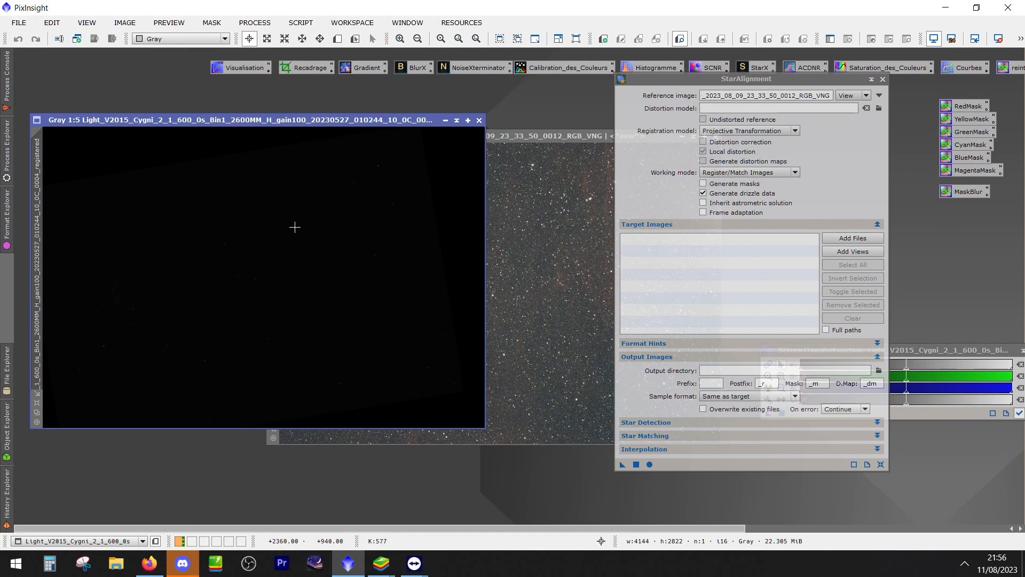
left_click_drag(304, 122, 351, 100)
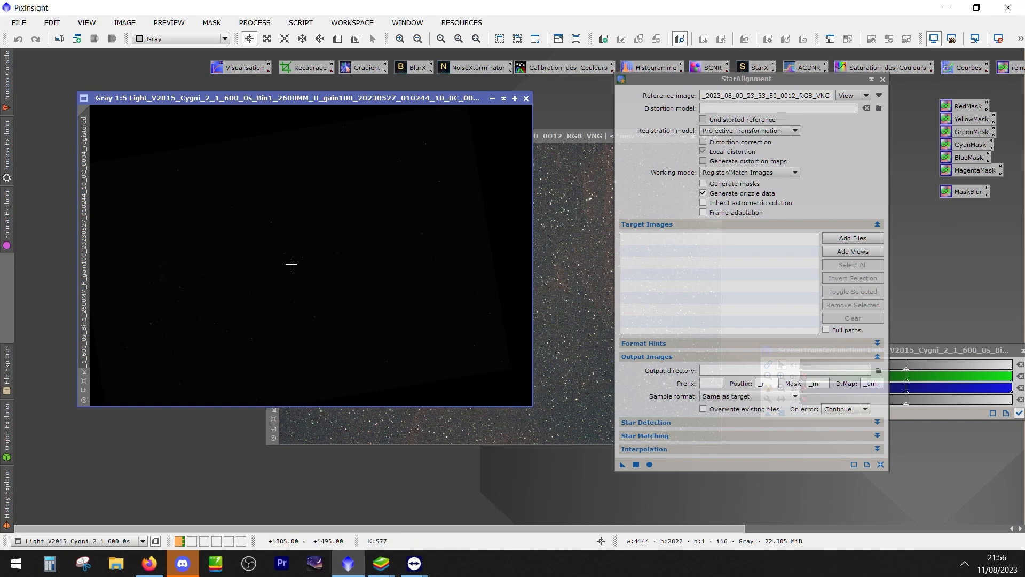
key("ctrl+a")
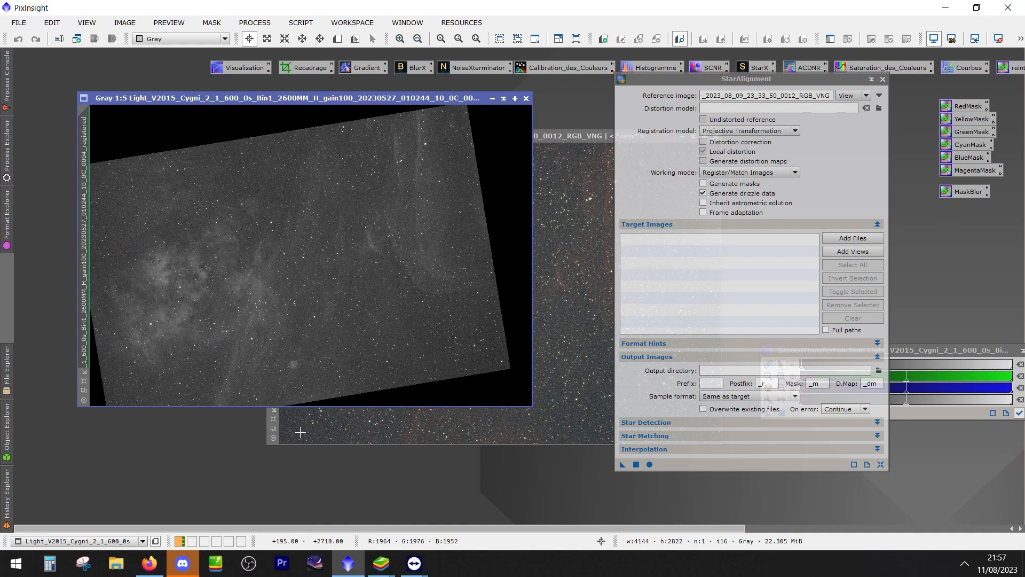
Make room for the registered Cygni frame and show it whole at 1:6 to examine its rotation and black borders
left_click_drag(370, 97, 345, 87)
left_click_drag(703, 78, 755, 93)
left_click_drag(472, 95, 548, 92)
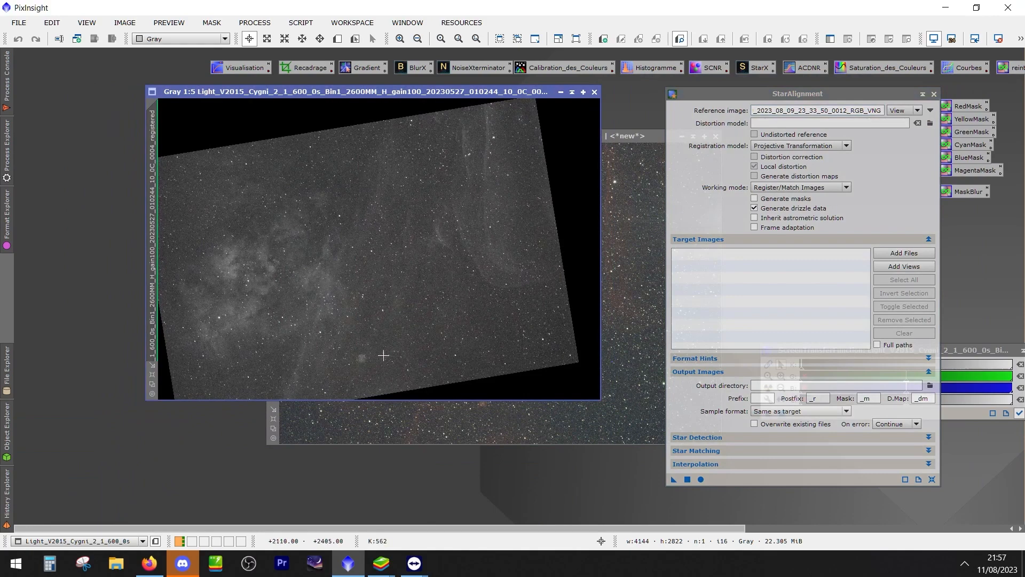
scroll(386, 354, "down", 1)
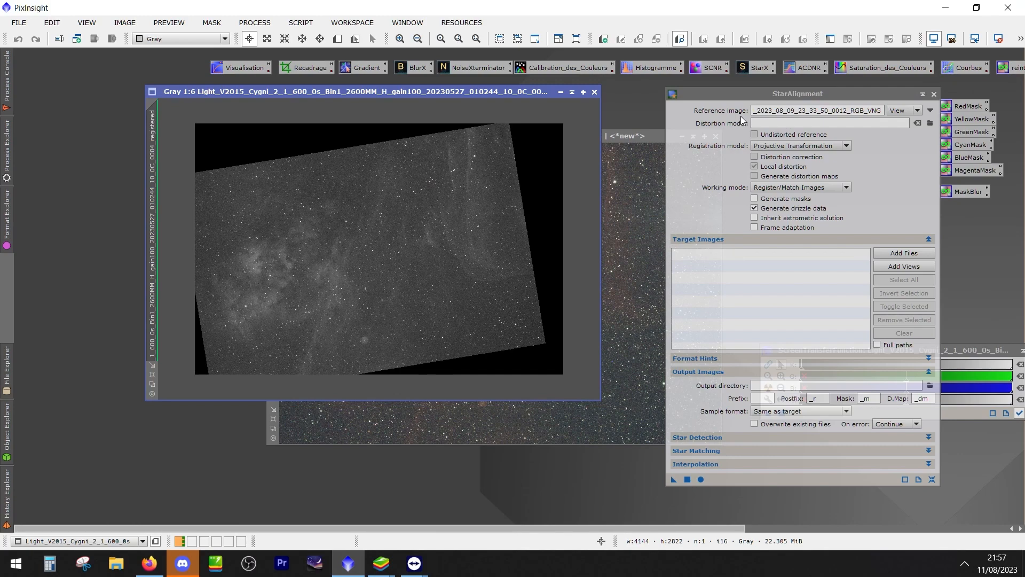
left_click_drag(753, 94, 770, 113)
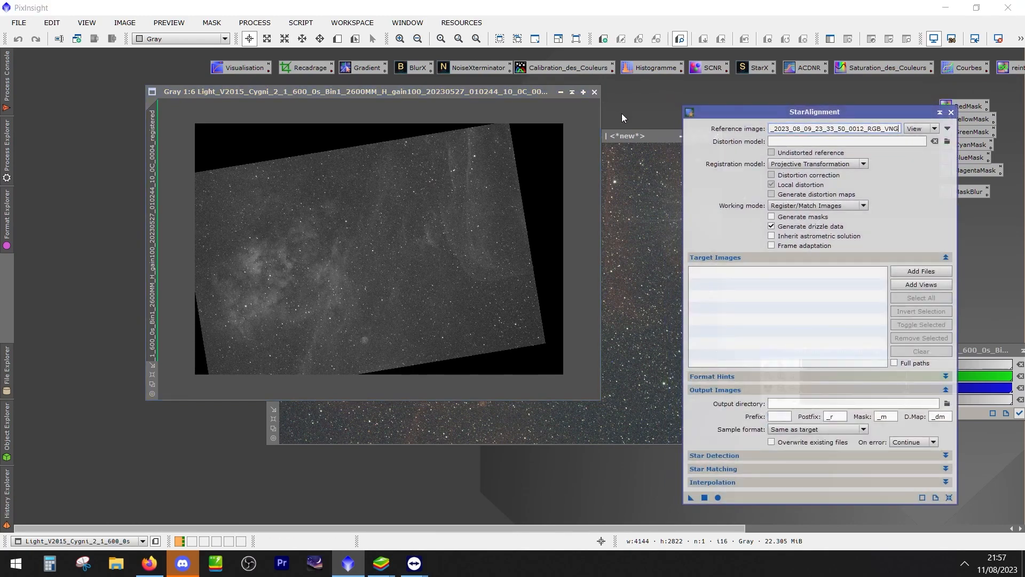
Bring the RGB_VNG image forward for comparison, close it, and reposition the registered Cygni frame
left_click_drag(642, 136, 491, 149)
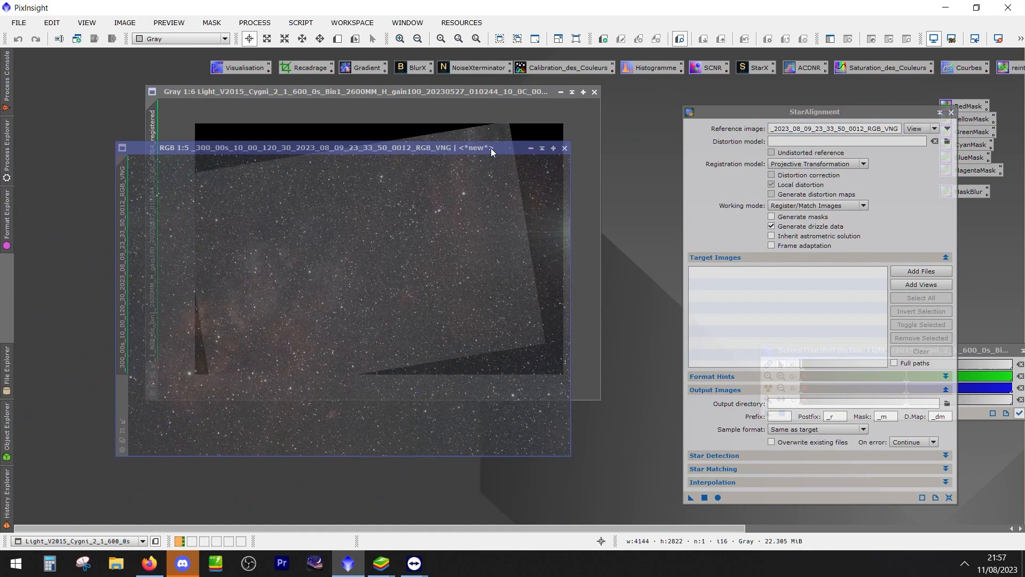
left_click(565, 148)
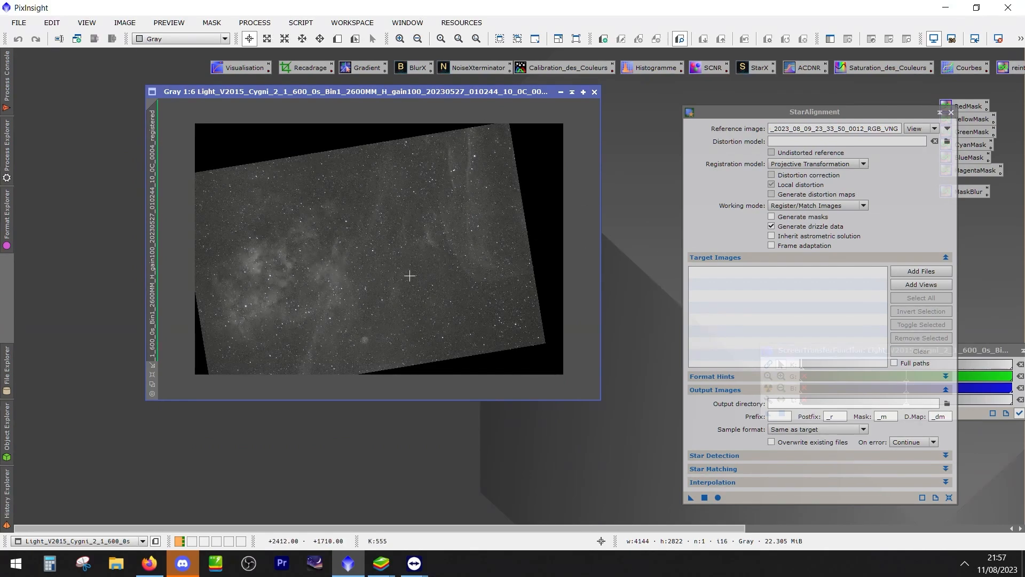
left_click_drag(442, 92, 503, 111)
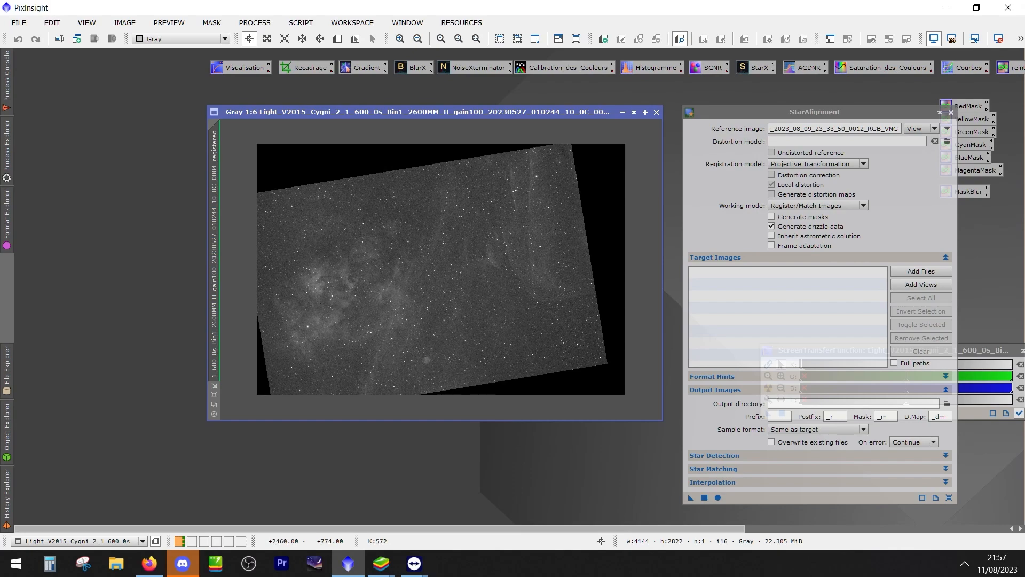
Open the M17 H light frame 0008 from "Lights 3 eme soirée H" in Astro, SESSIONS PAR DATES, 2023, M17, H, Lights on drive S:
left_click(22, 26)
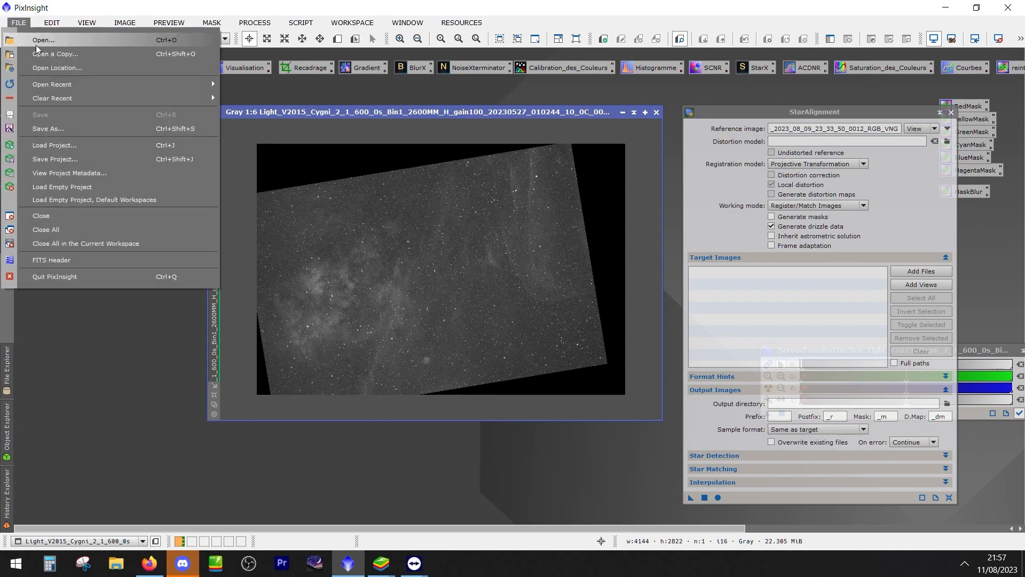
left_click(46, 40)
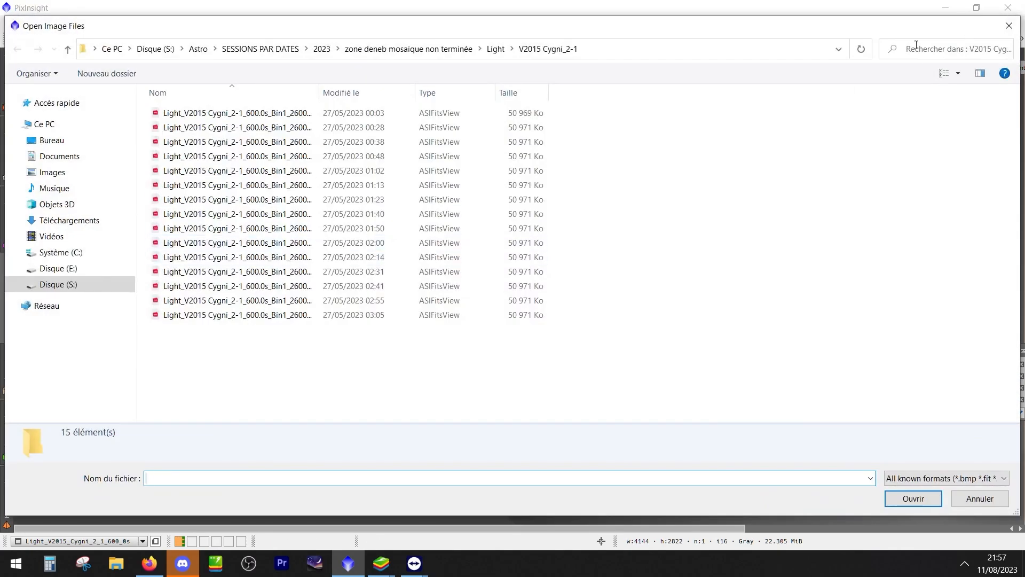
left_click(81, 281)
double_click(184, 126)
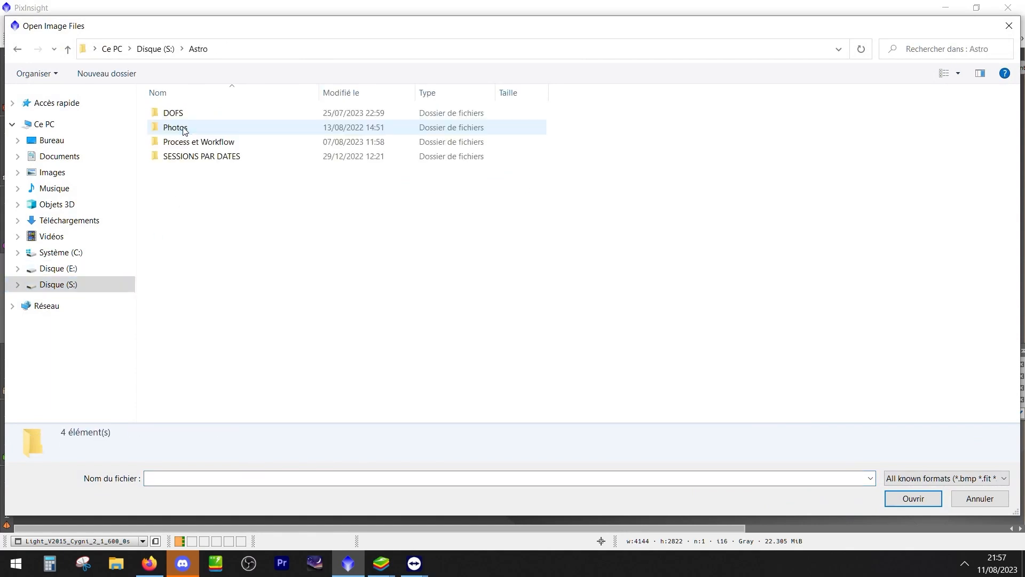
double_click(205, 157)
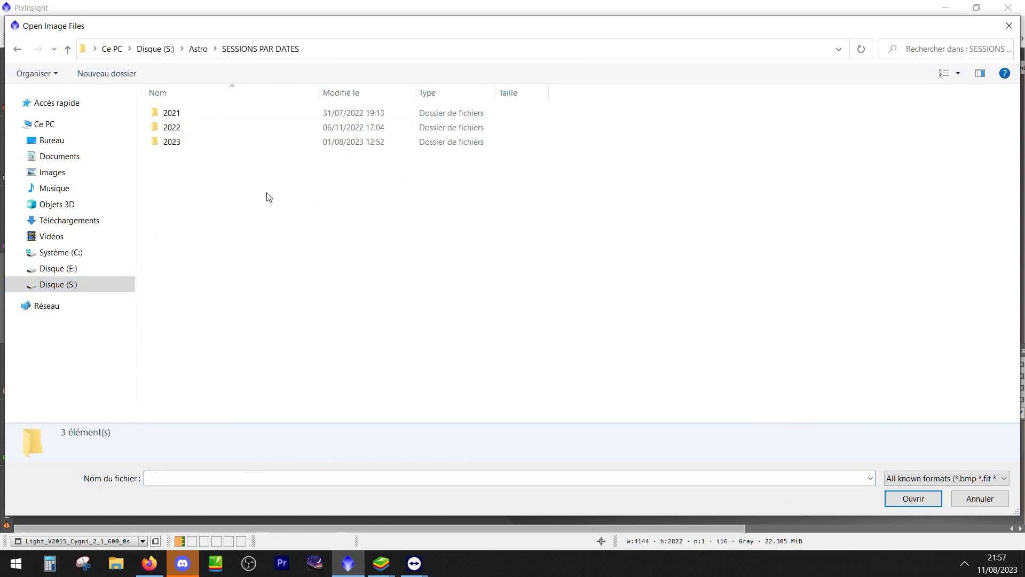
double_click(180, 143)
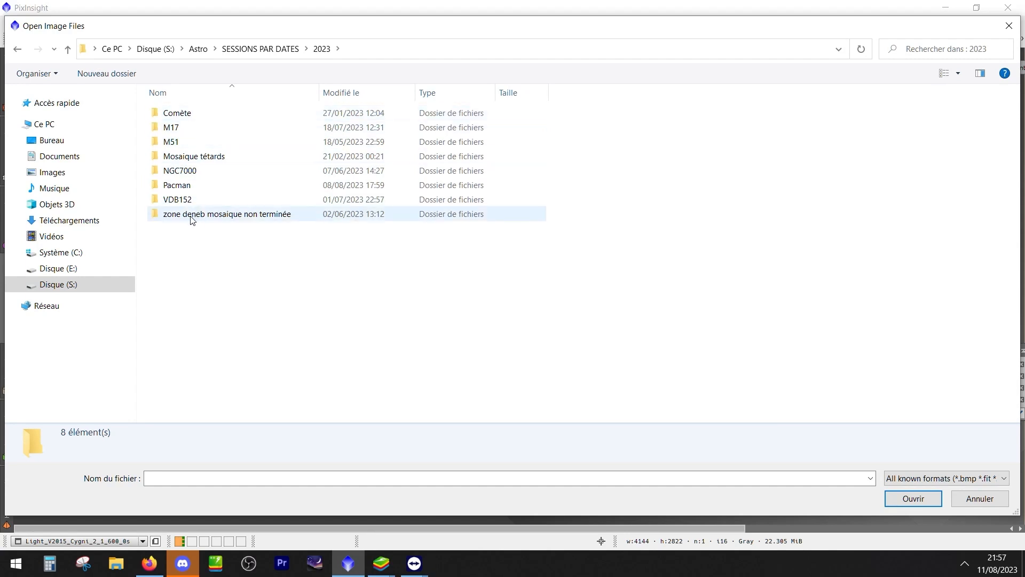
double_click(185, 129)
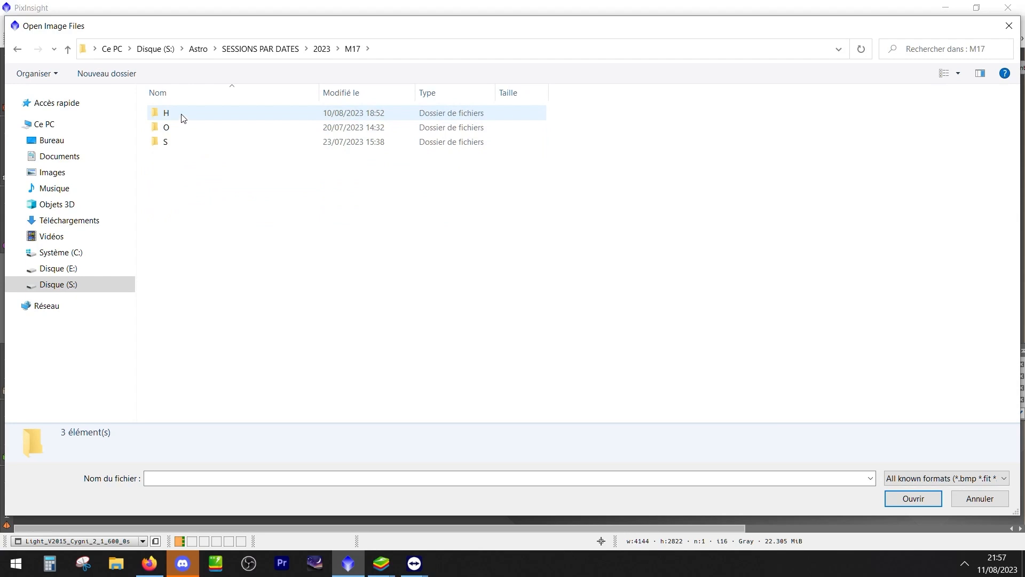
double_click(184, 118)
double_click(179, 130)
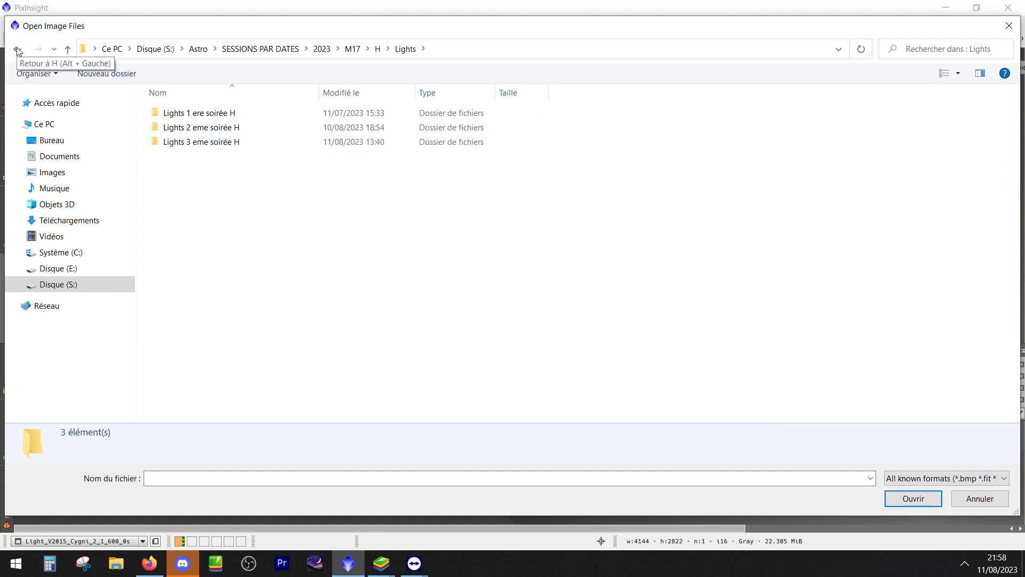
double_click(197, 142)
double_click(205, 216)
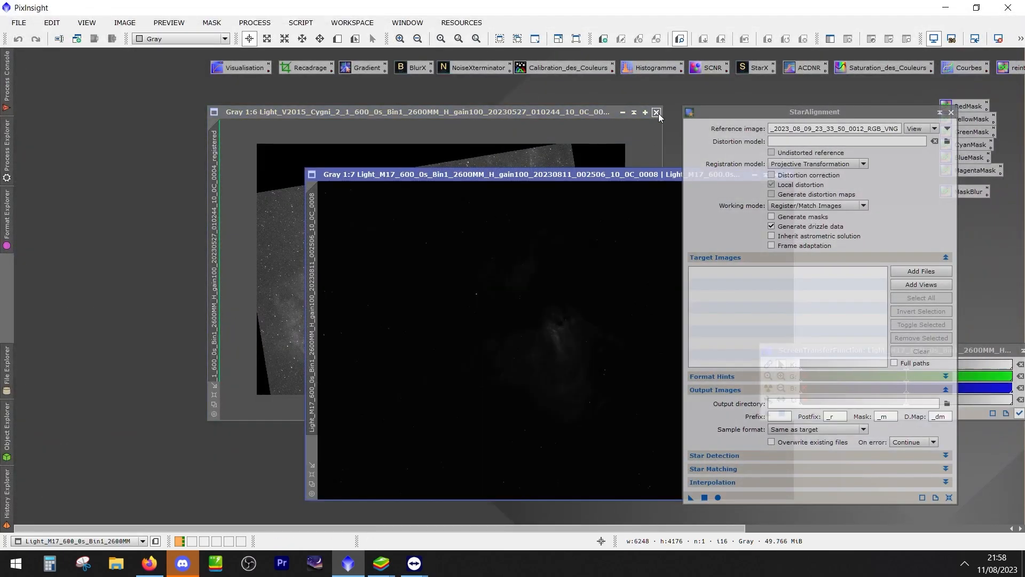
Close the registered Cygni frame, then reposition and auto-stretch the M17 light frame
left_click(657, 112)
left_click_drag(659, 172, 503, 135)
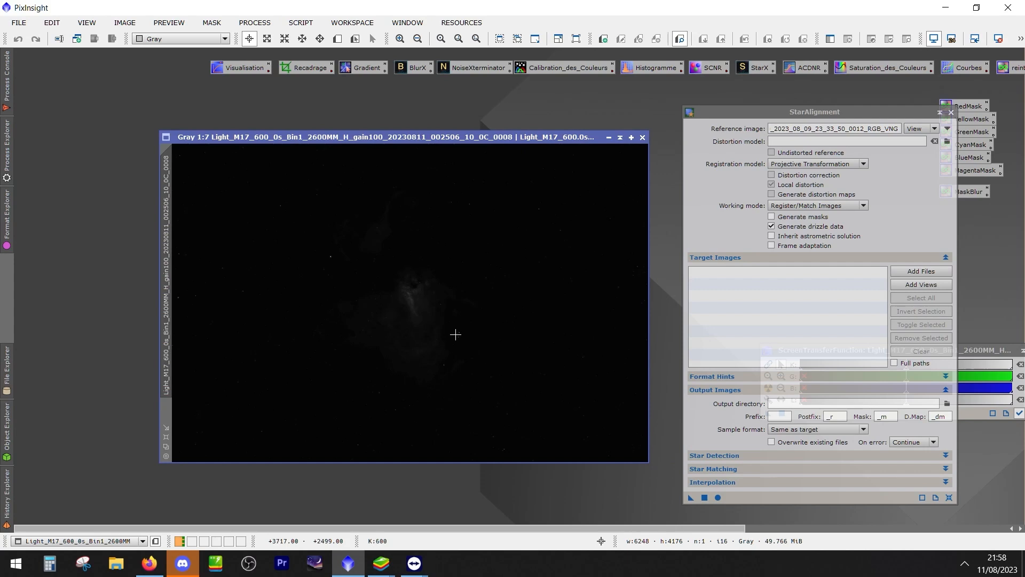
key("ctrl+a")
Open the M17 O light frame 0005 from the "Lights 3 eme soirée O" folder under M17, O, Lights
left_click(19, 23)
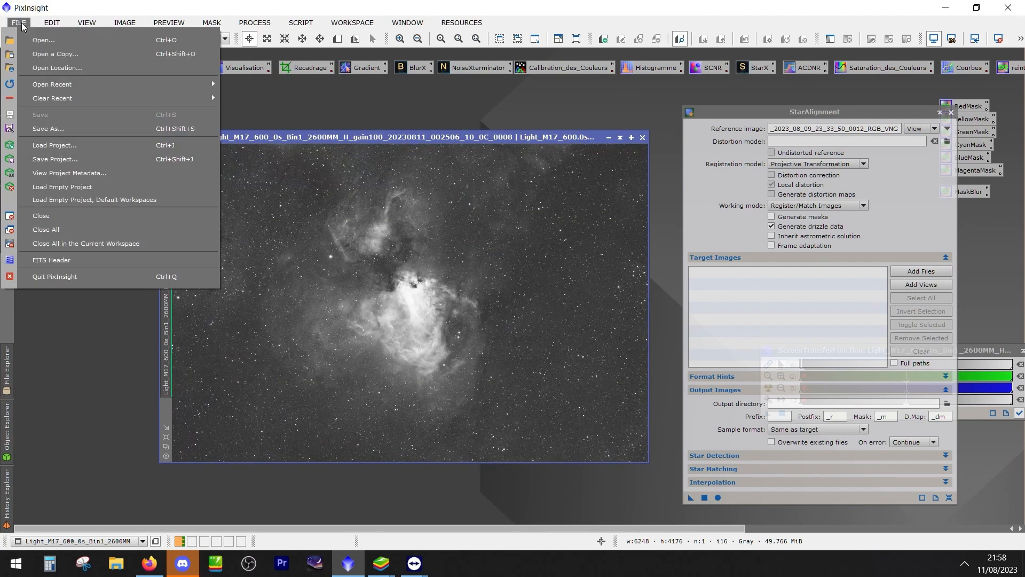
left_click(34, 40)
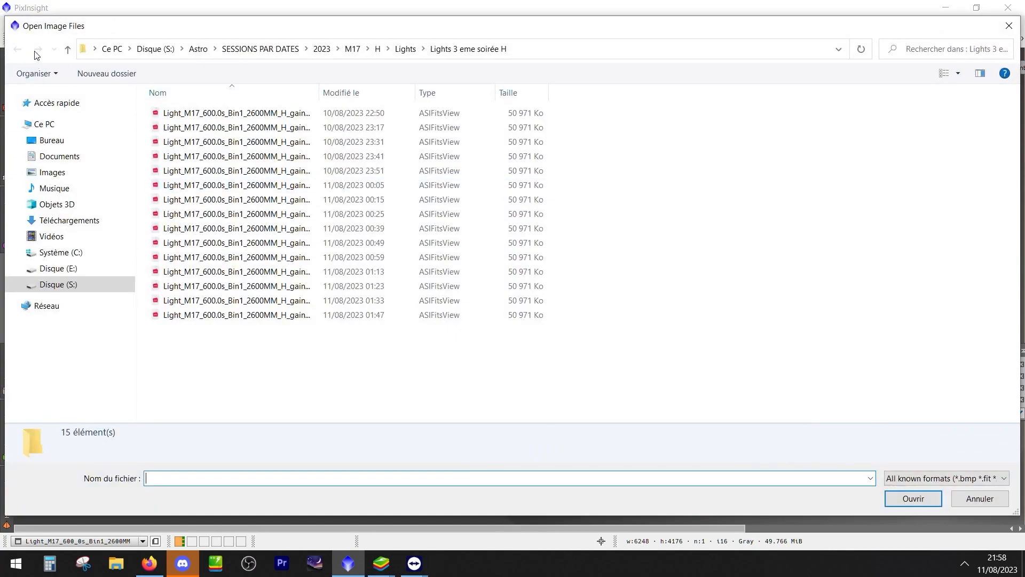
left_click(67, 50)
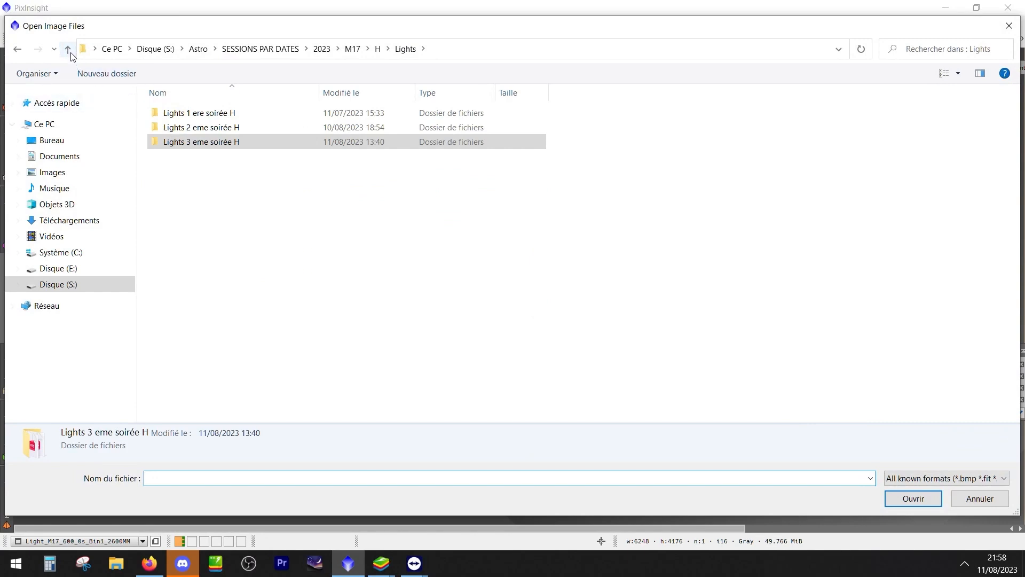
left_click(68, 50)
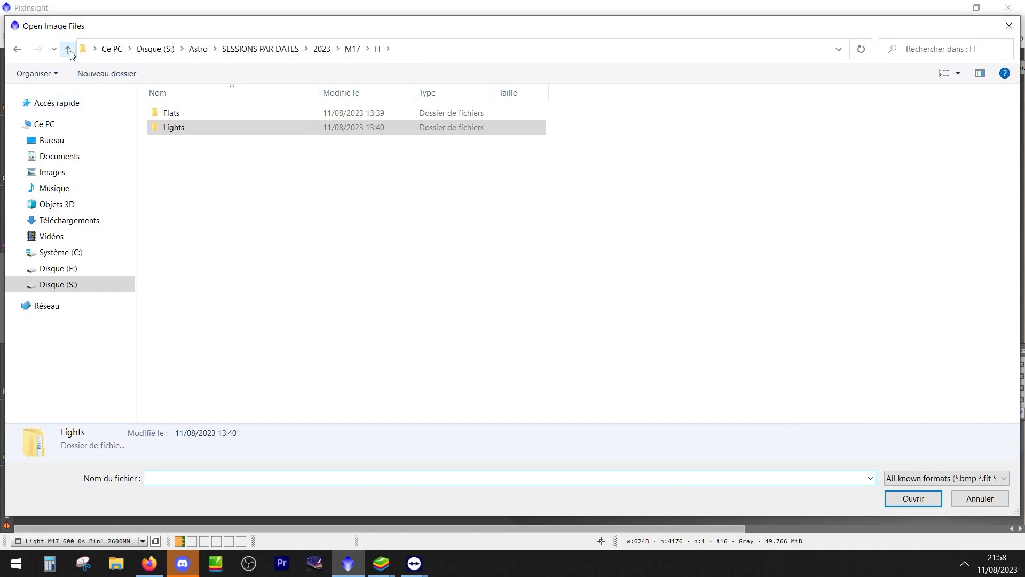
left_click(68, 49)
double_click(167, 128)
left_click(174, 132)
double_click(174, 132)
left_click(206, 142)
double_click(206, 142)
left_click(213, 187)
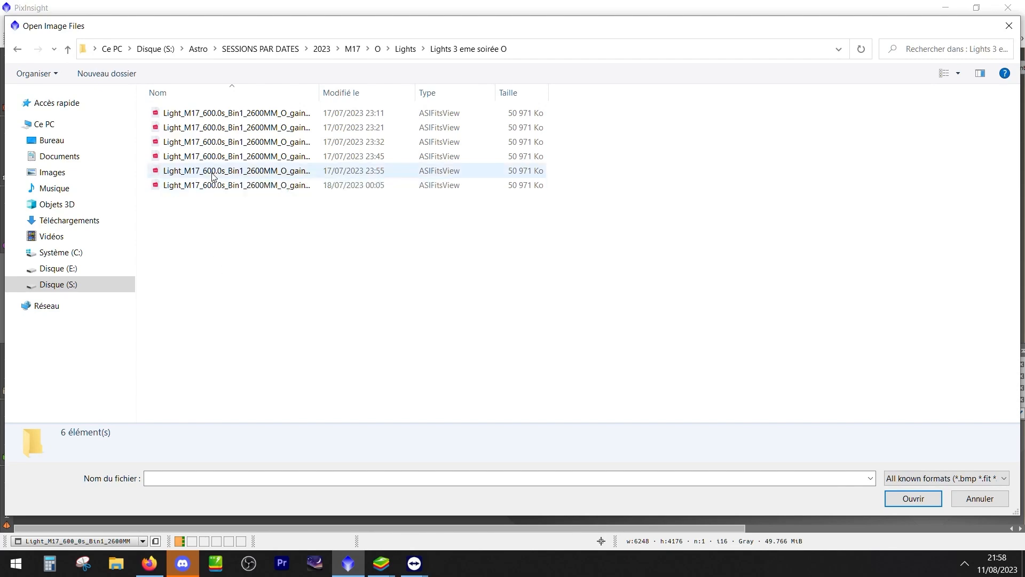
double_click(220, 172)
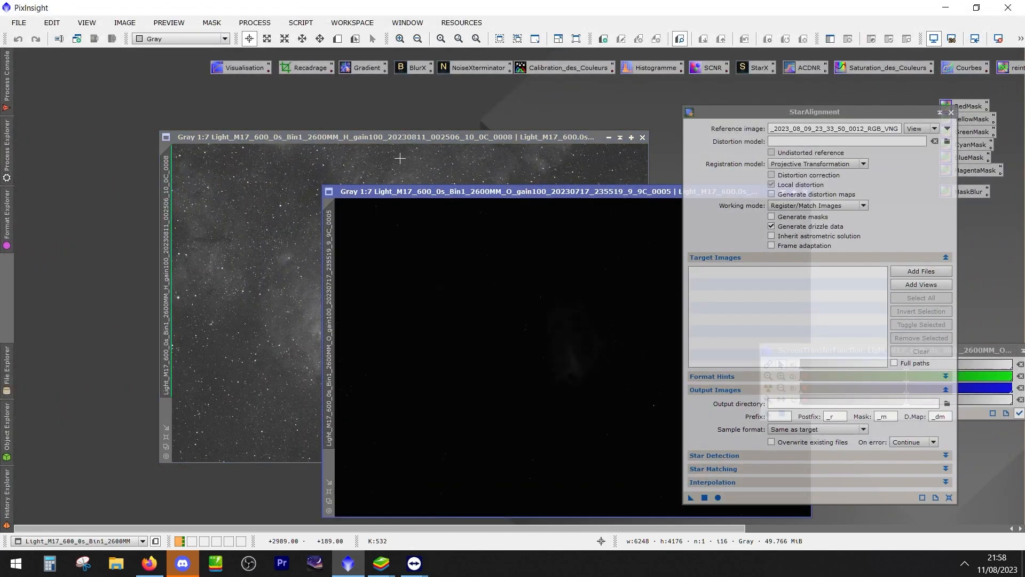
Auto-stretch the M17 O light frame and offset the O and H frame windows so both can be reached
left_click_drag(425, 191, 383, 112)
key("ctrl+a")
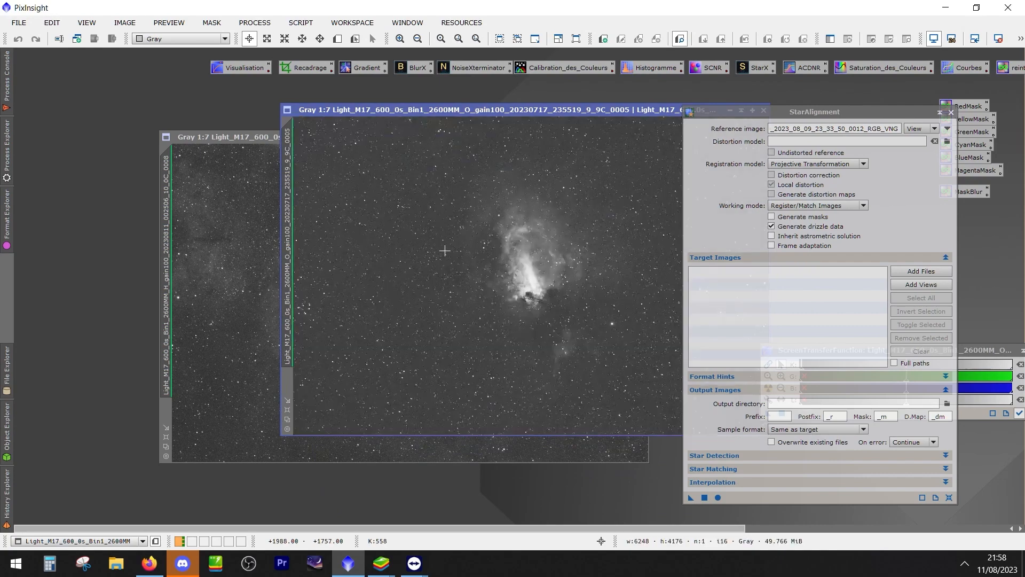
left_click(237, 139)
left_click_drag(237, 140, 198, 135)
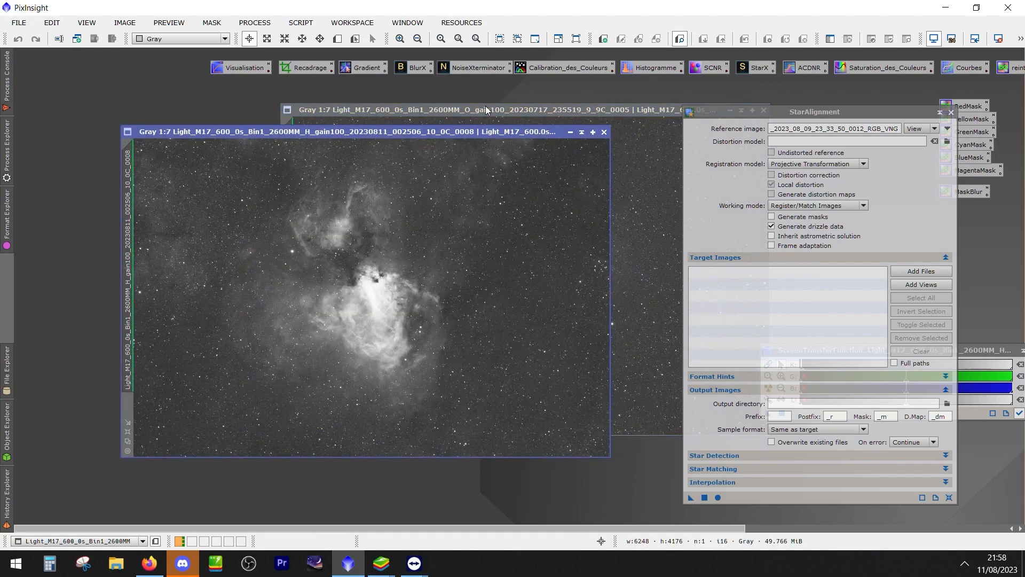
left_click_drag(486, 106, 453, 101)
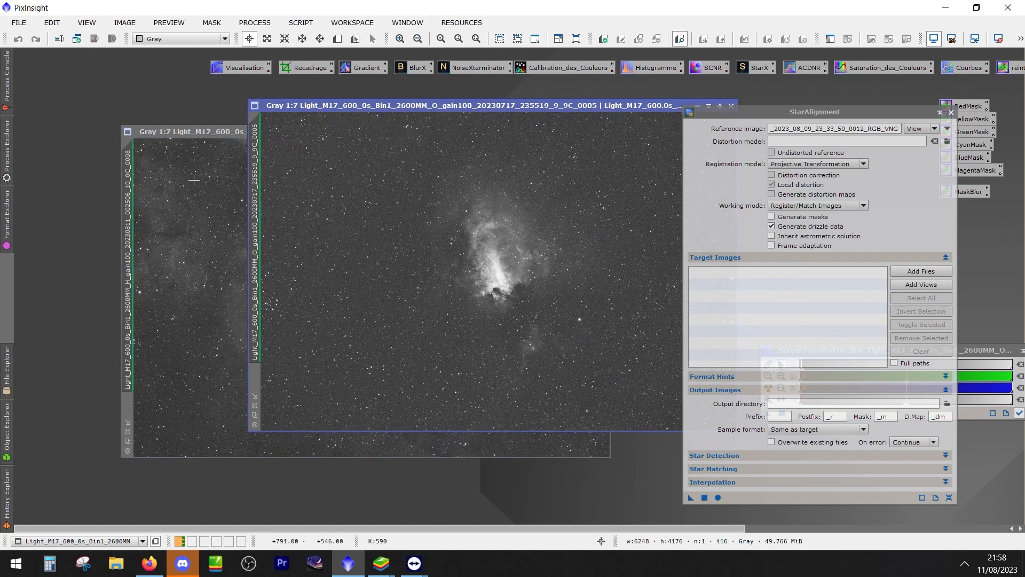
Open the M17 S light frame 0007 from the "Lights 3 eme soirée S" folder under M17, S, lights
left_click(21, 23)
left_click(43, 42)
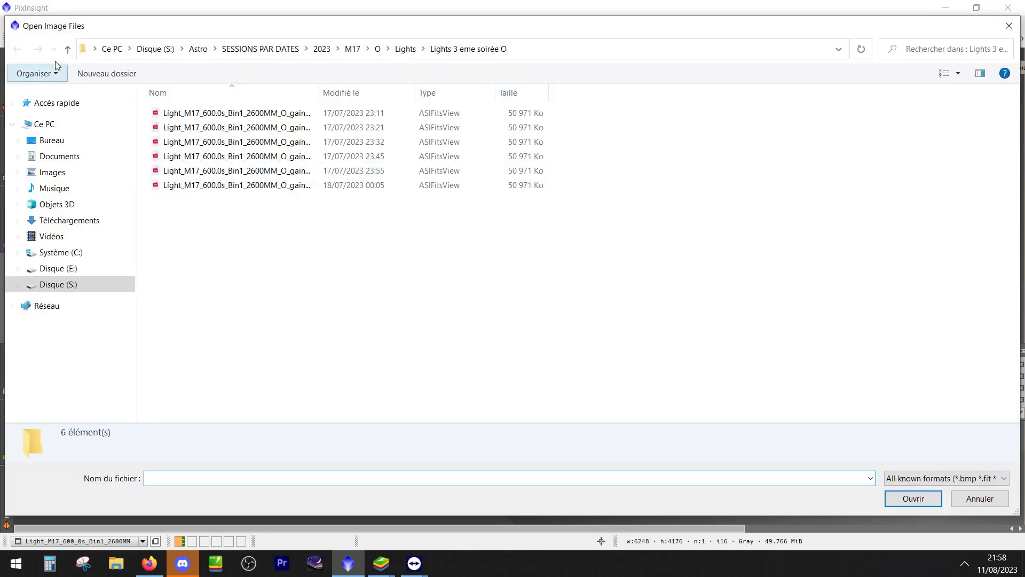
left_click(68, 49)
left_click(69, 50)
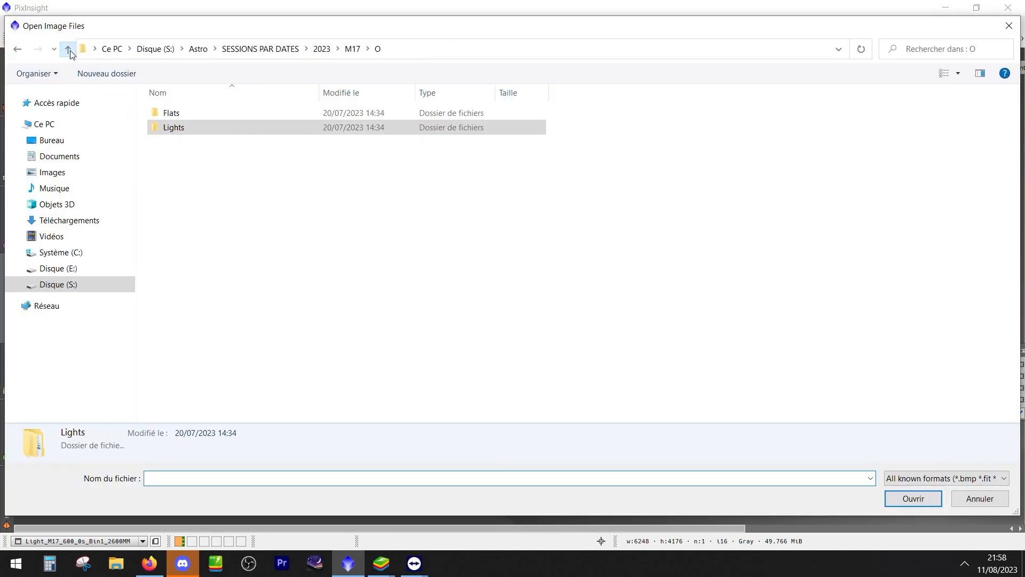
left_click(69, 50)
double_click(172, 141)
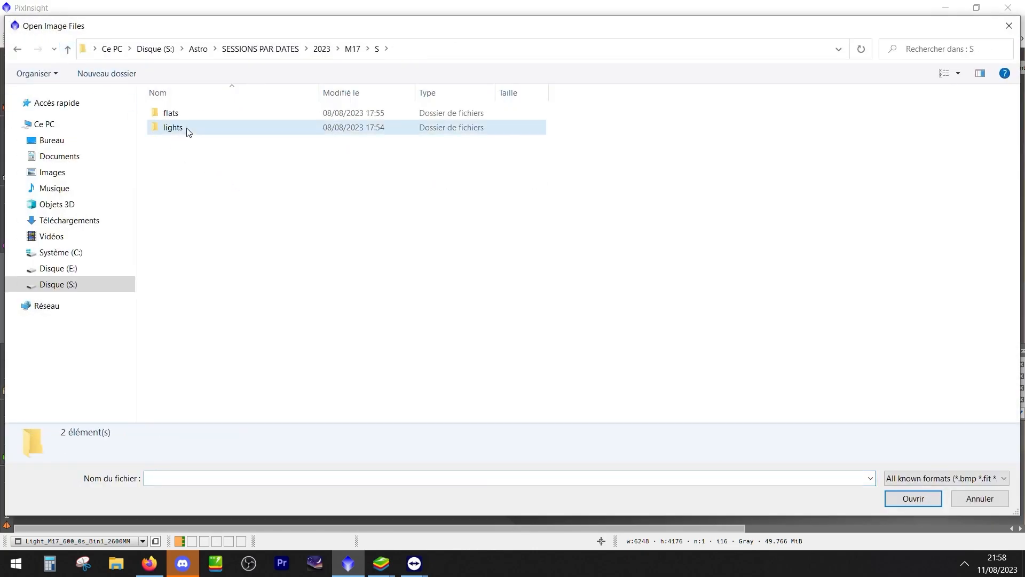
double_click(187, 128)
double_click(199, 143)
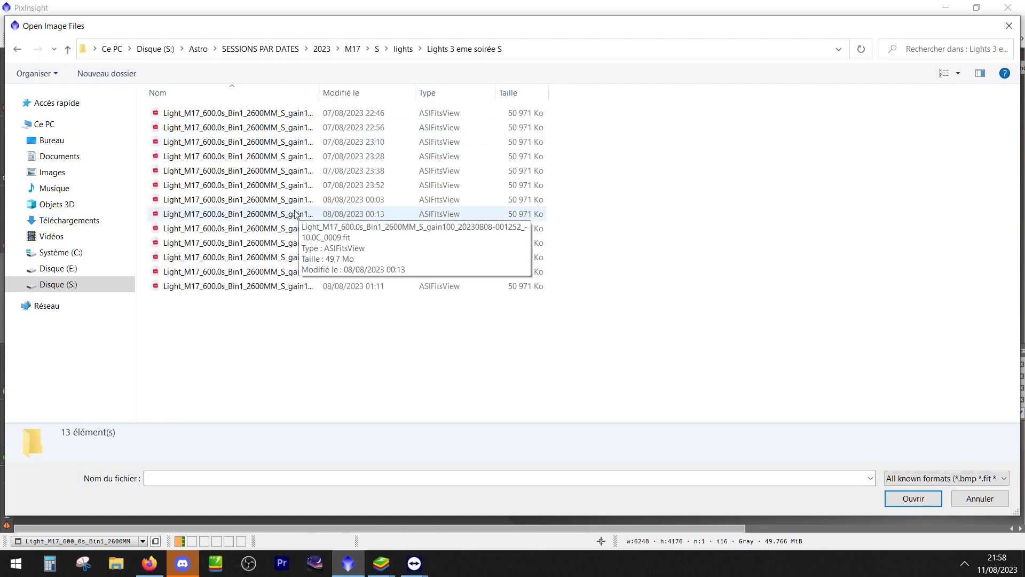
double_click(240, 185)
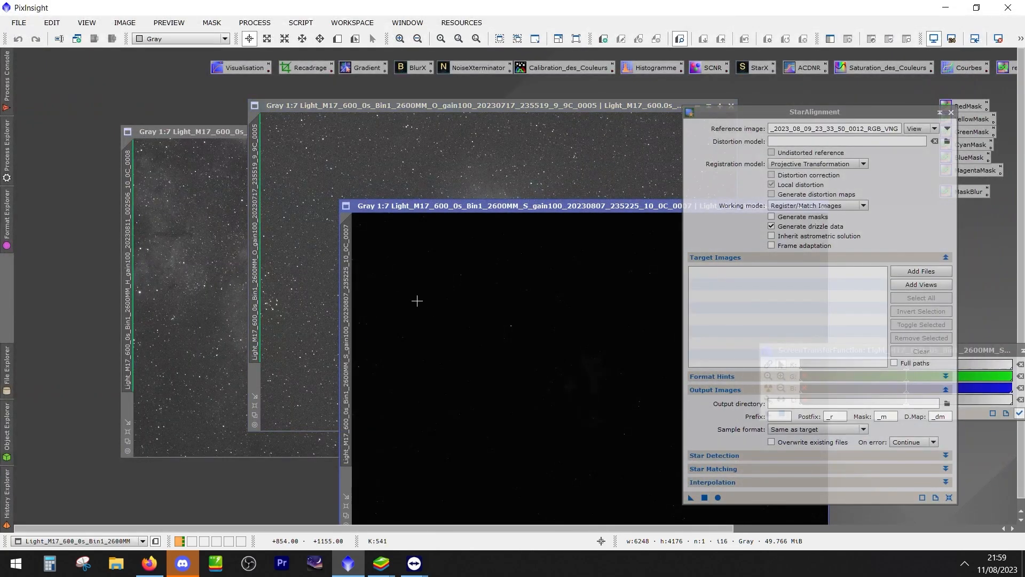
Close StarAlignment, move ScreenTransferFunction aside, and stack the auto-stretched S frame and the H frame over the O frame
left_click(951, 112)
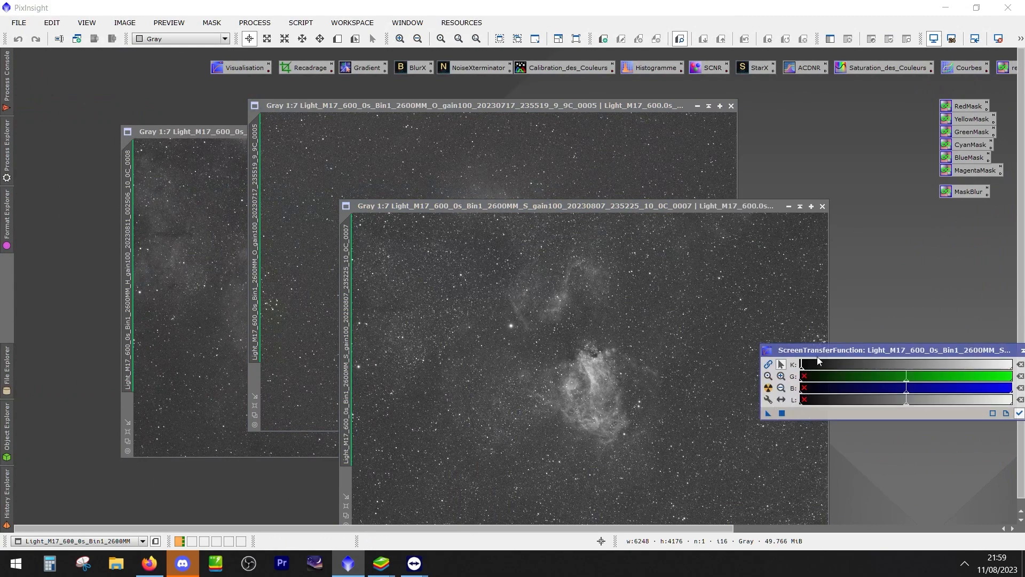
left_click_drag(846, 353, 924, 346)
left_click_drag(607, 202, 514, 106)
left_click_drag(225, 133, 351, 107)
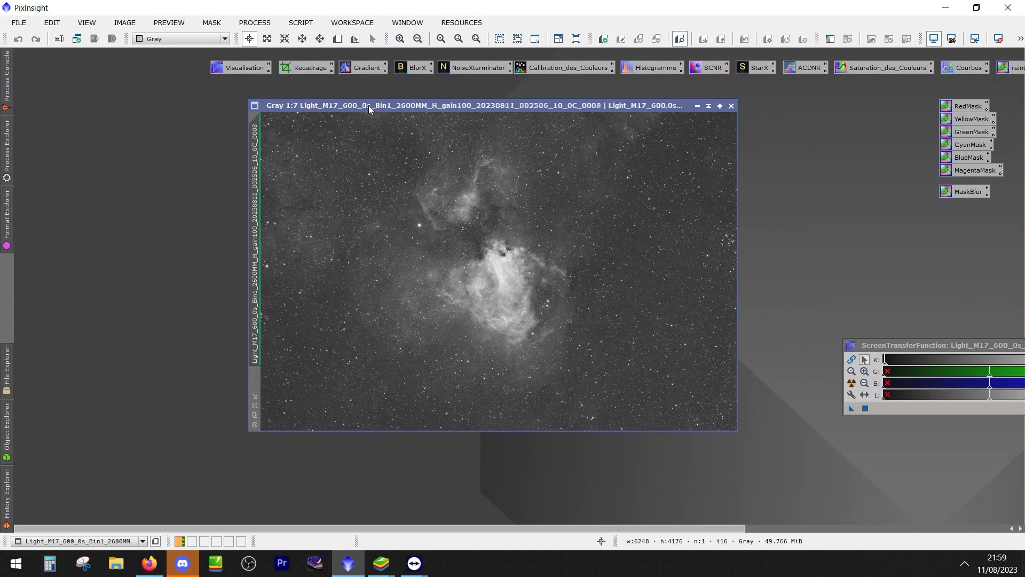
Examine the nebula and stars of the M17 H frame at zoom levels up to 1:1, ending back at 1:7
scroll(311, 383, "up", 4)
scroll(311, 383, "up", 1)
left_click_drag(311, 383, 485, 344)
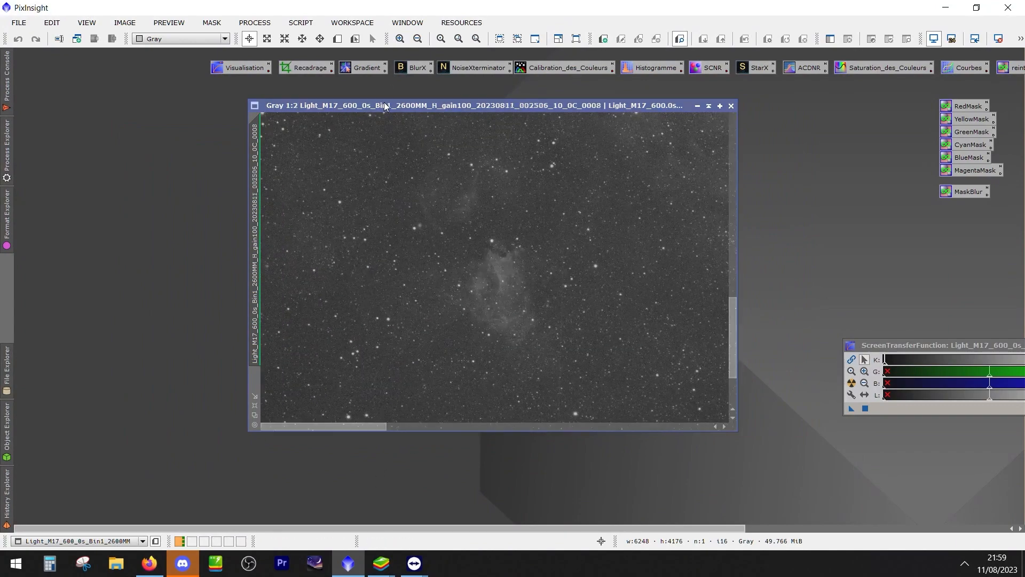
scroll(510, 299, "down", 5)
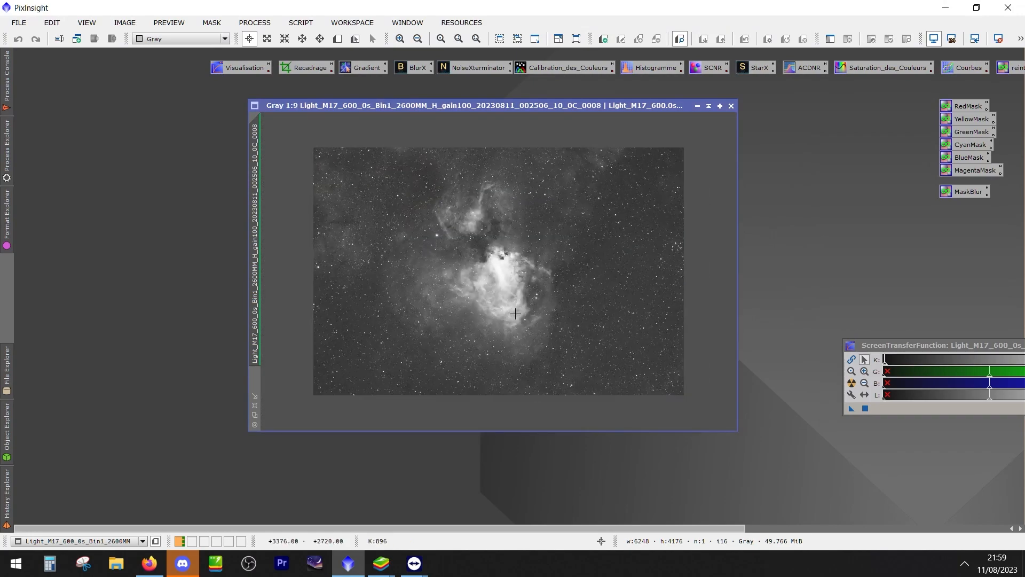
scroll(515, 314, "up", 1)
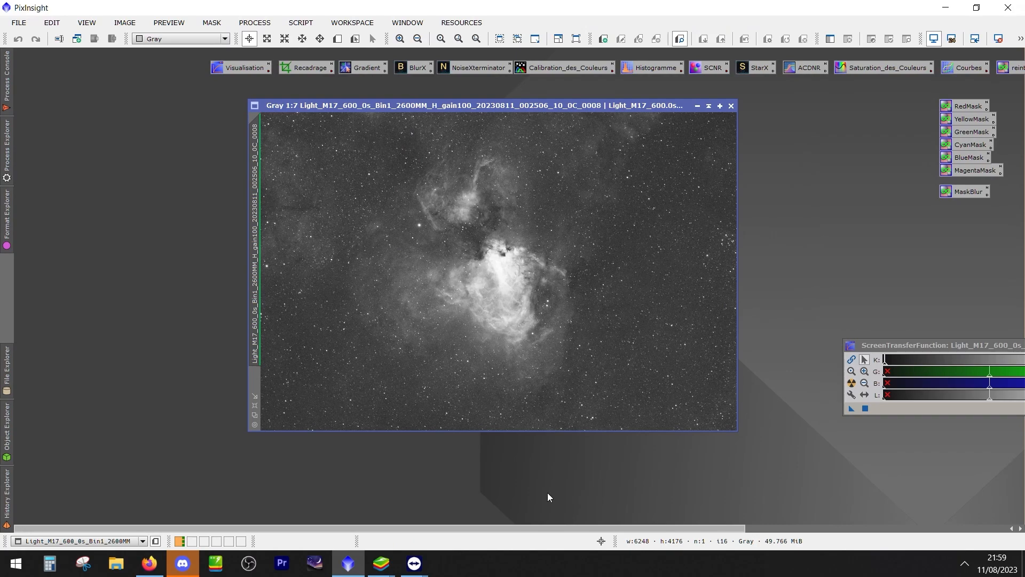
scroll(313, 396, "up", 4)
left_click_drag(473, 353, 633, 182)
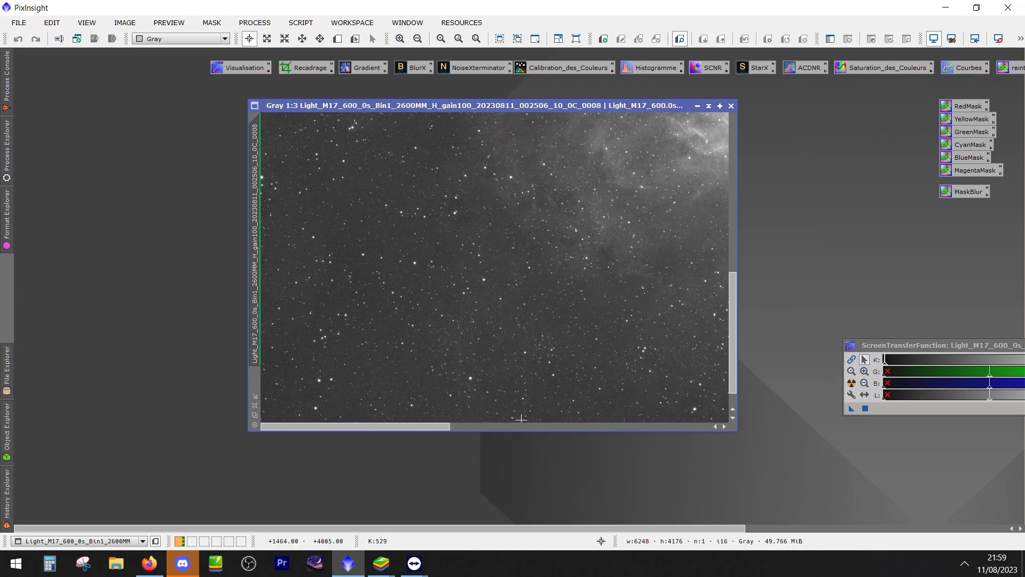
scroll(472, 373, "up", 2)
scroll(471, 372, "up", 1)
scroll(425, 362, "down", 1)
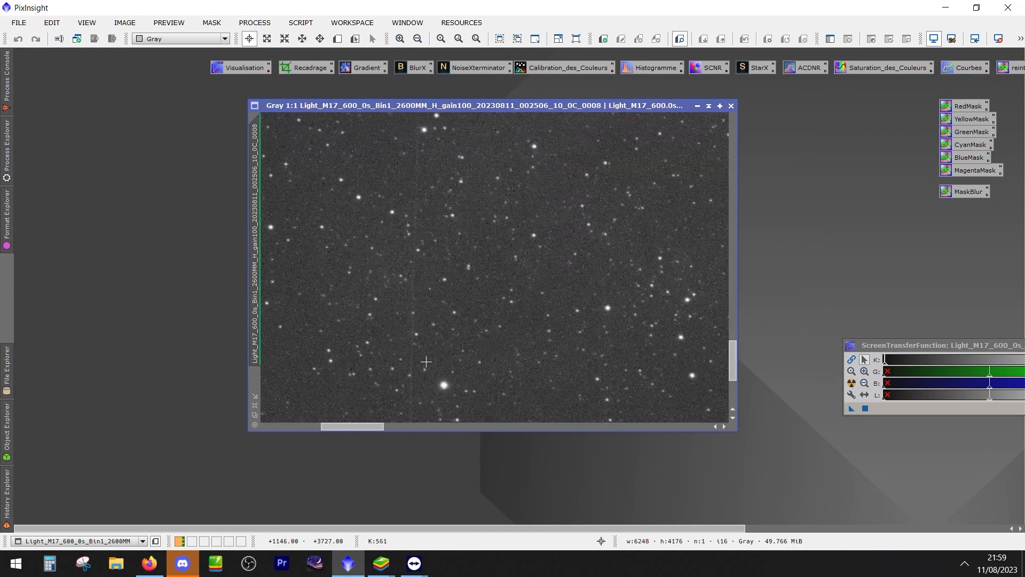
scroll(429, 362, "down", 4)
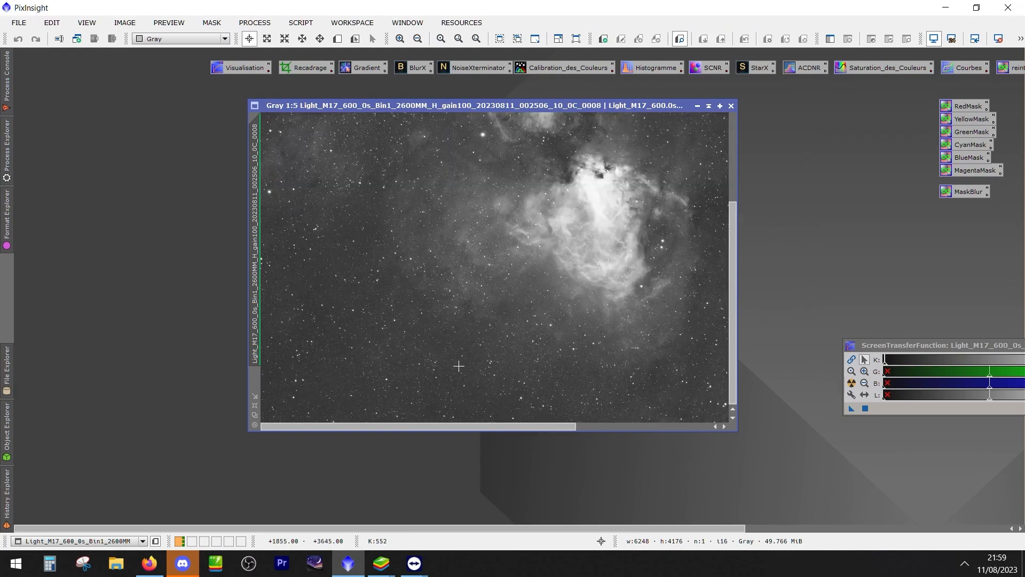
scroll(459, 366, "down", 2)
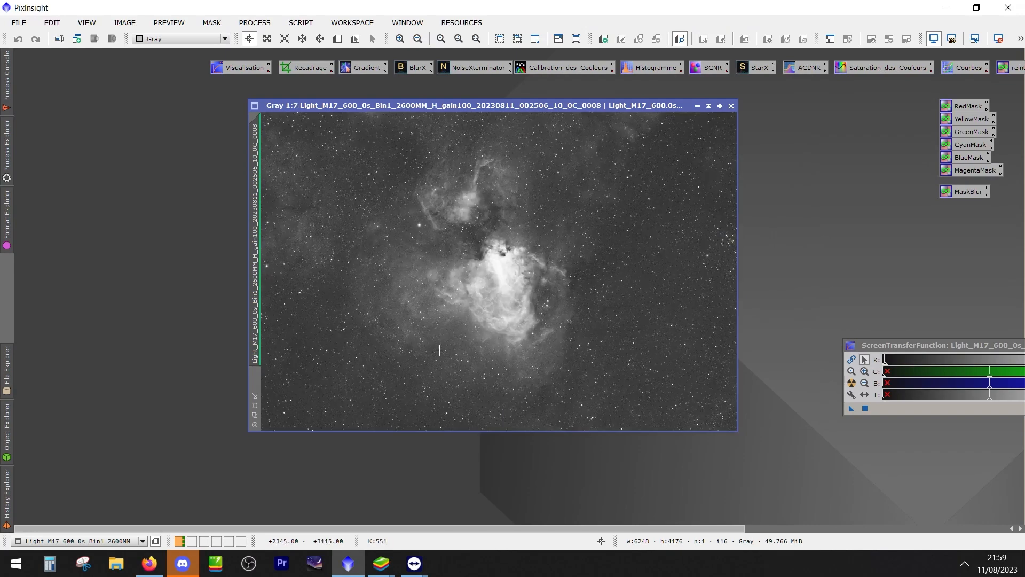
Spread the H, S and O frame windows apart for comparison, with the H frame in front and ScreenTransferFunction out of the way
left_click_drag(422, 105, 209, 144)
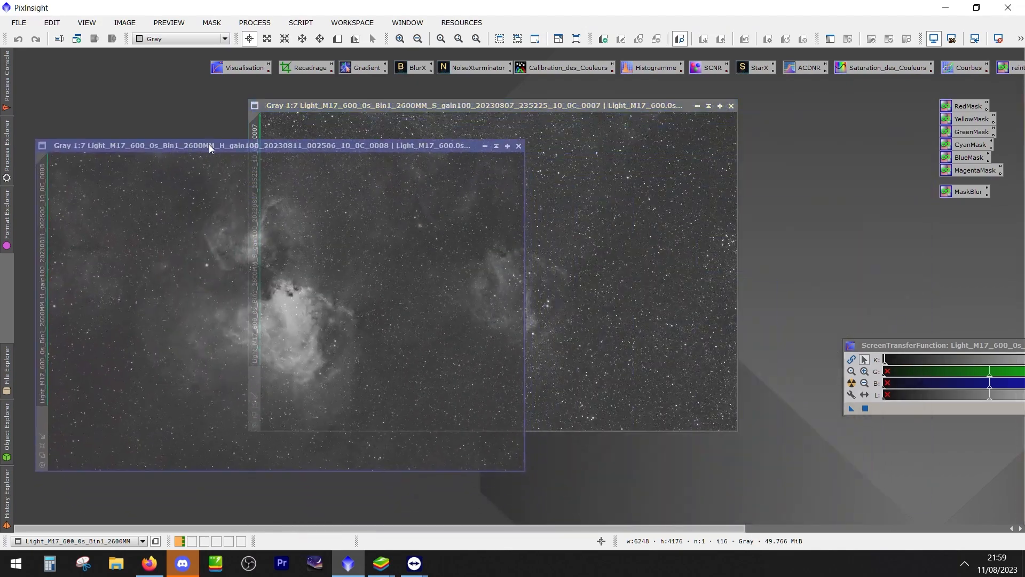
left_click_drag(433, 108, 666, 100)
left_click_drag(924, 348, 895, 465)
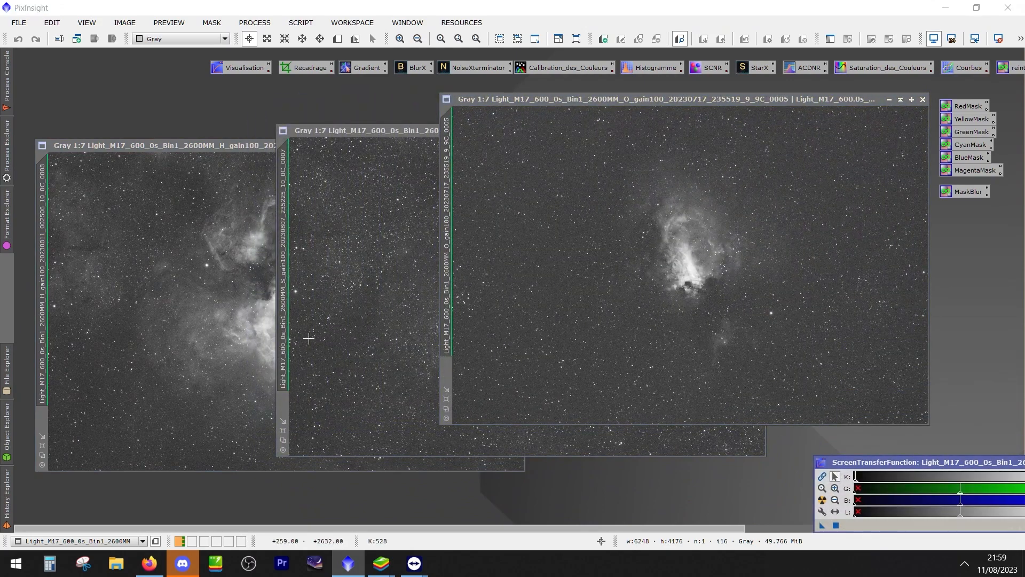
left_click_drag(253, 146, 306, 182)
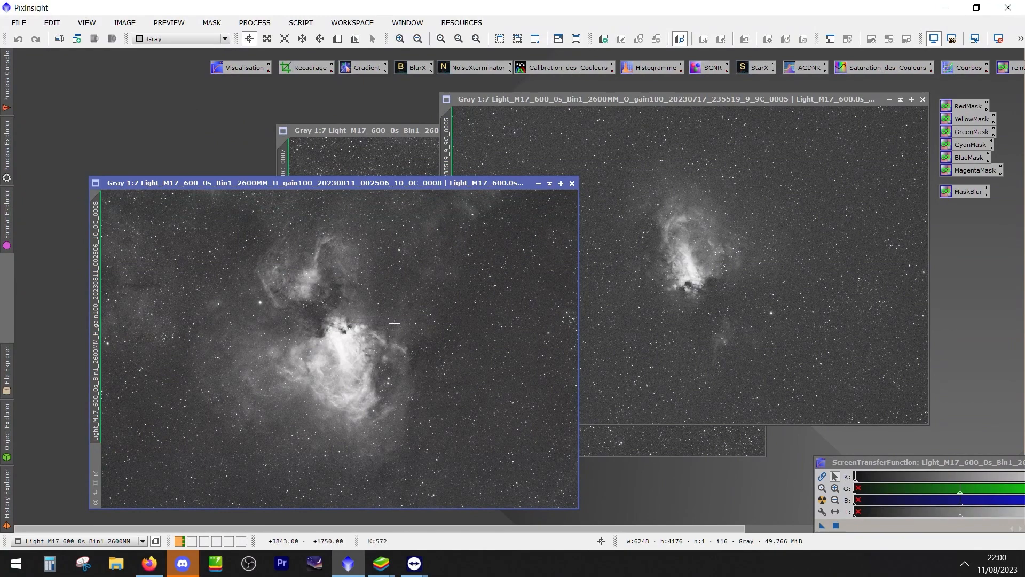
scroll(470, 342, "up", 2)
scroll(447, 378, "down", 2)
left_click_drag(406, 184, 419, 153)
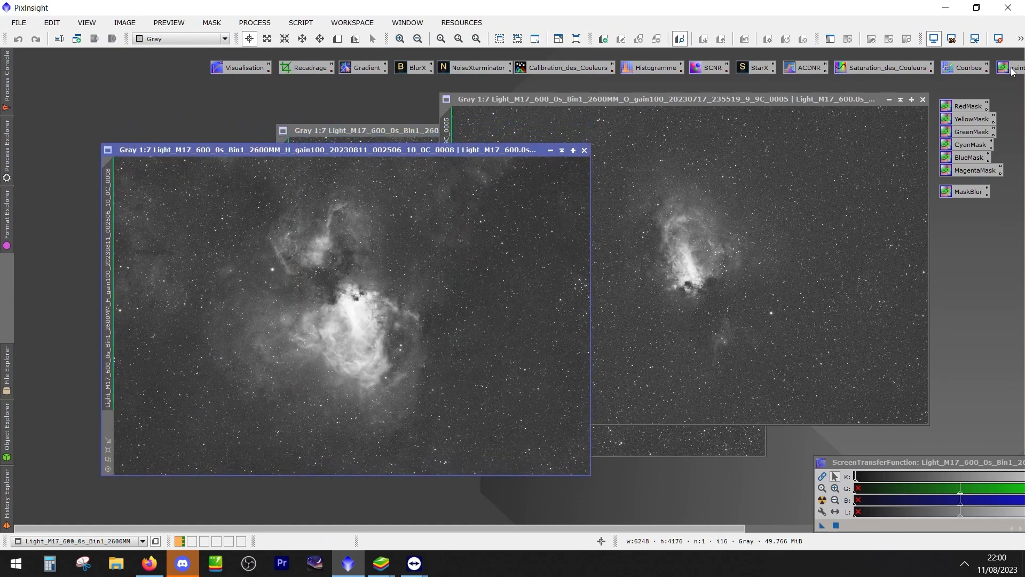
Open StarAlignment and place its window beside the M17 H frame
left_click(255, 22)
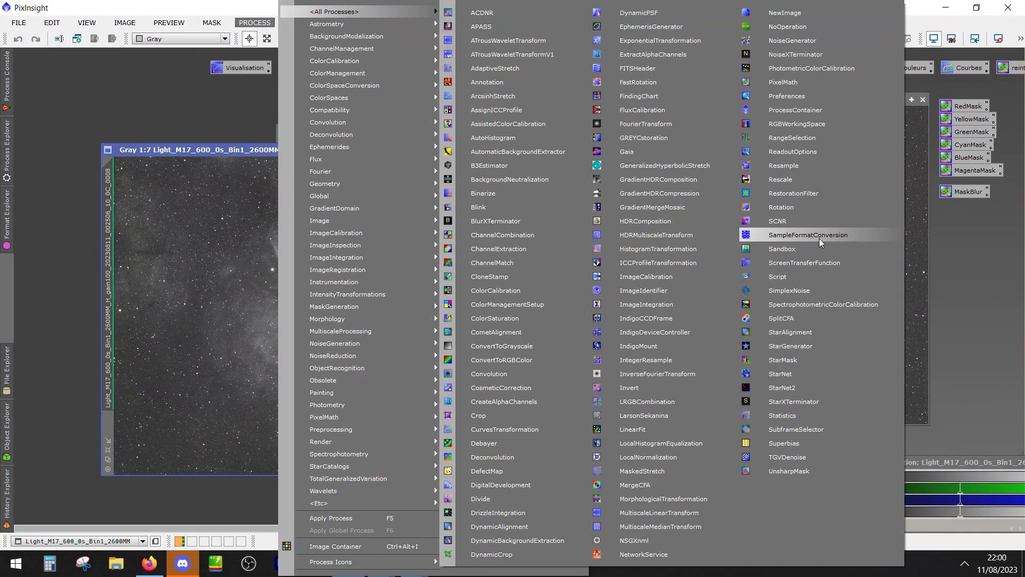
left_click(811, 332)
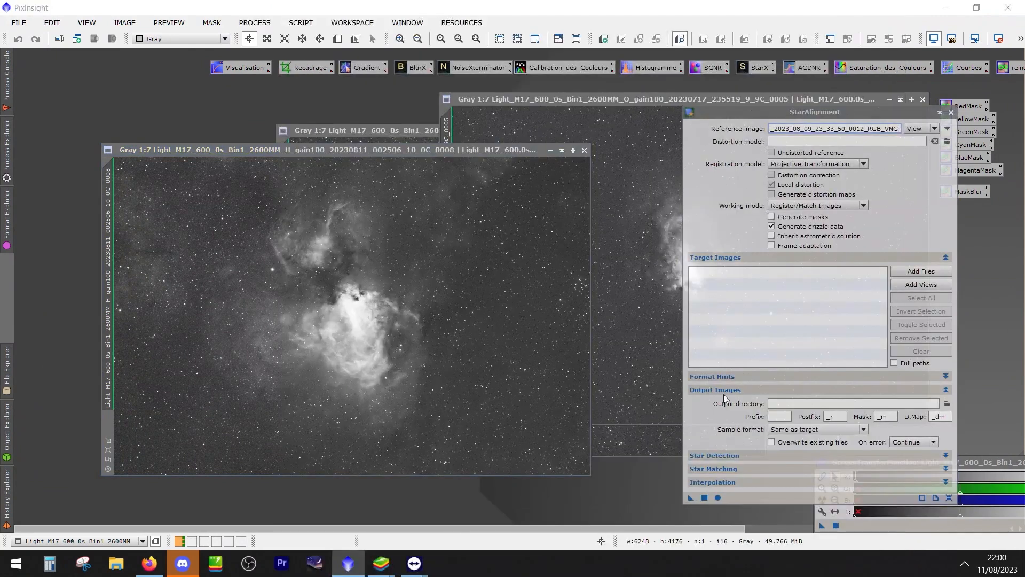
left_click_drag(825, 112, 835, 91)
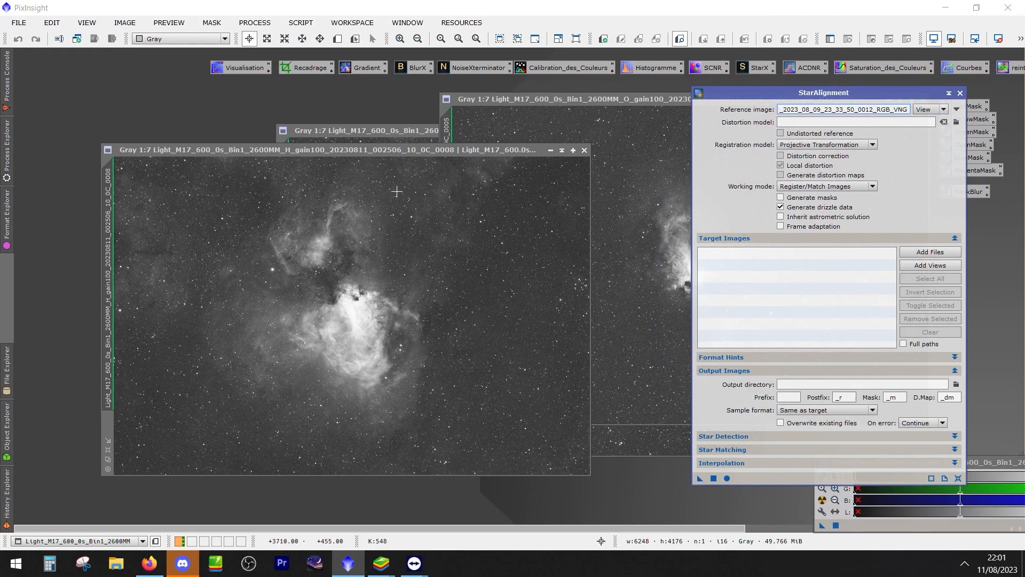
left_click_drag(360, 149, 359, 154)
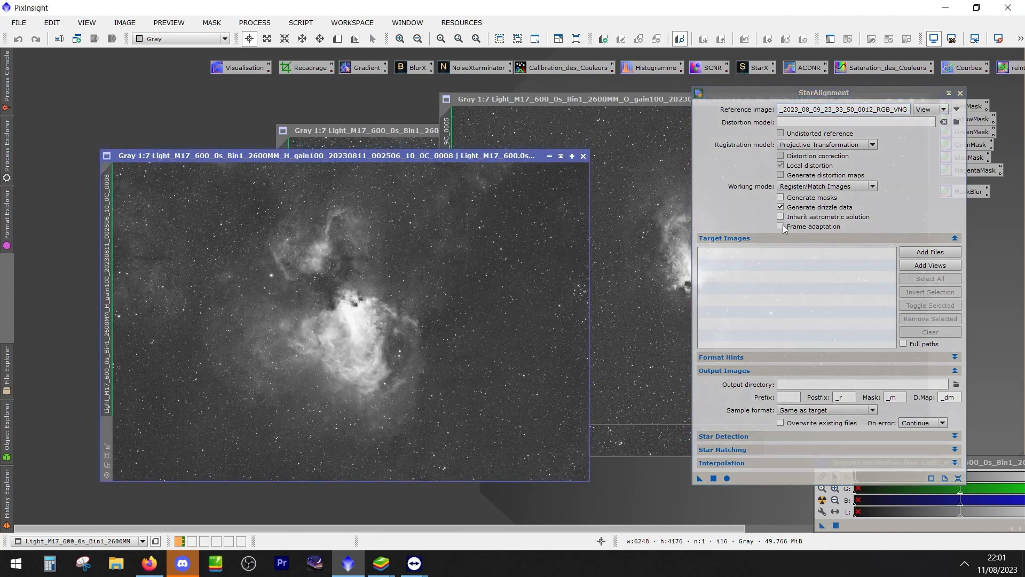
Choose the M17 H frame 0008 view as the StarAlignment reference image and set the process window aside
left_click(958, 111)
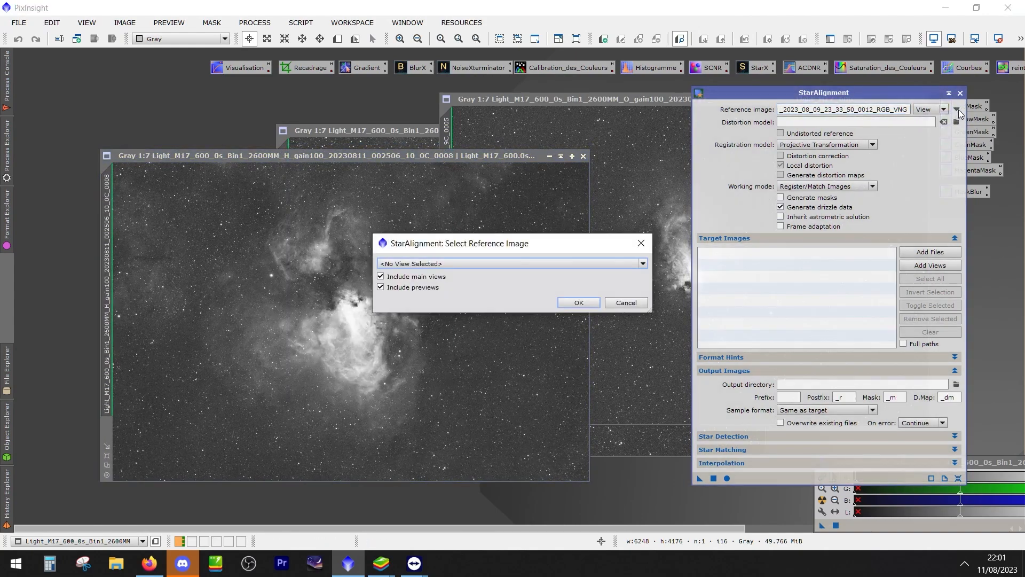
left_click_drag(495, 247, 545, 442)
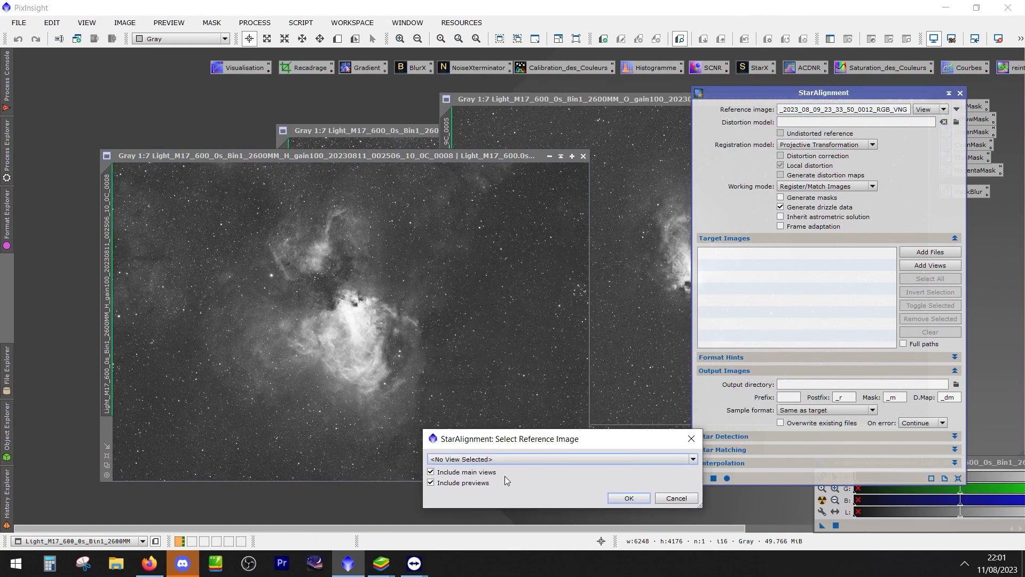
left_click(507, 460)
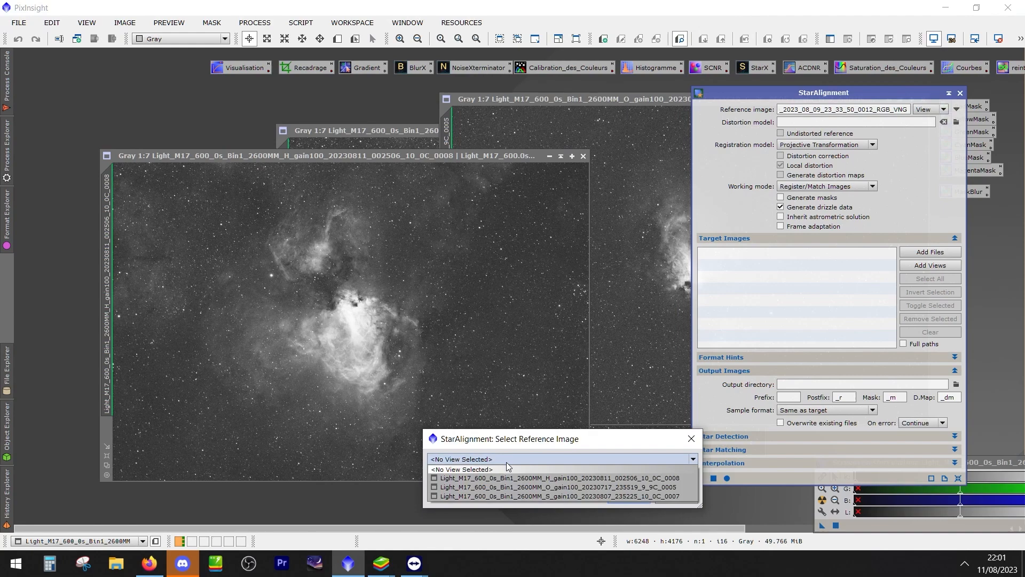
left_click(545, 478)
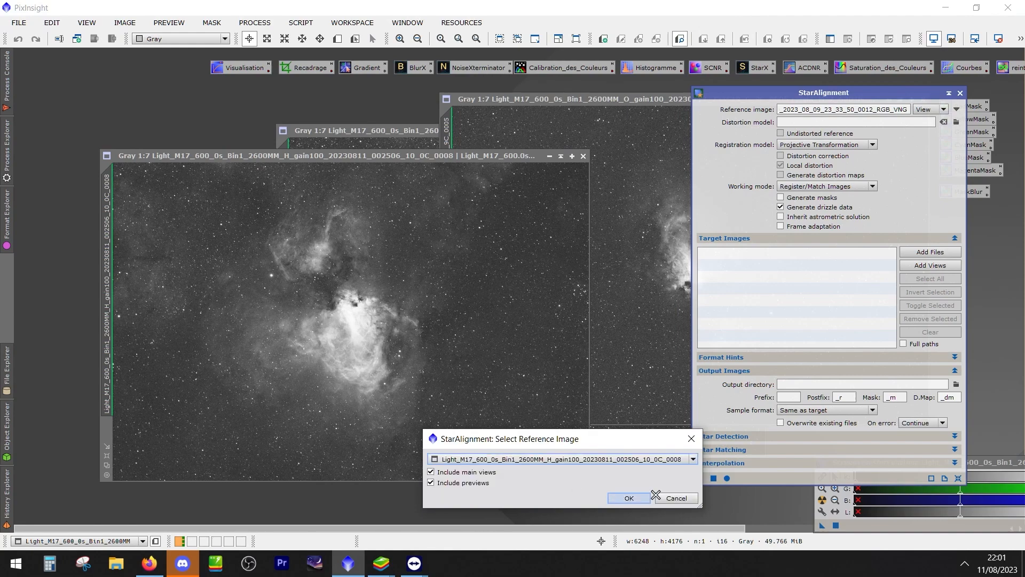
mouse_move(547, 466)
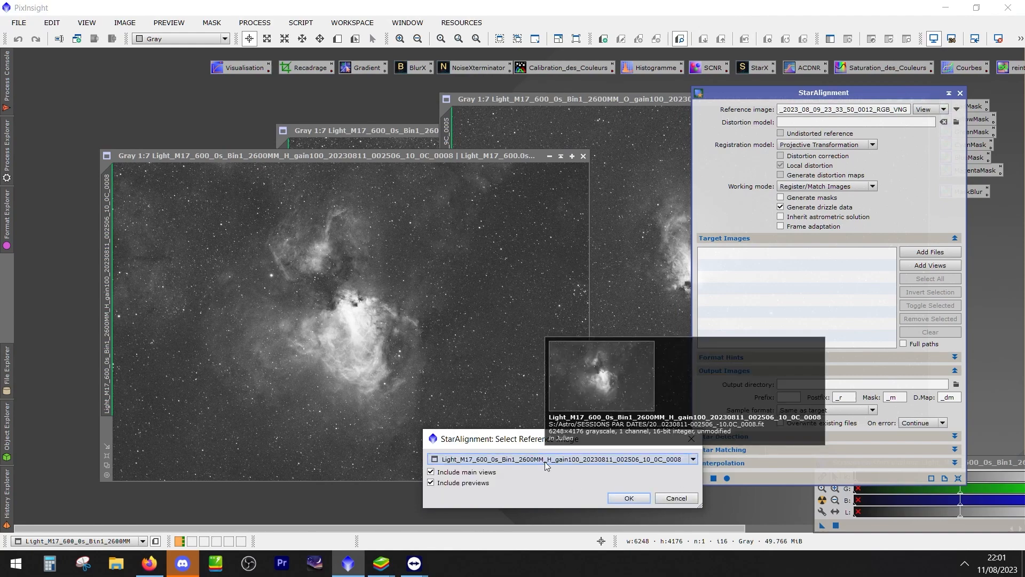
left_click(626, 497)
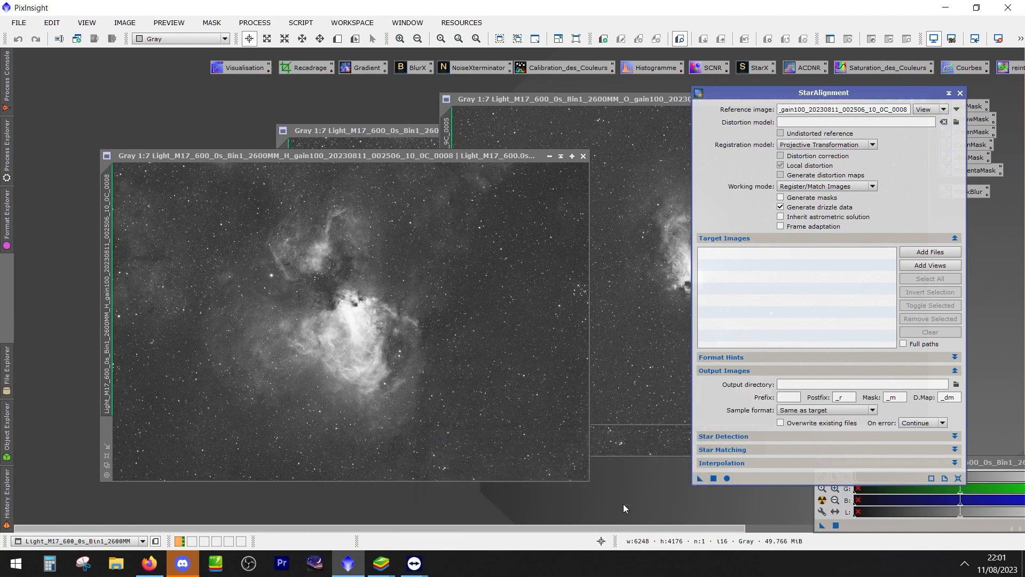
left_click_drag(838, 92, 876, 89)
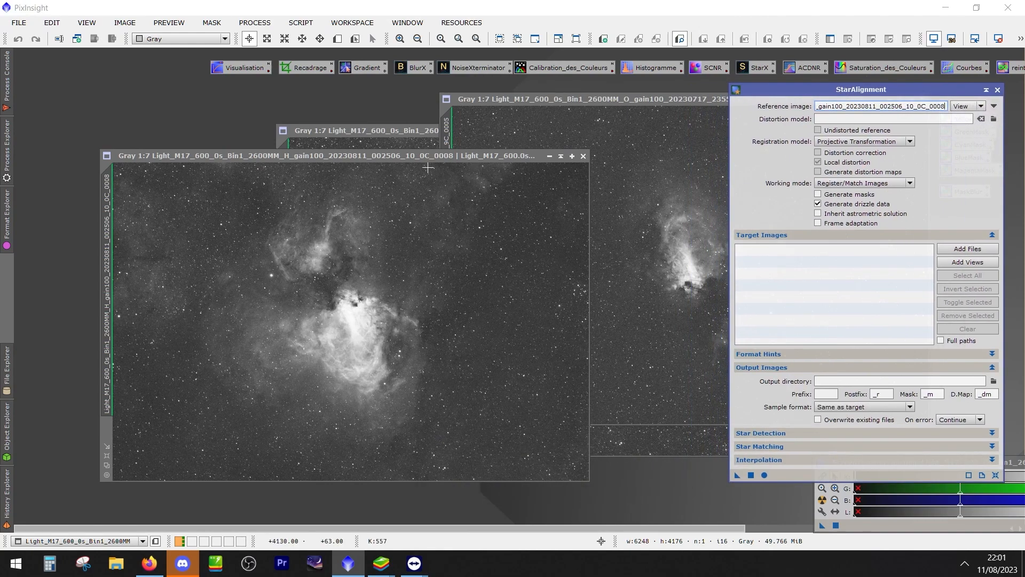
Set the image identifiers of the three open M17 frames to H, S and O according to their filters
double_click(111, 201)
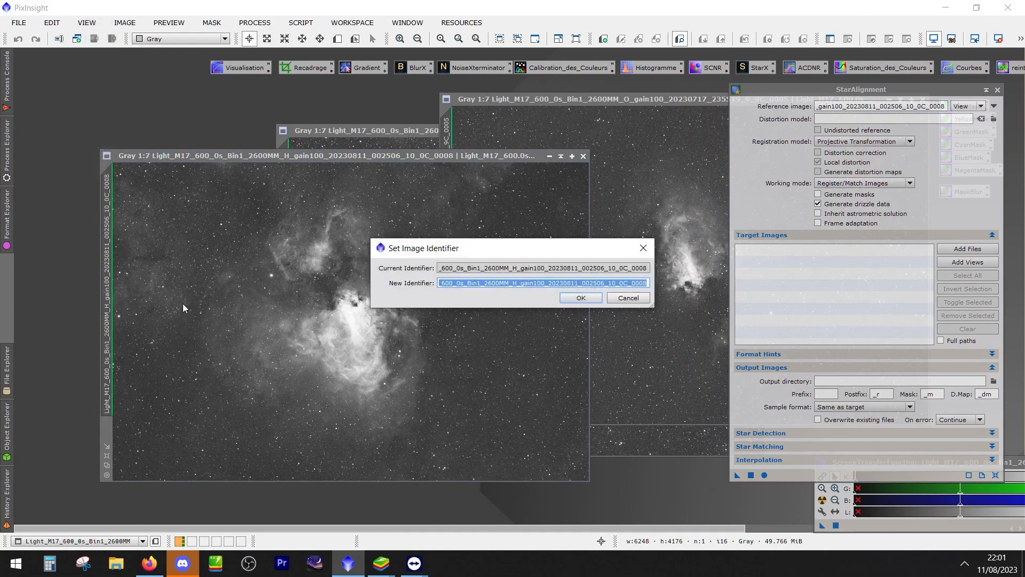
type("H")
key("Return")
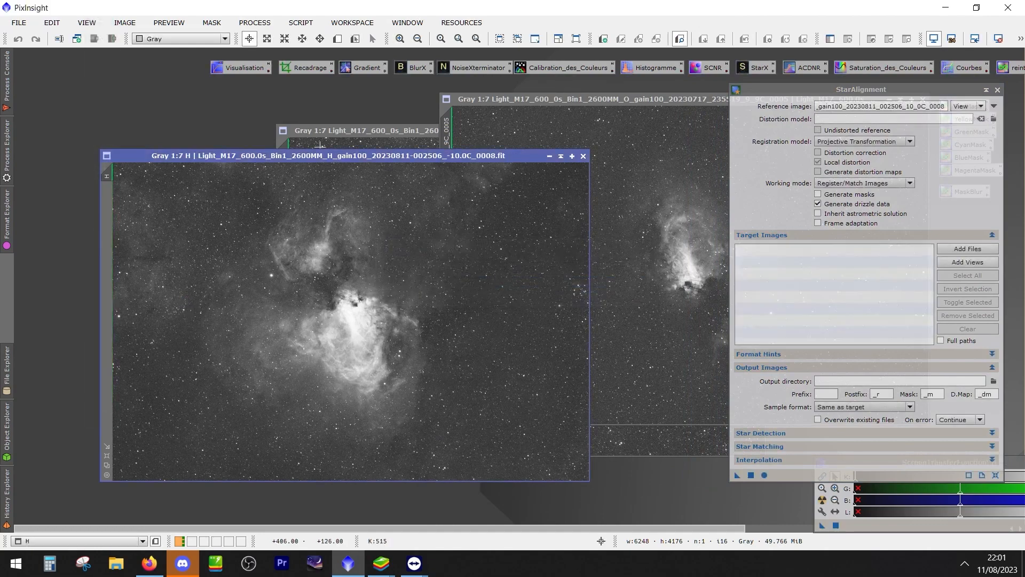
left_click(338, 128)
double_click(286, 187)
type("S")
key("Return")
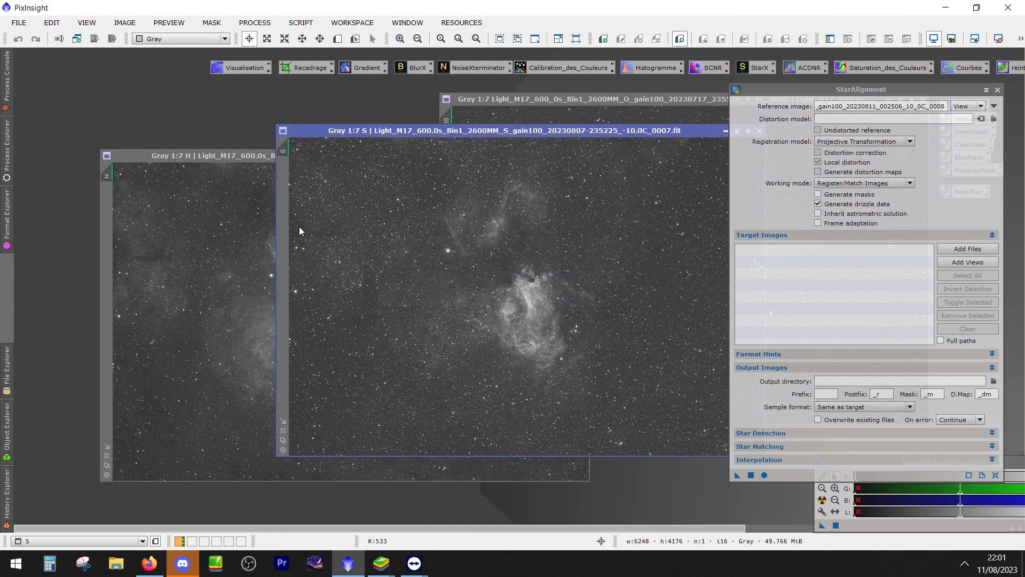
left_click(488, 101)
double_click(446, 163)
type("O")
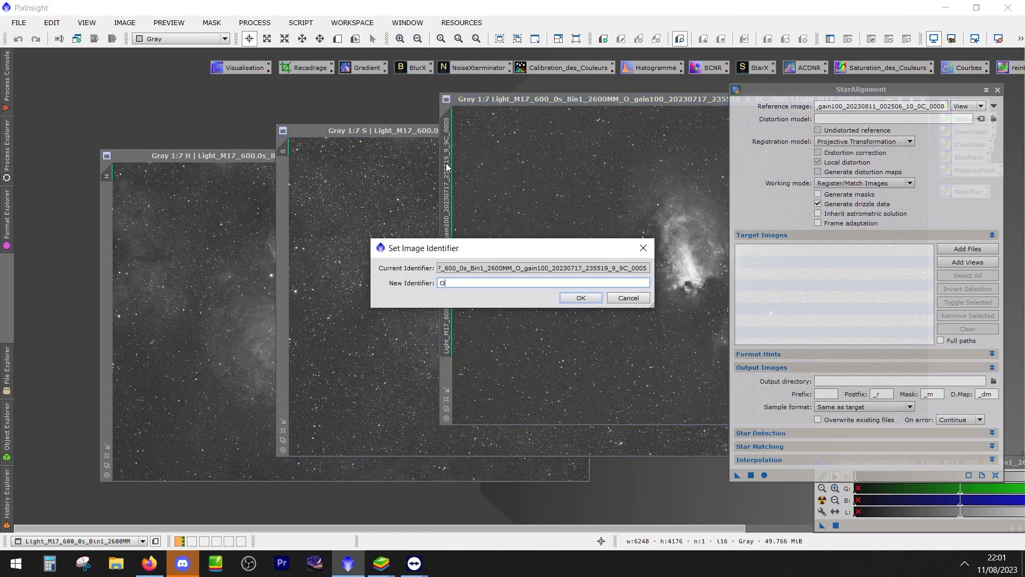
key("Return")
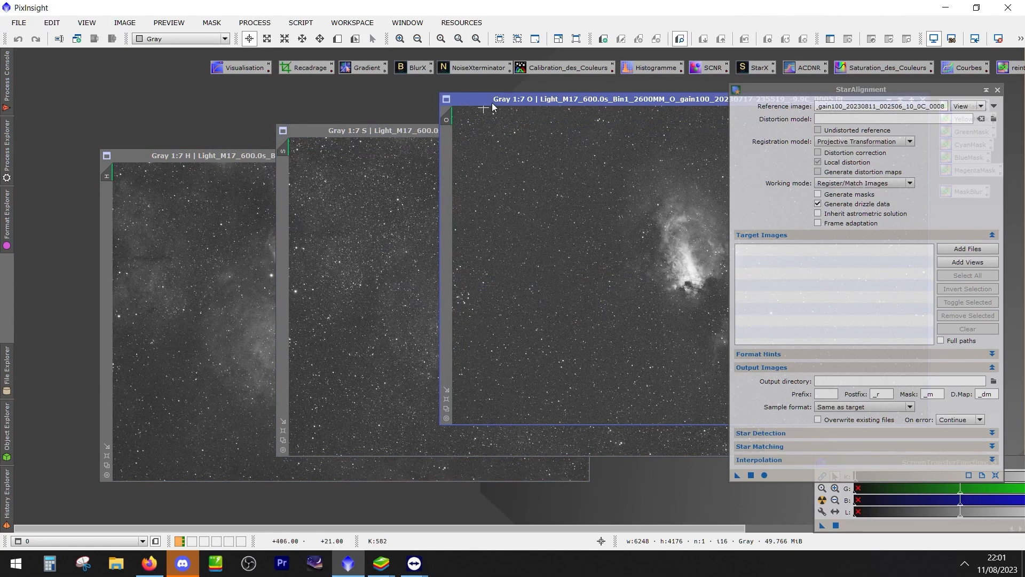
Set view H as the StarAlignment reference image and register the O frame to it
left_click_drag(521, 98, 362, 128)
left_click(465, 266)
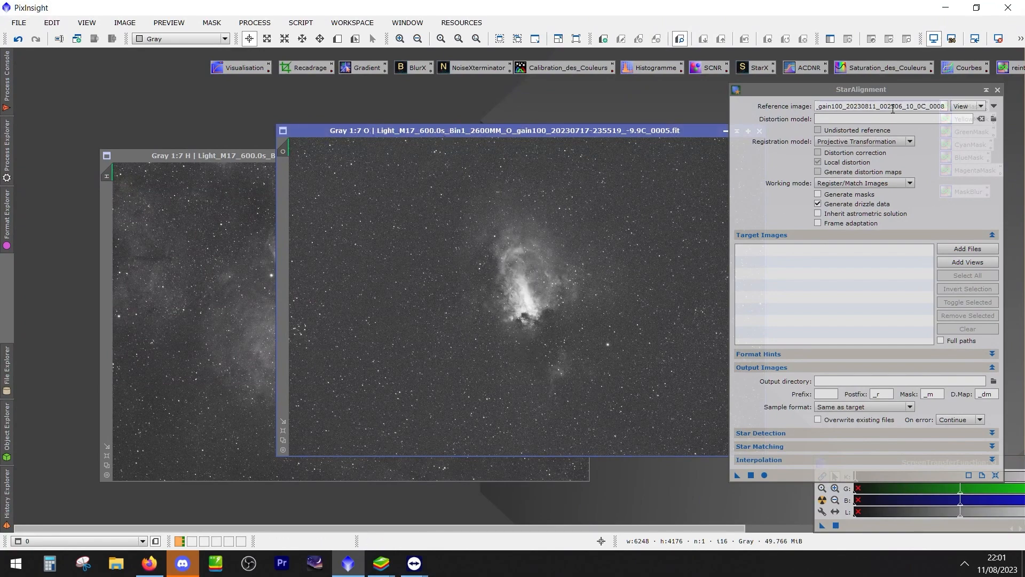
left_click_drag(842, 92, 805, 89)
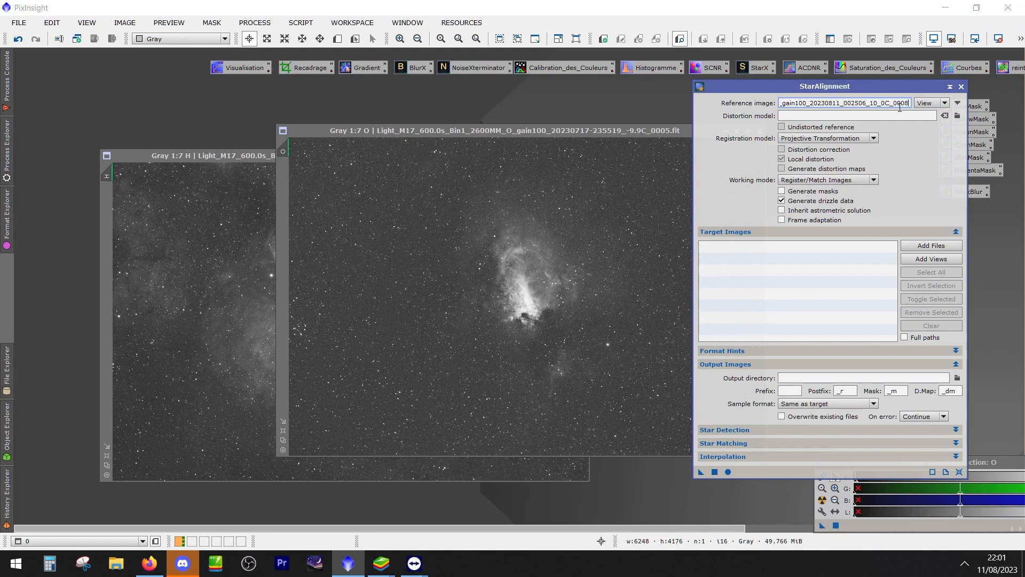
left_click(957, 102)
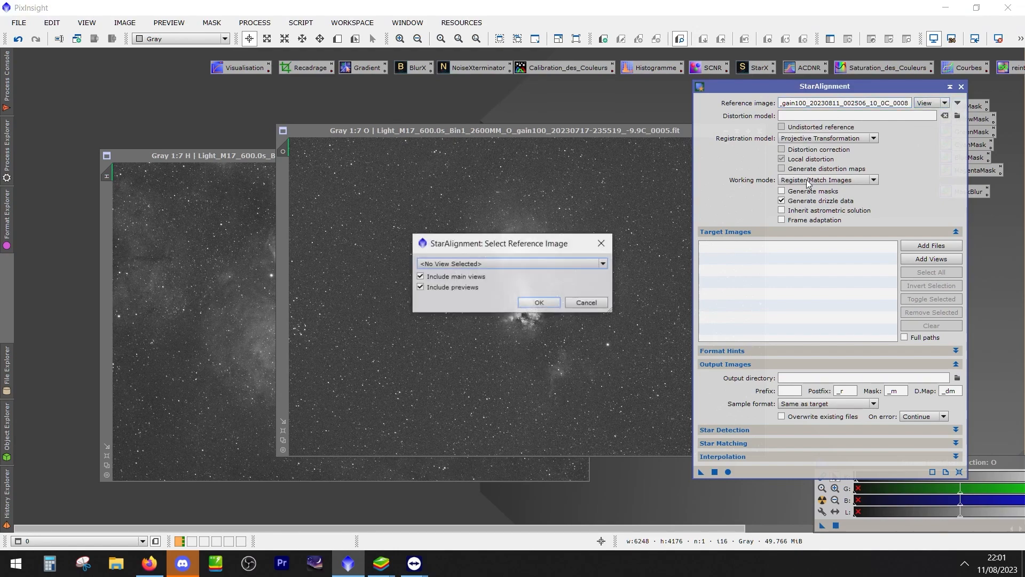
left_click(491, 263)
left_click(449, 283)
left_click(534, 302)
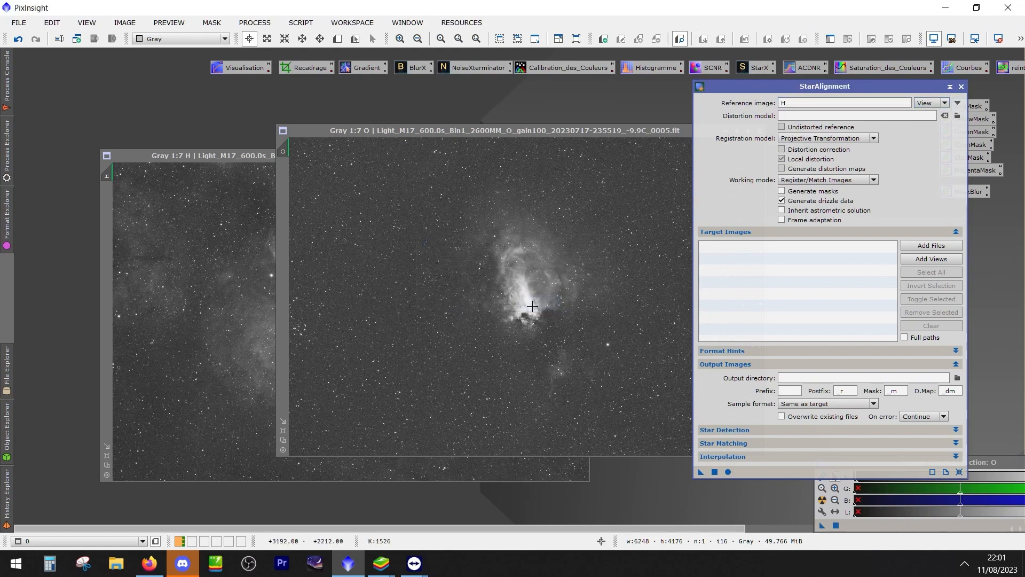
left_click(698, 473)
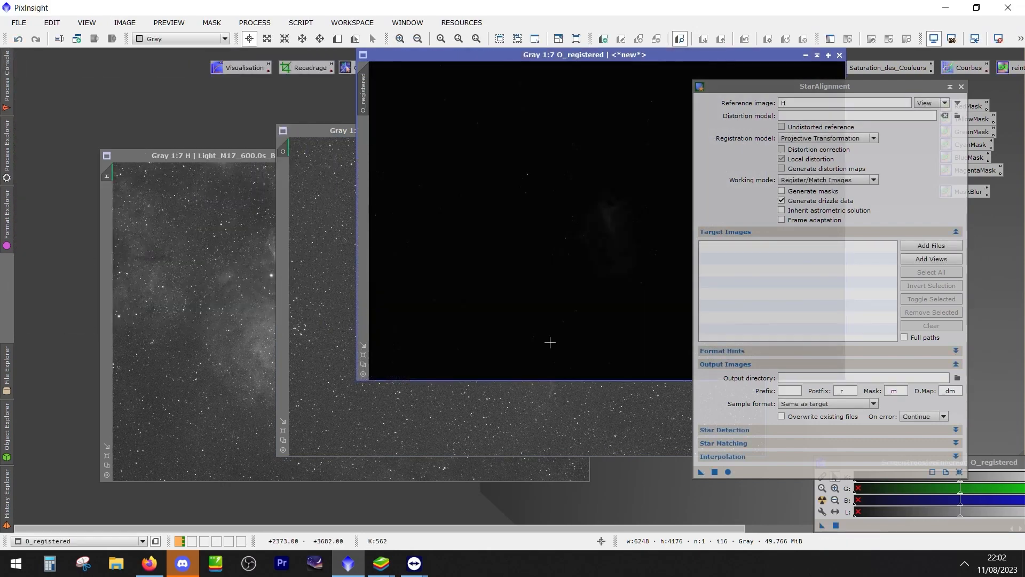
Move the registered O image clear of StarAlignment, auto-stretch its display, and show it whole at 1:8
left_click_drag(565, 54, 268, 82)
key("ctrl+a")
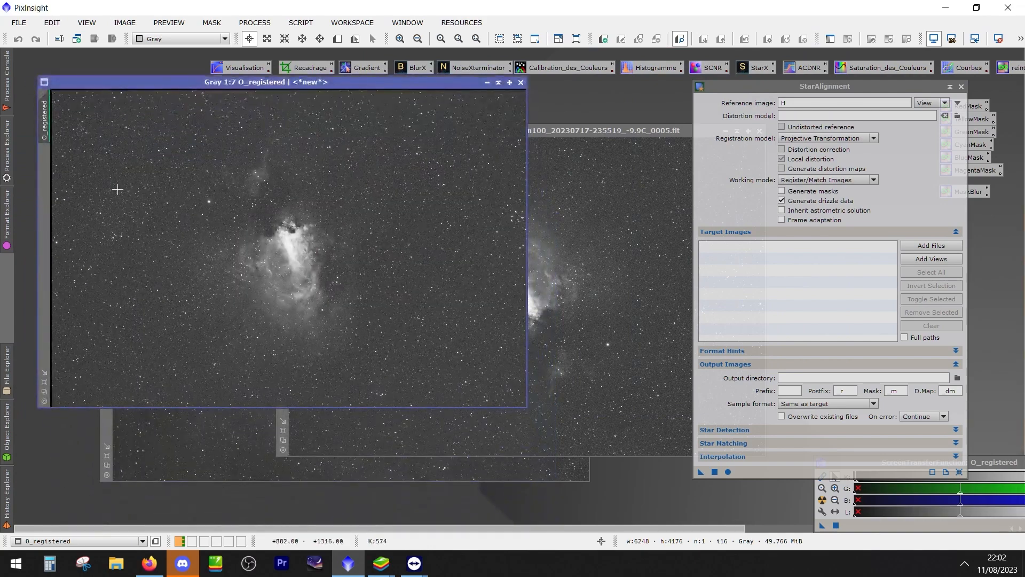
scroll(103, 224, "down", 1)
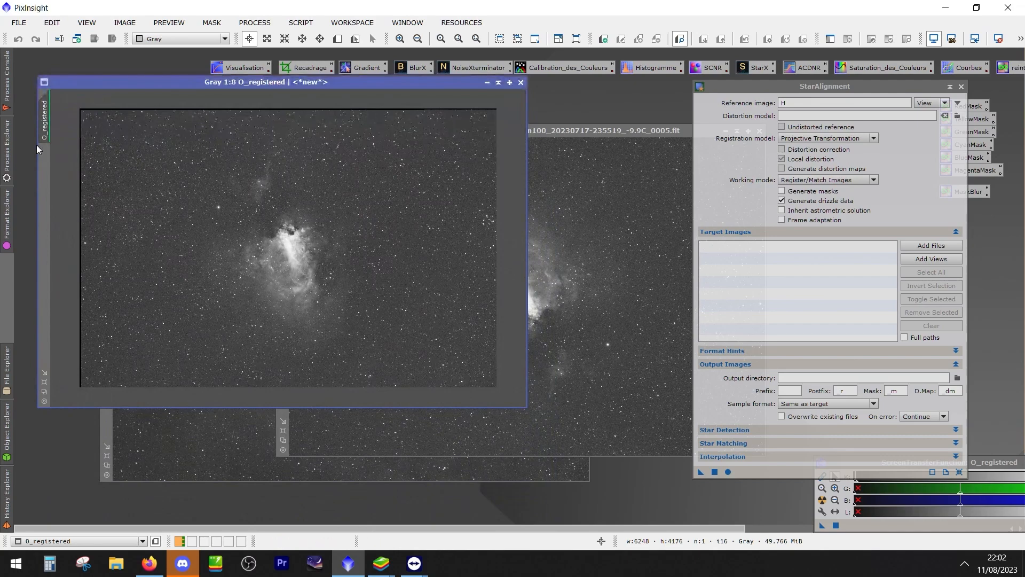
Close the original O frame and set the registered image's identifier to O
left_click_drag(576, 130, 310, 129)
left_click(484, 131)
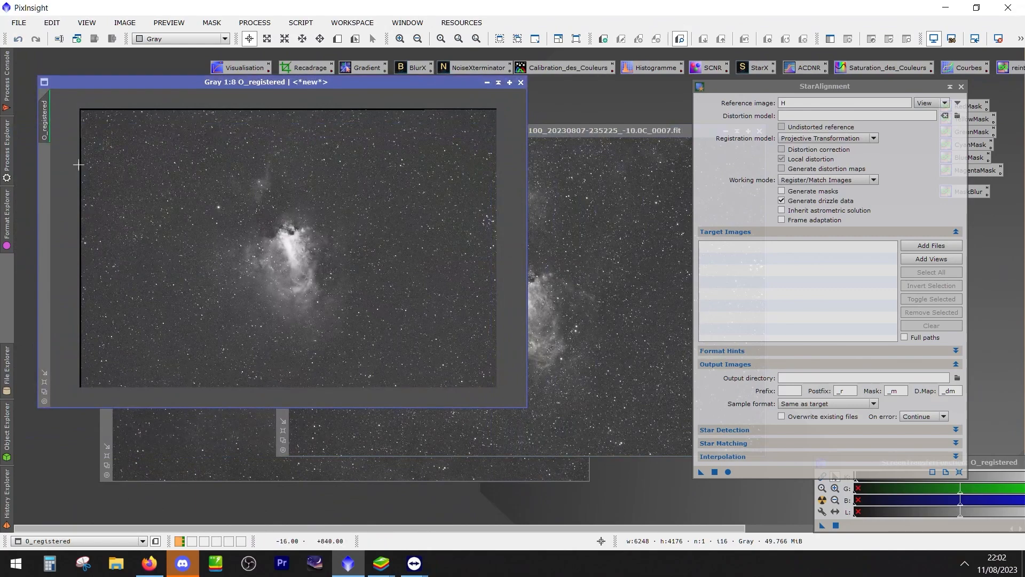
double_click(45, 122)
type("O")
key("Return")
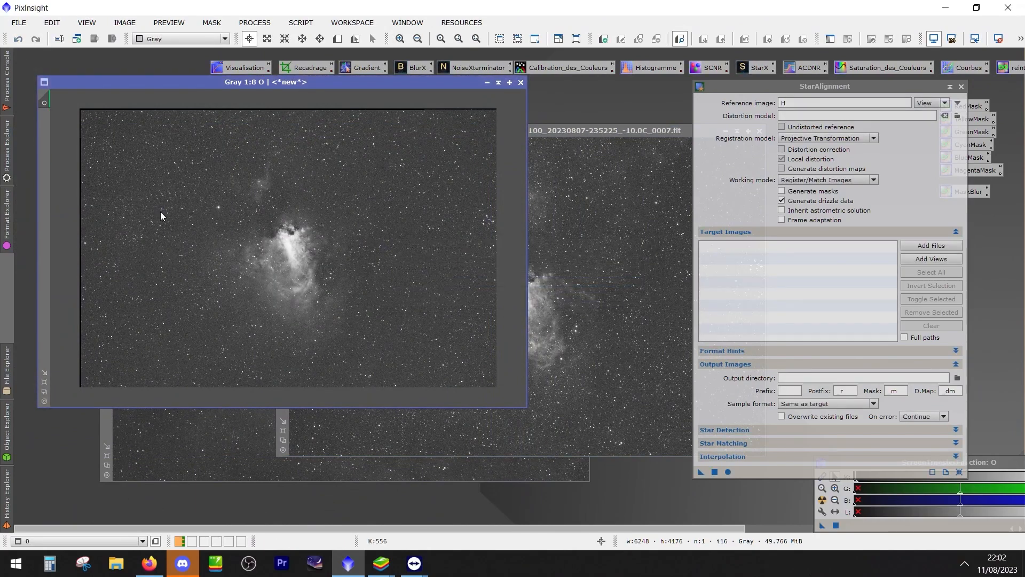
Collapse the registered O window out of the way and register the S frame to H with StarAlignment
left_click(504, 83)
left_click_drag(290, 241, 155, 102)
left_click(345, 181)
left_click_drag(702, 473, 546, 352)
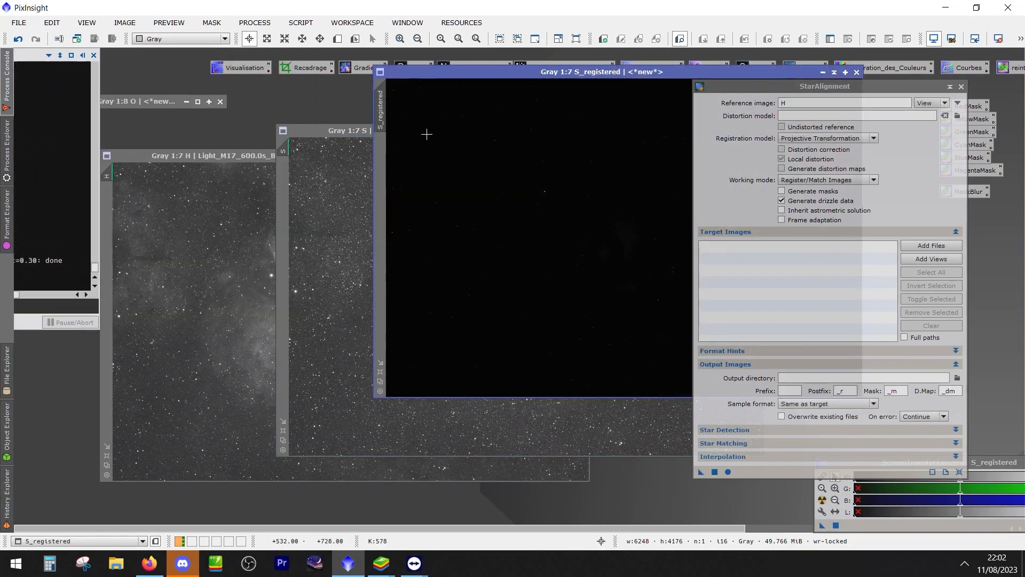
Close the original S frame and auto-stretch the display of the registered S image
left_click_drag(648, 133, 517, 149)
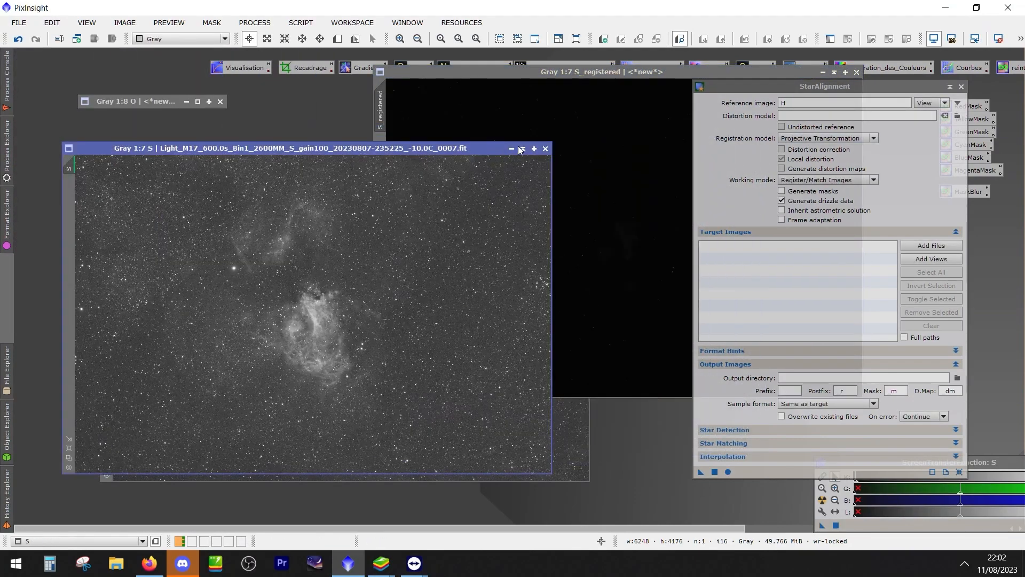
left_click(545, 149)
key("ctrl+a")
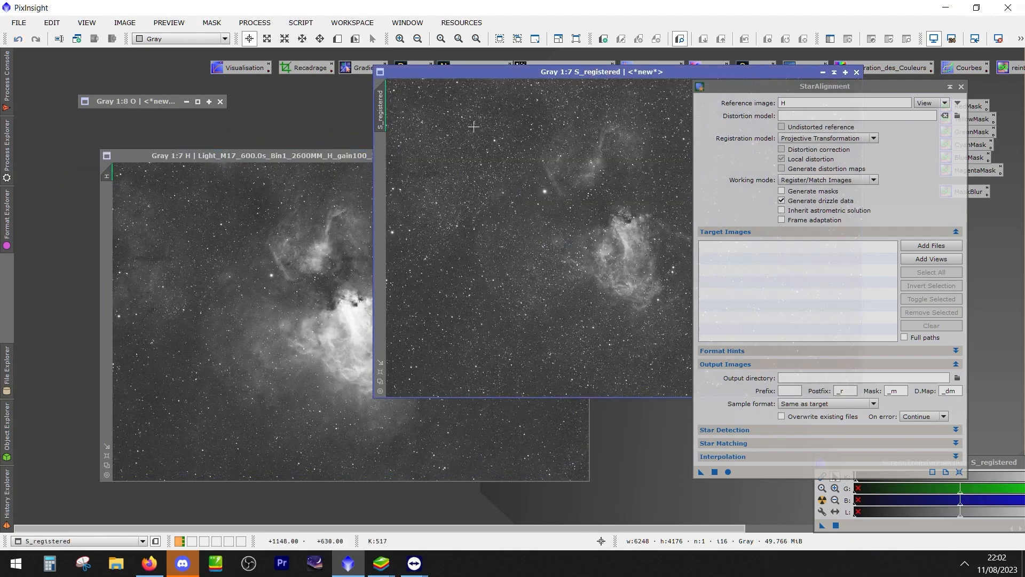
Set the registered S image's identifier to S
double_click(379, 111)
type("S")
key("Return")
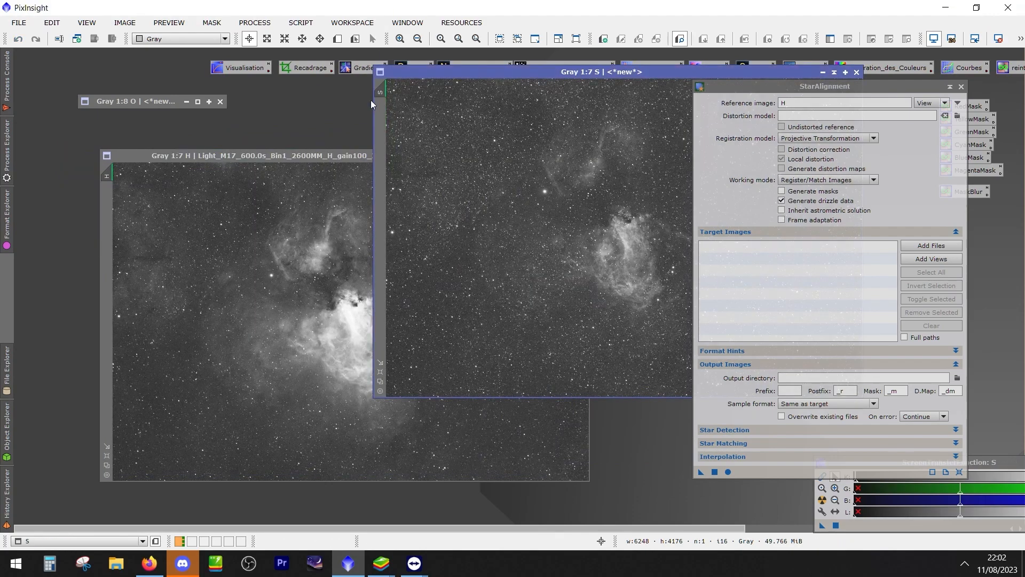
Stack the H frame over the registered S image, then expand the registered O window and overlay it on H
left_click_drag(416, 80, 122, 136)
left_click(577, 225)
left_click_drag(482, 156, 439, 136)
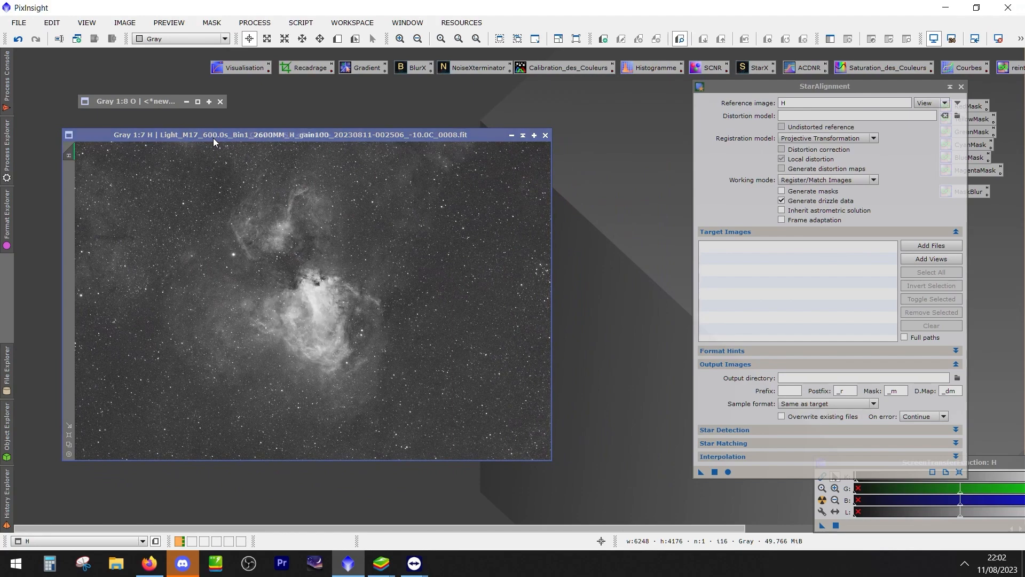
left_click(174, 100)
double_click(174, 101)
mouse_move(293, 62)
left_mouse_down()
mouse_move(331, 87)
mouse_move(759, 124)
mouse_move(505, 75)
mouse_move(387, 99)
left_mouse_up()
left_click(107, 136)
left_click_drag(107, 136, 143, 125)
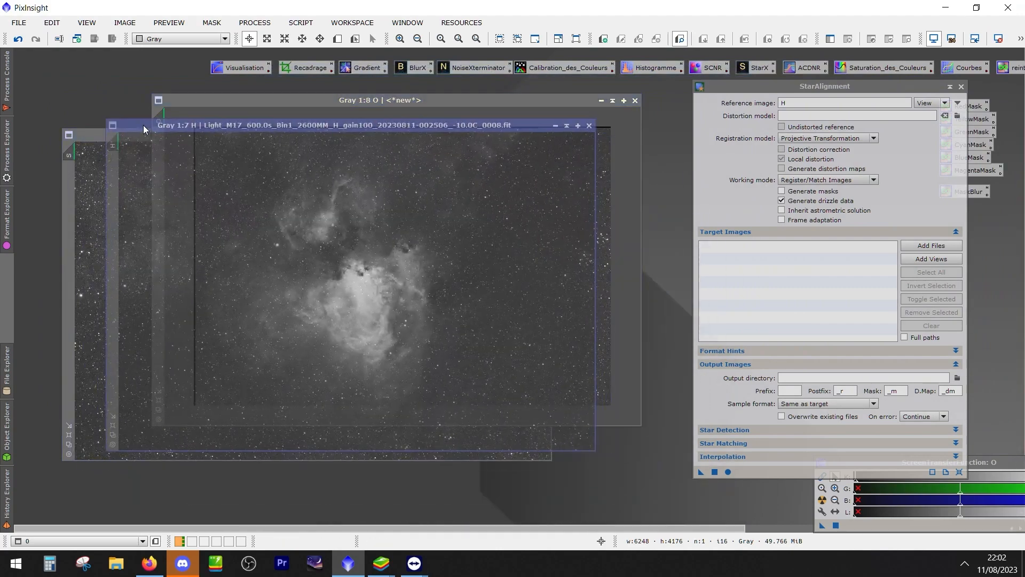
left_click_drag(293, 102, 254, 130)
Examine the registered O image's borders at 1:7 and 1:8, with its window offset from the H frame
scroll(263, 158, "down", 1)
scroll(262, 158, "up", 2)
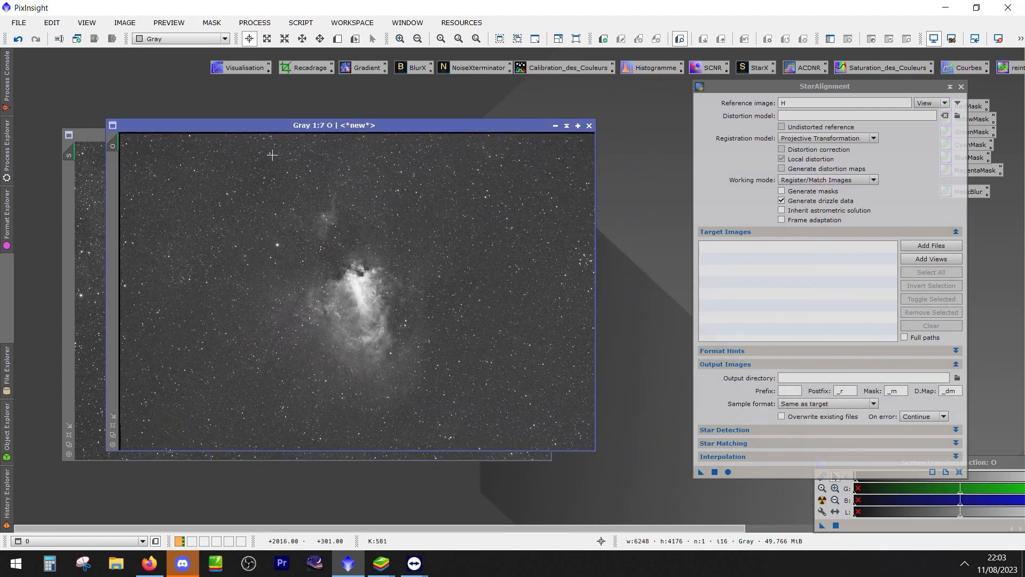
scroll(348, 197, "down", 1)
left_click_drag(256, 133, 298, 89)
scroll(423, 199, "up", 1)
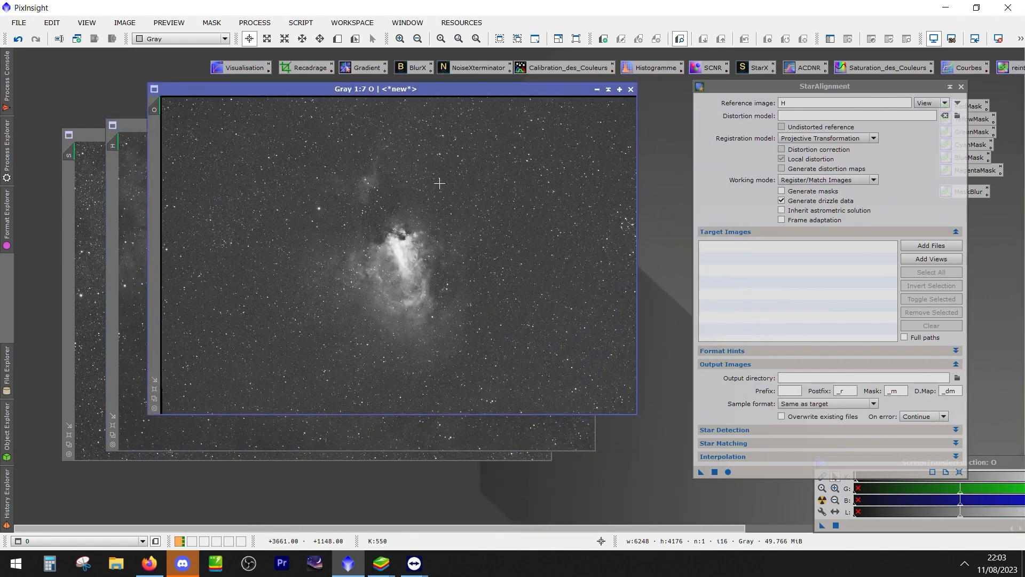
scroll(443, 100, "down", 1)
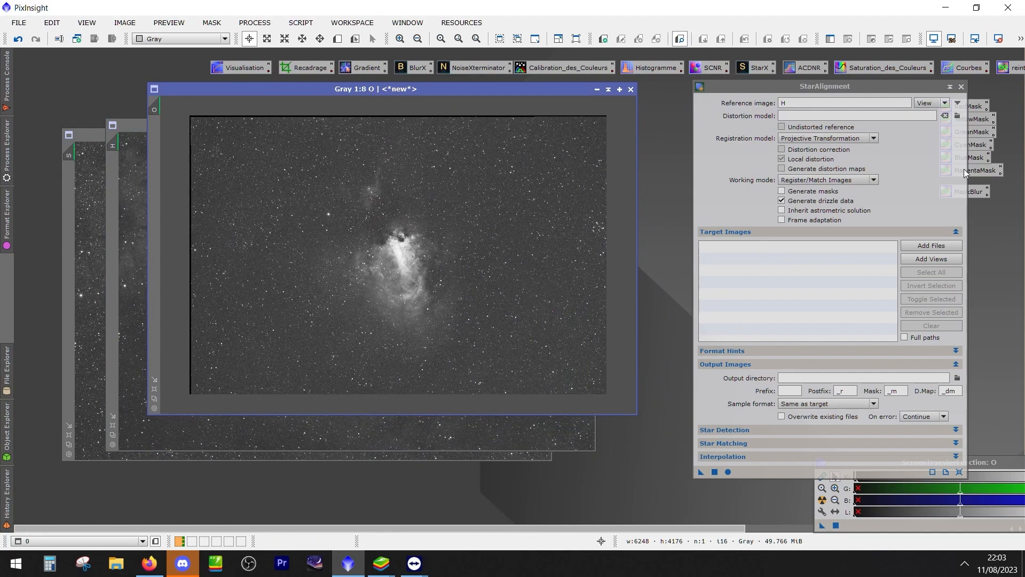
Close StarAlignment and start DynamicCrop on the registered O image, framing about 6096 × 3976 px inside its dark borders
left_click(961, 87)
double_click(312, 68)
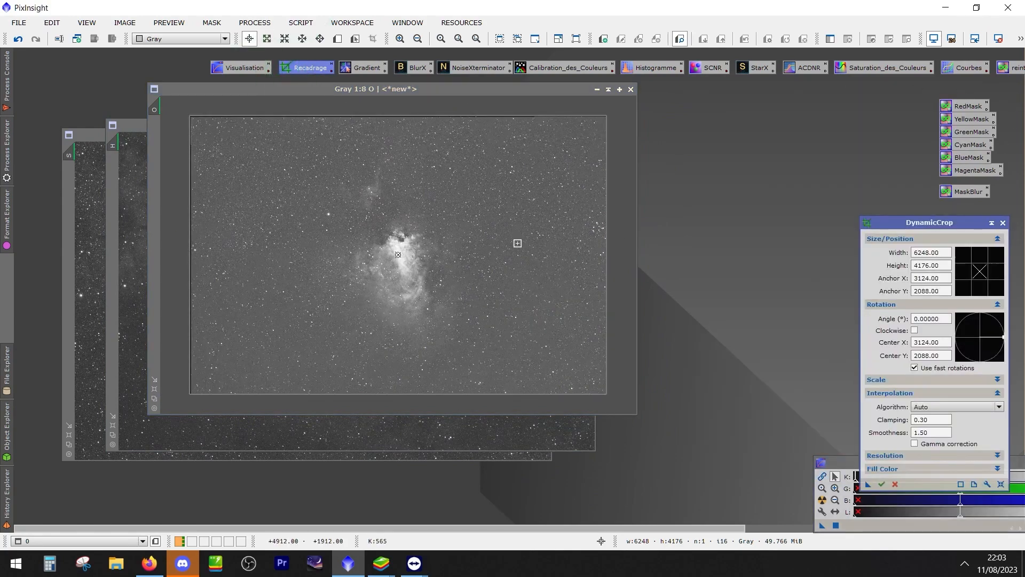
left_click_drag(383, 116, 384, 120)
left_click_drag(193, 248, 197, 247)
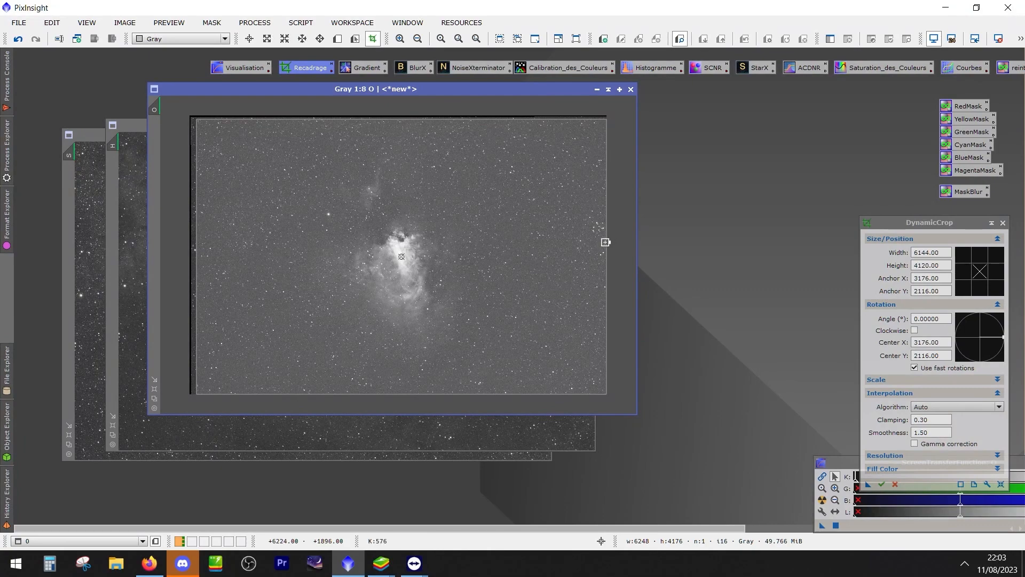
left_click_drag(606, 242, 603, 243)
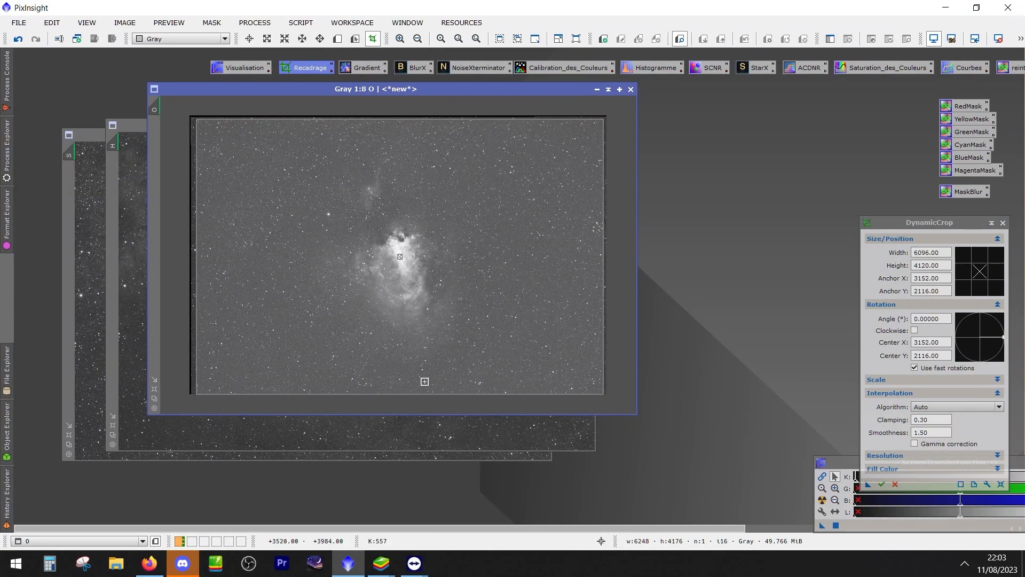
left_click_drag(400, 393, 403, 384)
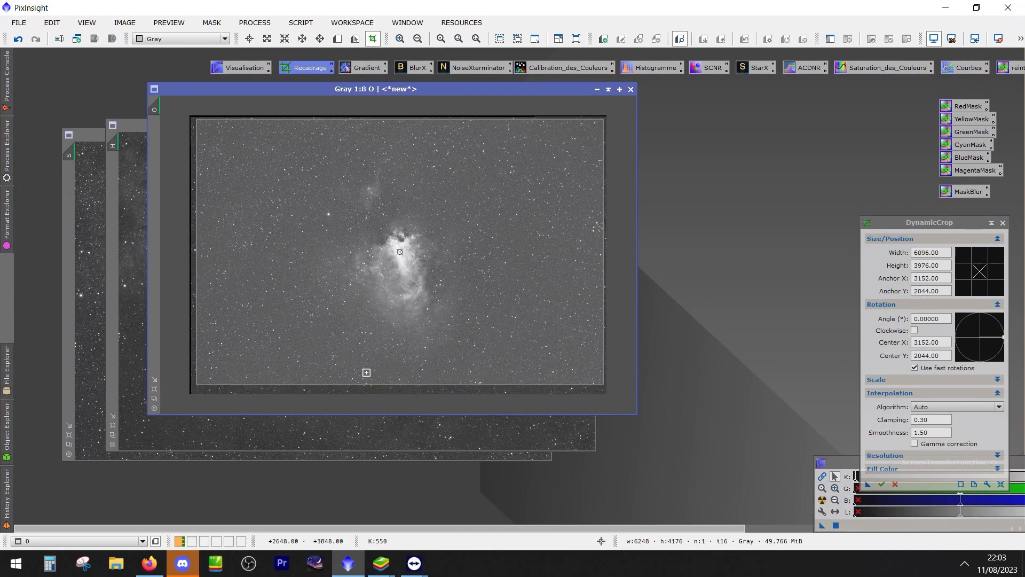
Maximize the O image at 2:1 and refine the crop frame's lower edge for a height of about 4065 px
scroll(416, 376, "up", 1)
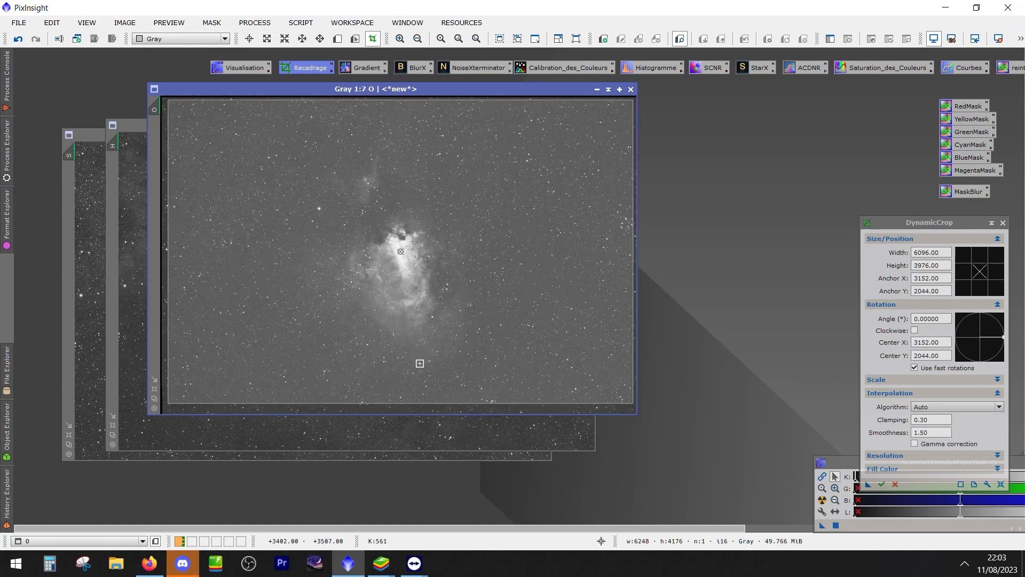
double_click(507, 90)
scroll(604, 316, "up", 2)
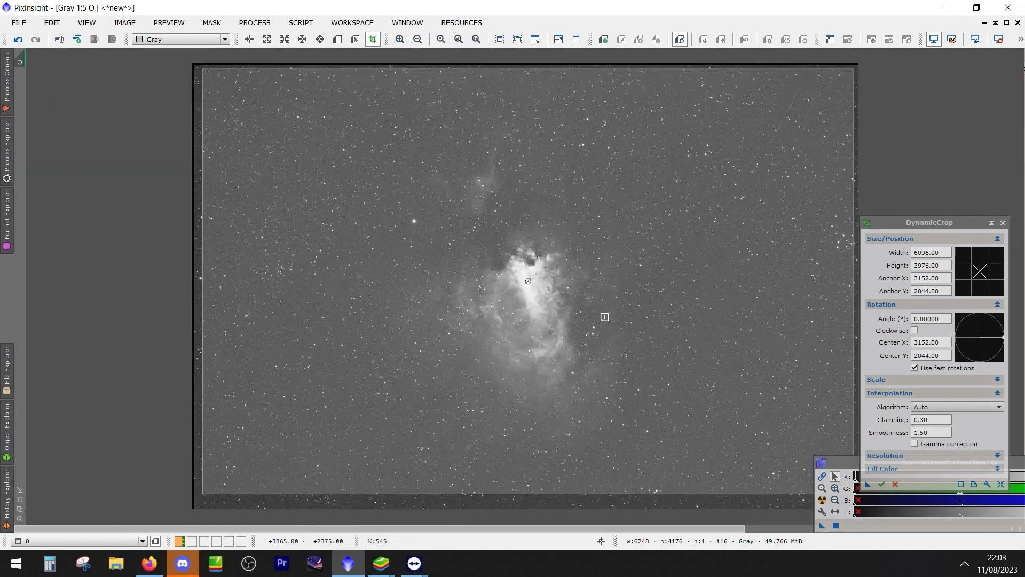
scroll(205, 318, "up", 5)
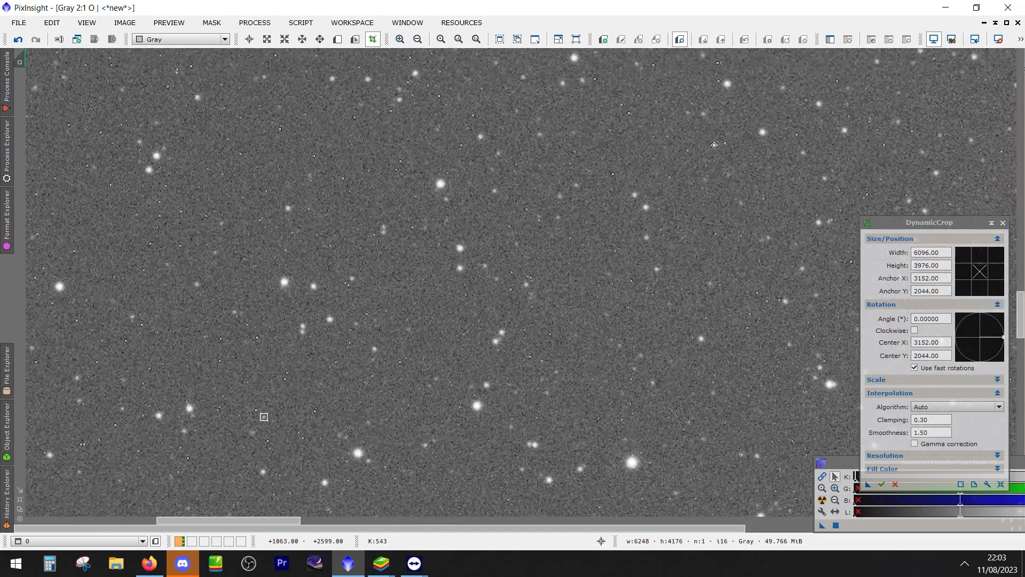
left_click_drag(224, 521, 69, 512)
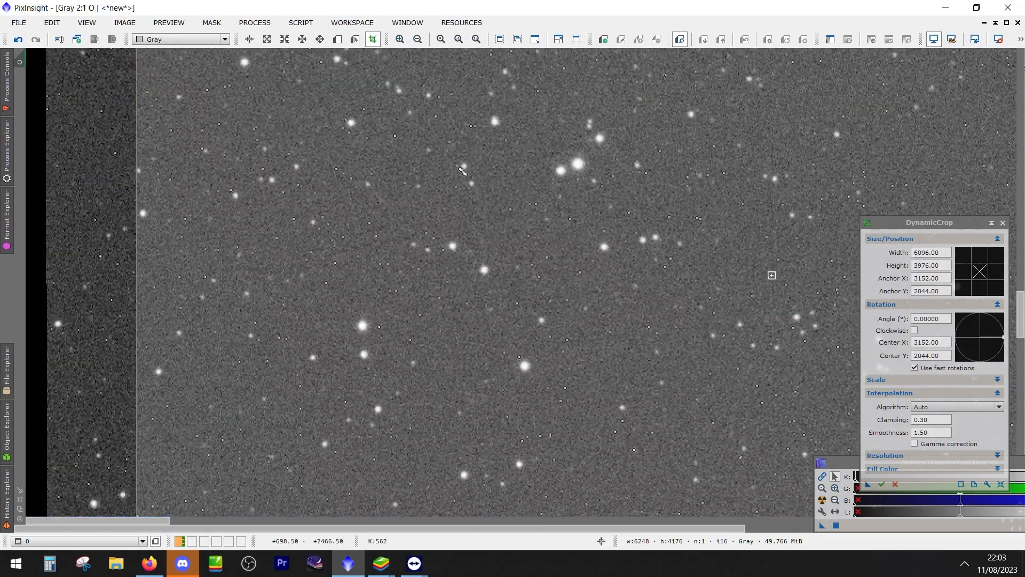
left_click_drag(894, 222, 672, 154)
left_click_drag(1020, 321, 1020, 453)
left_click_drag(169, 362, 1021, 542)
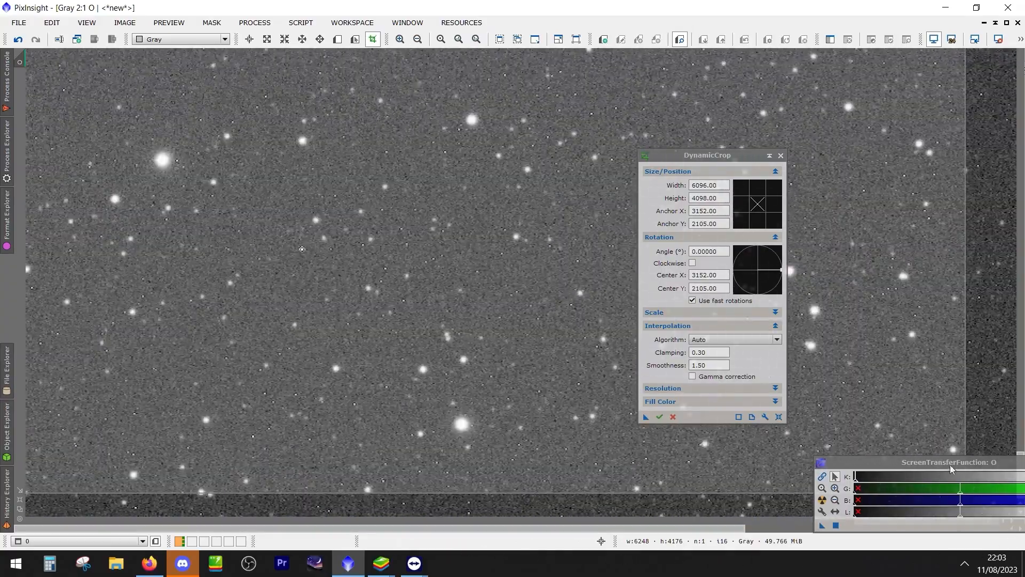
left_click_drag(952, 469, 850, 537)
left_click_drag(911, 495, 911, 460)
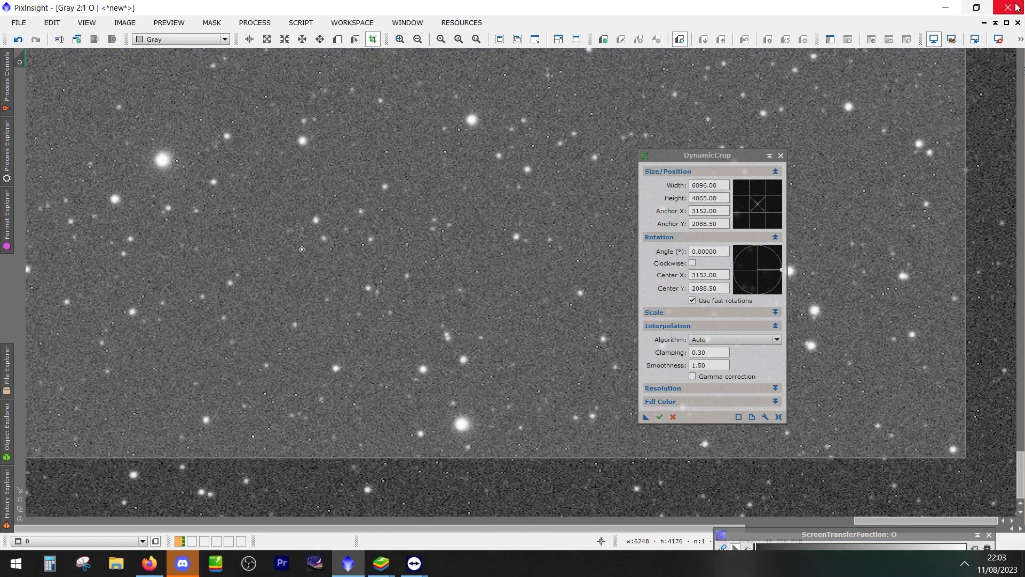
Extend the crop's lower edge to a height of about 4093 px under a boosted auto-stretch, then restore the normal auto-stretch
left_click(1020, 39)
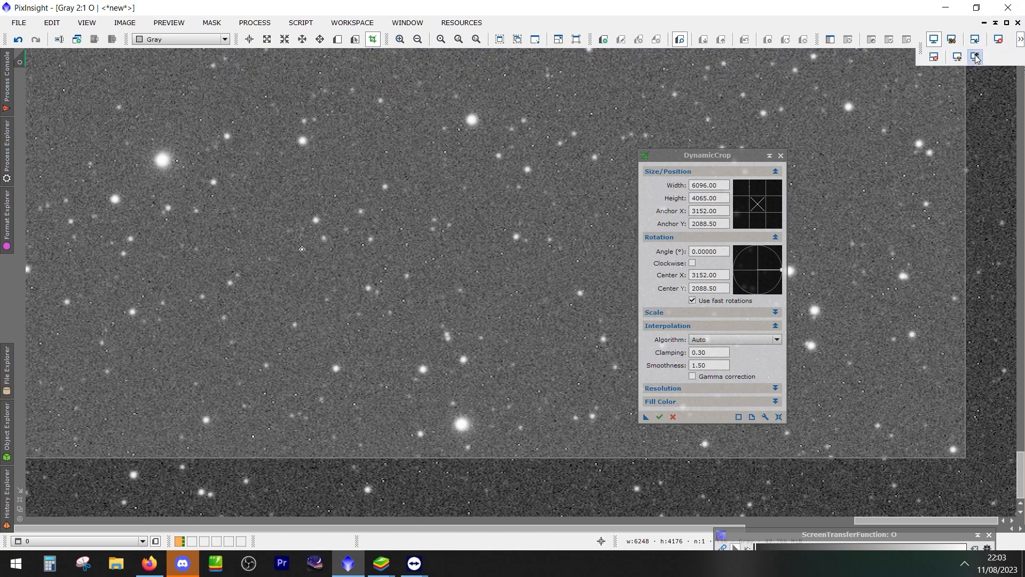
left_click(975, 57)
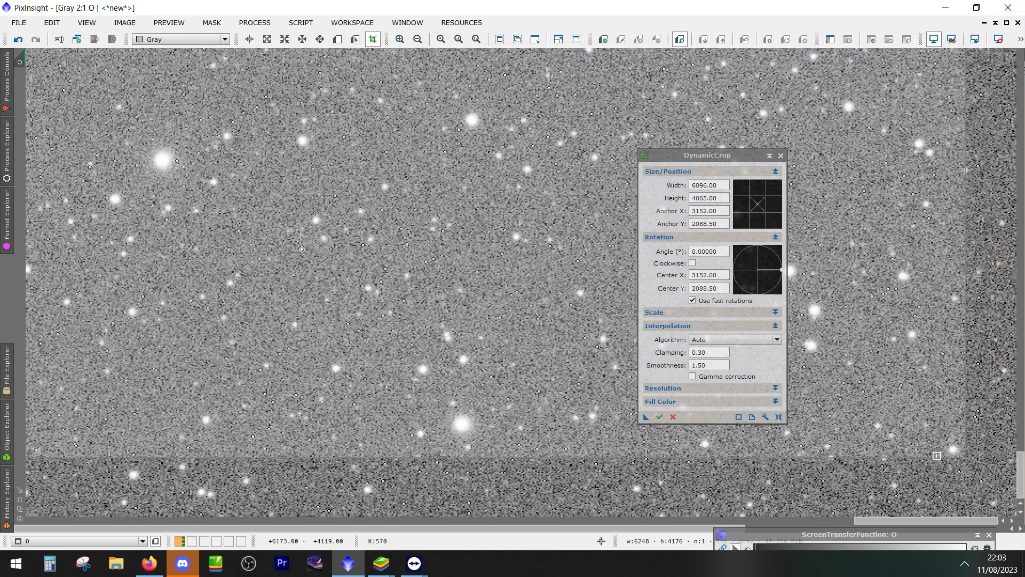
left_click_drag(937, 458, 939, 497)
left_click_drag(939, 482, 939, 487)
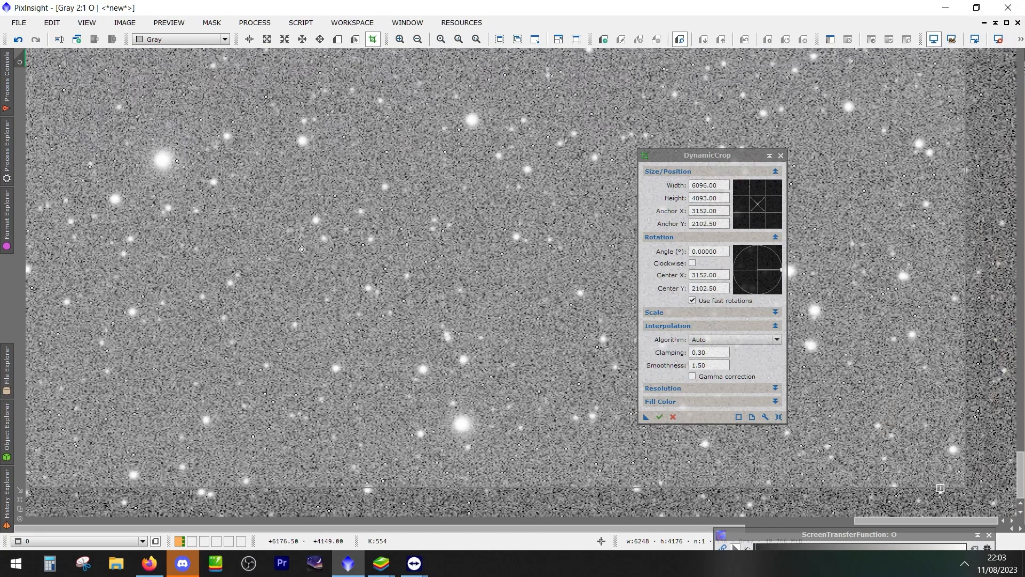
left_click(1020, 40)
left_click(958, 57)
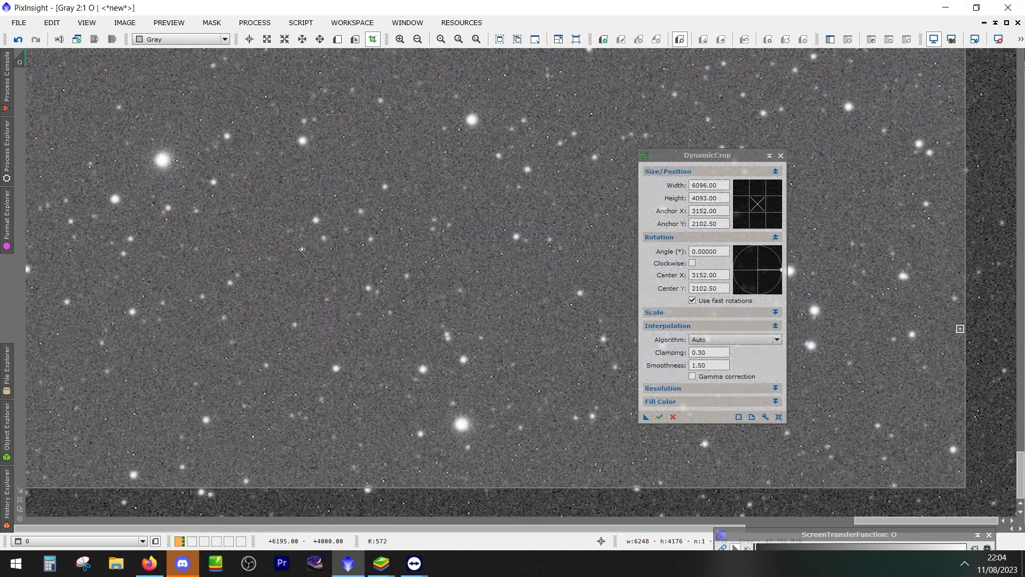
Extend the crop's right and top edges closer to the O image's borders, making the frame about 6118 × 4118 px
left_click_drag(966, 328, 990, 328)
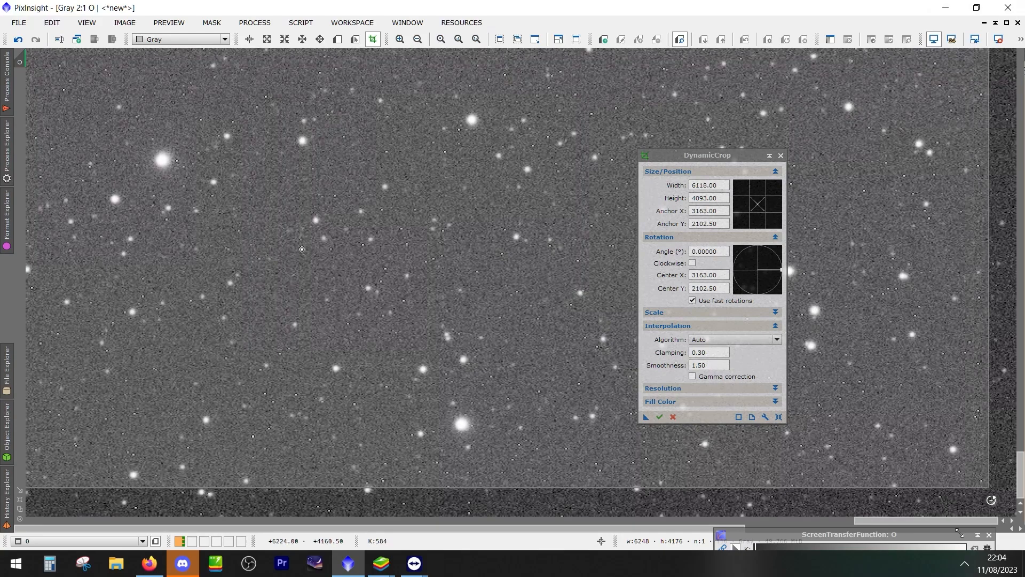
left_click_drag(1020, 487, 1023, 74)
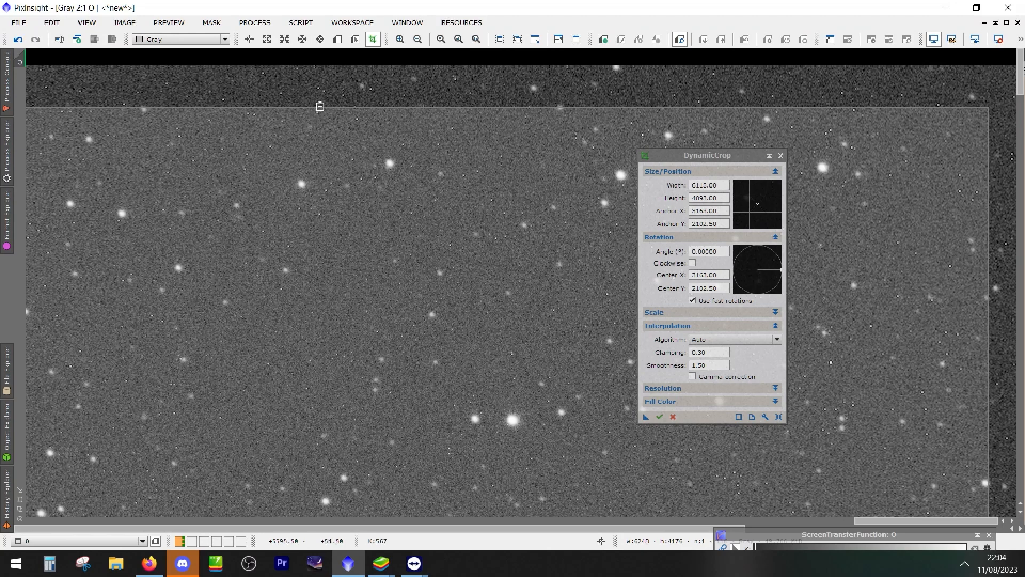
left_click_drag(320, 107, 339, 79)
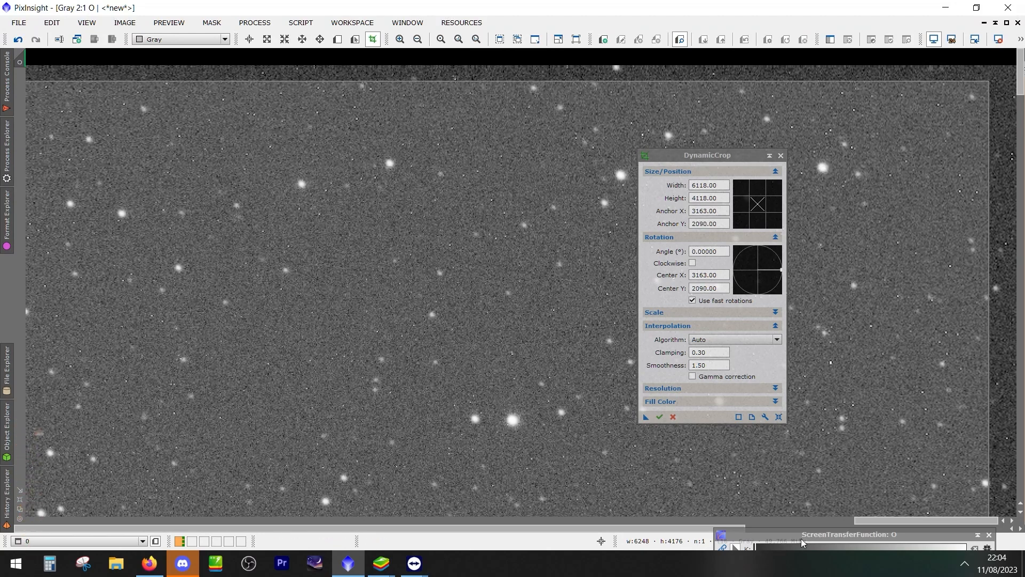
Extend the crop's left edge closer to the dark border, making the frame about 6176 px wide
left_click(816, 520)
left_click_drag(807, 520, 76, 498)
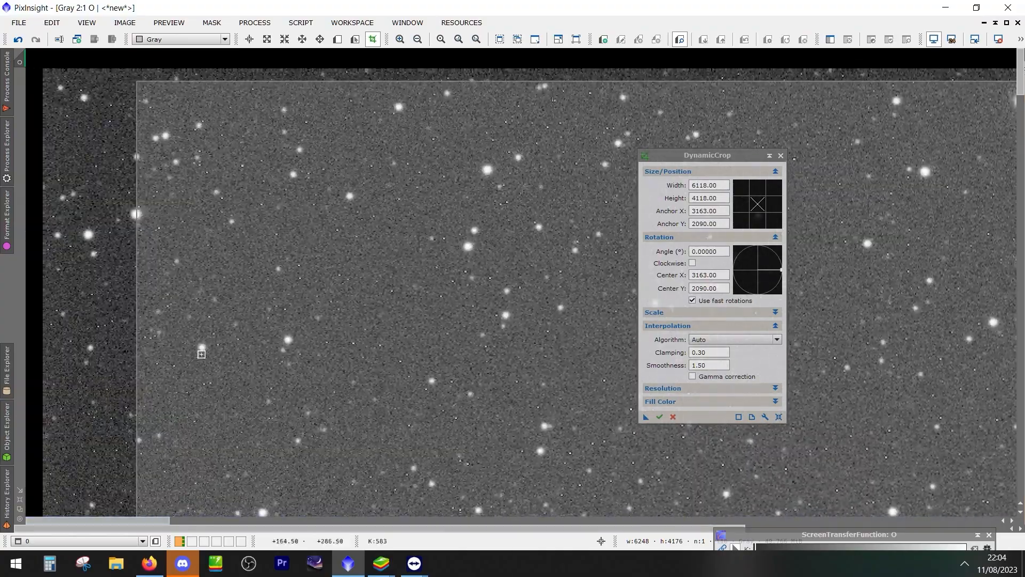
left_click_drag(131, 156, 74, 154)
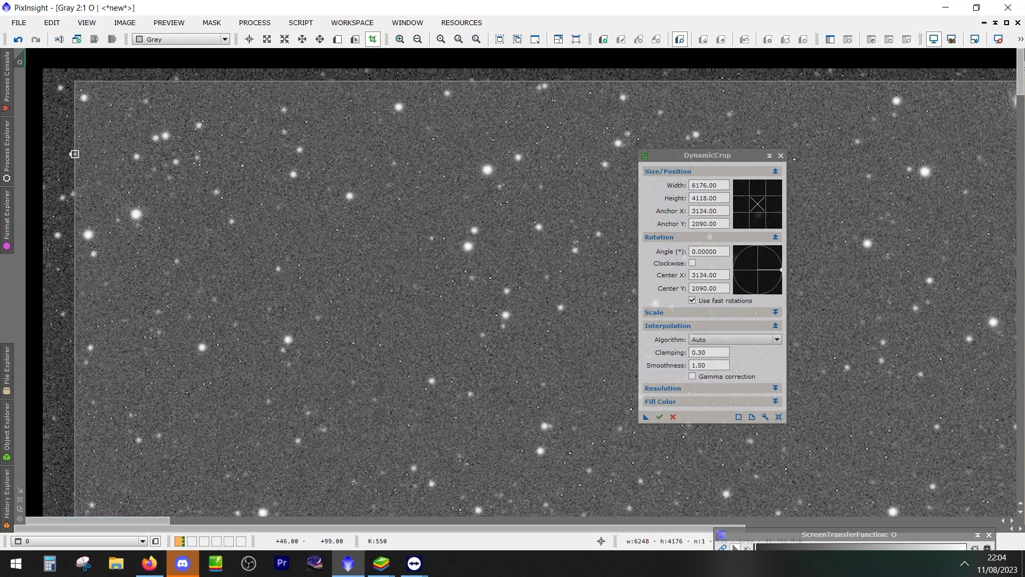
left_click_drag(1022, 102, 1019, 475)
scroll(393, 286, "down", 6)
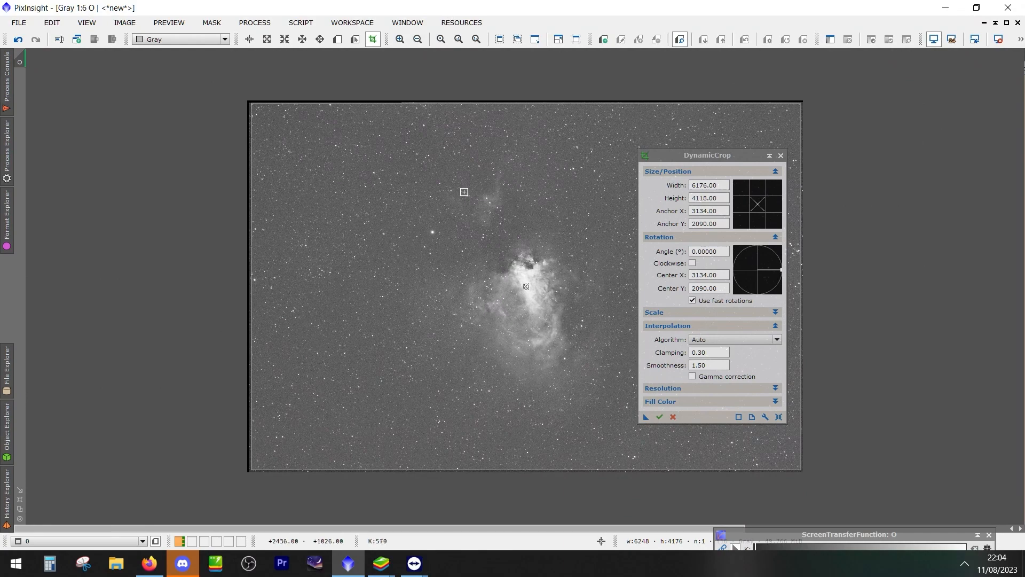
Restore the O window from full size, fit it to the image at 1:7, and place it clear of the DynamicCrop dialog
right_click(466, 192)
key("Escape")
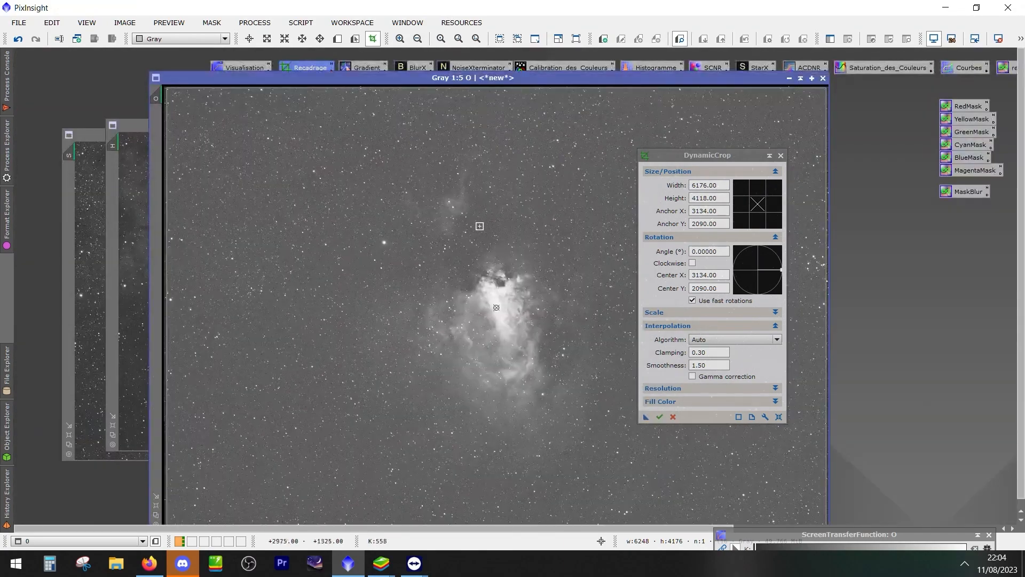
left_click(156, 515)
left_click_drag(447, 77, 498, 106)
left_click_drag(711, 153, 854, 109)
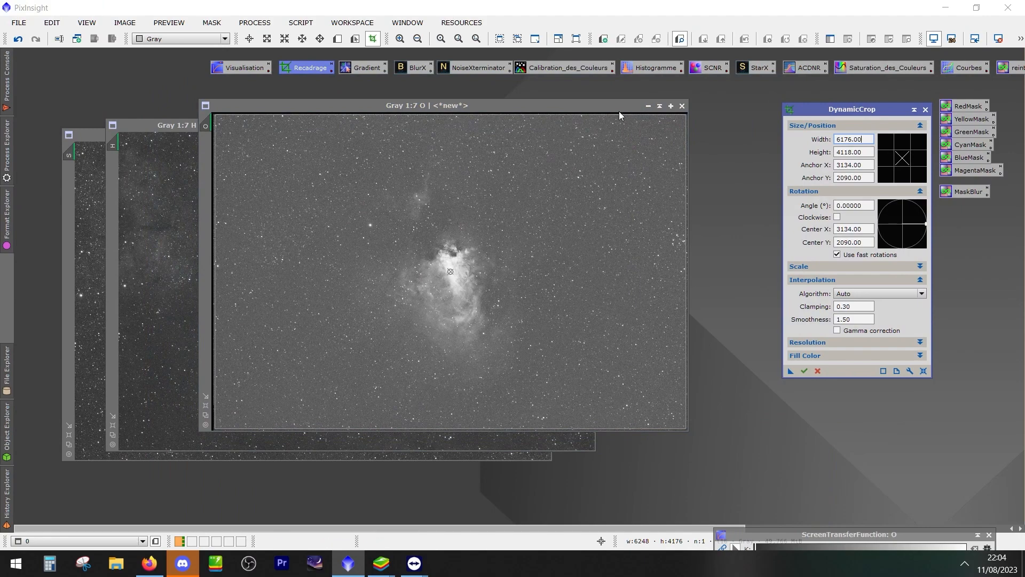
left_click_drag(619, 105, 617, 97)
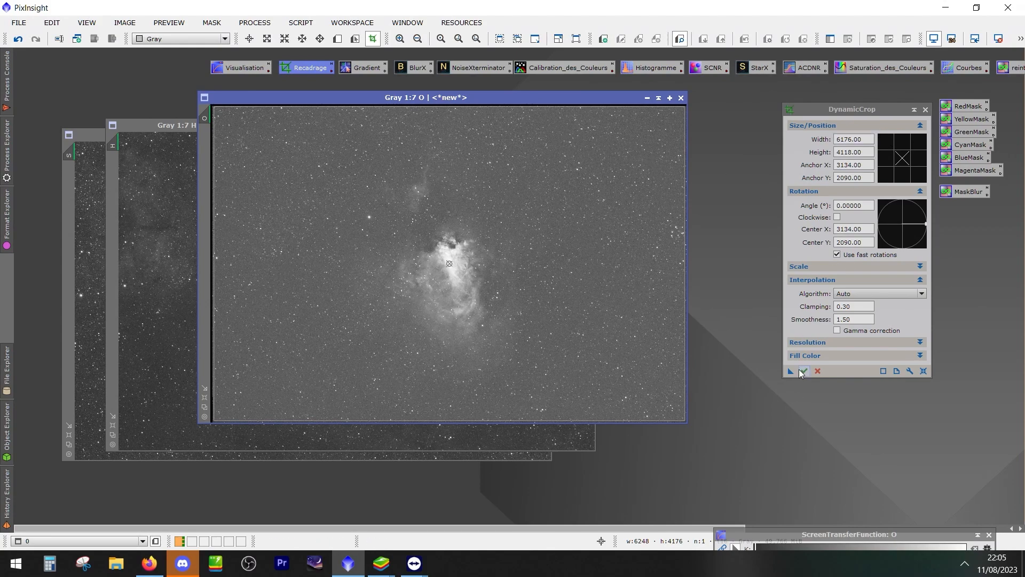
Save the DynamicCrop settings as a process icon on the workspace, then execute the crop on the O image
left_click_drag(790, 370, 791, 414)
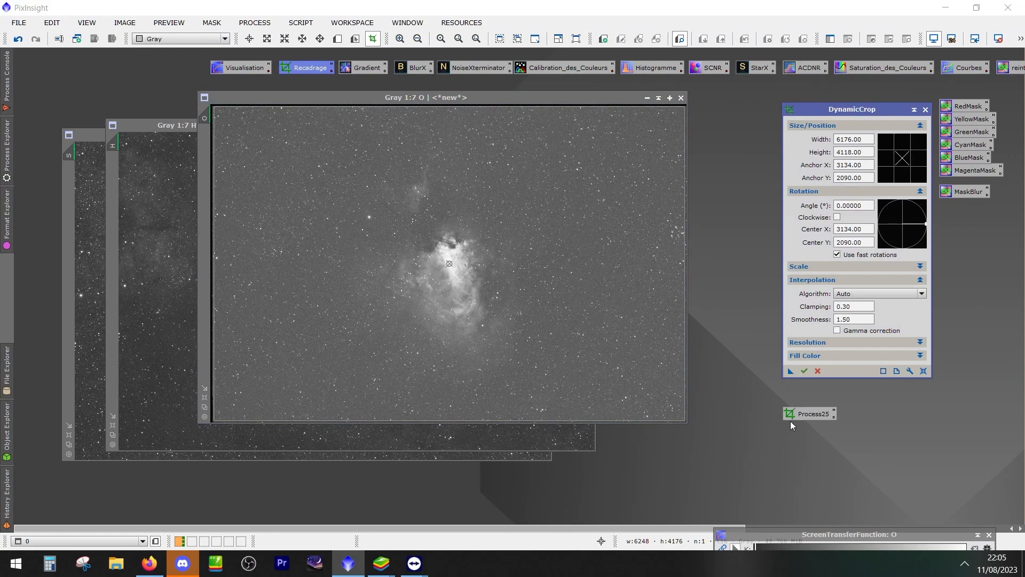
left_click_drag(796, 414, 867, 451)
left_click(805, 371)
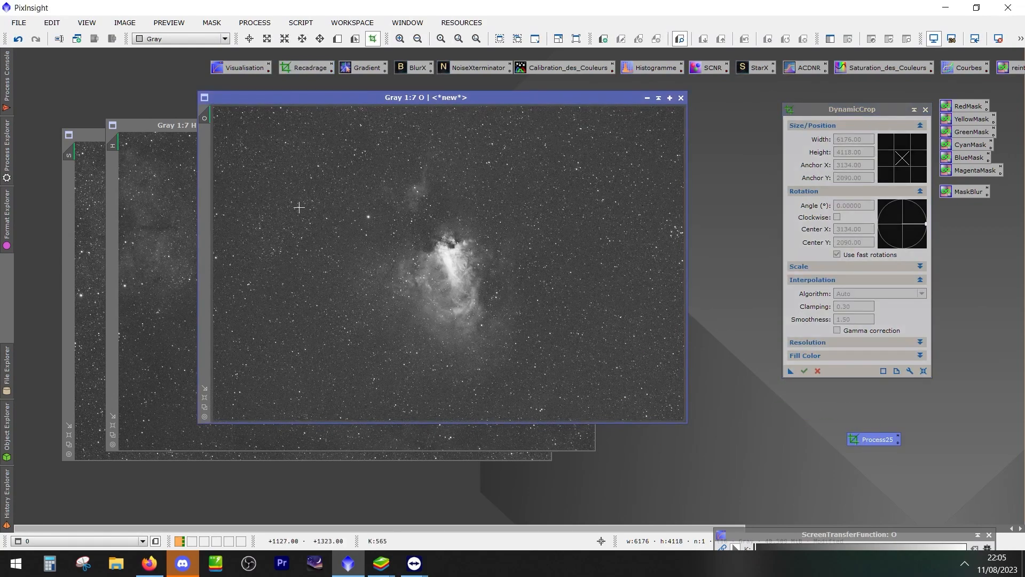
Fit the O window to its cropped image and move the O and H windows apart
left_click(204, 407)
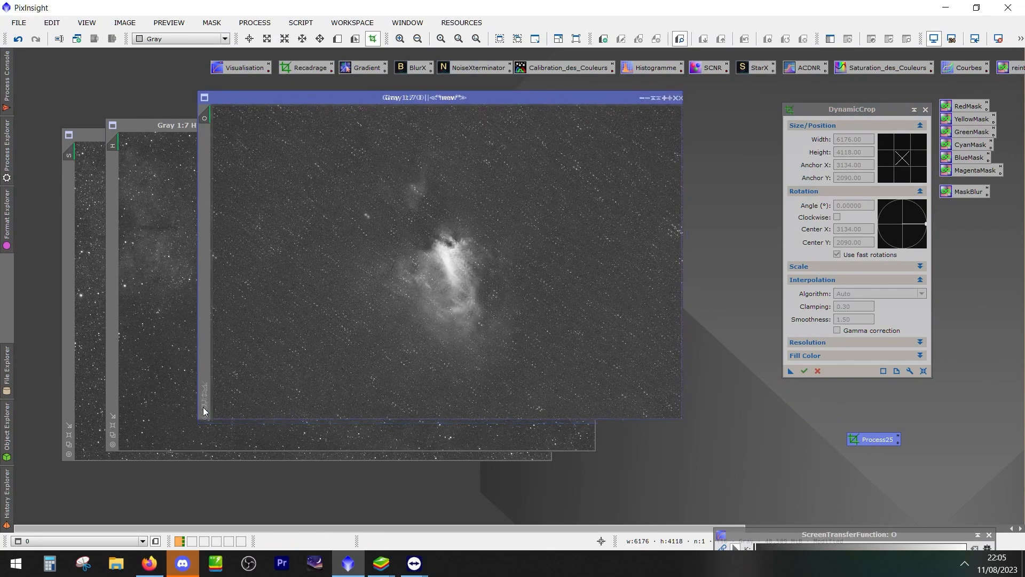
left_click_drag(291, 95, 134, 240)
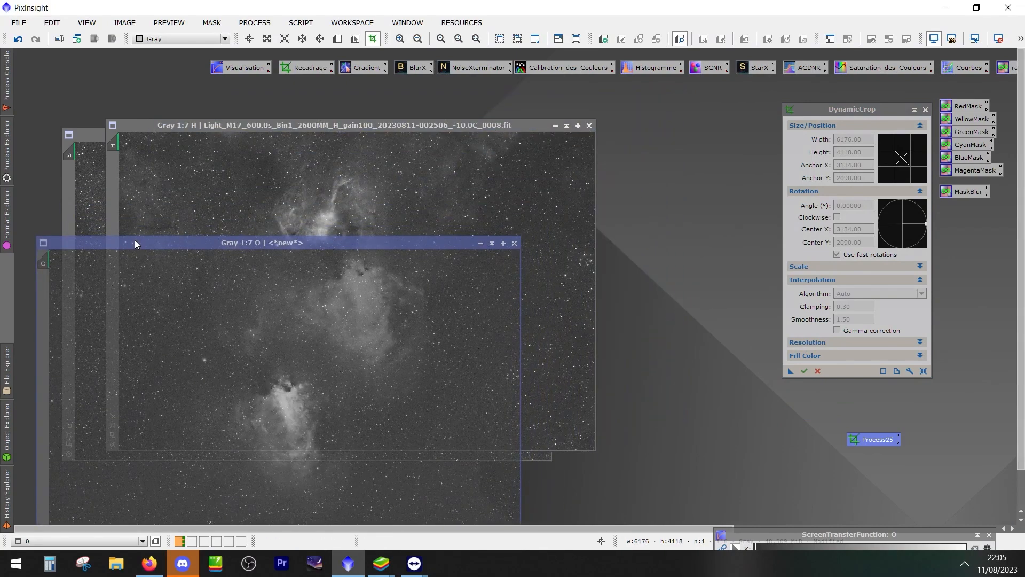
left_click_drag(221, 125, 346, 118)
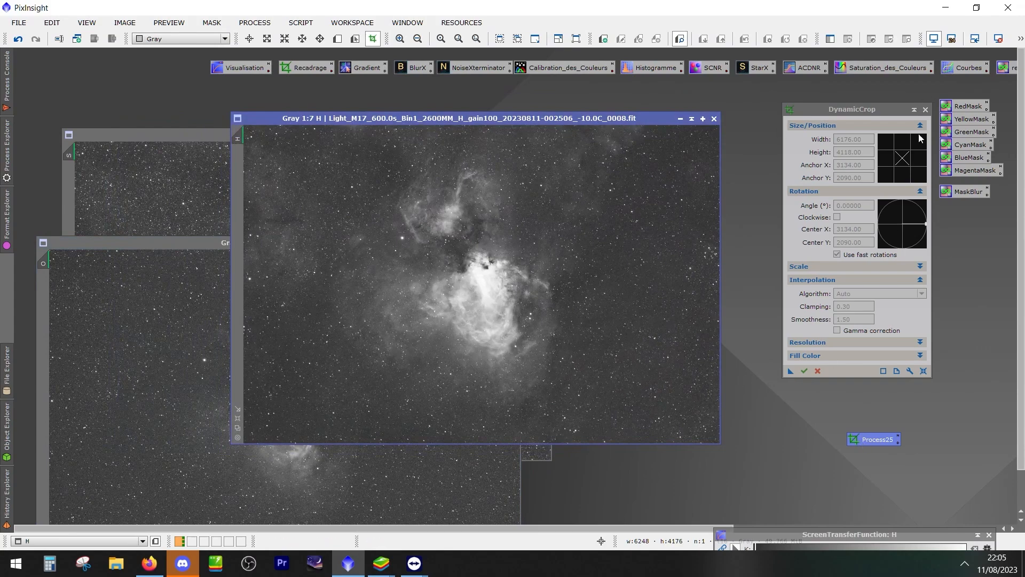
Close DynamicCrop and apply the saved crop icon to the H frame, accepting deletion of its astrometric solution
left_click(926, 110)
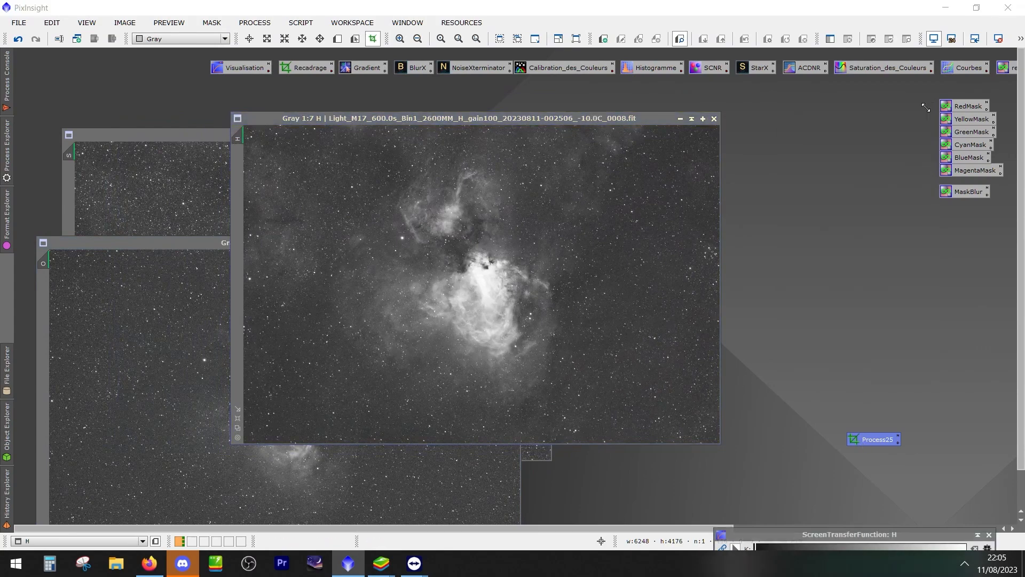
left_click_drag(875, 438, 502, 319)
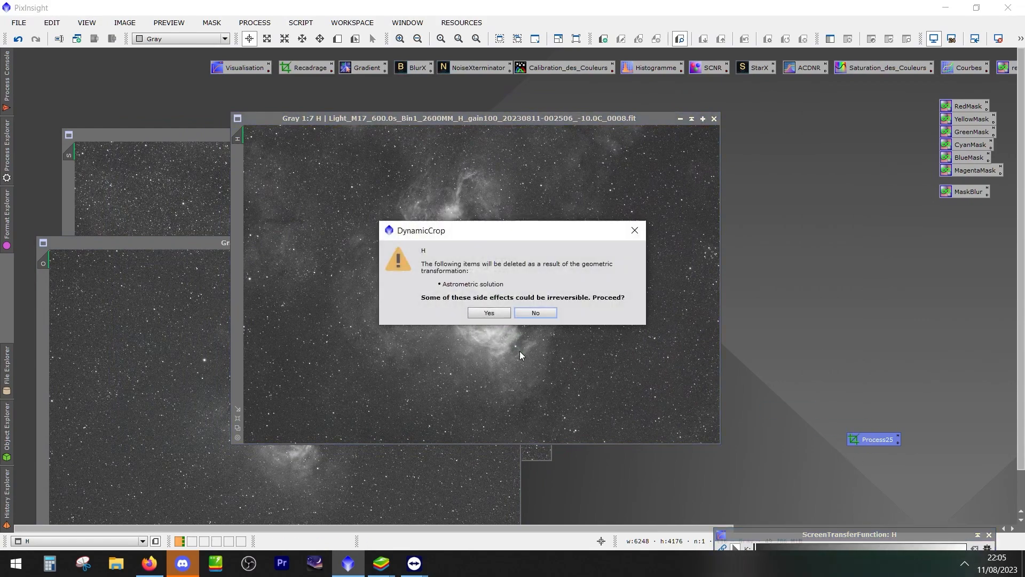
left_click(489, 313)
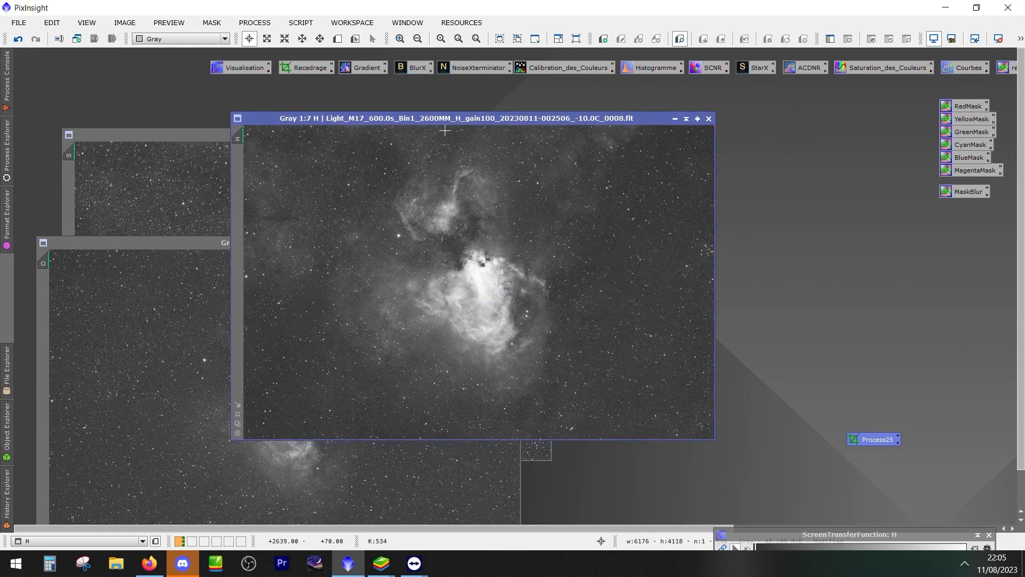
Move the H window aside, bring the S image into clear view, and apply the saved crop icon to it
left_click_drag(458, 117, 356, 283)
left_click_drag(452, 134, 664, 124)
left_click_drag(868, 434, 566, 342)
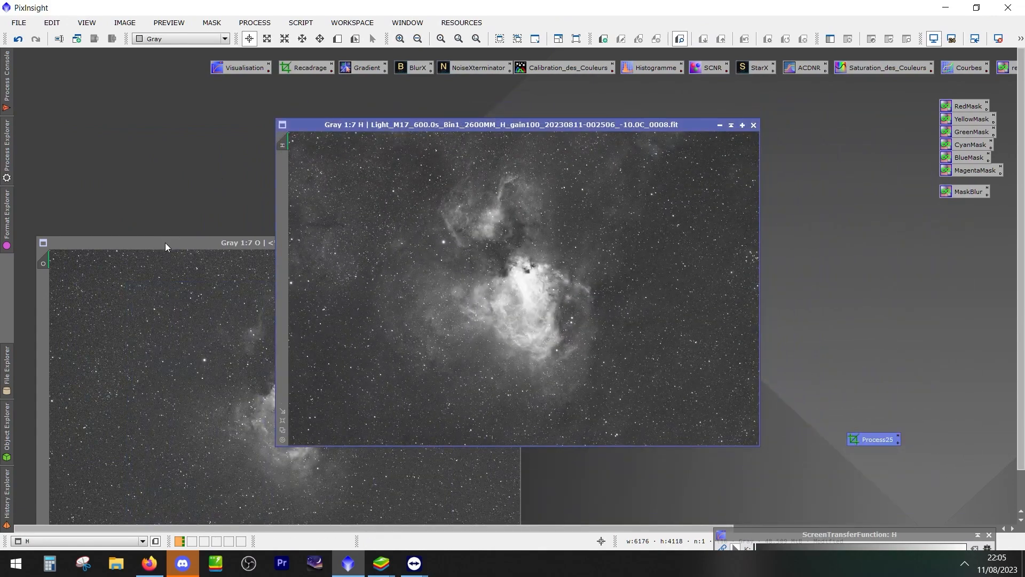
Stack the O window over the other images and load the SHO 2 process icon set, discarding the current unsaved icons
left_click_drag(165, 246, 405, 124)
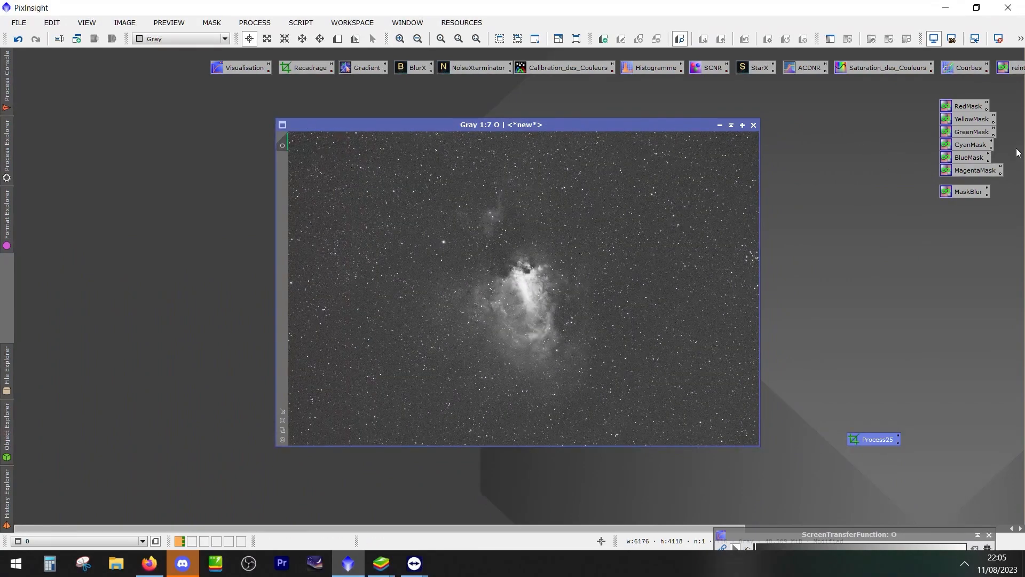
left_click(266, 24)
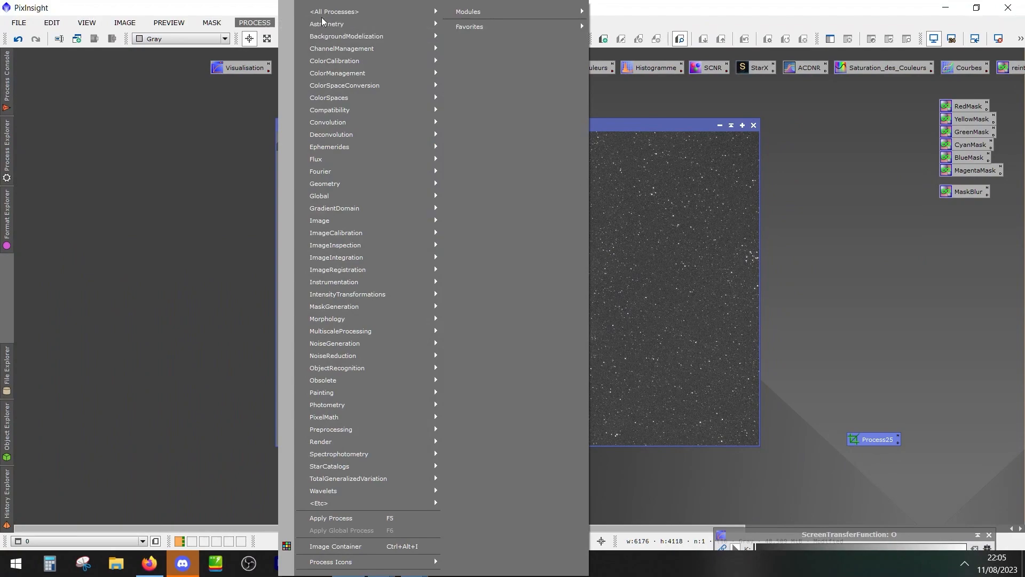
right_click(96, 155)
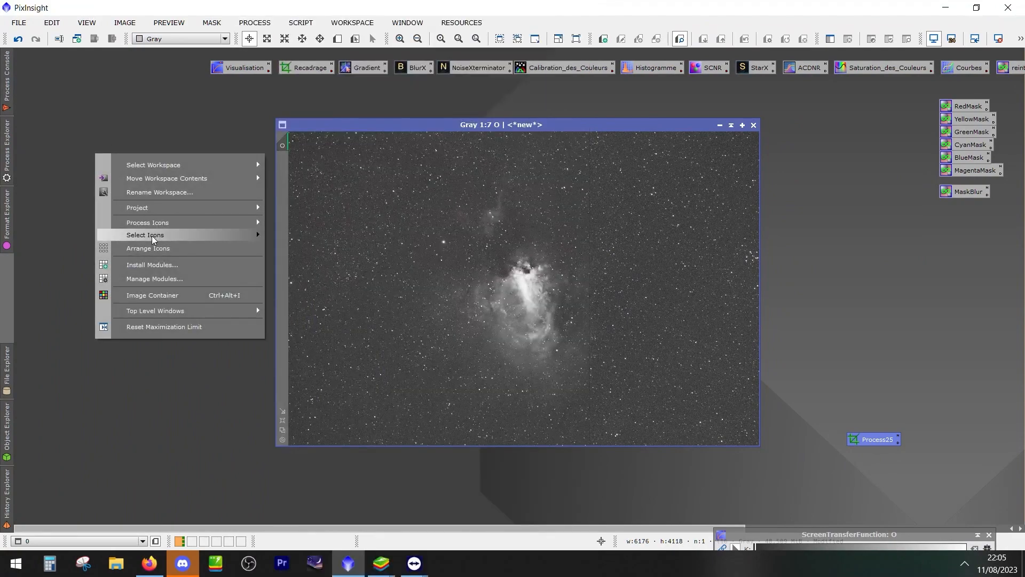
mouse_move(246, 227)
left_click(323, 224)
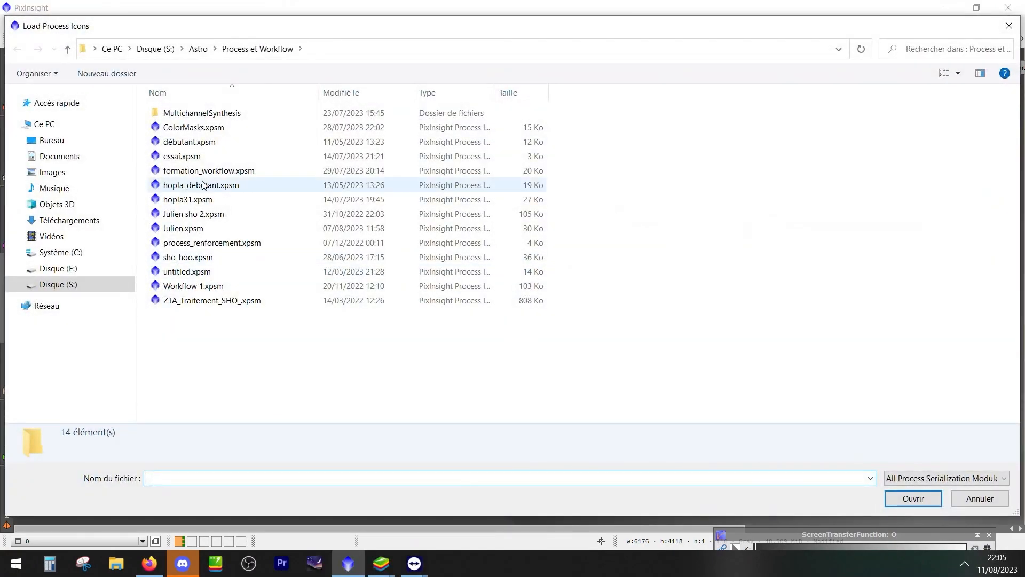
double_click(197, 215)
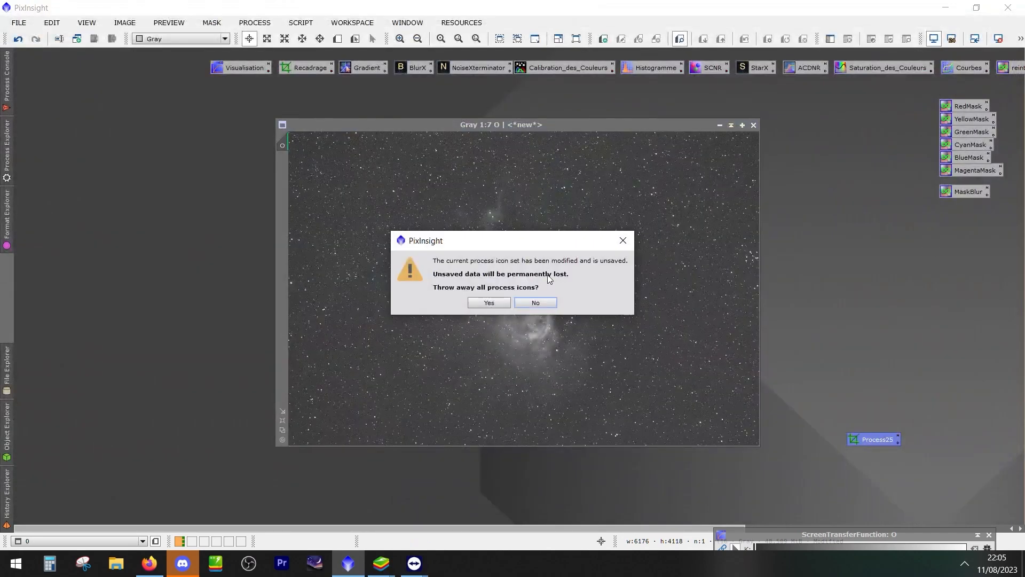
left_click(477, 302)
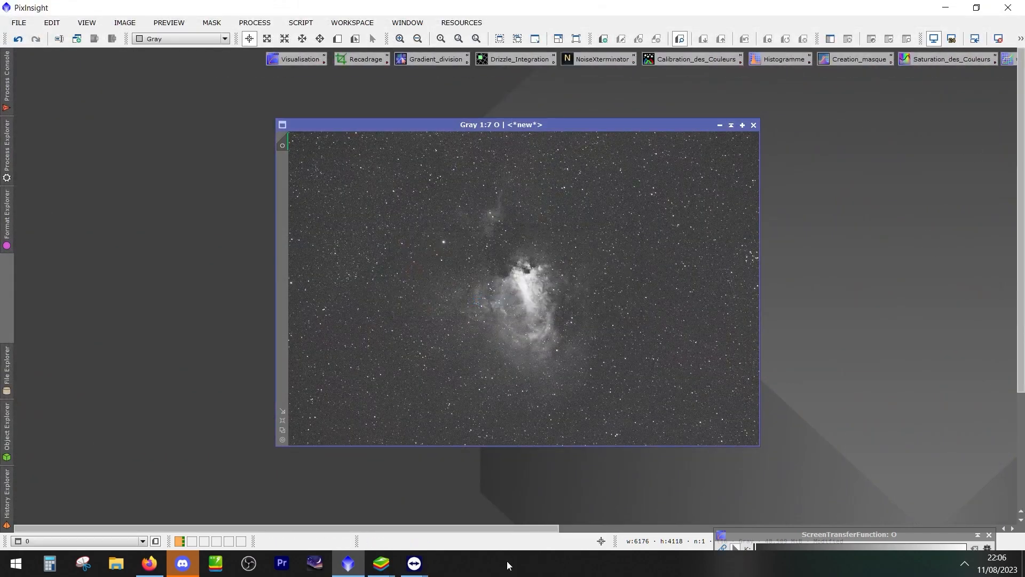
Move the column of SHO, Renforcement and mask PixelMath icons from the far side of the workspace to beside the image windows
left_click_drag(497, 531, 1008, 523)
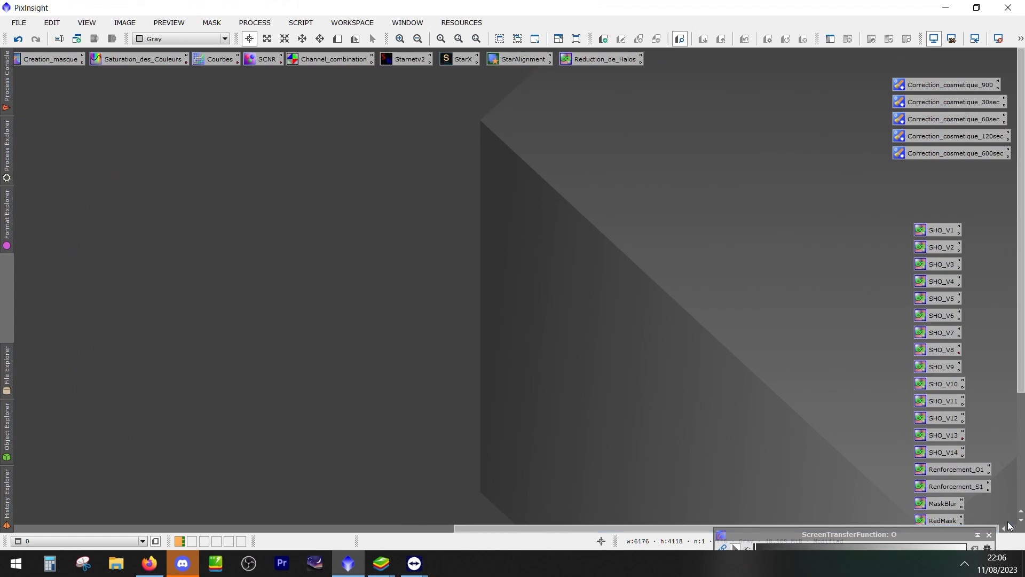
mouse_move(876, 68)
left_mouse_down()
mouse_move(1005, 488)
mouse_move(1007, 555)
left_mouse_up()
left_click_drag(1022, 360, 1024, 473)
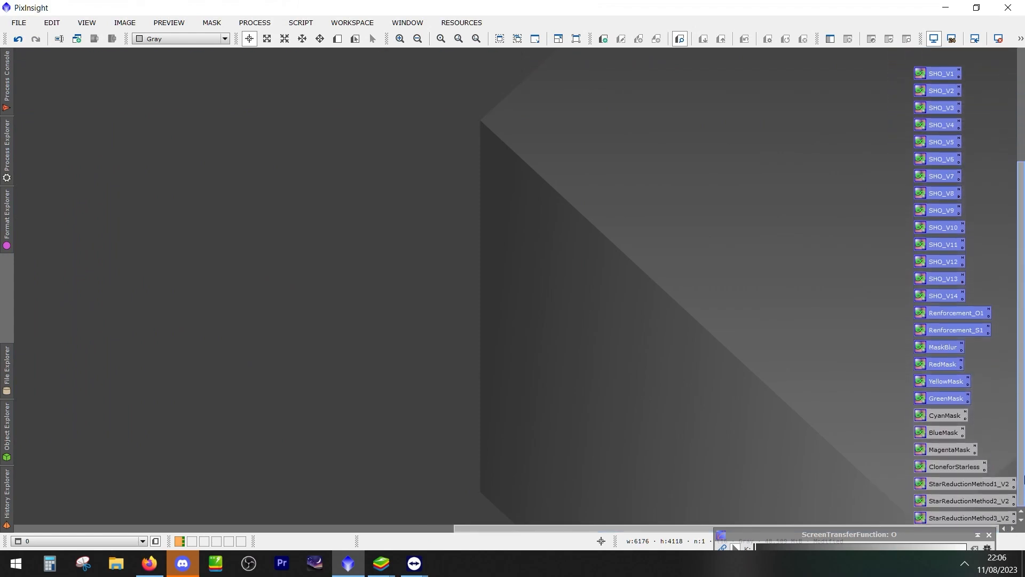
left_click_drag(883, 66, 982, 537)
left_click_drag(928, 71, 91, 66)
left_click_drag(561, 529, 79, 501)
left_click_drag(1020, 264, 1022, 315)
left_click_drag(867, 80, 982, 533)
left_click_drag(919, 143, 861, 124)
left_click_drag(1022, 203, 1024, 114)
mouse_move(678, 88)
left_mouse_down()
mouse_move(631, 89)
mouse_move(564, 268)
mouse_move(697, 78)
mouse_move(685, 90)
left_mouse_up()
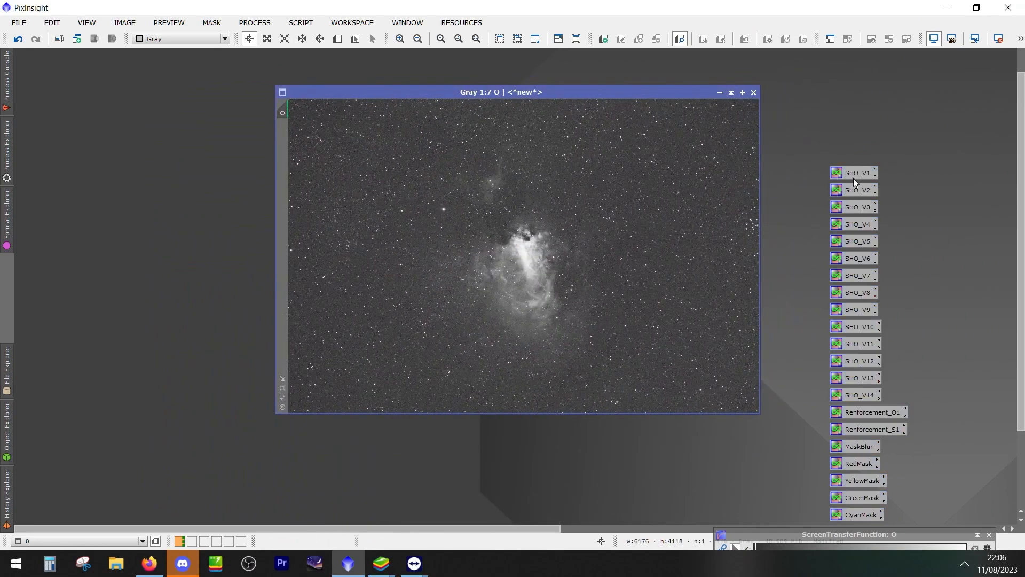
Review the channel expressions of the SHO_V3 PixelMath icon, close it and open SHO_V5
double_click(857, 207)
left_click_drag(554, 263, 733, 82)
left_click(712, 113)
left_click(736, 111)
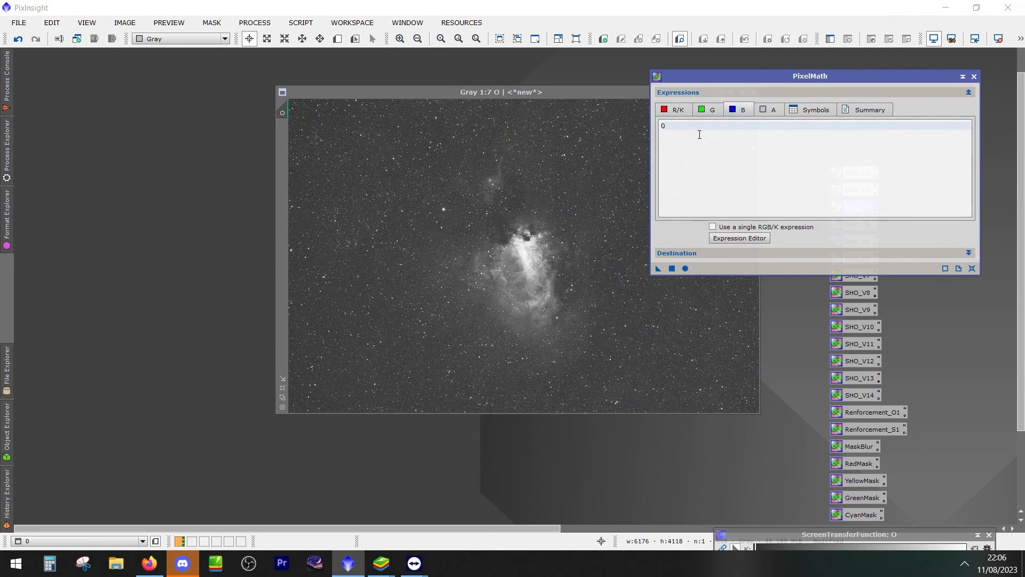
left_click(974, 77)
double_click(859, 242)
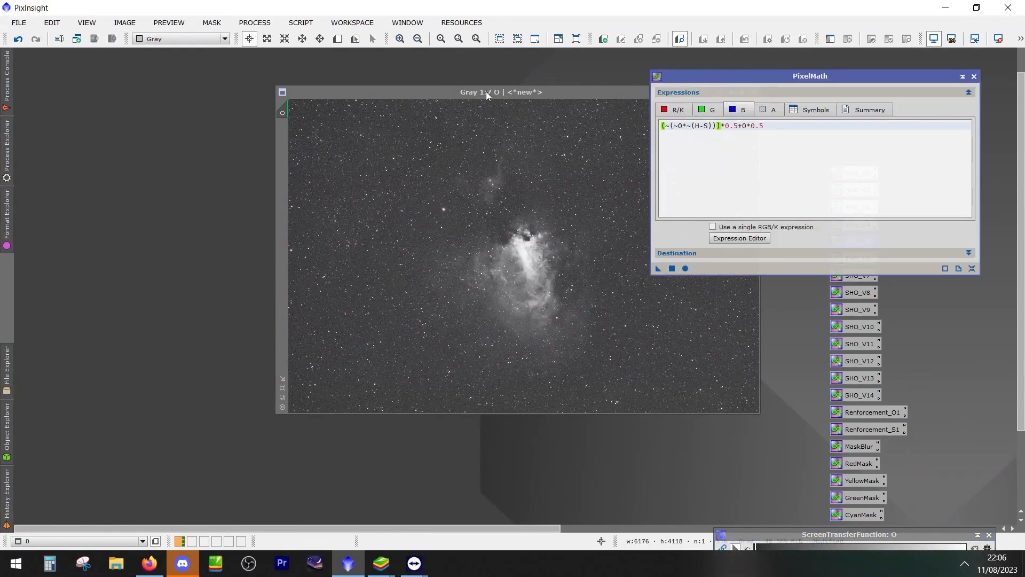
Spread the stacked O, H and S image windows apart so each one can be reached
left_click_drag(485, 92, 402, 133)
left_click(331, 92)
left_click_drag(331, 94, 327, 168)
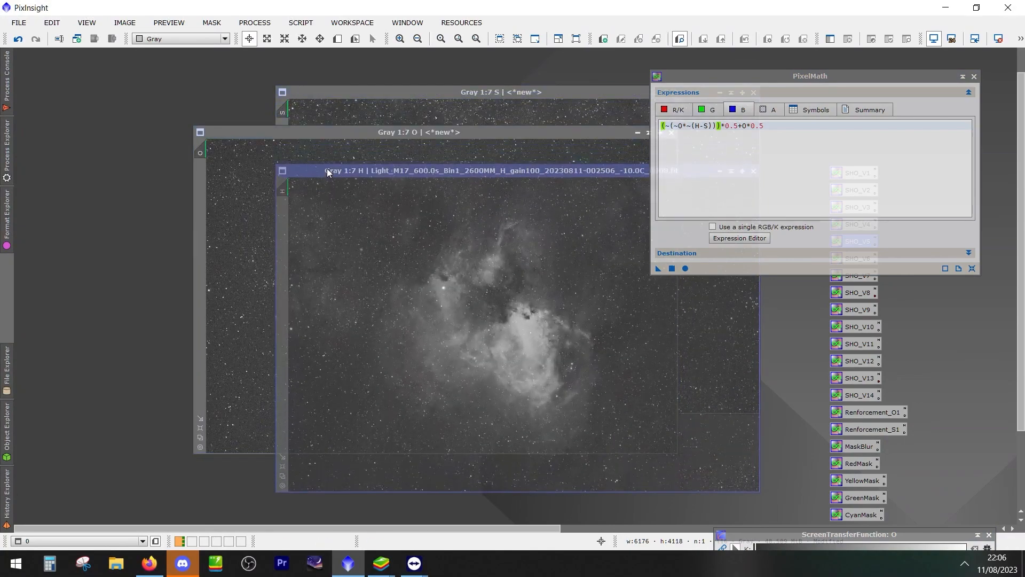
left_click(319, 92)
left_click_drag(337, 91, 293, 158)
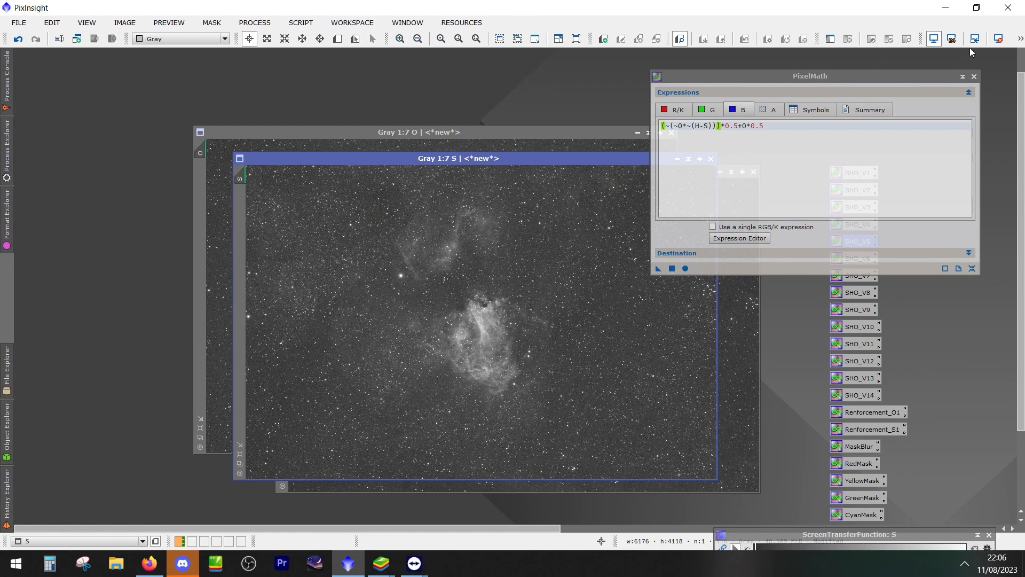
Cycle the S image's screen stretch through reset, boosted auto-stretch and standard auto-stretch
left_click(998, 39)
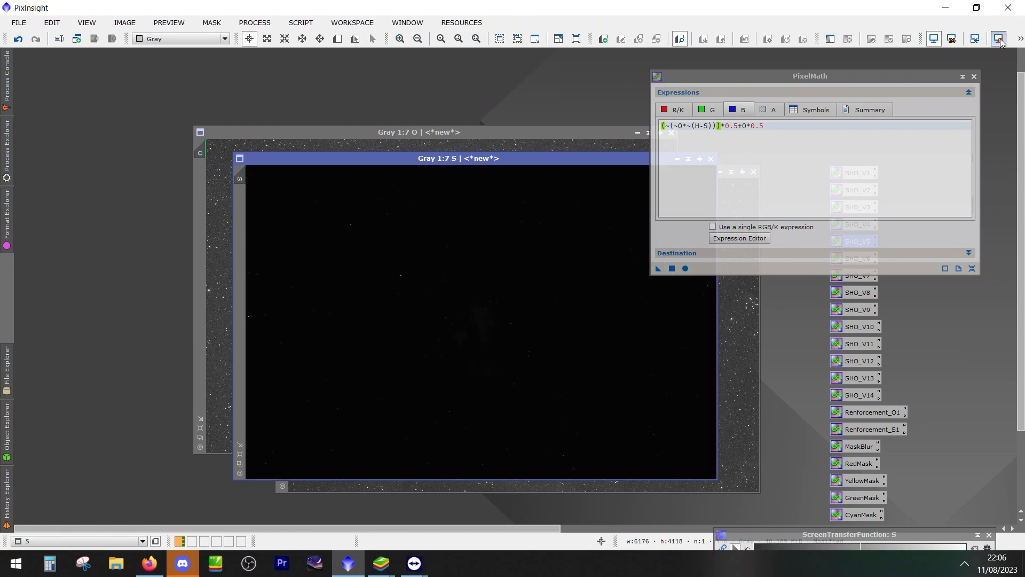
left_click(1021, 39)
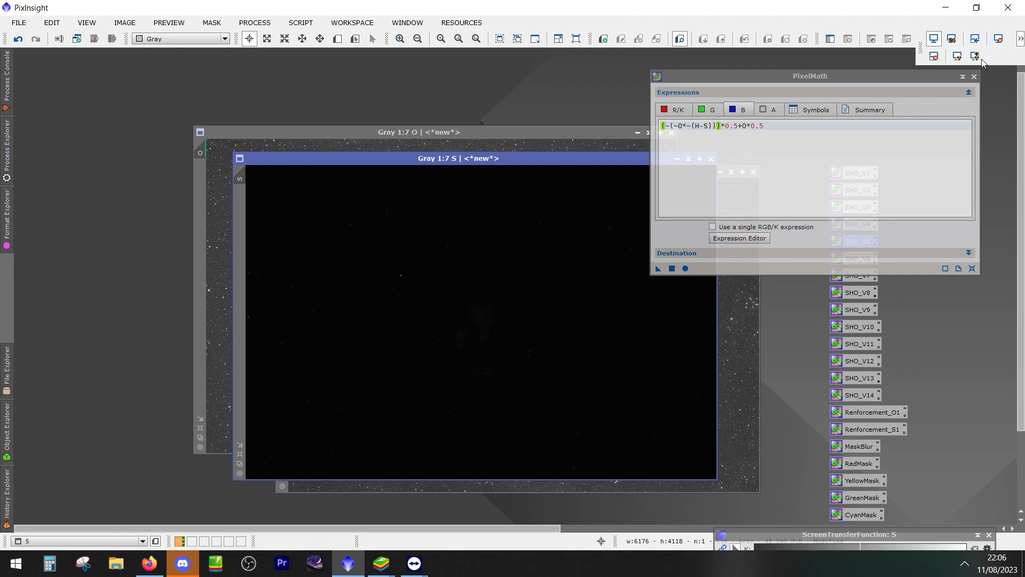
left_click(976, 57)
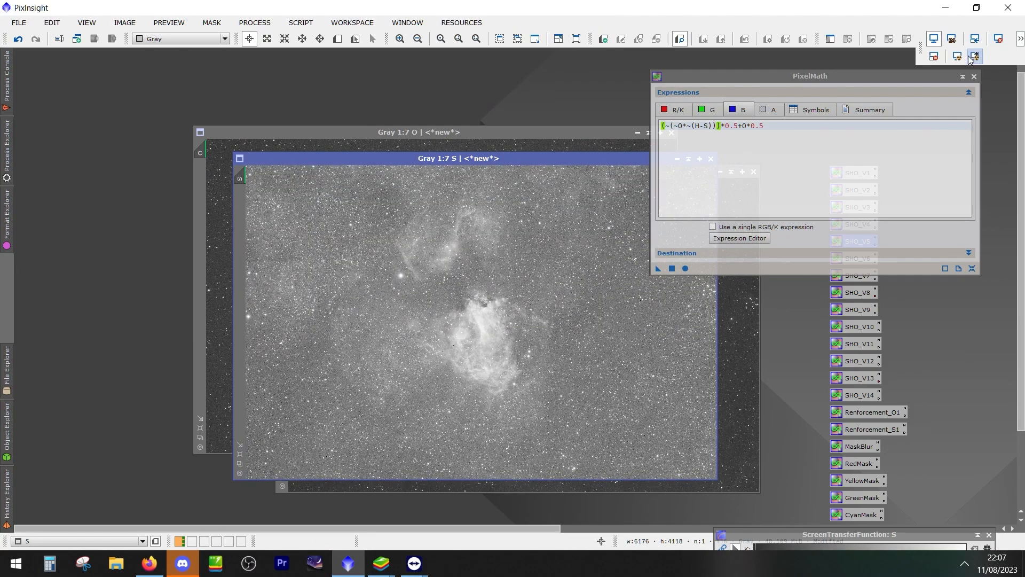
left_click(958, 56)
Cascade the S window below the H window and move the PixelMath window away from the SHO icons
left_click_drag(453, 158, 540, 227)
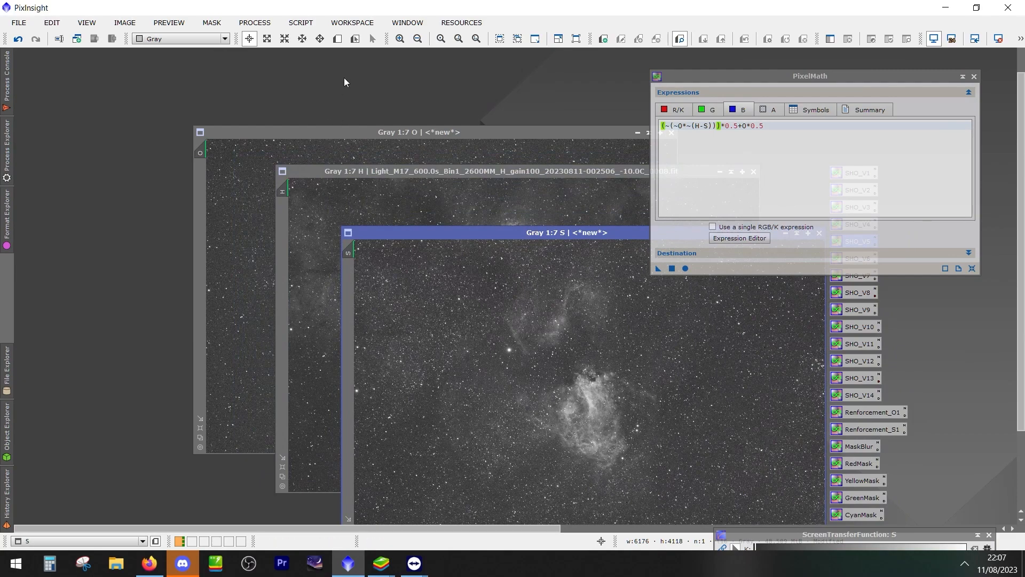
left_click_drag(751, 62, 177, 90)
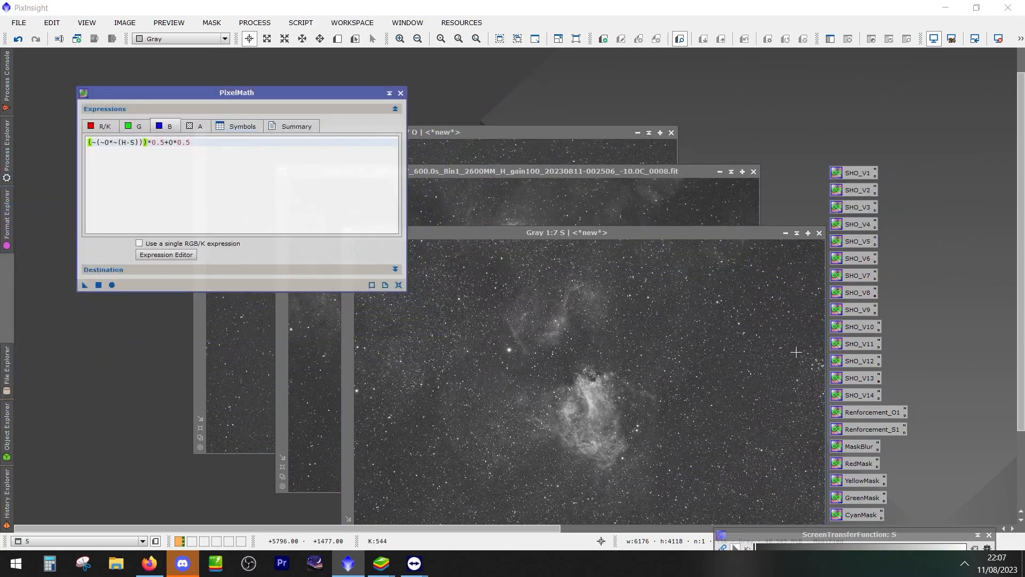
right_click(464, 81)
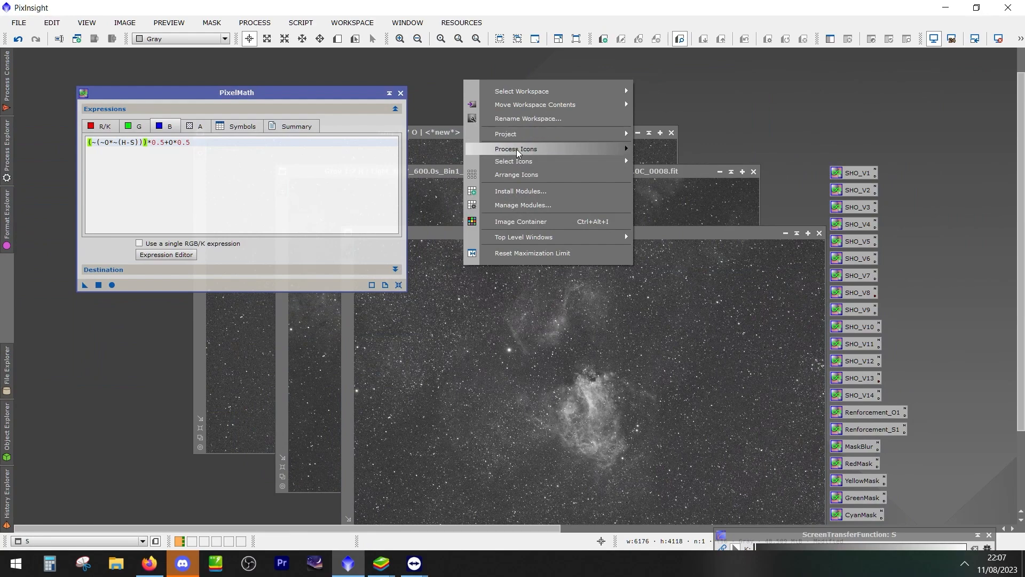
mouse_move(568, 153)
left_click(674, 151)
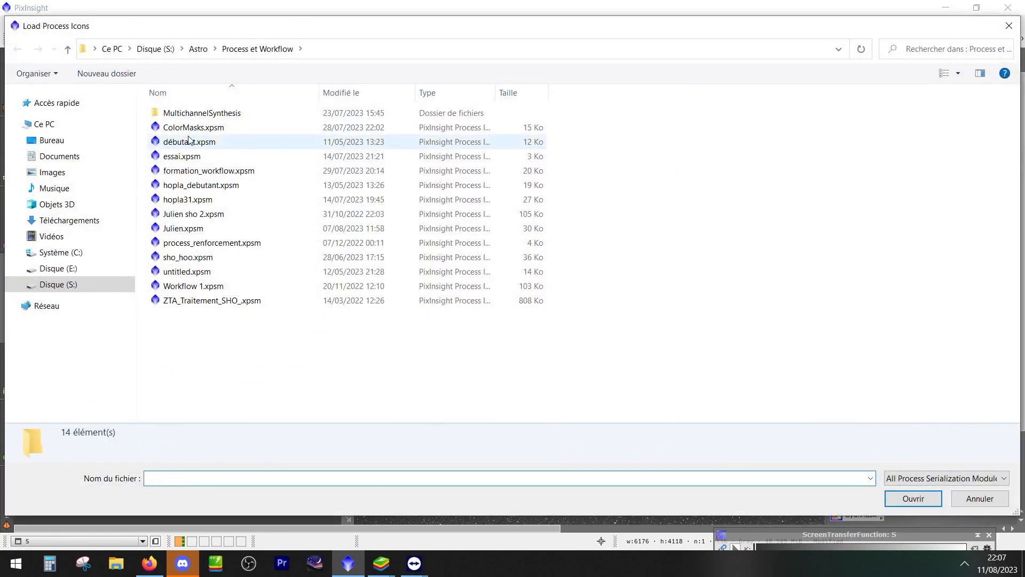
left_click(1008, 25)
Merge the process icon set containing the BlurX and StarX icons into the workspace, keeping the SHO icons
right_click(604, 73)
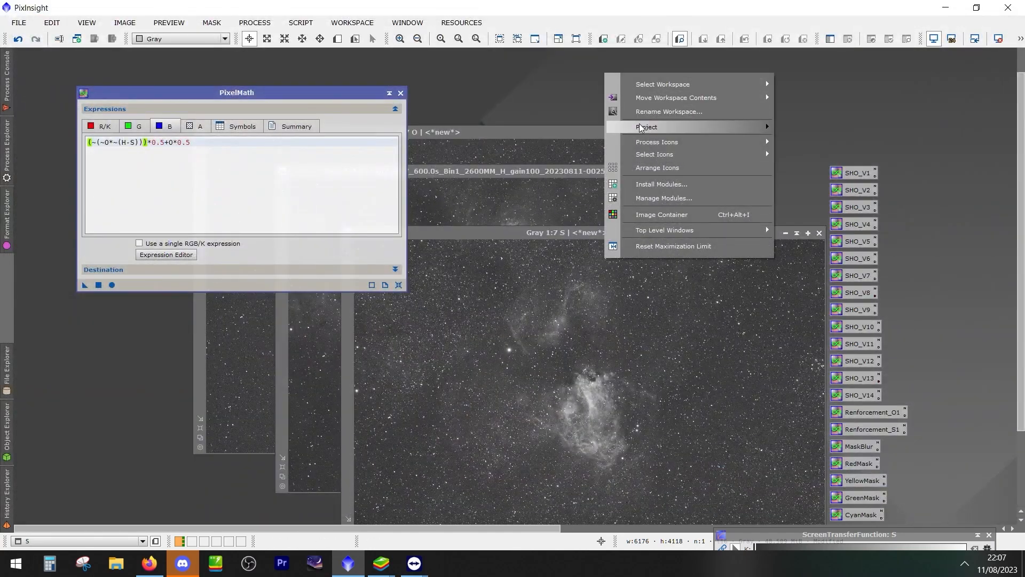
mouse_move(647, 145)
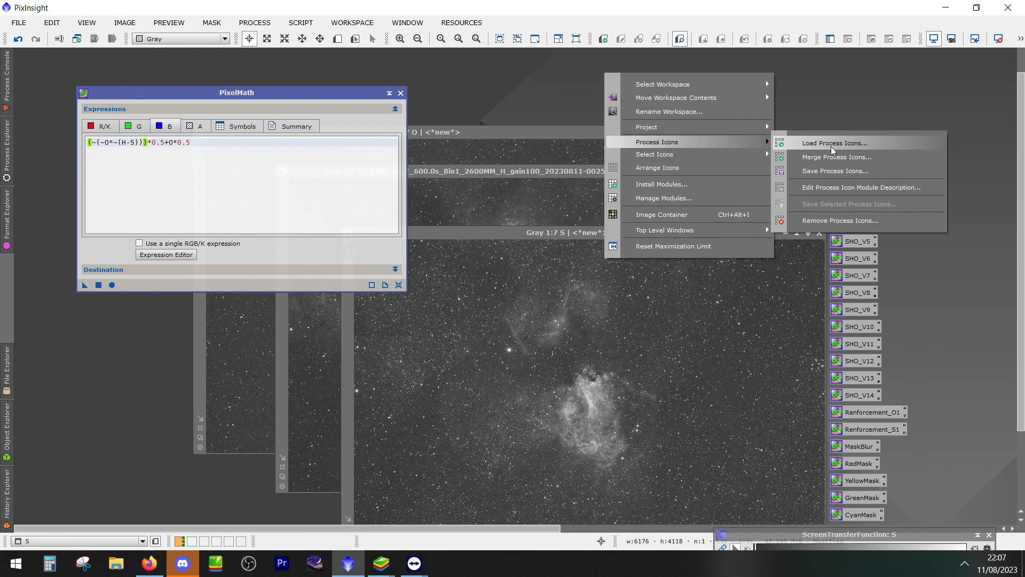
left_click(835, 158)
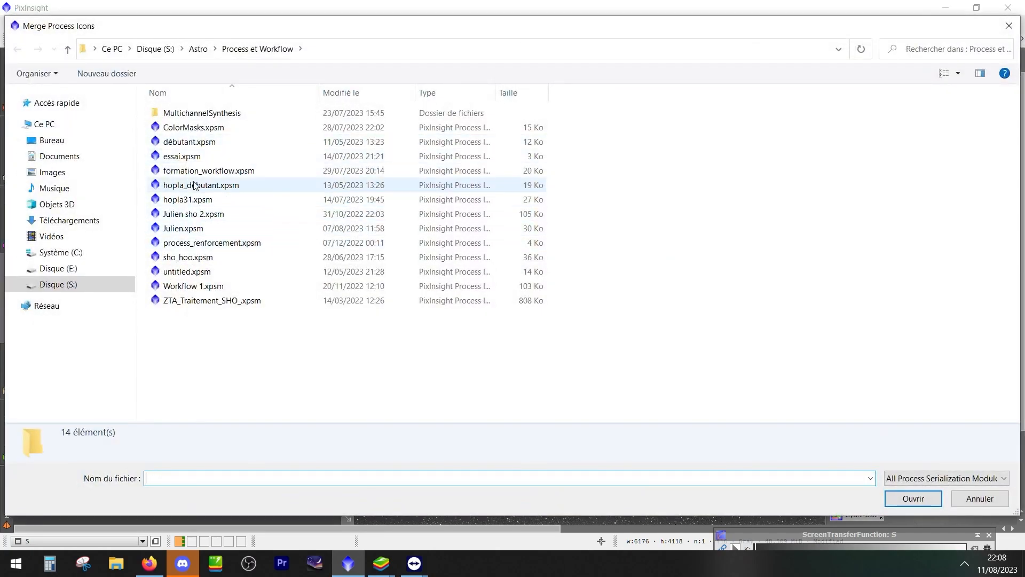
left_click(204, 215)
double_click(206, 216)
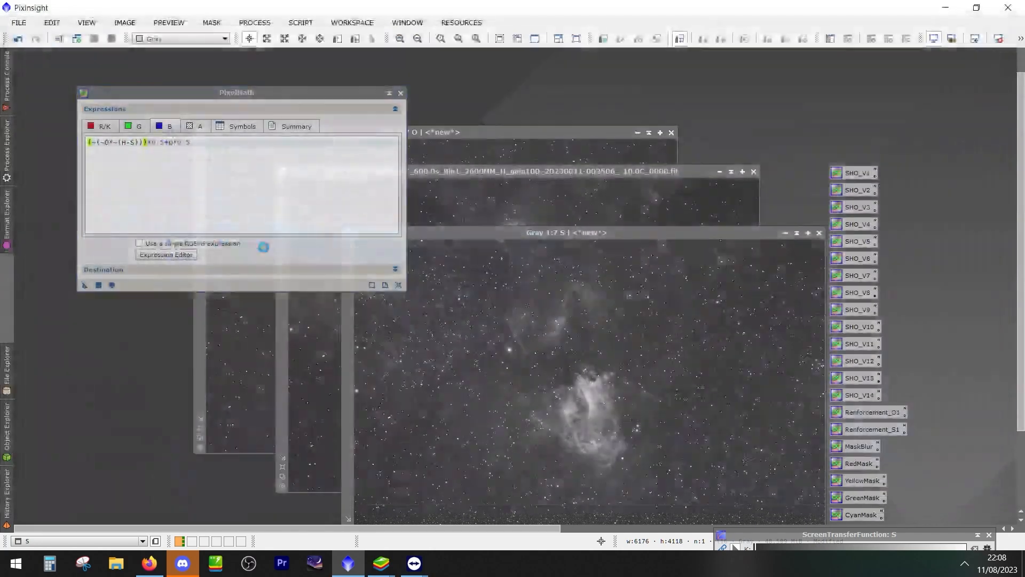
left_click(514, 322)
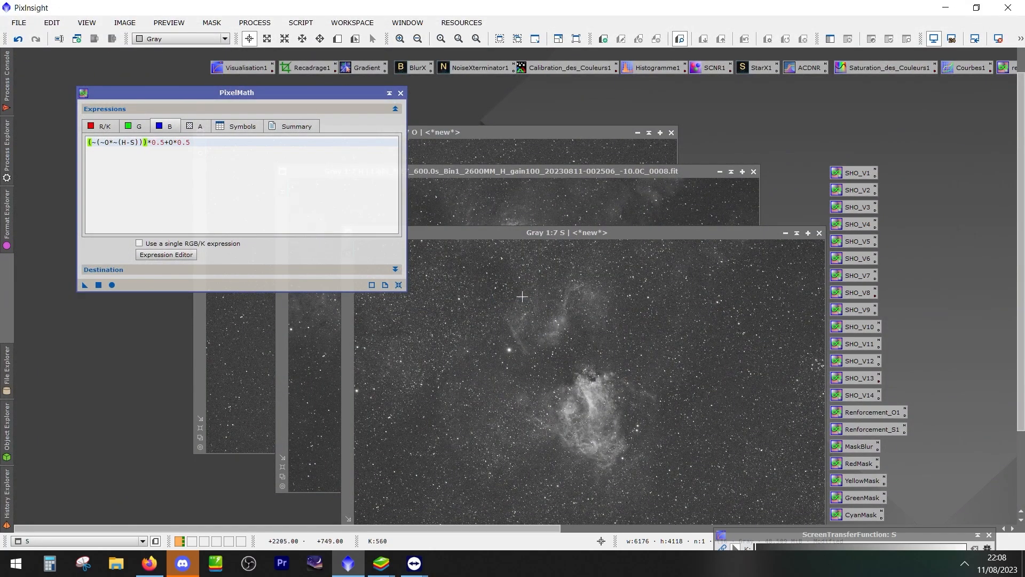
Open BlurXTerminator from its process icon, look over its settings and close it
double_click(412, 67)
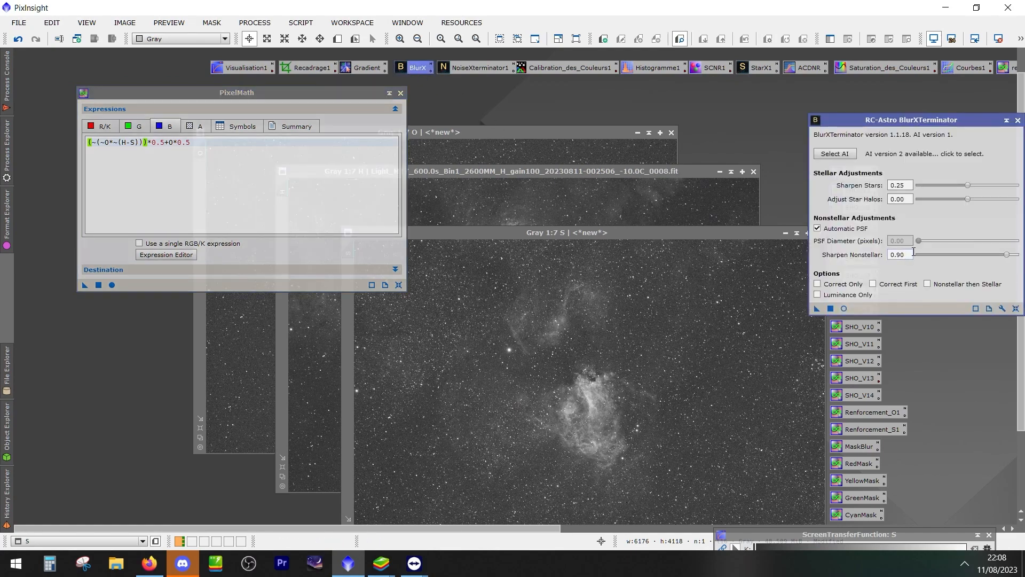
left_click_drag(949, 118, 844, 125)
left_click(915, 130)
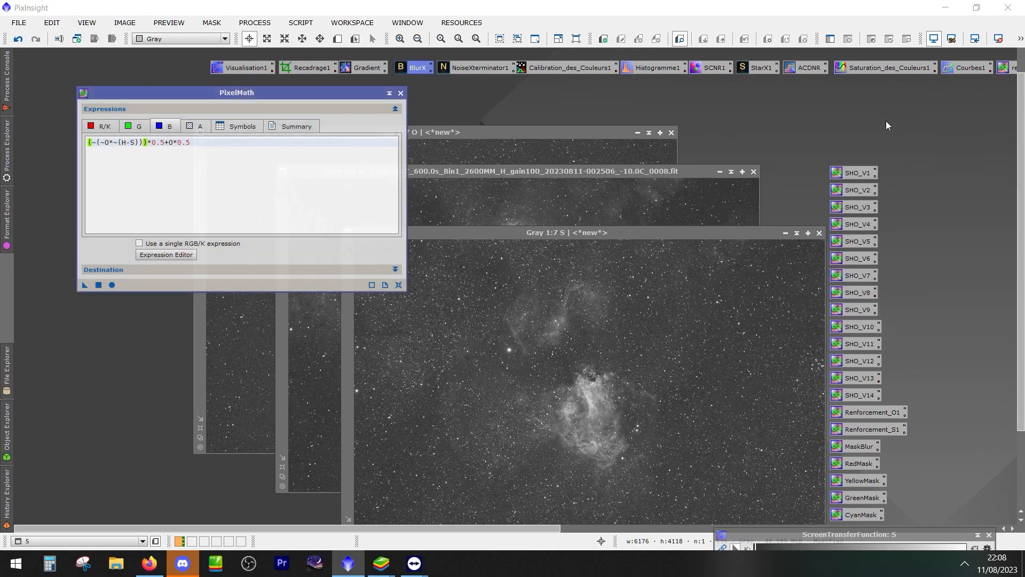
Open StarXTerminator from its process icon, examine its star image options beside the images and dismiss it
double_click(760, 67)
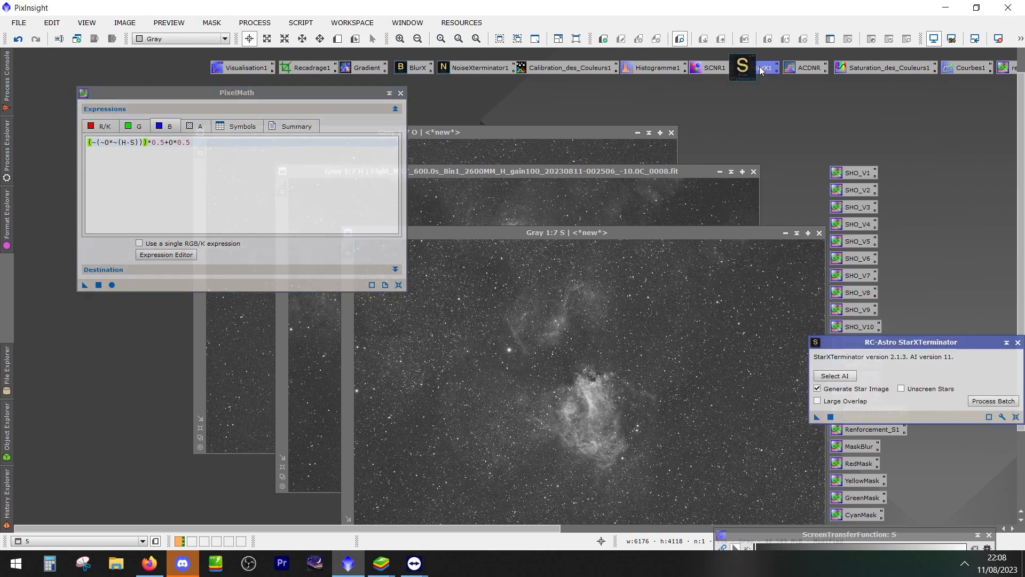
left_click_drag(915, 341, 595, 79)
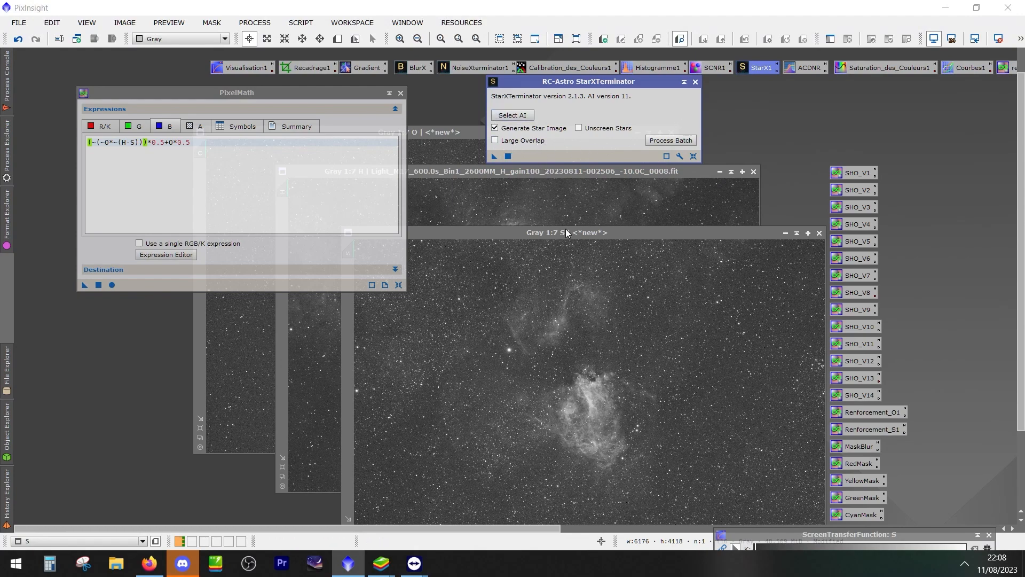
mouse_move(532, 144)
left_click_drag(593, 80, 895, 81)
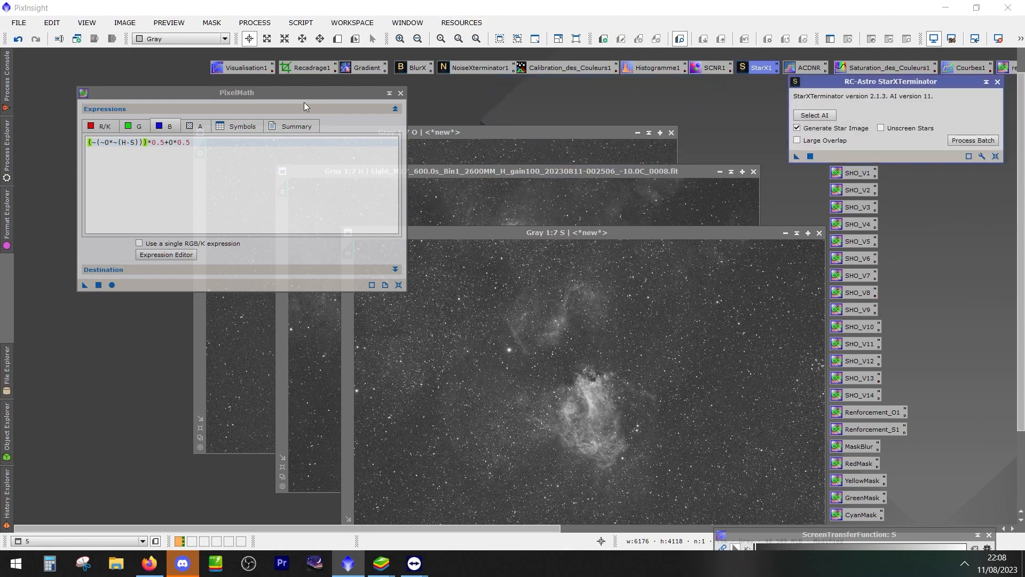
left_click(761, 114)
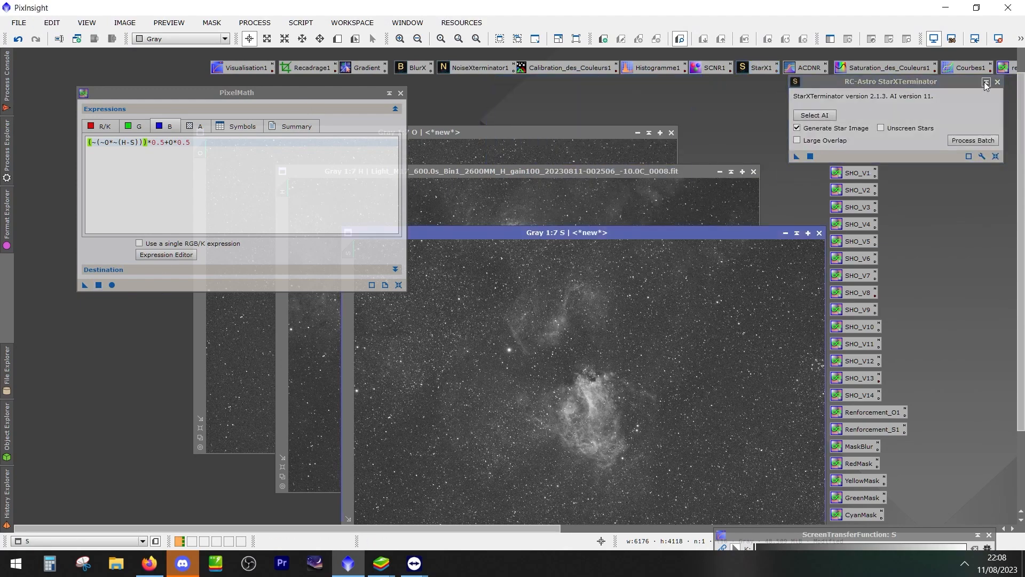
left_click(988, 82)
Open HistogramTransformation from its process icon, place it over the image area and make its window narrower
double_click(664, 68)
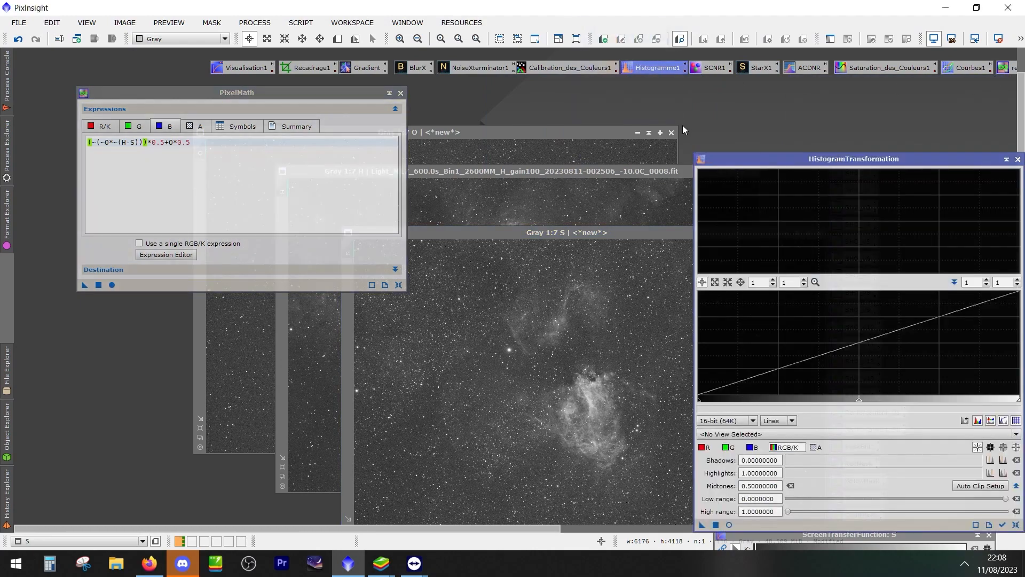
left_click_drag(775, 157, 345, 56)
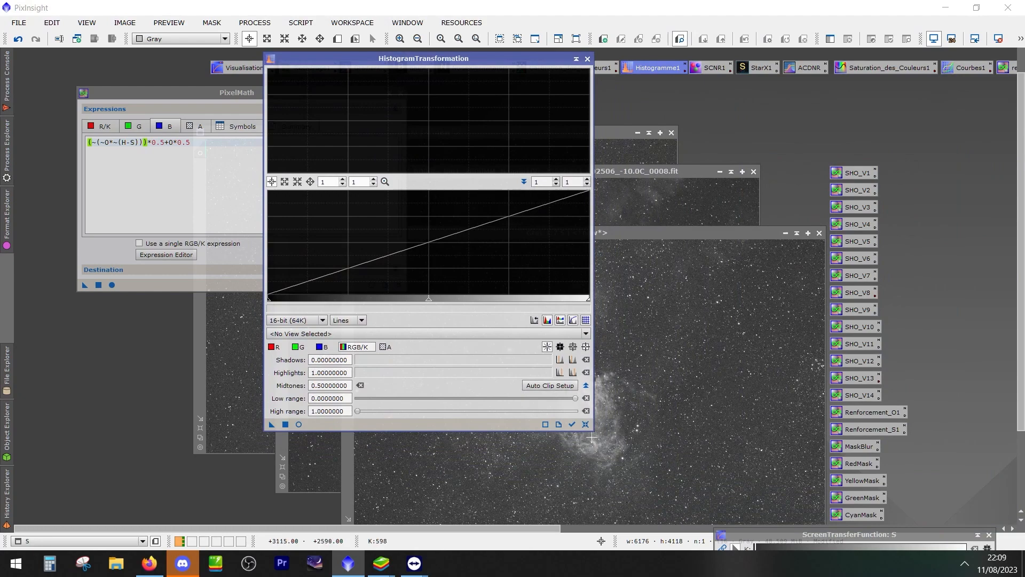
left_click_drag(594, 430, 557, 430)
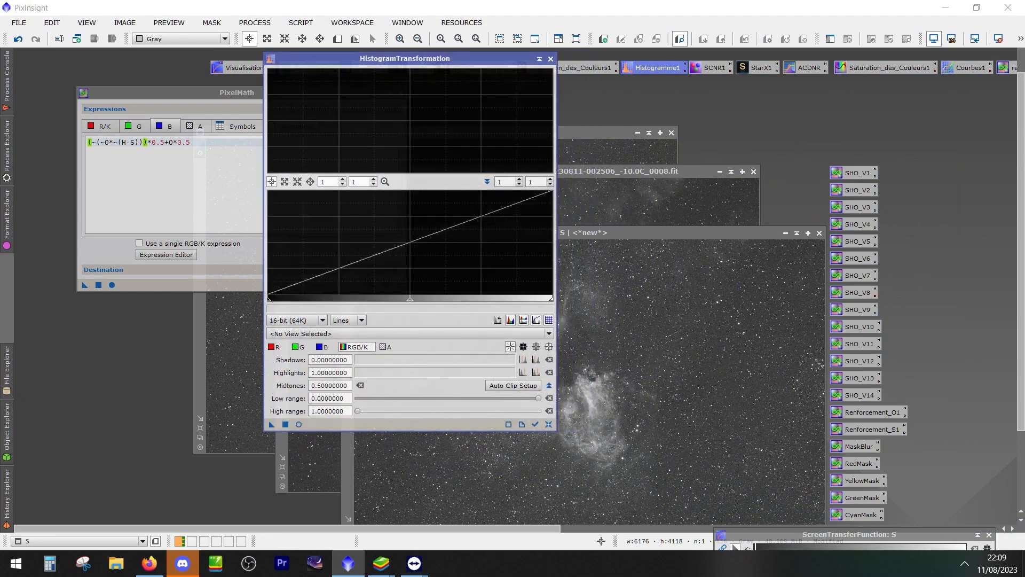
Open ScreenTransferFunction from its process icon and clear the PixelMath window out of the workspace by closing it
left_click(173, 98)
left_click_drag(363, 96, 962, 355)
double_click(260, 66)
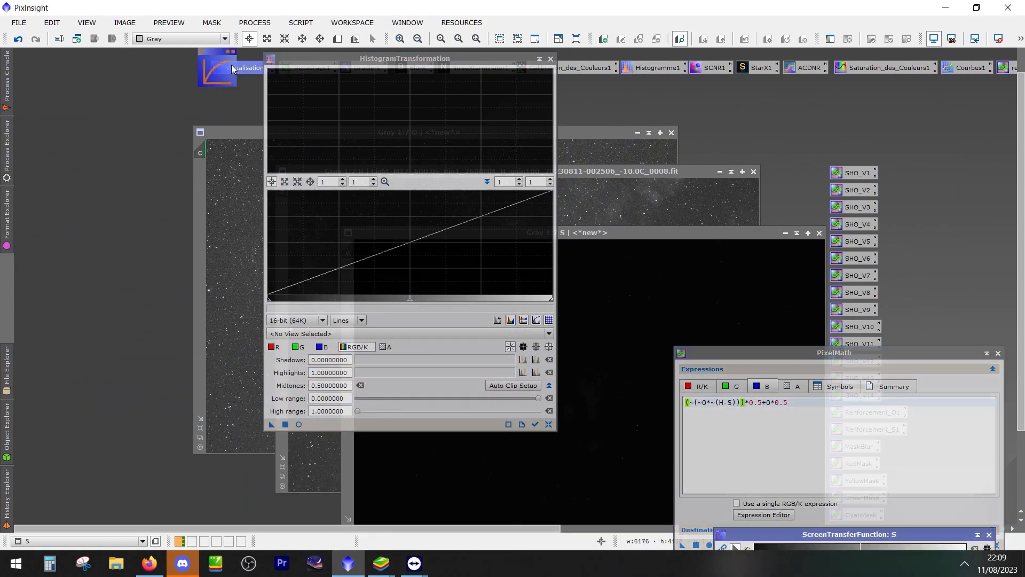
left_click_drag(776, 351, 741, 166)
left_click(964, 166)
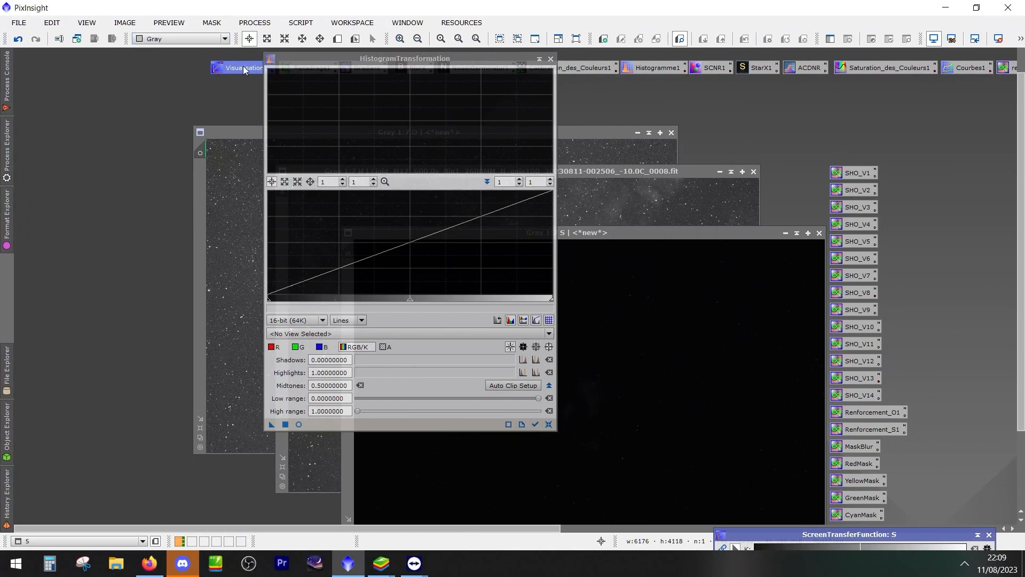
Place ScreenTransferFunction directly beneath HistogramTransformation at the workspace's edge and move the S image clear of both windows
left_click_drag(816, 536, 833, 127)
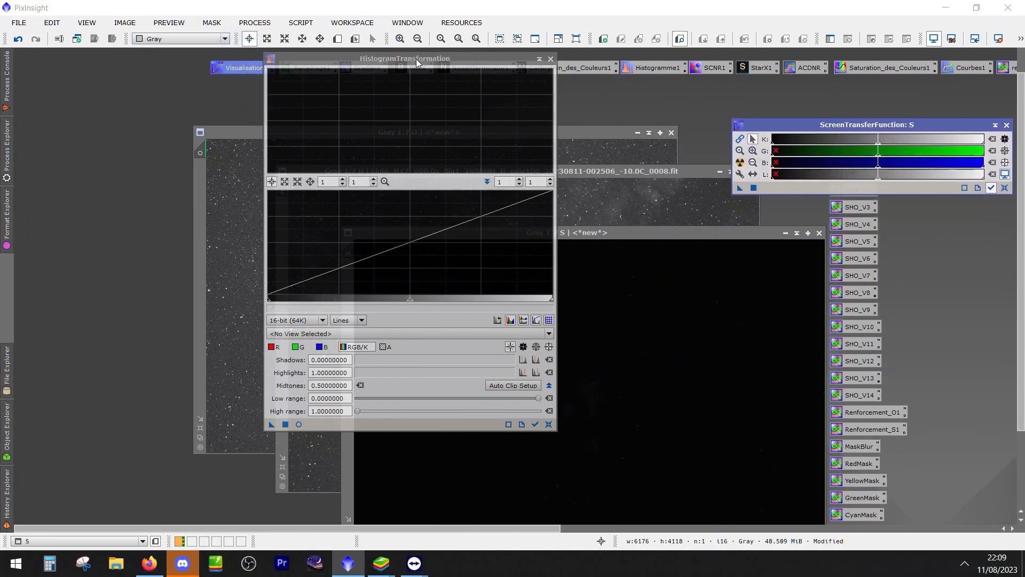
left_click_drag(763, 126, 761, 424)
left_click_drag(490, 64, 943, 73)
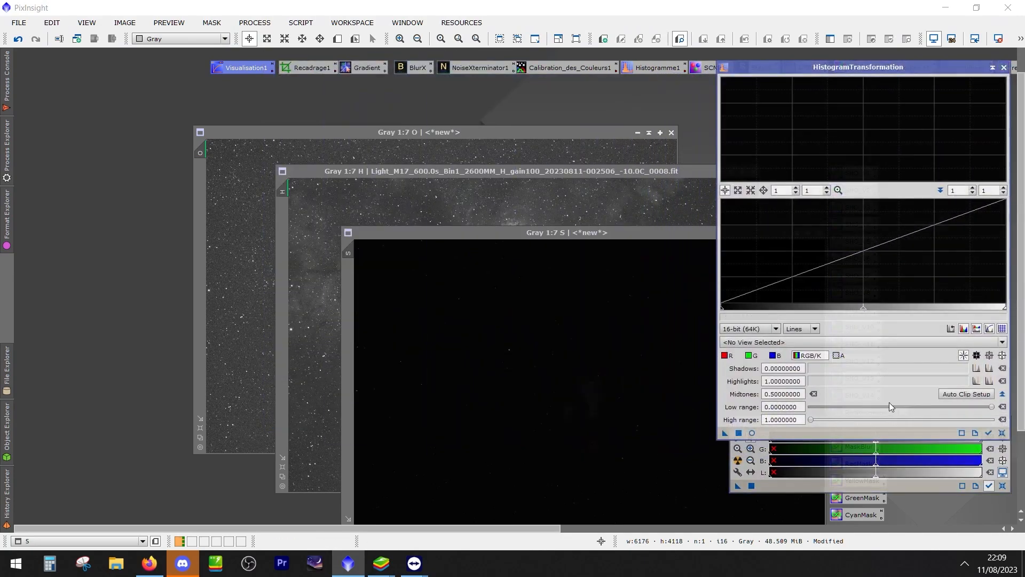
left_click(828, 483)
left_click_drag(821, 420, 819, 446)
left_click_drag(595, 233, 362, 109)
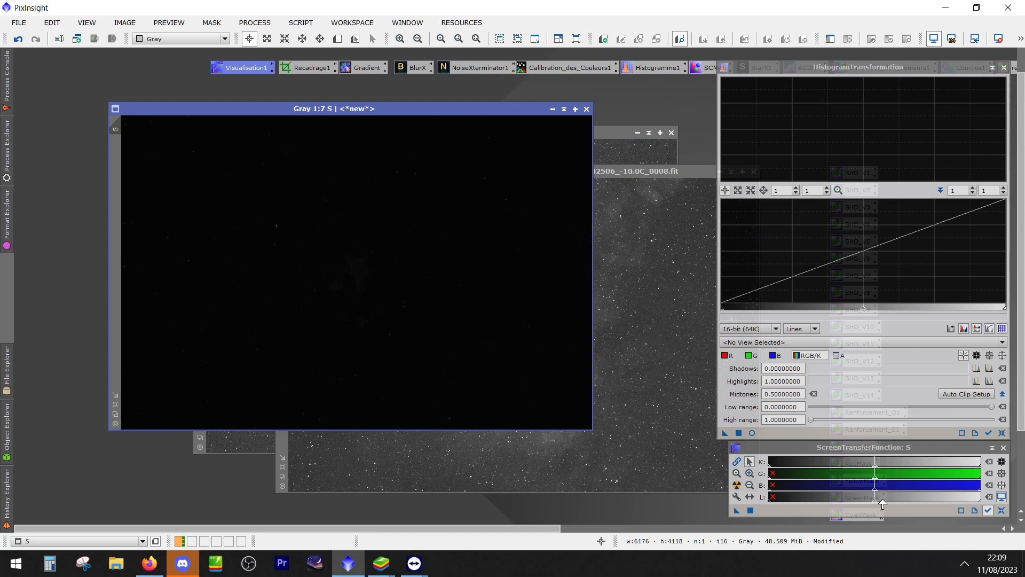
Switch ScreenTransferFunction's view tracking off and back on so it follows the active S image
left_click(737, 462)
left_click(737, 462)
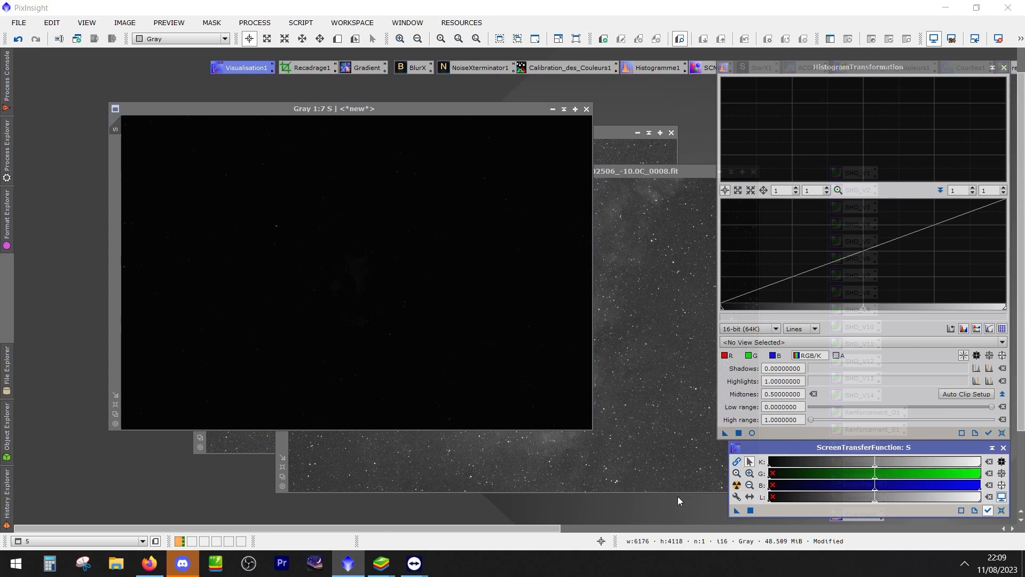
left_click(443, 254)
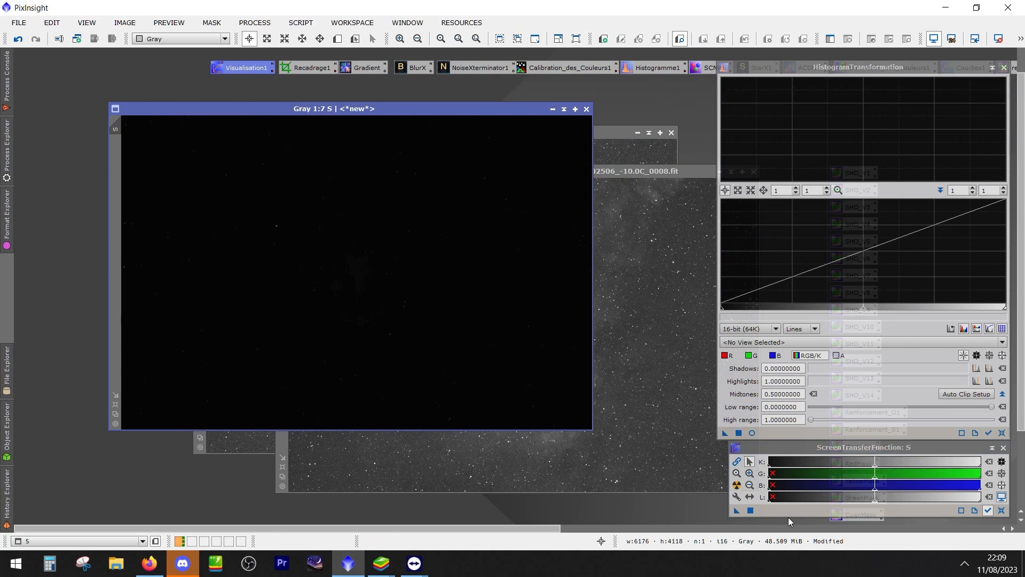
left_click(987, 511)
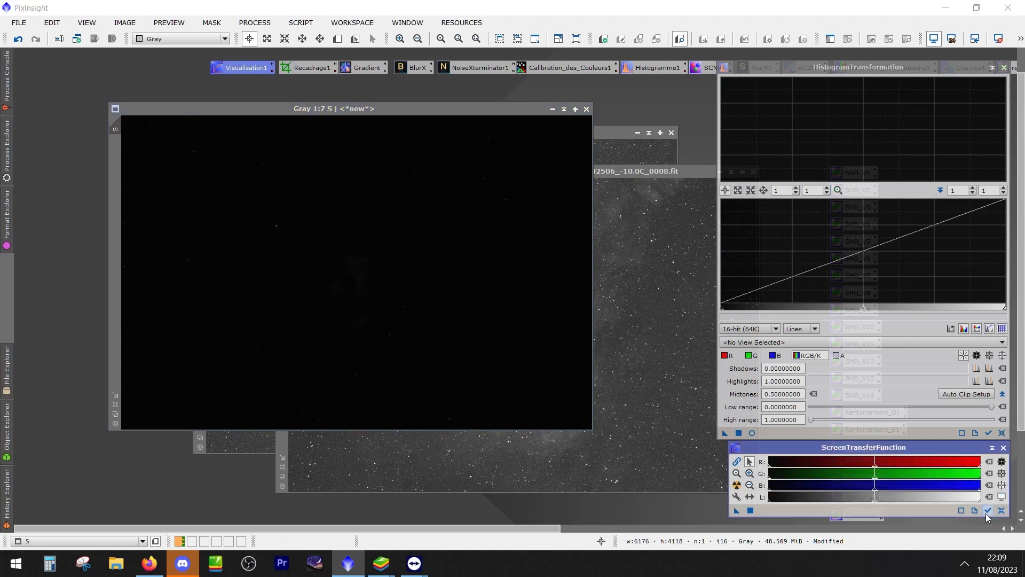
left_click(464, 145)
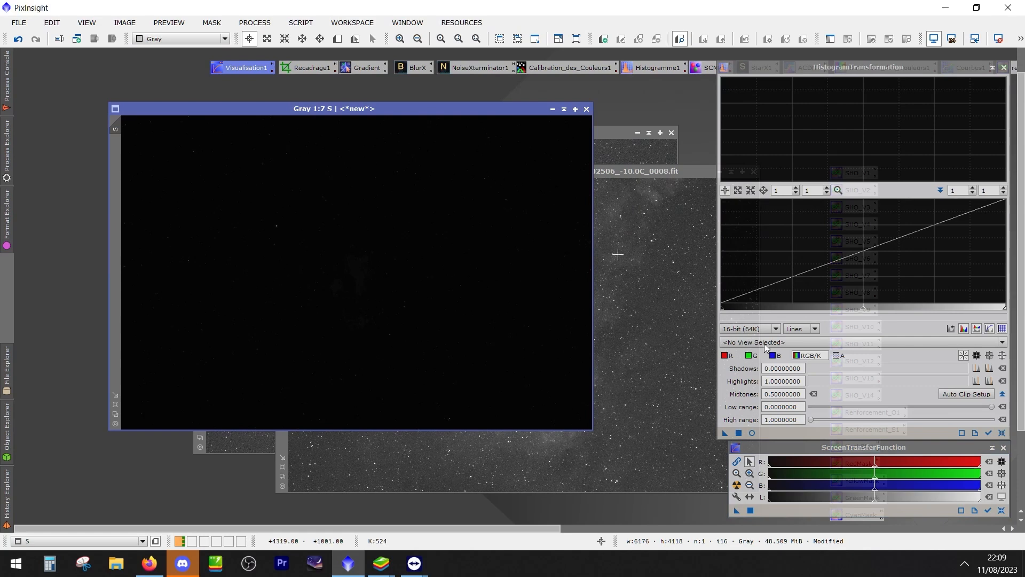
left_click(987, 511)
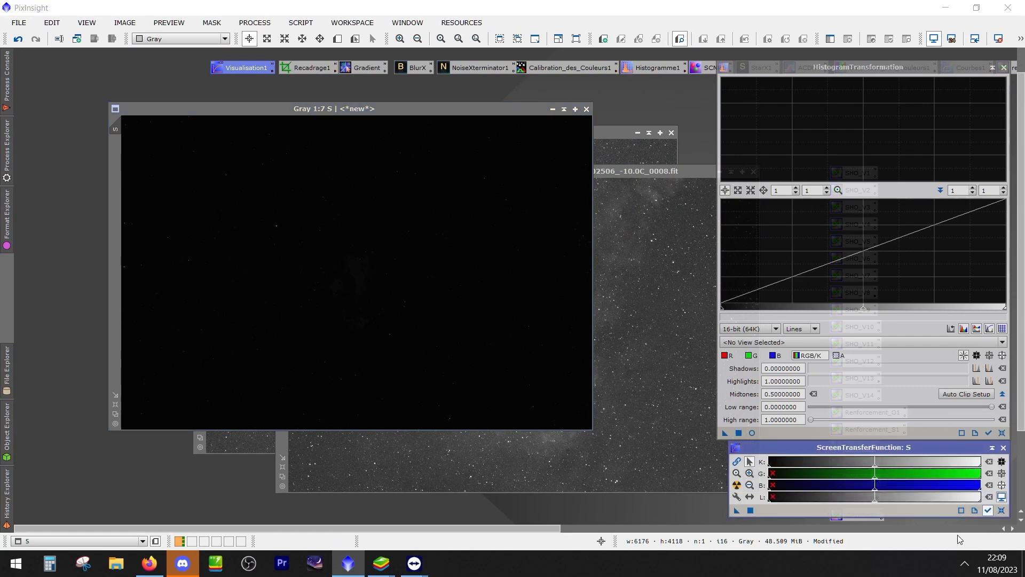
left_click(380, 107)
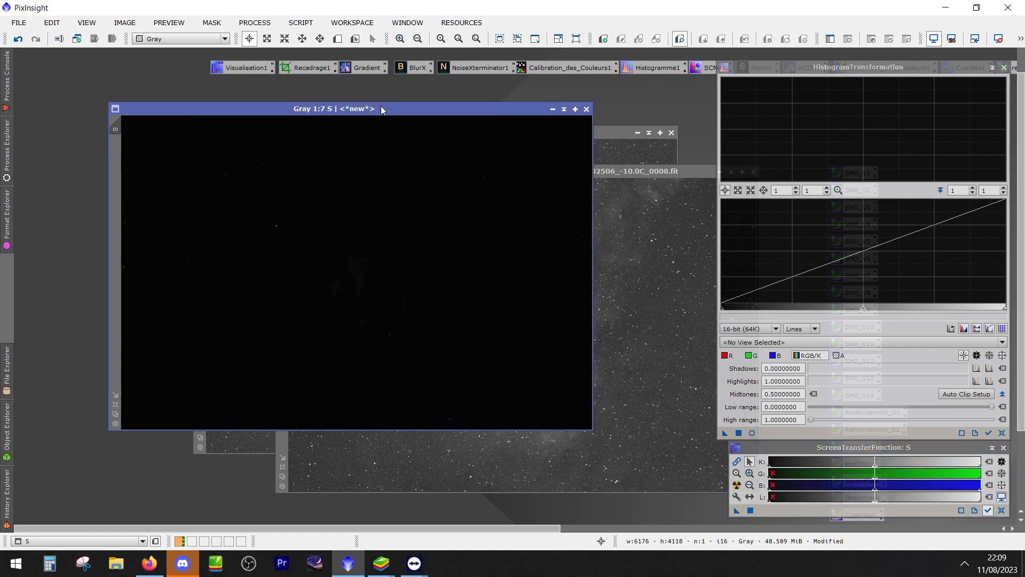
Rehearse transferring the S screen stretch to HistogramTransformation and onto the image, and reset the screen stretch
left_click_drag(737, 510, 789, 430)
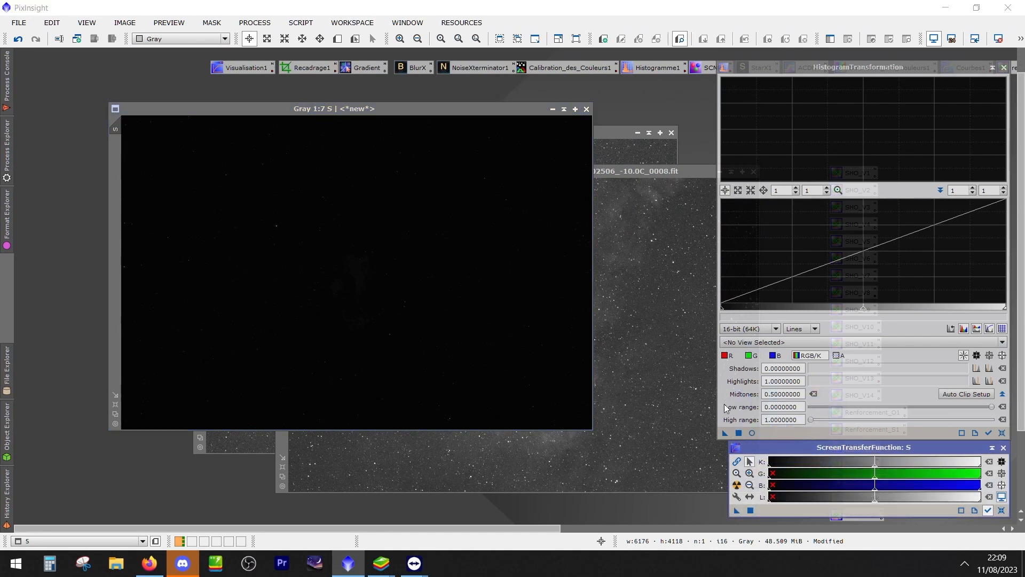
left_click_drag(726, 434, 463, 333)
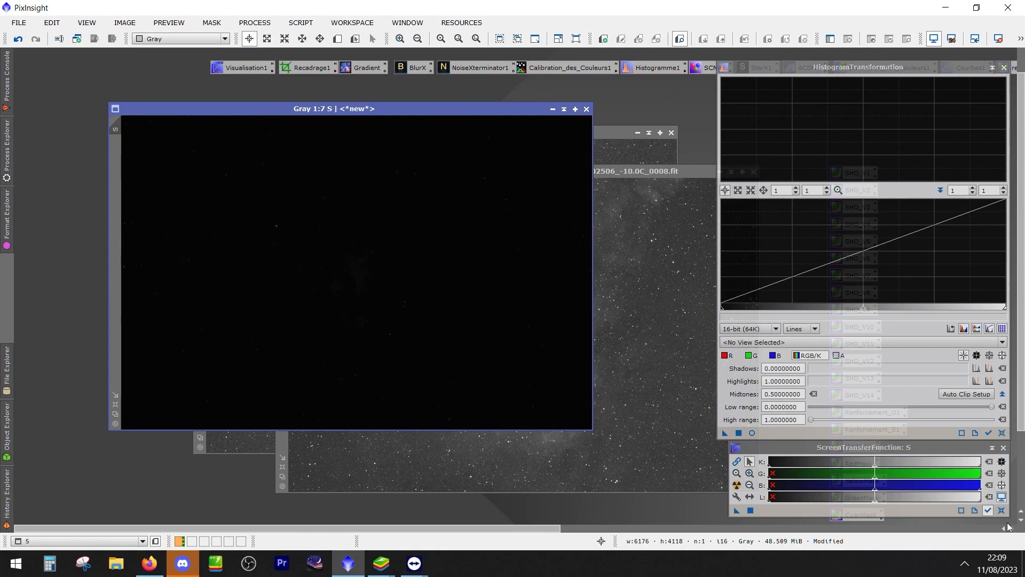
left_click(1004, 512)
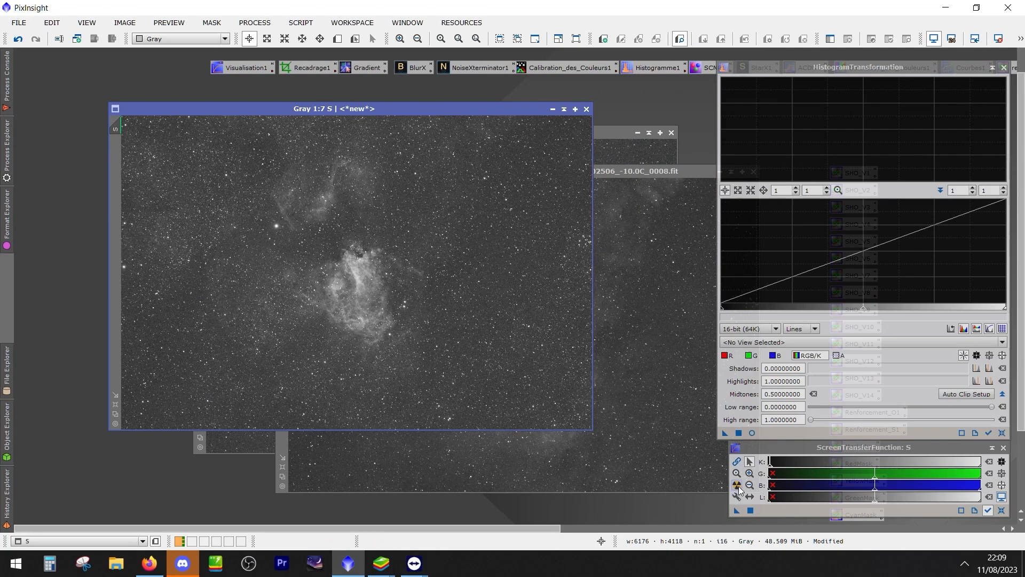
left_click(999, 40)
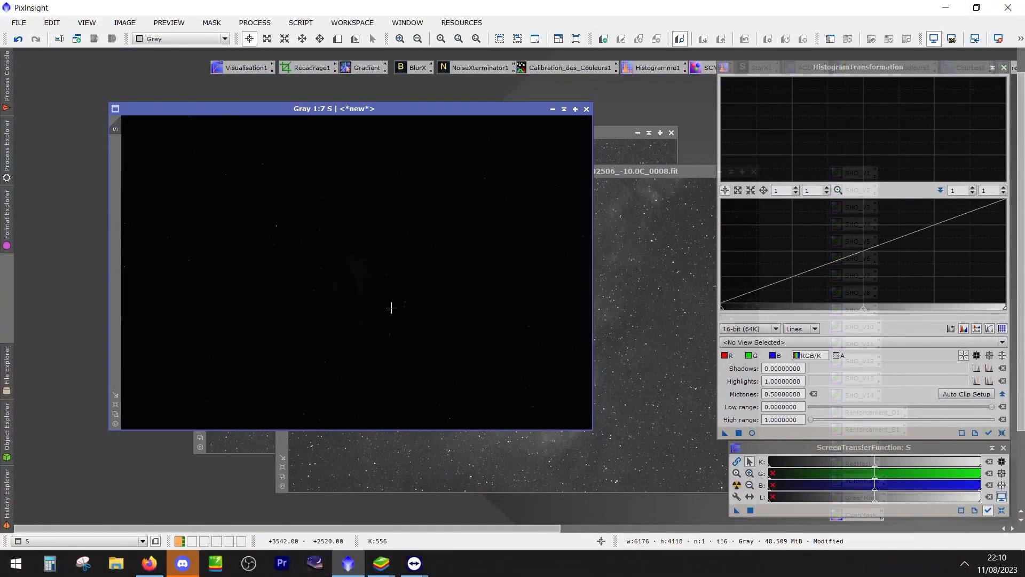
Permanently stretch the S image by applying its automatic screen stretch through HistogramTransformation, and reset its screen stretch
key("ctrl+a")
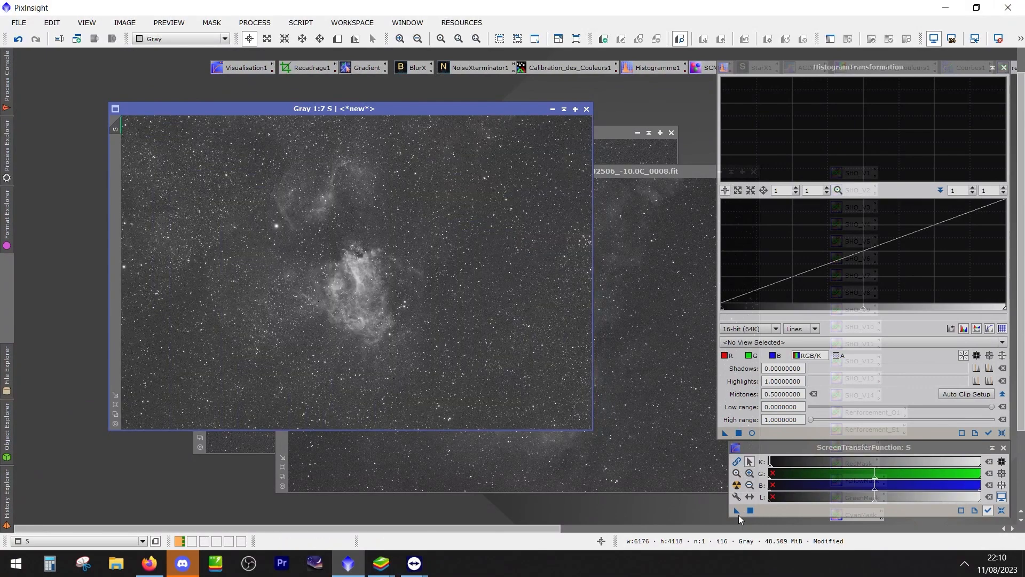
left_click_drag(736, 510, 801, 433)
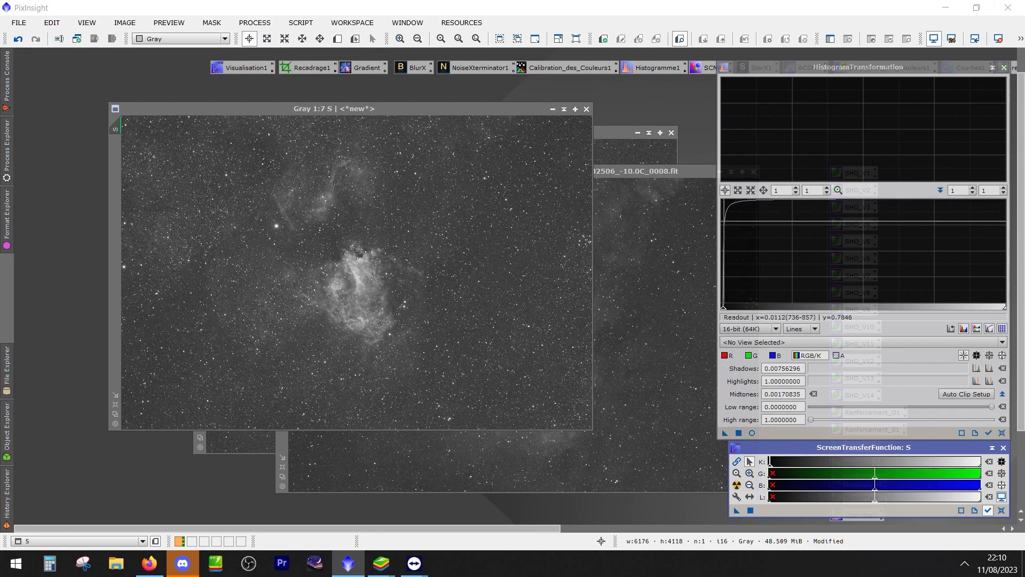
left_click_drag(724, 433, 479, 317)
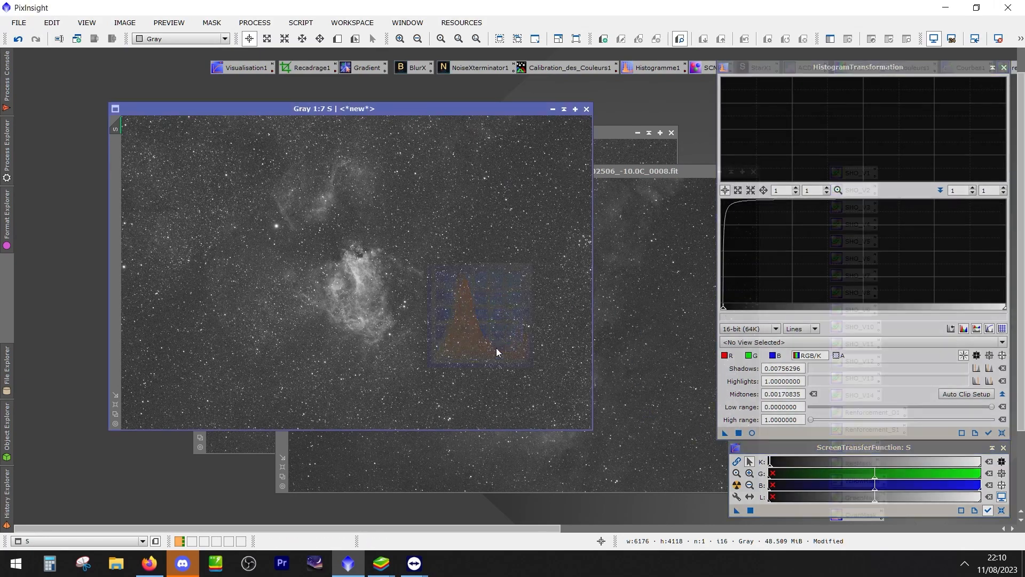
left_click(1003, 510)
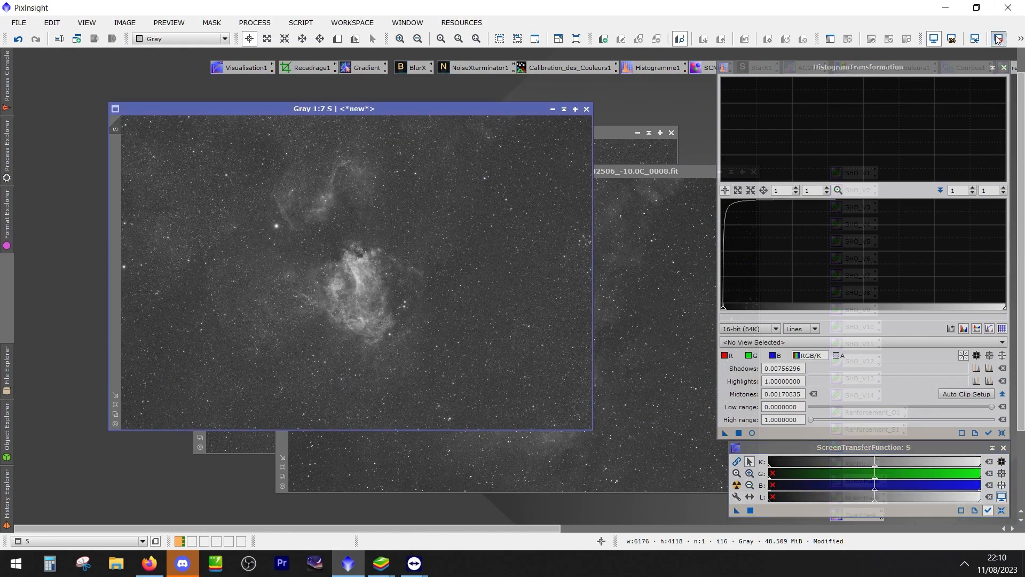
Preview an automatic screen stretch on the already stretched S image and reset it
left_click_drag(518, 113, 489, 120)
left_click(1021, 39)
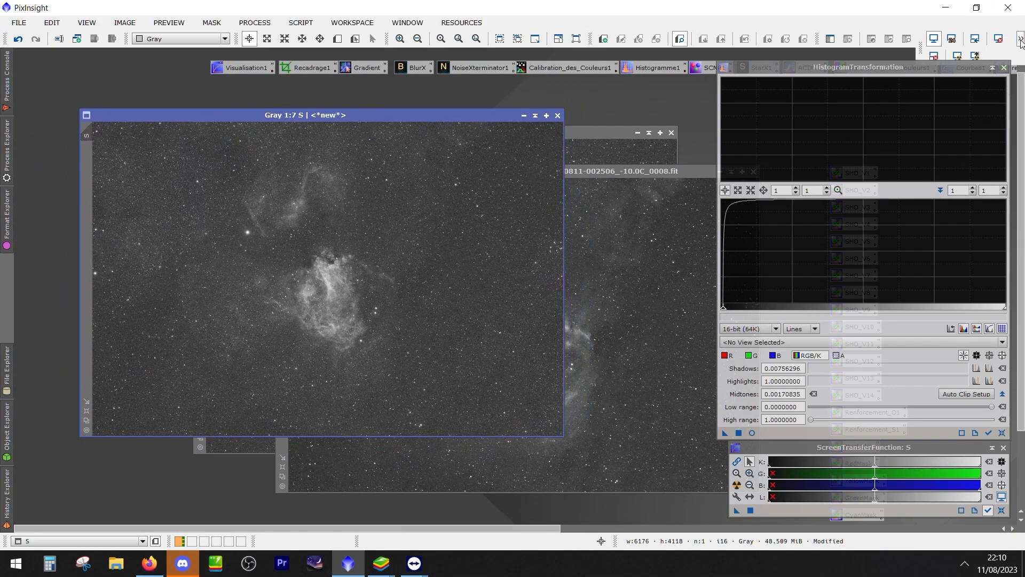
left_click(959, 57)
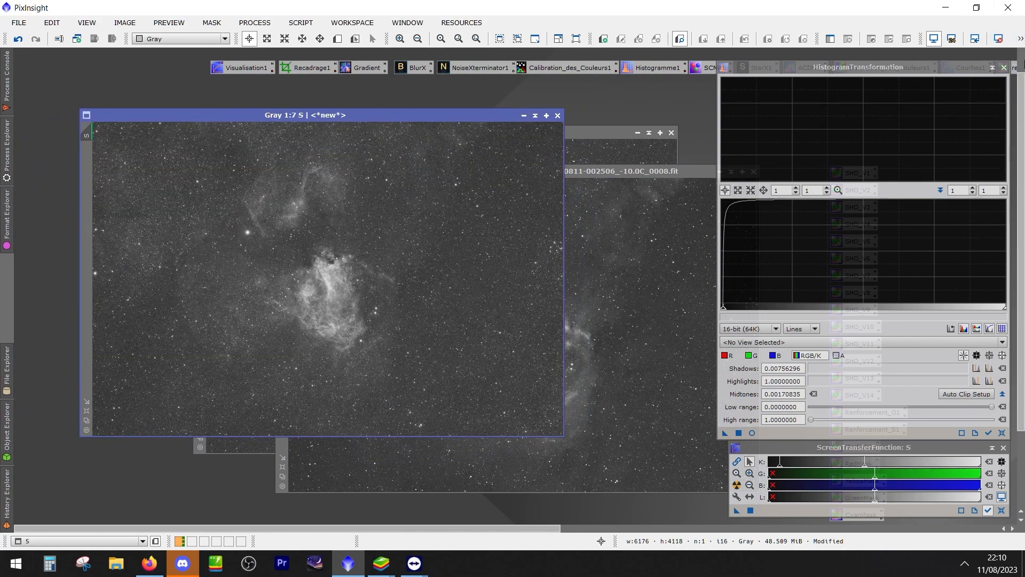
left_click(1000, 40)
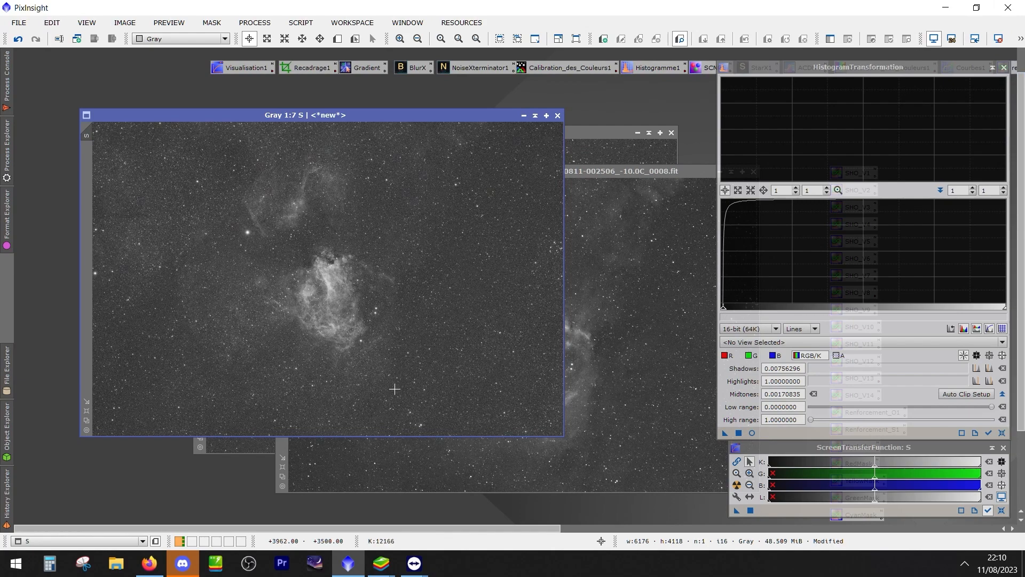
Set S aside and permanently stretch the H image with its automatic screen stretch through HistogramTransformation, clearing the screen stretch
left_click_drag(460, 114, 432, 238)
left_click_drag(465, 171, 356, 98)
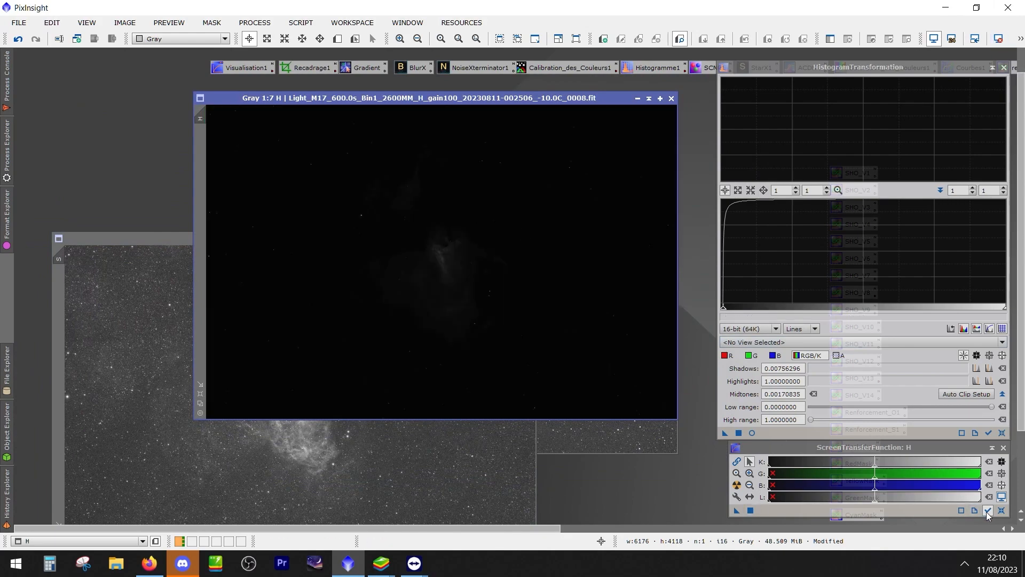
left_click(737, 486)
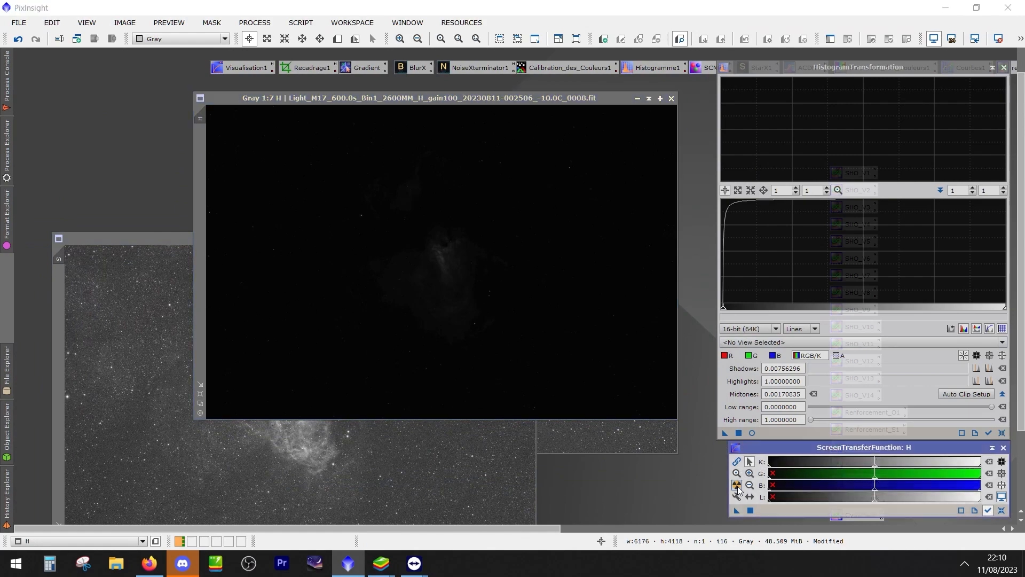
left_click_drag(735, 511, 802, 431)
left_click_drag(725, 434, 541, 365)
left_click(1002, 510)
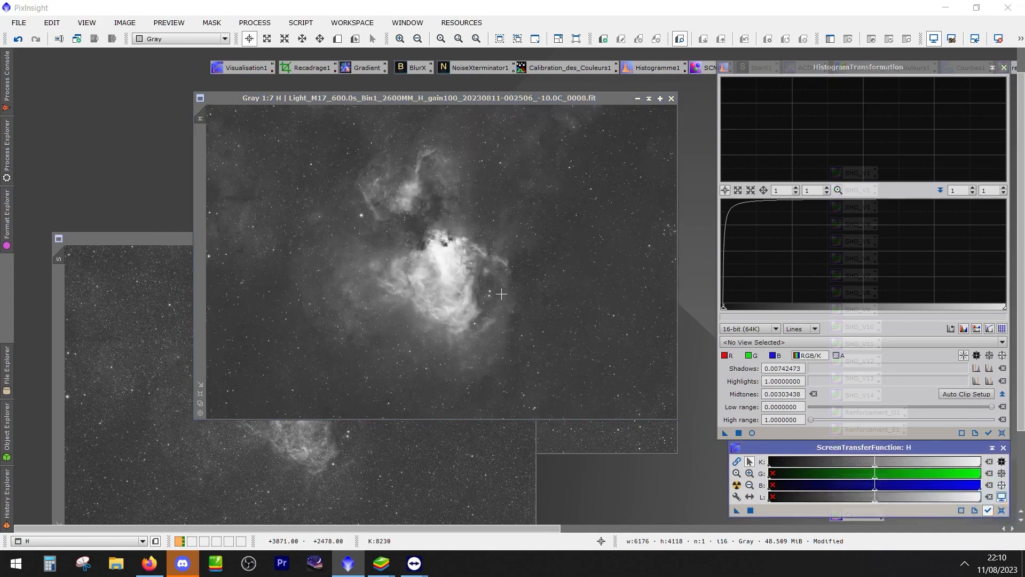
Move the H image aside, bring the O image forward and reset its screen stretch
left_click_drag(391, 97, 273, 262)
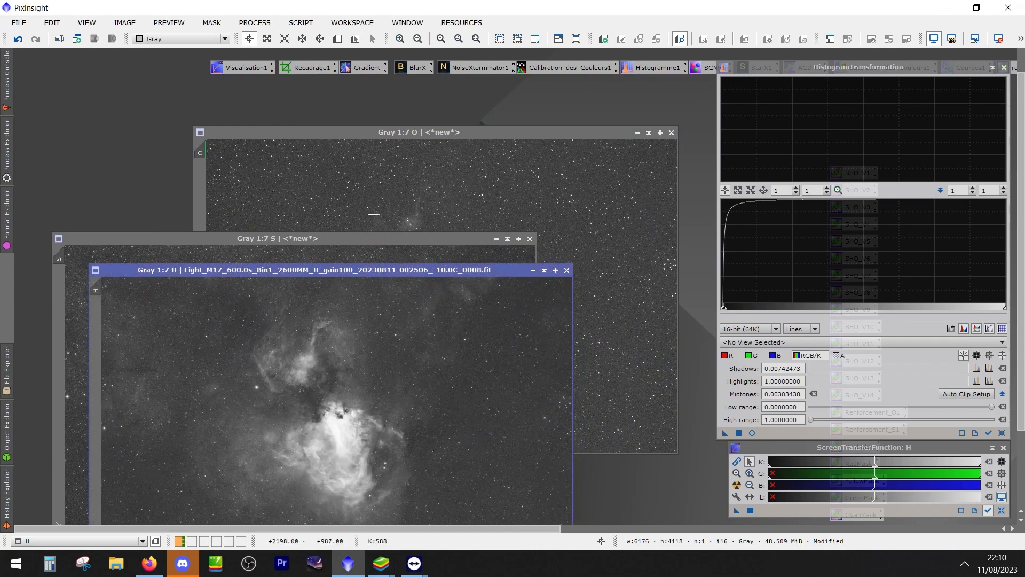
left_click(385, 186)
left_click(999, 39)
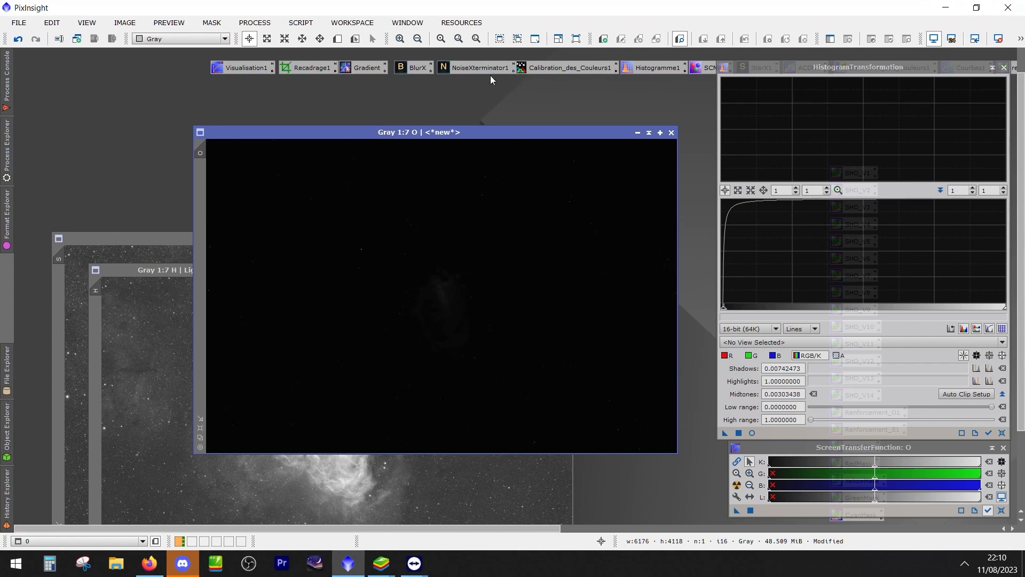
left_click_drag(470, 131, 472, 126)
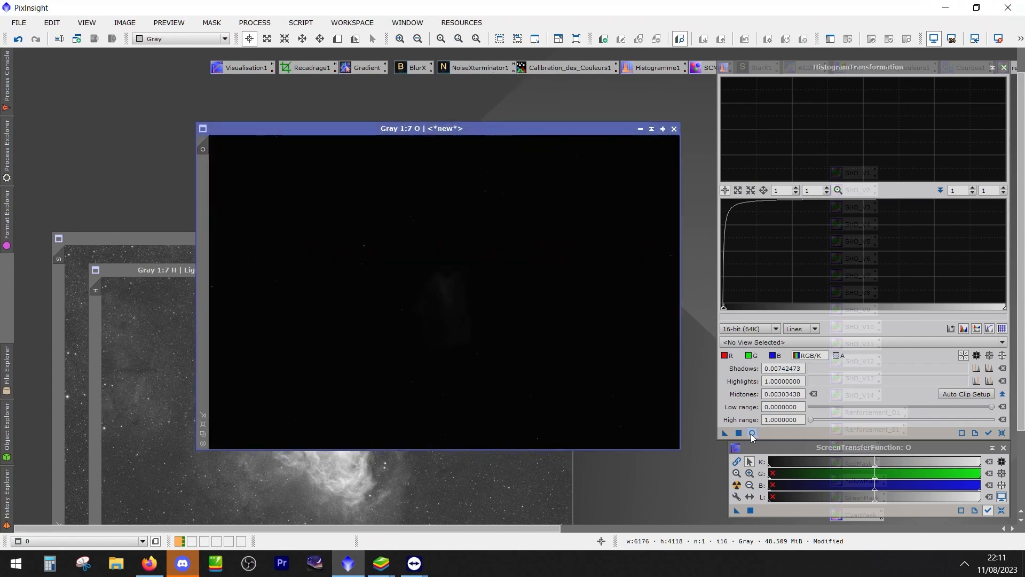
Undo the rename and crop history of the O image and redo it back to the cropped O version
left_click(18, 40)
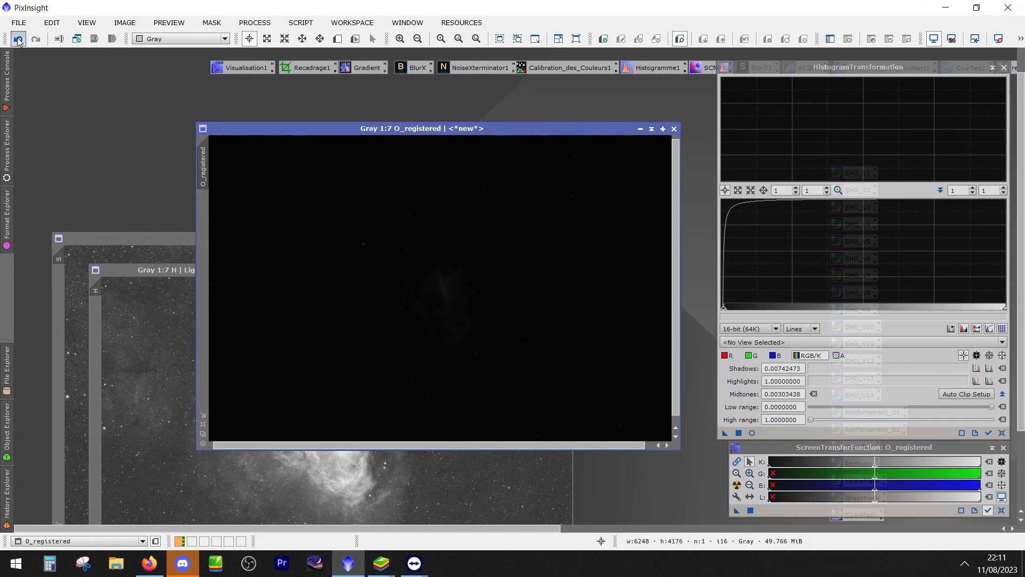
left_click(1021, 38)
left_click(35, 39)
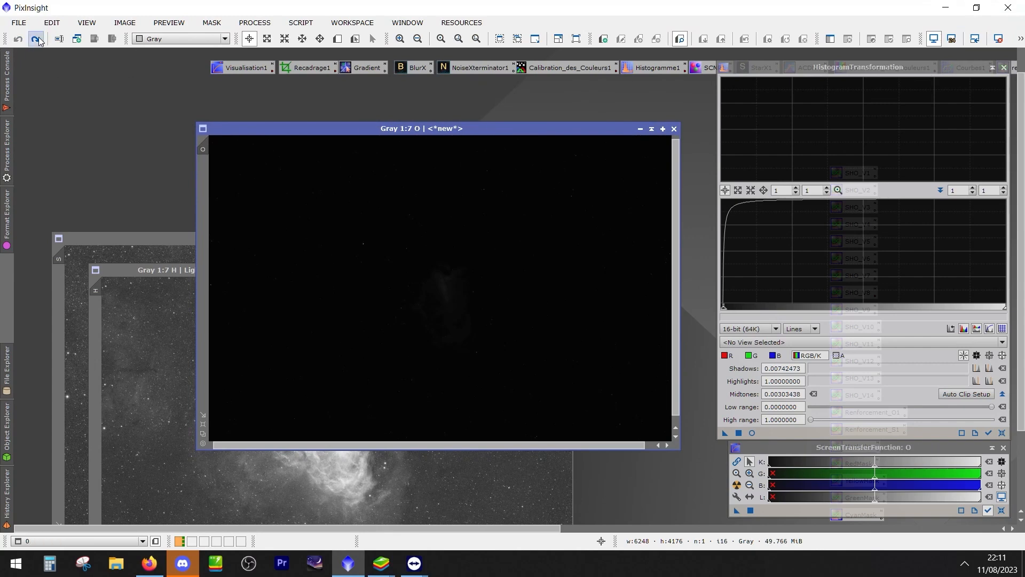
left_click(36, 39)
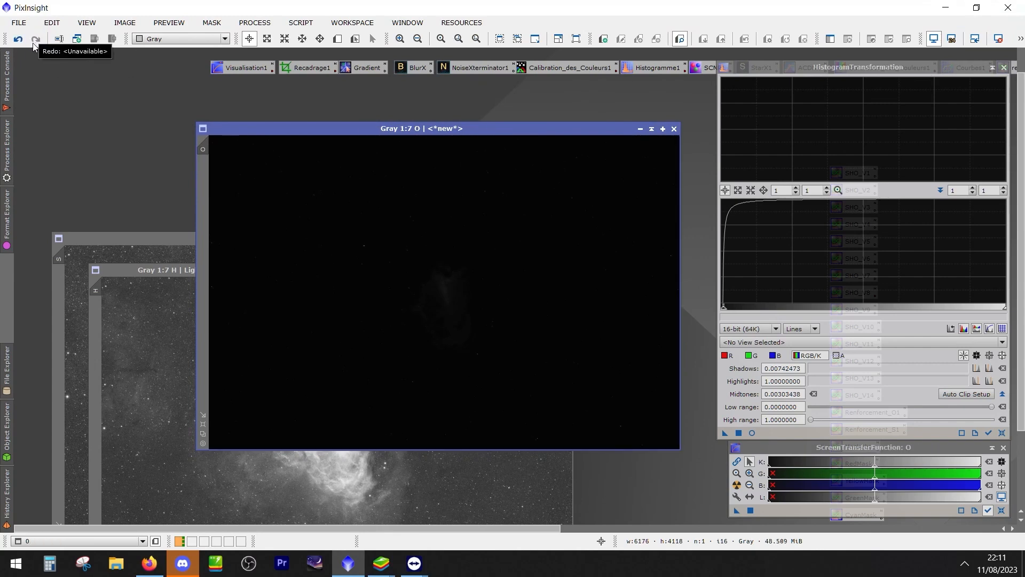
left_click(18, 39)
left_click(18, 39)
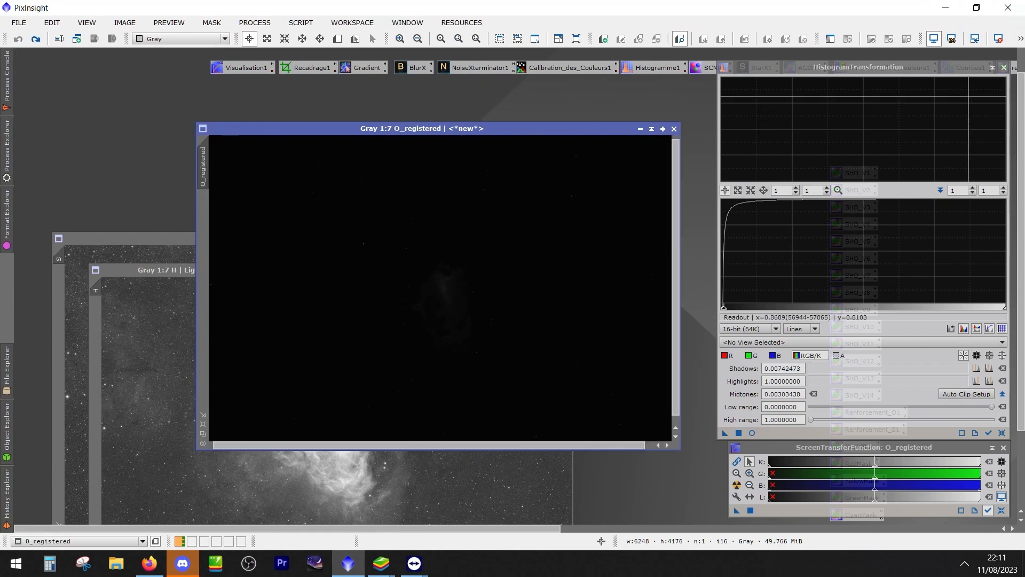
left_click(36, 39)
left_click(35, 39)
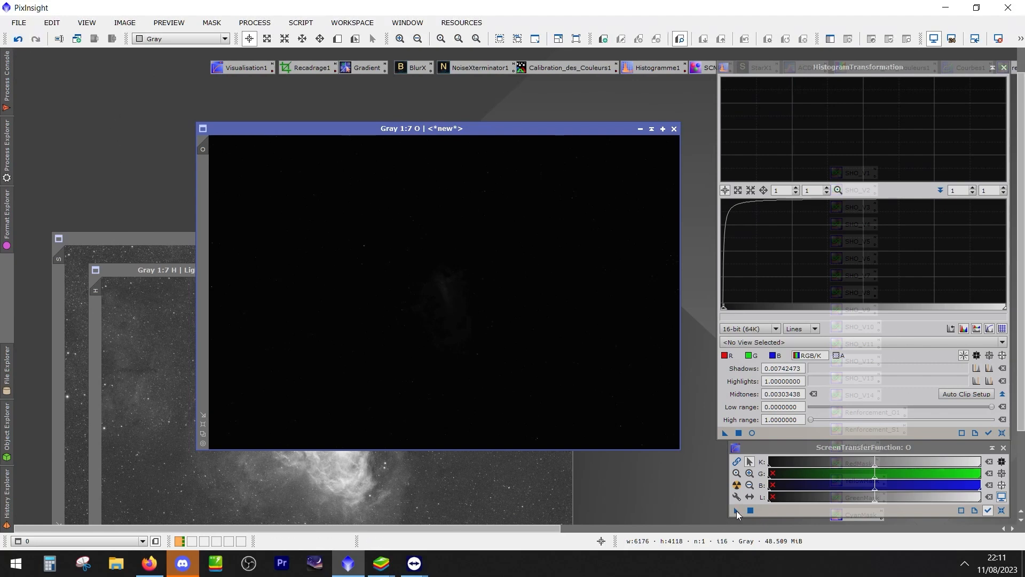
Permanently stretch the O image with its automatic screen stretch through HistogramTransformation, reset the screen stretch and close both processes
left_click(737, 485)
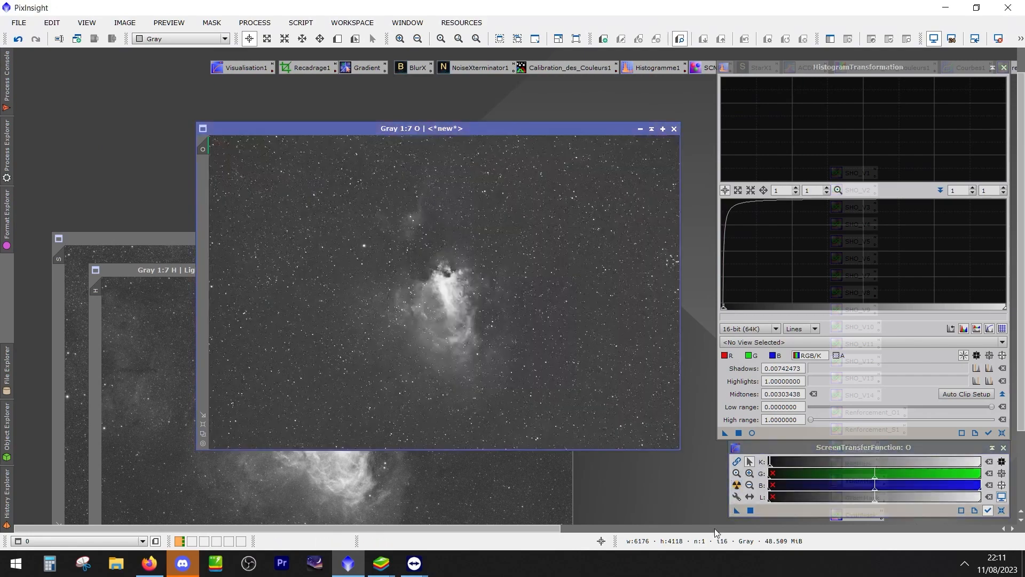
left_click_drag(737, 510, 643, 379)
left_click(1002, 511)
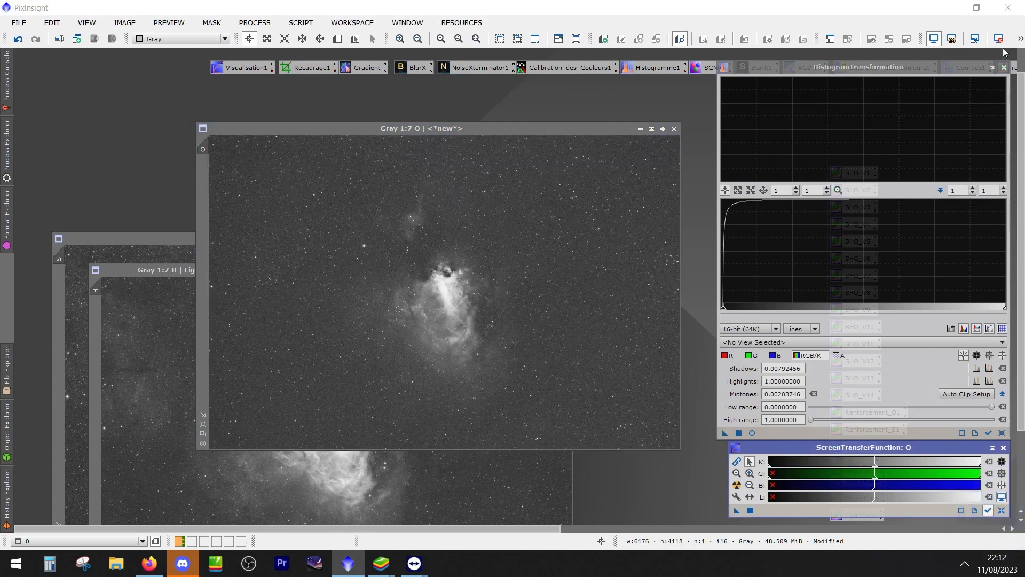
left_click(1003, 448)
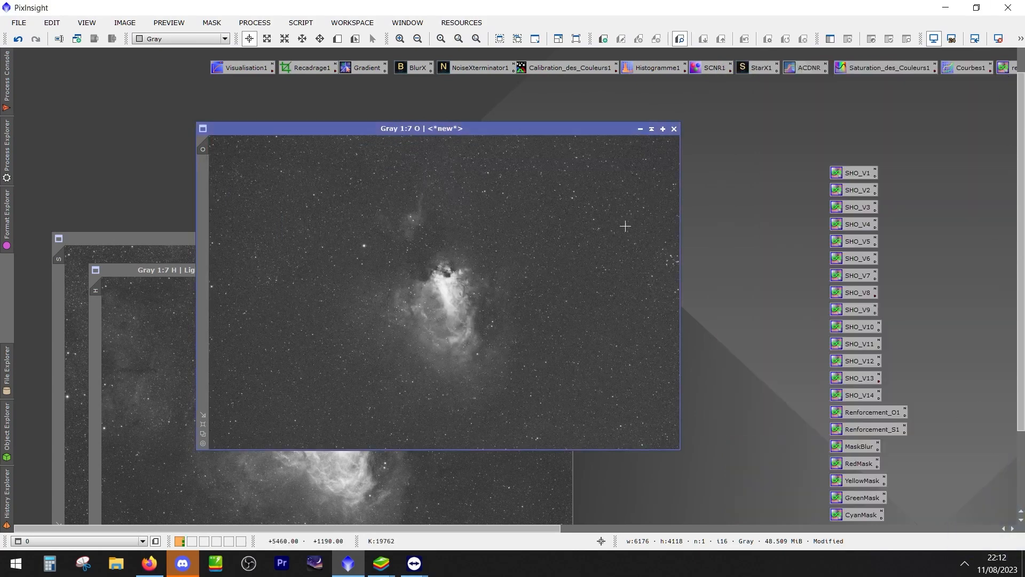
Arrange the O, H and S image windows so that all three are accessible and the SHO process icons stay uncovered
left_click_drag(401, 128, 624, 143)
left_click_drag(336, 271, 384, 107)
left_click_drag(137, 238, 138, 166)
left_click_drag(834, 142, 642, 191)
Combine S, H and O into a new SHO colour image by applying the SHO_V5 PixelMath process to the O image
double_click(866, 244)
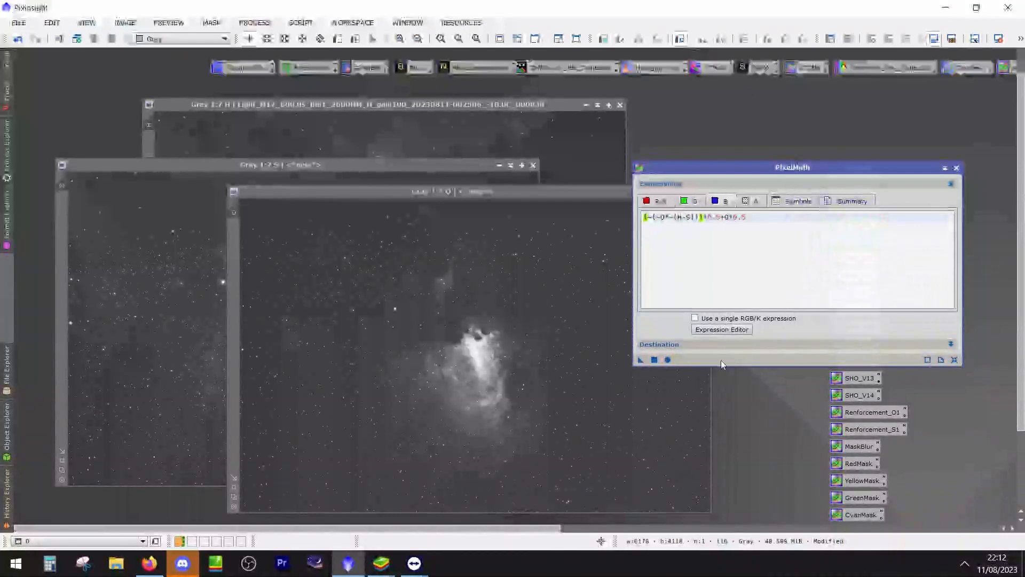
left_click(668, 360)
left_click(527, 298)
left_click_drag(640, 360, 673, 373)
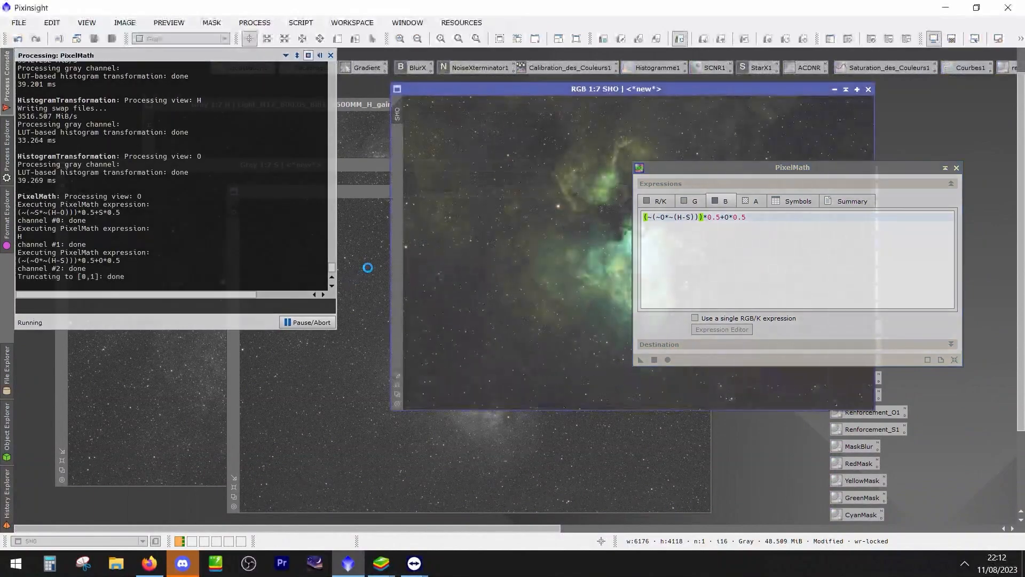
left_click_drag(545, 91, 252, 107)
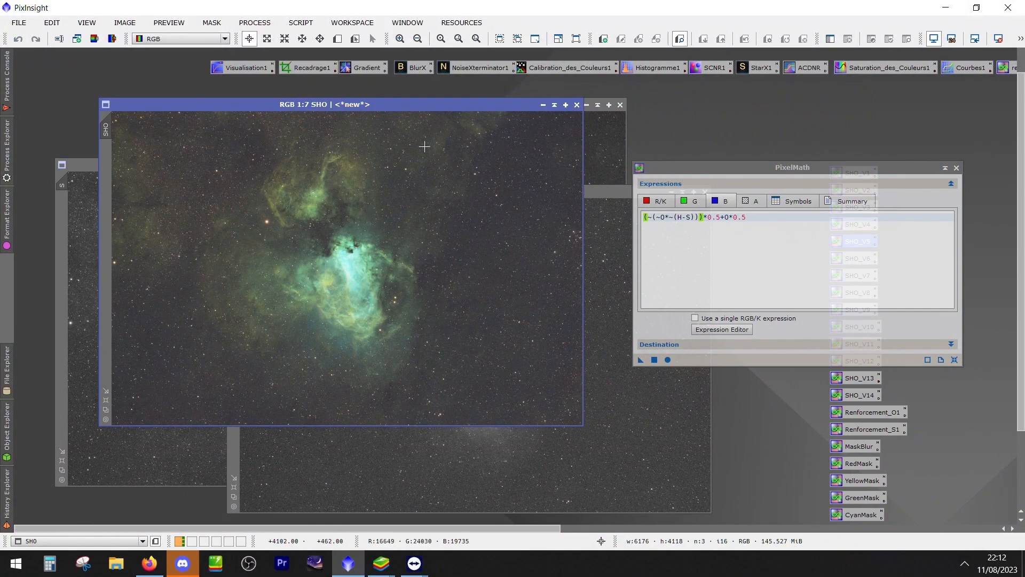
Move PixelMath aside and close the combined SHO colour image
left_click_drag(732, 169, 738, 165)
left_click_drag(521, 106, 449, 211)
left_click(507, 212)
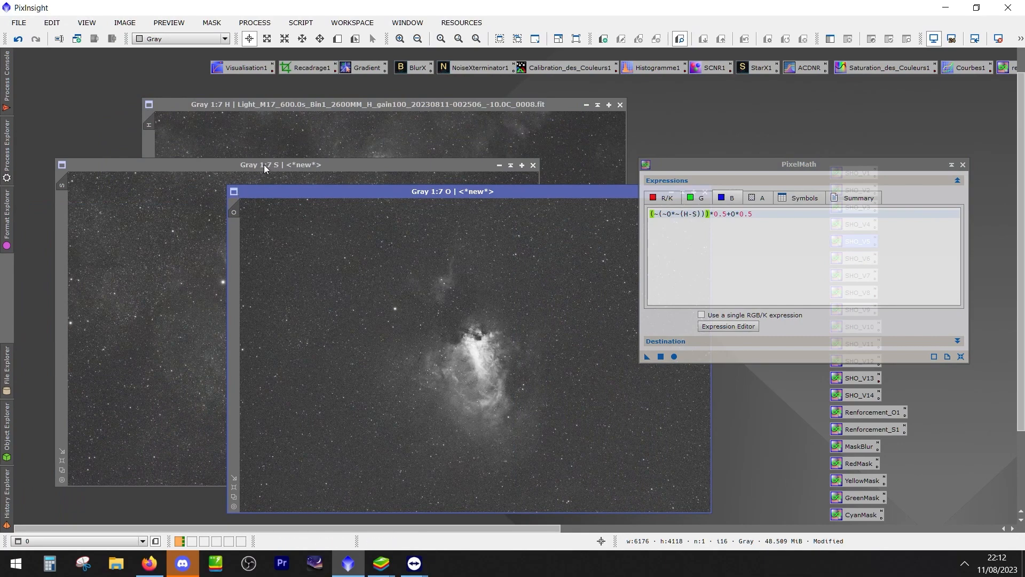
Bring the S, O and H images forward in turn to compare their stretched nebula signal
left_click_drag(273, 172, 286, 152)
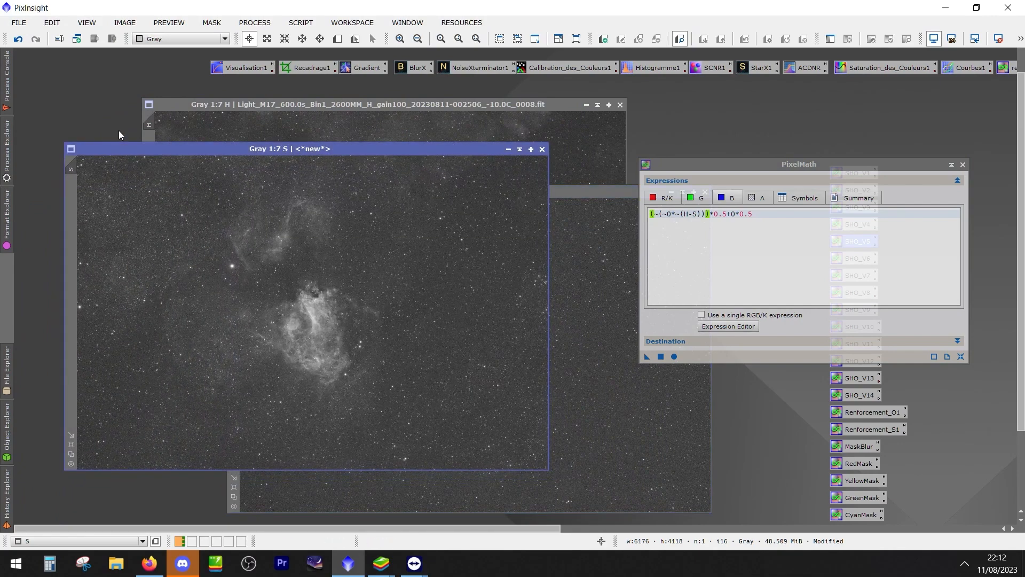
left_click_drag(577, 196, 519, 190)
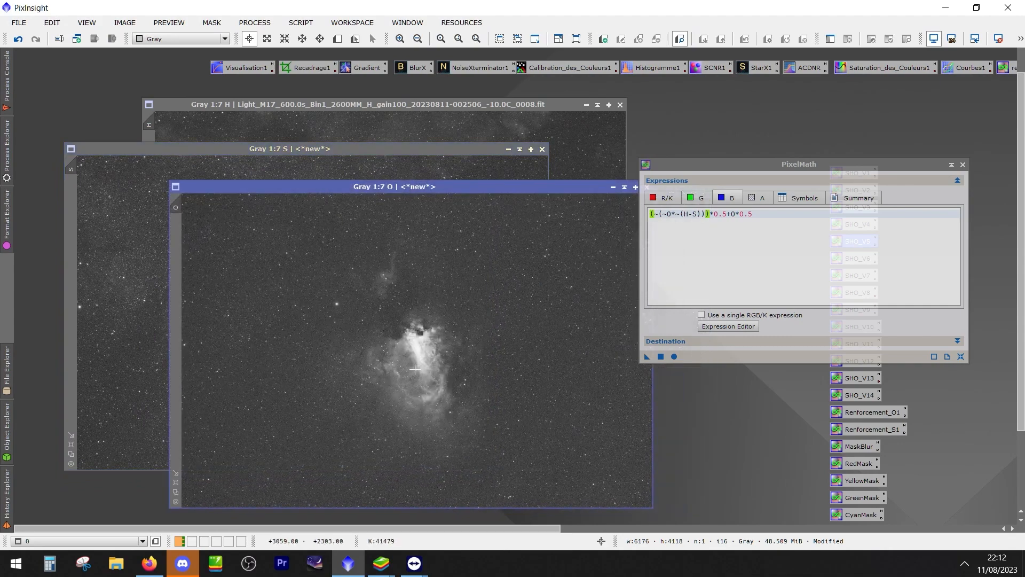
left_click(285, 105)
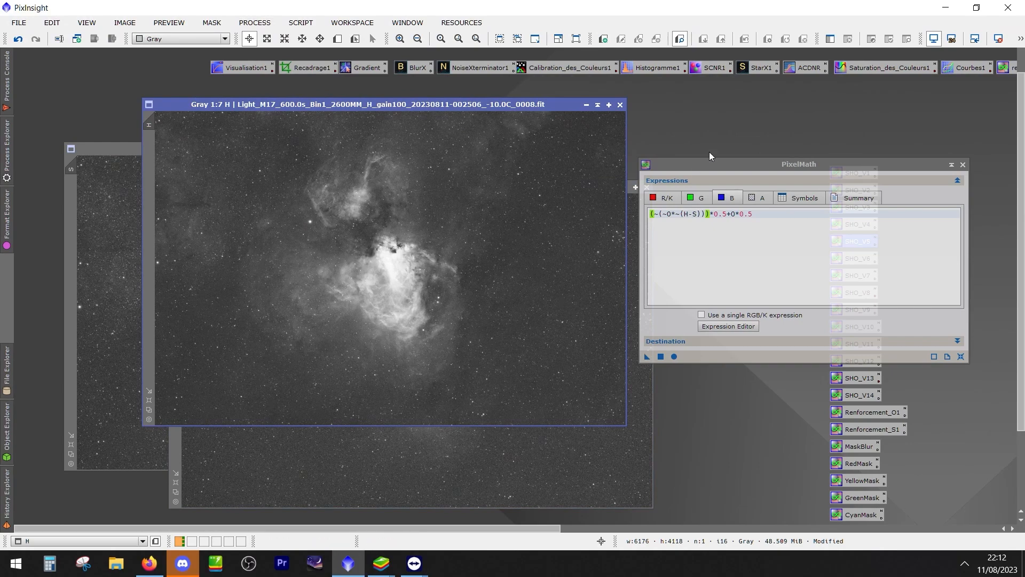
left_click(447, 467)
left_click_drag(250, 190, 195, 205)
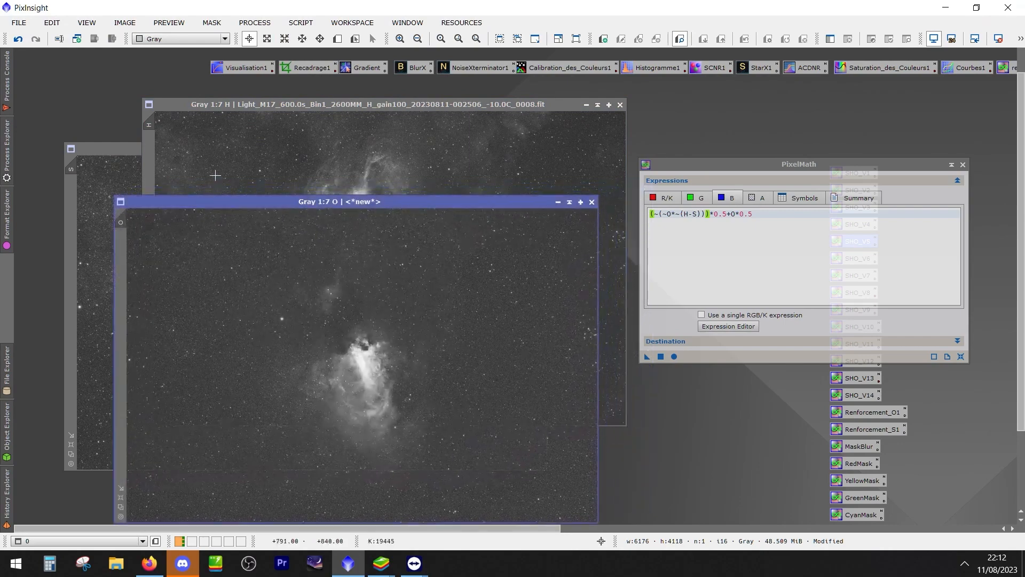
Open the LinearFit process and place it beside the O image, moving PixelMath out of the way
left_click(255, 23)
mouse_move(431, 12)
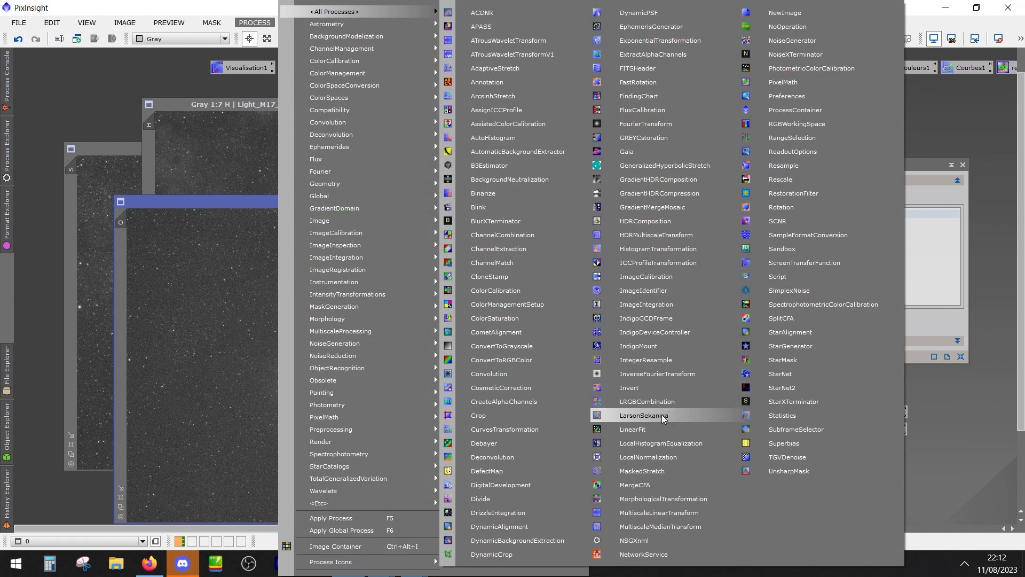
left_click(655, 429)
left_click_drag(830, 490, 584, 413)
left_click_drag(725, 168, 754, 99)
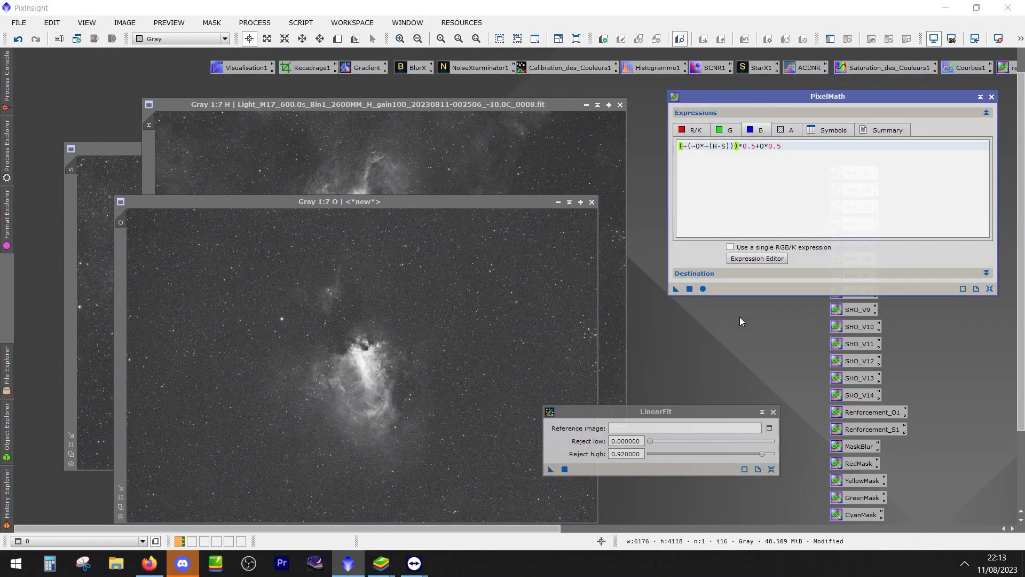
left_click_drag(641, 407, 669, 315)
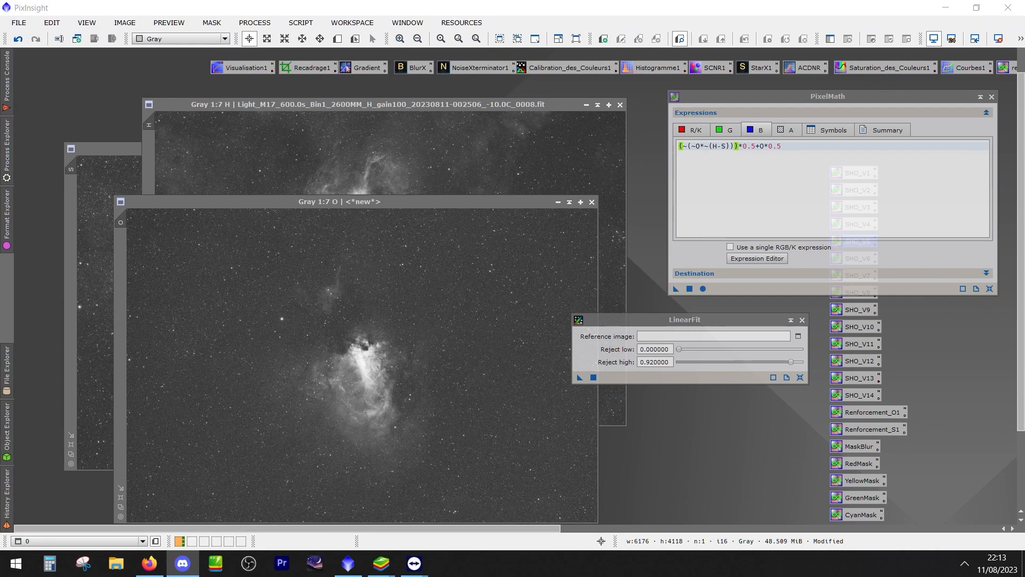
left_click_drag(762, 324, 724, 348)
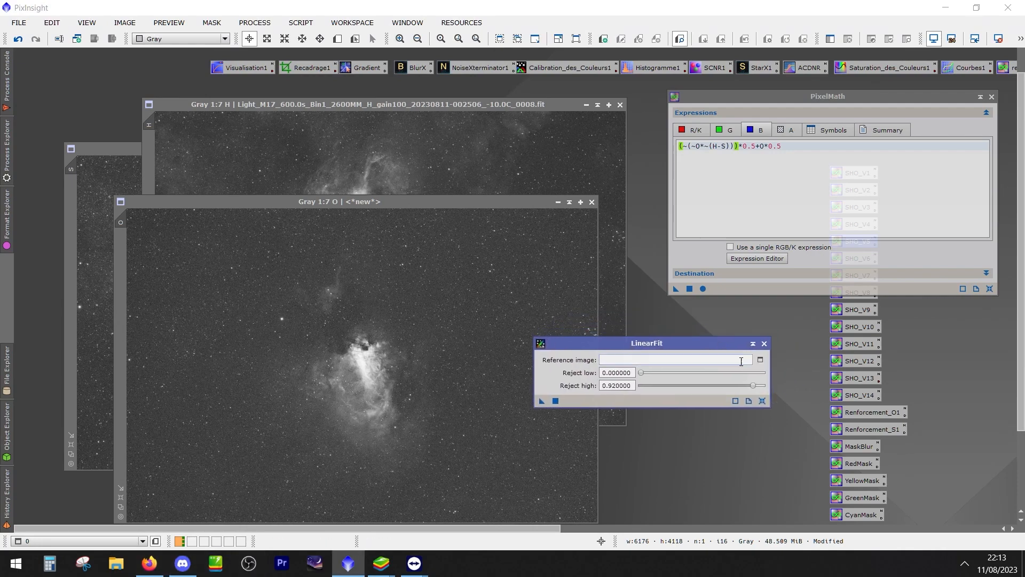
Try to fit the O image to reference image H with LinearFit, and abort the running process
left_click(760, 360)
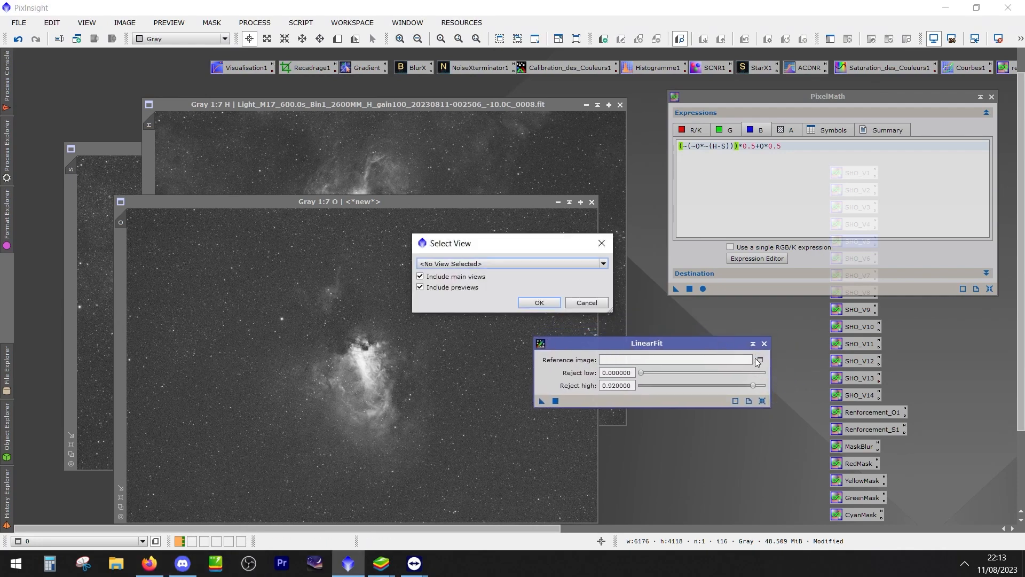
left_click(469, 263)
left_click(468, 278)
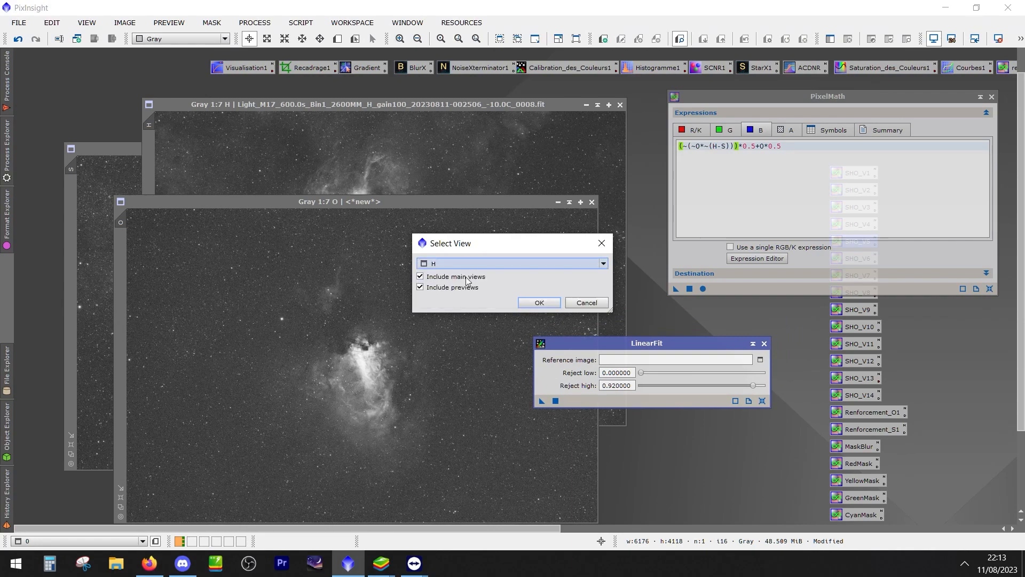
left_click(539, 302)
left_click_drag(310, 203, 384, 162)
left_click(542, 401)
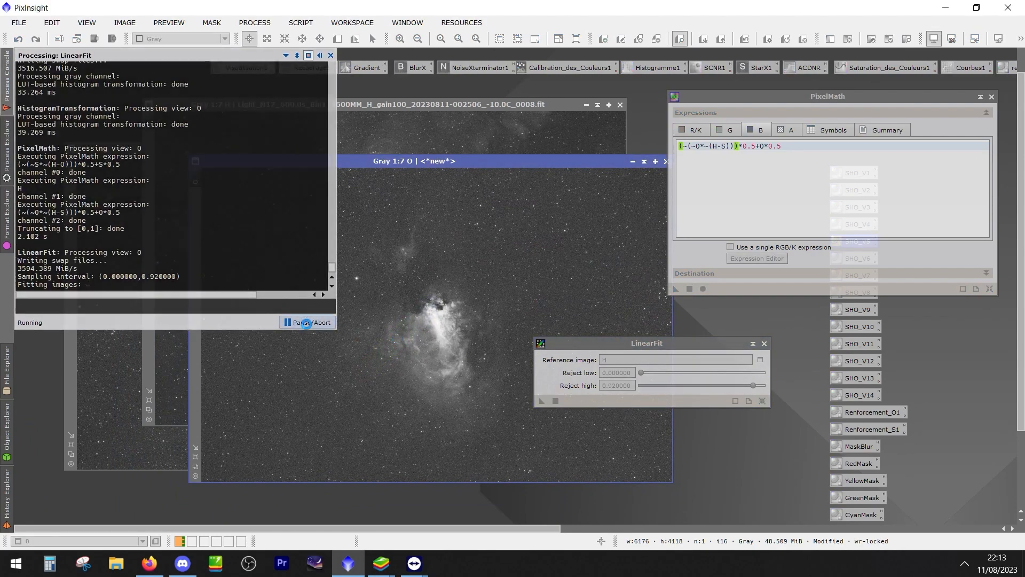
left_click(306, 323)
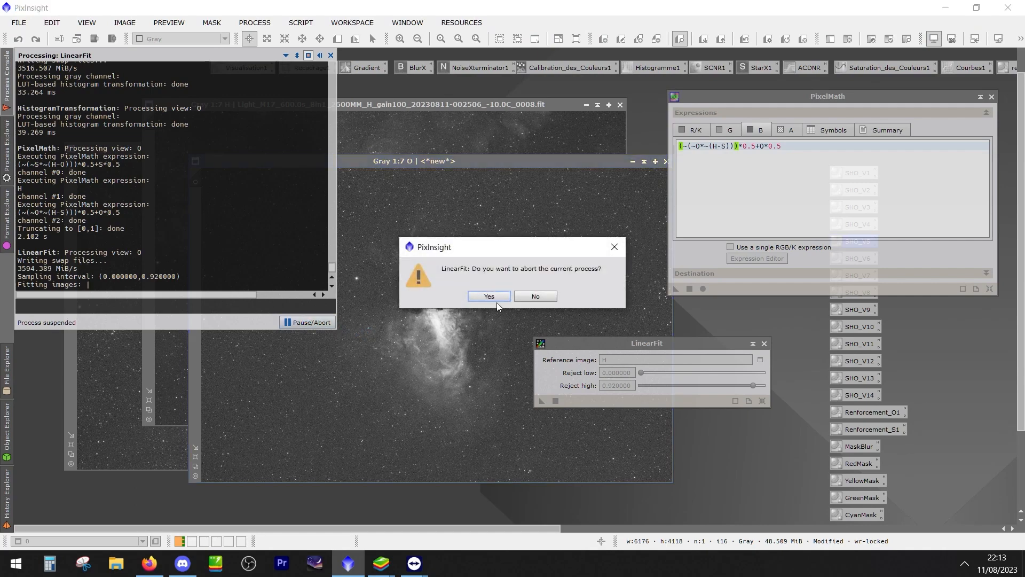
left_click(489, 359)
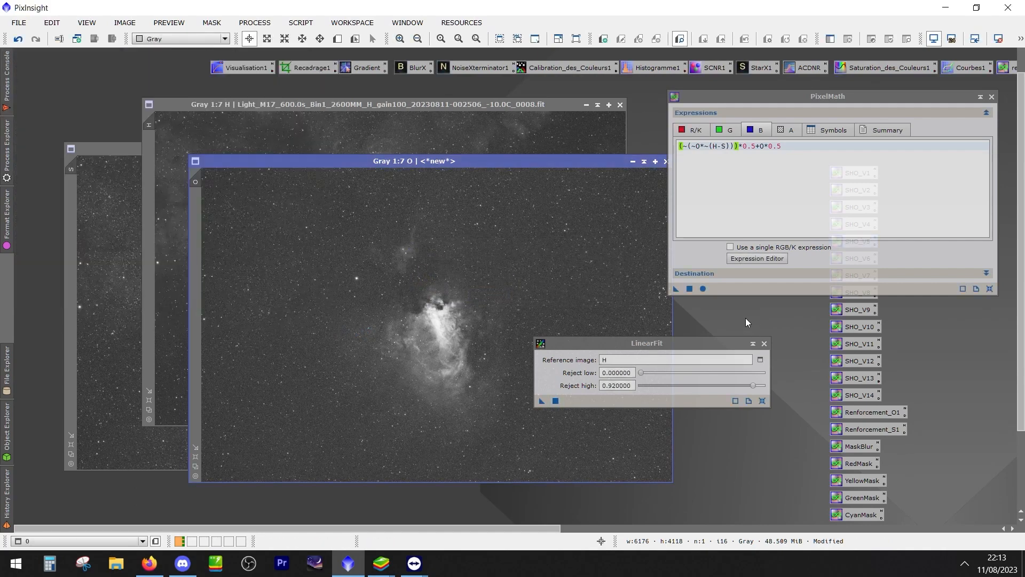
Preview an automatic screen stretch on the already stretched O and S images, keeping LinearFit clear of them
left_click_drag(672, 343, 754, 346)
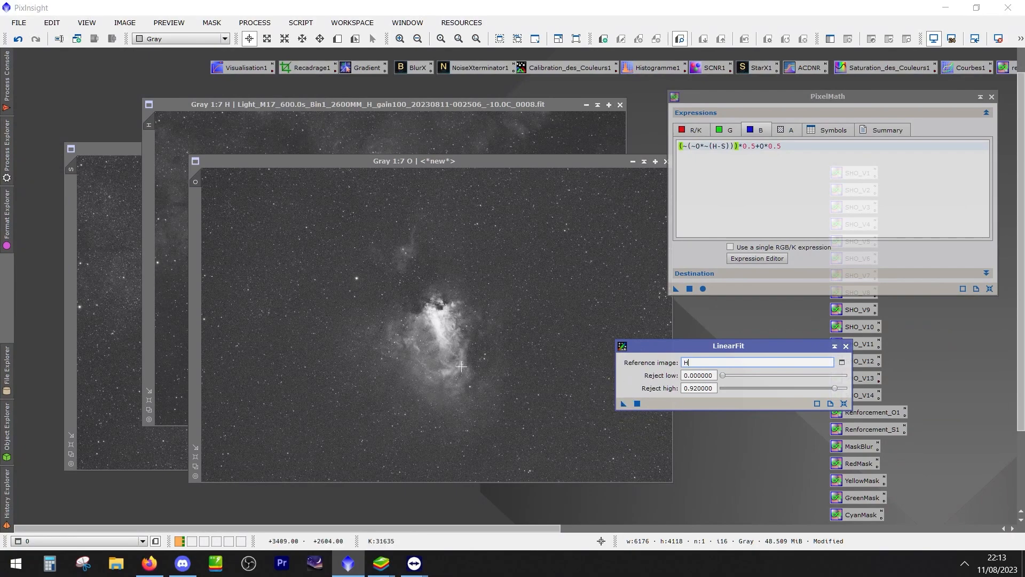
left_click(454, 352)
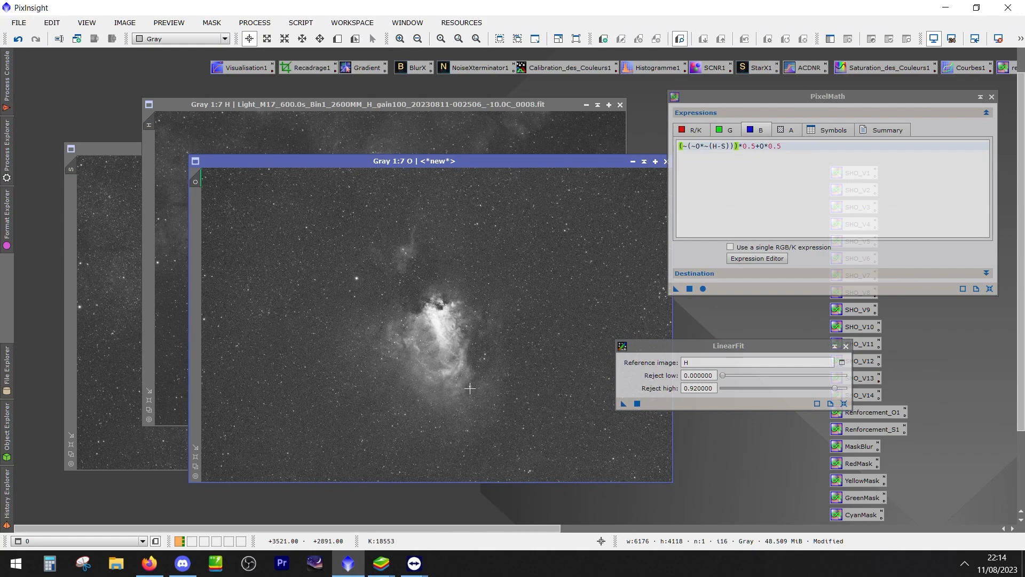
left_click(76, 266)
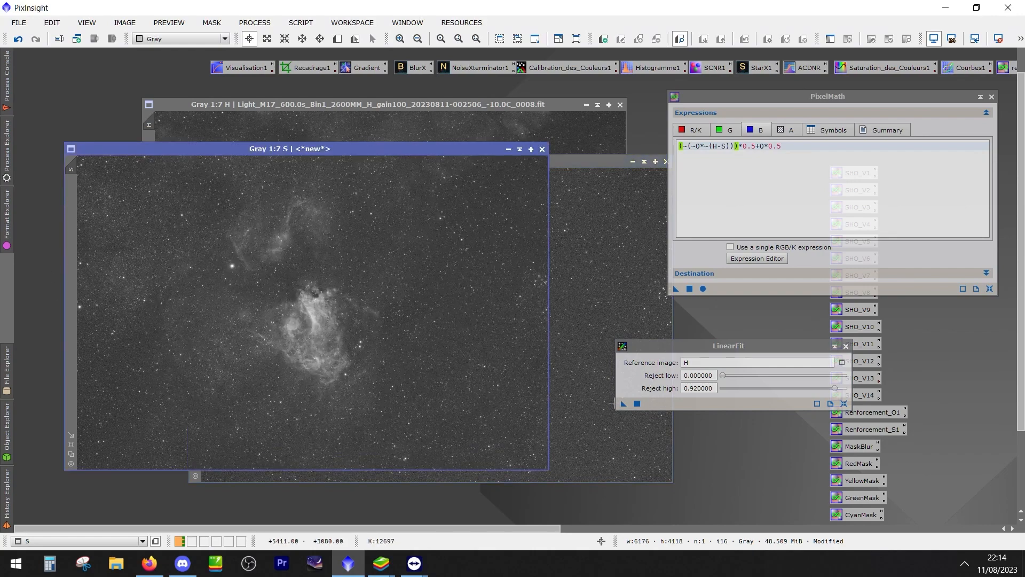
mouse_move(257, 148)
left_mouse_down()
mouse_move(299, 248)
mouse_move(404, 226)
mouse_move(239, 155)
mouse_move(250, 140)
left_mouse_up()
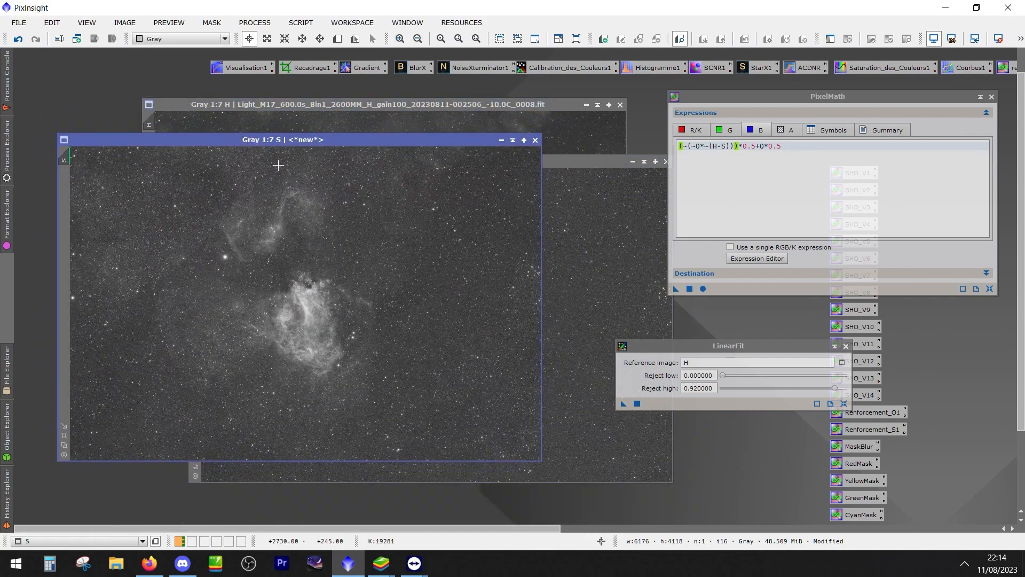
Close the LinearFit and PixelMath processes and move the O image below the H and S title bars
left_click_drag(752, 345, 612, 350)
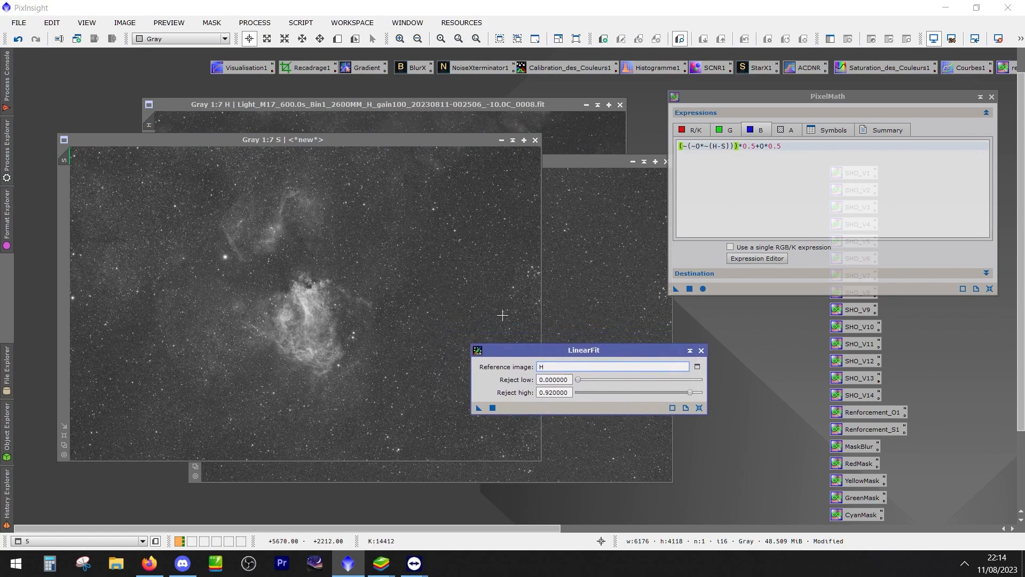
left_click(702, 350)
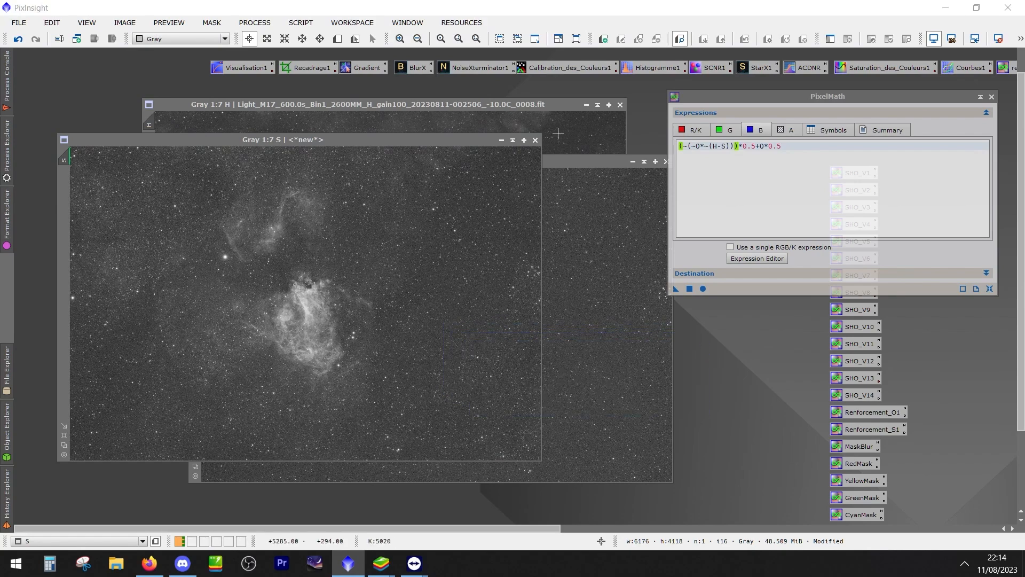
left_click_drag(580, 161, 512, 197)
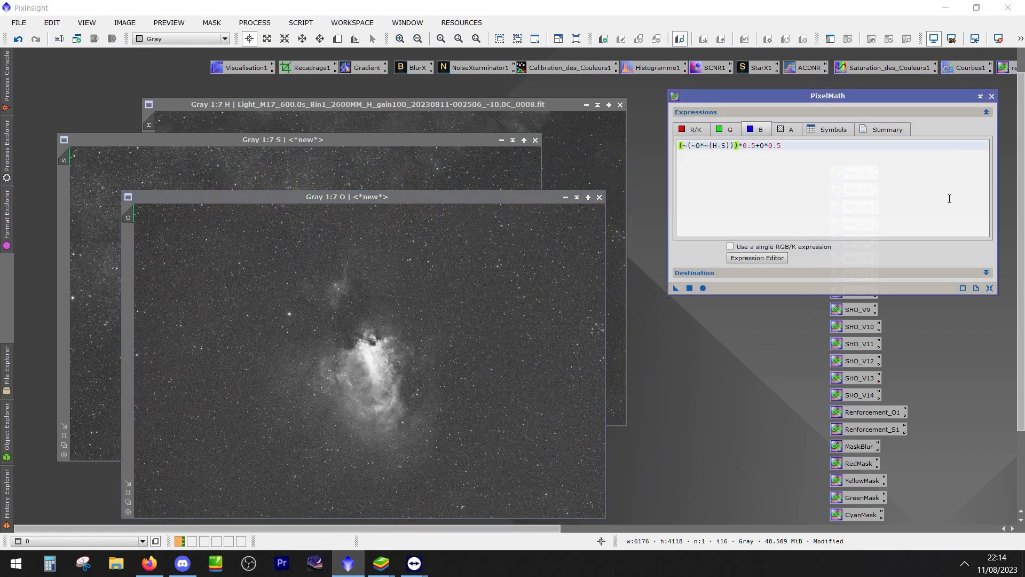
left_click(992, 96)
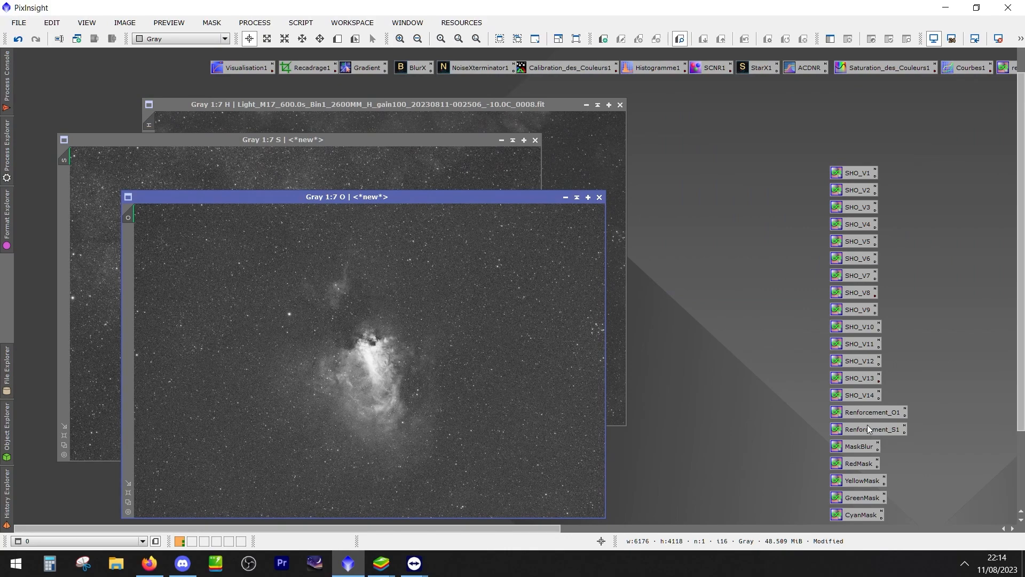
Undo the permanent stretch of the O, H and S images and display all three with an automatic screen stretch
left_click_drag(386, 194, 543, 117)
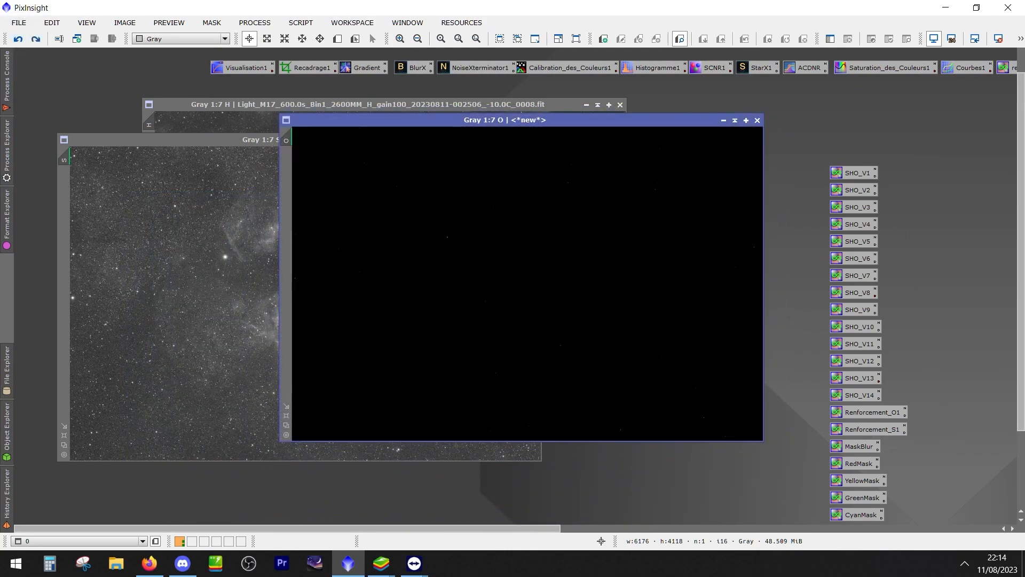
left_click(227, 114)
left_click(18, 39)
left_click(70, 140)
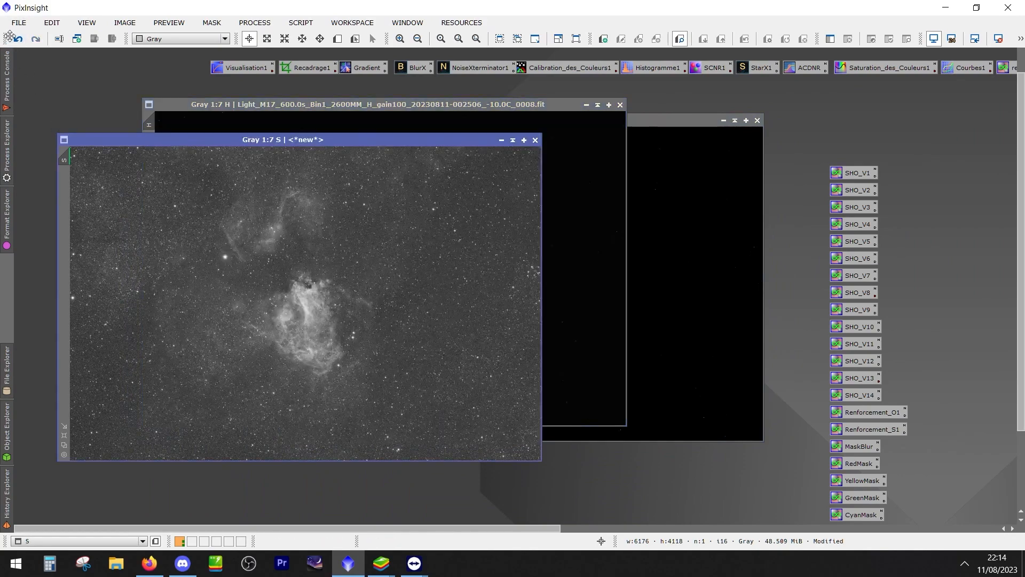
left_click(18, 39)
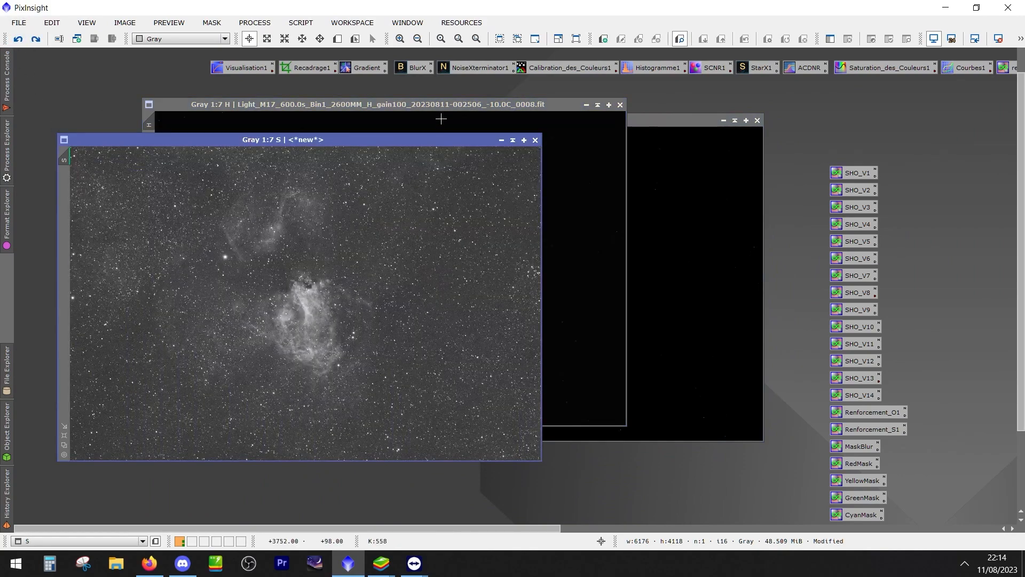
left_click(440, 120)
left_click(702, 217)
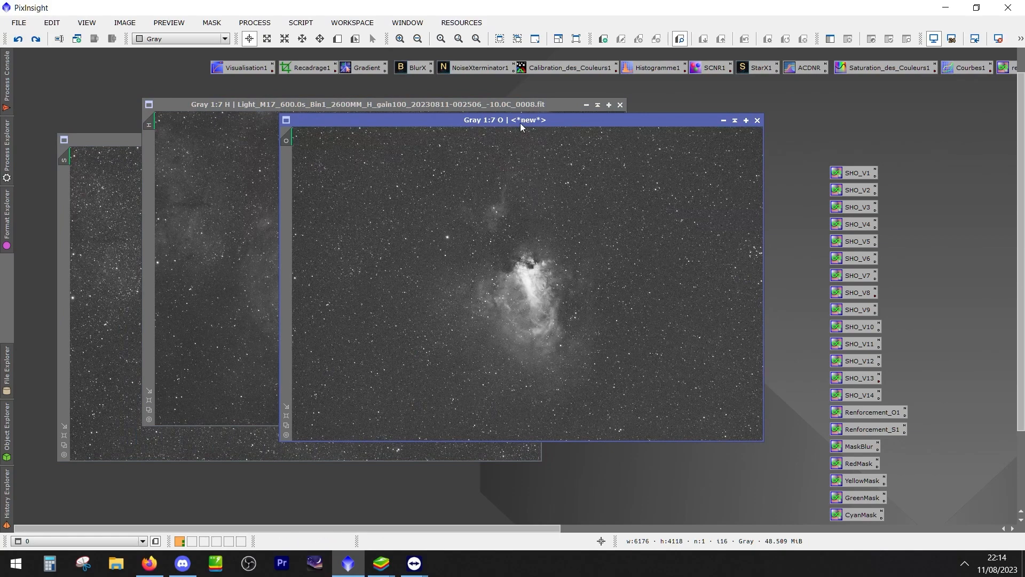
left_click_drag(521, 128, 444, 189)
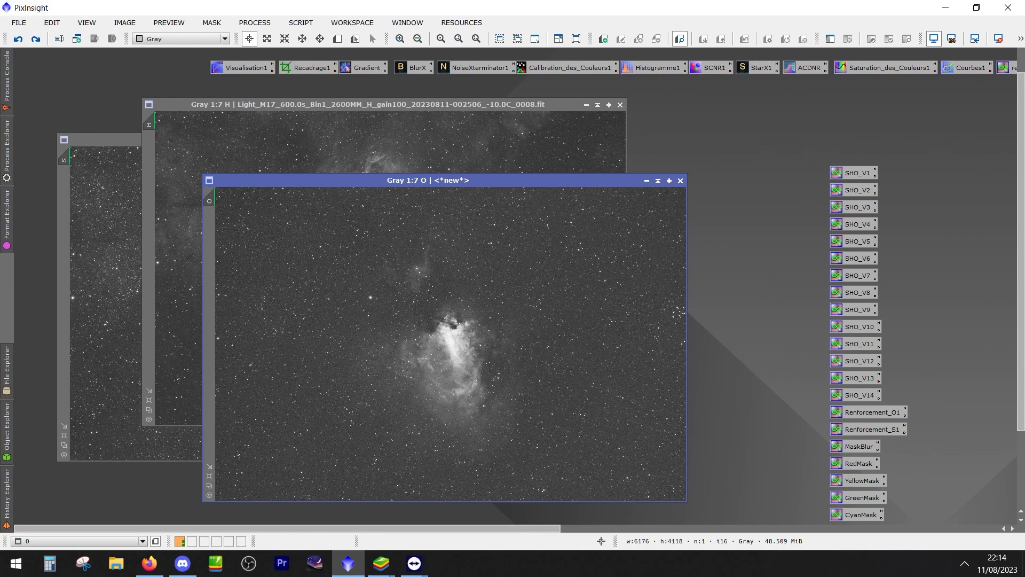
left_click_drag(420, 180, 451, 160)
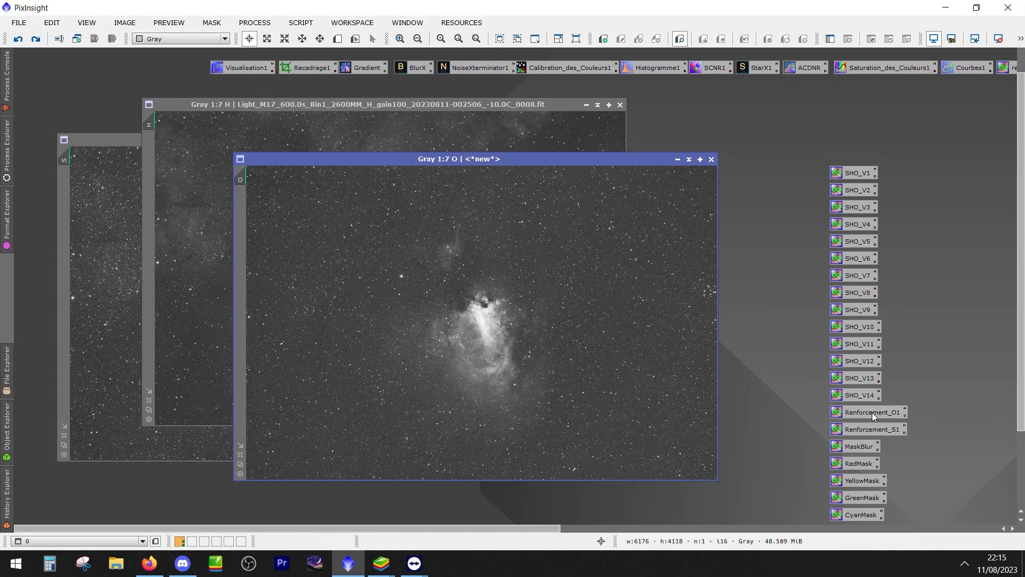
Redo the permanent stretch of the O, H and S images and turn off their automatic screen stretch
left_click_drag(876, 416, 449, 299)
left_click(192, 131)
left_click(36, 41)
left_click(102, 172)
left_click(36, 40)
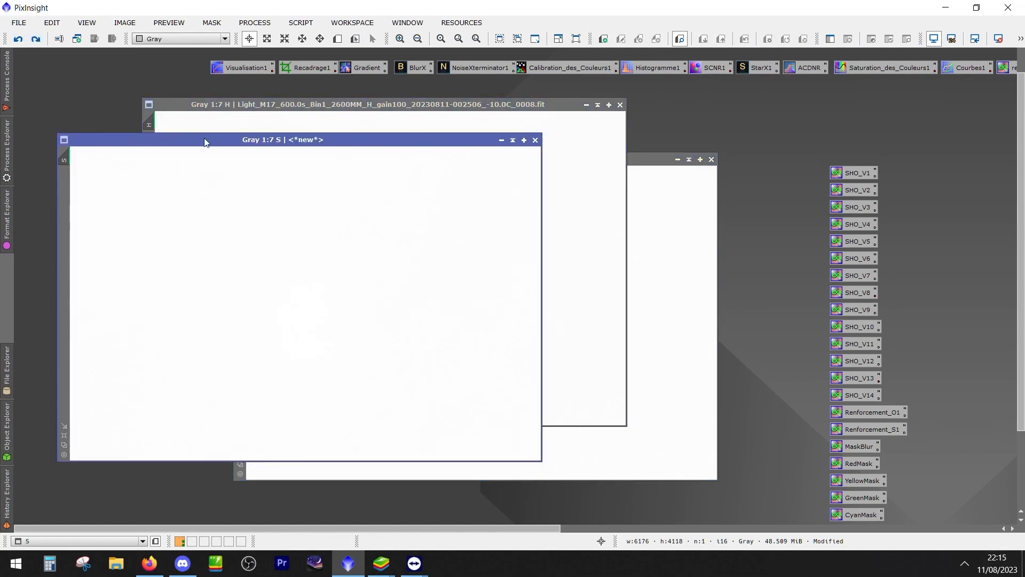
left_click(618, 252)
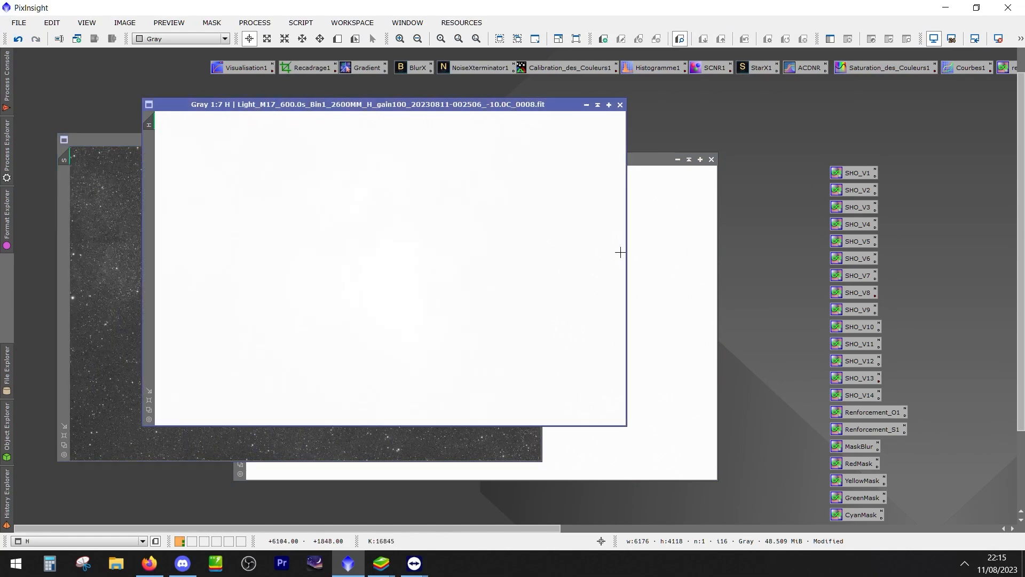
left_click(671, 259)
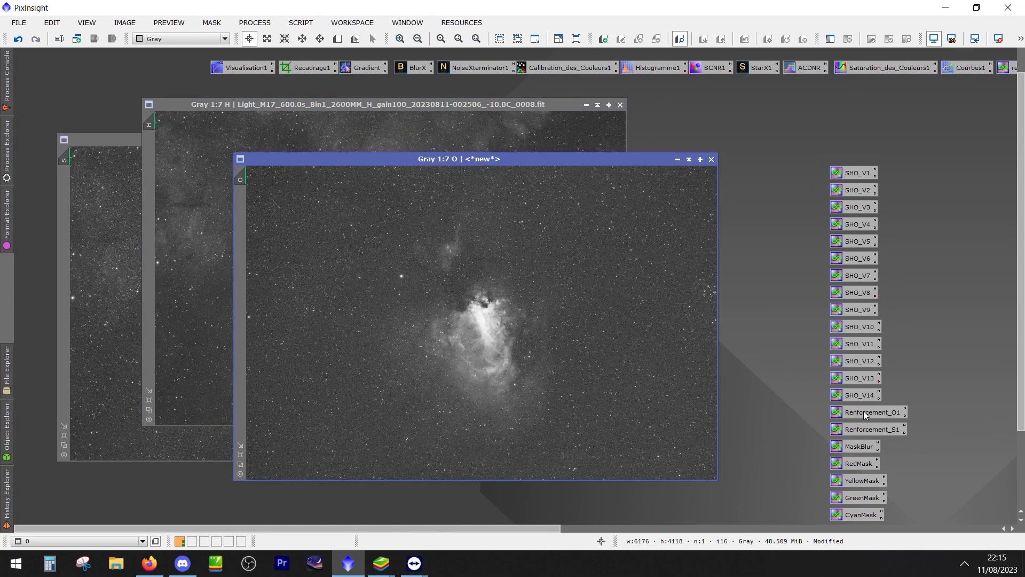
Apply the Renforcement_O1 icon to the O image, compare the new copy side by side with the original, and close the copy
left_click_drag(863, 415, 553, 375)
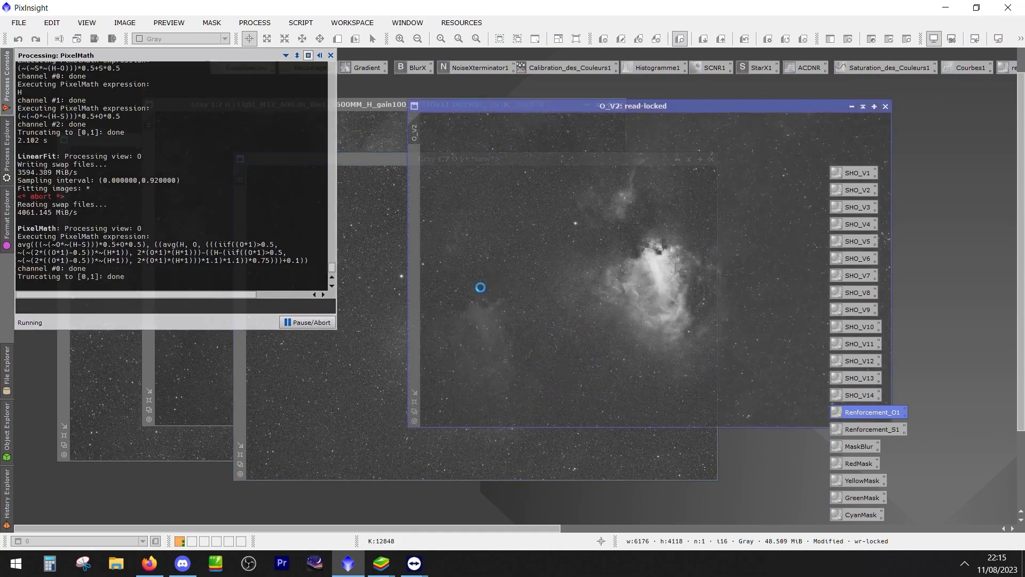
left_click_drag(358, 160, 154, 90)
left_click_drag(621, 106, 747, 96)
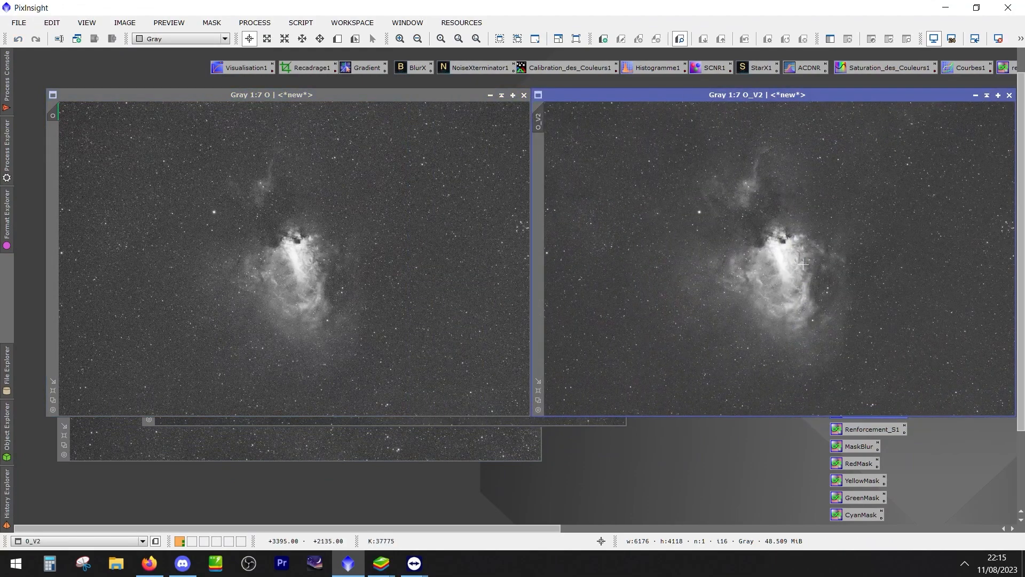
scroll(772, 274, "up", 4)
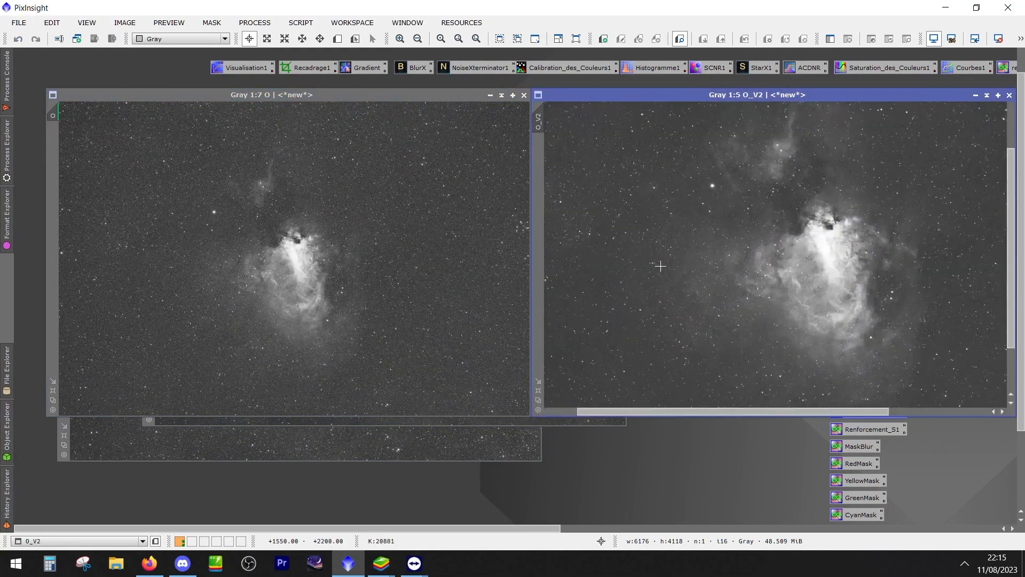
scroll(697, 225, "down", 3)
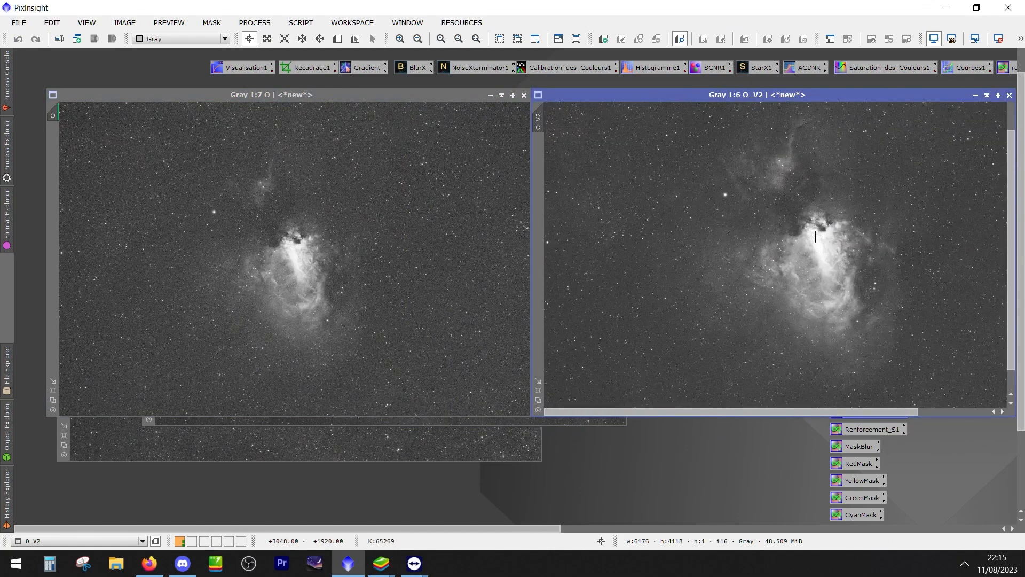
left_click_drag(769, 97, 559, 246)
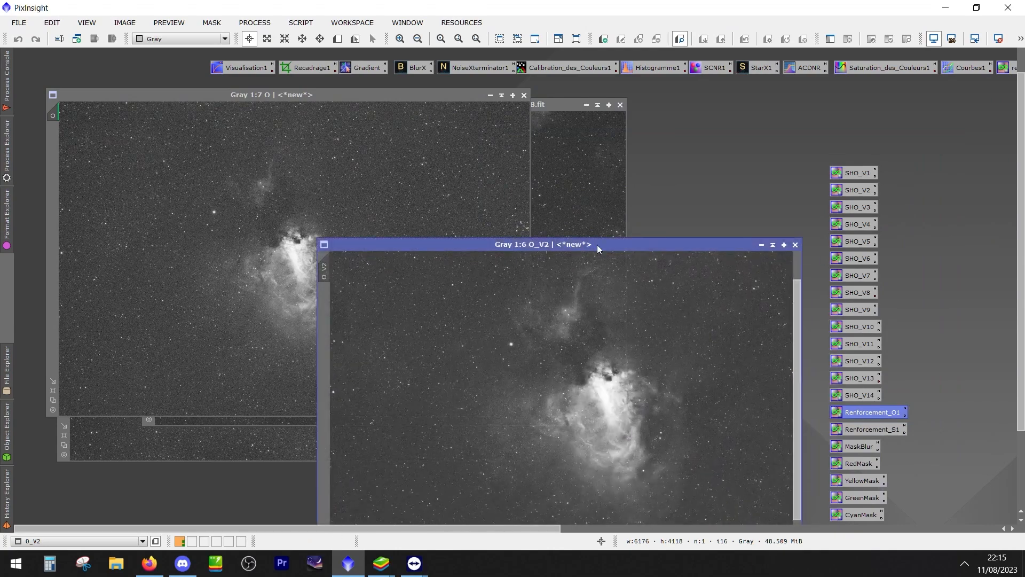
left_click(781, 245)
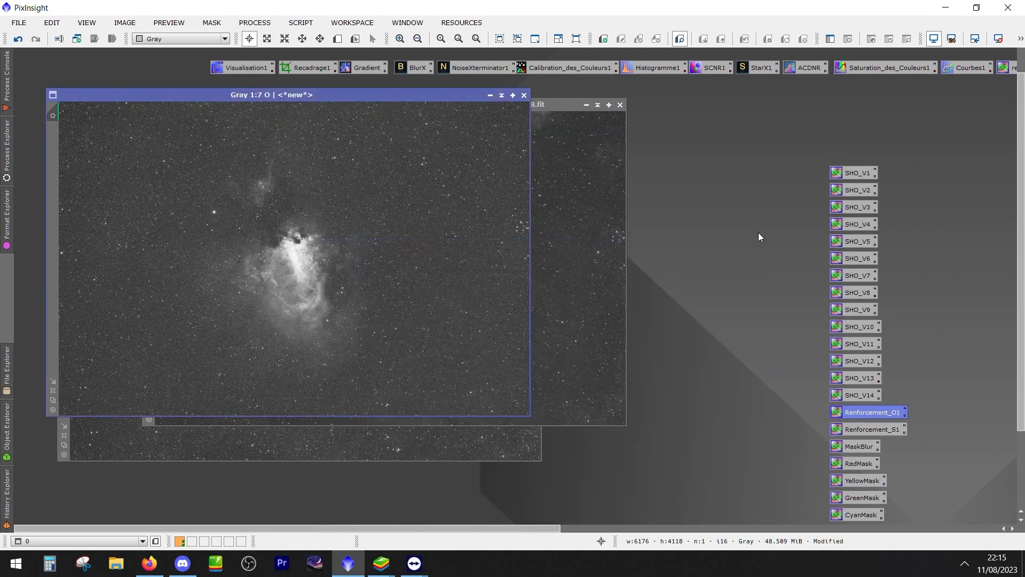
Combine the S, H and original O images into a colour image with the SHO_V5 PixelMath icon
double_click(867, 244)
left_click(690, 288)
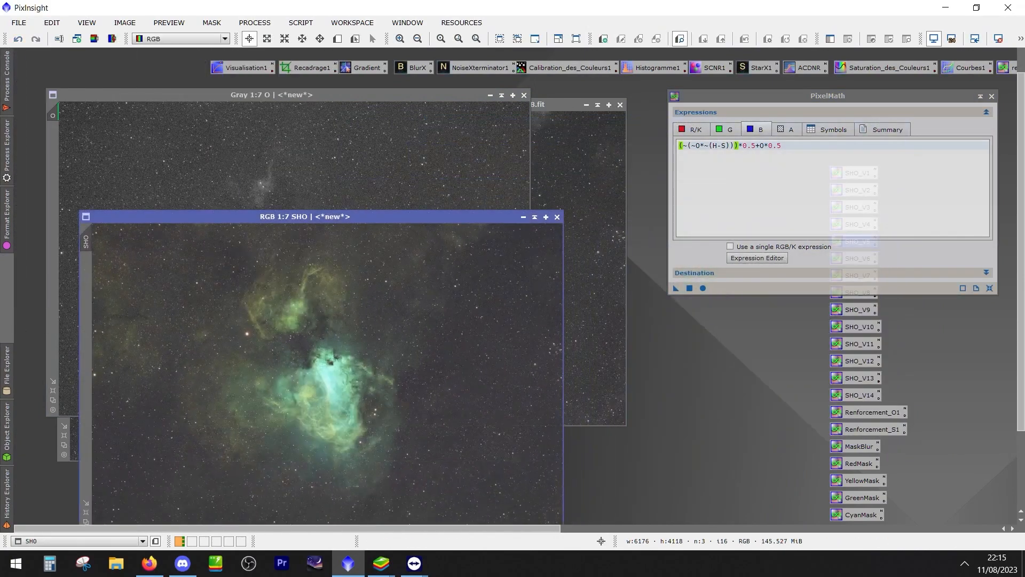
Replace the O image with a Renforcement_O1 version, closing the original and renaming the reinforced image as O
left_click(377, 167)
left_click_drag(871, 410, 438, 331)
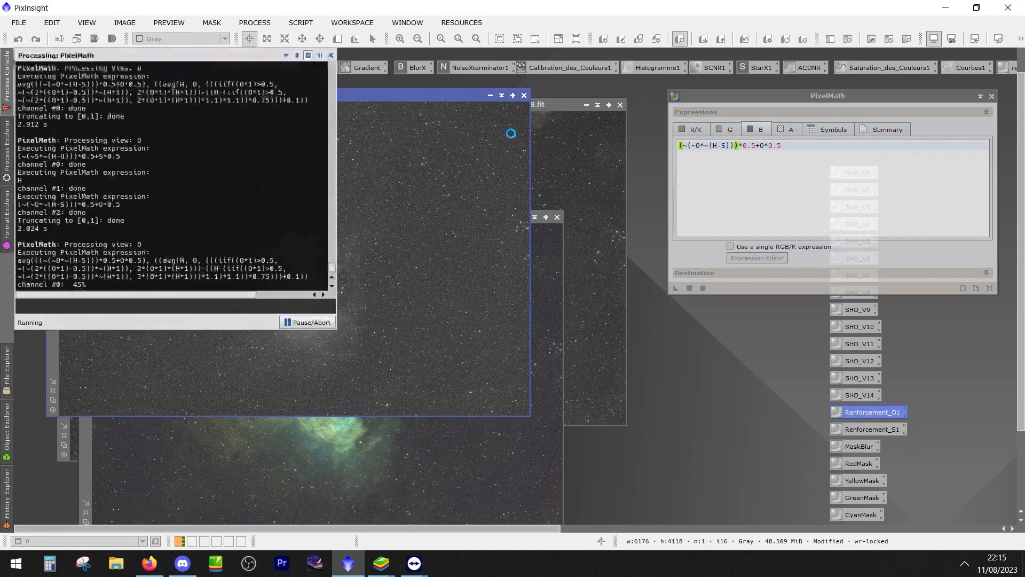
left_click(527, 97)
left_click(484, 314)
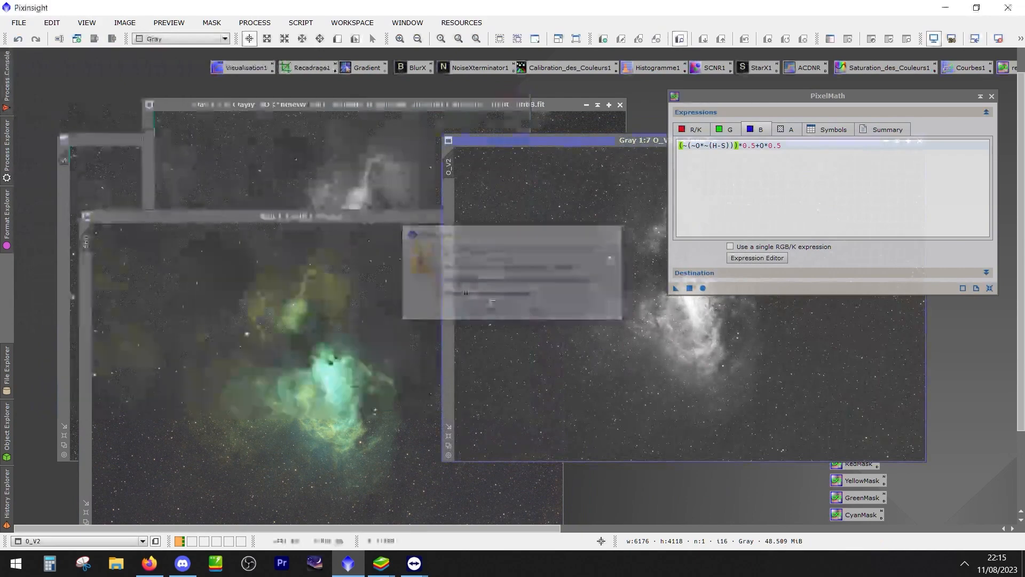
double_click(451, 166)
type("O")
key("Return")
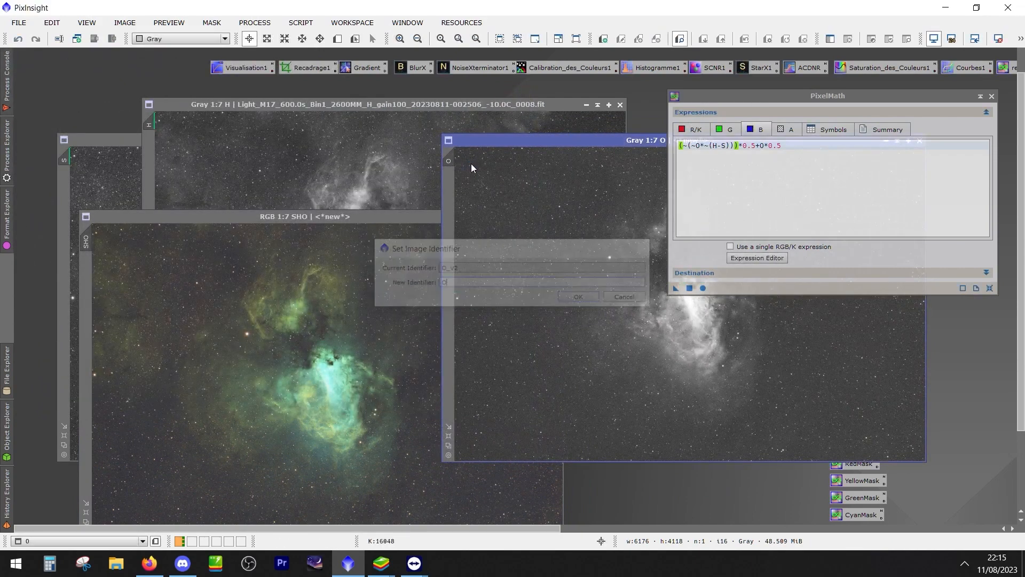
Create a second SHO image from the reinforced O with the same PixelMath expressions and place it beside the first one for comparison
left_click_drag(497, 148, 381, 123)
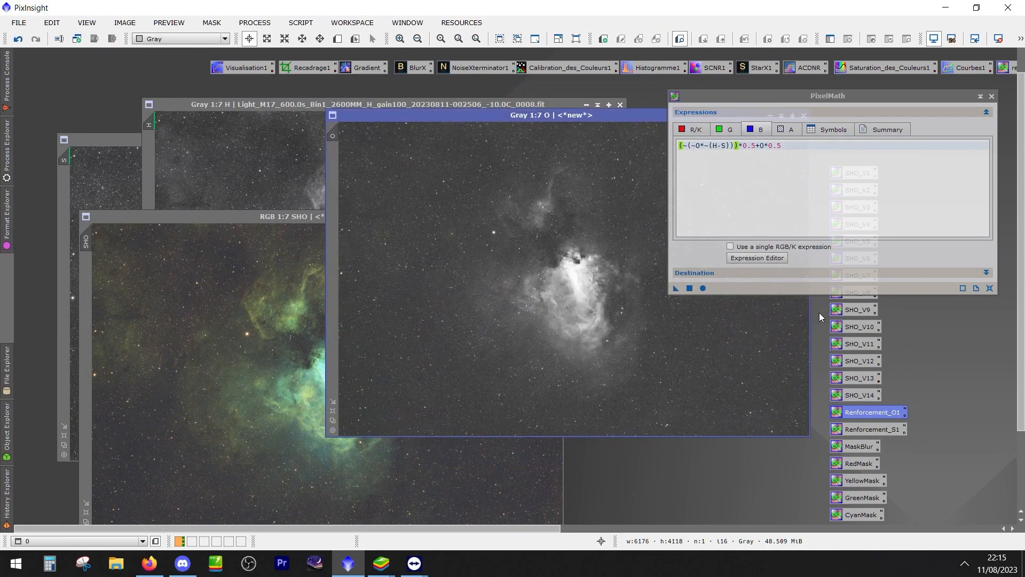
left_click_drag(677, 288, 622, 298)
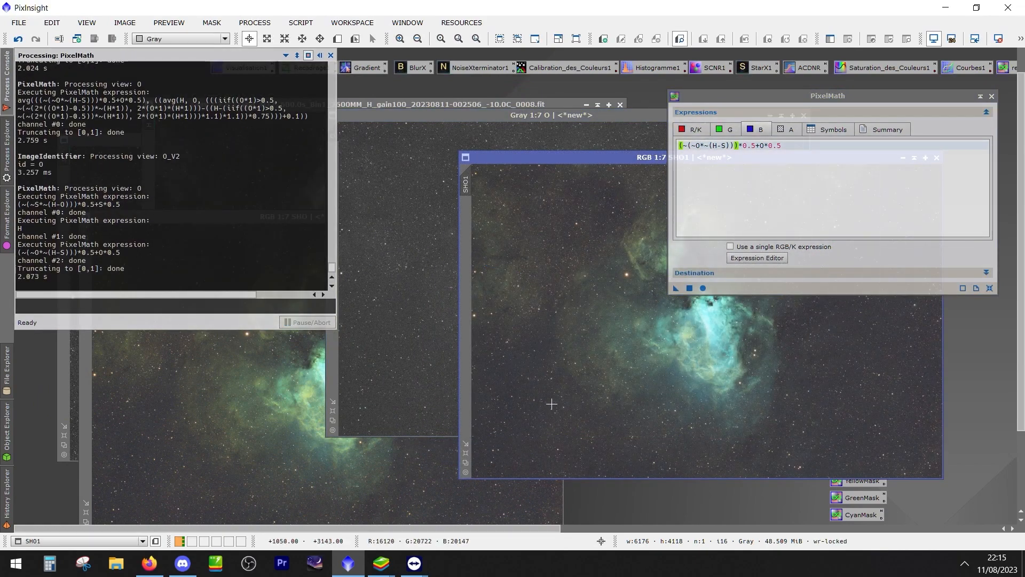
left_click_drag(266, 217, 215, 106)
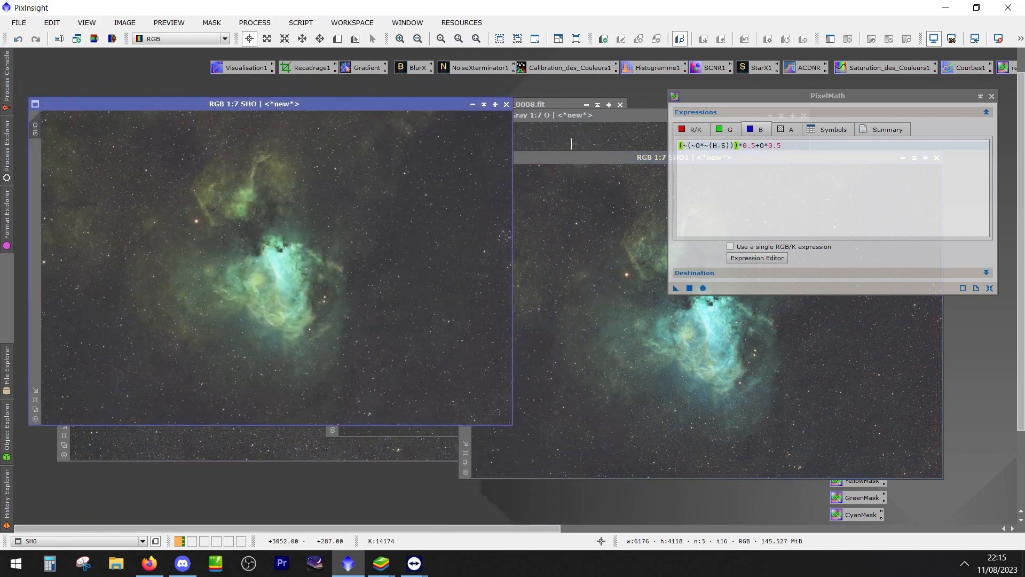
left_click_drag(552, 156, 602, 98)
left_click_drag(717, 102, 626, 464)
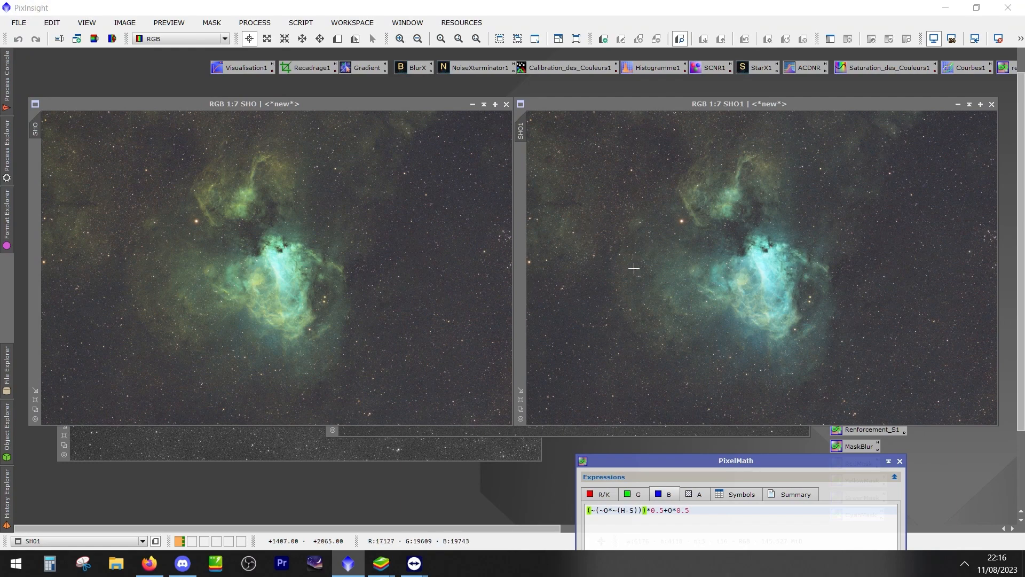
left_click(923, 475)
Switch to a new Firefox window, go to YouTube and search for "lukamatico"
right_click(151, 561)
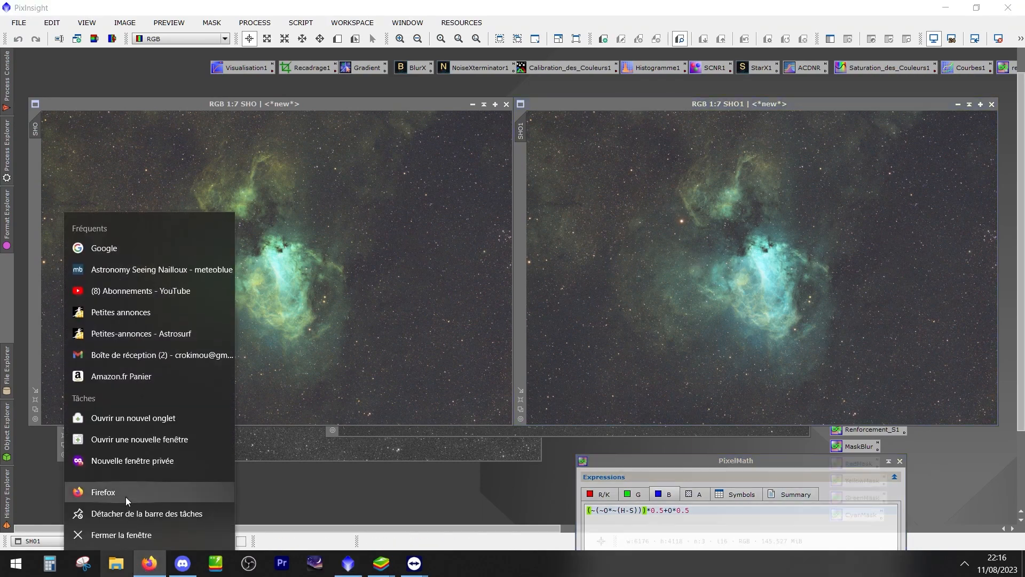
left_click(126, 490)
left_click(458, 84)
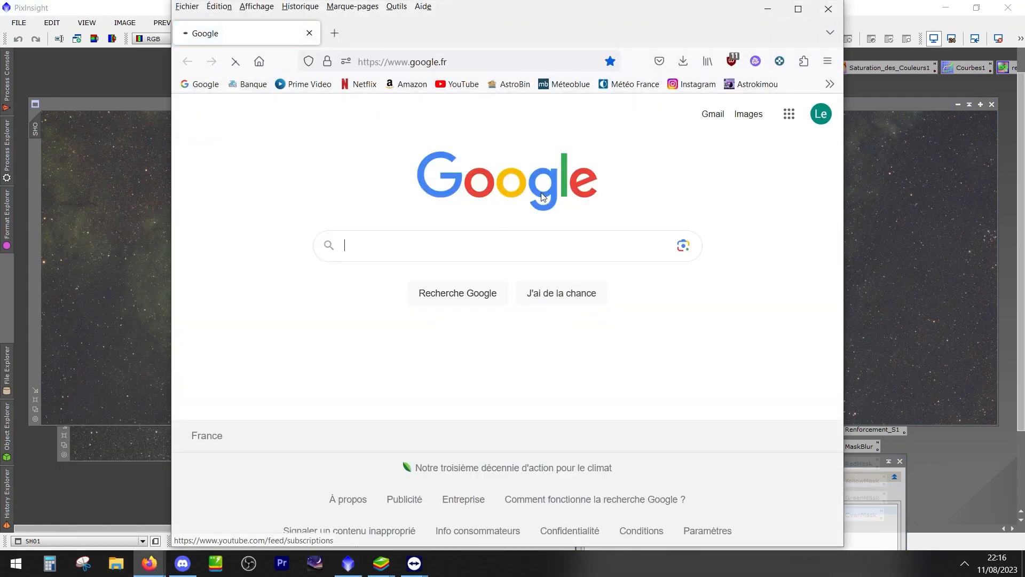
left_click(441, 119)
type("luka")
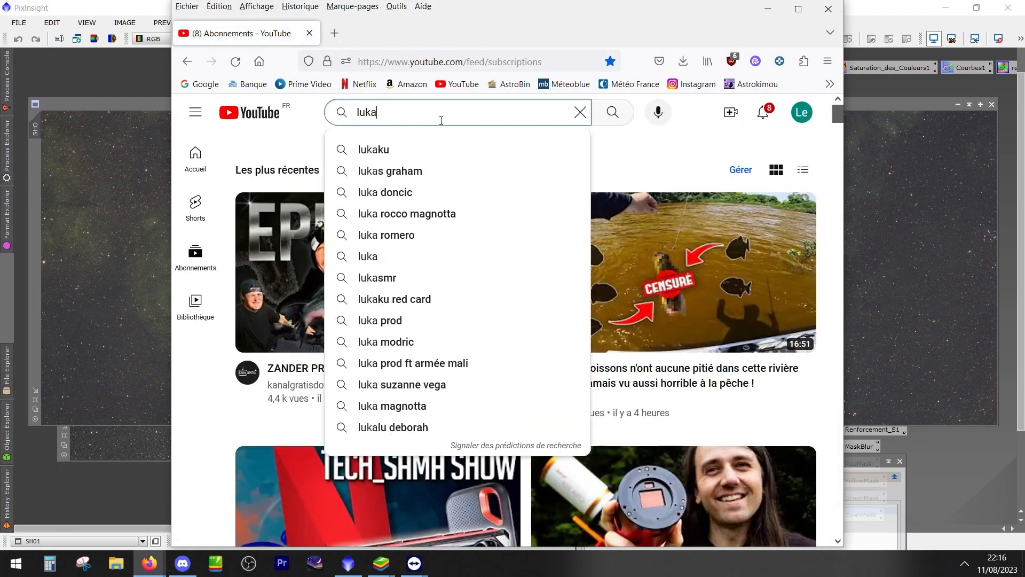
type("matico")
key("Return")
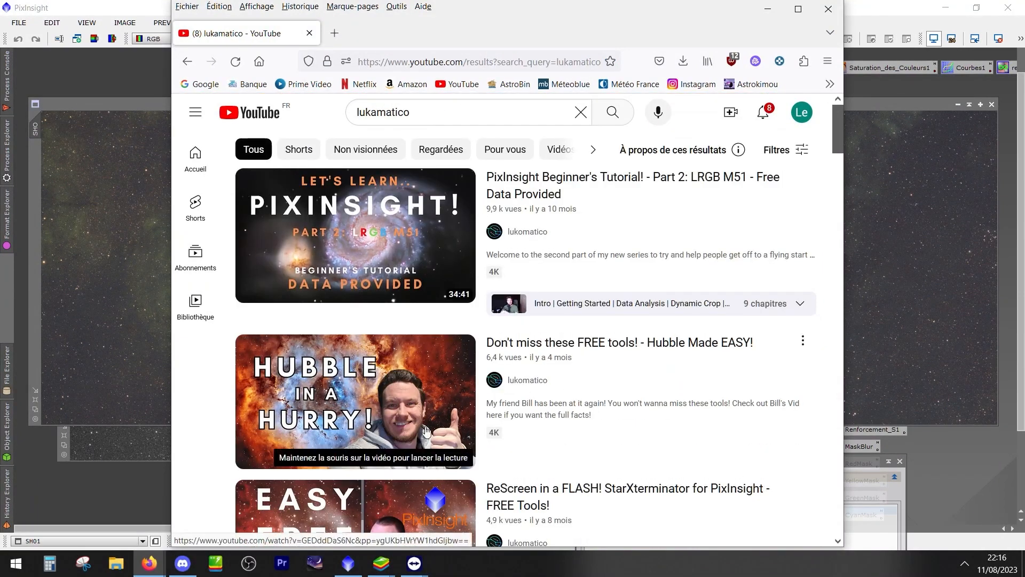
Open the video "Don't miss these FREE tools! - Hubble Made EASY!" and pause it
scroll(395, 414, "down", 2)
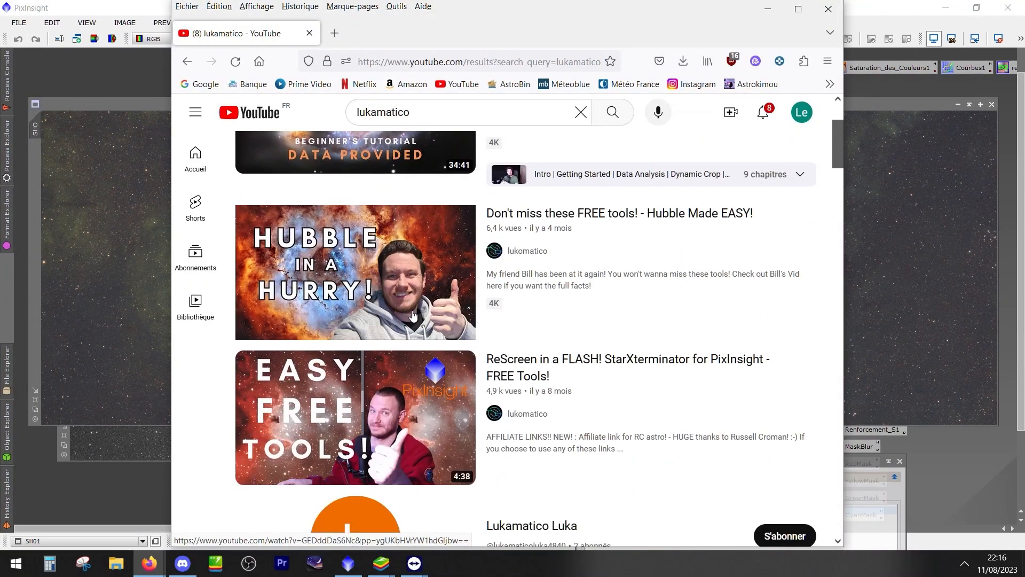
left_click(629, 215)
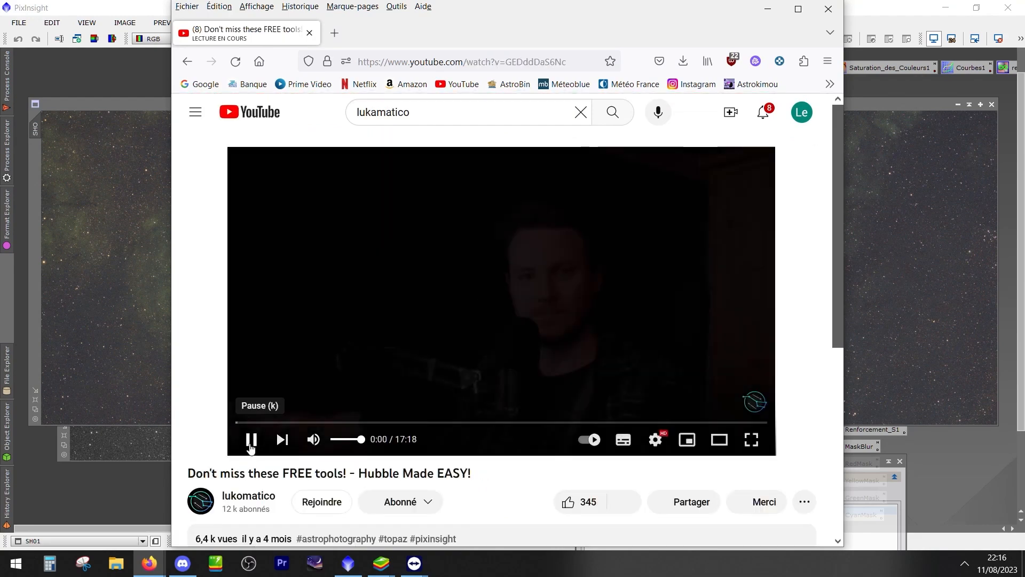
left_click(251, 439)
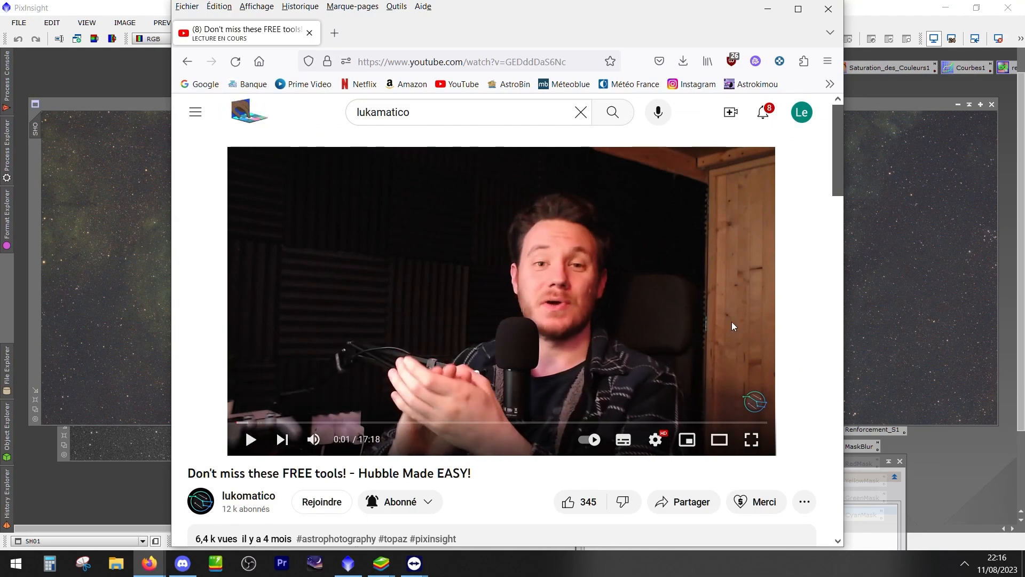
Look through the video's description and the suggested videos for PixInsight narrowband and colour mask tutorials
scroll(723, 325, "down", 2)
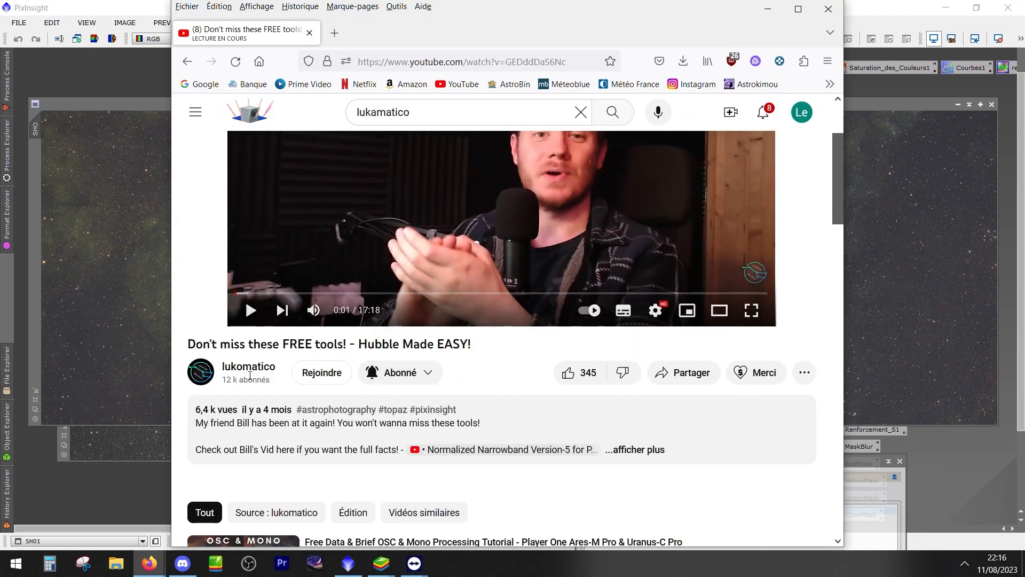
scroll(274, 429, "down", 2)
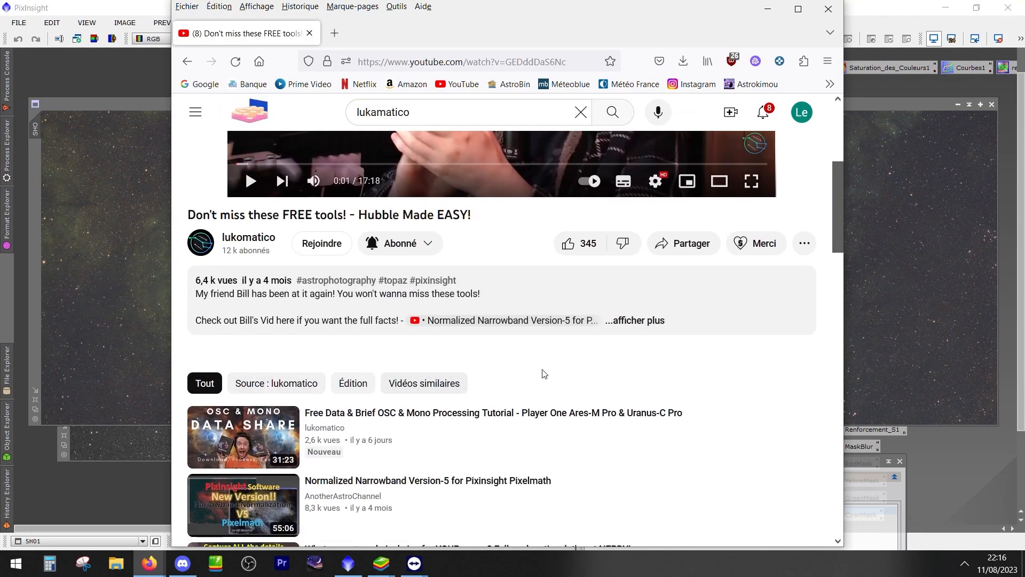
scroll(544, 363, "down", 4)
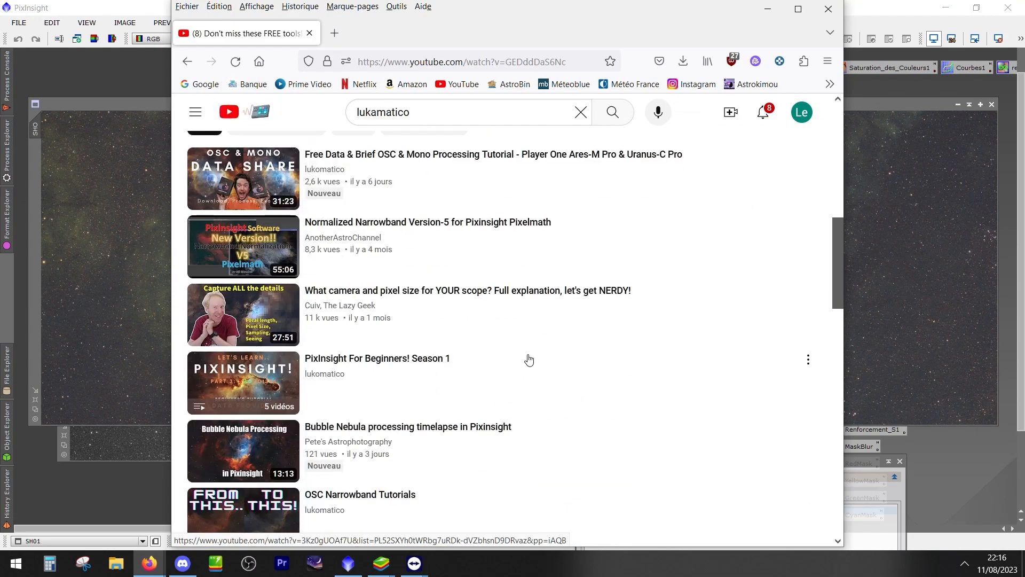
scroll(531, 361, "down", 2)
scroll(530, 359, "up", 2)
mouse_move(233, 324)
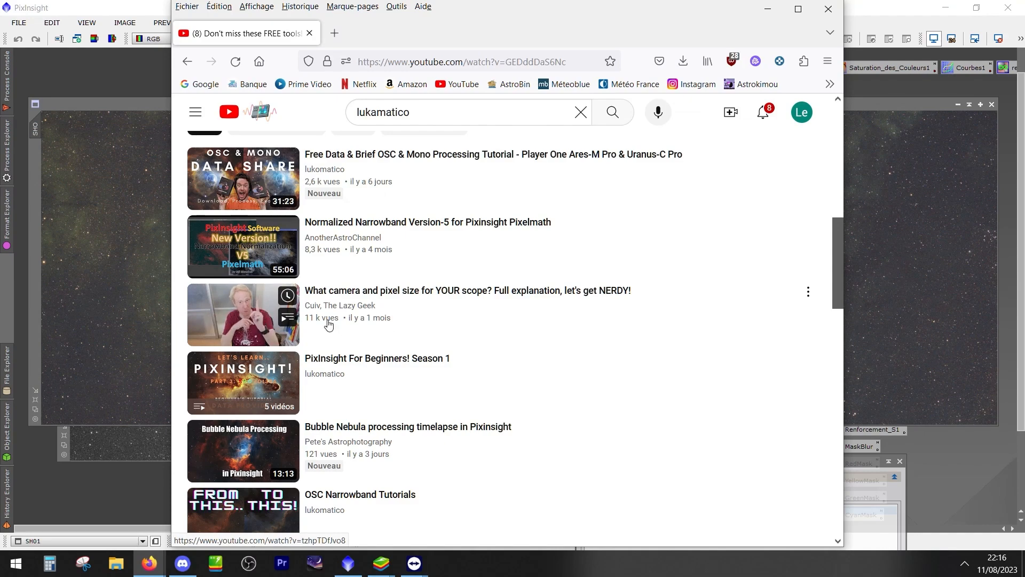
scroll(415, 382, "up", 2)
scroll(415, 382, "up", 6)
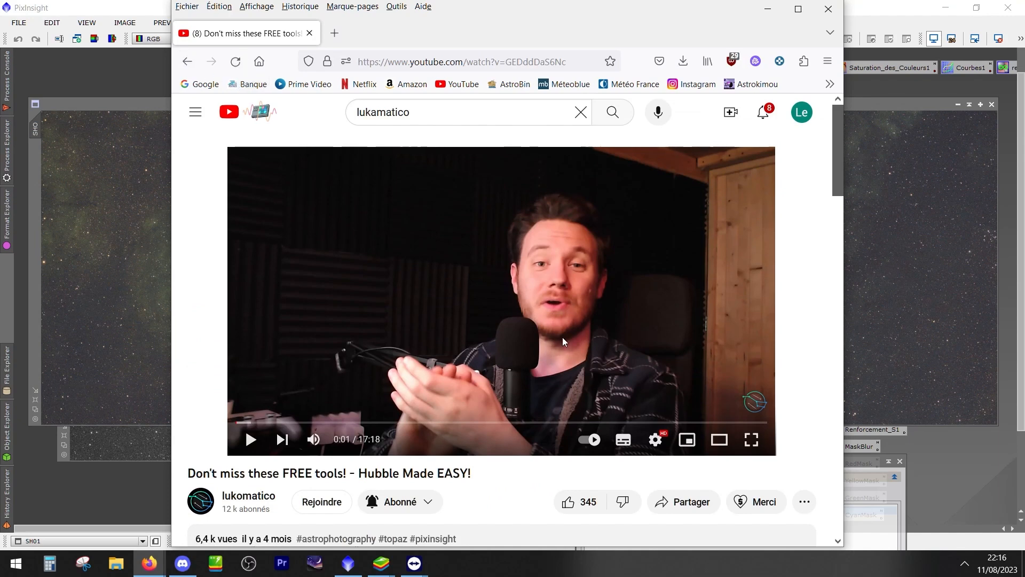
Search YouTube for "color mask lukamatico"
double_click(426, 111)
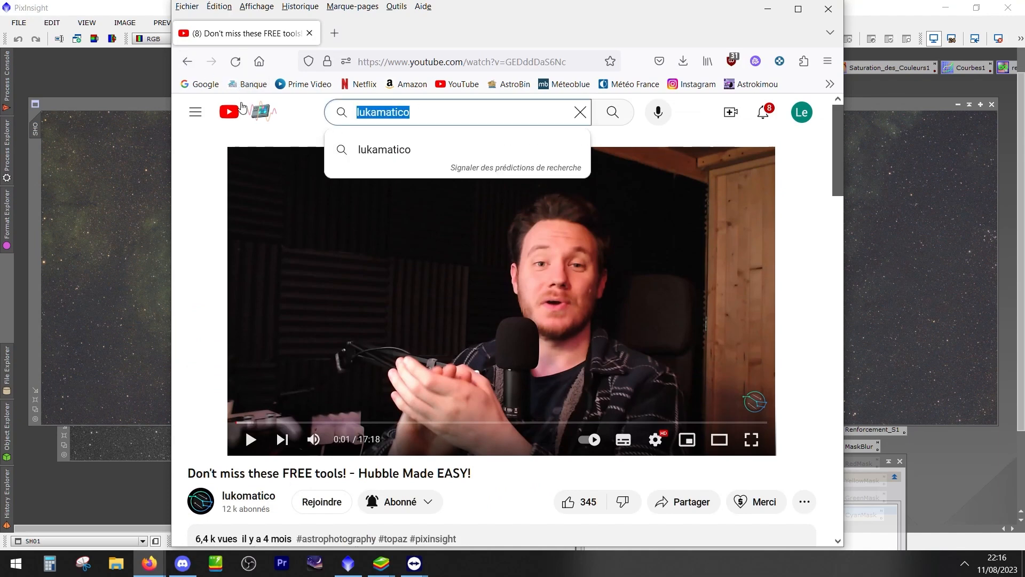
type("color mask")
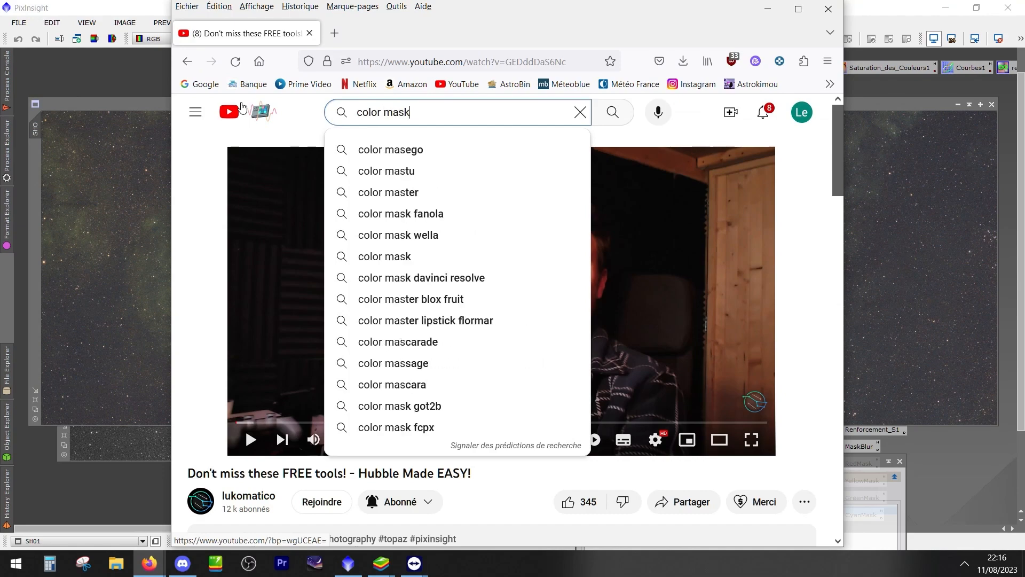
type(" lukami")
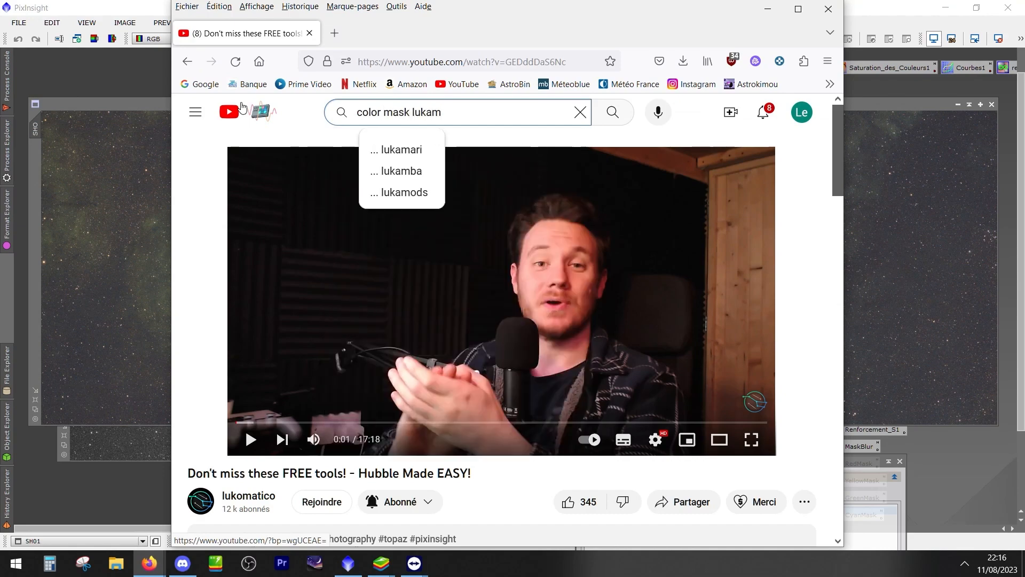
type("atico")
key("Return")
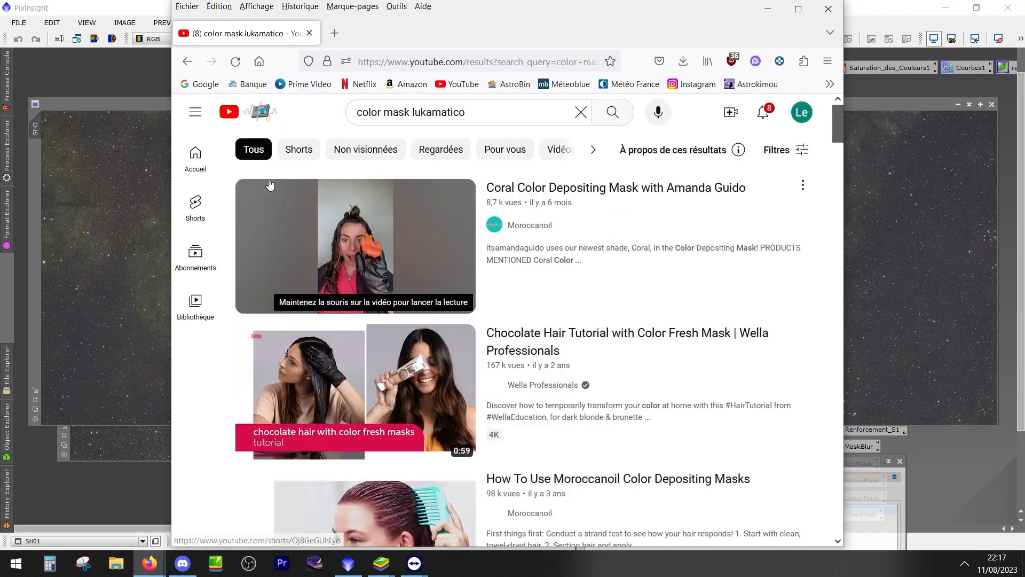
Look through the YouTube results for lukomatico's PixInsight colour mask tutorial
scroll(572, 299, "down", 10)
scroll(488, 281, "up", 8)
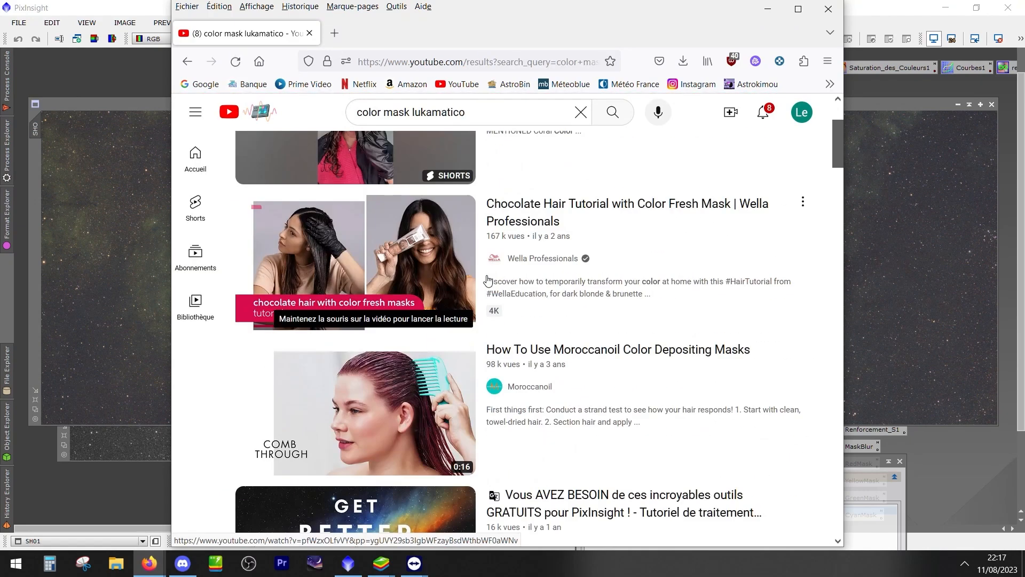
scroll(488, 281, "up", 3)
scroll(489, 320, "down", 8)
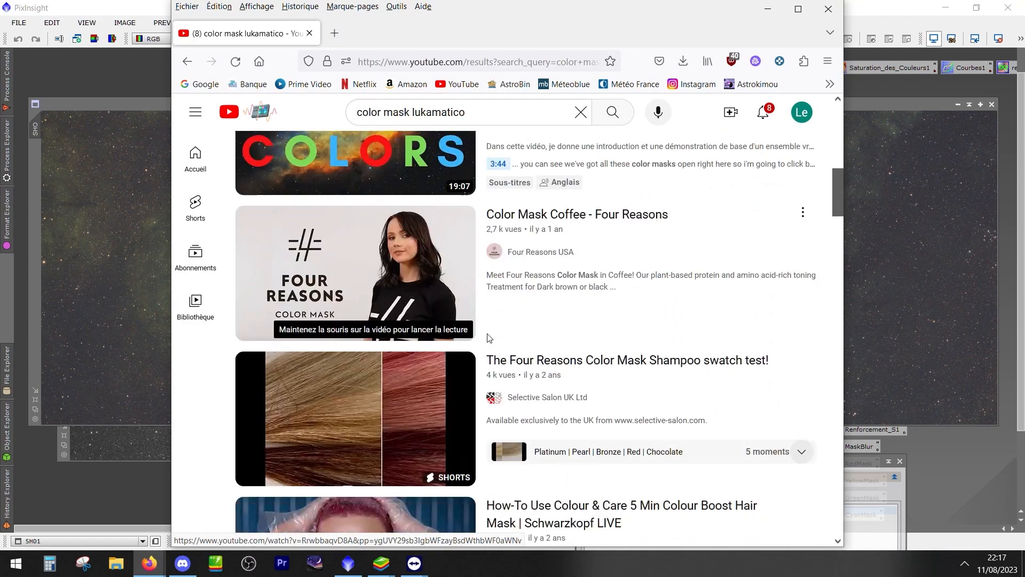
scroll(488, 337, "down", 15)
scroll(488, 337, "up", 15)
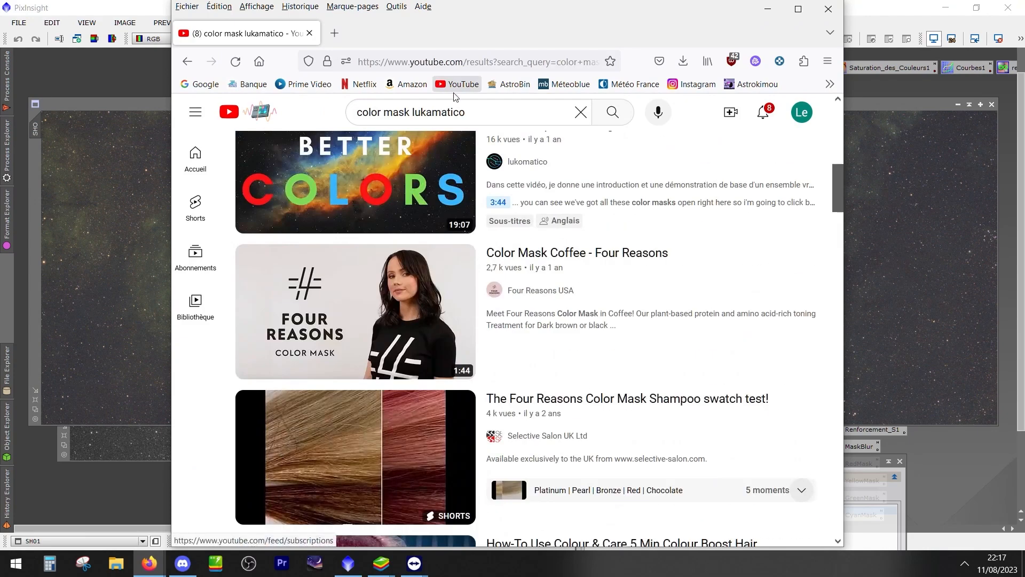
Try the YouTube search "color mask lukamatico astro", and return to the previous results
left_click(507, 111)
type("astro")
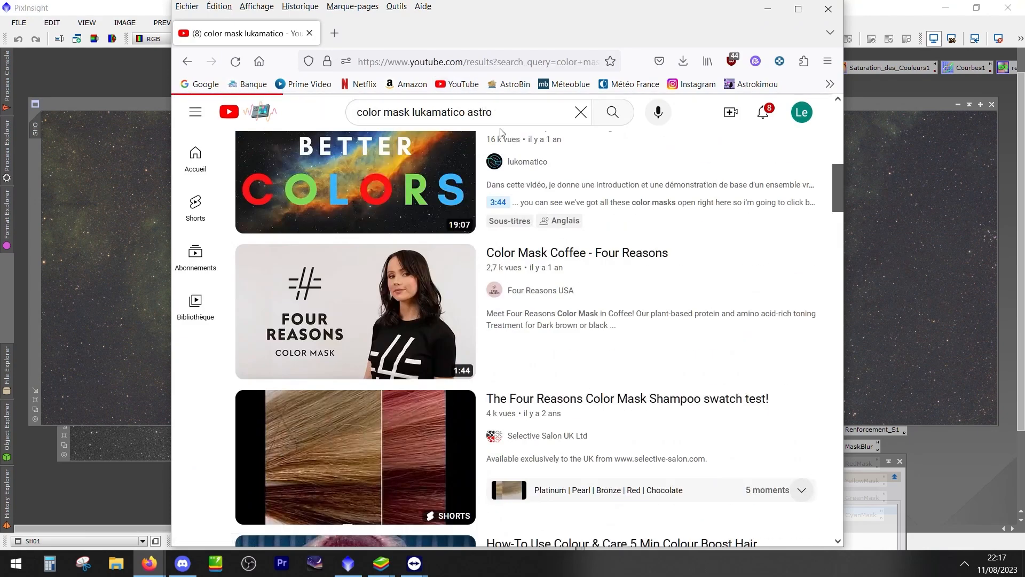
key("Return")
scroll(537, 311, "down", 14)
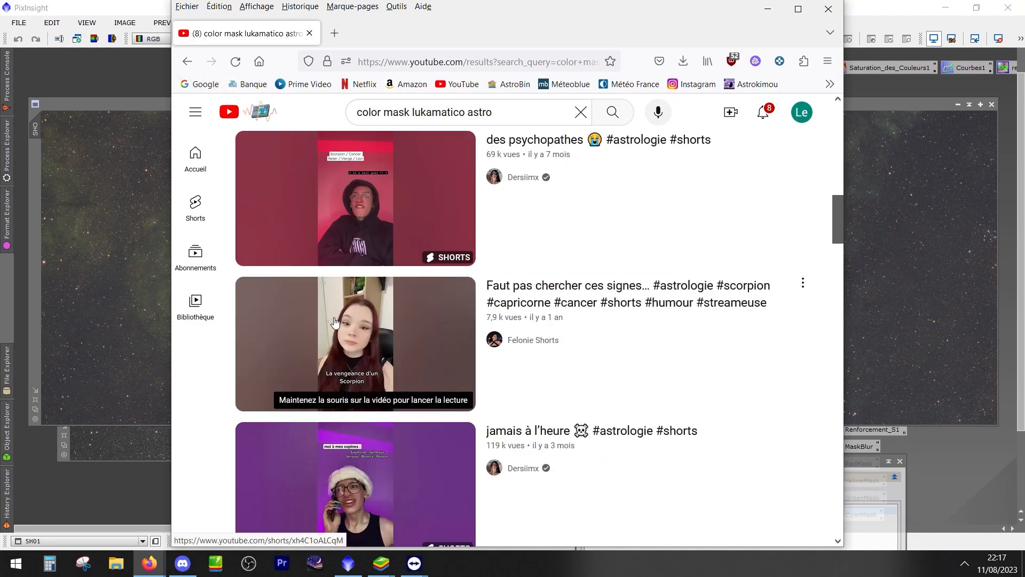
key("alt+Left")
Open lukomatico's video "Vous AVEZ BESOIN de ces incroyables outils GRATUITS pour PixInsight !" and pause it
scroll(533, 188, "up", 5)
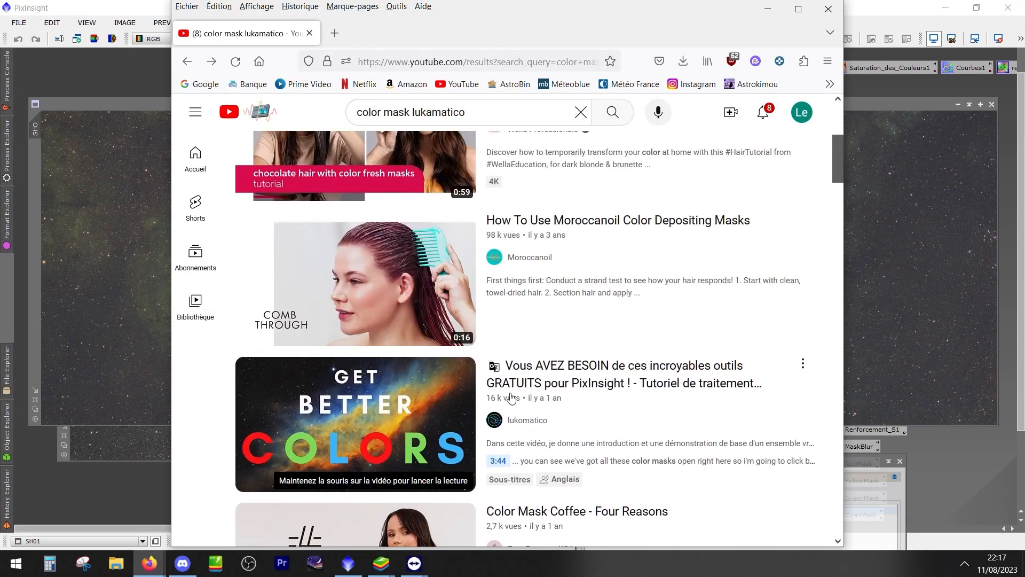
left_click(581, 385)
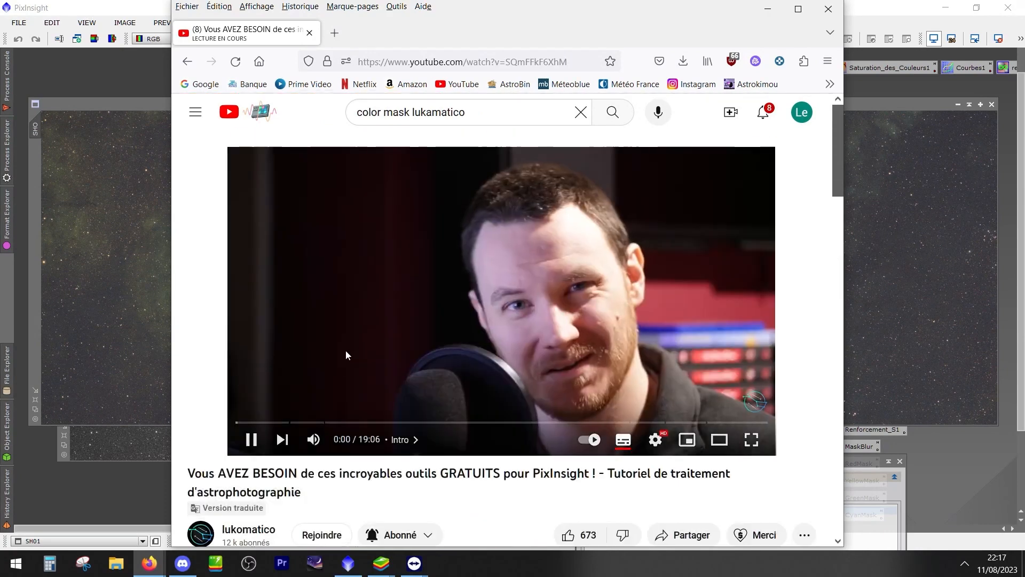
left_click(355, 332)
Expand the video's description and look through its download links and chapters
scroll(358, 372, "down", 5)
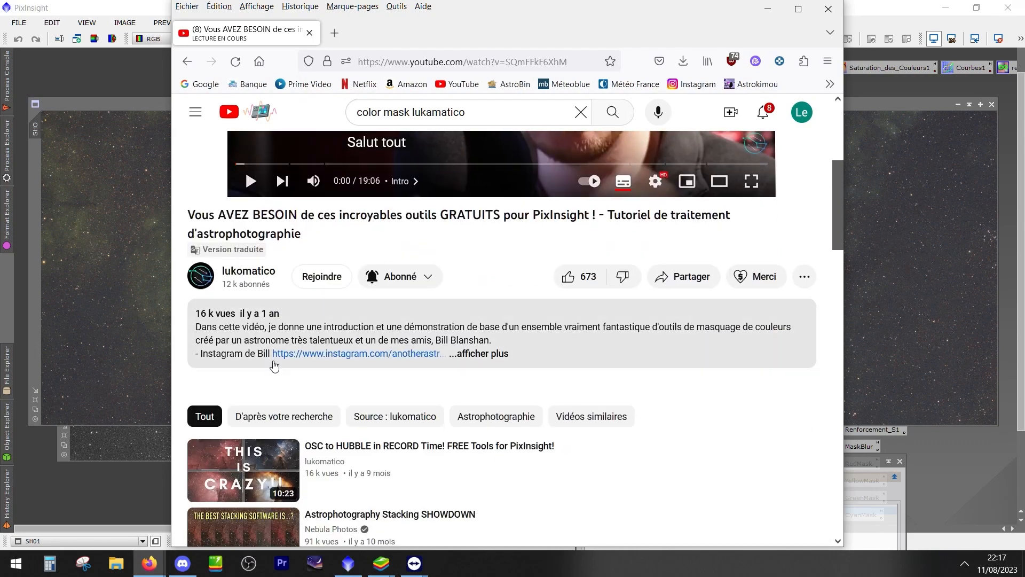
left_click(480, 354)
scroll(519, 362, "down", 5)
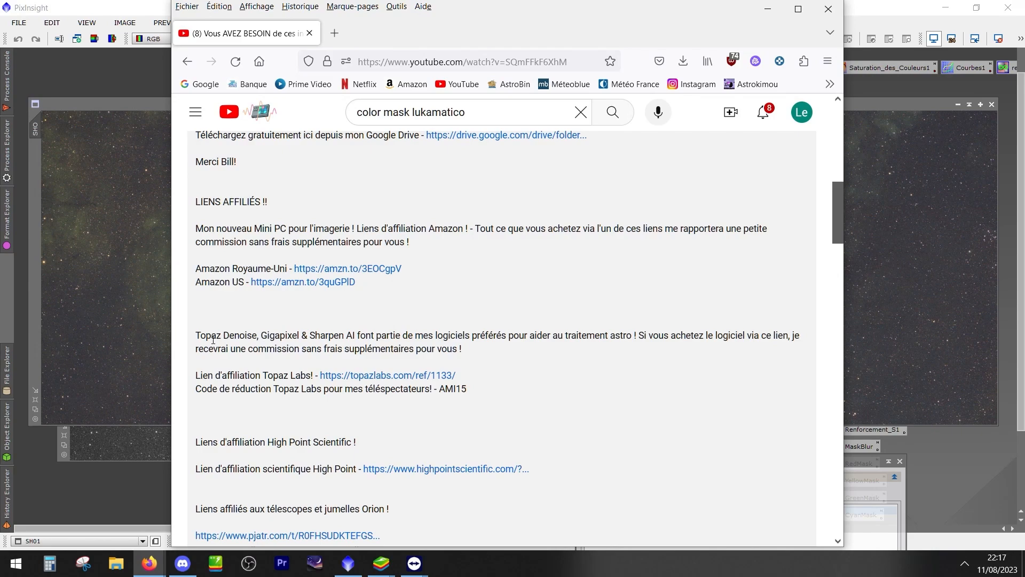
scroll(315, 390, "down", 3)
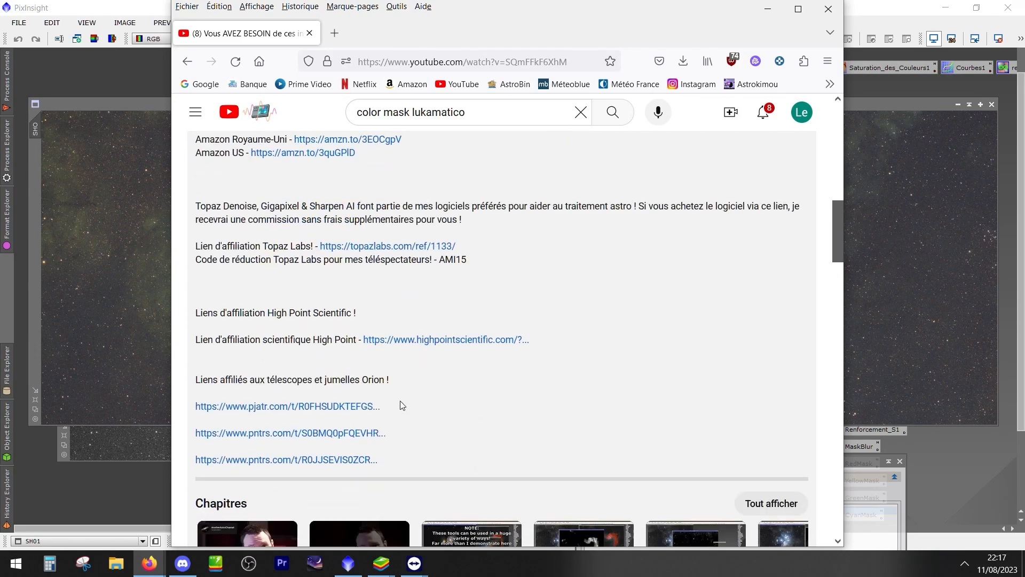
scroll(403, 405, "down", 5)
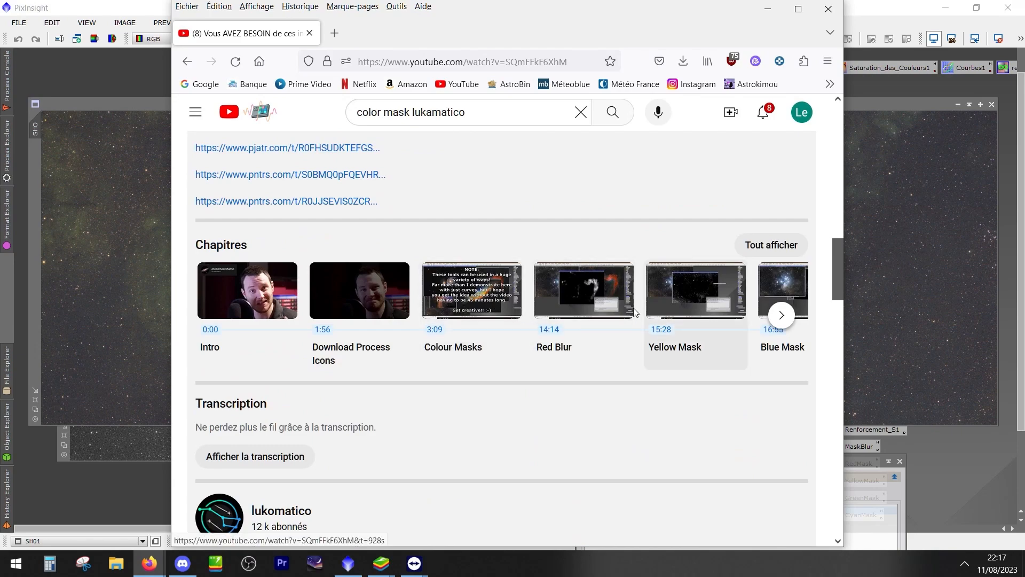
Jump to the Red Blur chapter, pause the video and view the mask icons in full screen
left_click(598, 292)
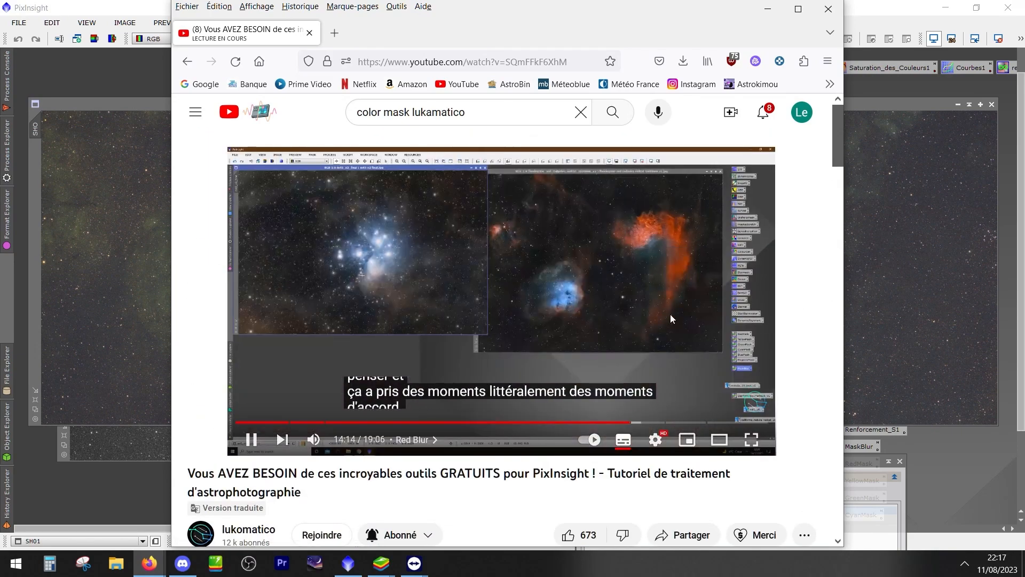
left_click(738, 358)
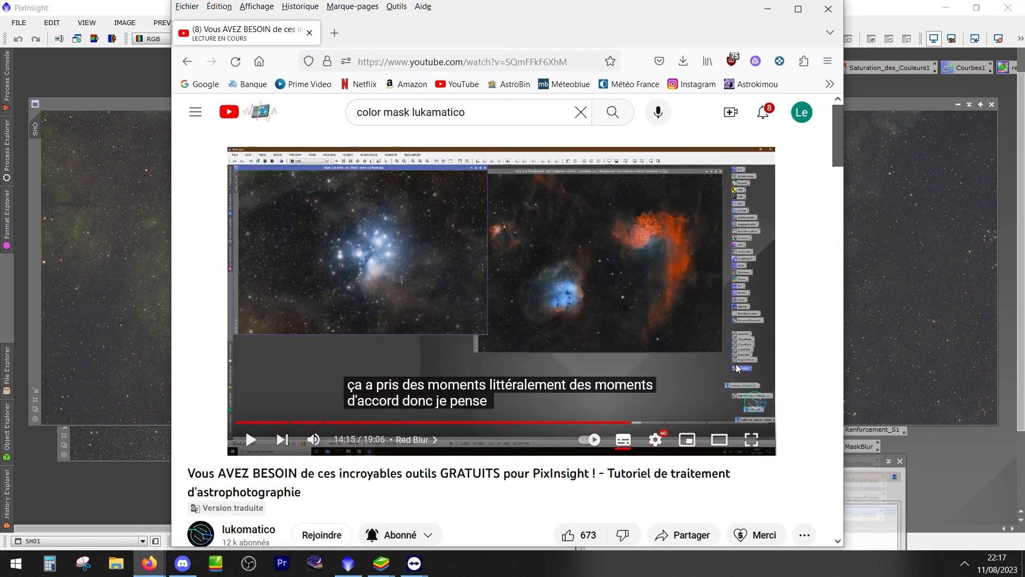
double_click(739, 362)
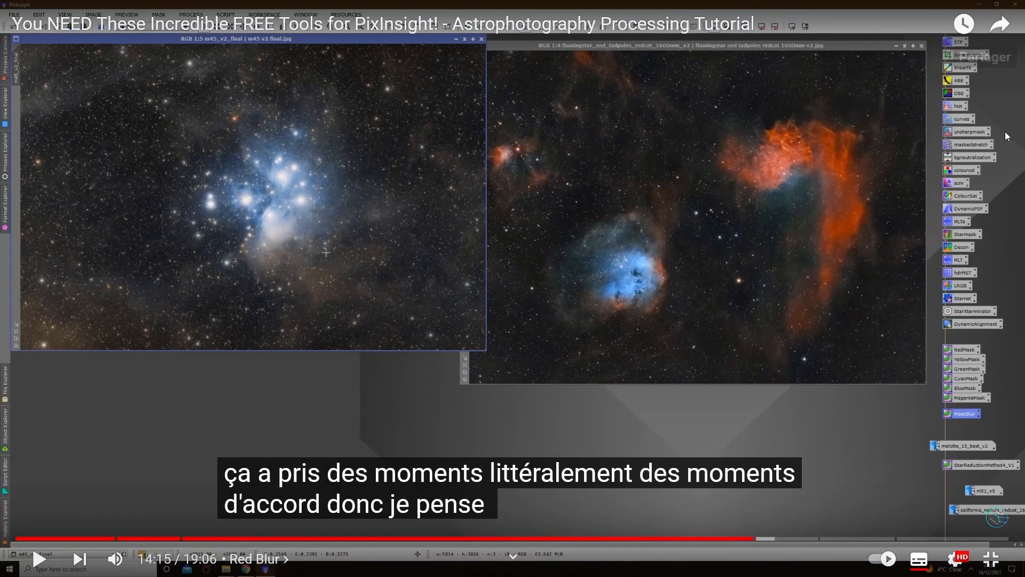
key("Escape")
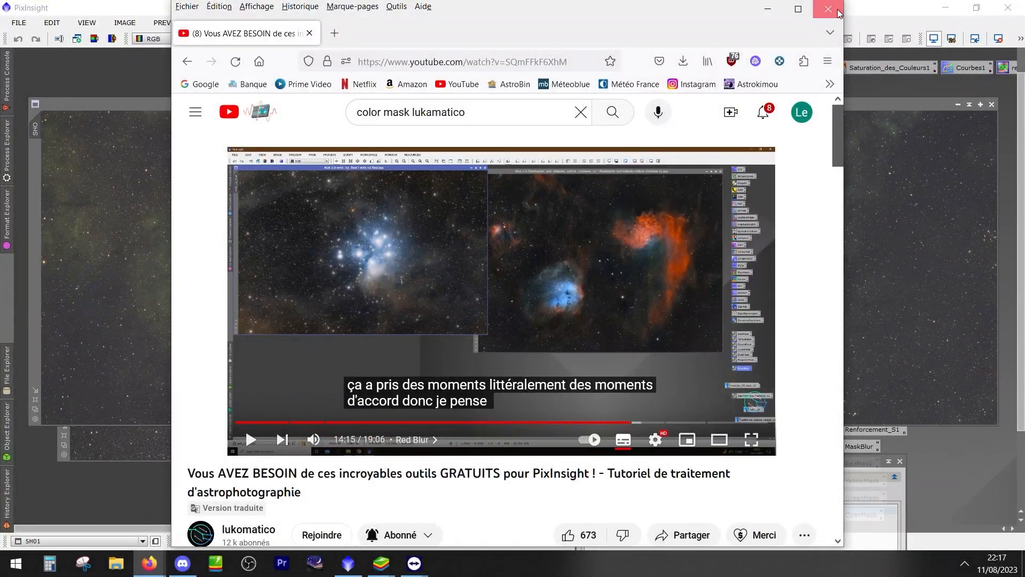
Close the browser window and move the SHO1 image and the PixelMath window away from the process icons
left_click(839, 11)
left_click_drag(887, 103, 590, 103)
left_click_drag(828, 464, 479, 392)
left_click_drag(916, 523, 816, 425)
left_click(779, 489)
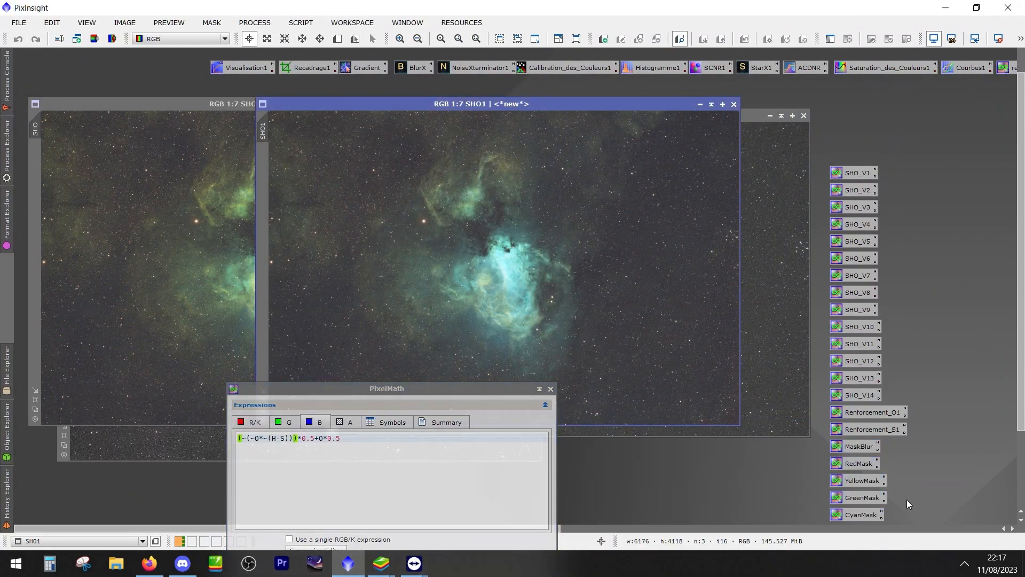
Move the PixelMath window off the SHO1 image and close it
left_click_drag(431, 393, 833, 267)
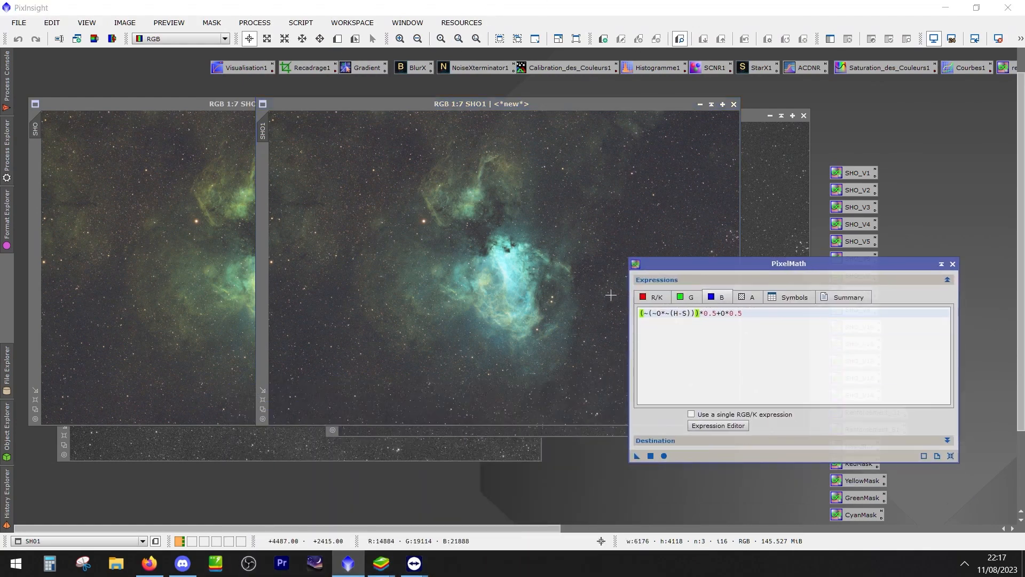
left_click(657, 106)
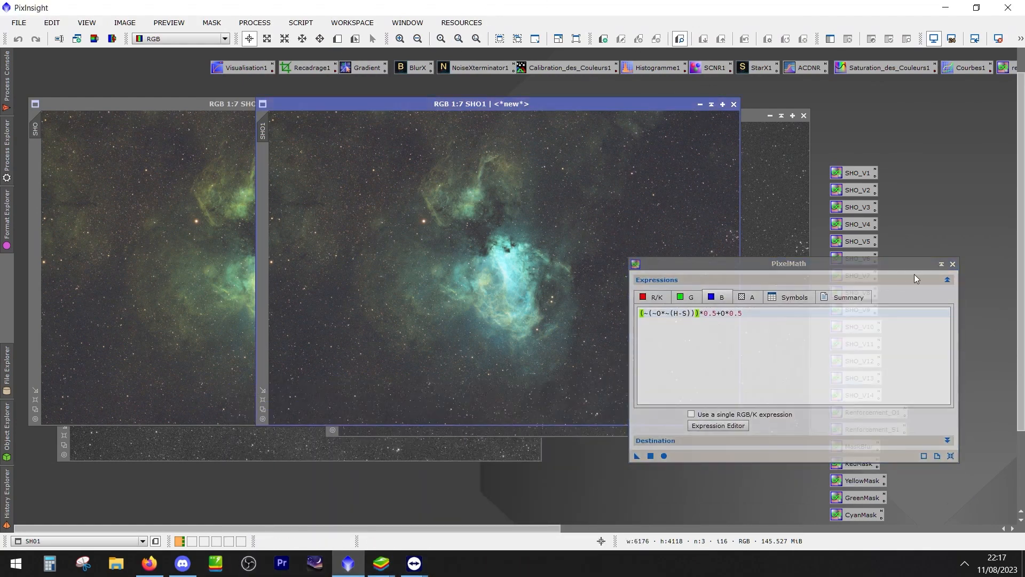
left_click(952, 264)
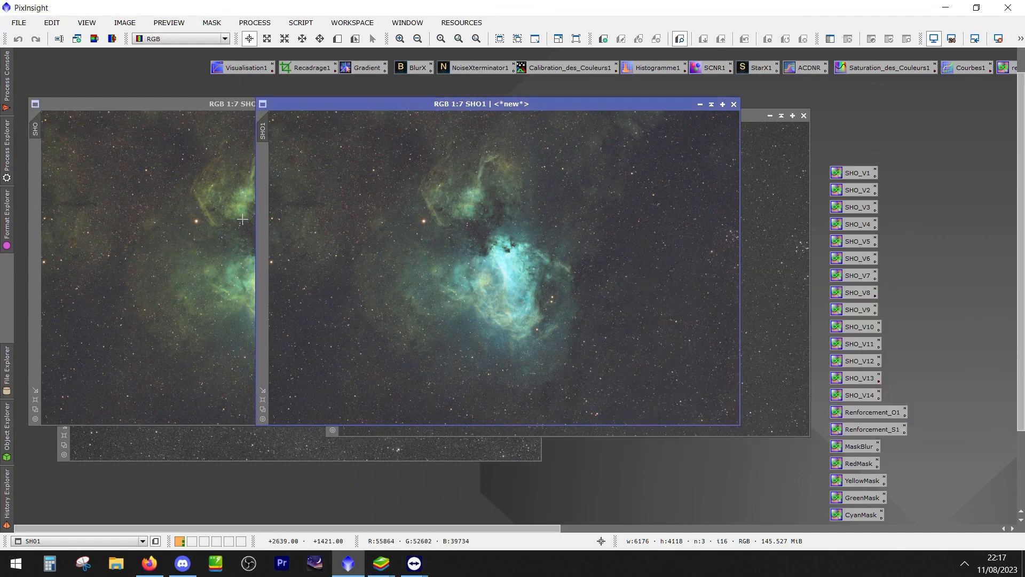
Reposition the SHO1 image and run StarXTerminator on it with Generate Star Image enabled
left_click(225, 214)
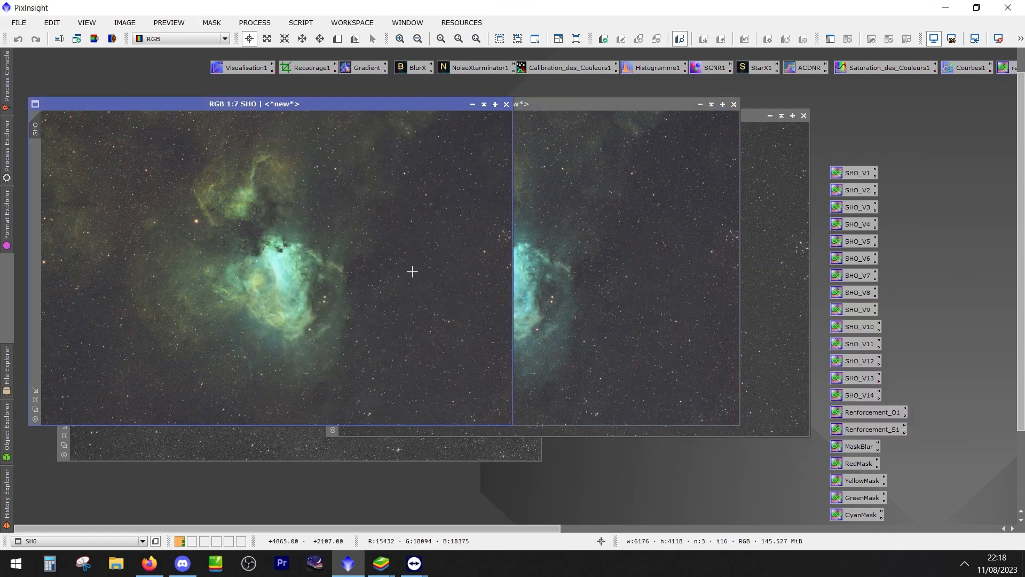
left_click_drag(666, 105, 629, 150)
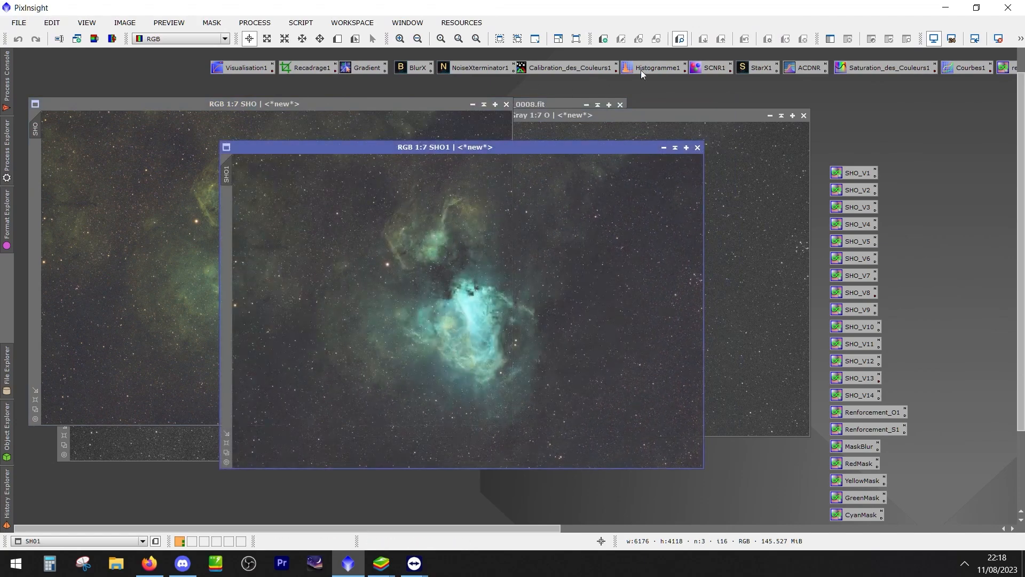
double_click(761, 68)
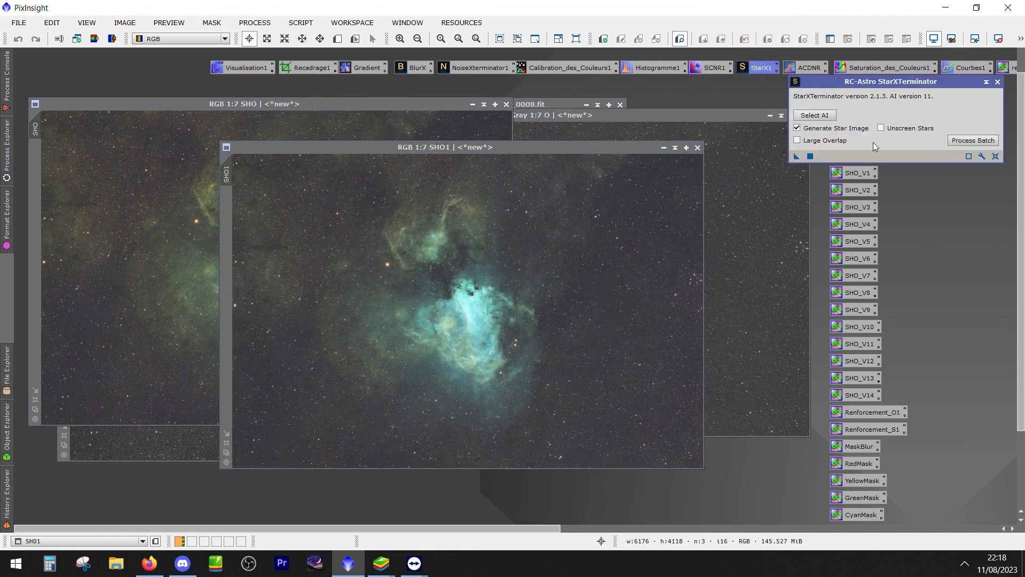
left_click_drag(797, 155, 609, 235)
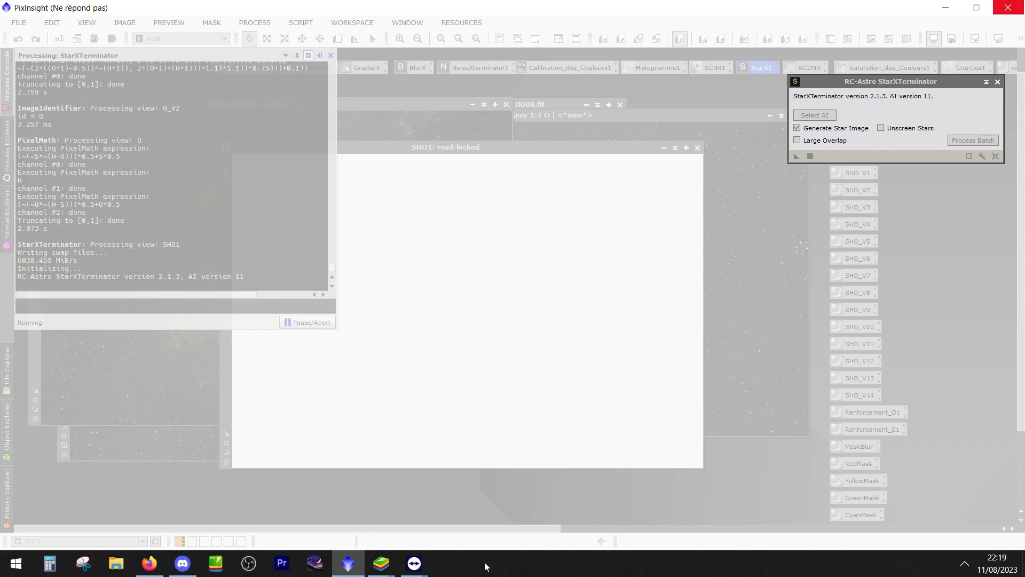
Open the Windows Task Manager and check the resource use of the PixInsight process
key("ctrl+shift+Escape")
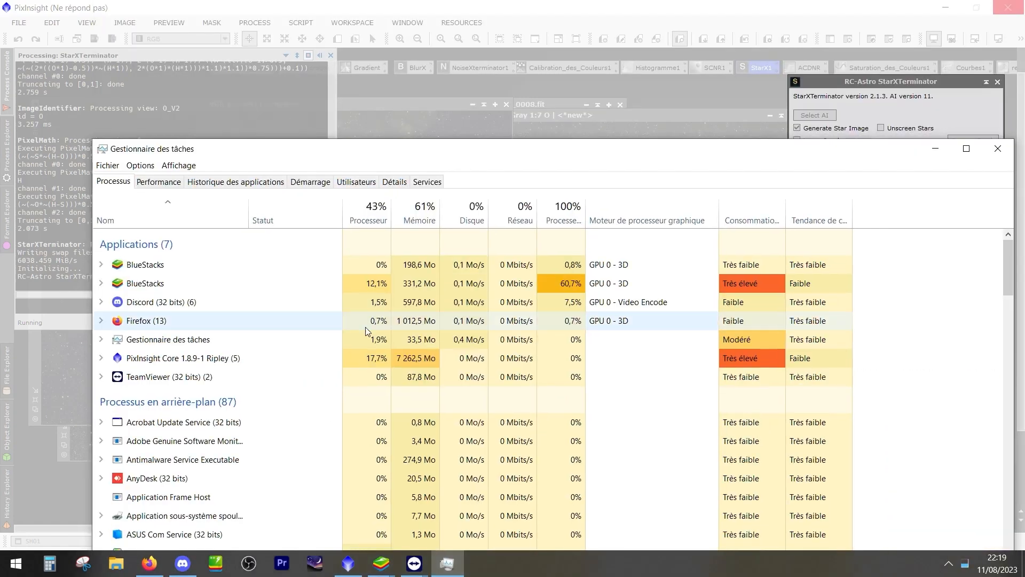
left_click(174, 362)
left_click_drag(349, 151, 694, 559)
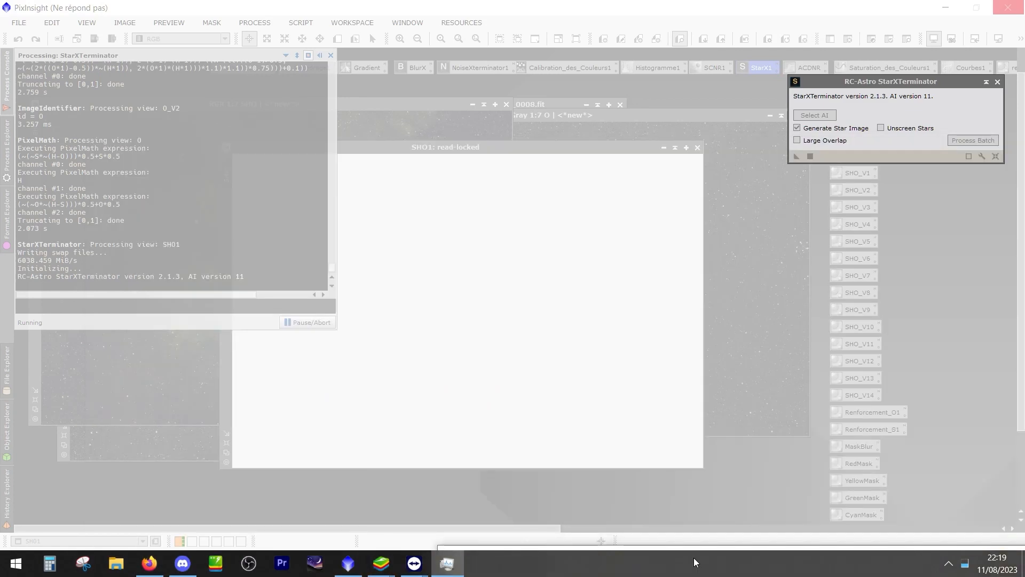
left_click_drag(693, 558, 589, 294)
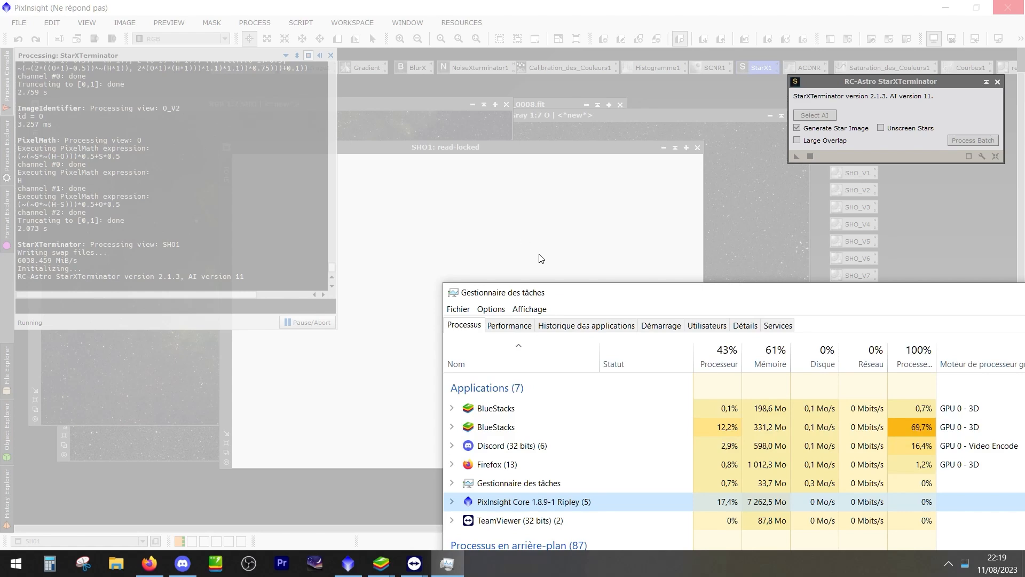
left_click(518, 564)
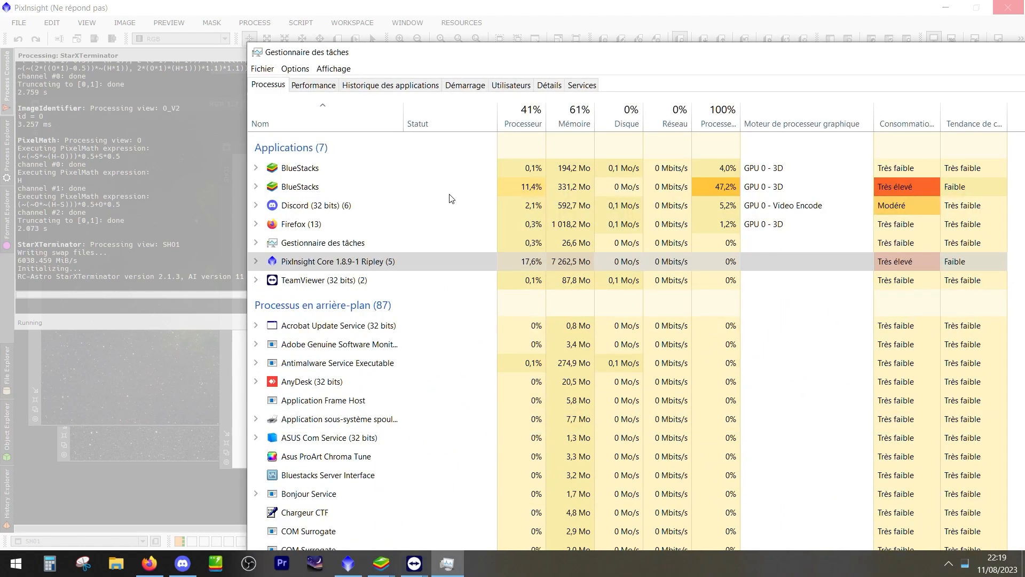
Check the GPU performance graphs in the Task Manager, switching the Video Encode graph to Cuda
left_click(331, 88)
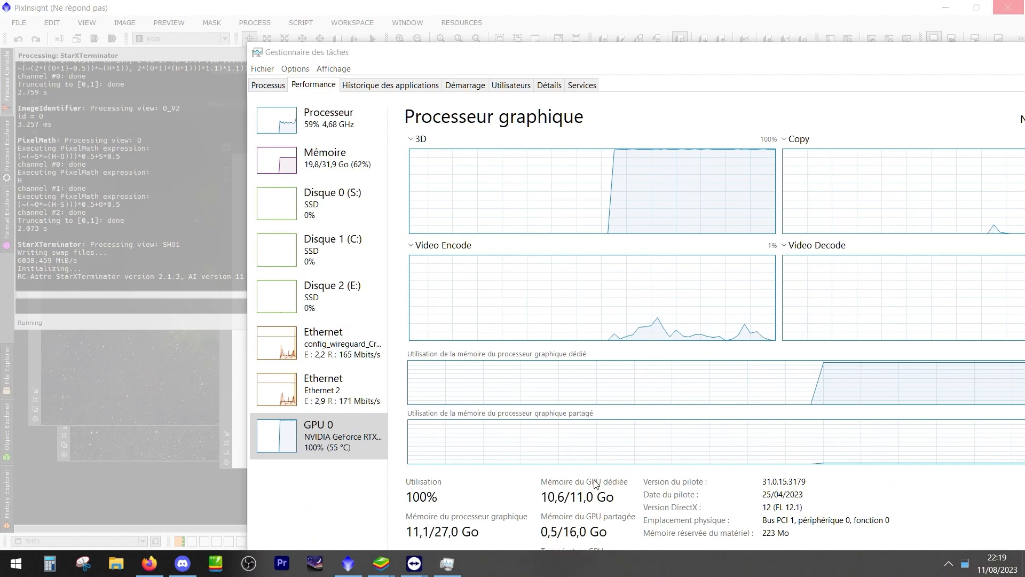
left_click(427, 249)
left_click(427, 248)
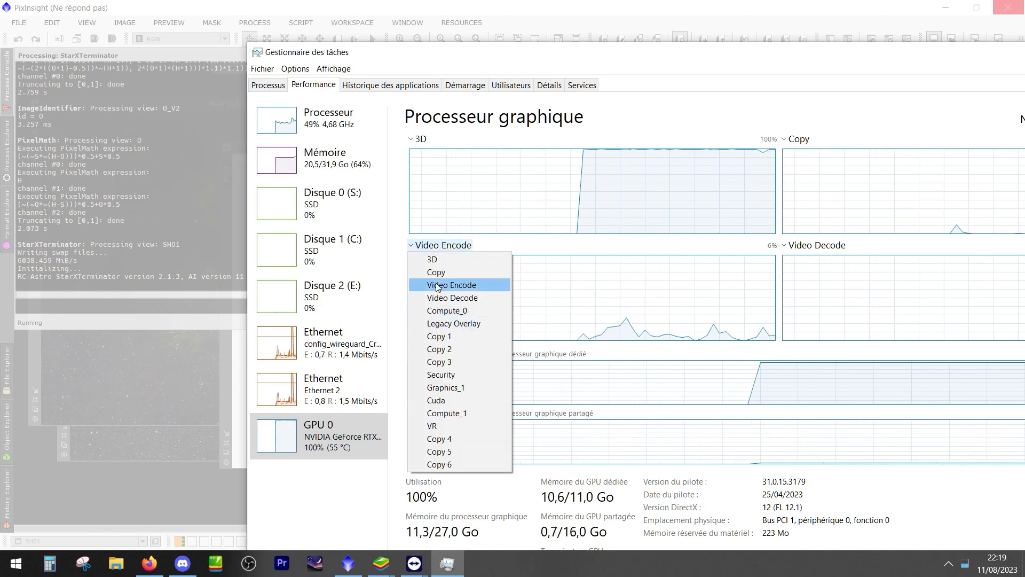
left_click(443, 399)
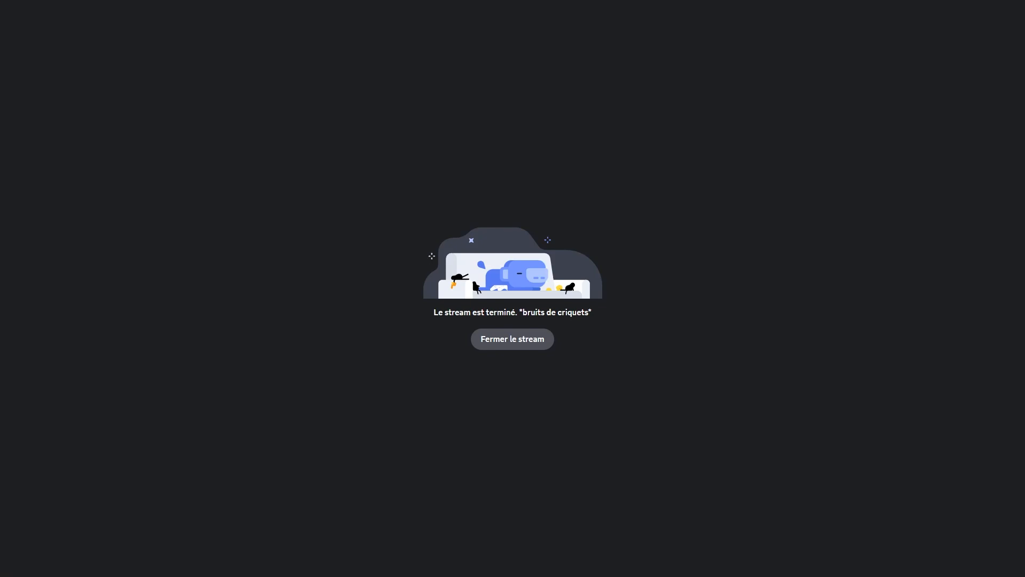
Close the ended screen share in the Discord call and watch the restarted stream
left_click(512, 340)
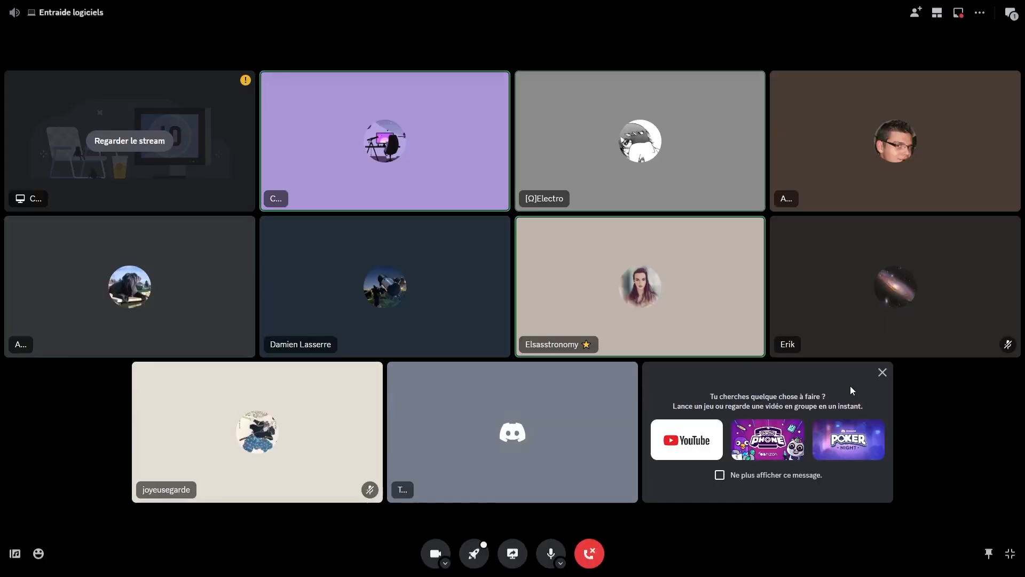
left_click(156, 152)
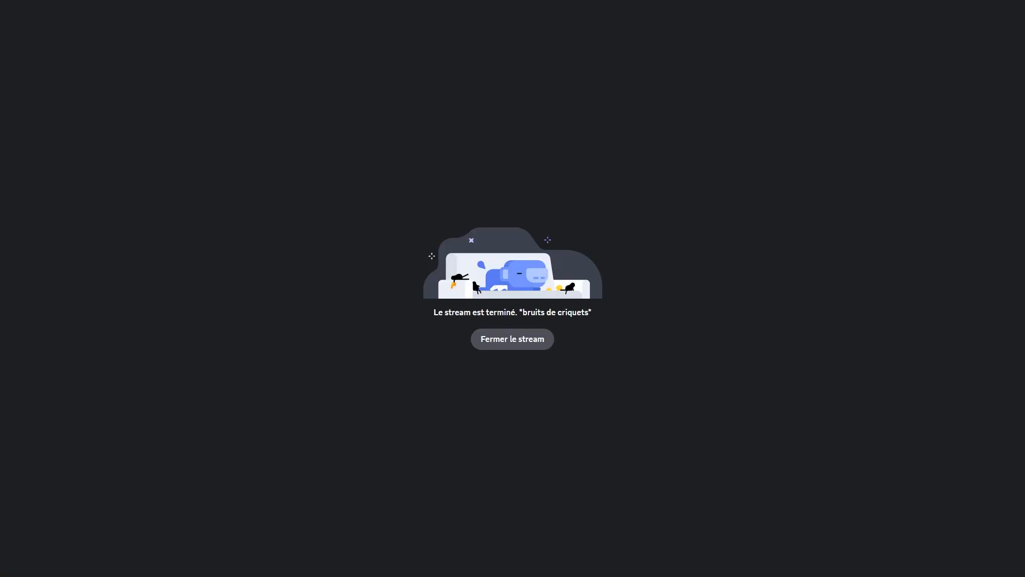
left_click(526, 345)
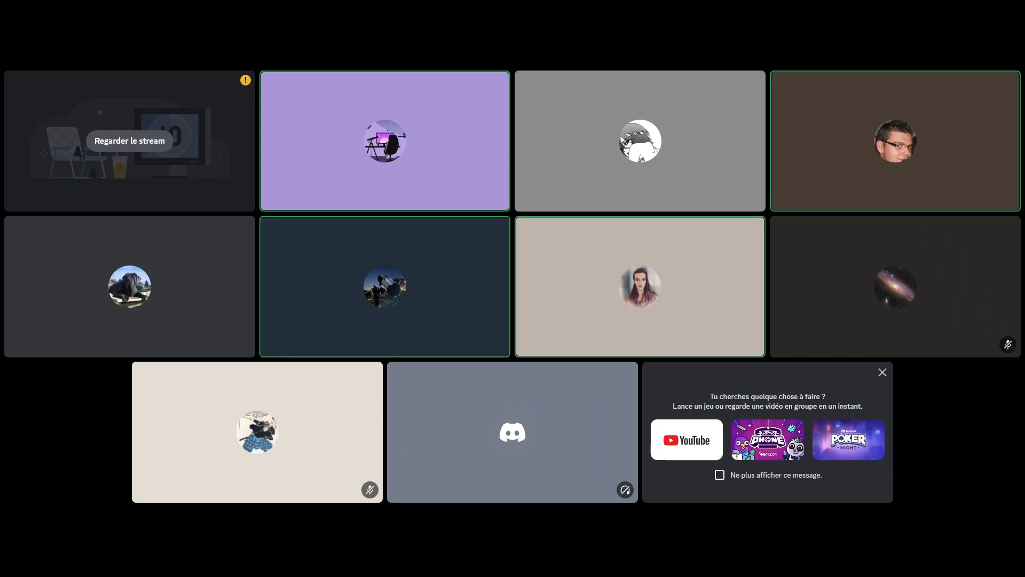
left_click(128, 142)
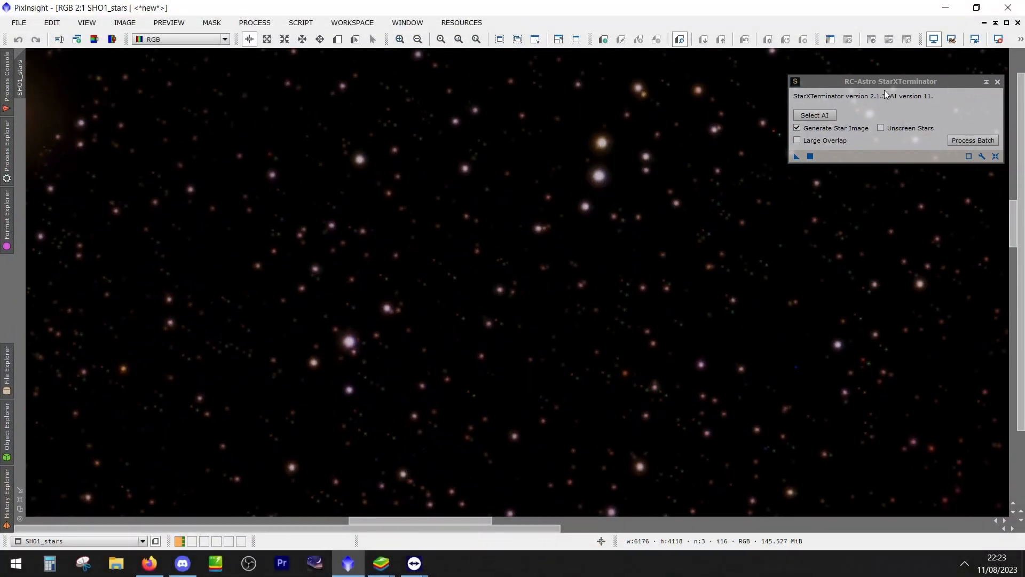
Invert the SHO1_stars image, zoom it to fit and reposition its window in the workspace
left_click_drag(890, 93, 893, 93)
left_click(339, 295)
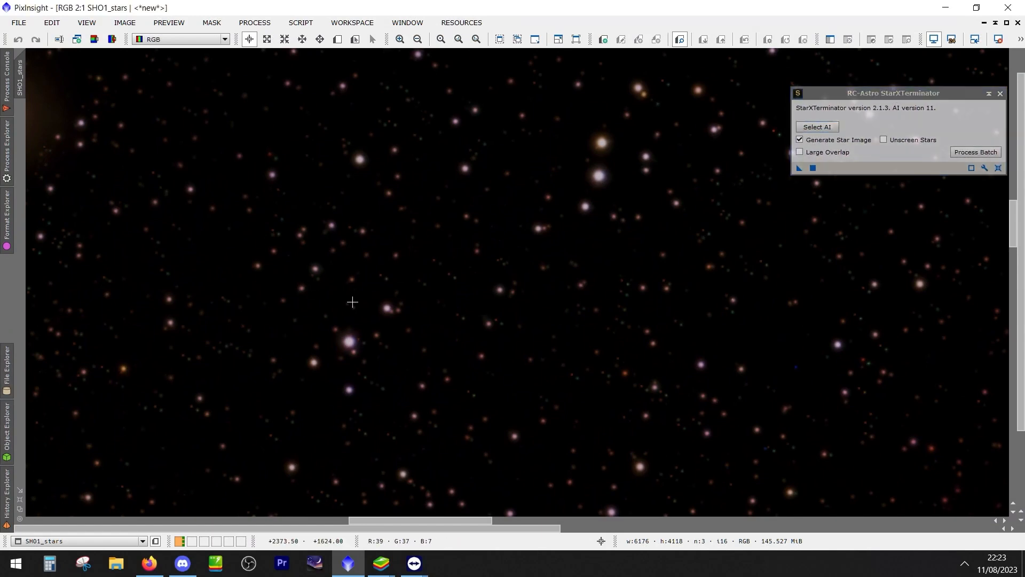
key("ctrl+i")
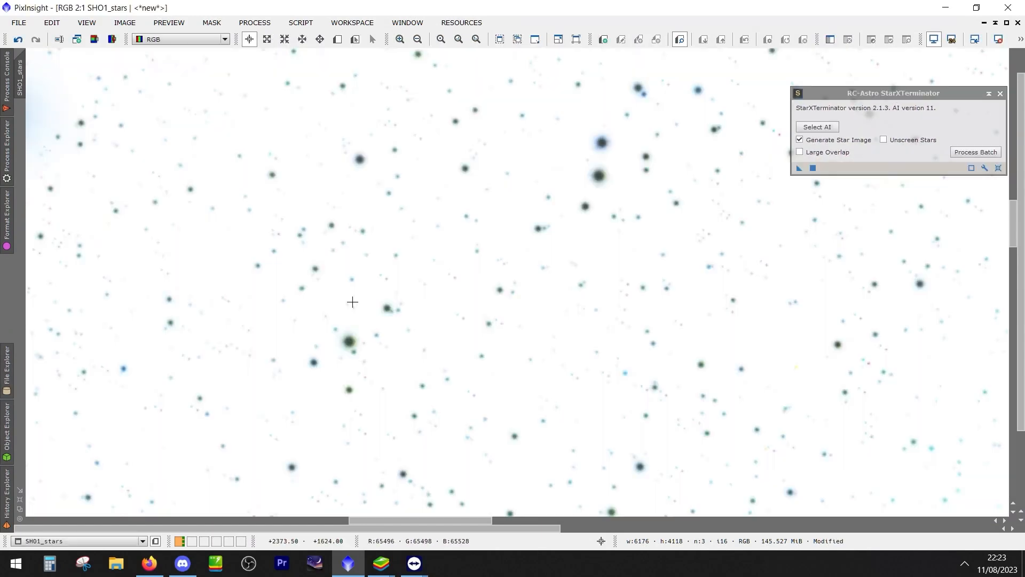
right_click(407, 231)
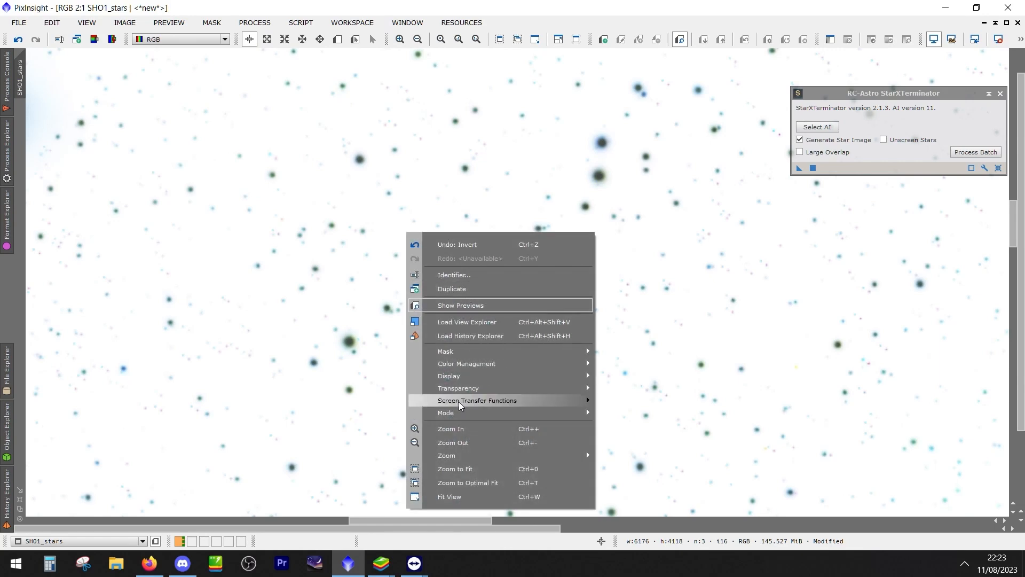
left_click(472, 469)
left_click_drag(483, 85, 415, 105)
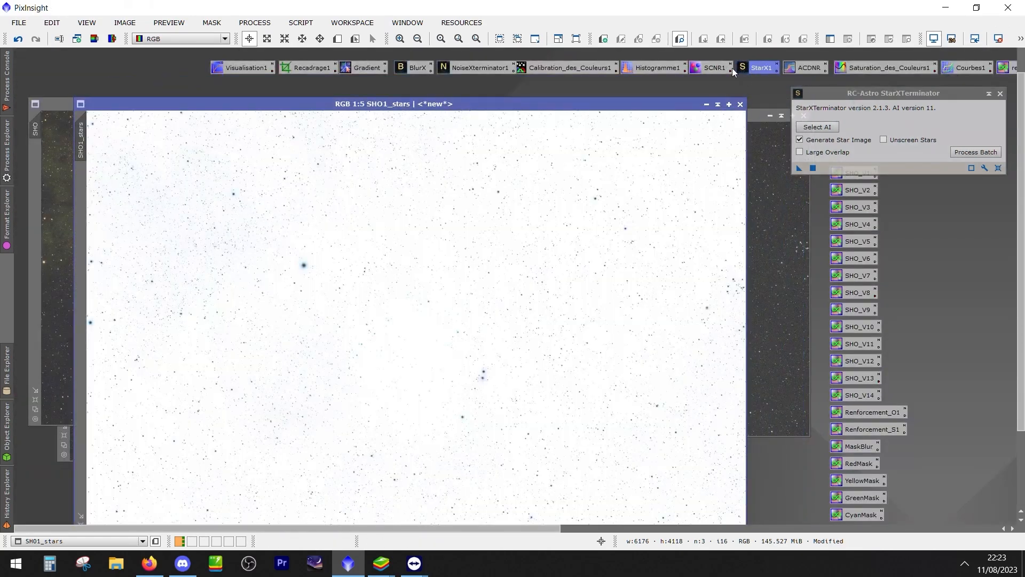
Apply SCNR to the inverted SHO1_stars image, removing Green with Average Neutral protection and amount 1.00
double_click(708, 69)
left_click_drag(924, 85, 852, 303)
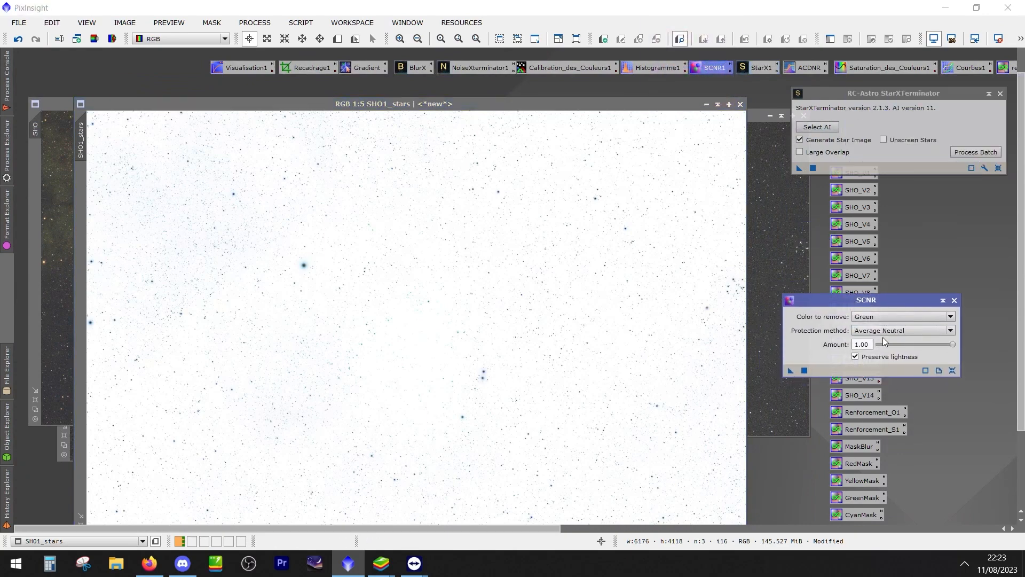
left_click_drag(882, 302, 890, 252)
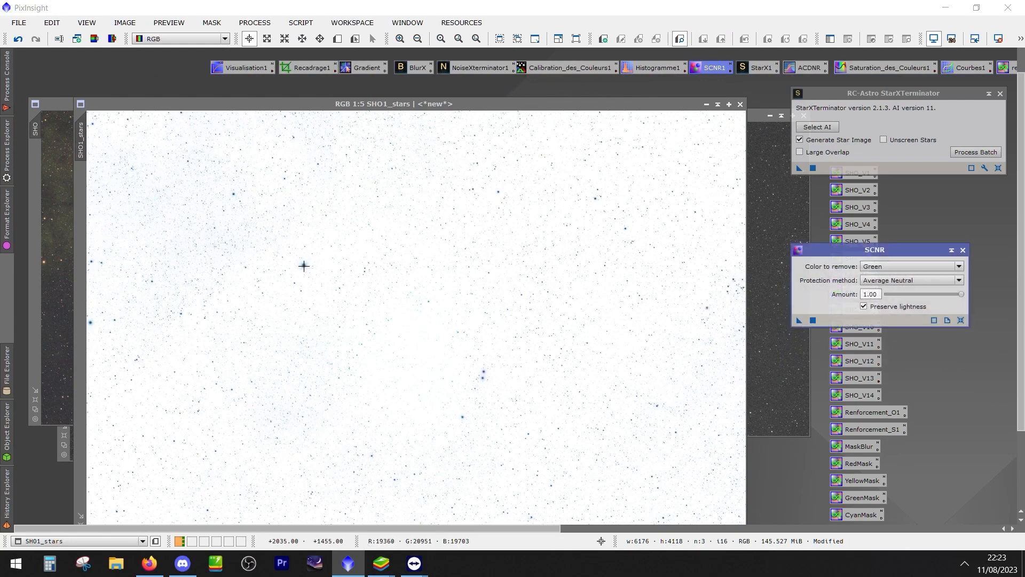
scroll(427, 382, "up", 3)
scroll(492, 360, "up", 3)
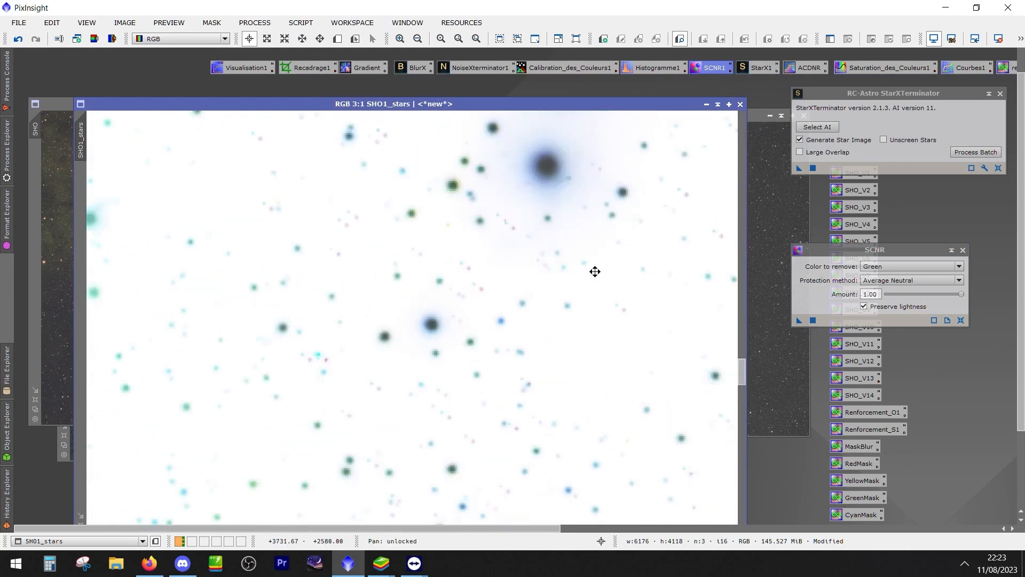
left_click_drag(799, 320, 422, 336)
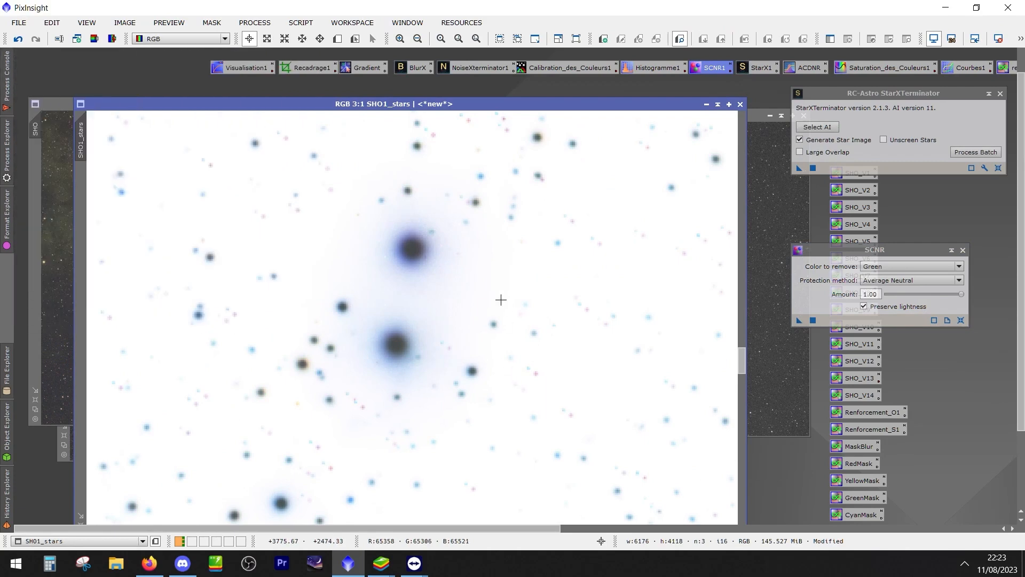
Invert SHO1_stars back to its normal colours and apply the Green SCNR to it again at amount 1.00
scroll(479, 295, "up", 1)
scroll(478, 295, "down", 1)
left_click_drag(799, 320, 478, 316)
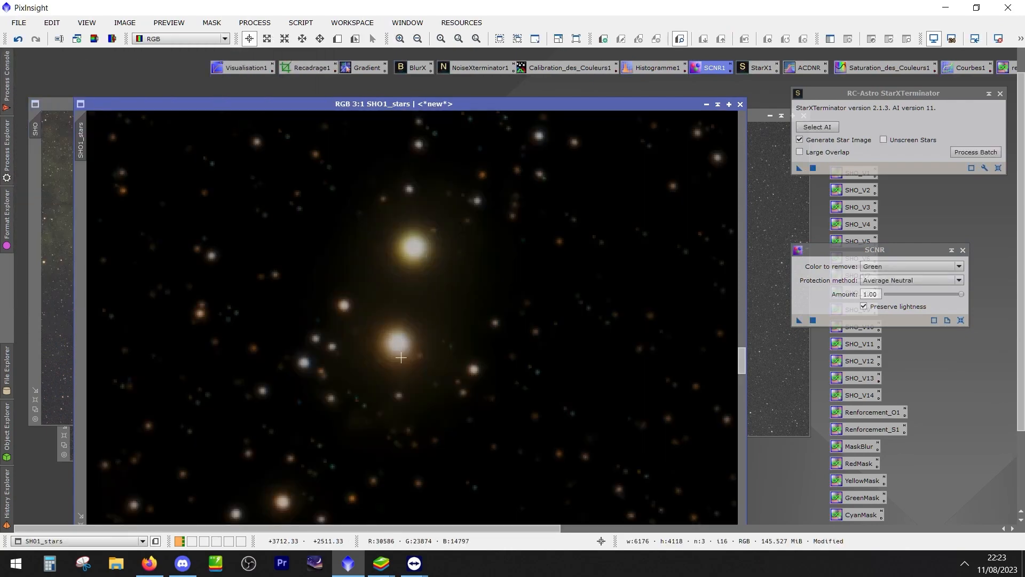
scroll(430, 318, "down", 3)
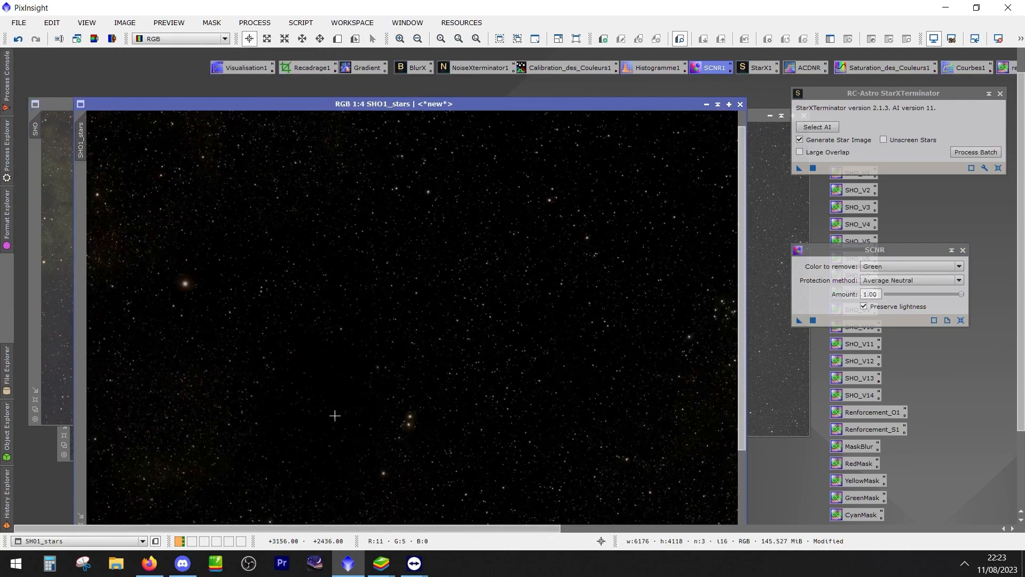
scroll(288, 240, "up", 1)
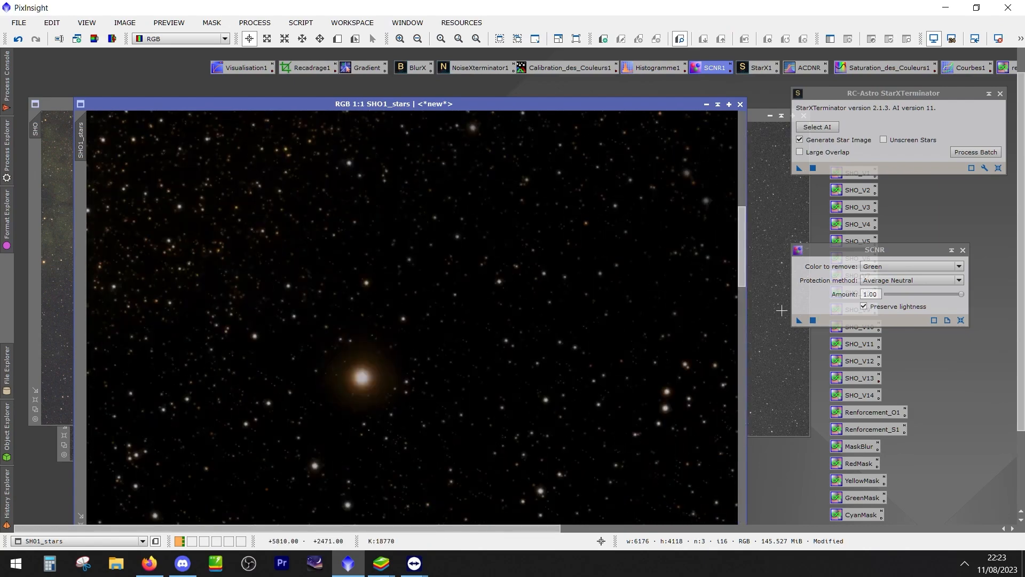
left_click_drag(799, 319, 598, 384)
scroll(598, 383, "down", 4)
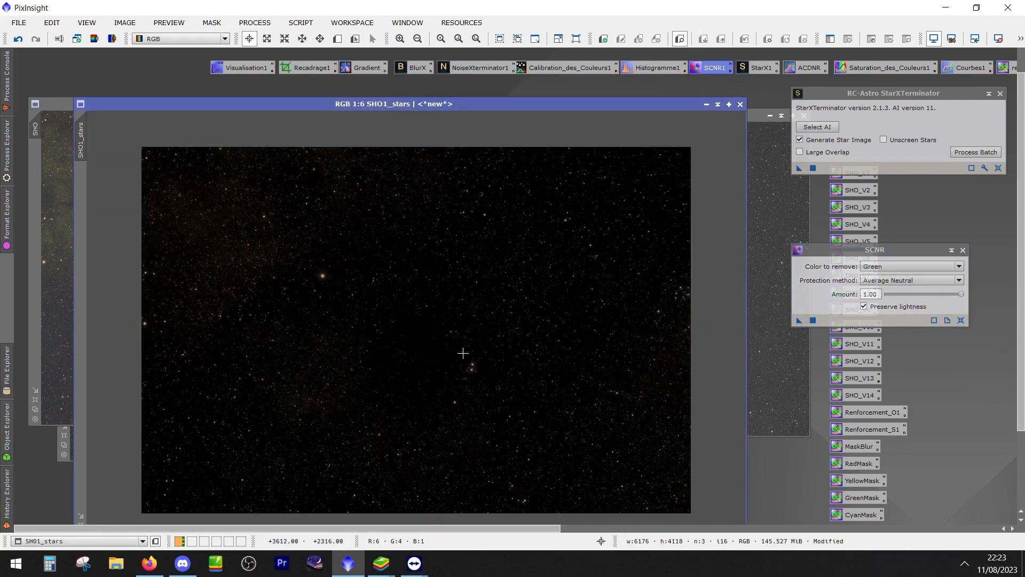
Inspect the colours of the bright and faint stars across the SHO1_stars image
scroll(459, 353, "up", 6)
left_click_drag(642, 459, 585, 341)
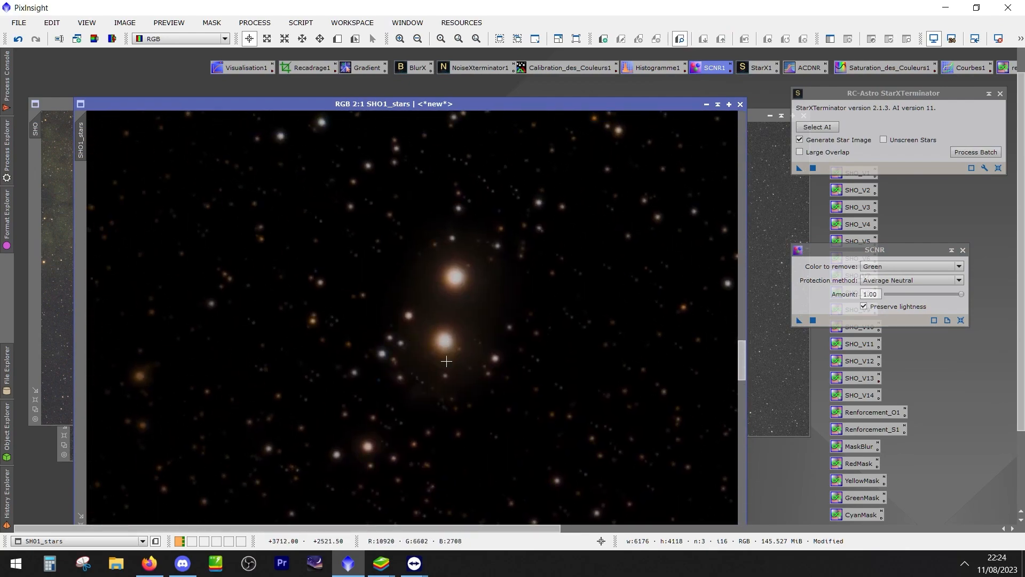
scroll(410, 338, "down", 5)
left_click_drag(408, 102, 443, 83)
scroll(290, 291, "up", 4)
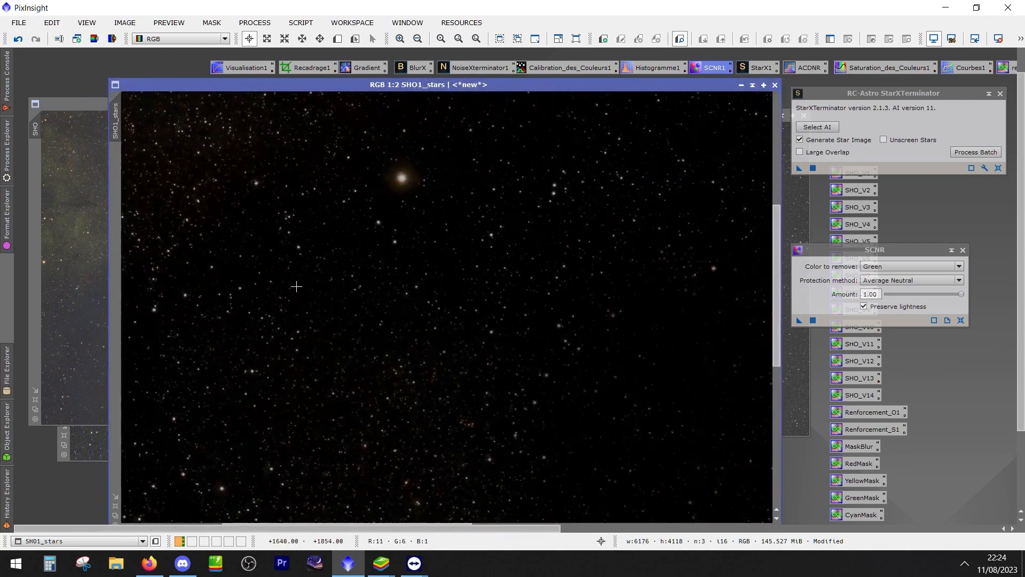
scroll(302, 284, "down", 4)
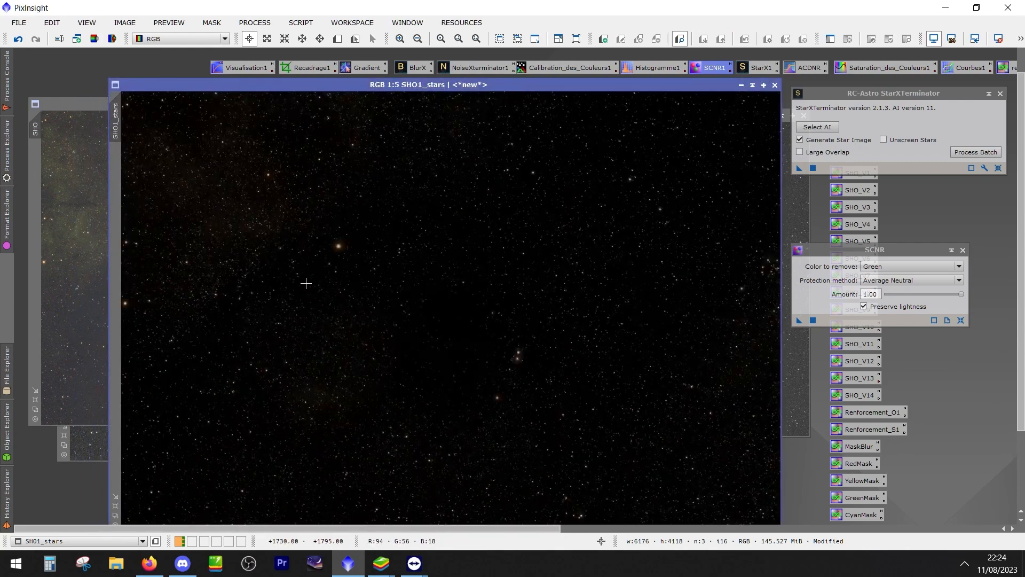
scroll(391, 265, "up", 4)
left_click_drag(239, 200, 549, 329)
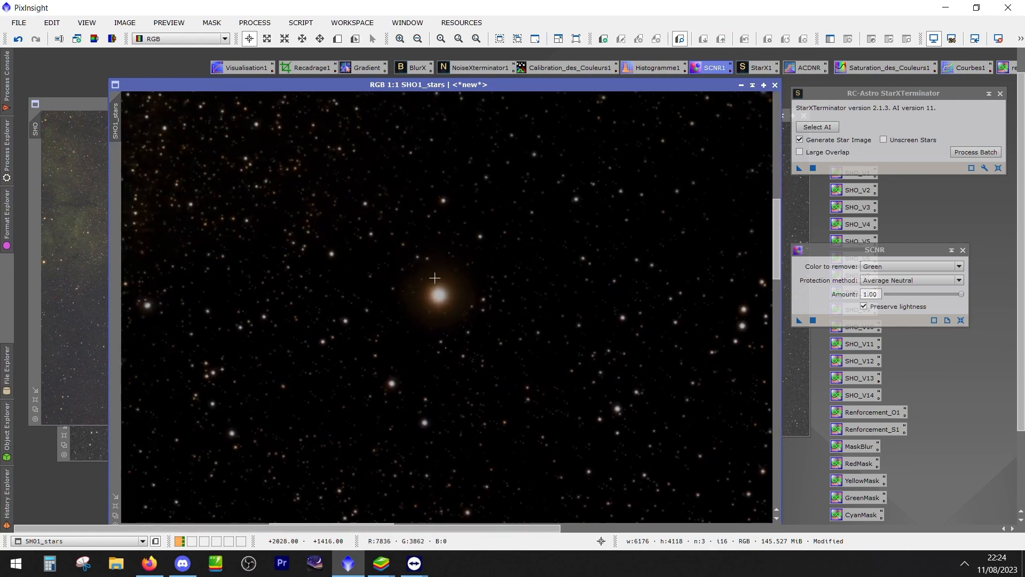
Shift SHO1_stars aside and examine the bright orange star and nebula in the original SHO image for comparison
left_click_drag(472, 85, 394, 375)
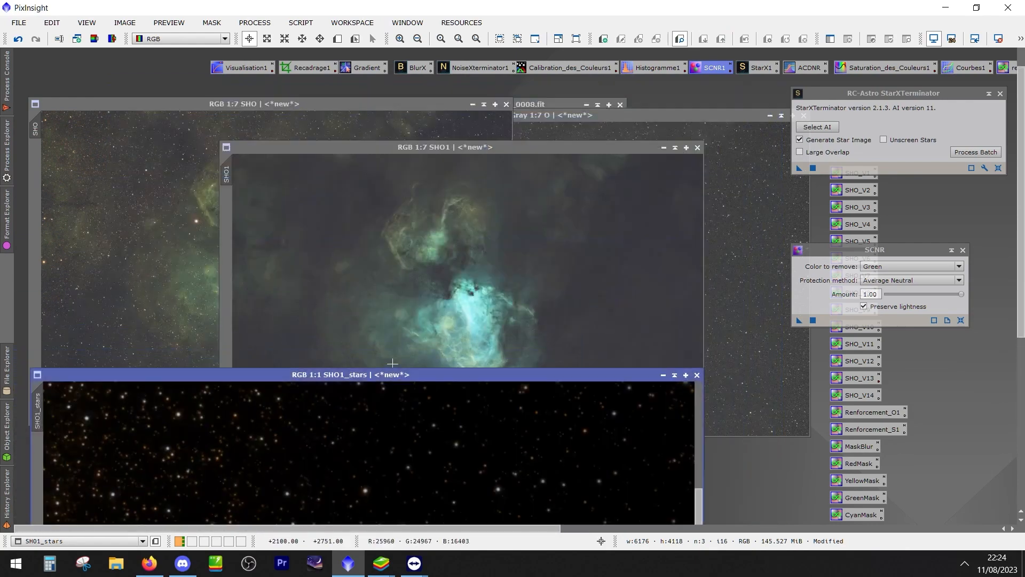
left_click(149, 222)
scroll(149, 222, "up", 8)
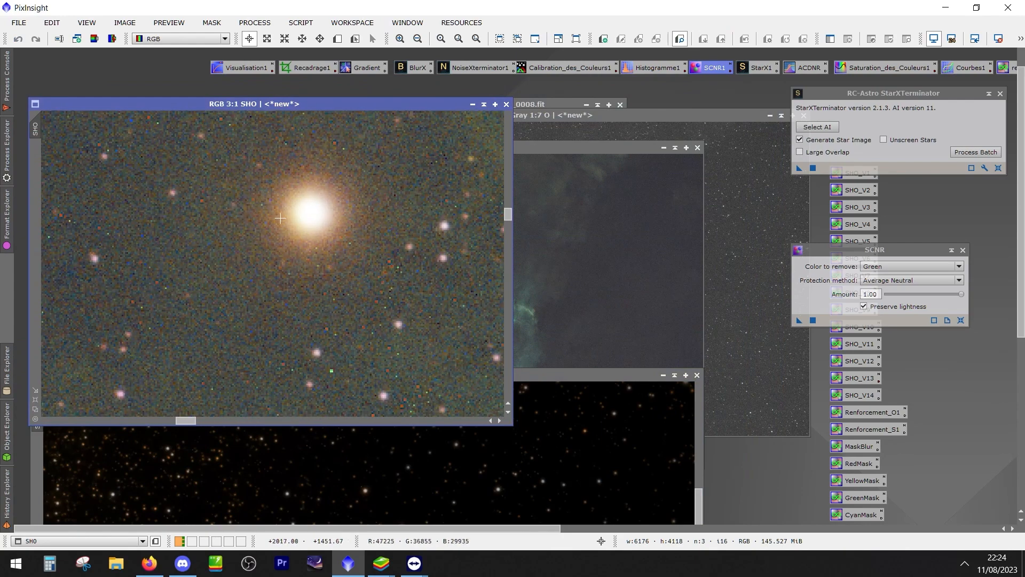
scroll(342, 271, "down", 6)
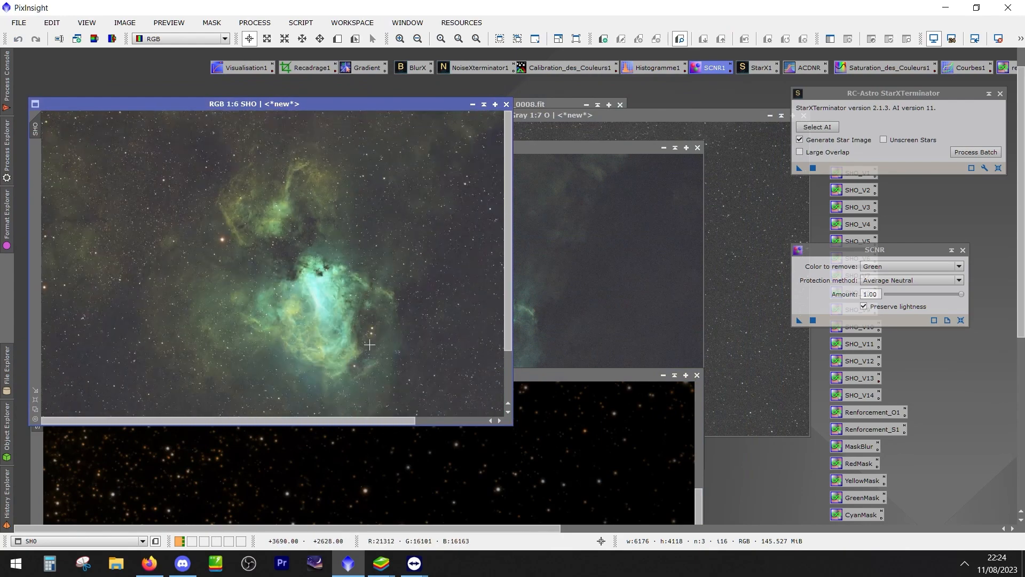
Bring SHO1_stars back into view and recheck its star colours by inverting the image and restoring it
left_click_drag(547, 376, 551, 77)
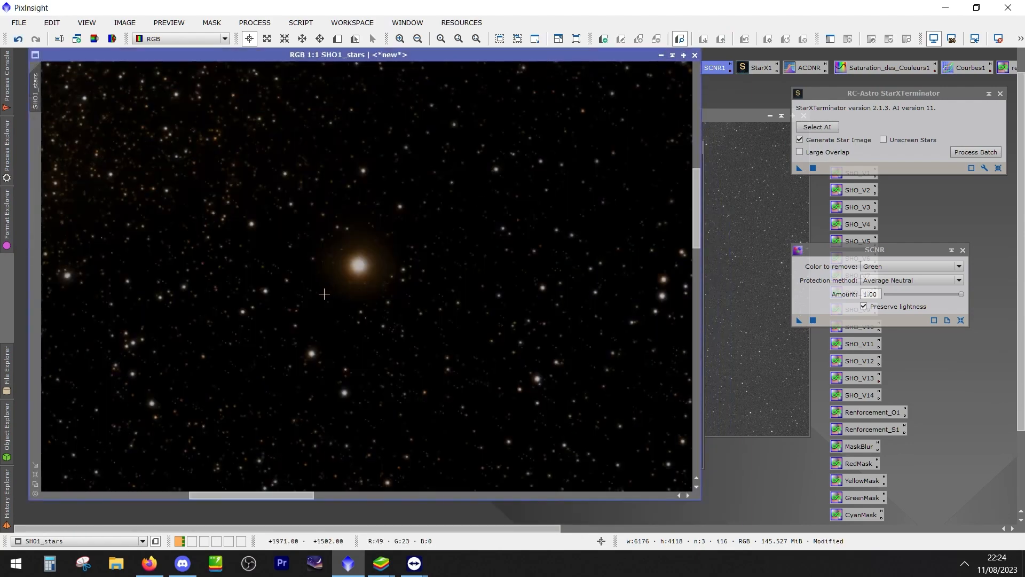
scroll(325, 294, "down", 5)
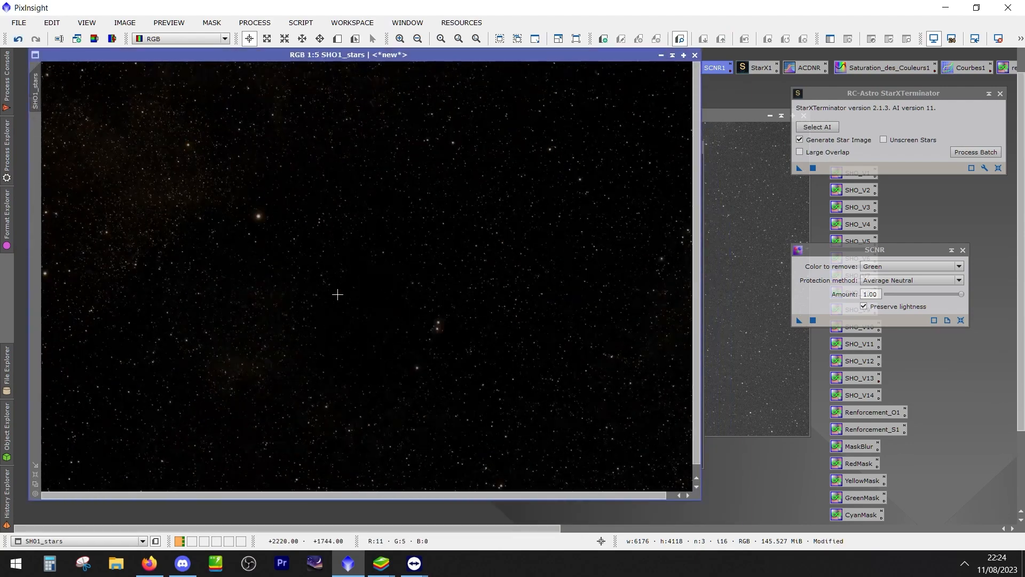
scroll(427, 321, "up", 5)
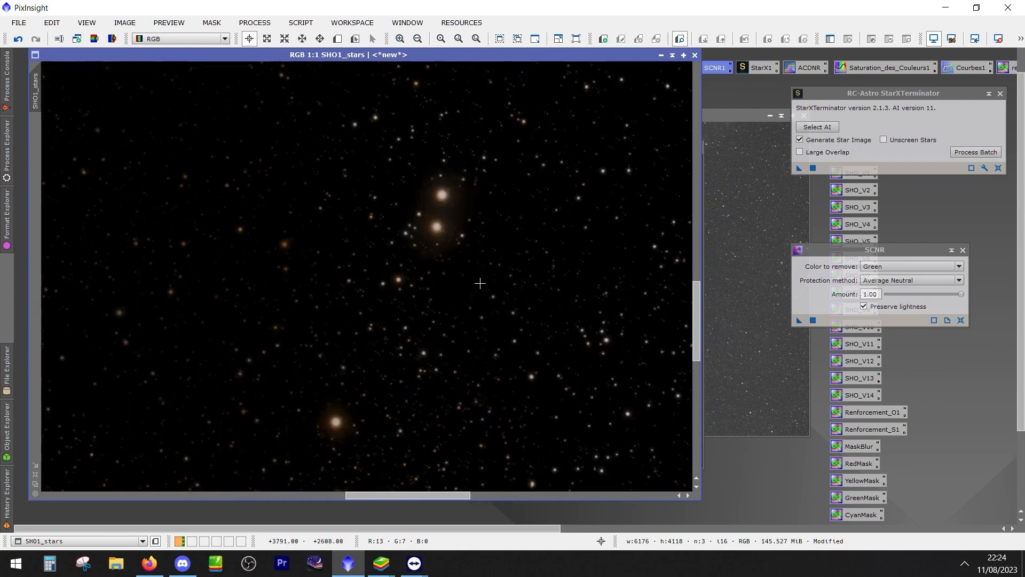
key("ctrl+i")
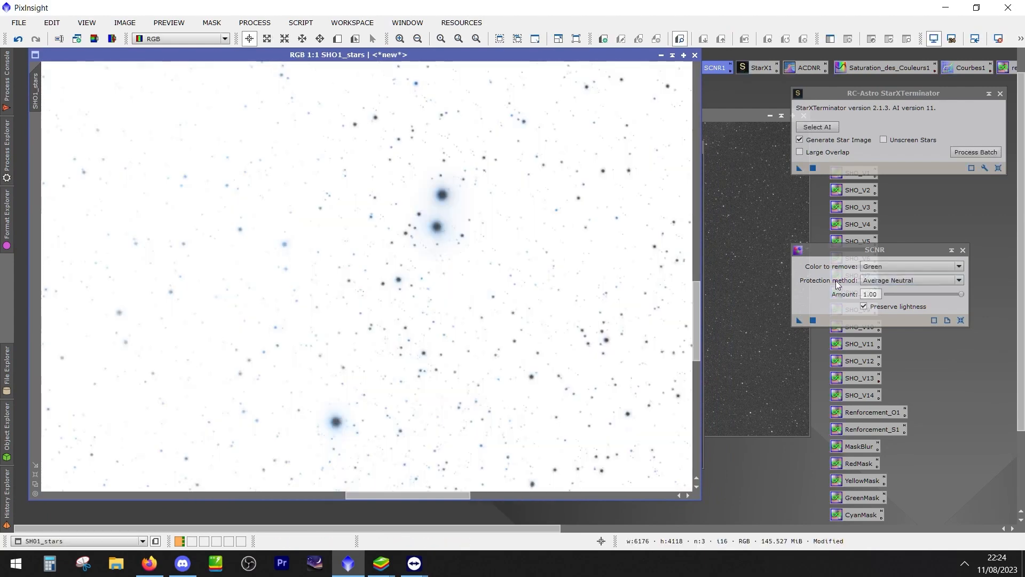
key("ctrl+i")
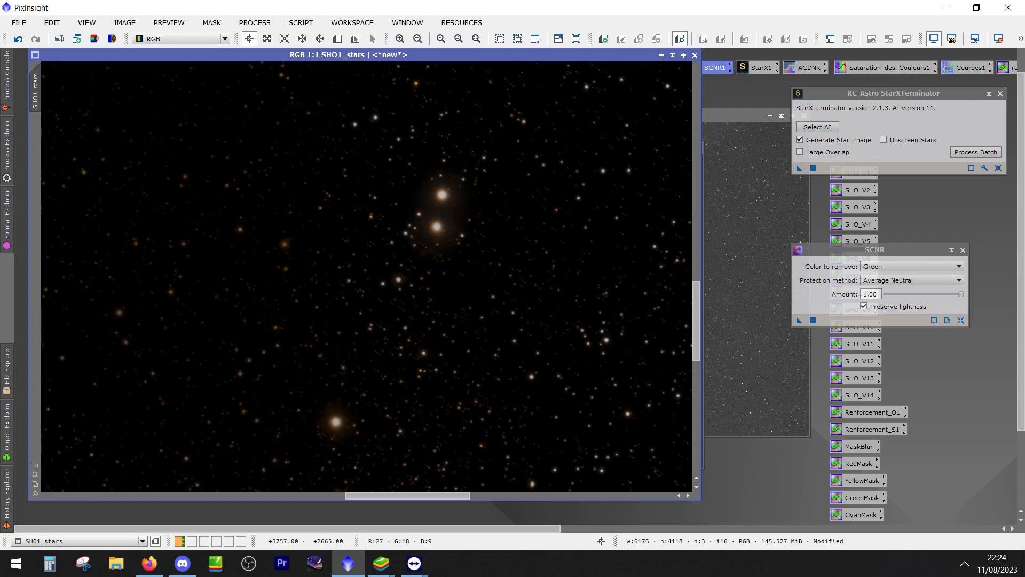
scroll(462, 314, "down", 3)
Open ColorSaturation with a real-time preview of SHO1_stars and raise the whole saturation curve to 0.06358
left_click_drag(637, 53, 666, 103)
double_click(870, 68)
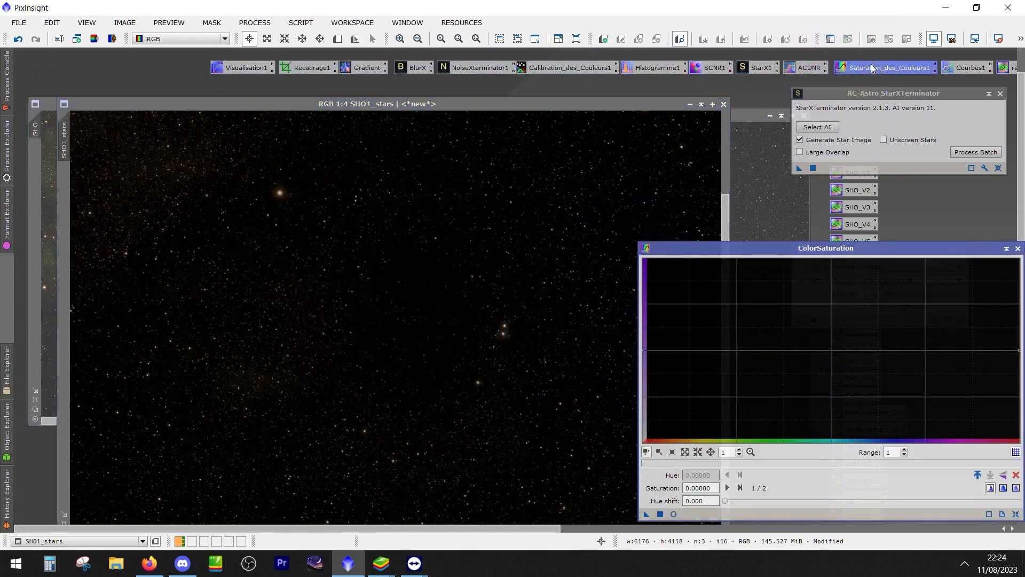
left_click_drag(737, 252, 682, 159)
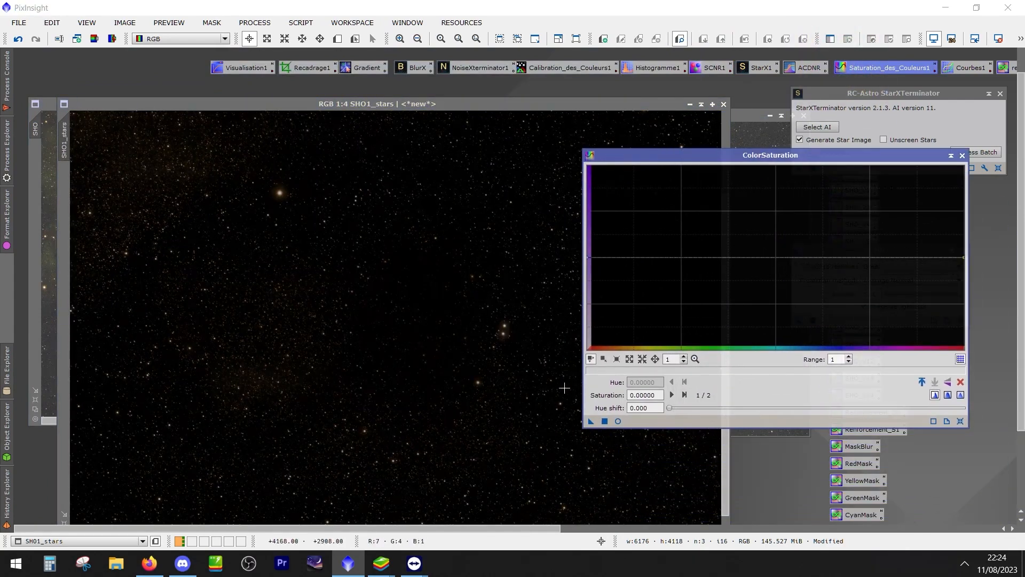
left_click(619, 421)
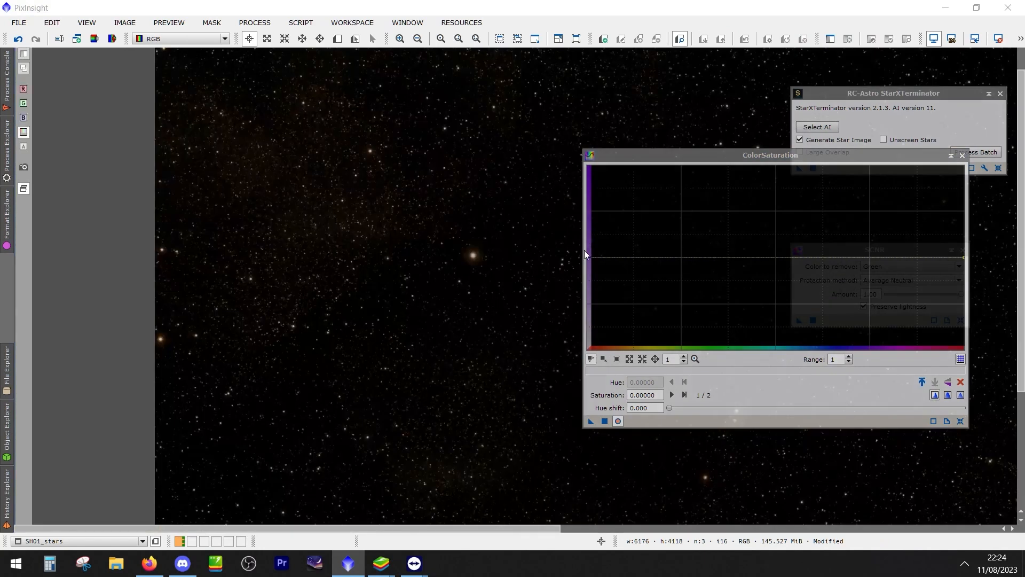
left_click(586, 257)
mouse_move(590, 258)
left_mouse_down()
mouse_move(597, 196)
mouse_move(600, 251)
left_mouse_up()
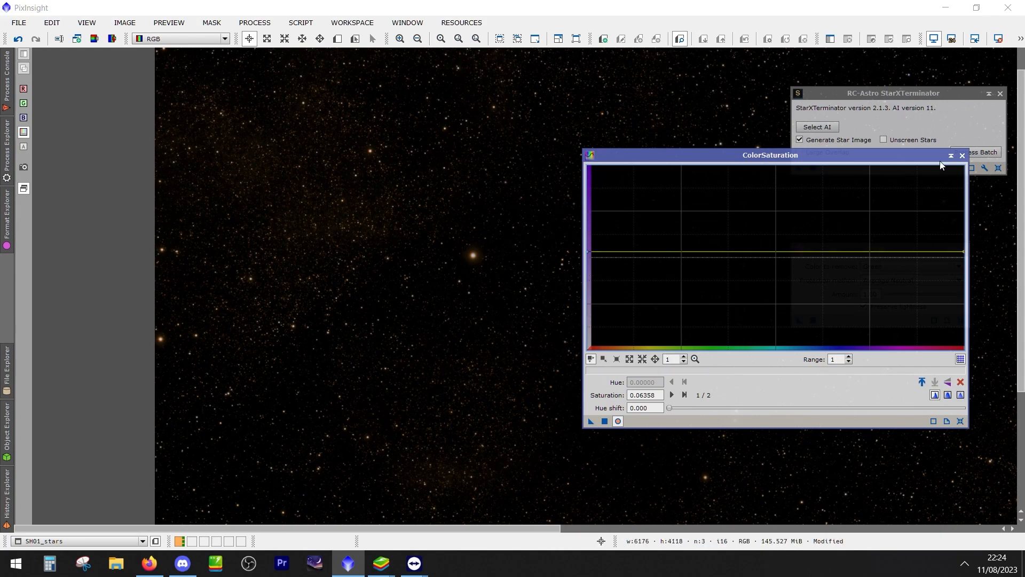
Close the ColorSaturation, StarXTerminator and SCNR process windows
left_click(962, 155)
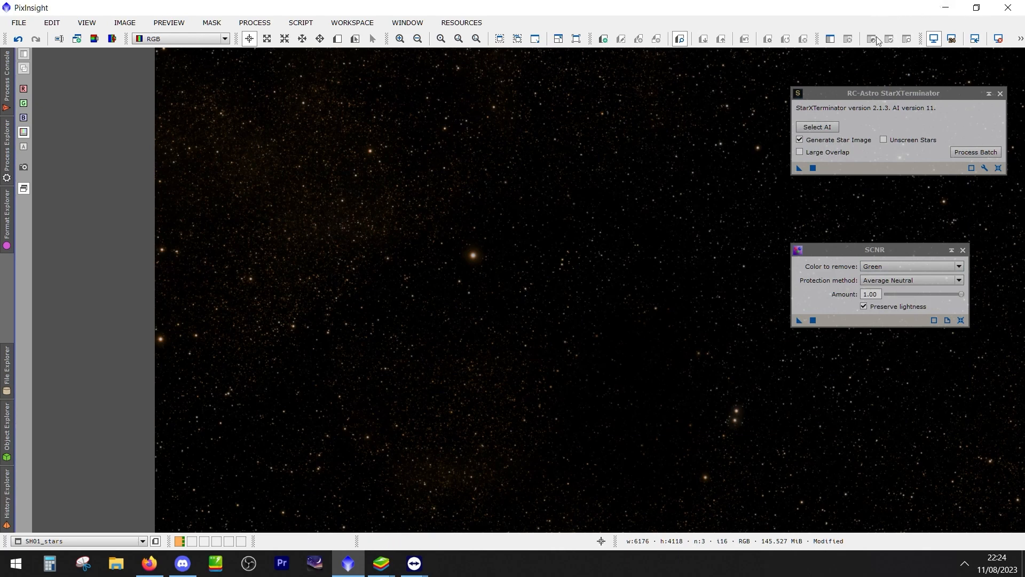
left_click(1000, 94)
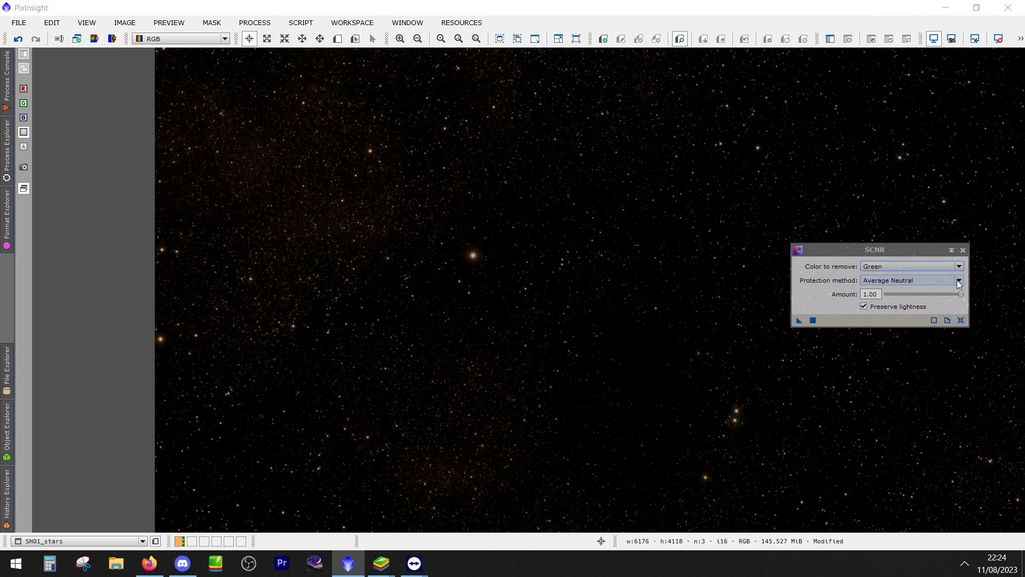
left_click(963, 250)
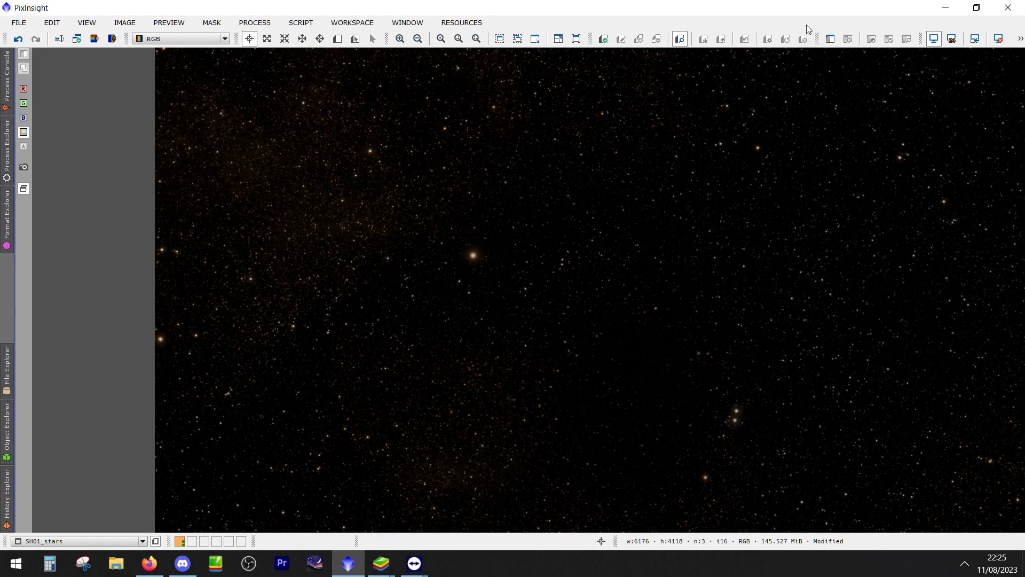
left_click_drag(816, 10, 759, 3)
right_click(668, 265)
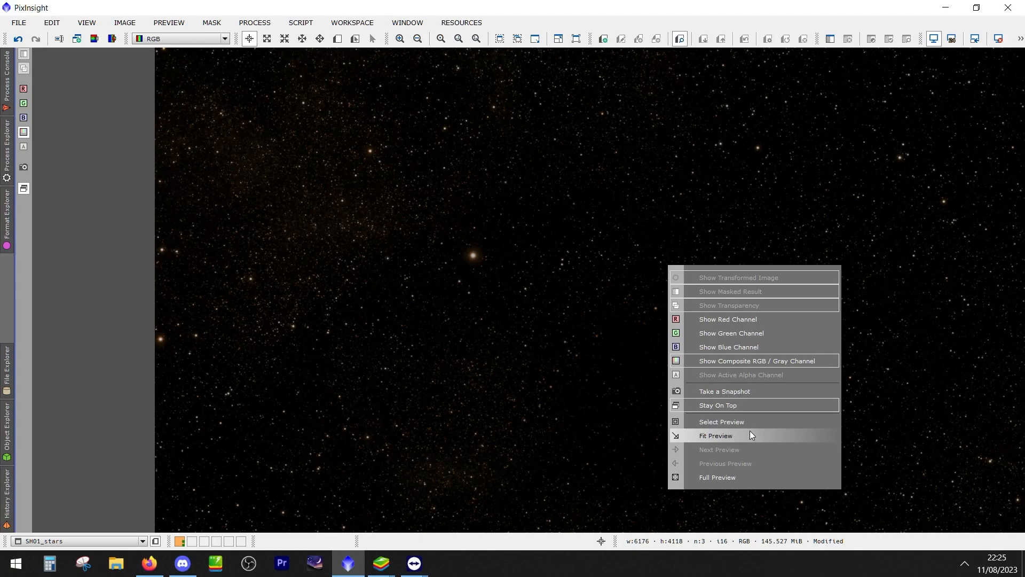
left_click(530, 363)
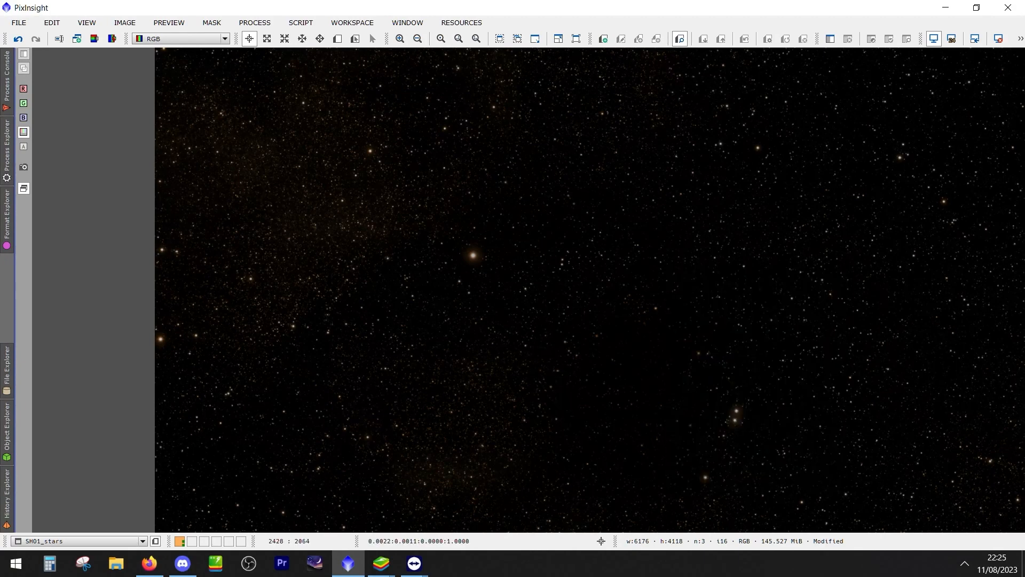
mouse_move(487, 10)
left_mouse_down()
mouse_move(432, 32)
mouse_move(471, 13)
left_mouse_up()
right_click(624, 240)
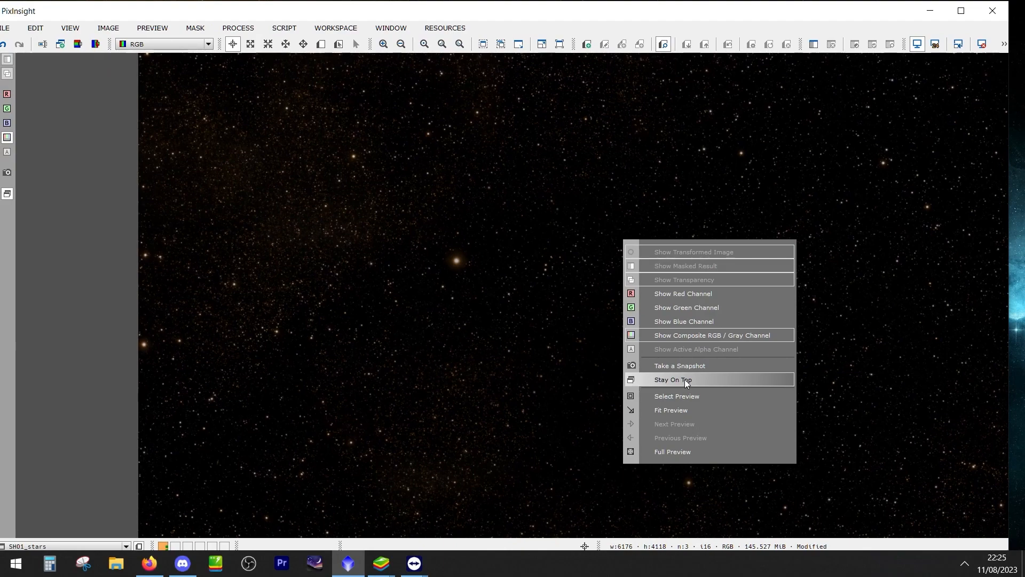
Compare the star colours of SHO1_stars with and without the last saturation change by undoing and redoing it
left_click(5, 46)
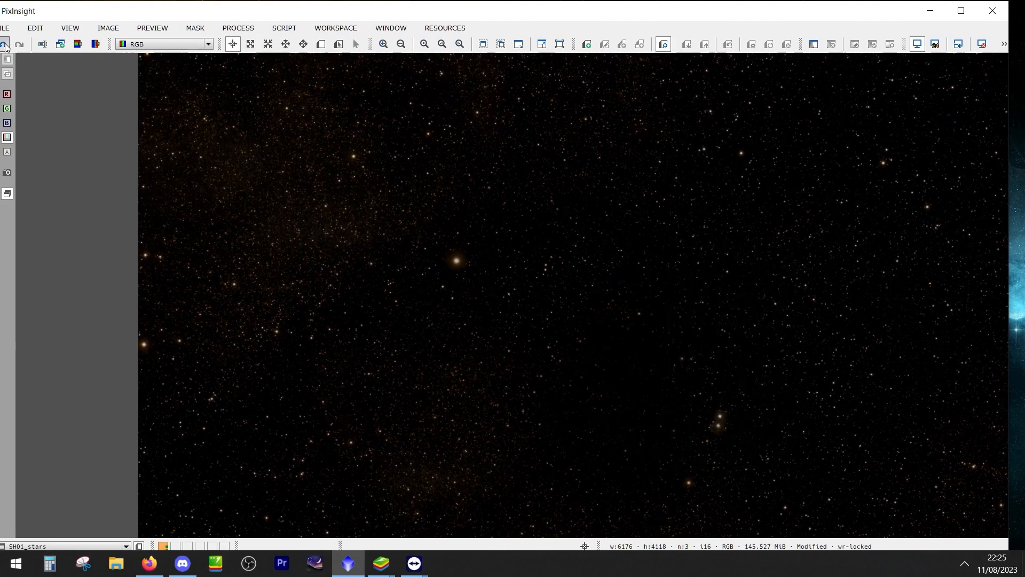
left_click(20, 45)
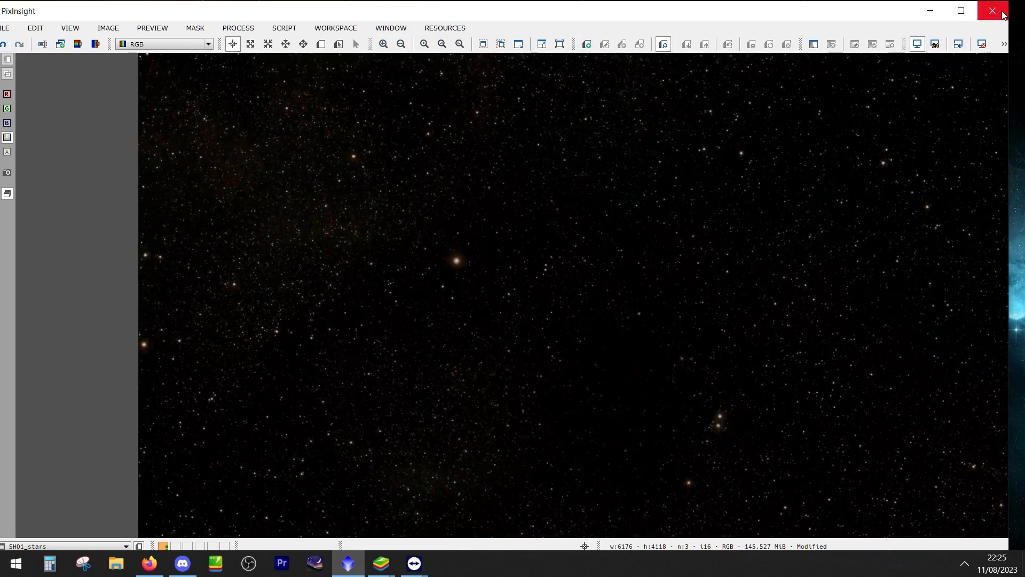
left_click(1004, 44)
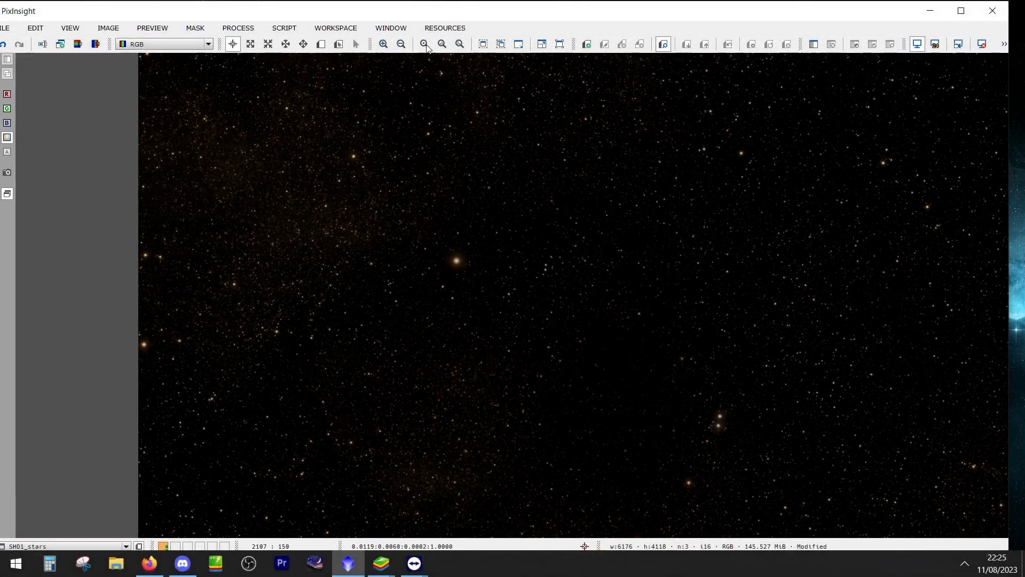
Move the PixInsight window down off the screen edge, close the program and confirm the exit
double_click(323, 8)
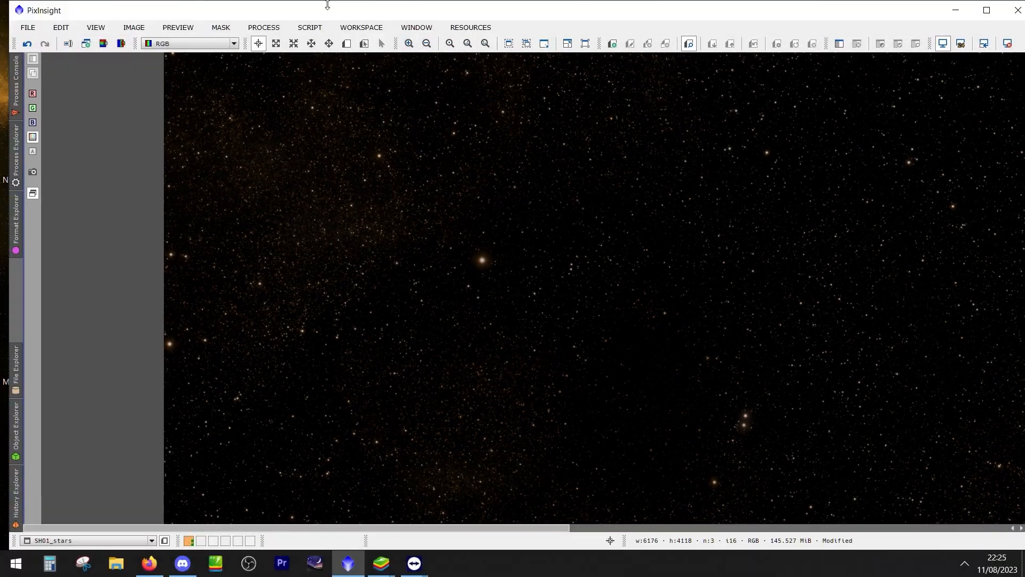
left_click_drag(328, 7, 256, 70)
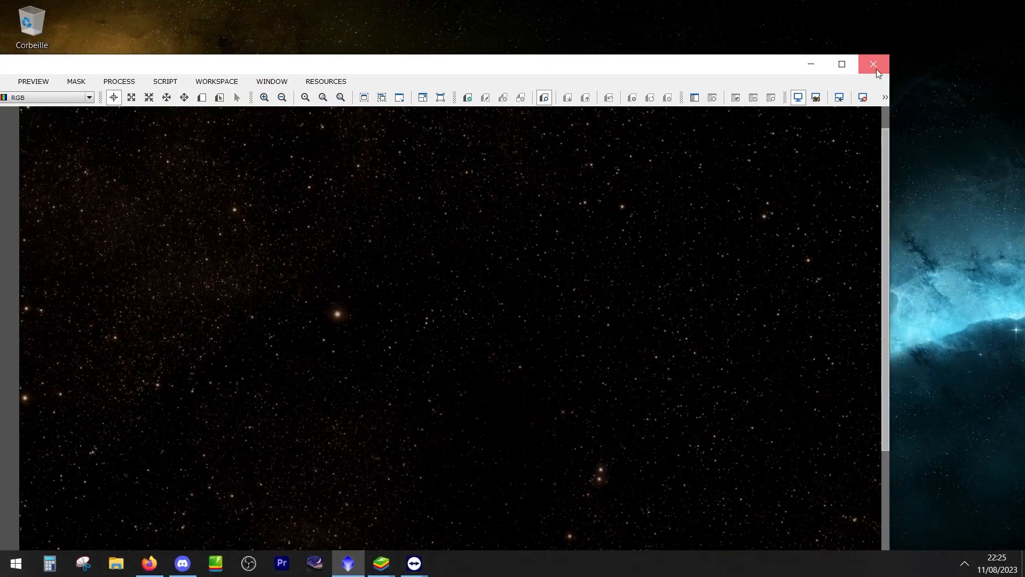
left_click(876, 69)
left_click(344, 361)
left_click(347, 362)
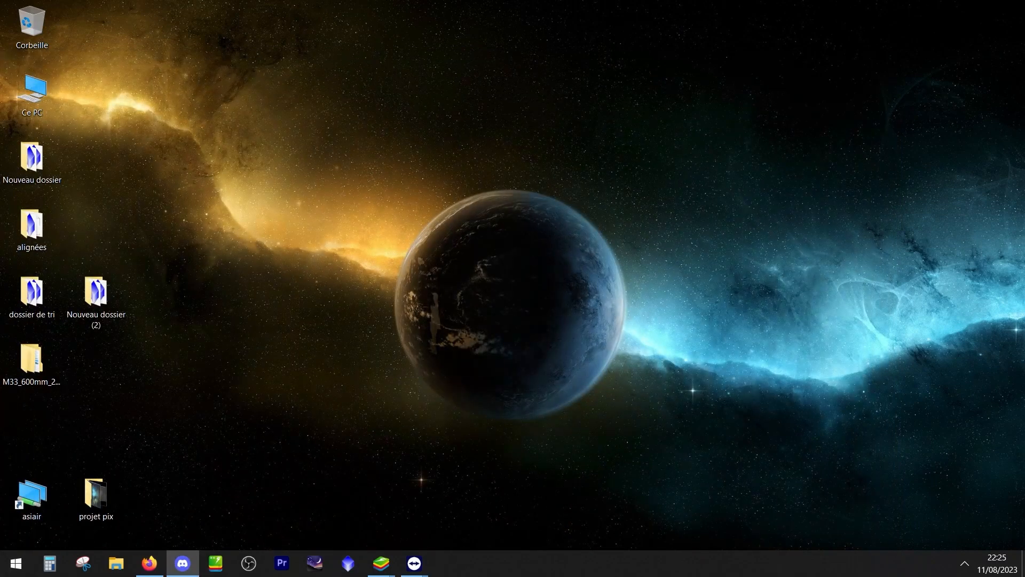
Switch to BlueStacks to view the live camera feed of the telescope in its shelter
mouse_move(956, 378)
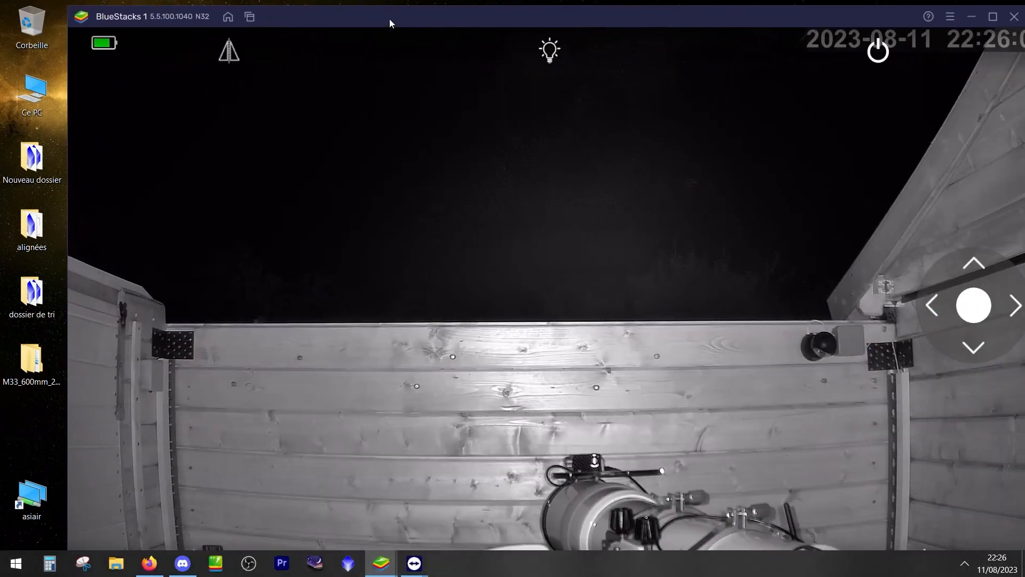
double_click(389, 18)
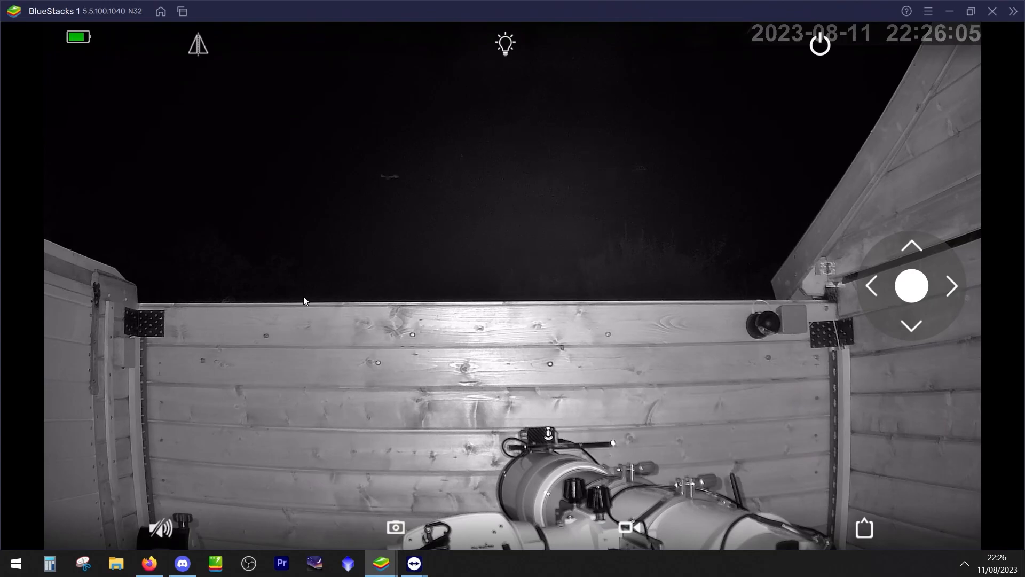